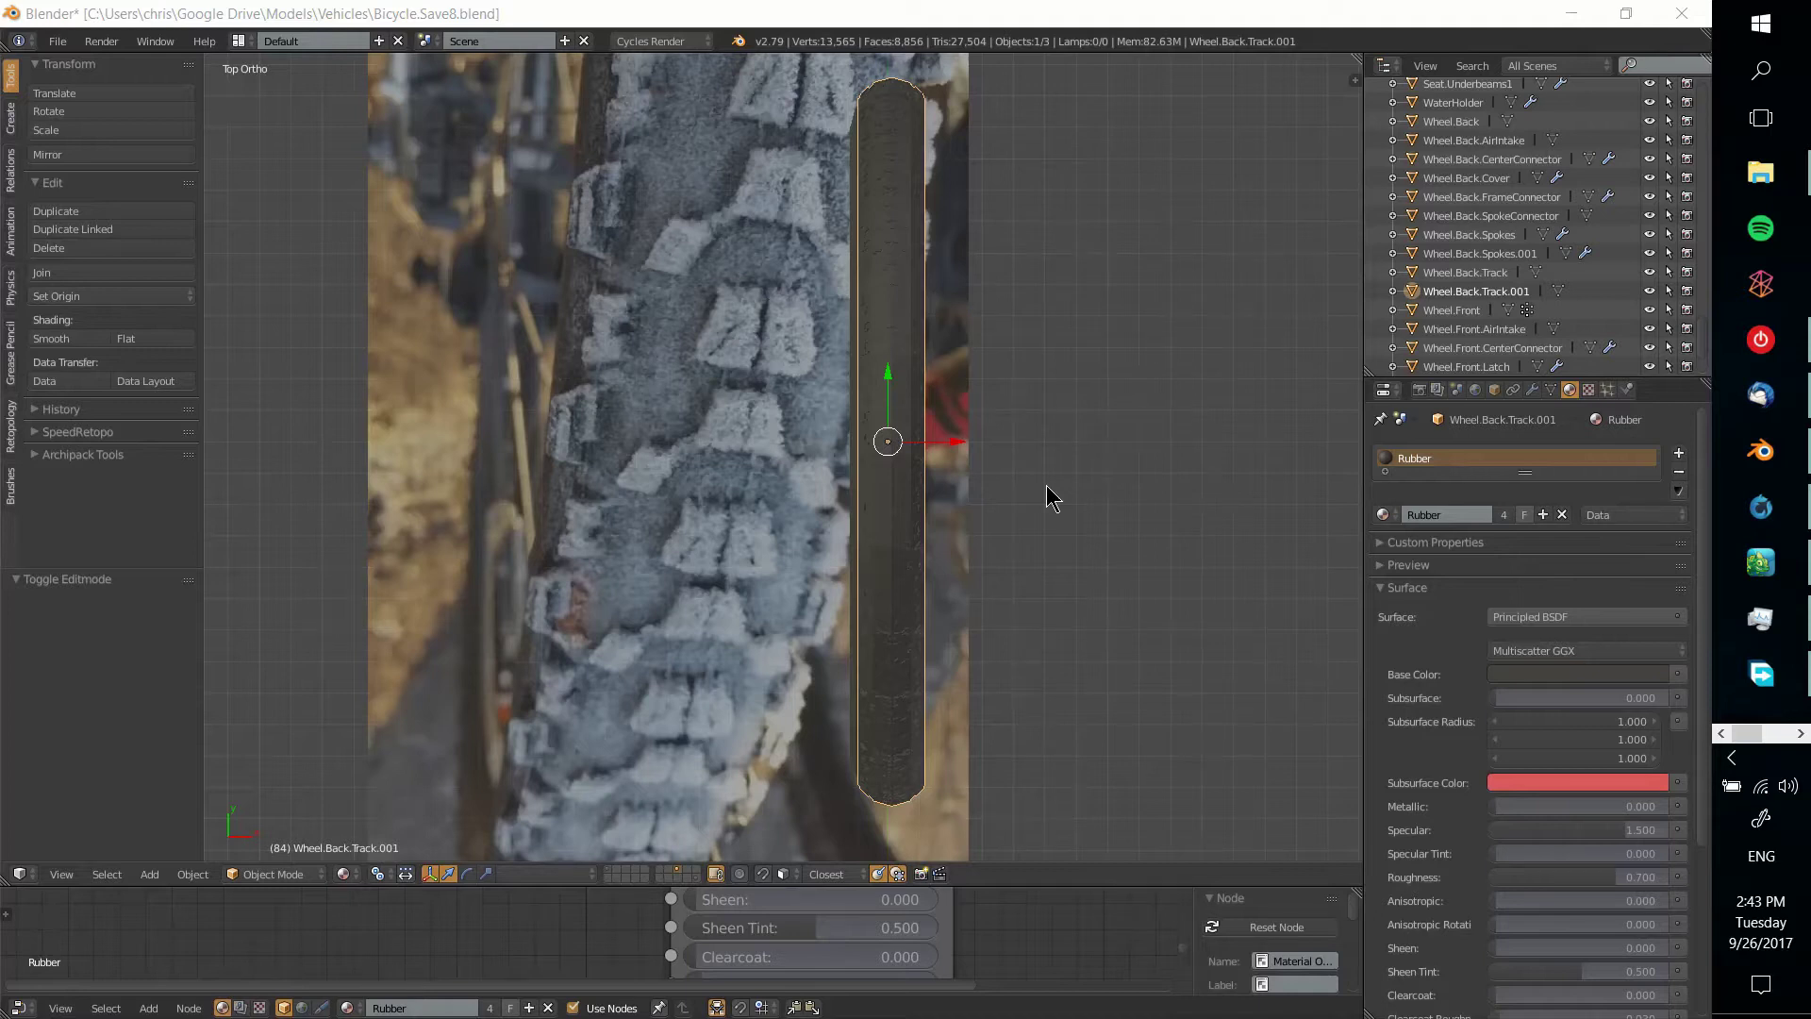
Examine the finished rear tire tread mesh from several angles in both Object Mode and Edit Mode
{"action": "middle_click_drag", "start_coordinate": [1069, 495], "coordinate": [1037, 521]}
{"action": "scroll", "coordinate": [1055, 532], "scroll_direction": "up", "scroll_amount": 5}
{"action": "scroll", "coordinate": [922, 339], "scroll_direction": "down", "scroll_amount": 5}
{"action": "key", "text": "Tab"}
{"action": "middle_click_drag", "start_coordinate": [922, 339], "coordinate": [1023, 319]}
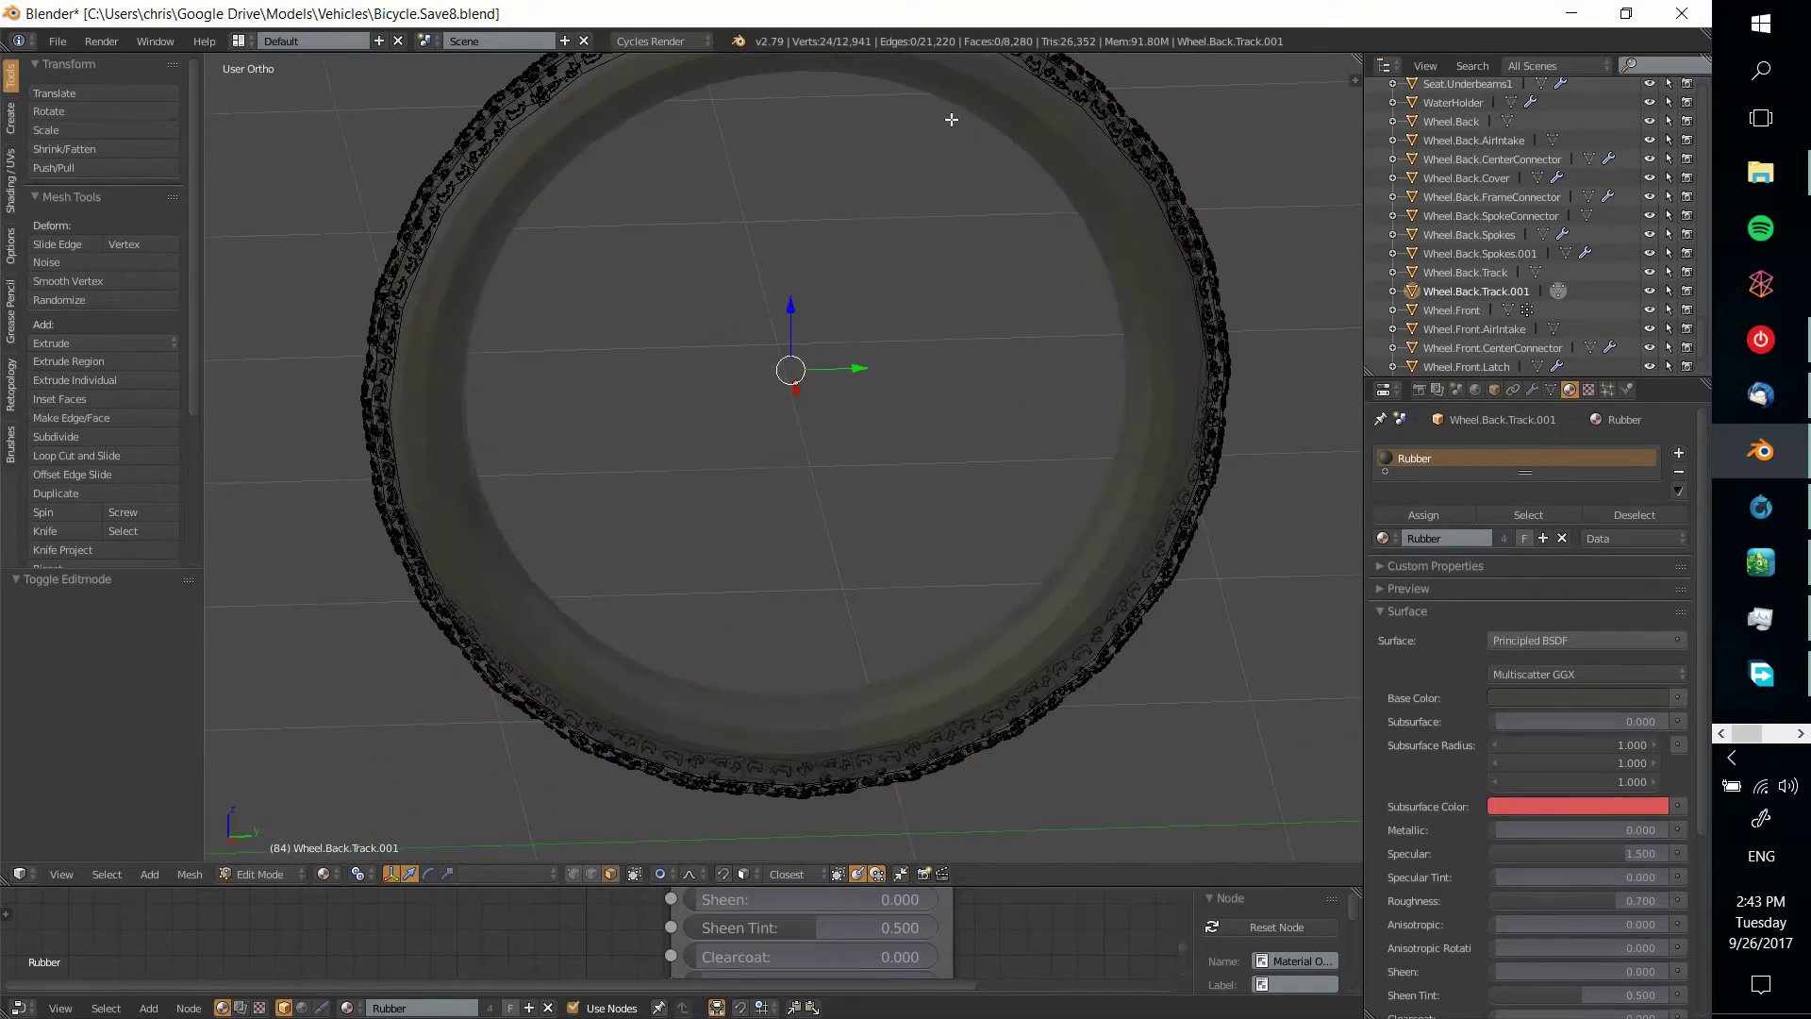
{"action": "key", "text": "Tab"}
{"action": "key", "text": "Tab"}
{"action": "middle_click_drag", "start_coordinate": [945, 550], "coordinate": [821, 238]}
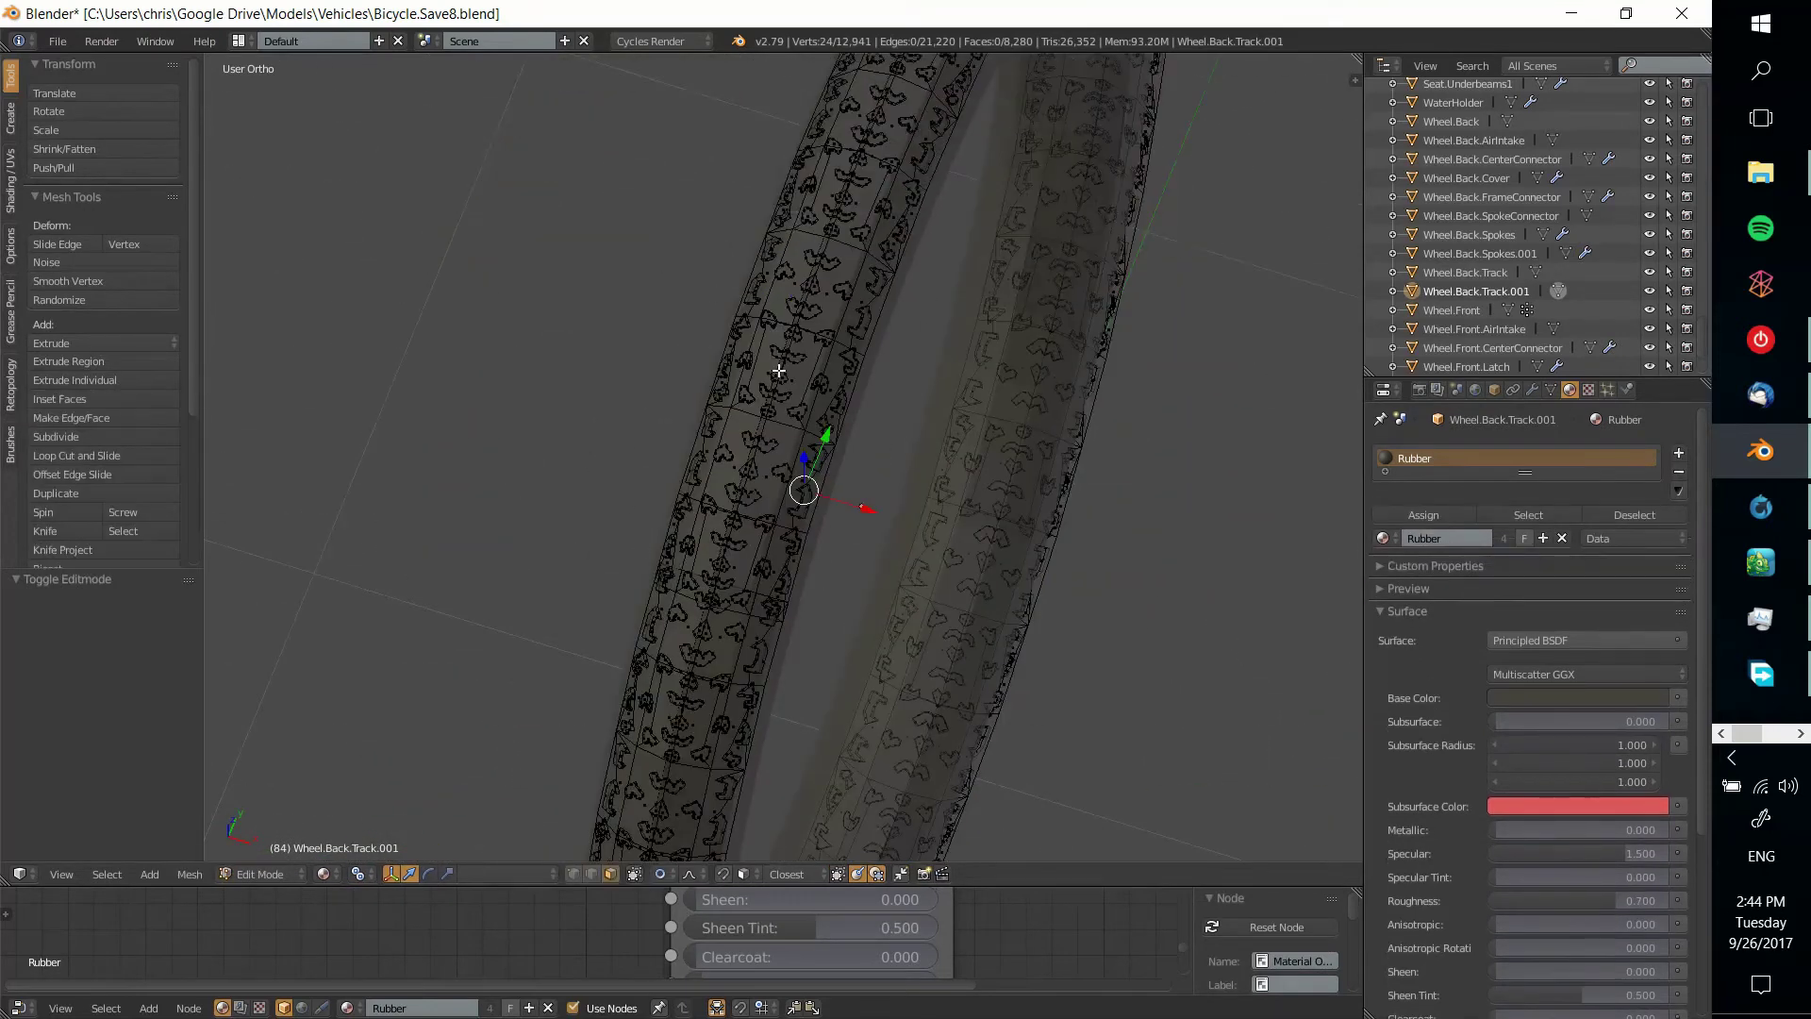
{"action": "key", "text": "Tab"}
{"action": "middle_click_drag", "start_coordinate": [930, 295], "coordinate": [809, 352]}
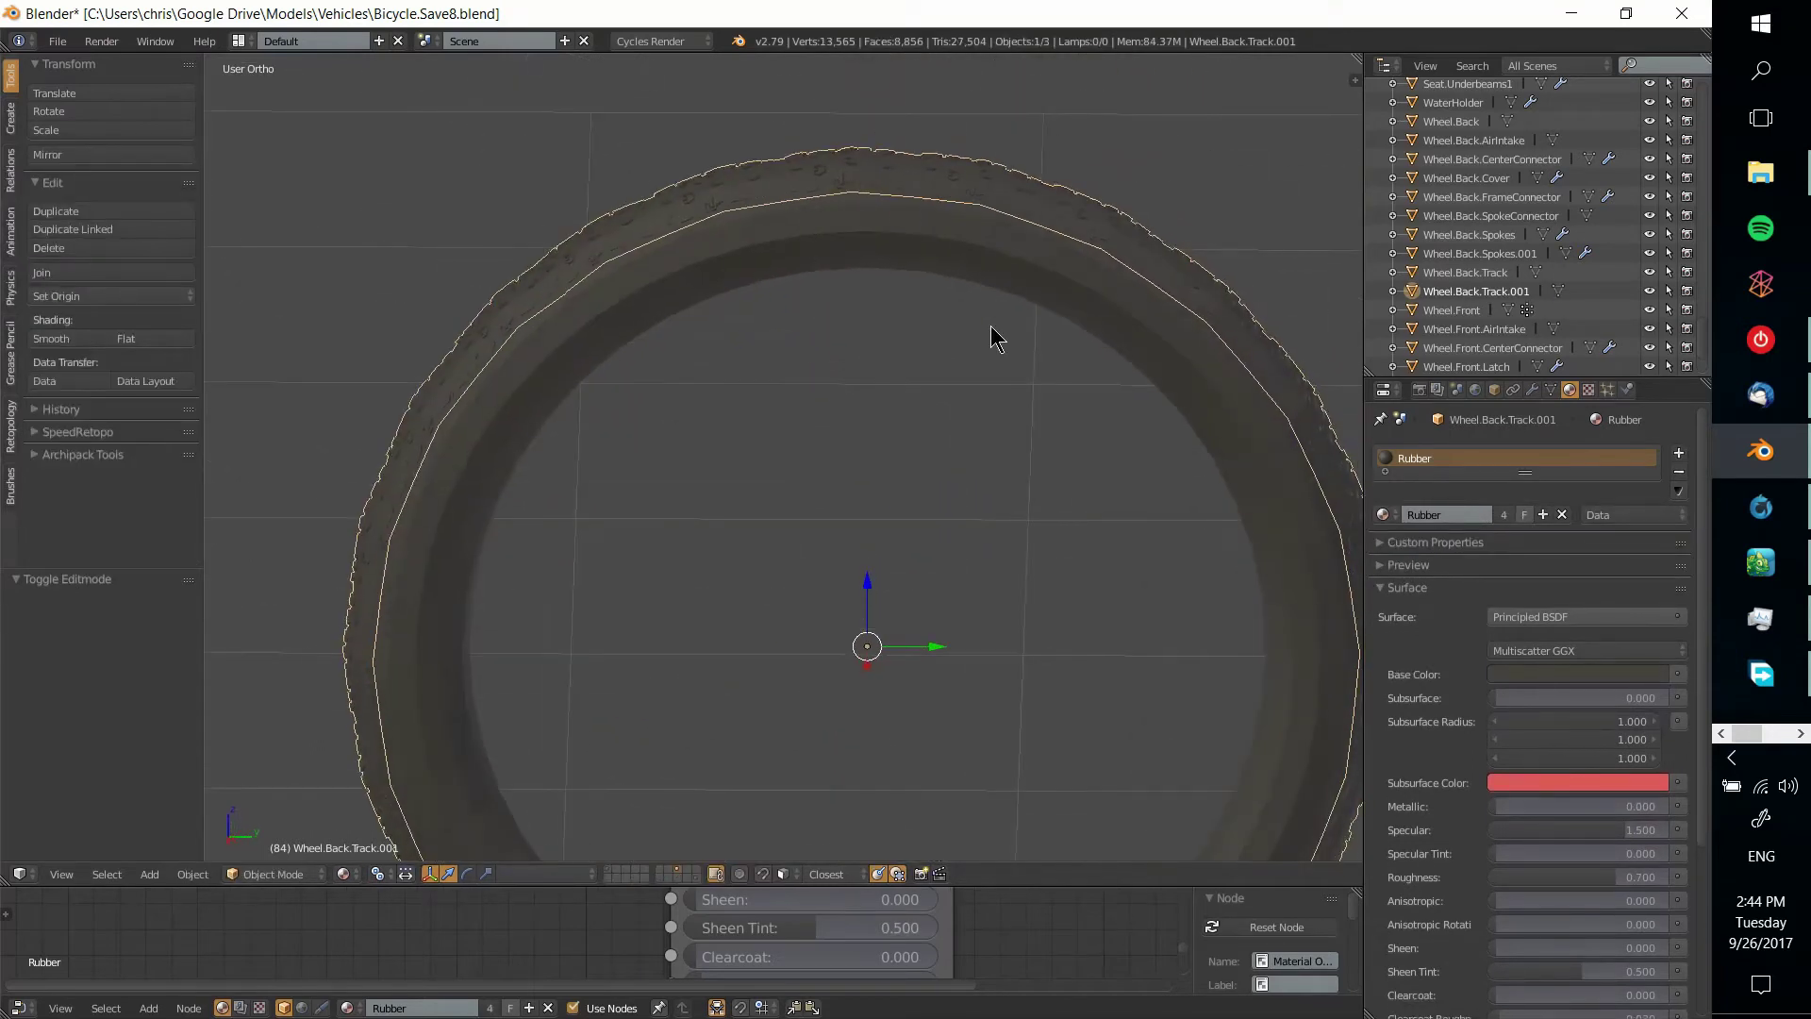
{"action": "scroll", "coordinate": [994, 336], "scroll_direction": "down", "scroll_amount": 3}
{"action": "middle_click_drag", "start_coordinate": [951, 472], "coordinate": [879, 396], "text": "shift"}
{"action": "middle_click_drag", "start_coordinate": [667, 514], "coordinate": [708, 421], "text": "shift"}
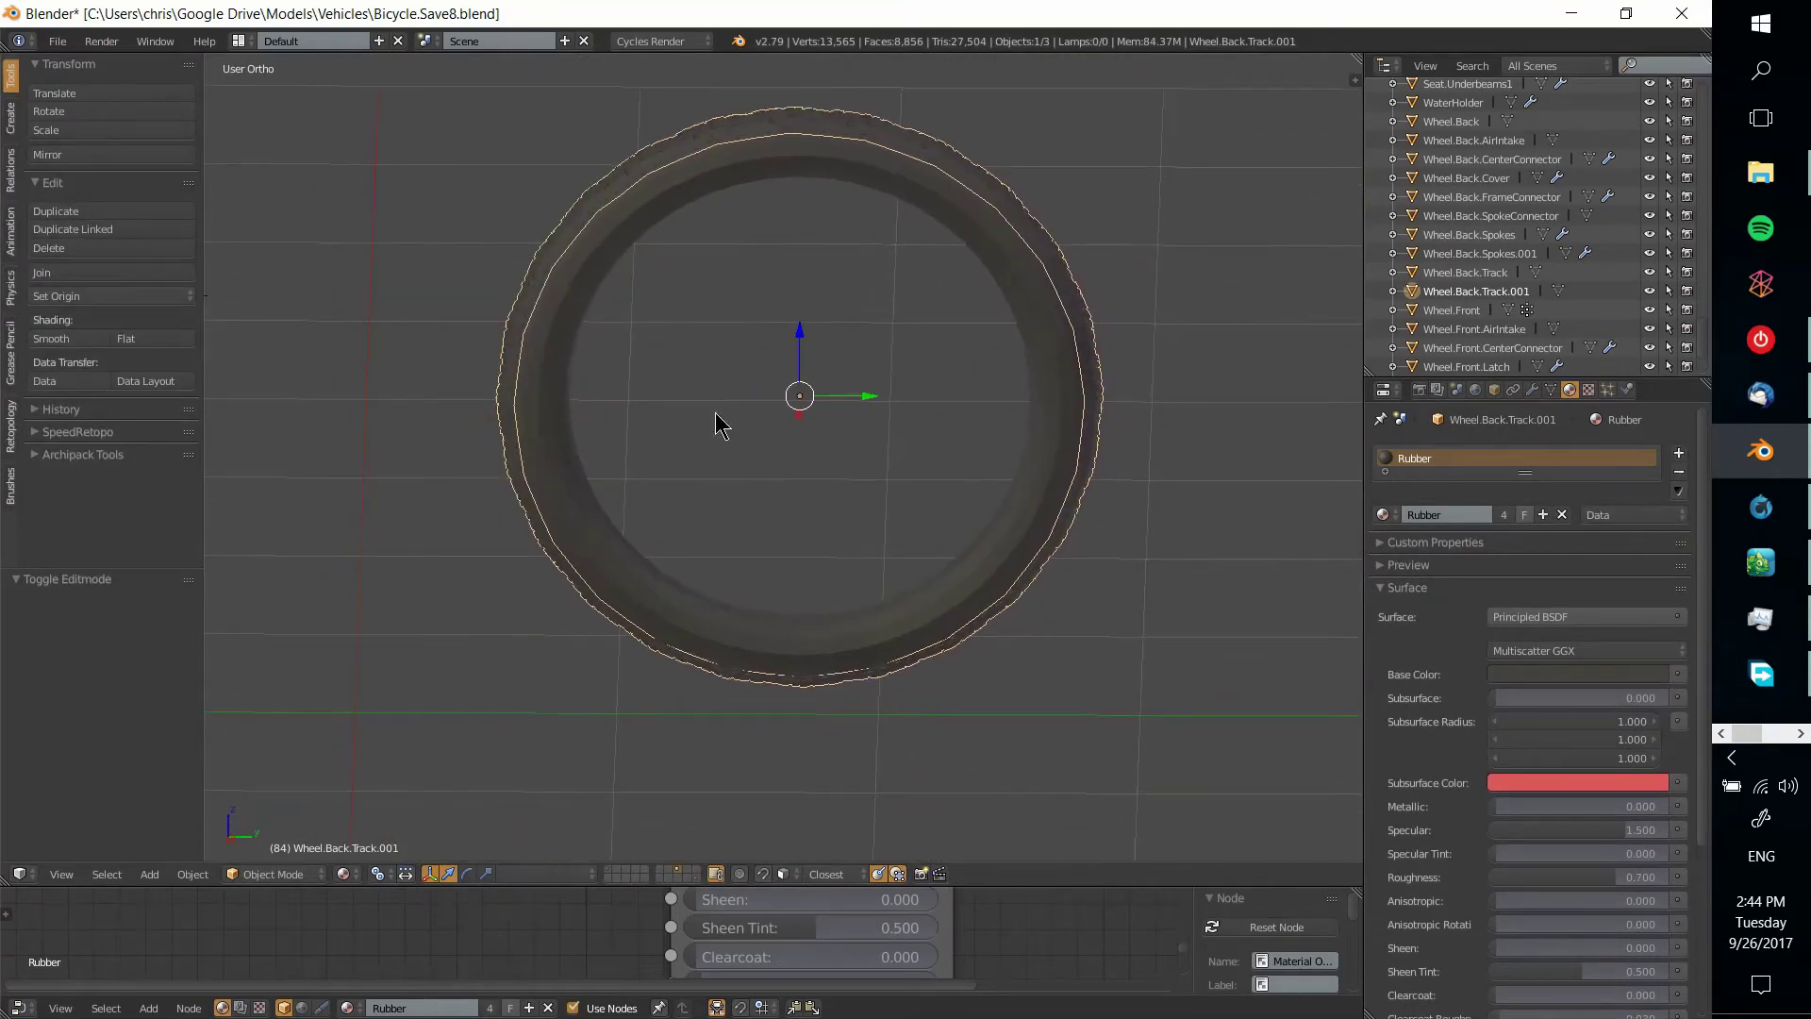
Deselect everything and switch the 3D view to an empty layer
{"action": "key", "text": "a"}
{"action": "middle_click_drag", "start_coordinate": [871, 486], "coordinate": [913, 572]}
{"action": "scroll", "coordinate": [944, 397], "scroll_direction": "down", "scroll_amount": 2}
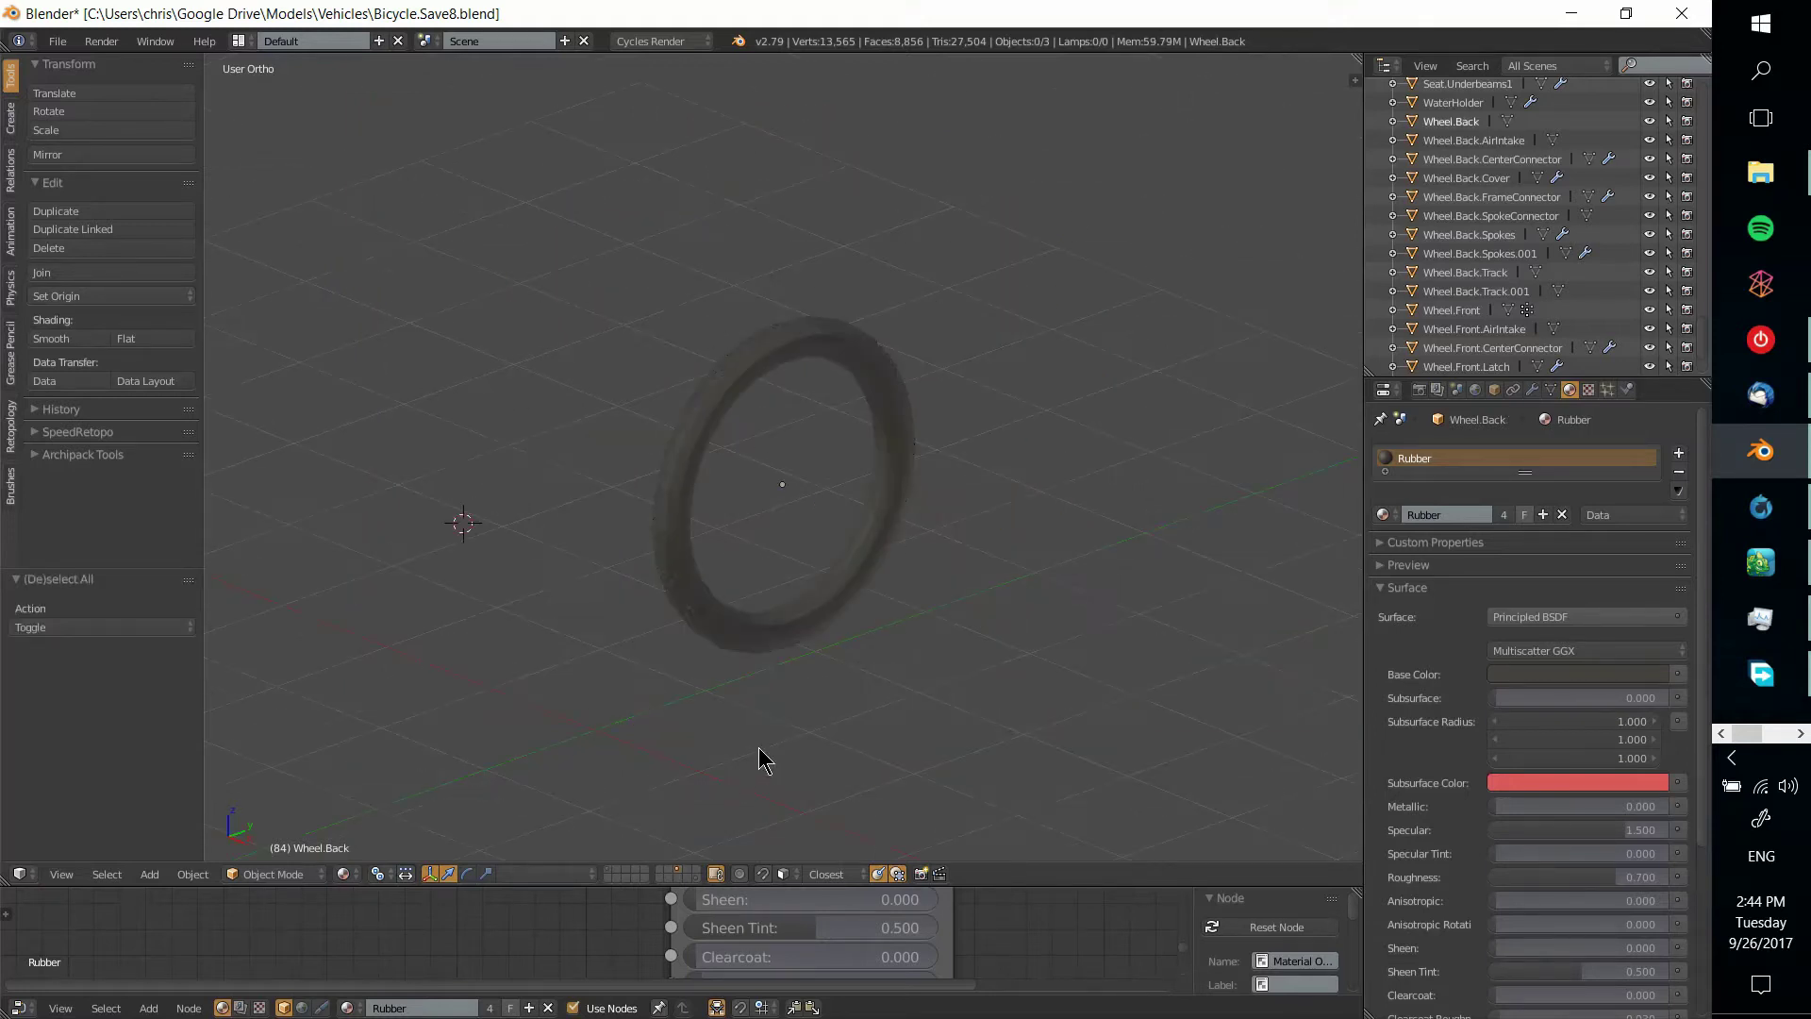
{"action": "left_click", "coordinate": [668, 877]}
{"action": "middle_click_drag", "start_coordinate": [839, 686], "coordinate": [962, 536], "text": "shift"}
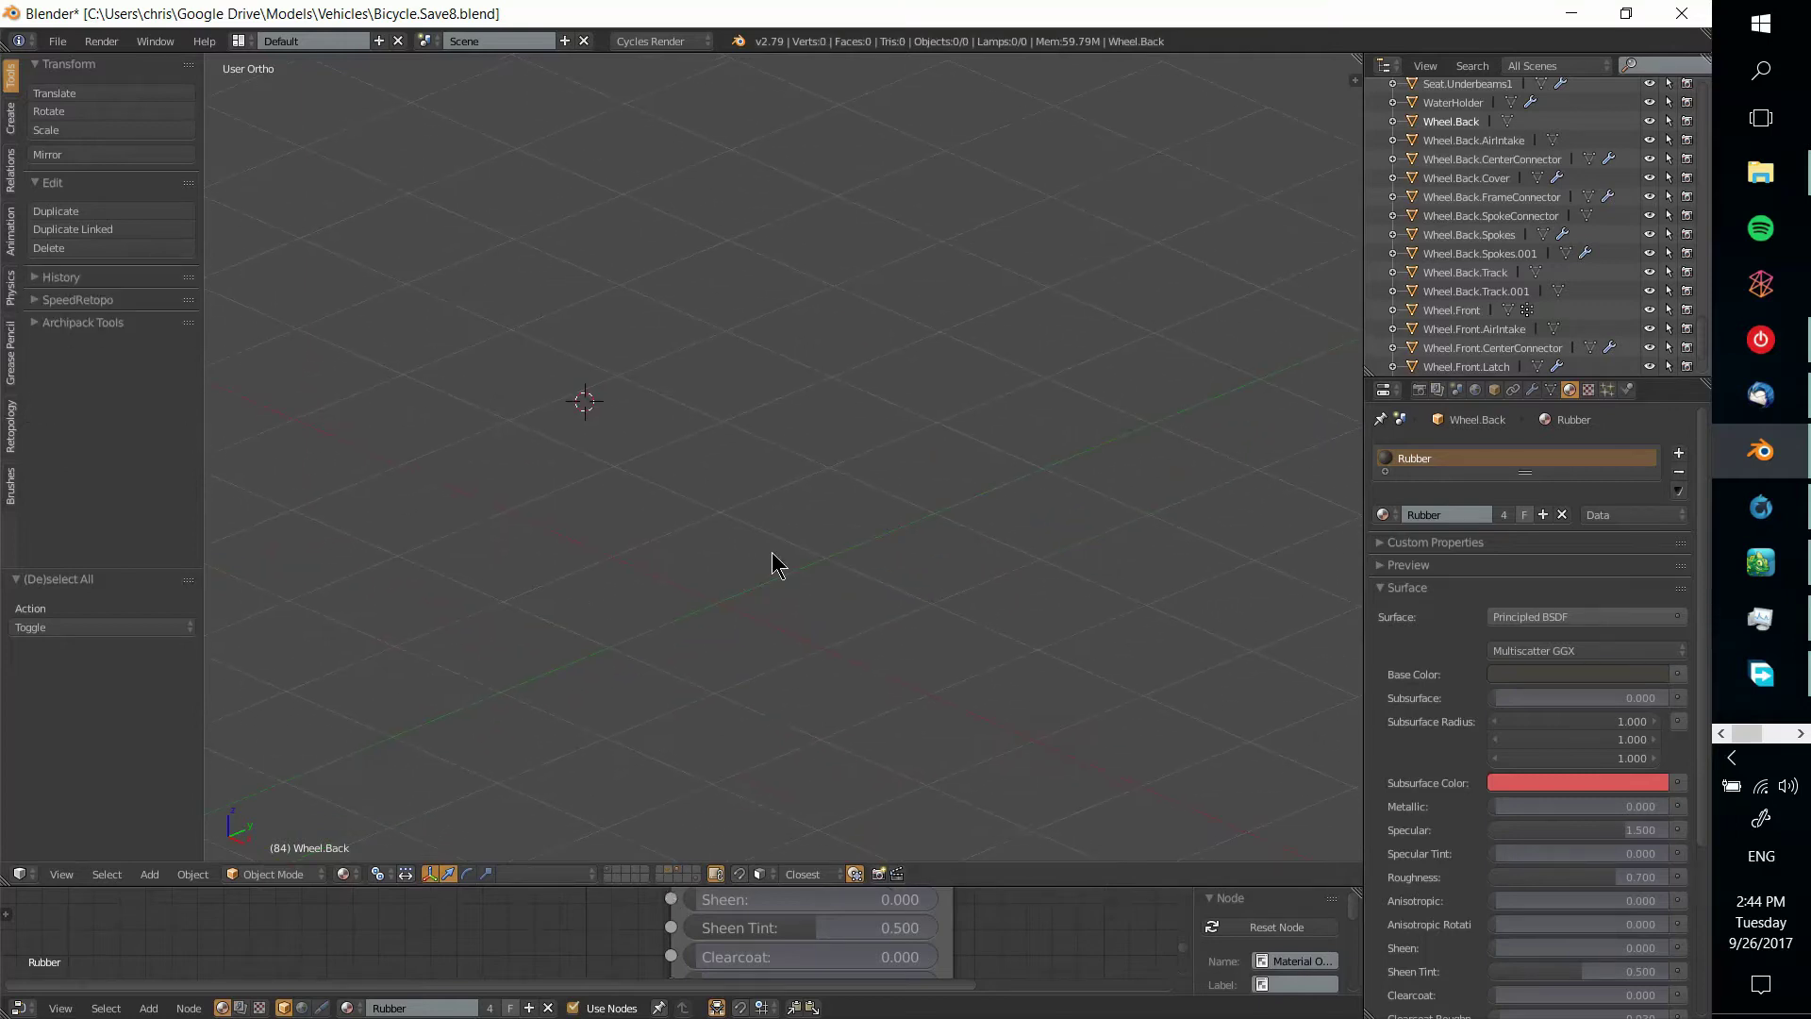
{"action": "middle_click_drag", "start_coordinate": [772, 564], "coordinate": [1006, 584], "text": "shift"}
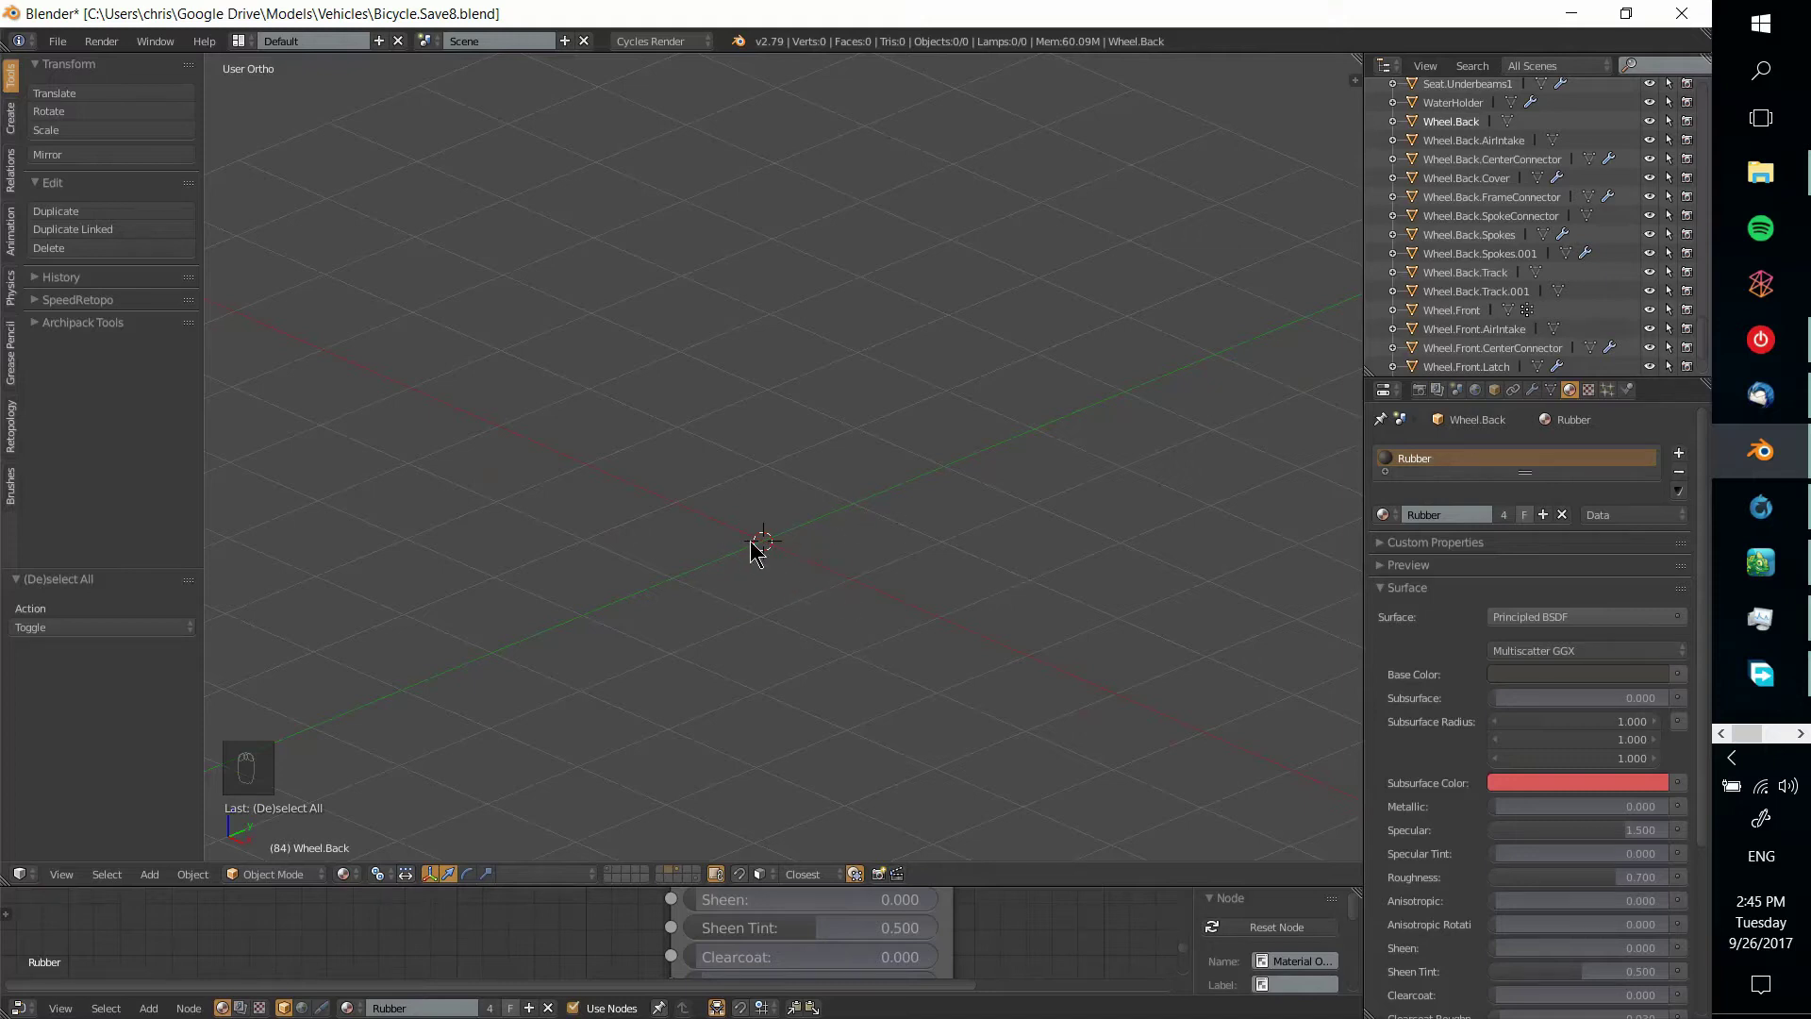
Add a torus mesh at the world origin
{"action": "scroll", "coordinate": [791, 608], "scroll_direction": "up", "scroll_amount": 4}
{"action": "key", "text": "shift+a"}
{"action": "mouse_move", "coordinate": [879, 581]}
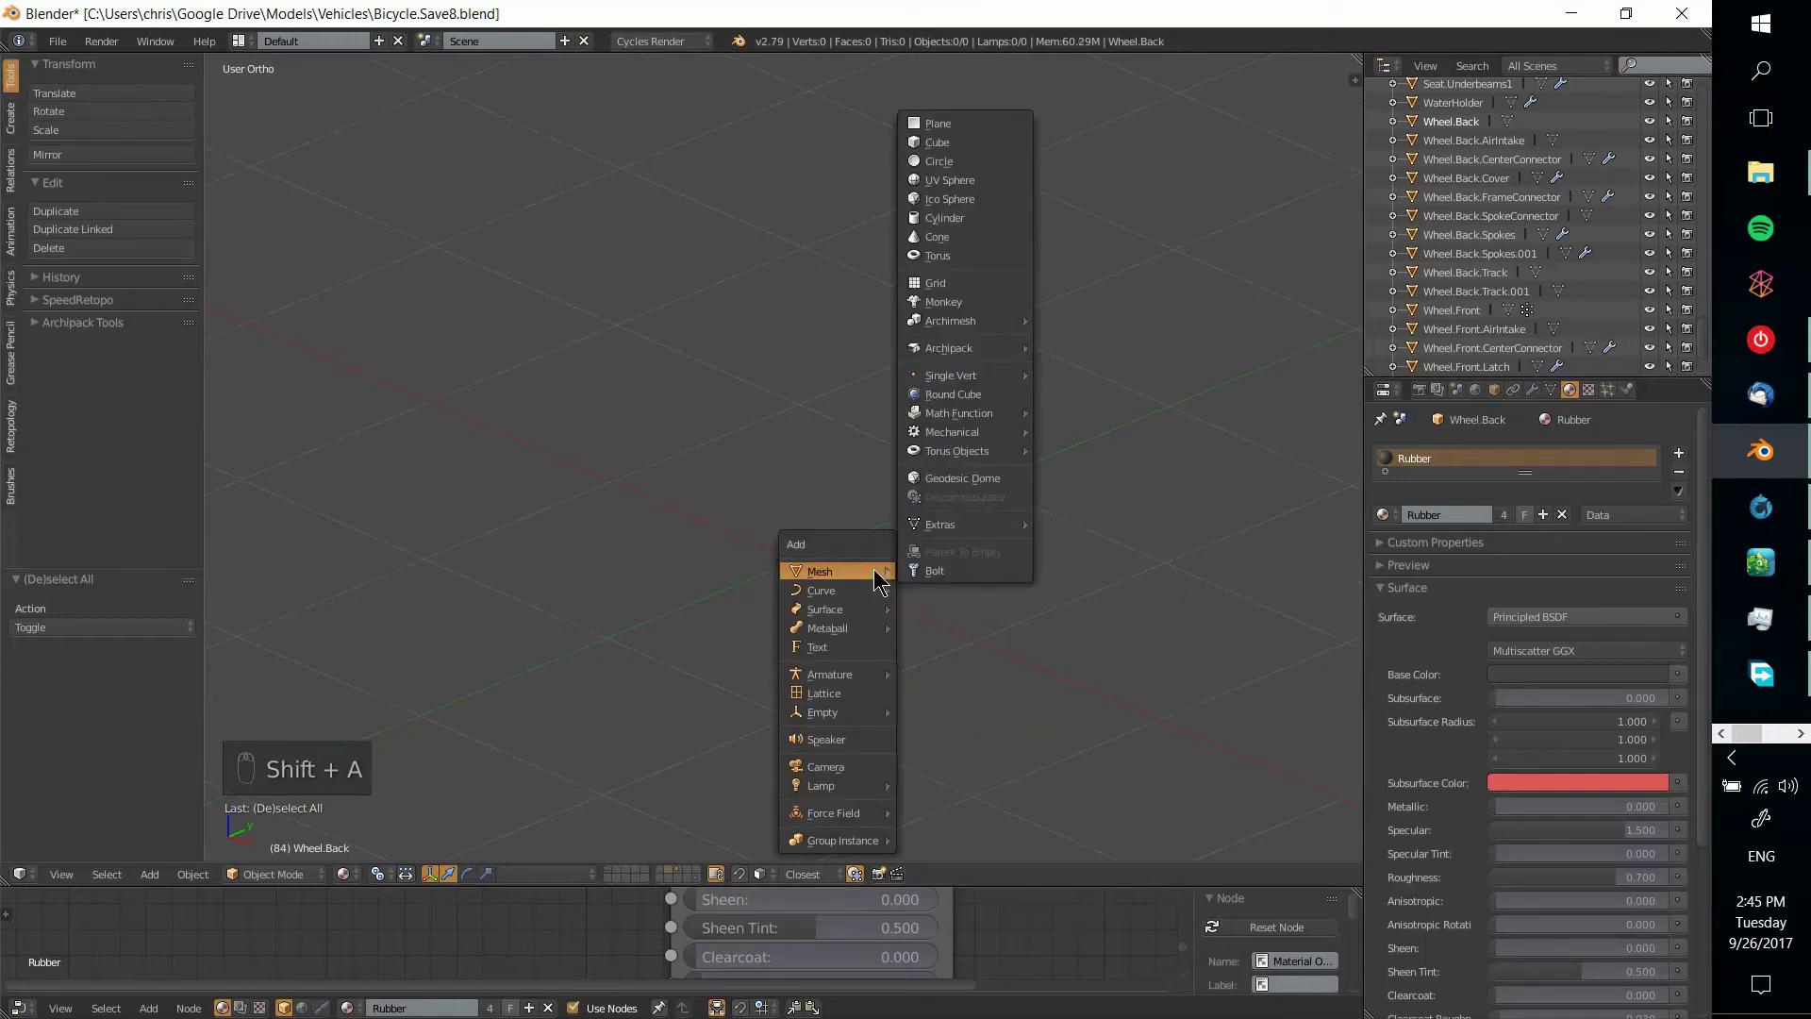
{"action": "left_click", "coordinate": [977, 259]}
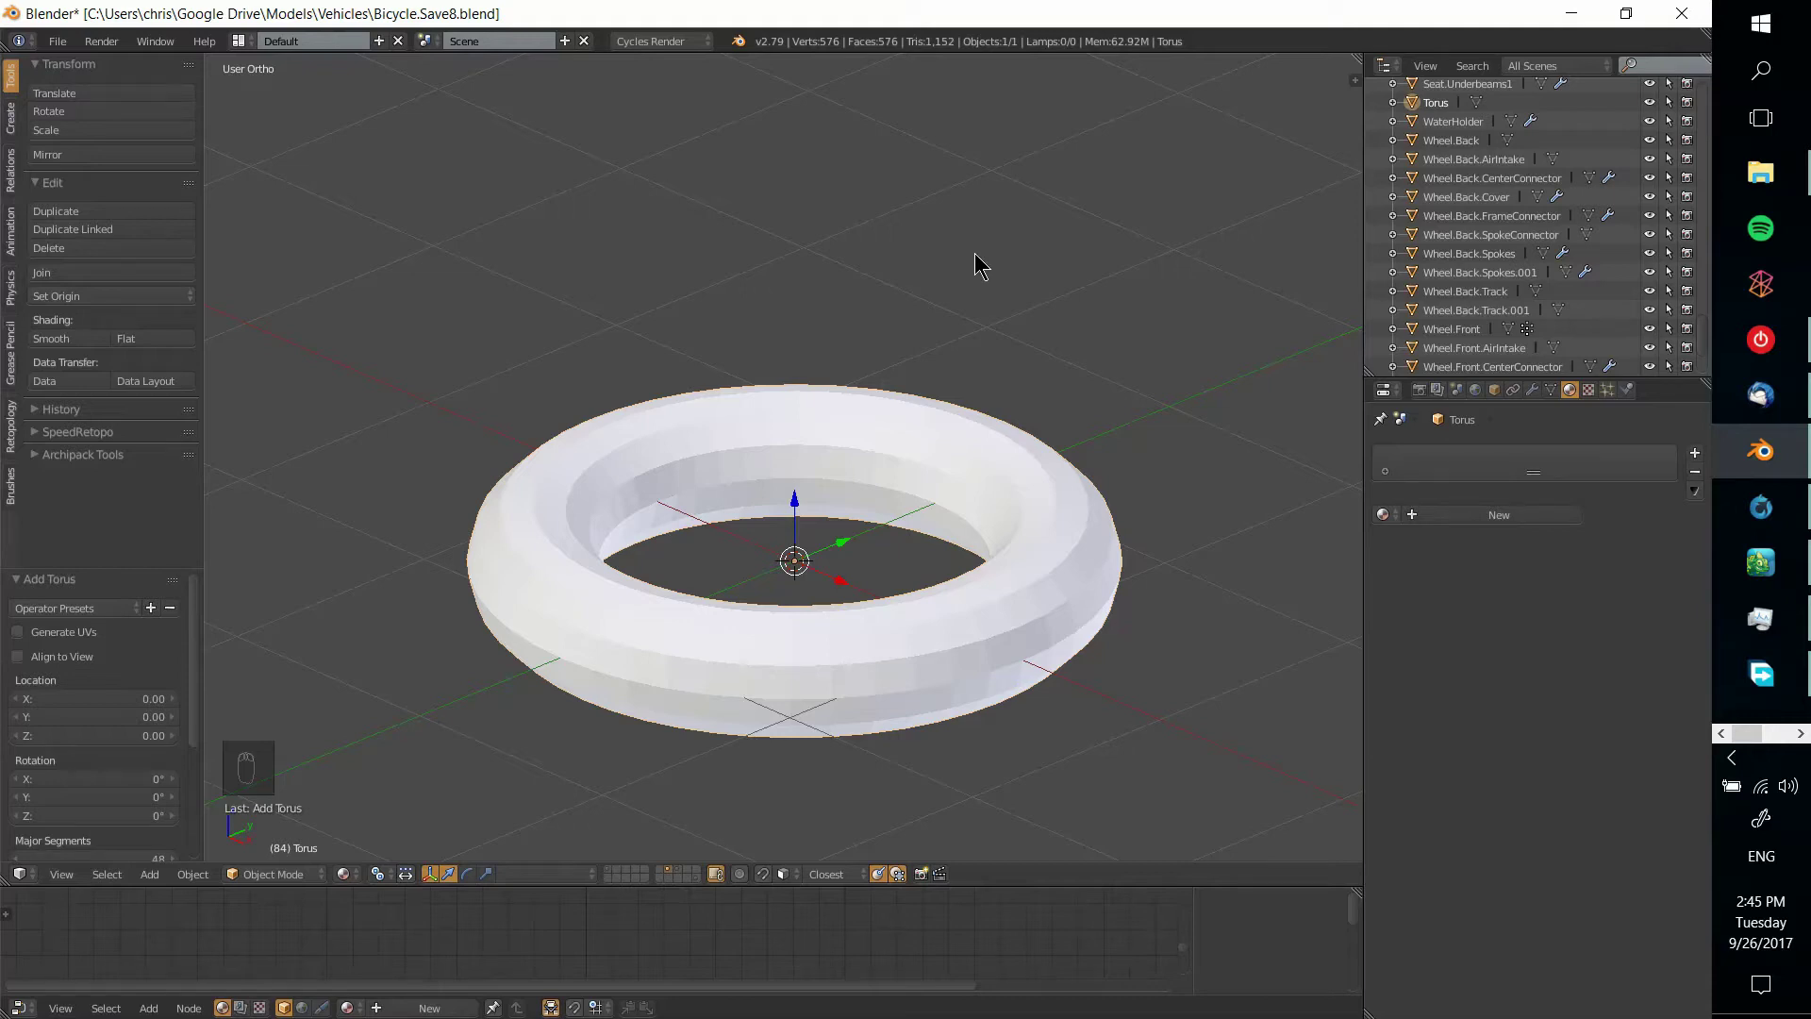
Rotate the torus 90 degrees about the global Y axis so it stands upright like a wheel
{"action": "middle_click_drag", "start_coordinate": [981, 267], "coordinate": [964, 519]}
{"action": "mouse_move", "coordinate": [1144, 586]}
{"action": "middle_mouse_down"}
{"action": "mouse_move", "coordinate": [1079, 586]}
{"action": "mouse_move", "coordinate": [1150, 593]}
{"action": "middle_mouse_up"}
{"action": "key", "text": "r"}
{"action": "key", "text": "x"}
{"action": "key", "text": "9"}
{"action": "key", "text": "0"}
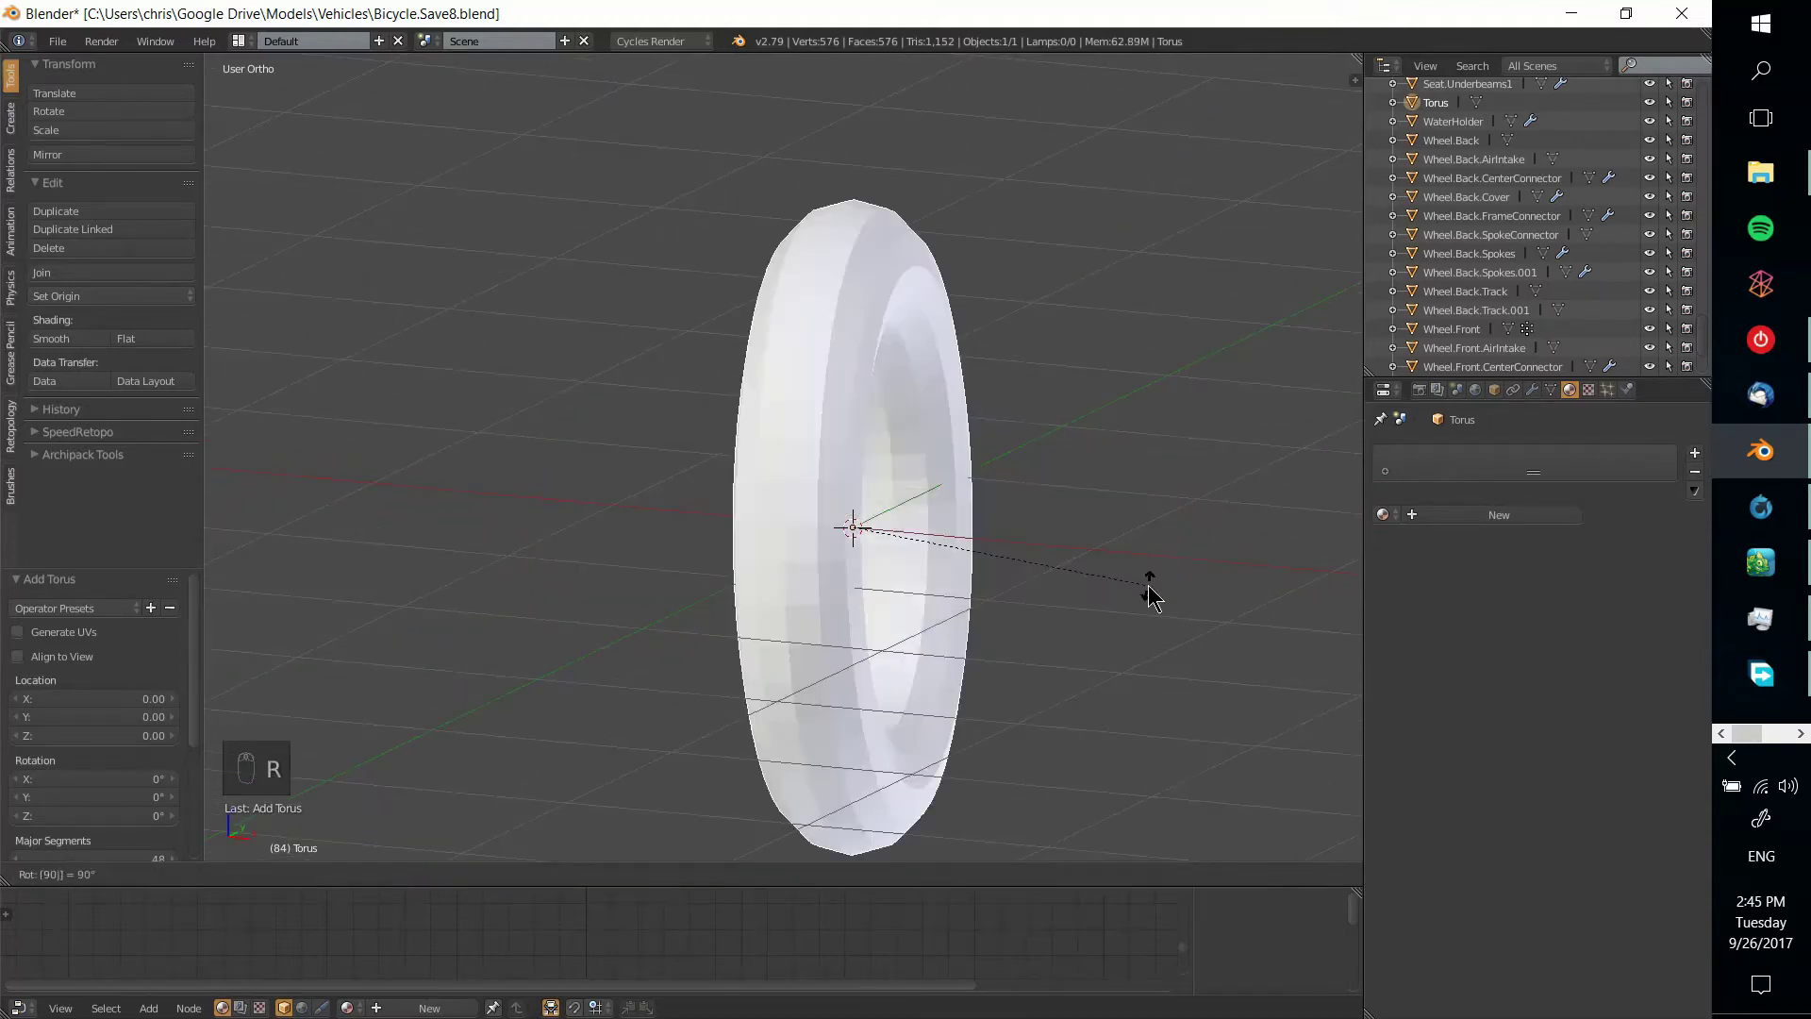
{"action": "key", "text": "y"}
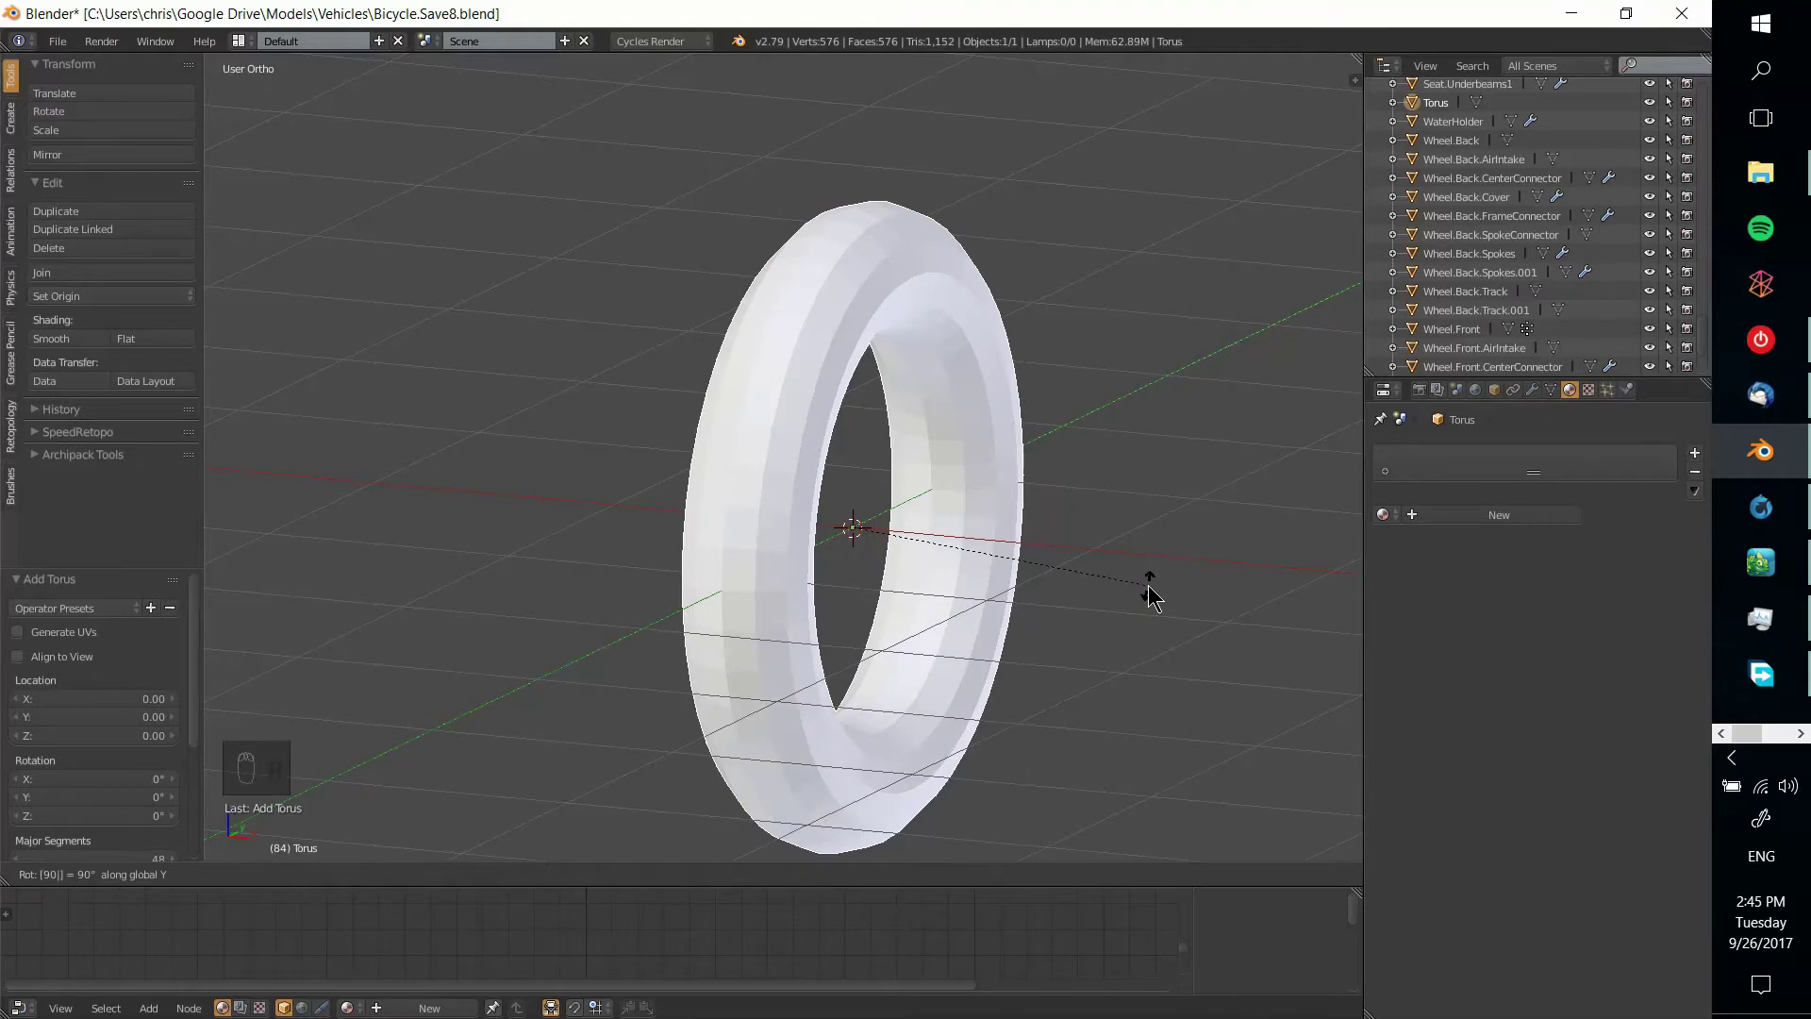
{"action": "left_click", "coordinate": [1150, 592]}
{"action": "middle_click_drag", "start_coordinate": [1150, 592], "coordinate": [765, 543]}
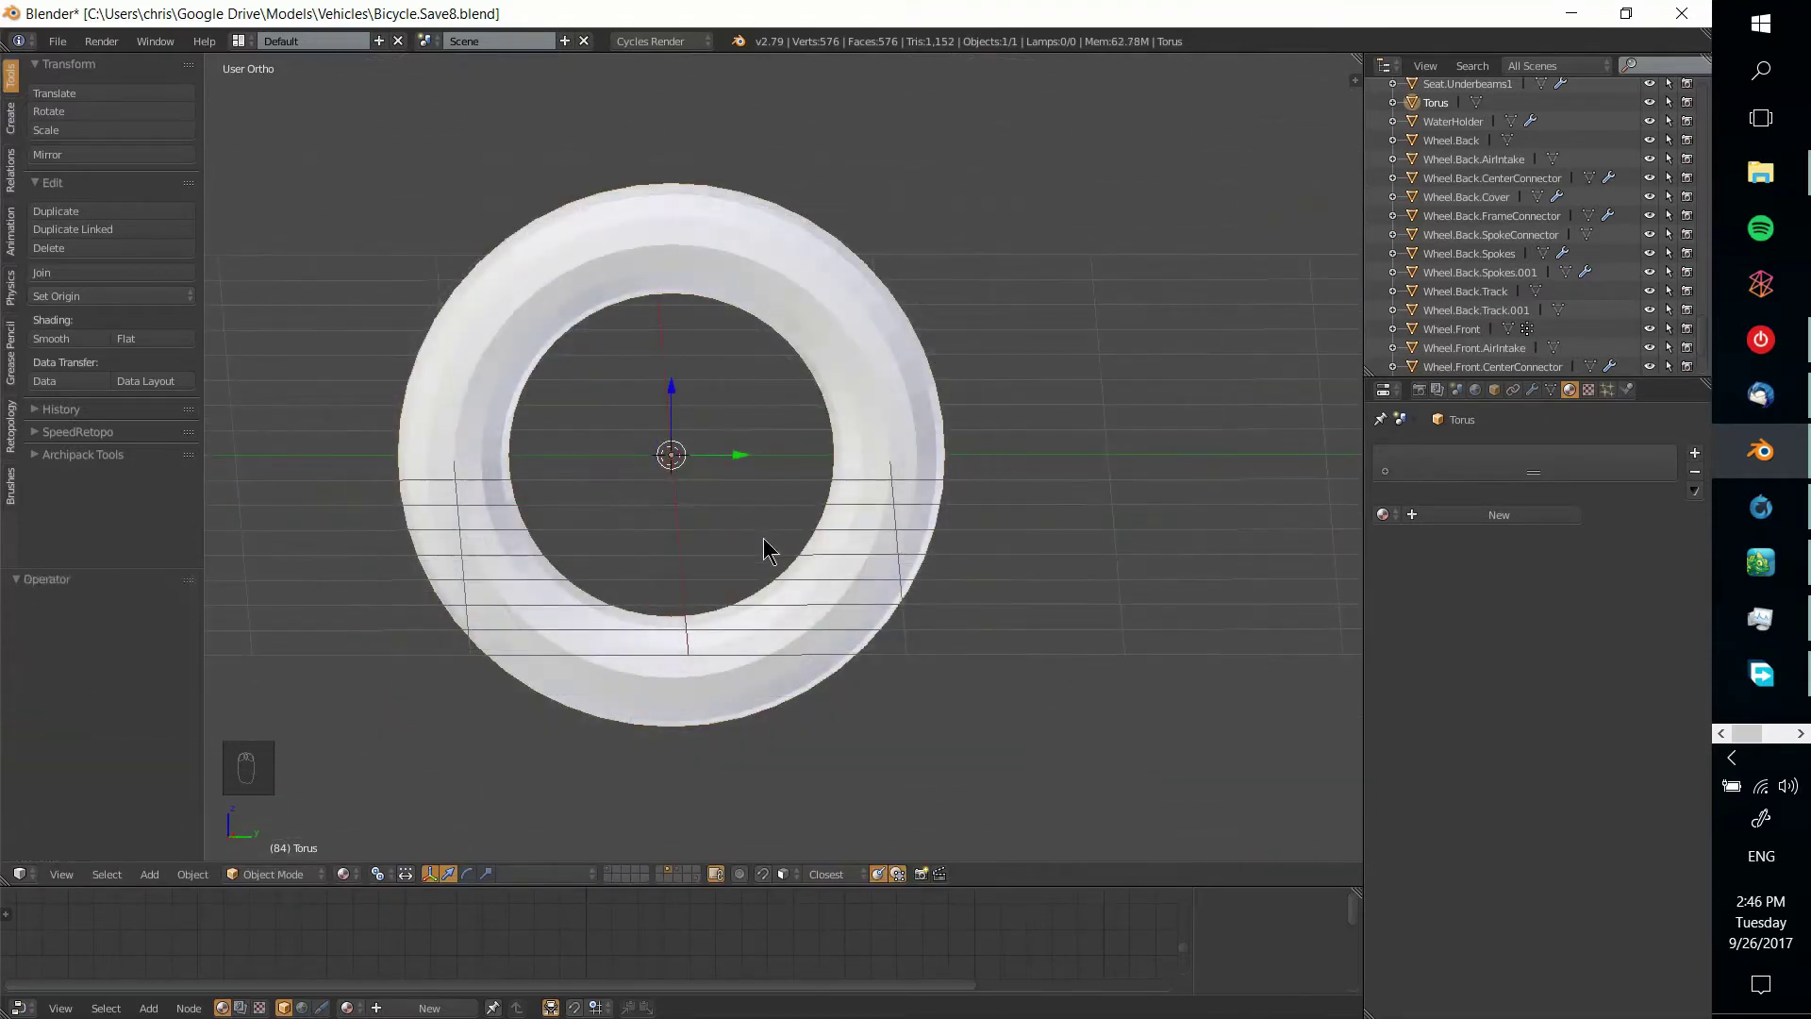
{"action": "middle_click_drag", "start_coordinate": [817, 578], "coordinate": [863, 599]}
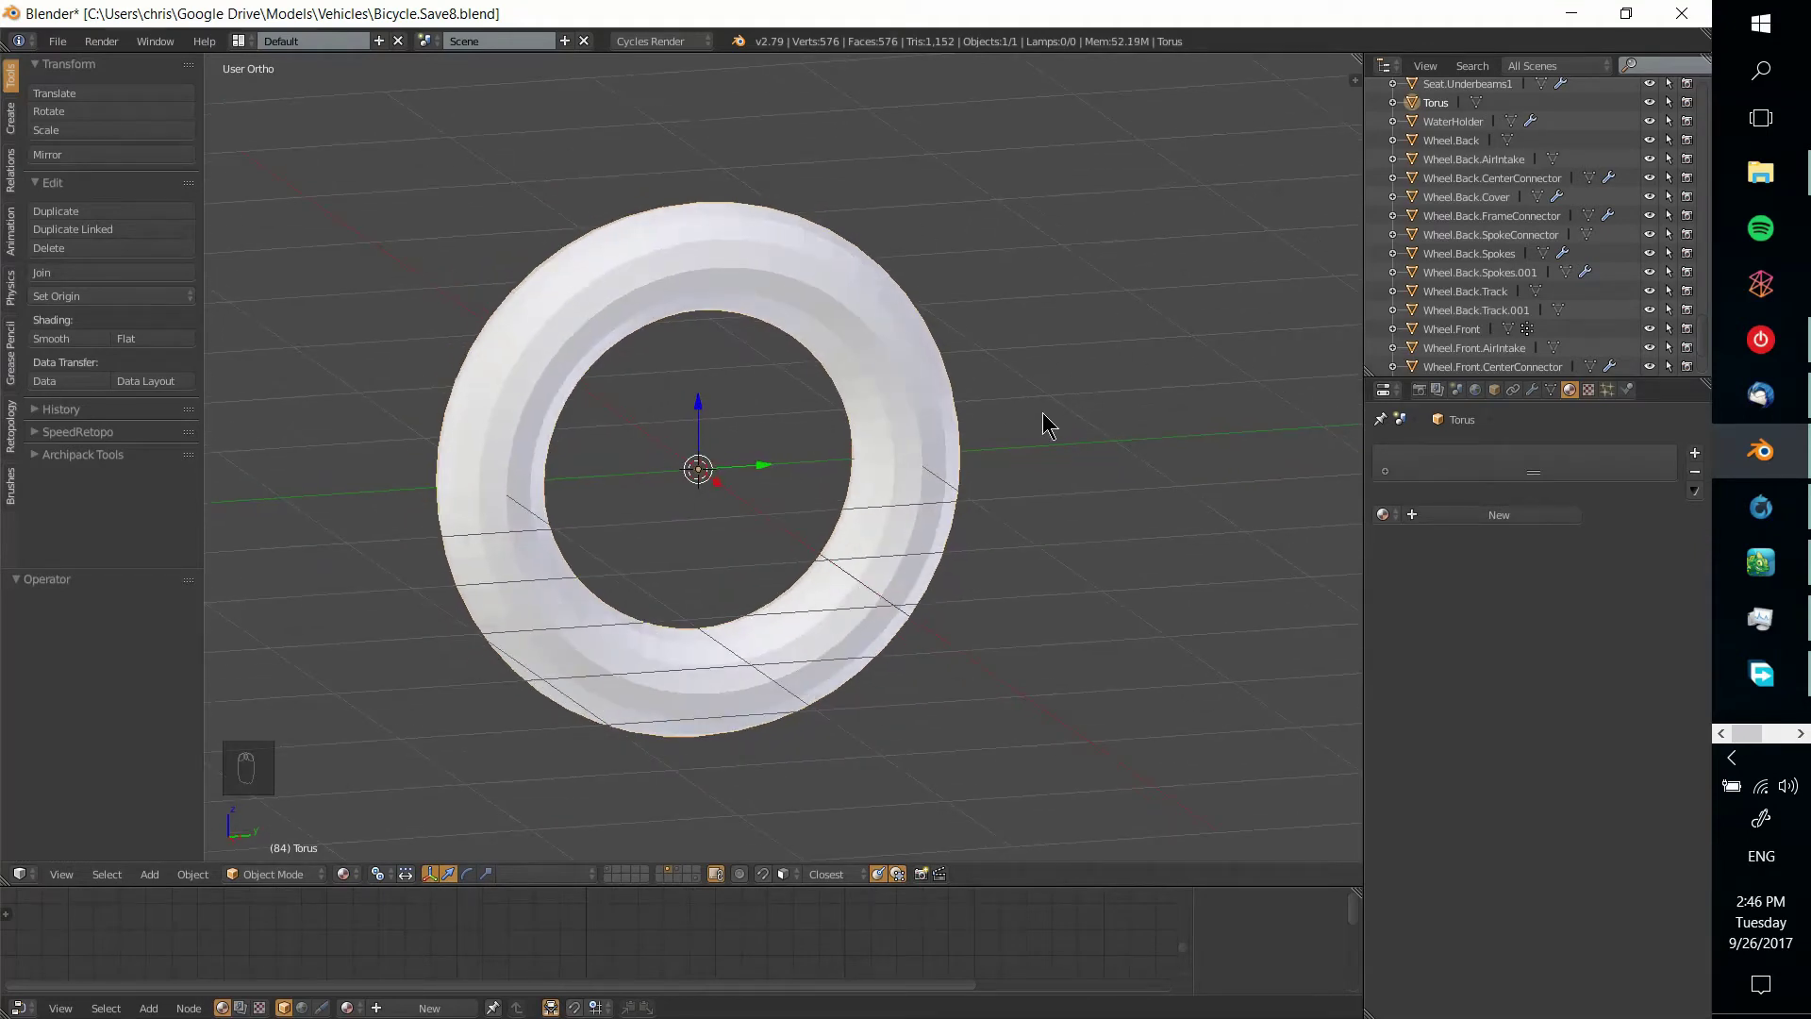
Move the torus up by 1 unit along the global Z axis
{"action": "key", "text": "g"}
{"action": "key", "text": "z"}
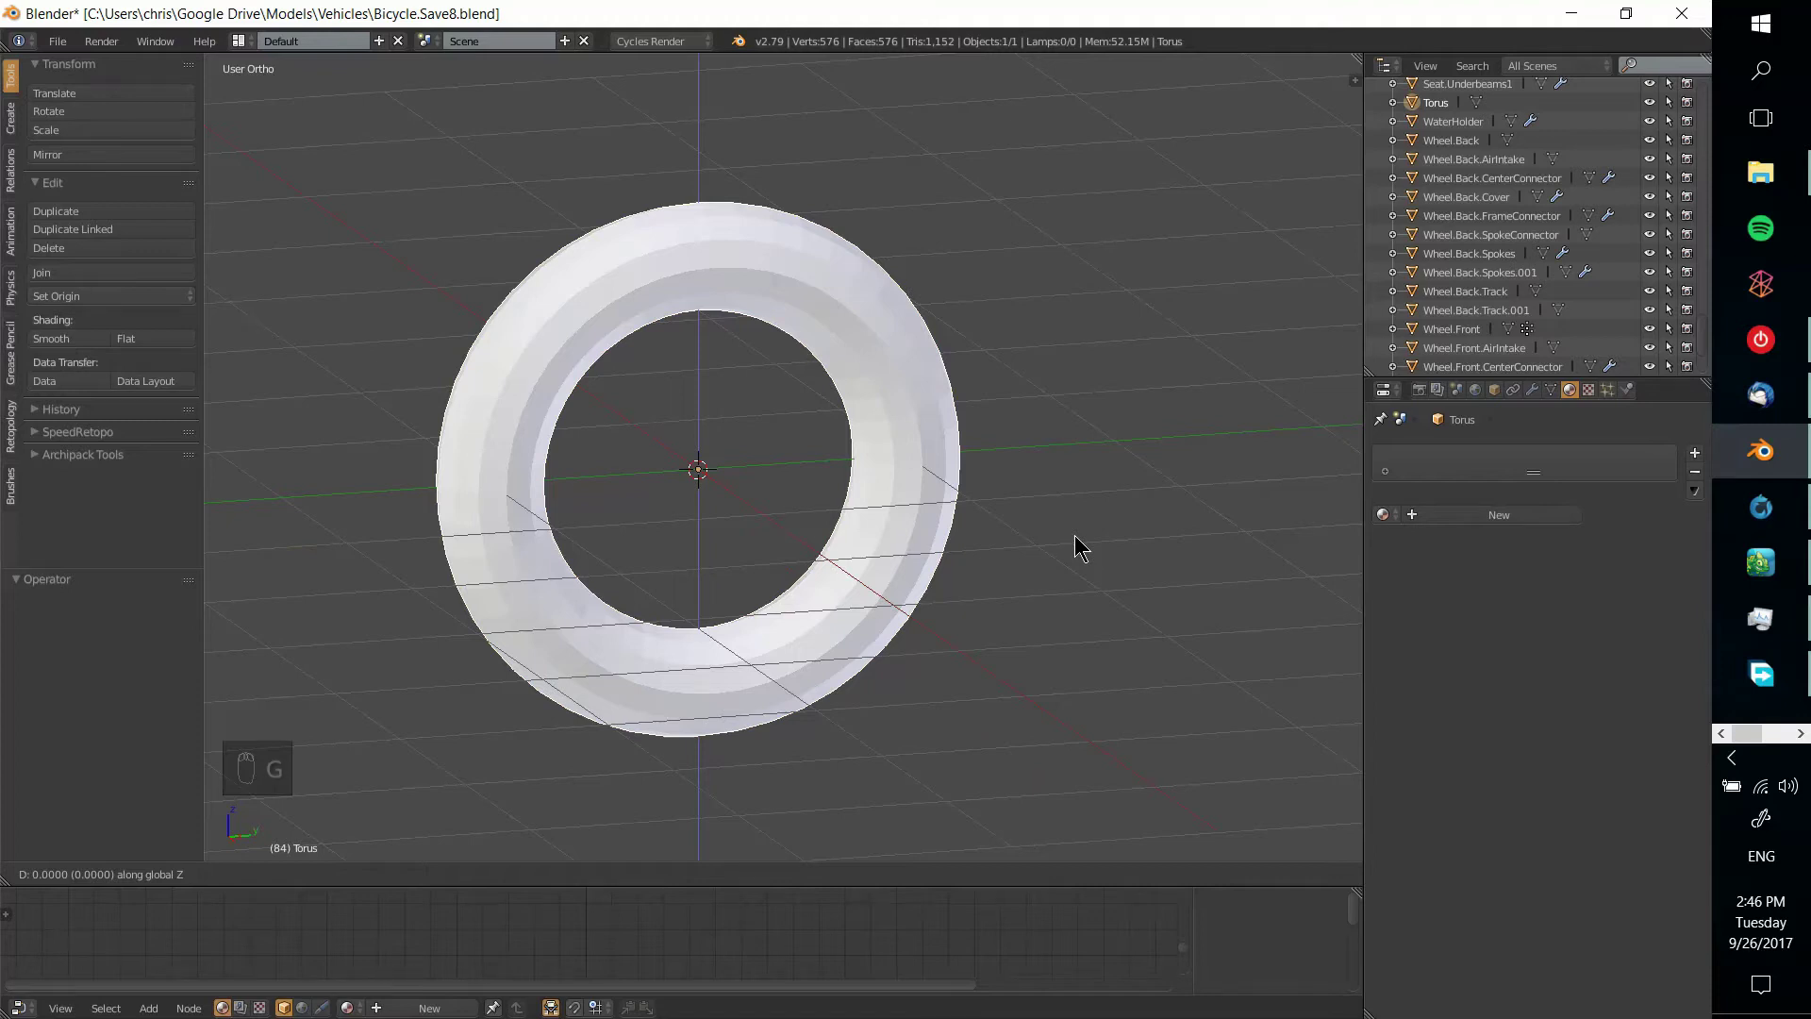
{"action": "type", "text": "1"}
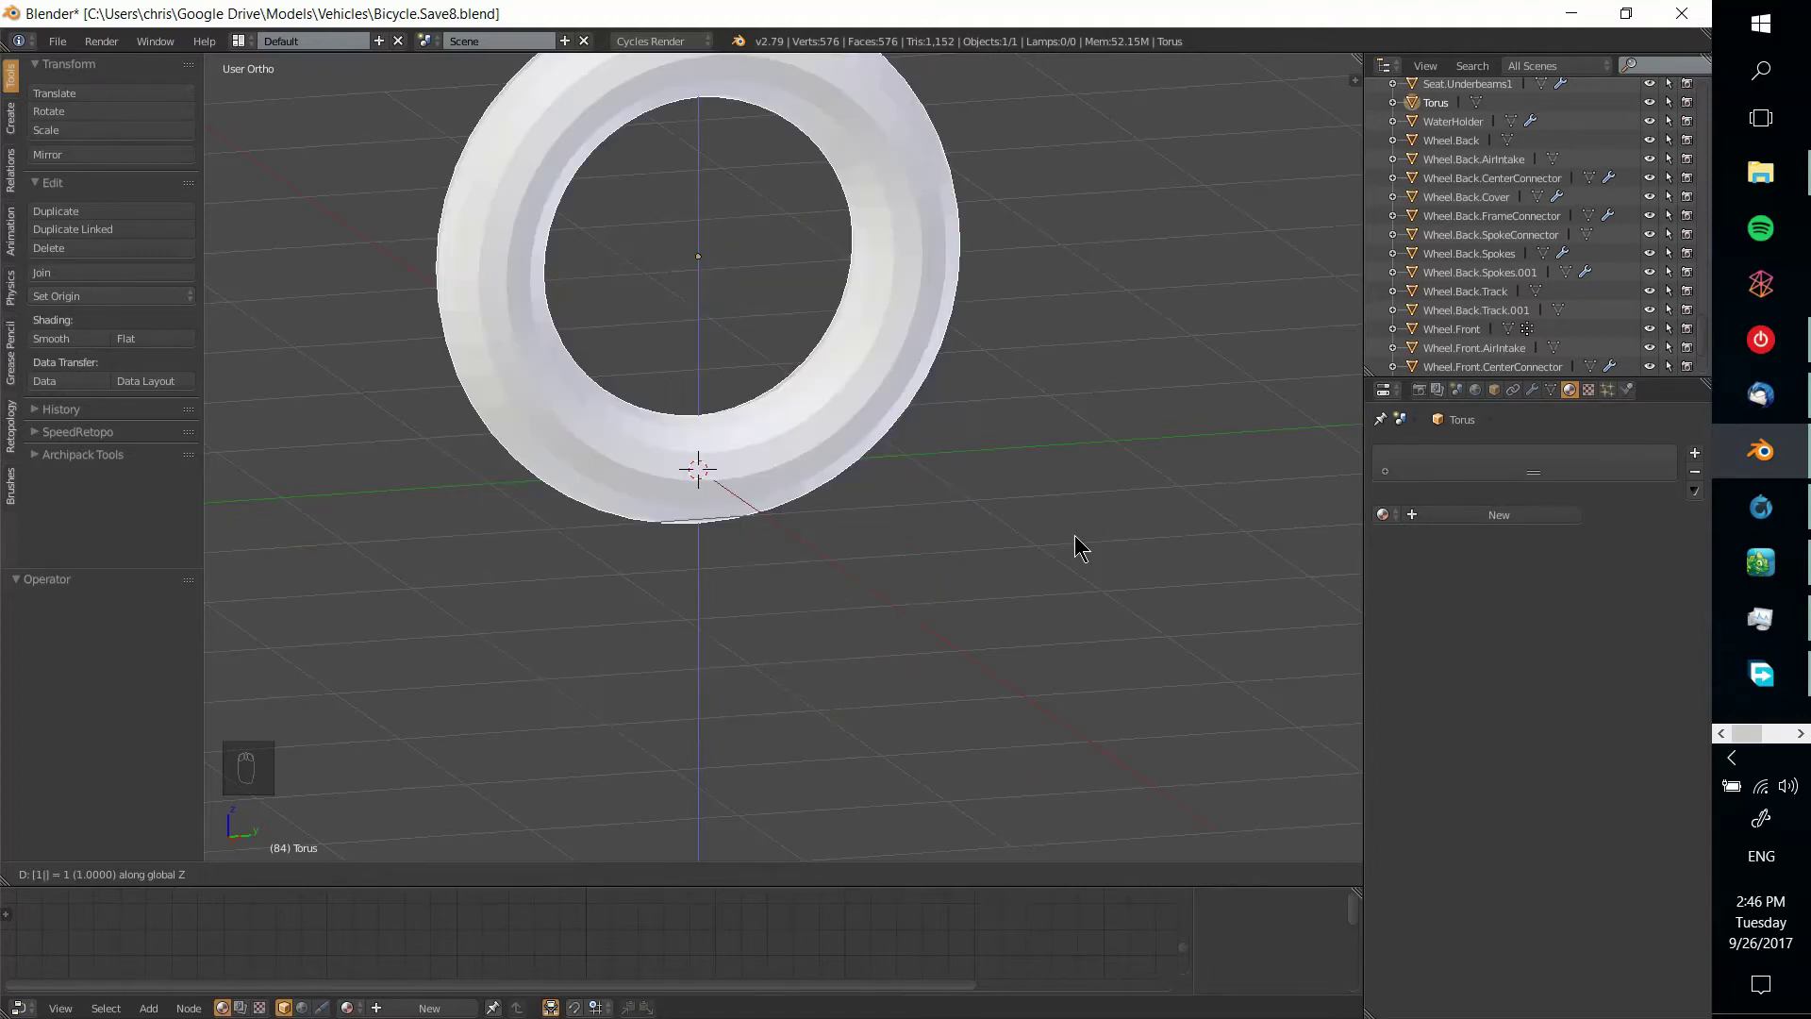
{"action": "key", "text": "Return"}
{"action": "scroll", "coordinate": [1073, 535], "scroll_direction": "up", "scroll_amount": 4}
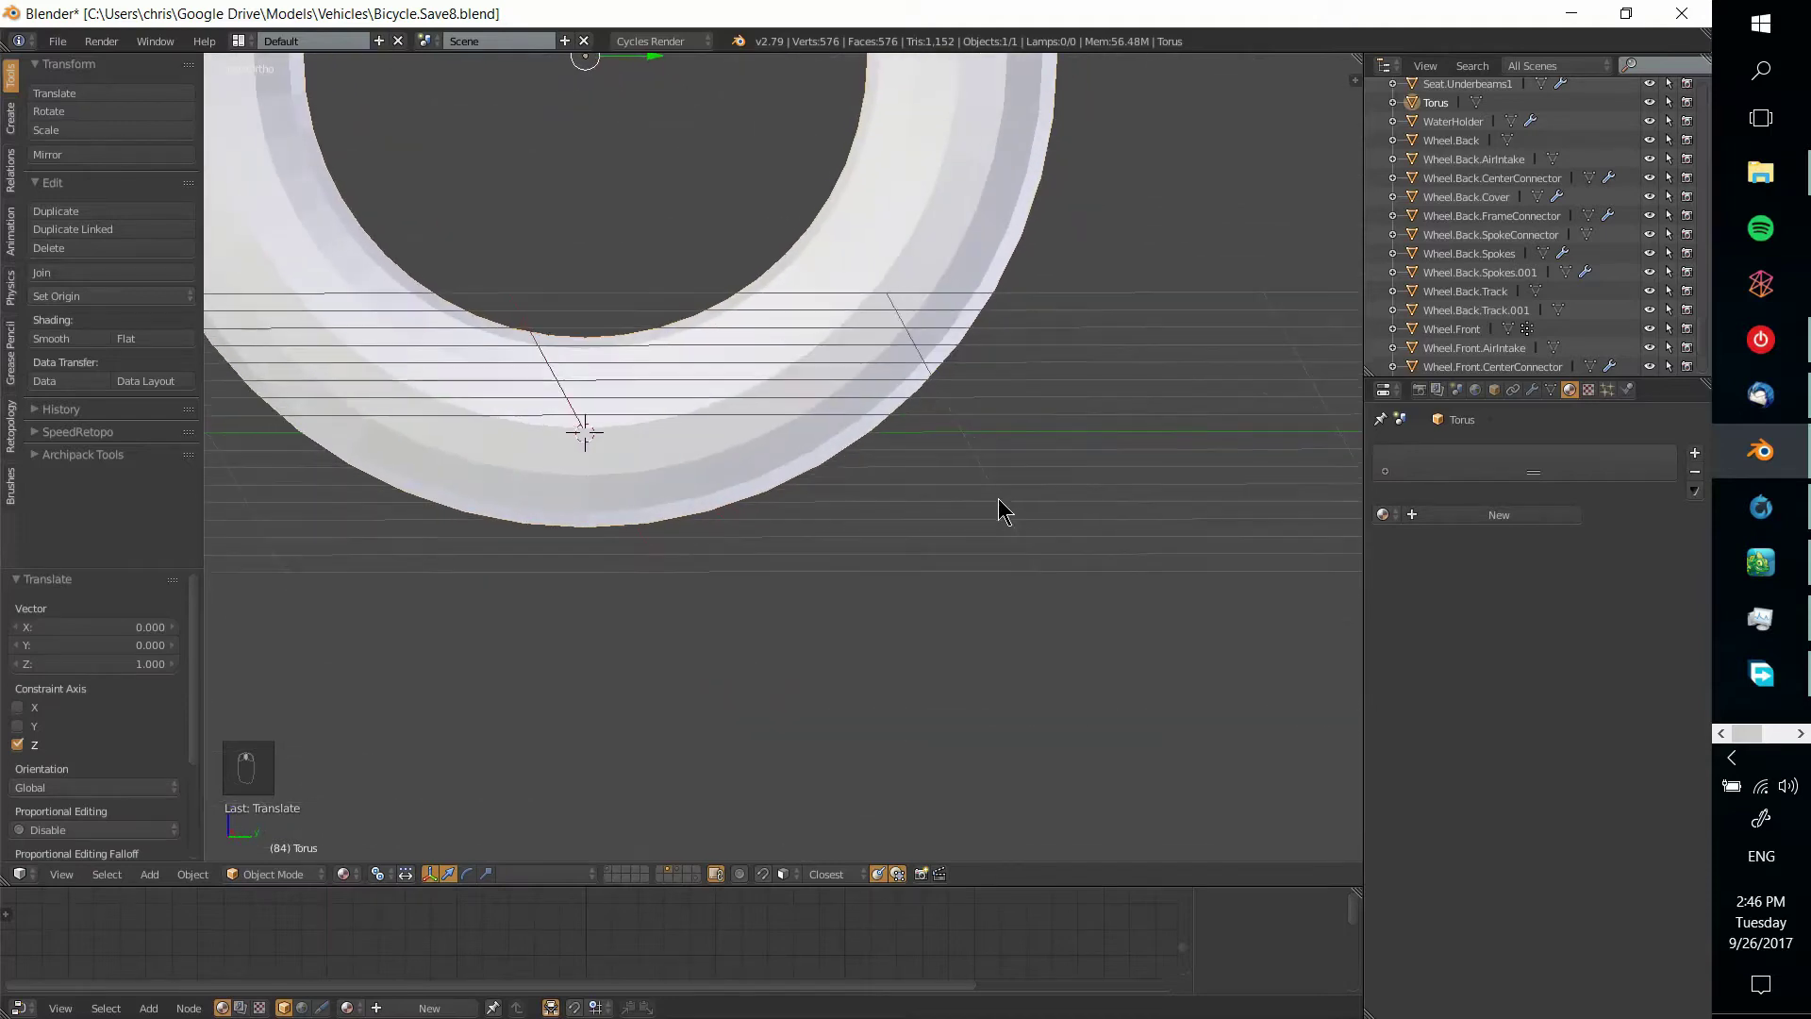
{"action": "middle_click_drag", "start_coordinate": [998, 498], "coordinate": [1003, 508]}
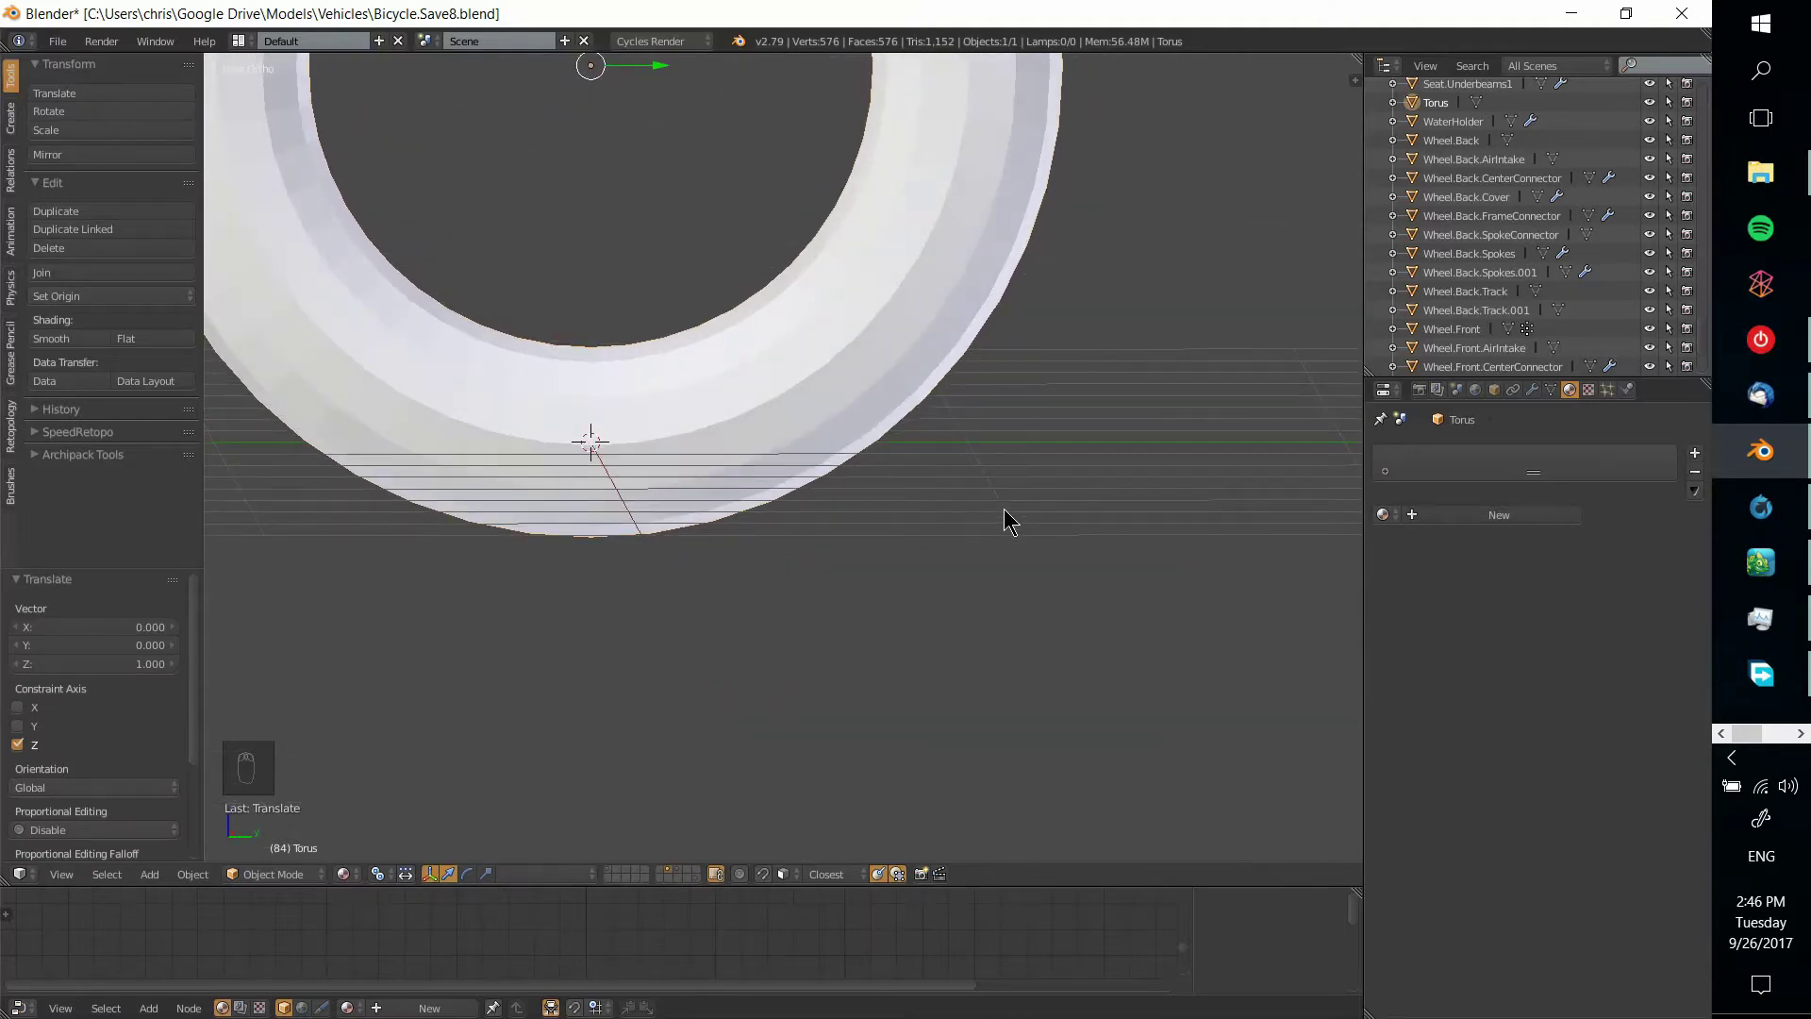
In the right side view, raise the torus about 0.265 along Z to bring its underside near the ground line
{"action": "key", "text": "KP_3"}
{"action": "key", "text": "g"}
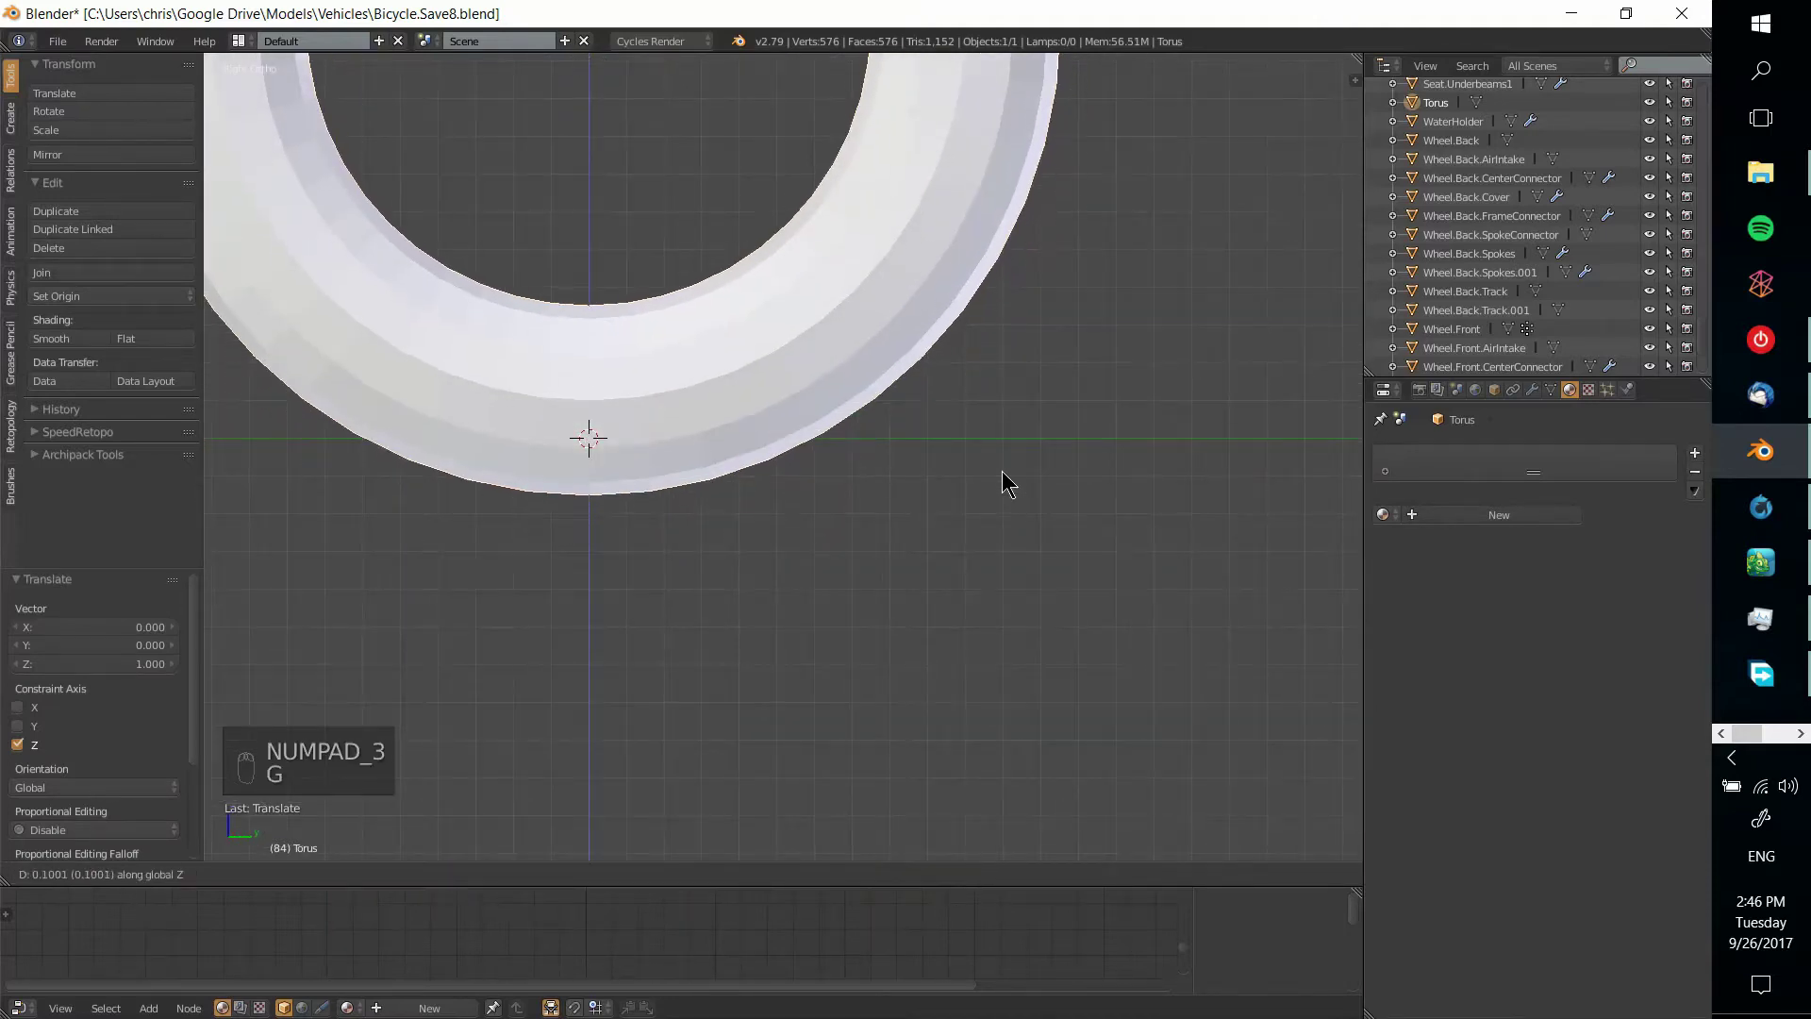
{"action": "right_click", "coordinate": [1002, 471]}
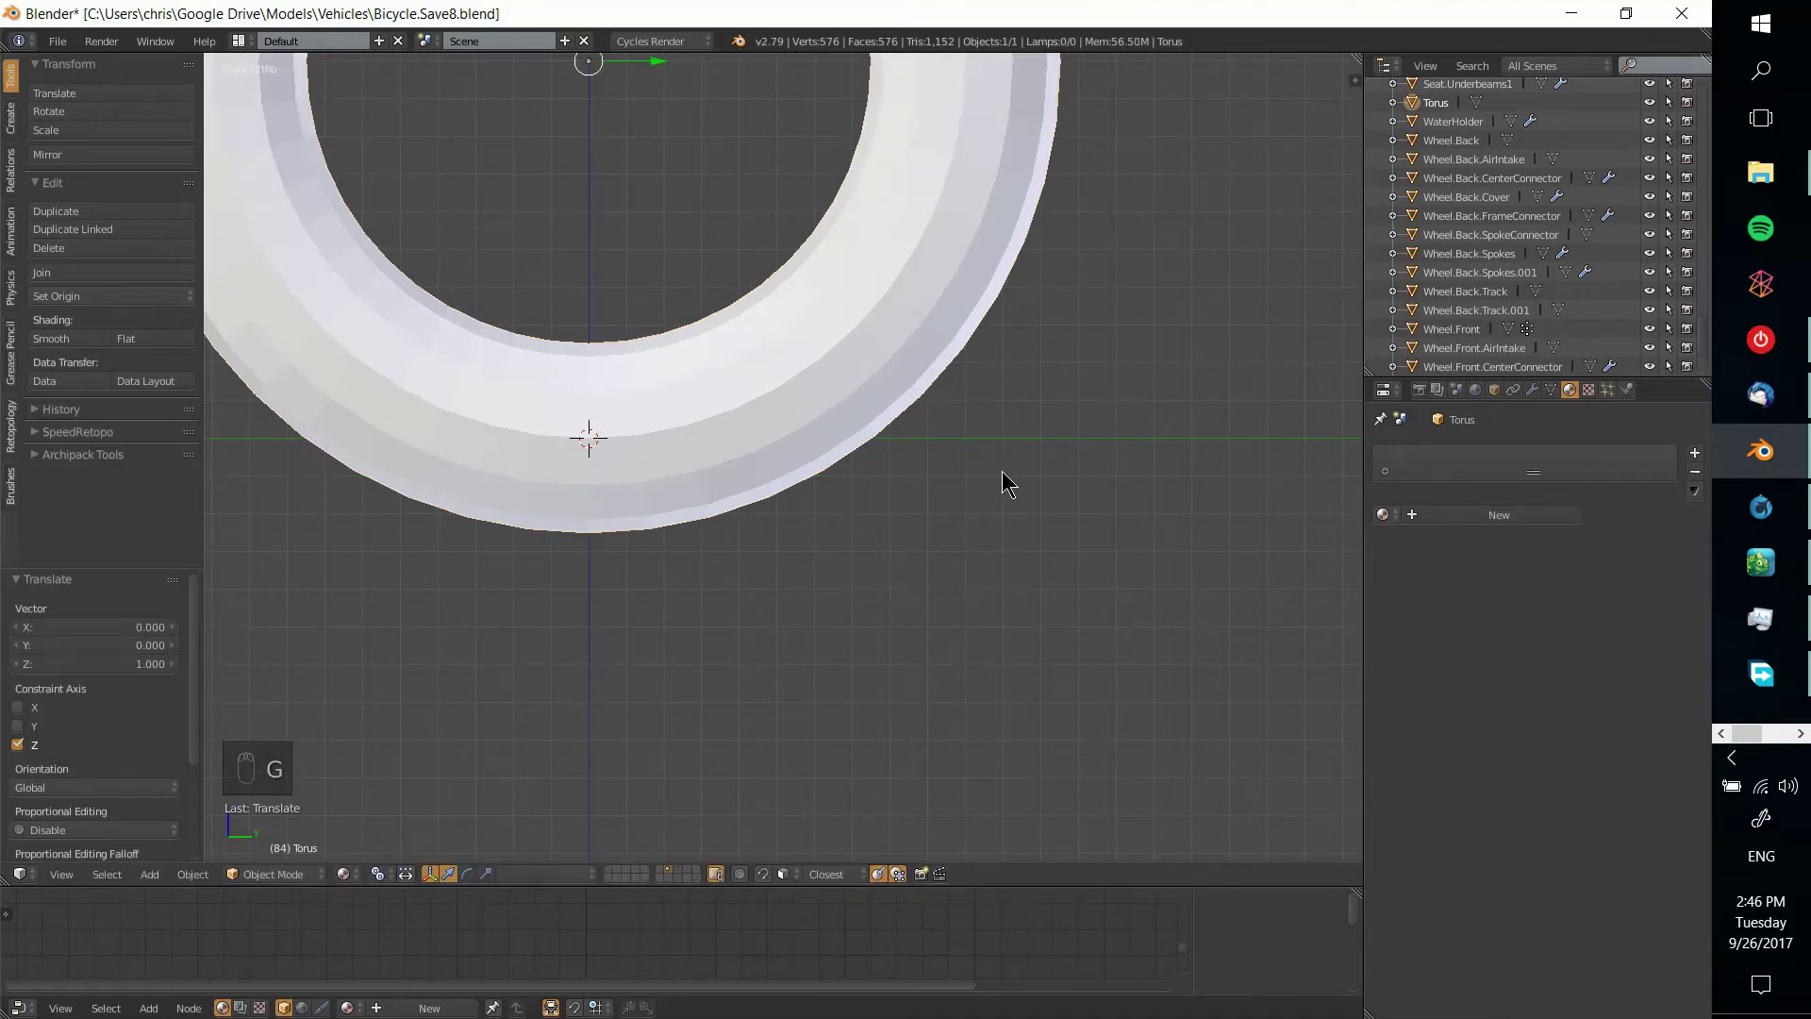
{"action": "key", "text": "g"}
{"action": "key", "text": "z"}
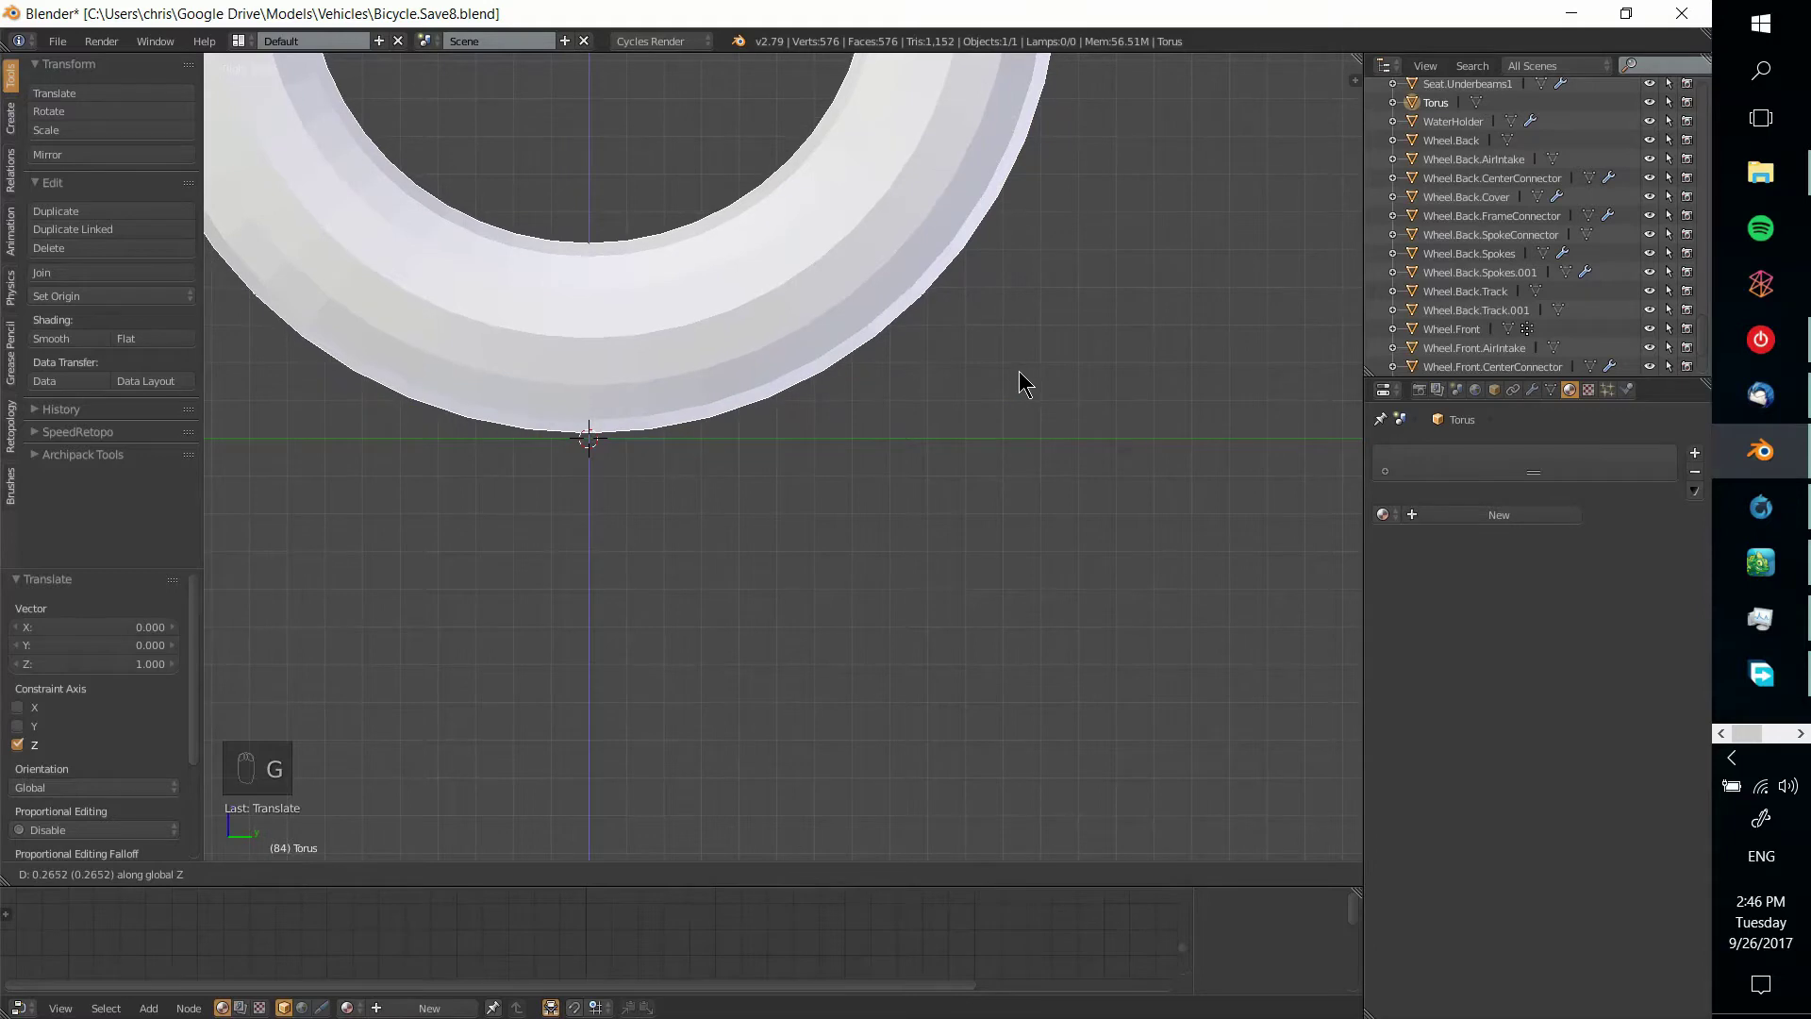
{"action": "left_click", "coordinate": [1019, 377]}
Lower the torus about 0.015 along Z so its lowest point sits on the ground line
{"action": "middle_click_drag", "start_coordinate": [657, 395], "coordinate": [756, 414], "text": "shift"}
{"action": "scroll", "coordinate": [781, 481], "scroll_direction": "up", "scroll_amount": 13}
{"action": "middle_click_drag", "start_coordinate": [409, 425], "coordinate": [853, 412], "text": "shift"}
{"action": "middle_click_drag", "start_coordinate": [320, 422], "coordinate": [799, 410], "text": "shift"}
{"action": "scroll", "coordinate": [816, 420], "scroll_direction": "up", "scroll_amount": 1}
{"action": "key", "text": "g"}
{"action": "key", "text": "z"}
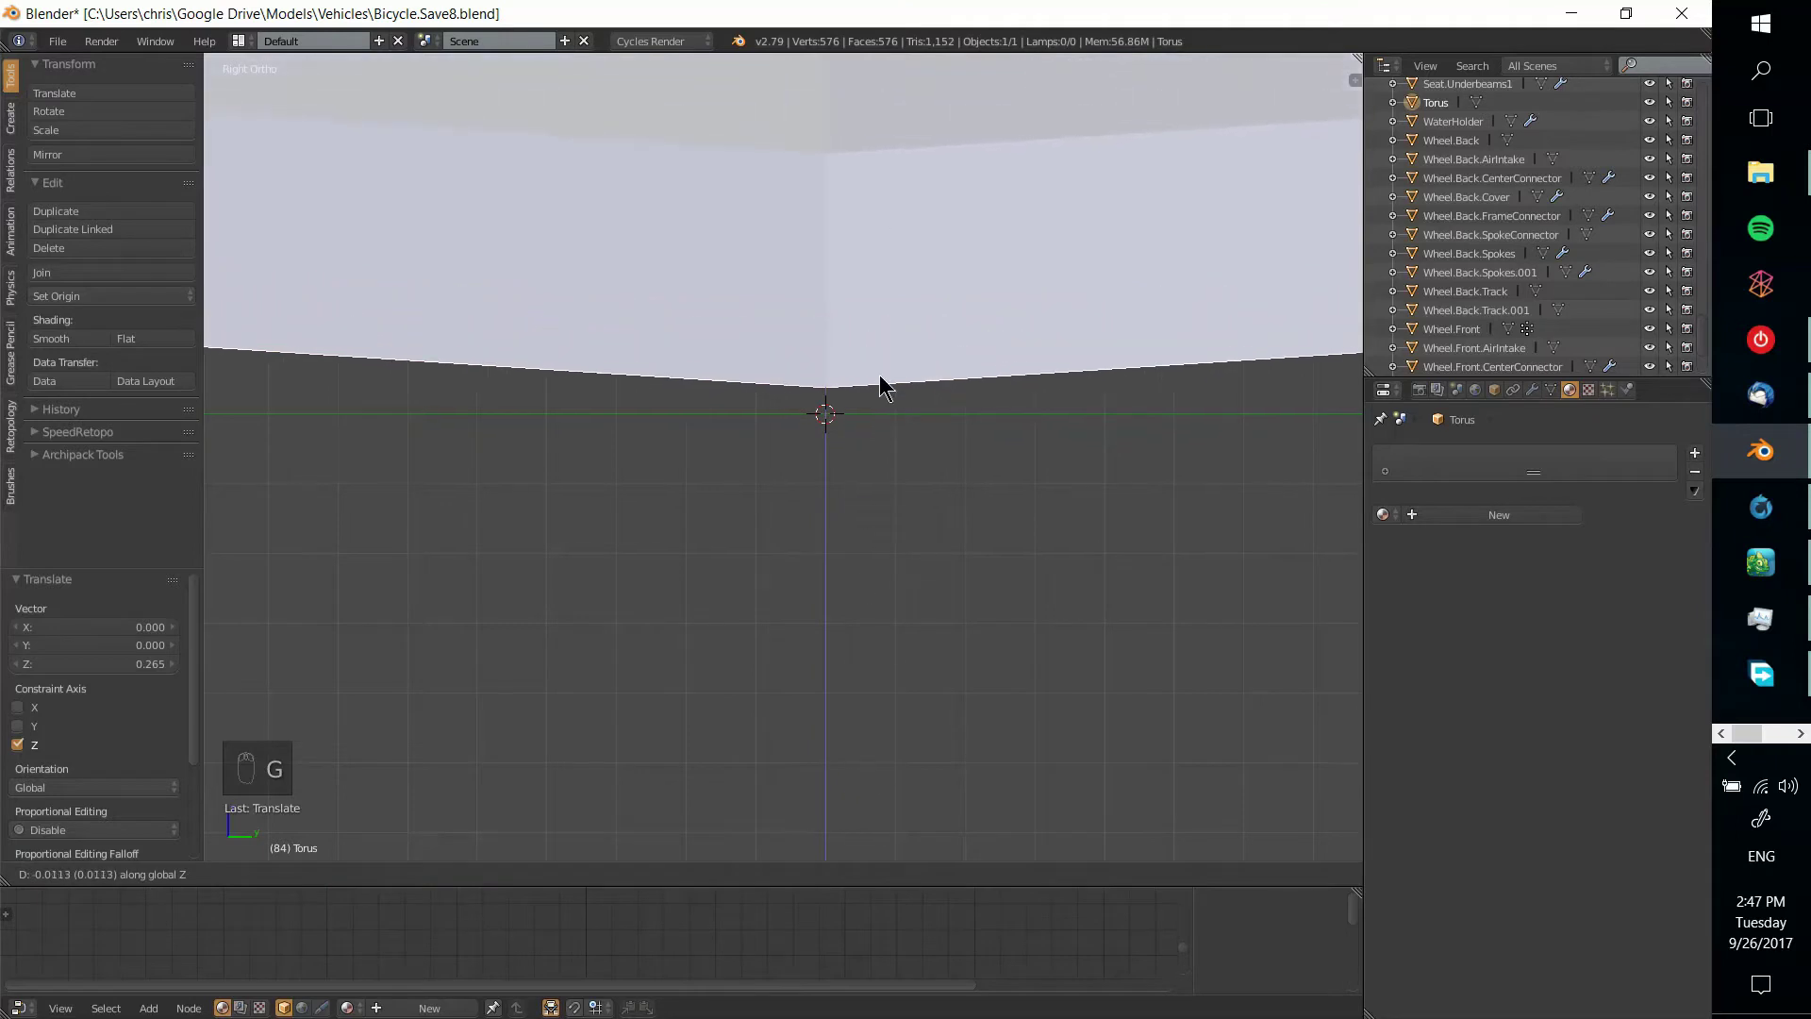
{"action": "left_click", "coordinate": [903, 625]}
{"action": "scroll", "coordinate": [897, 598], "scroll_direction": "down", "scroll_amount": 8}
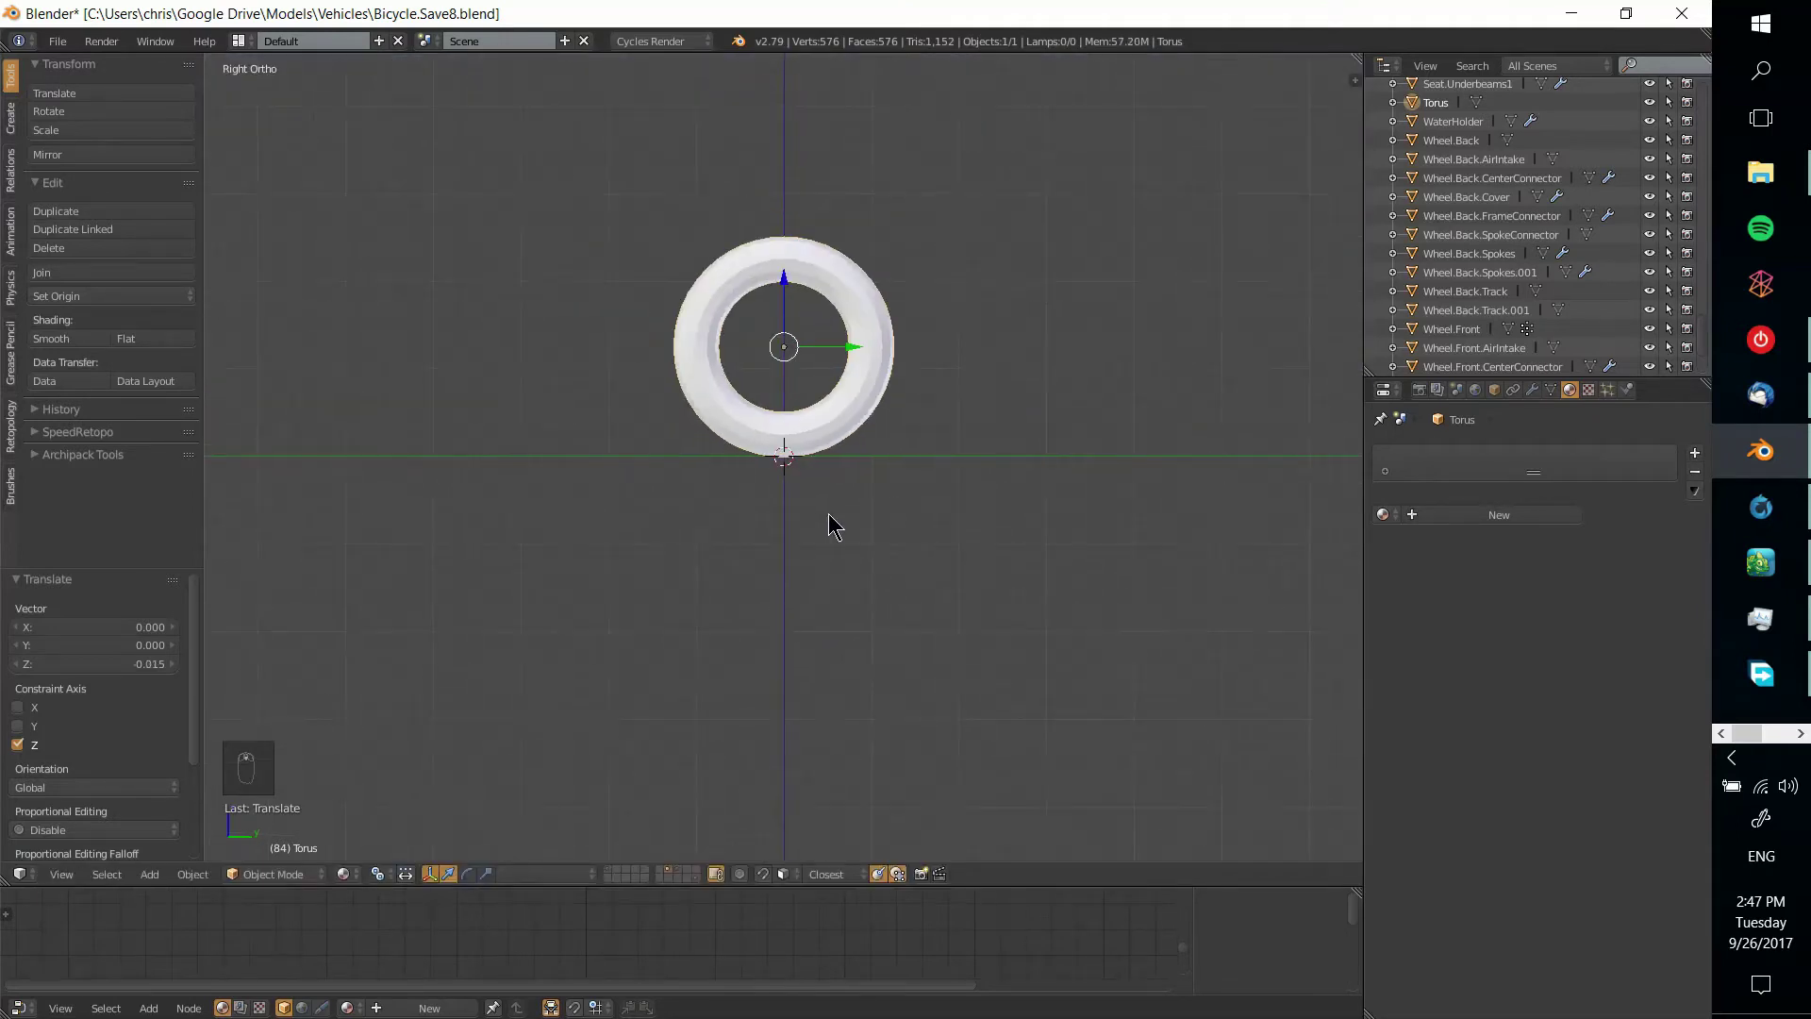
Examine the upright torus's shape and face layout in Object Mode and Edit Mode
{"action": "scroll", "coordinate": [780, 456], "scroll_direction": "up", "scroll_amount": 5}
{"action": "scroll", "coordinate": [781, 457], "scroll_direction": "up", "scroll_amount": 2}
{"action": "middle_click_drag", "start_coordinate": [1013, 463], "coordinate": [838, 476]}
{"action": "scroll", "coordinate": [834, 464], "scroll_direction": "down", "scroll_amount": 11}
{"action": "middle_click_drag", "start_coordinate": [948, 451], "coordinate": [969, 481]}
{"action": "scroll", "coordinate": [1042, 409], "scroll_direction": "up", "scroll_amount": 6}
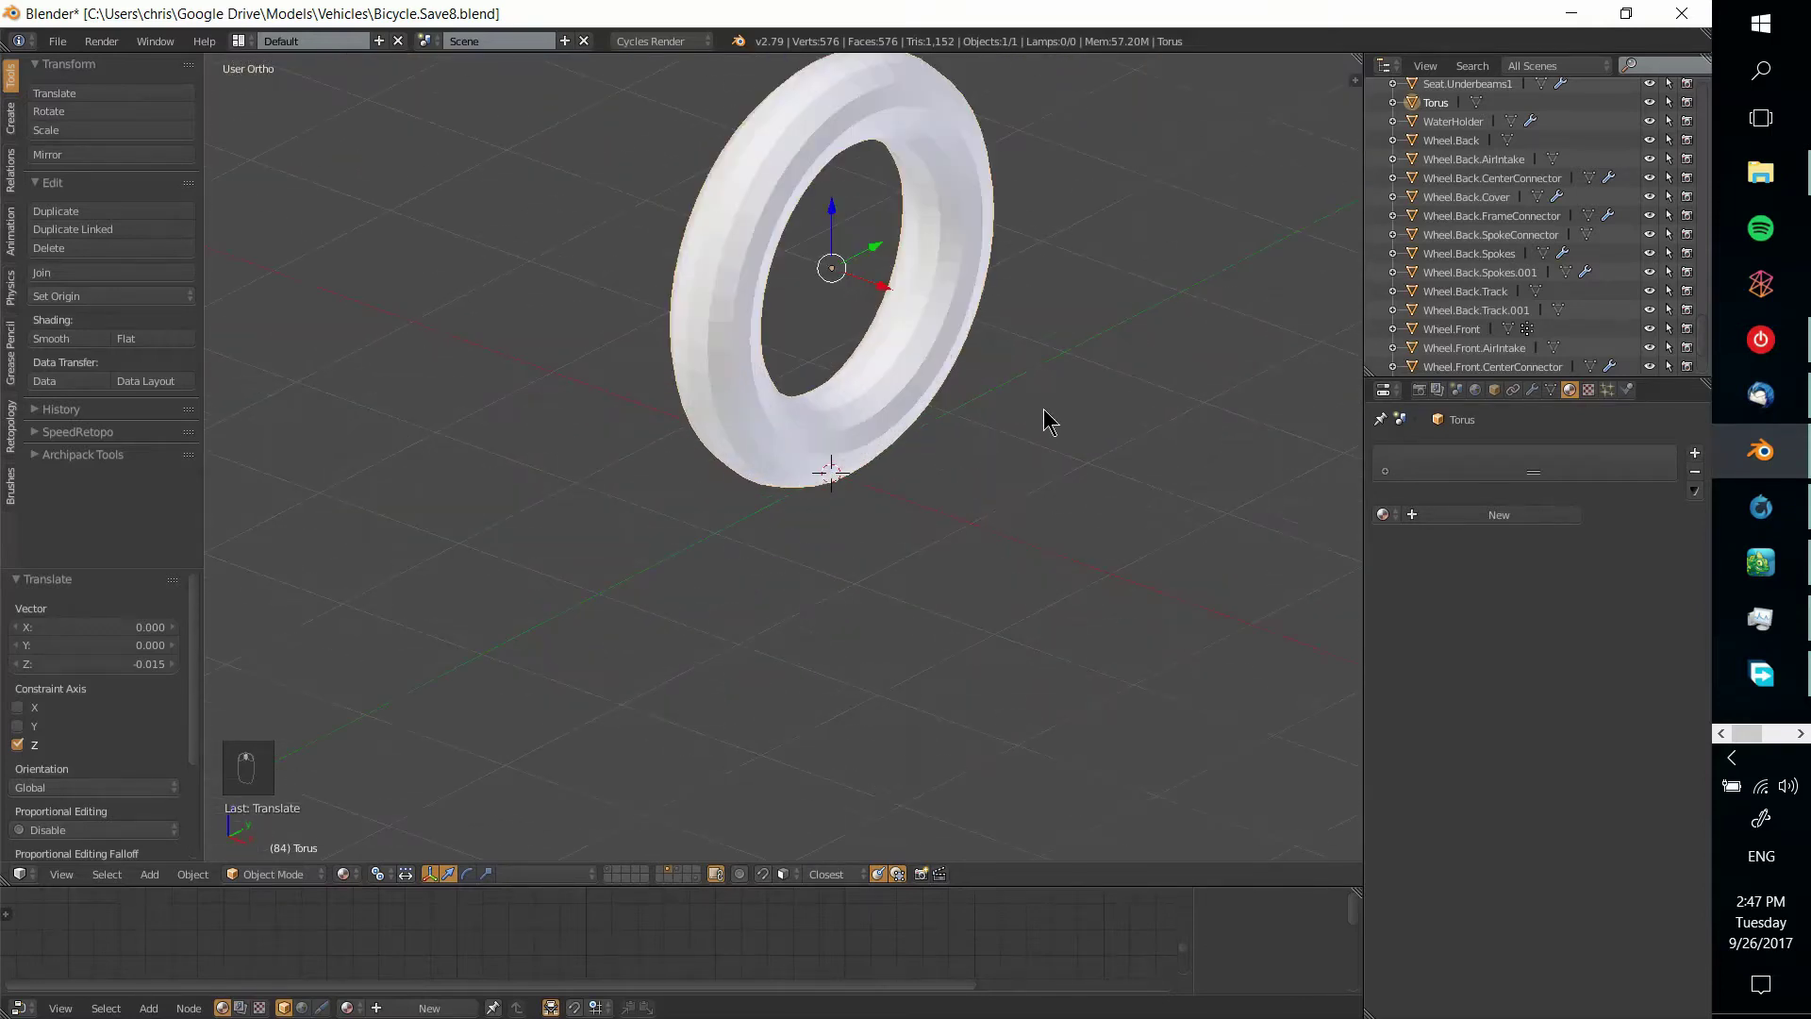
{"action": "middle_click_drag", "start_coordinate": [1043, 408], "coordinate": [860, 431], "text": "shift"}
{"action": "scroll", "coordinate": [1078, 638], "scroll_direction": "up", "scroll_amount": 4}
{"action": "key", "text": "Tab"}
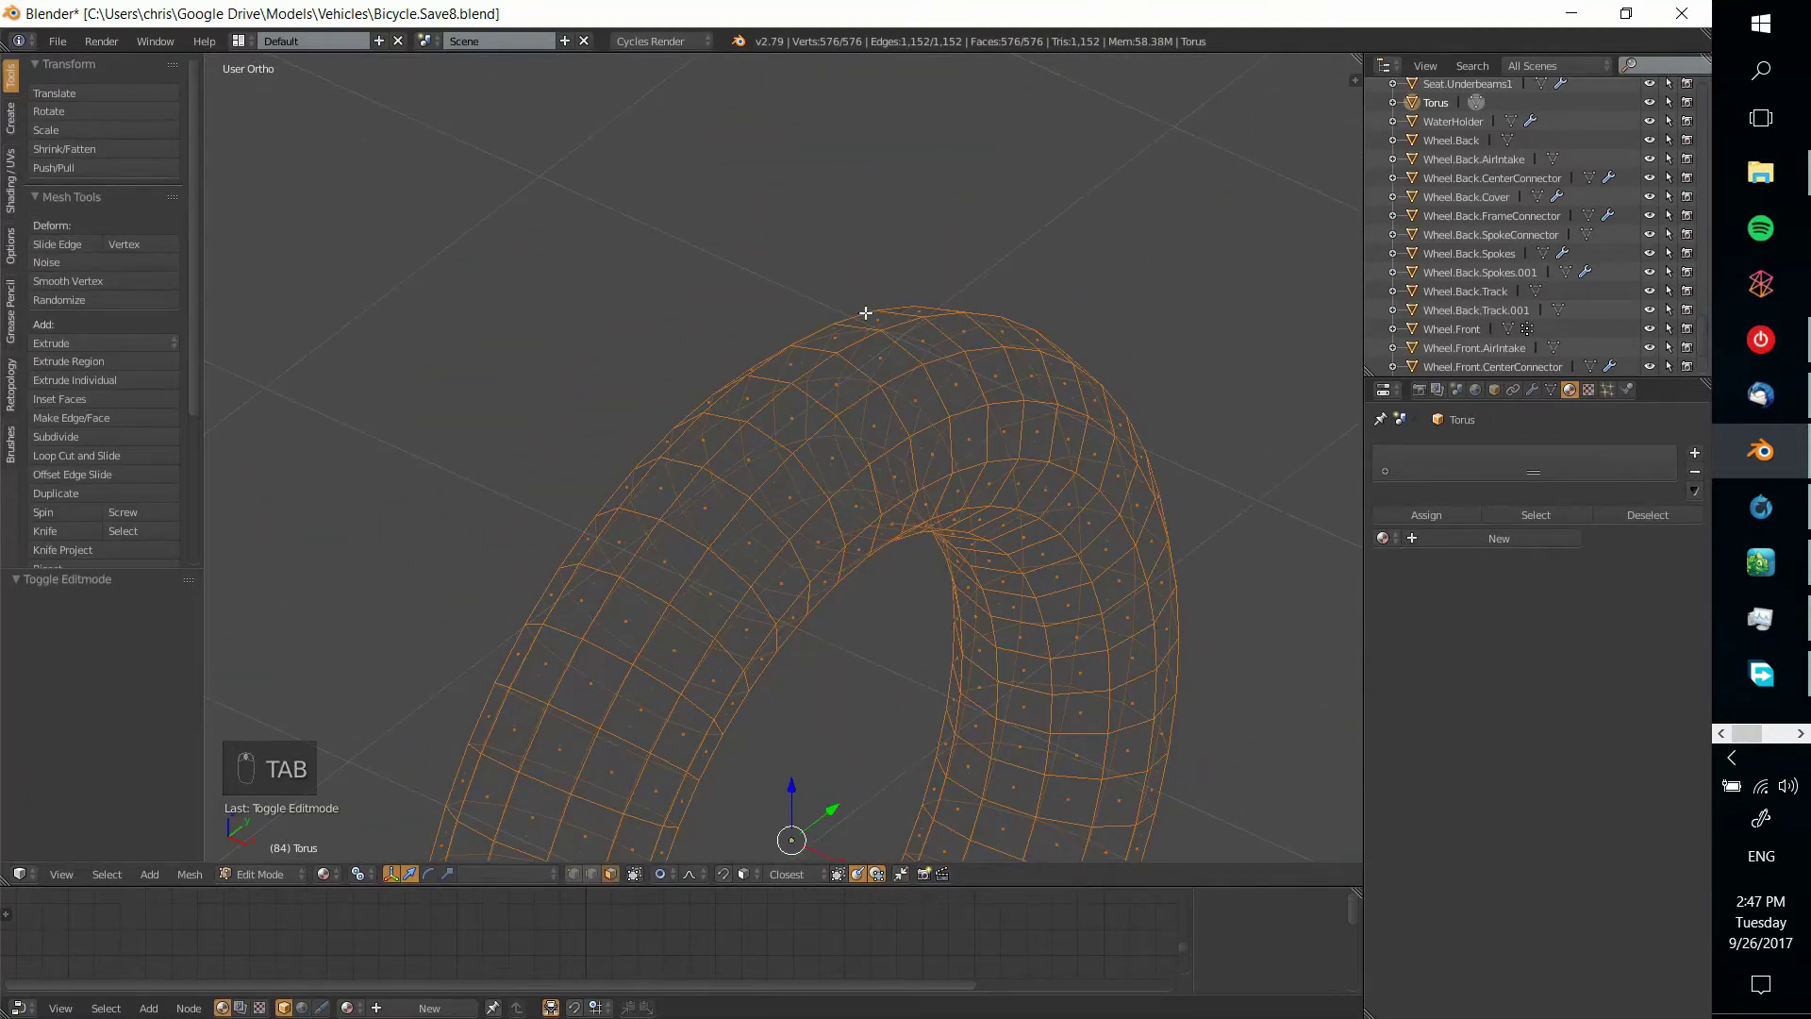
{"action": "key", "text": "Tab"}
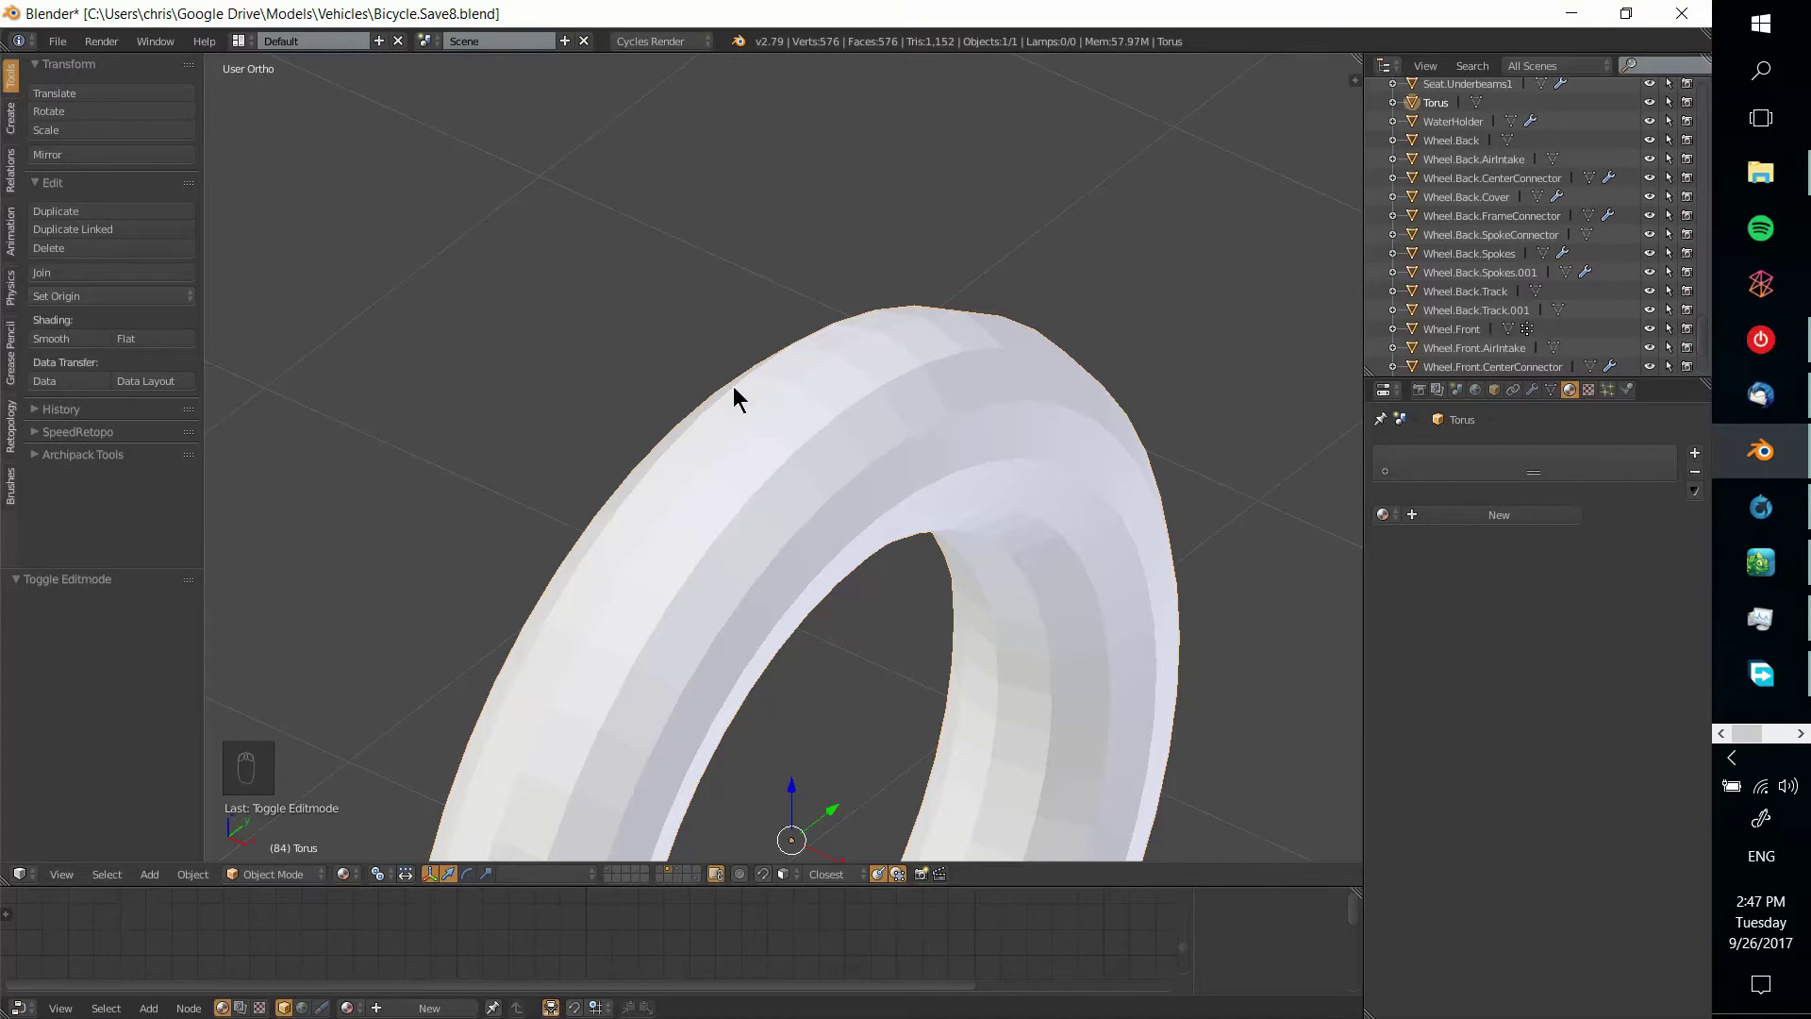
{"action": "key", "text": "Tab"}
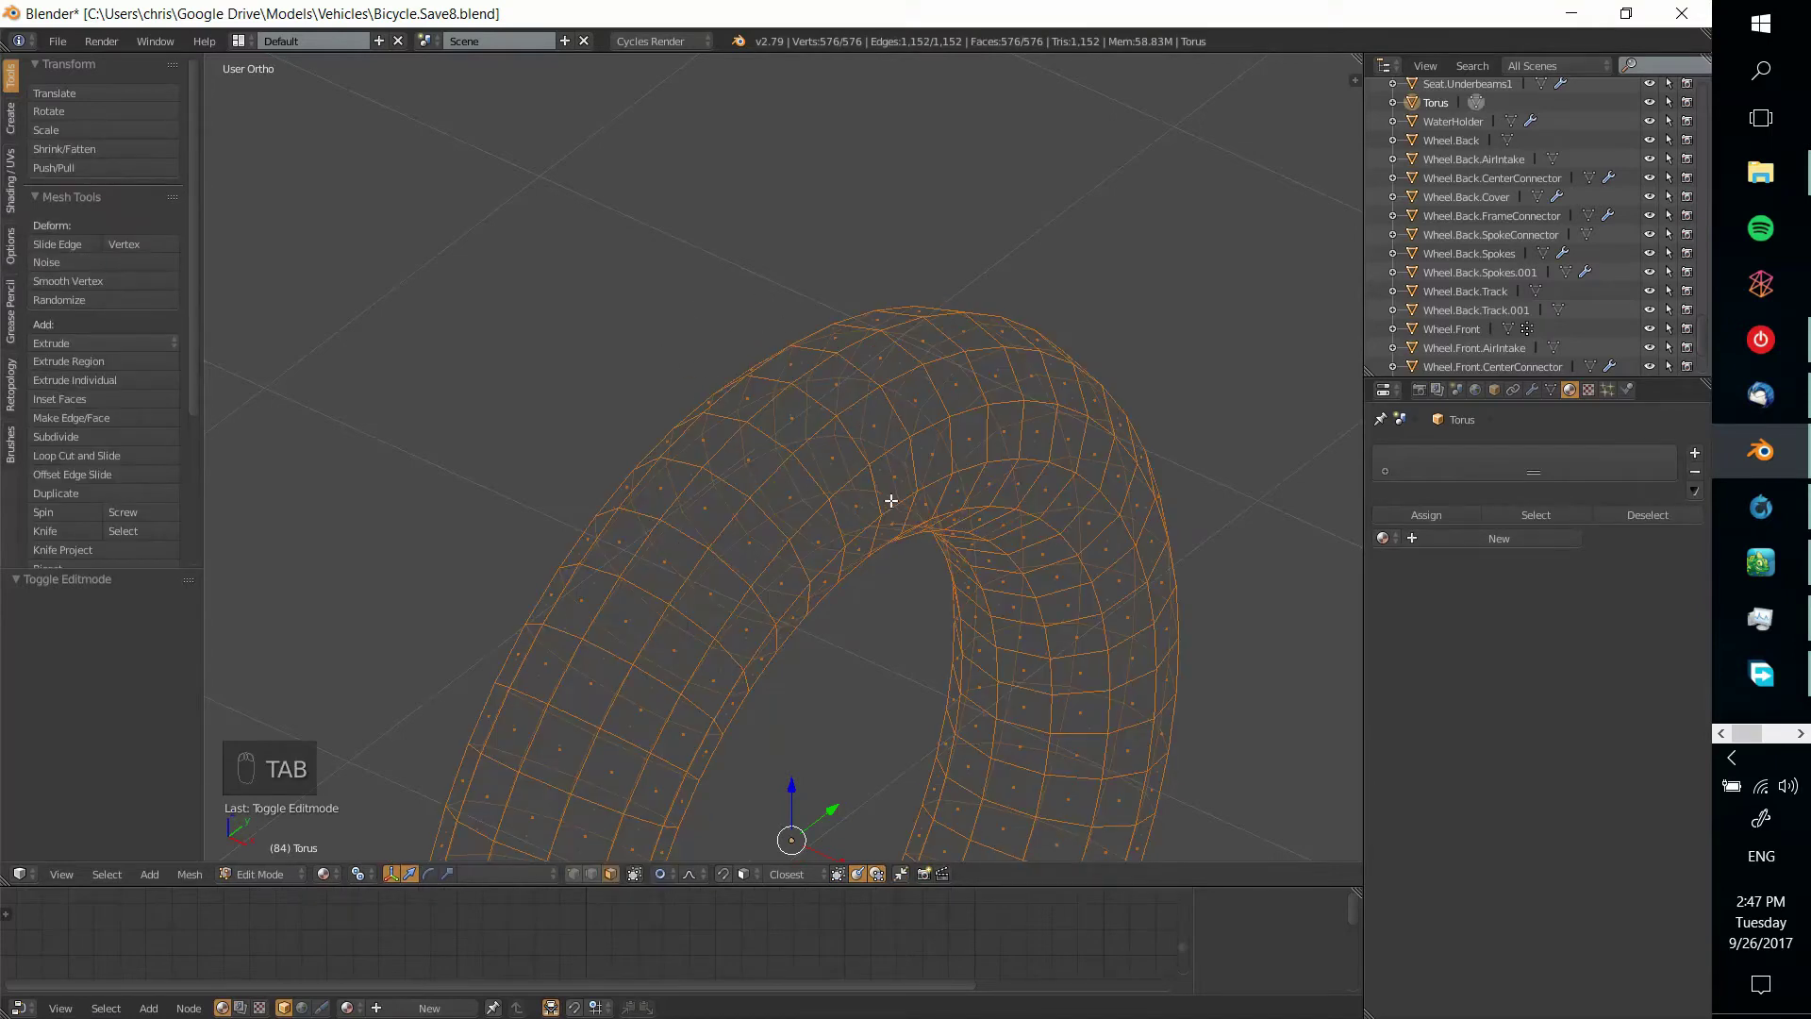
{"action": "key", "text": "Tab"}
{"action": "key", "text": "Tab"}
In Edit Mode, limit selection to visible geometry and select the edge loop running around the torus's outer center
{"action": "middle_click_drag", "start_coordinate": [991, 618], "coordinate": [1015, 437]}
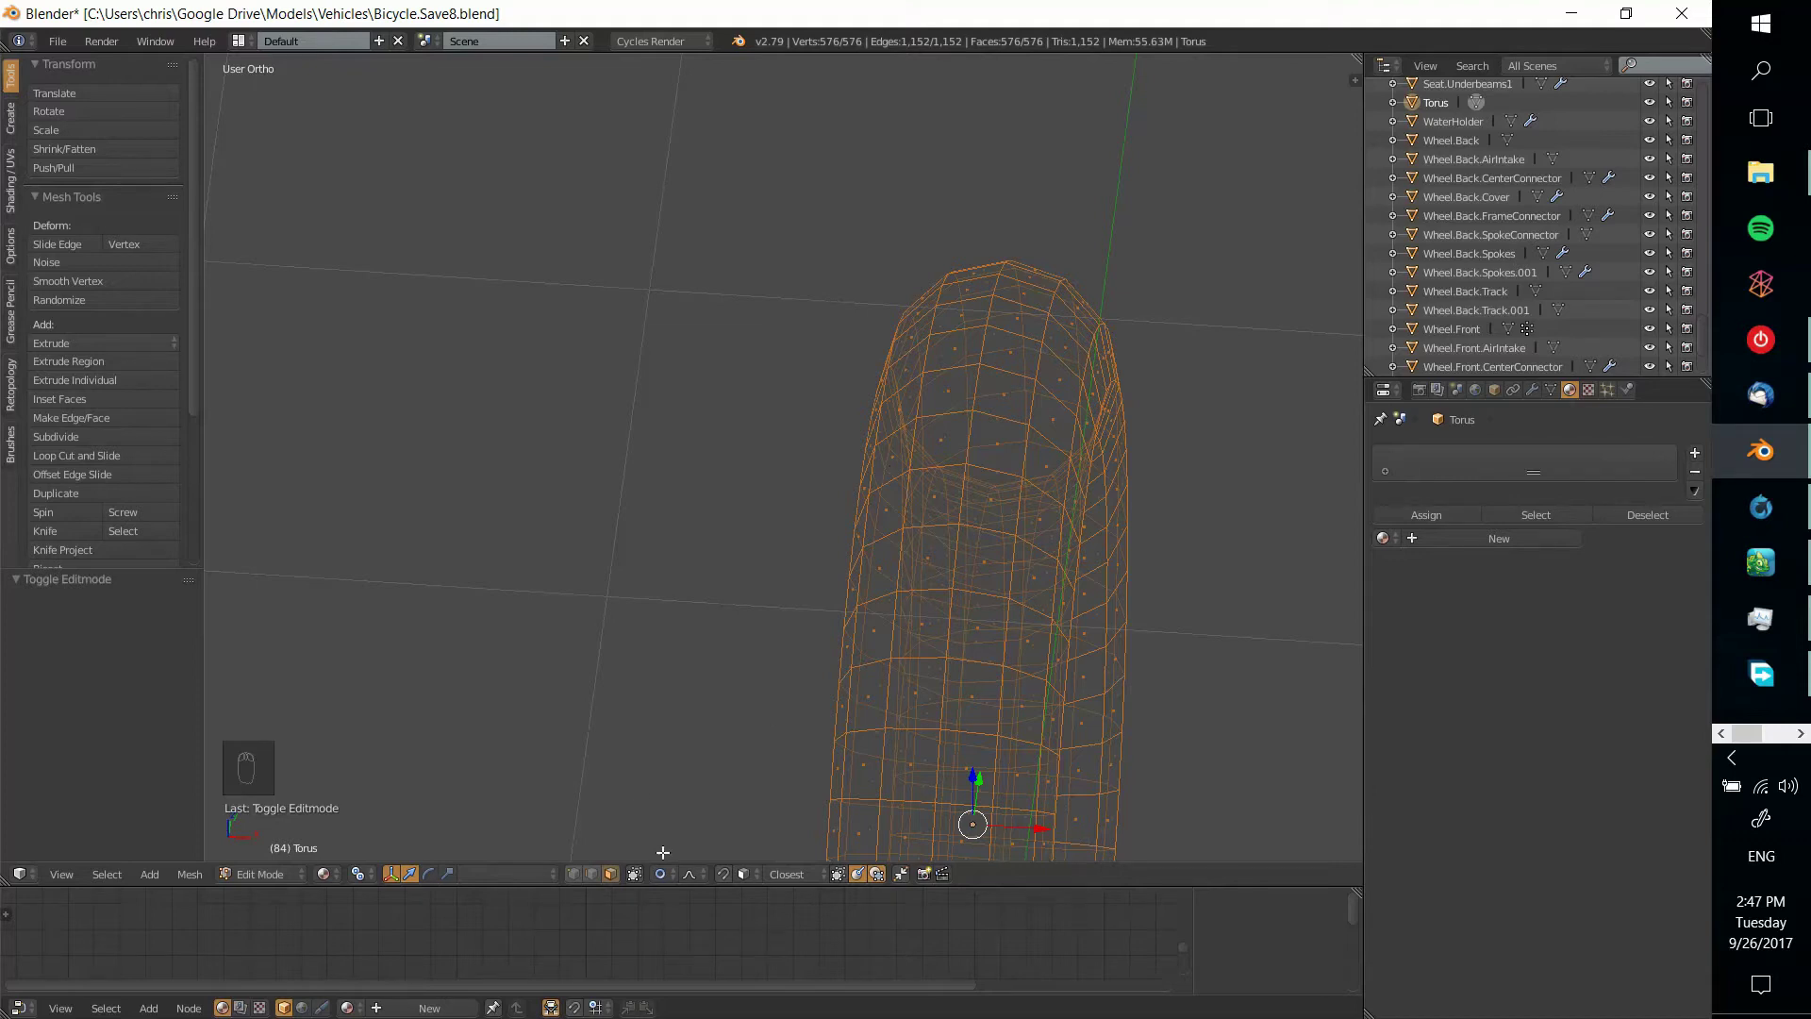
{"action": "right_click", "coordinate": [961, 485]}
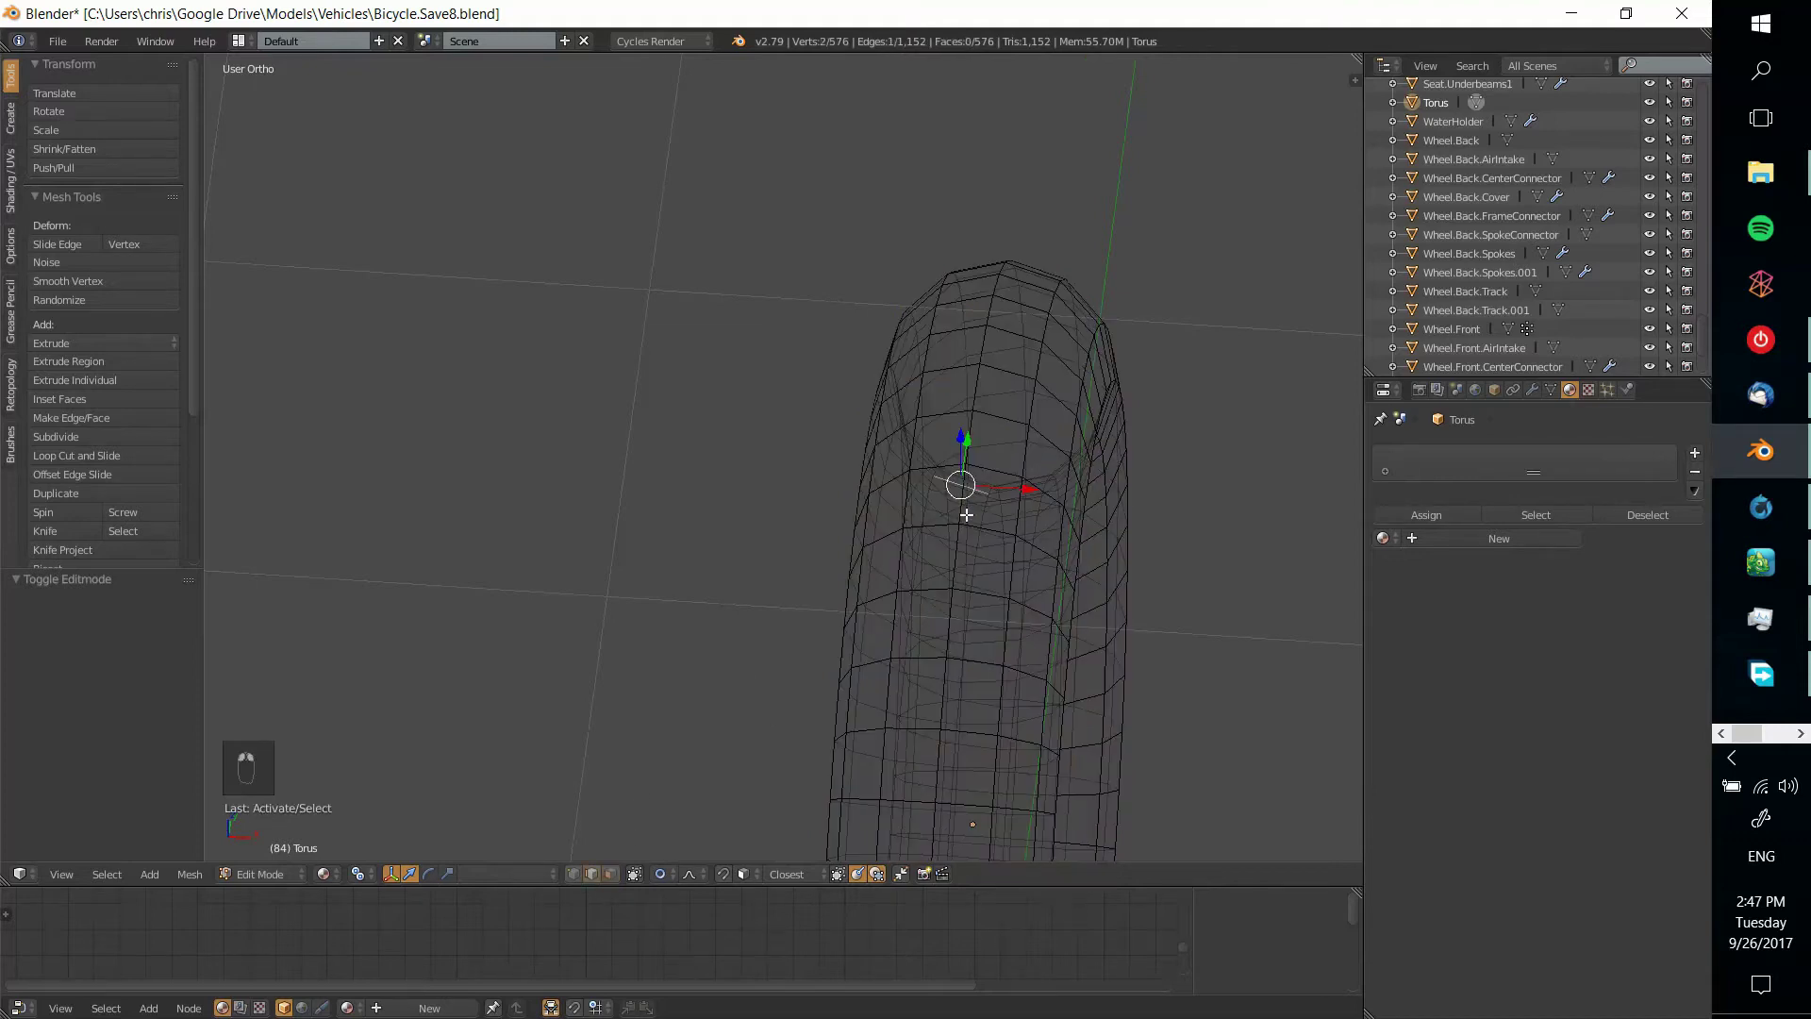
{"action": "left_click", "coordinate": [635, 874]}
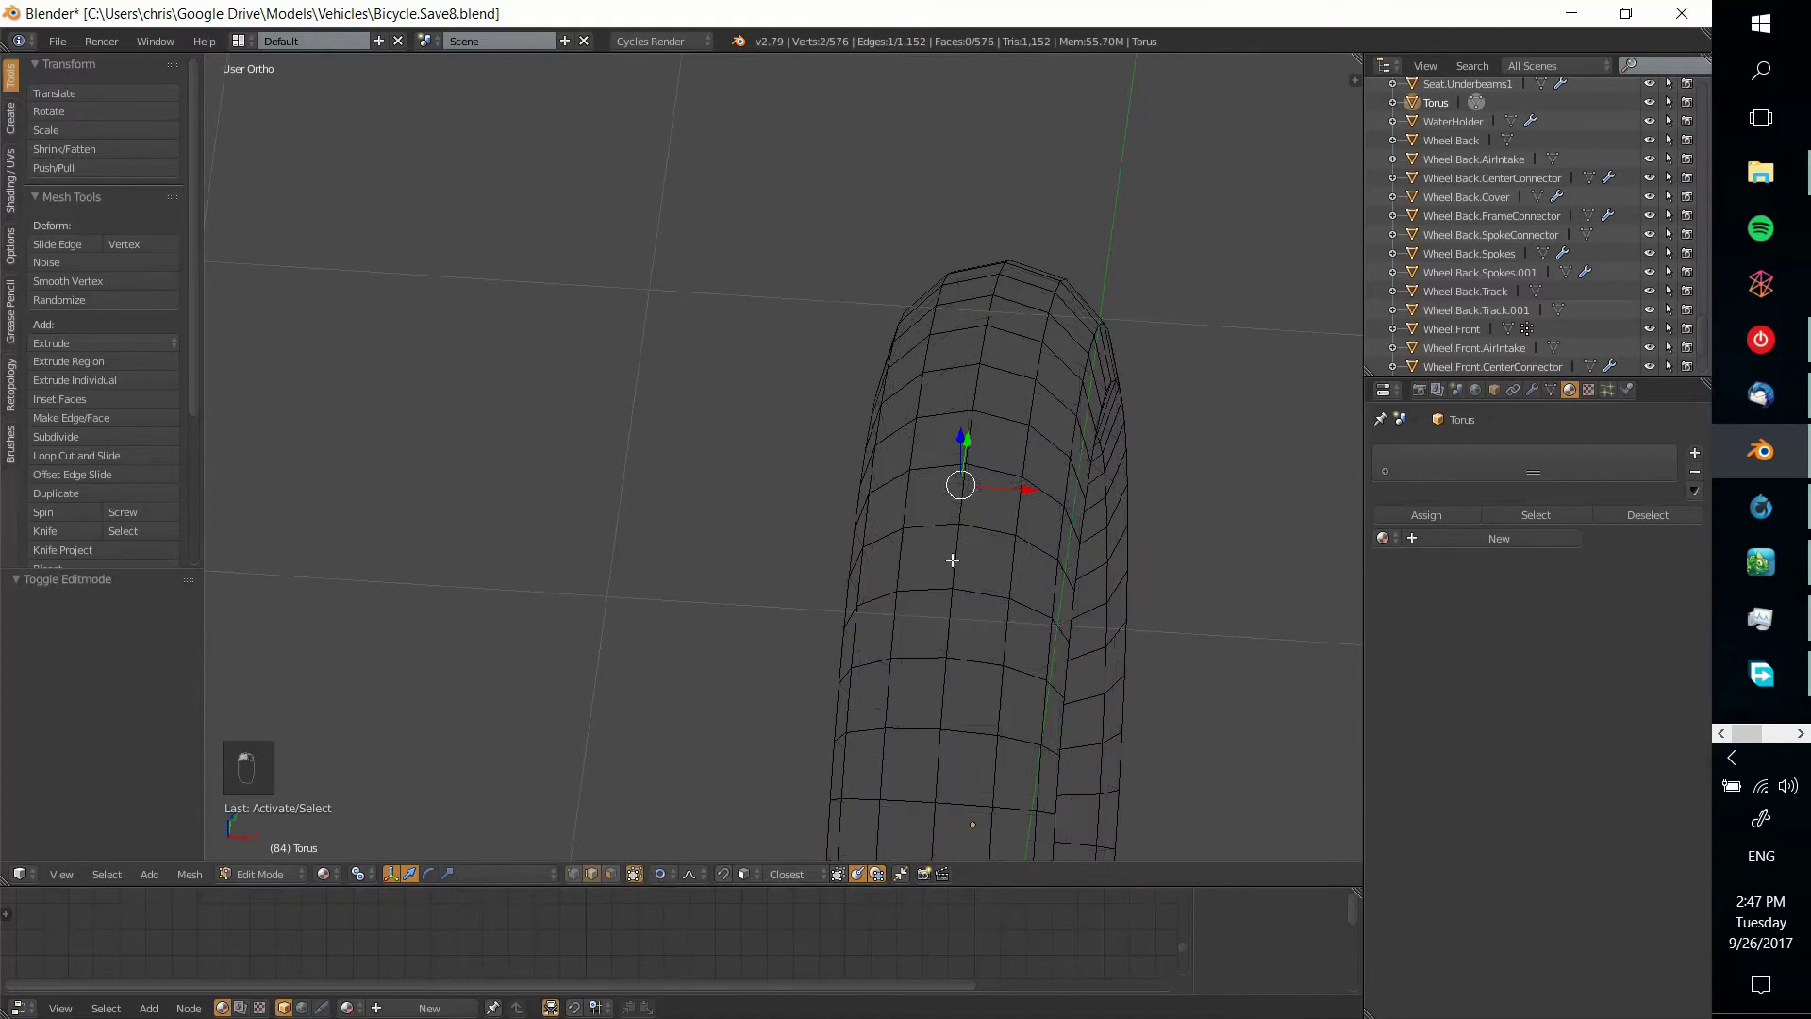
{"action": "right_click", "coordinate": [960, 492]}
{"action": "mouse_move", "coordinate": [960, 491]}
{"action": "middle_mouse_down"}
{"action": "mouse_move", "coordinate": [1018, 515]}
{"action": "mouse_move", "coordinate": [1002, 483]}
{"action": "mouse_move", "coordinate": [1063, 578]}
{"action": "mouse_move", "coordinate": [1074, 442]}
{"action": "mouse_move", "coordinate": [1056, 331]}
{"action": "mouse_move", "coordinate": [926, 578]}
{"action": "mouse_move", "coordinate": [939, 512]}
{"action": "mouse_move", "coordinate": [971, 529]}
{"action": "mouse_move", "coordinate": [1015, 481]}
{"action": "mouse_move", "coordinate": [957, 469]}
{"action": "middle_mouse_up"}
{"action": "right_click", "coordinate": [1021, 485], "text": "alt"}
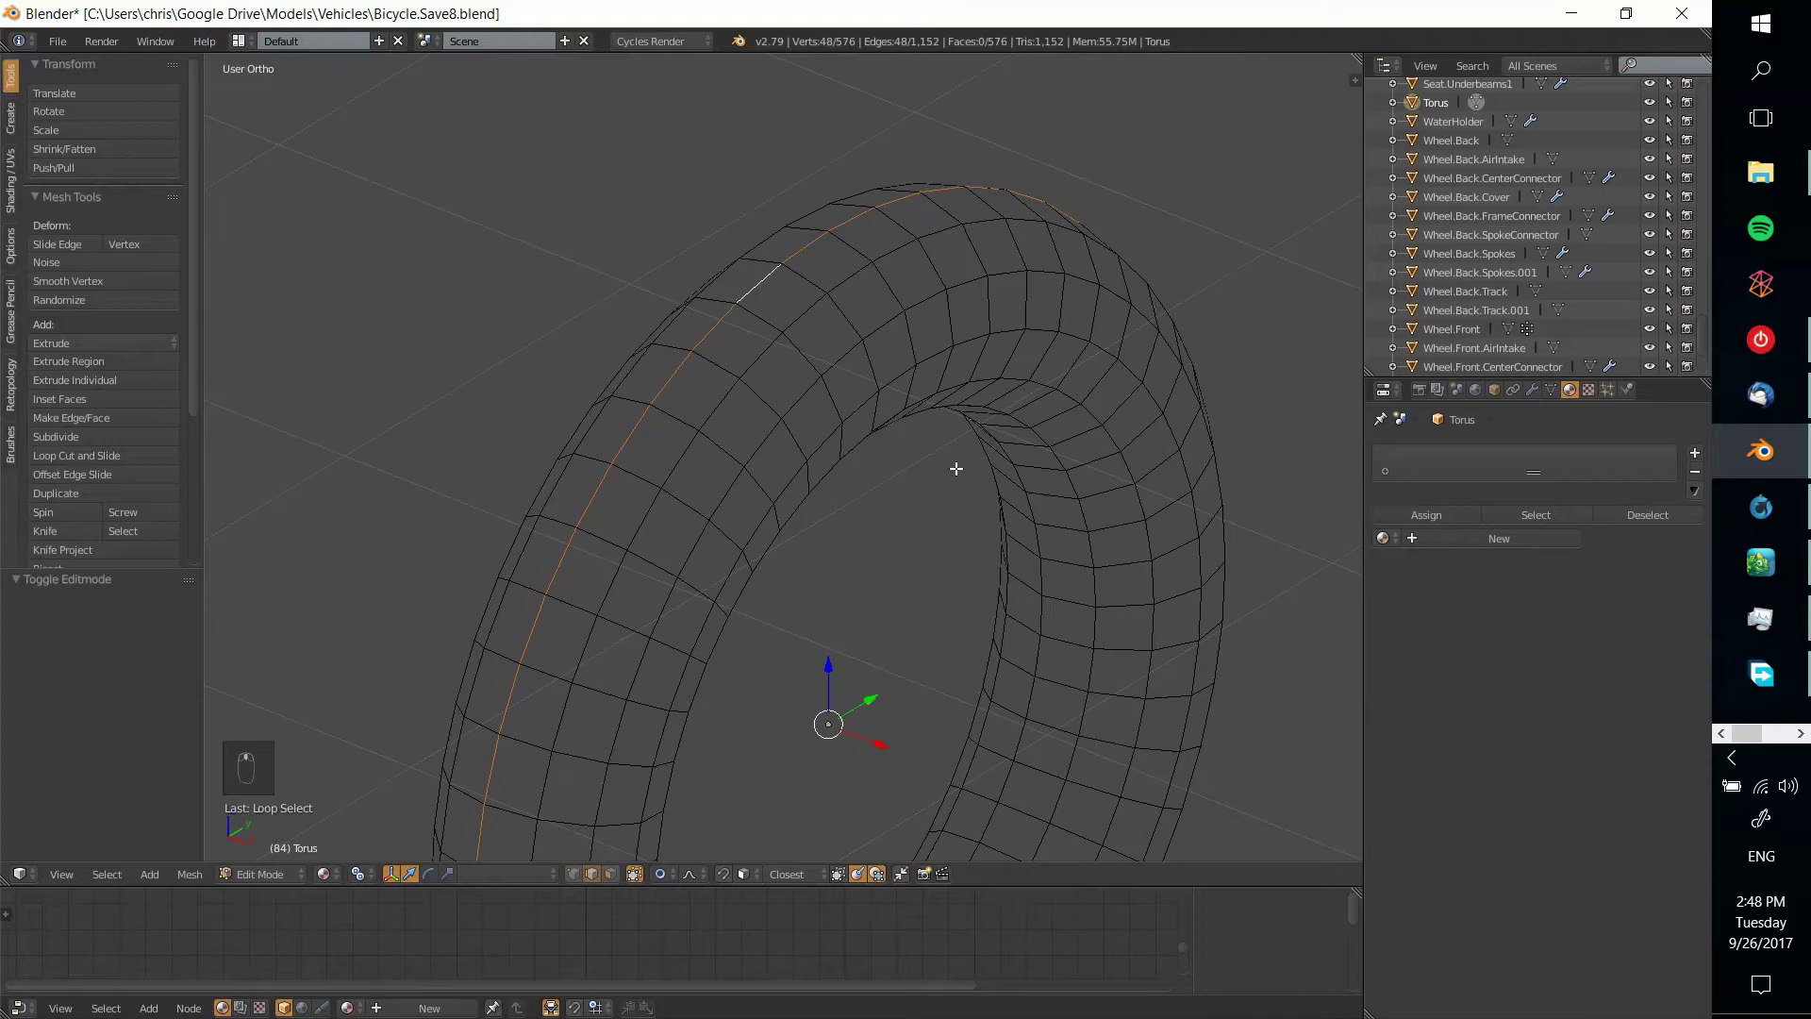
Duplicate the selected edge loop in place and separate the copy into its own object
{"action": "key", "text": "shift+d"}
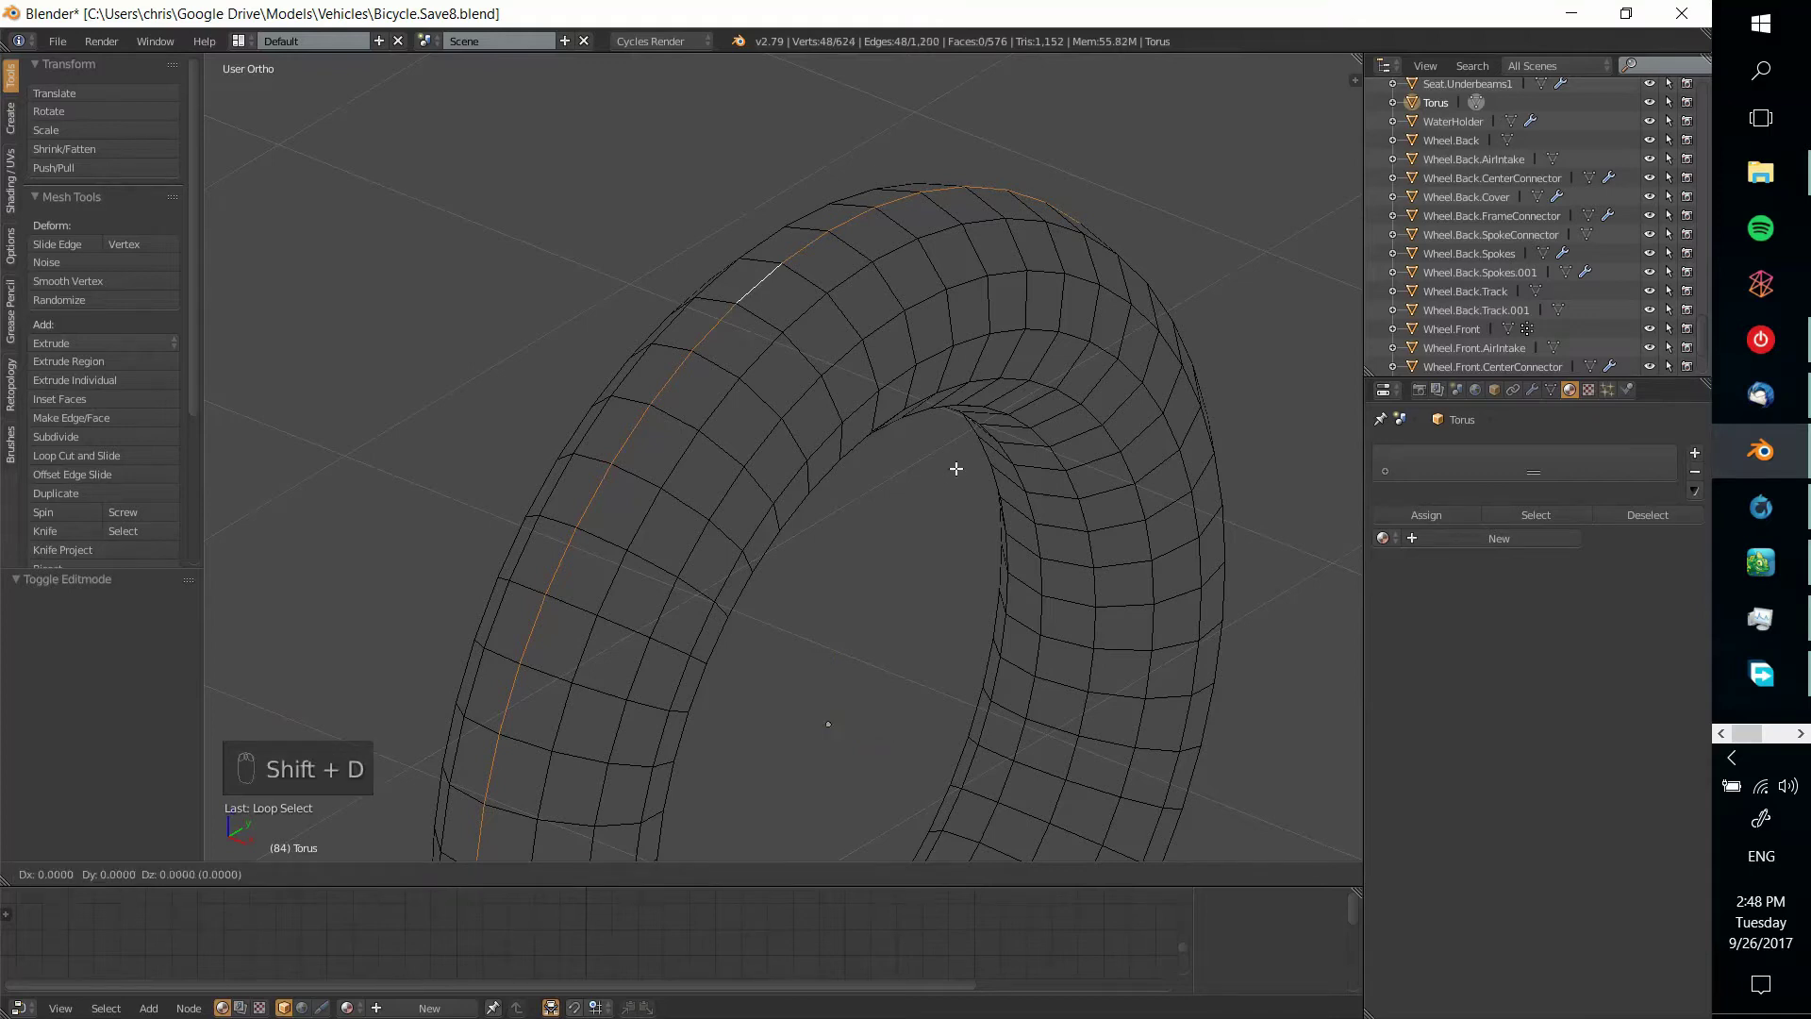
{"action": "right_click", "coordinate": [1065, 399]}
{"action": "key", "text": "p"}
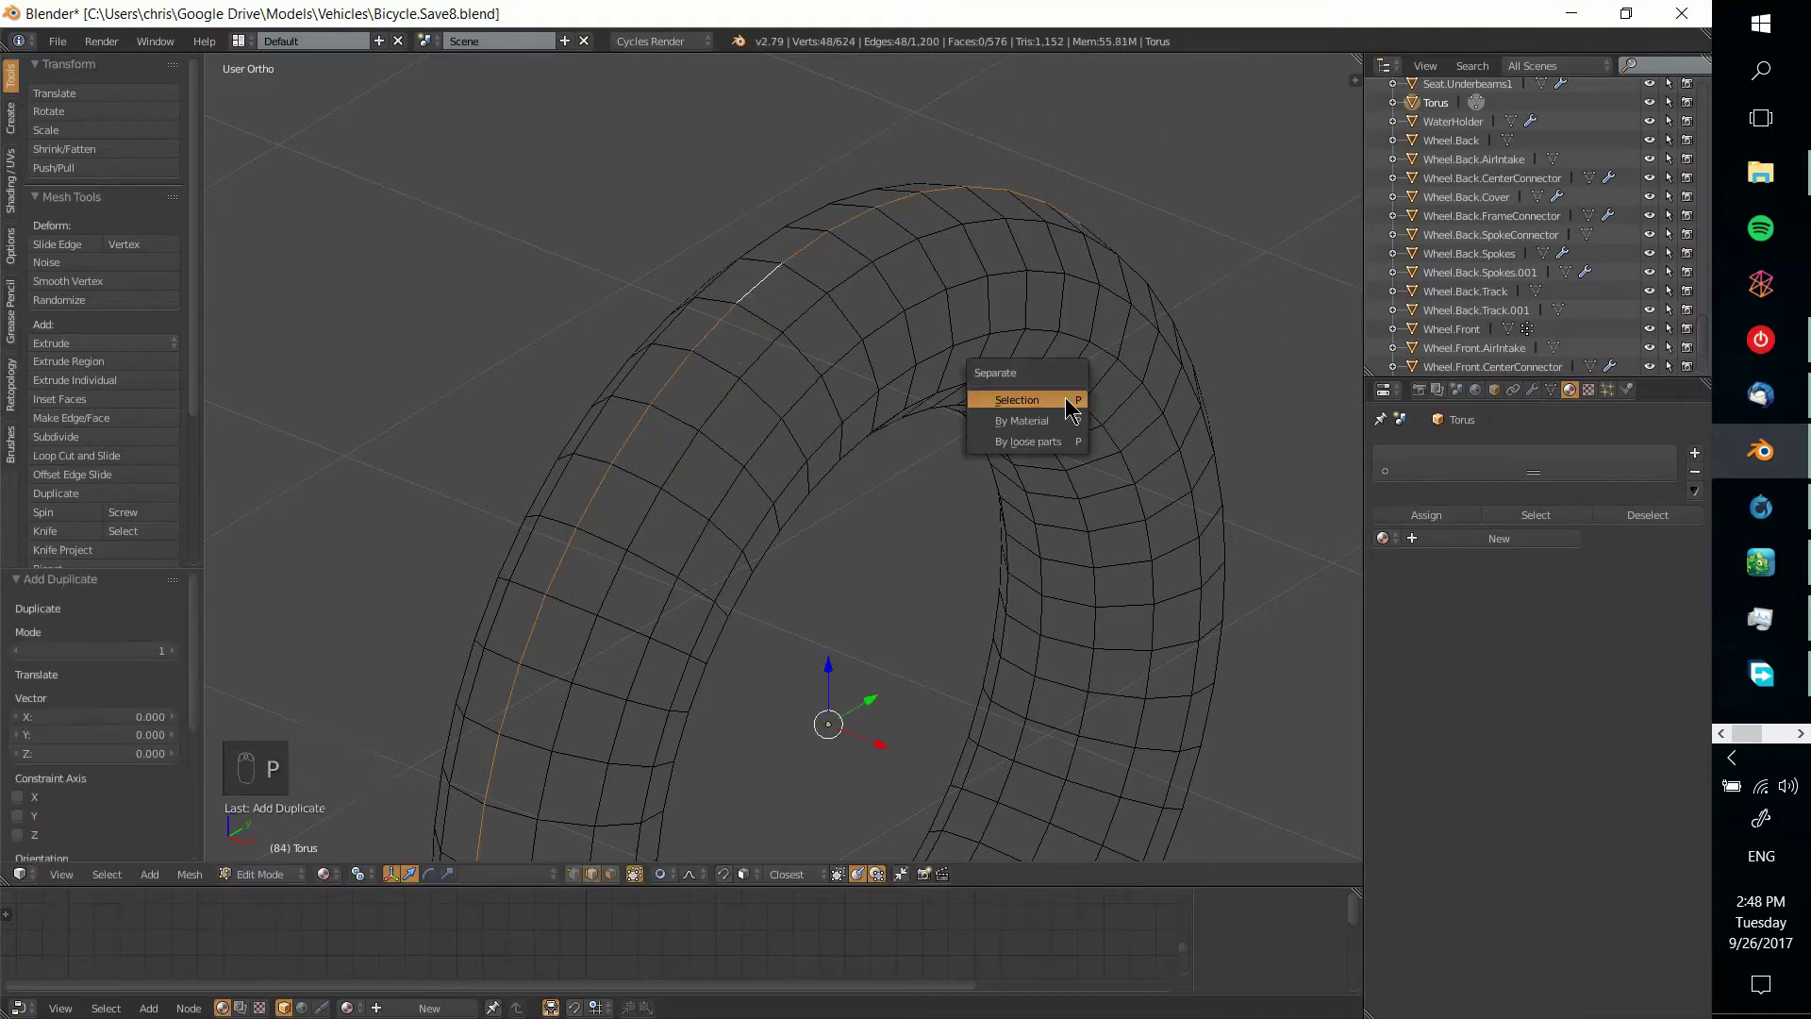
{"action": "left_click", "coordinate": [1066, 399]}
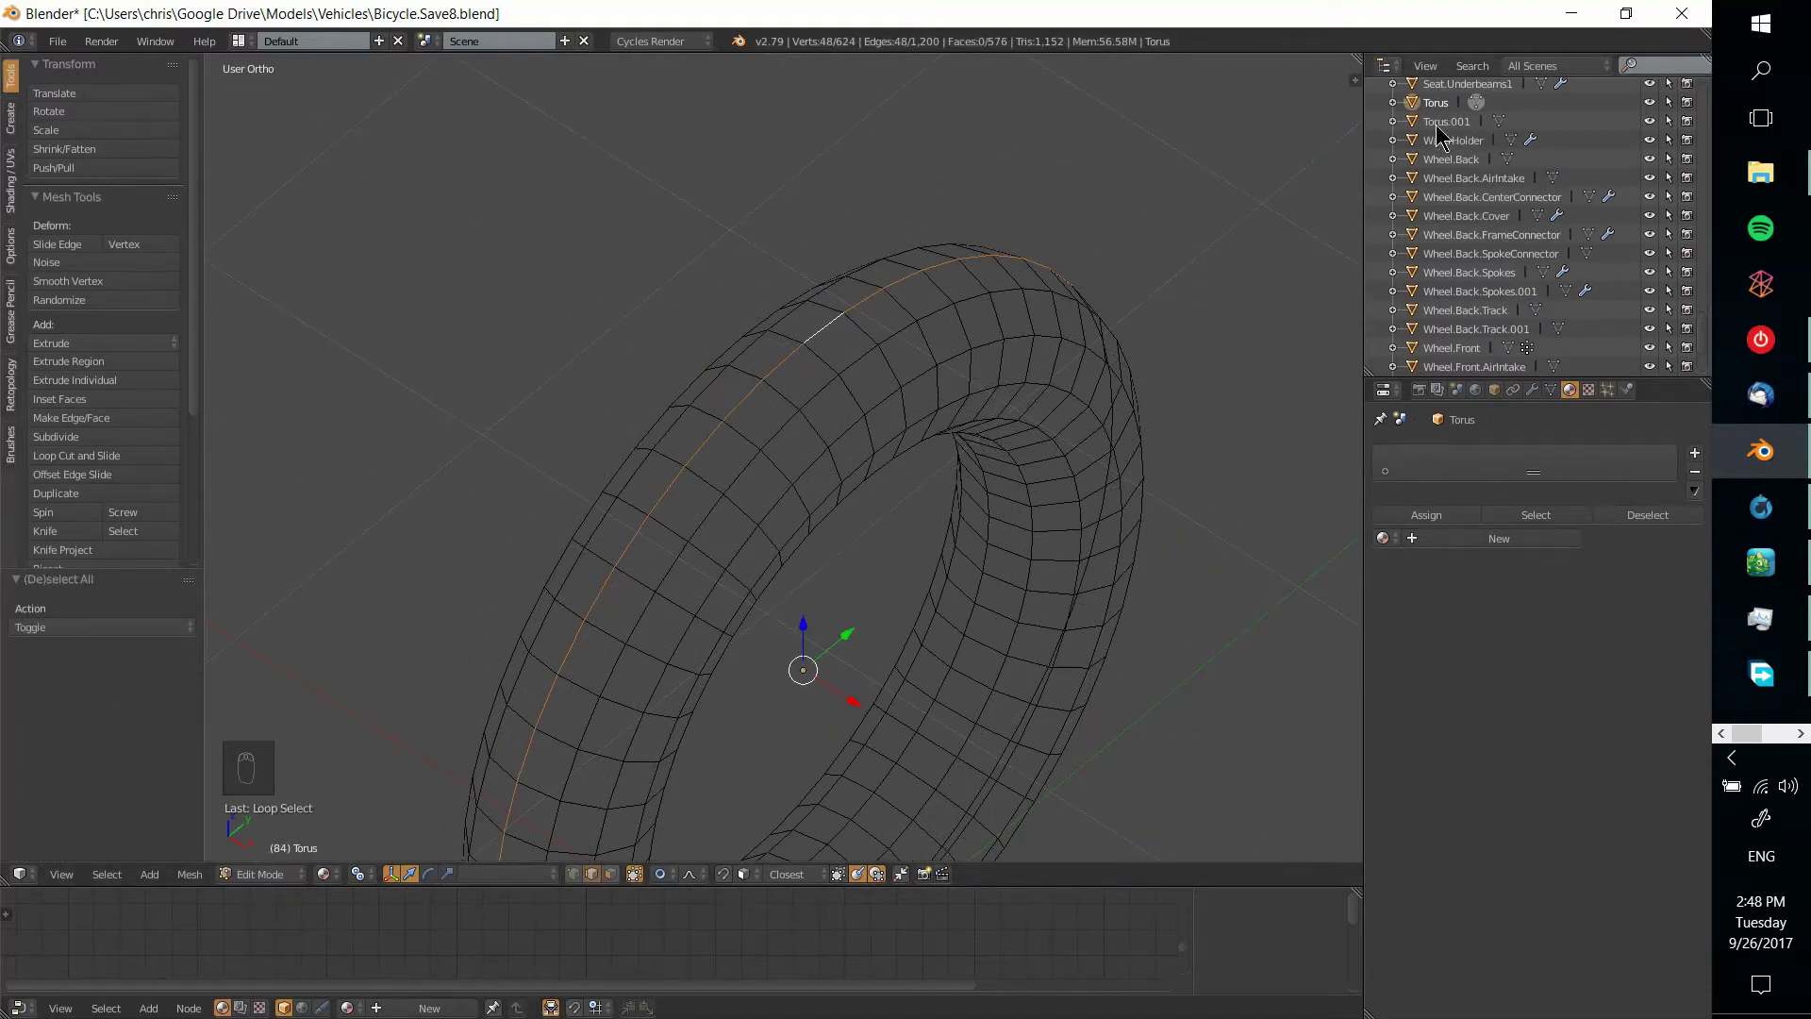
Make the separated edge loop the active object and enter Edit Mode on it
{"action": "left_click", "coordinate": [1439, 123]}
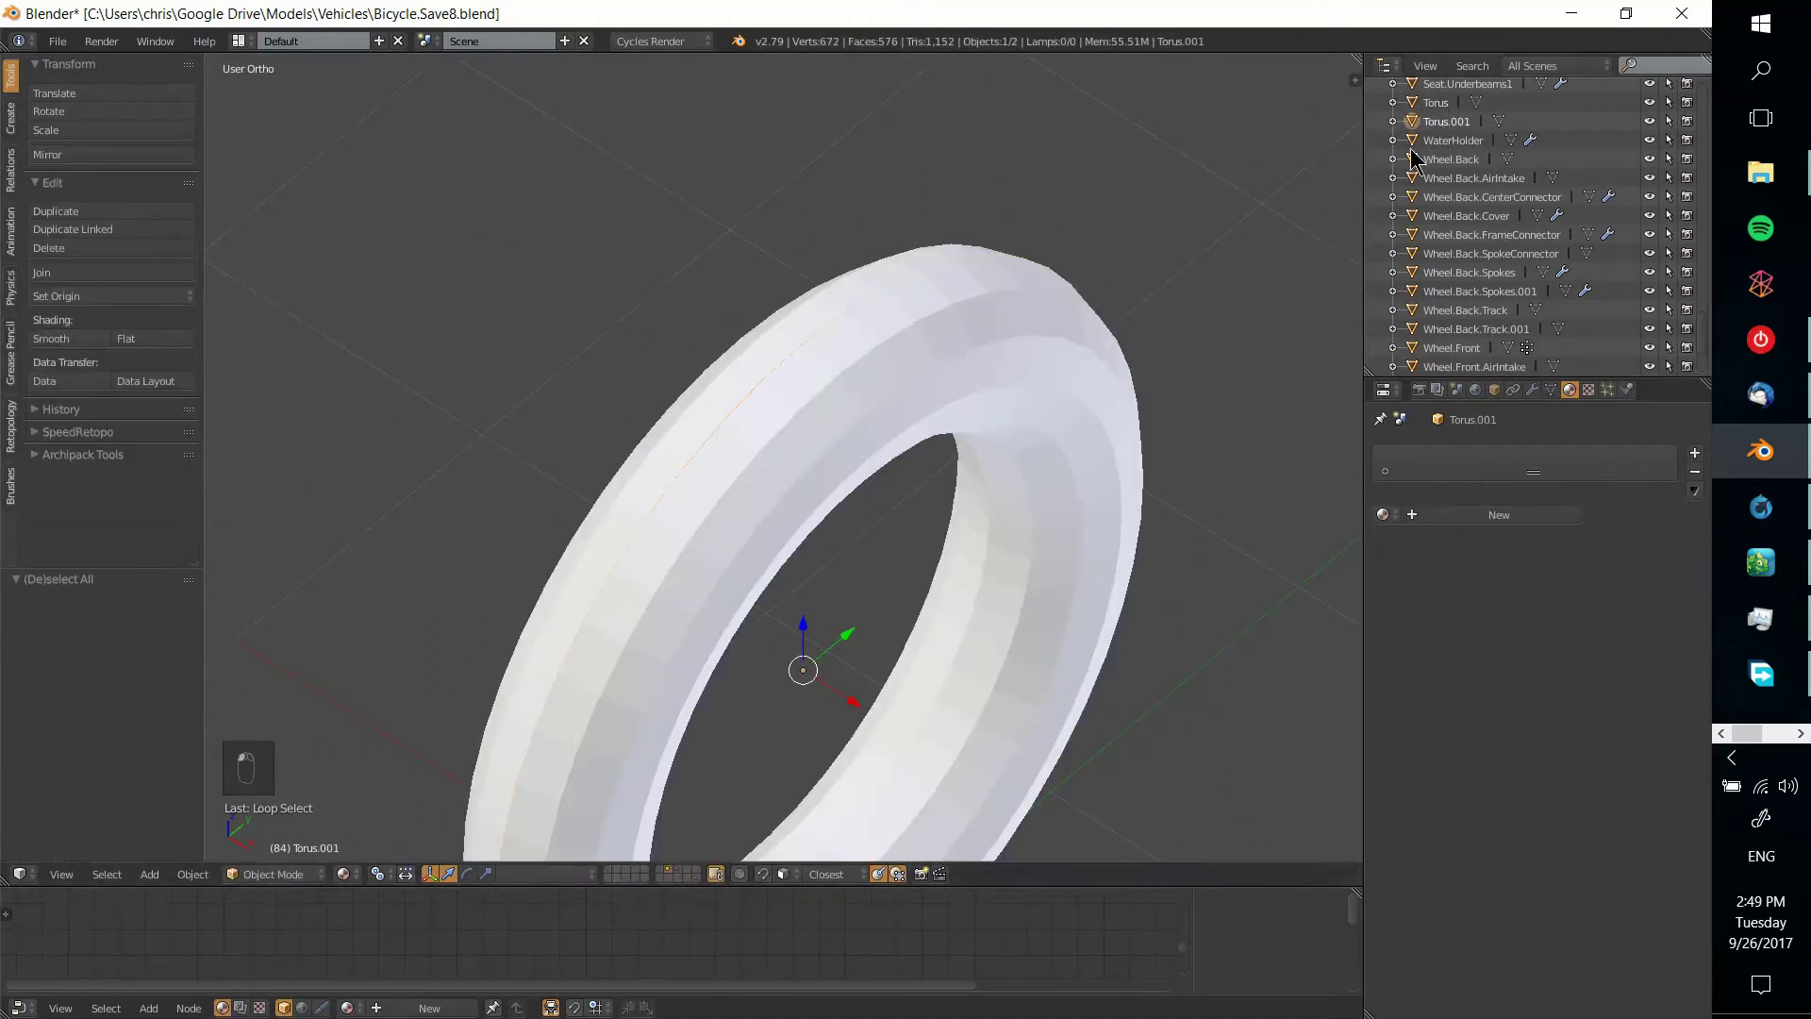
{"action": "key", "text": "Tab"}
{"action": "key", "text": "Tab"}
{"action": "key", "text": "Tab"}
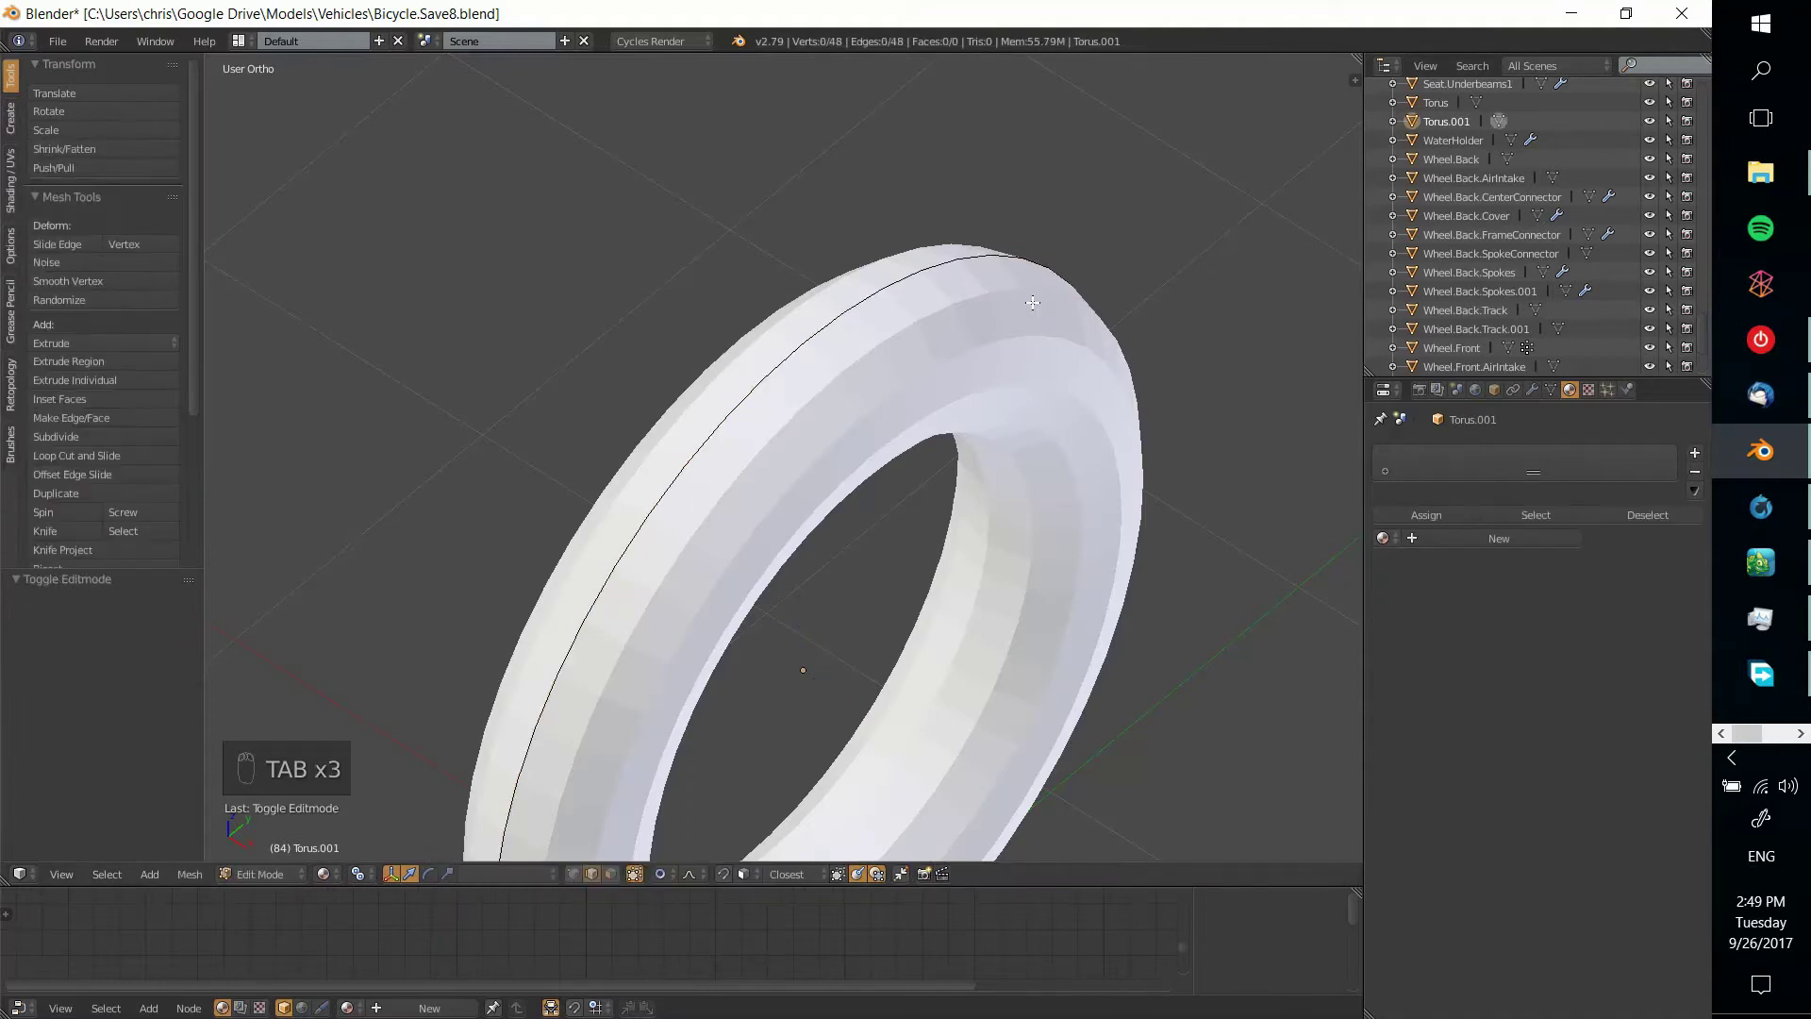
Rename the separated edge loop object as Tread.Curve
{"action": "middle_click_drag", "start_coordinate": [850, 416], "coordinate": [975, 535]}
{"action": "right_click", "coordinate": [775, 405], "text": "alt"}
{"action": "double_click", "coordinate": [1453, 122]}
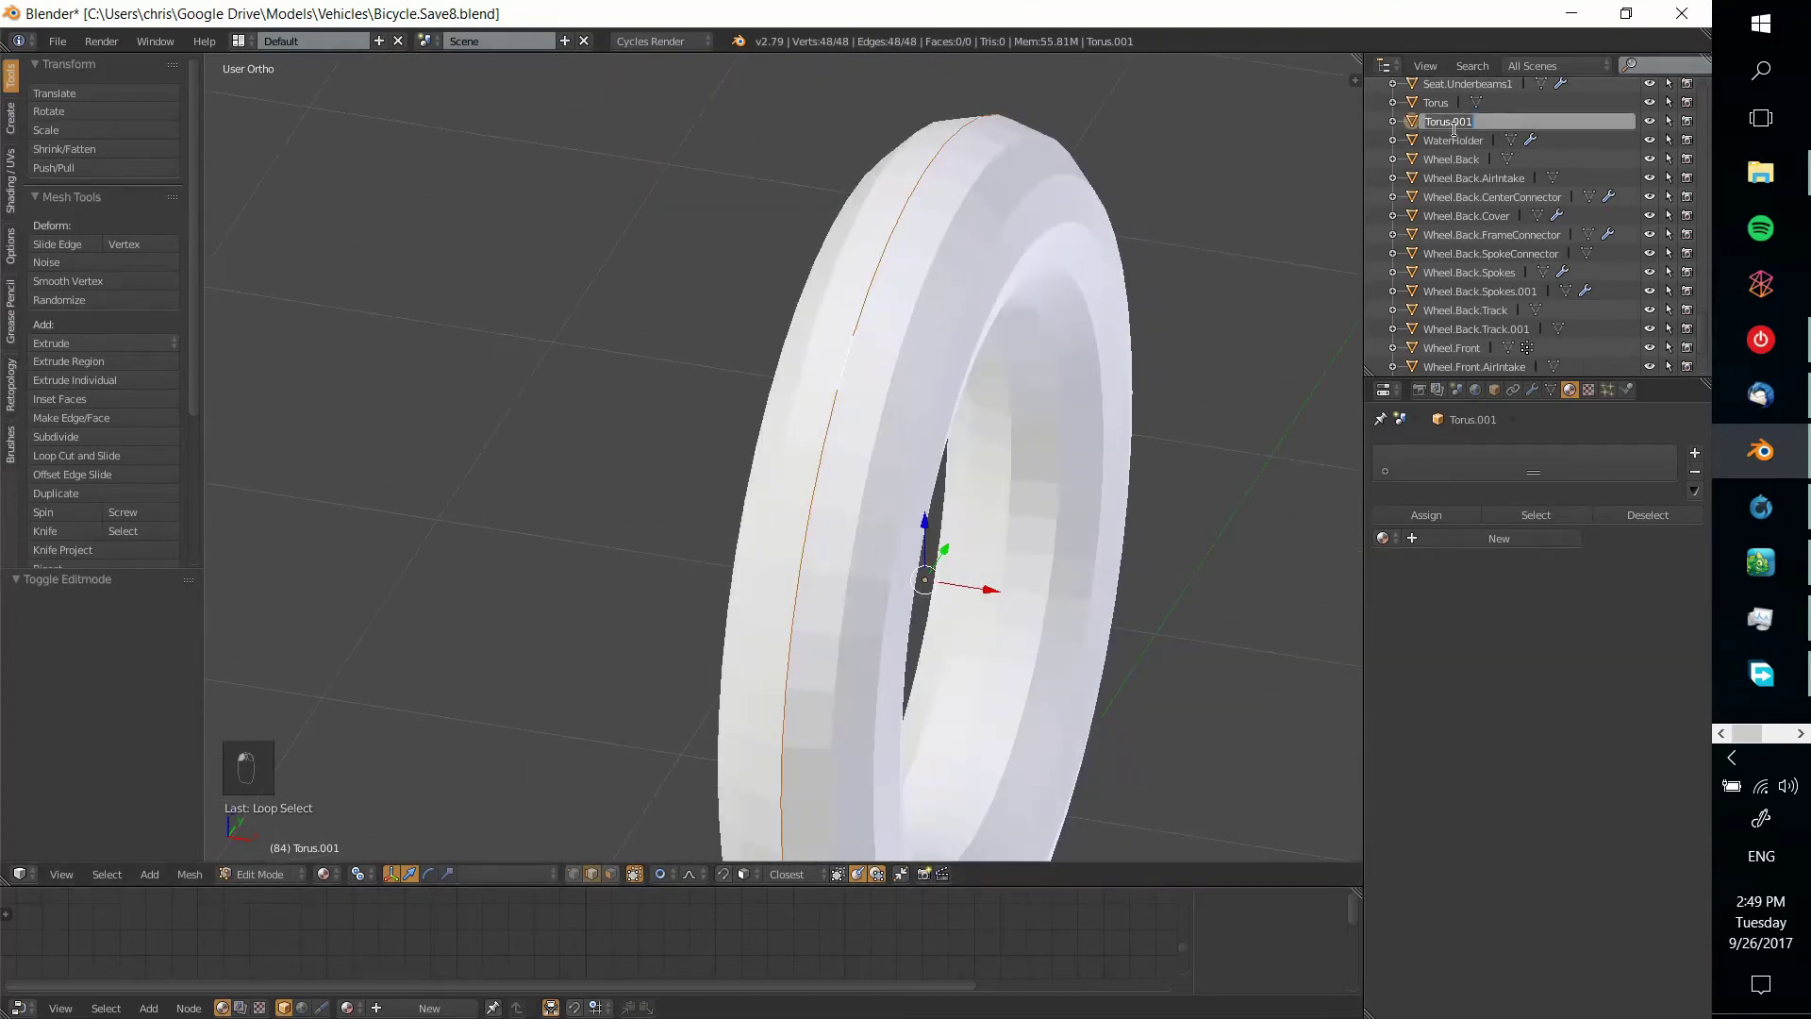
{"action": "type", "text": "Tread.Curve"}
{"action": "key", "text": "Return"}
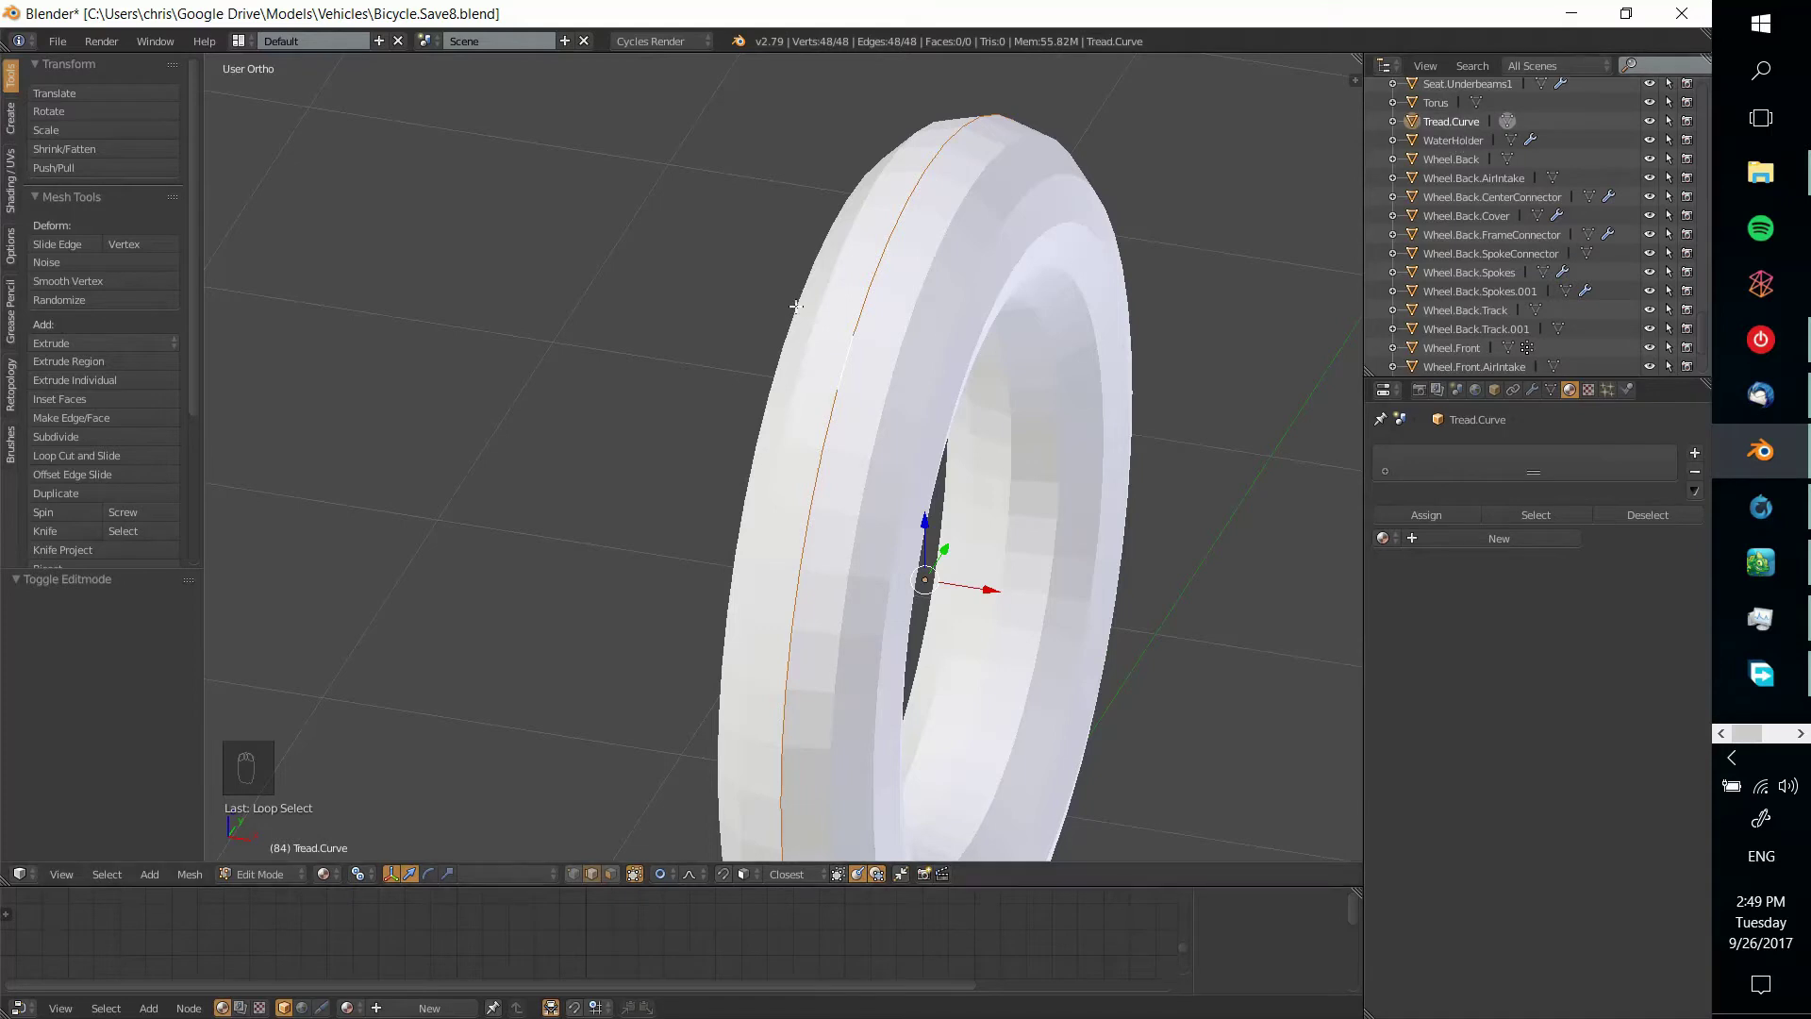
Make the torus the active object in Edit Mode with face selection and clear its current selection
{"action": "middle_click_drag", "start_coordinate": [946, 321], "coordinate": [904, 321]}
{"action": "key", "text": "Tab"}
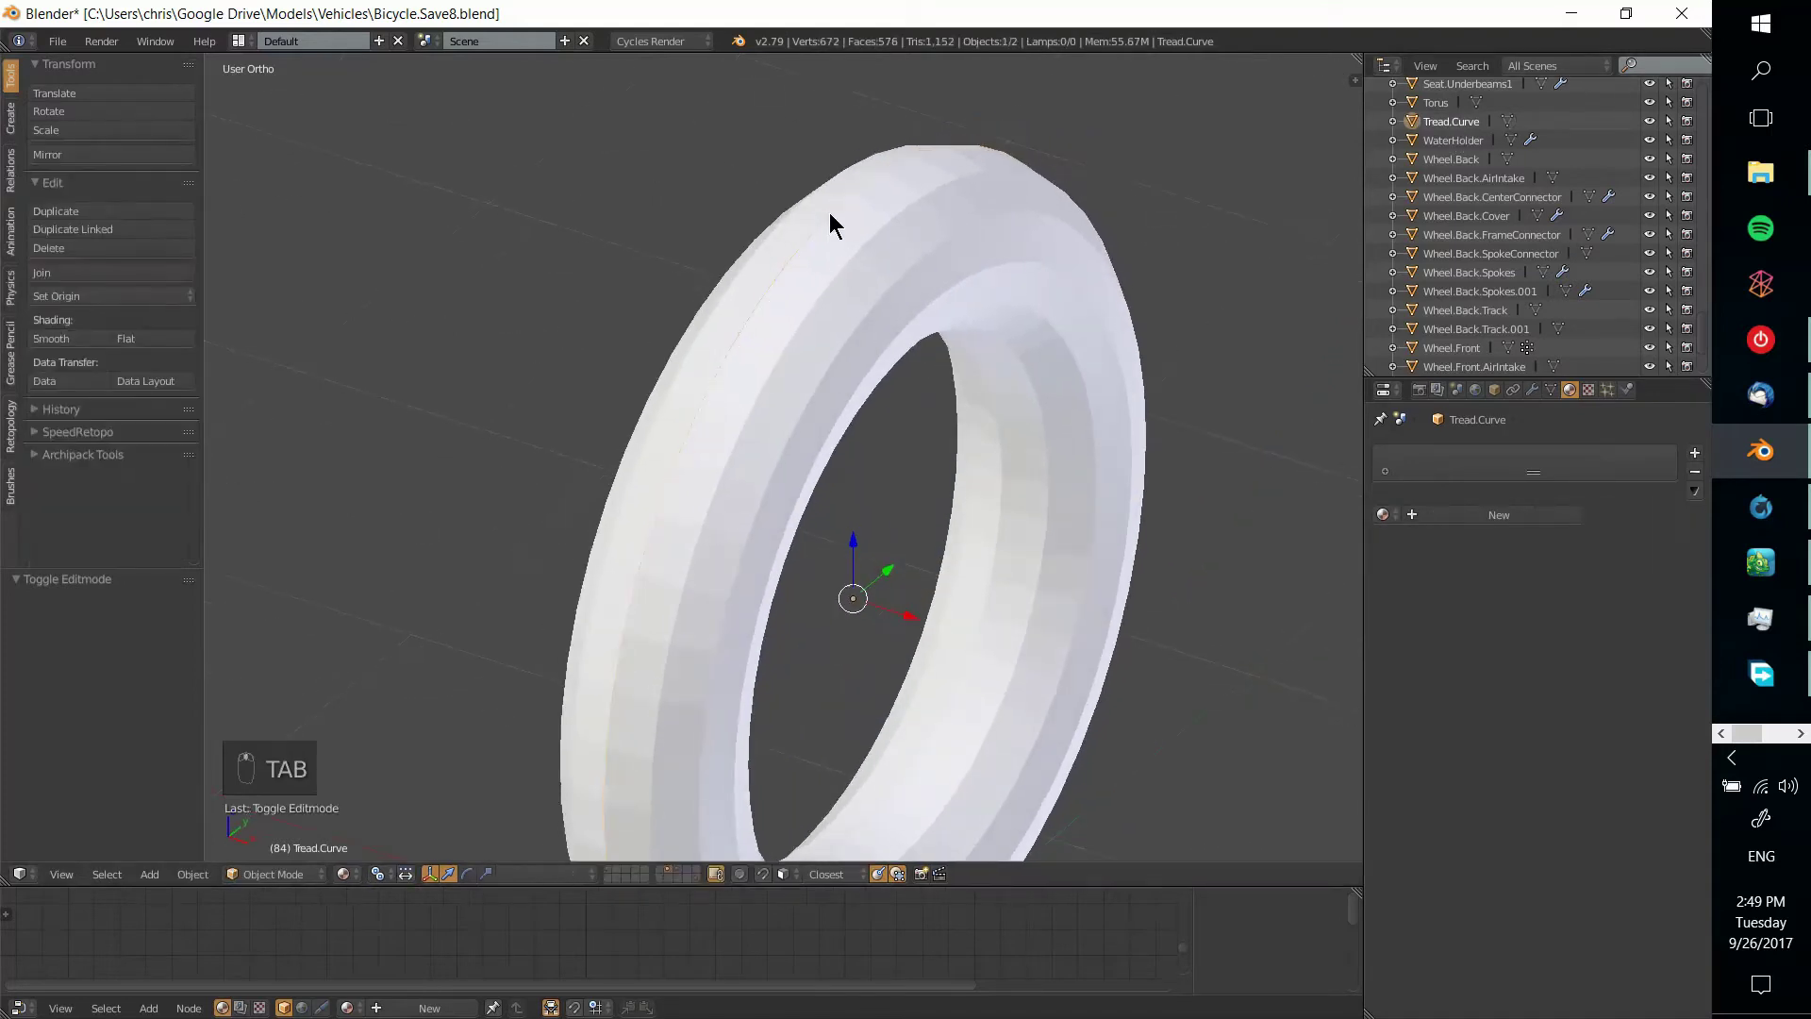
{"action": "key", "text": "Tab"}
{"action": "key", "text": "Tab"}
{"action": "key", "text": "Tab"}
{"action": "right_click", "coordinate": [884, 206]}
{"action": "key", "text": "Tab"}
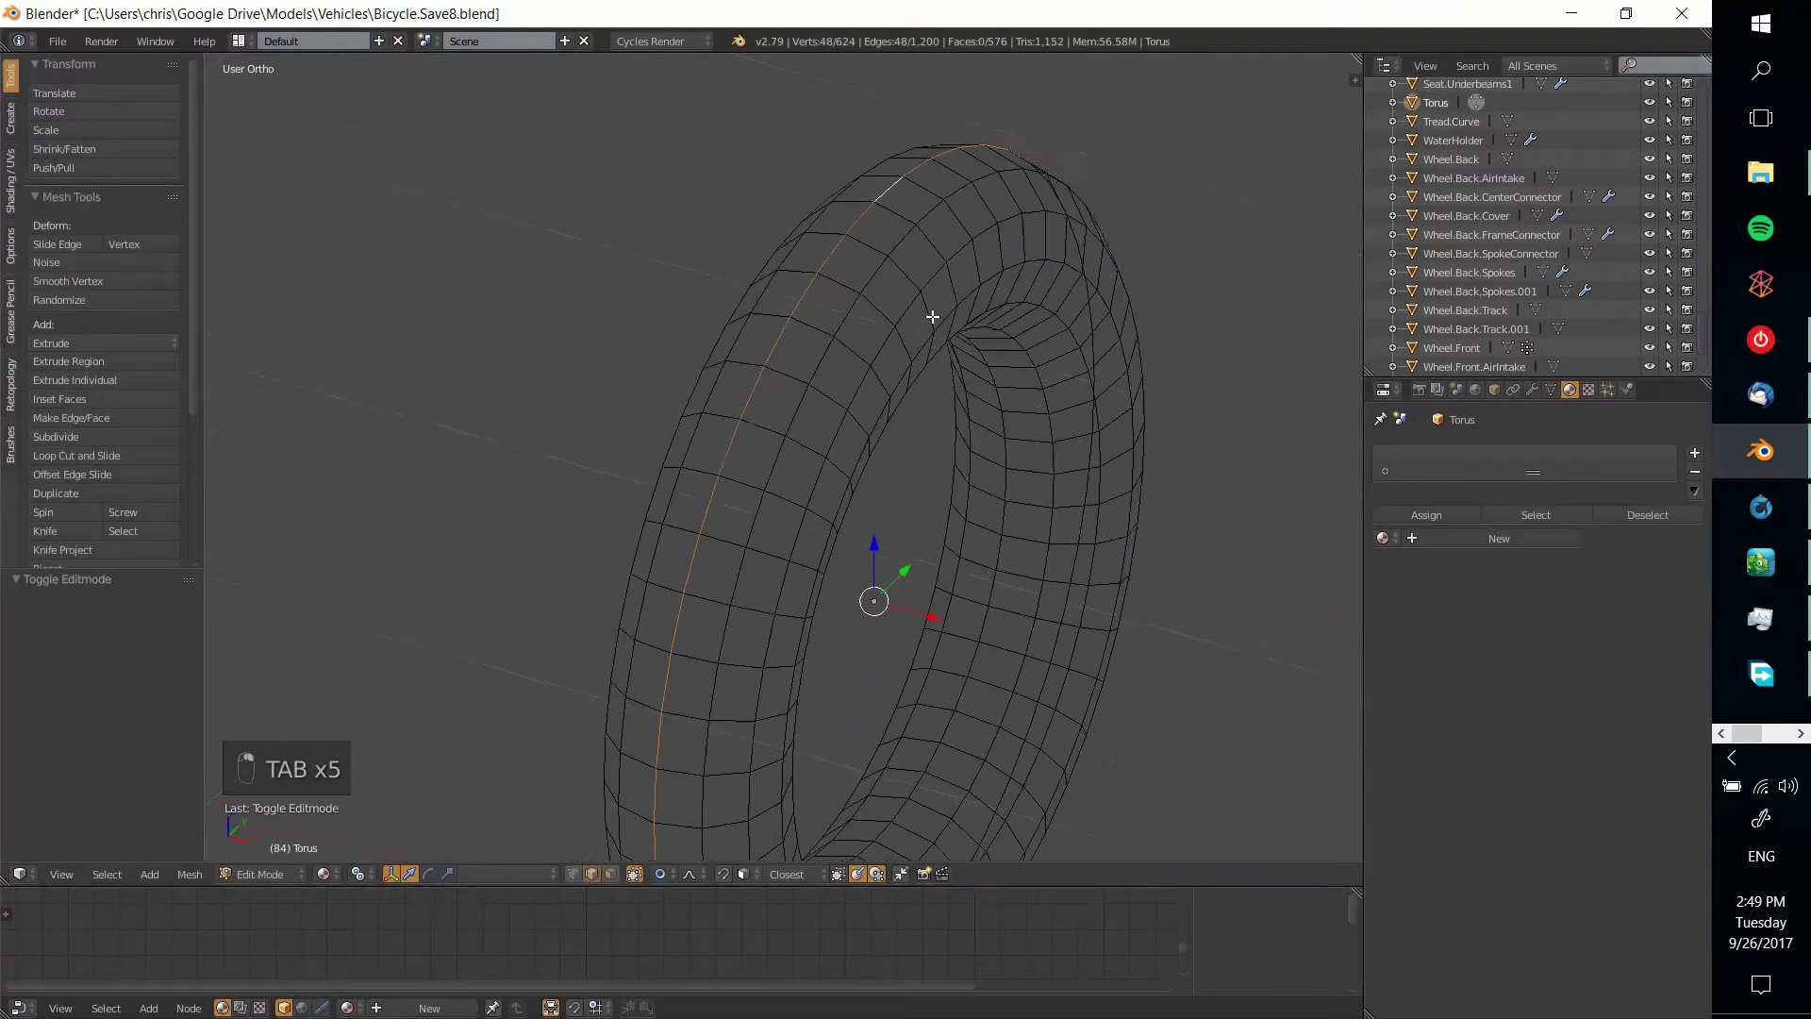
{"action": "middle_click_drag", "start_coordinate": [933, 320], "coordinate": [974, 444]}
{"action": "middle_click_drag", "start_coordinate": [946, 526], "coordinate": [963, 566]}
{"action": "middle_click_drag", "start_coordinate": [968, 477], "coordinate": [946, 477]}
{"action": "middle_click_drag", "start_coordinate": [911, 595], "coordinate": [772, 704]}
{"action": "key", "text": "a"}
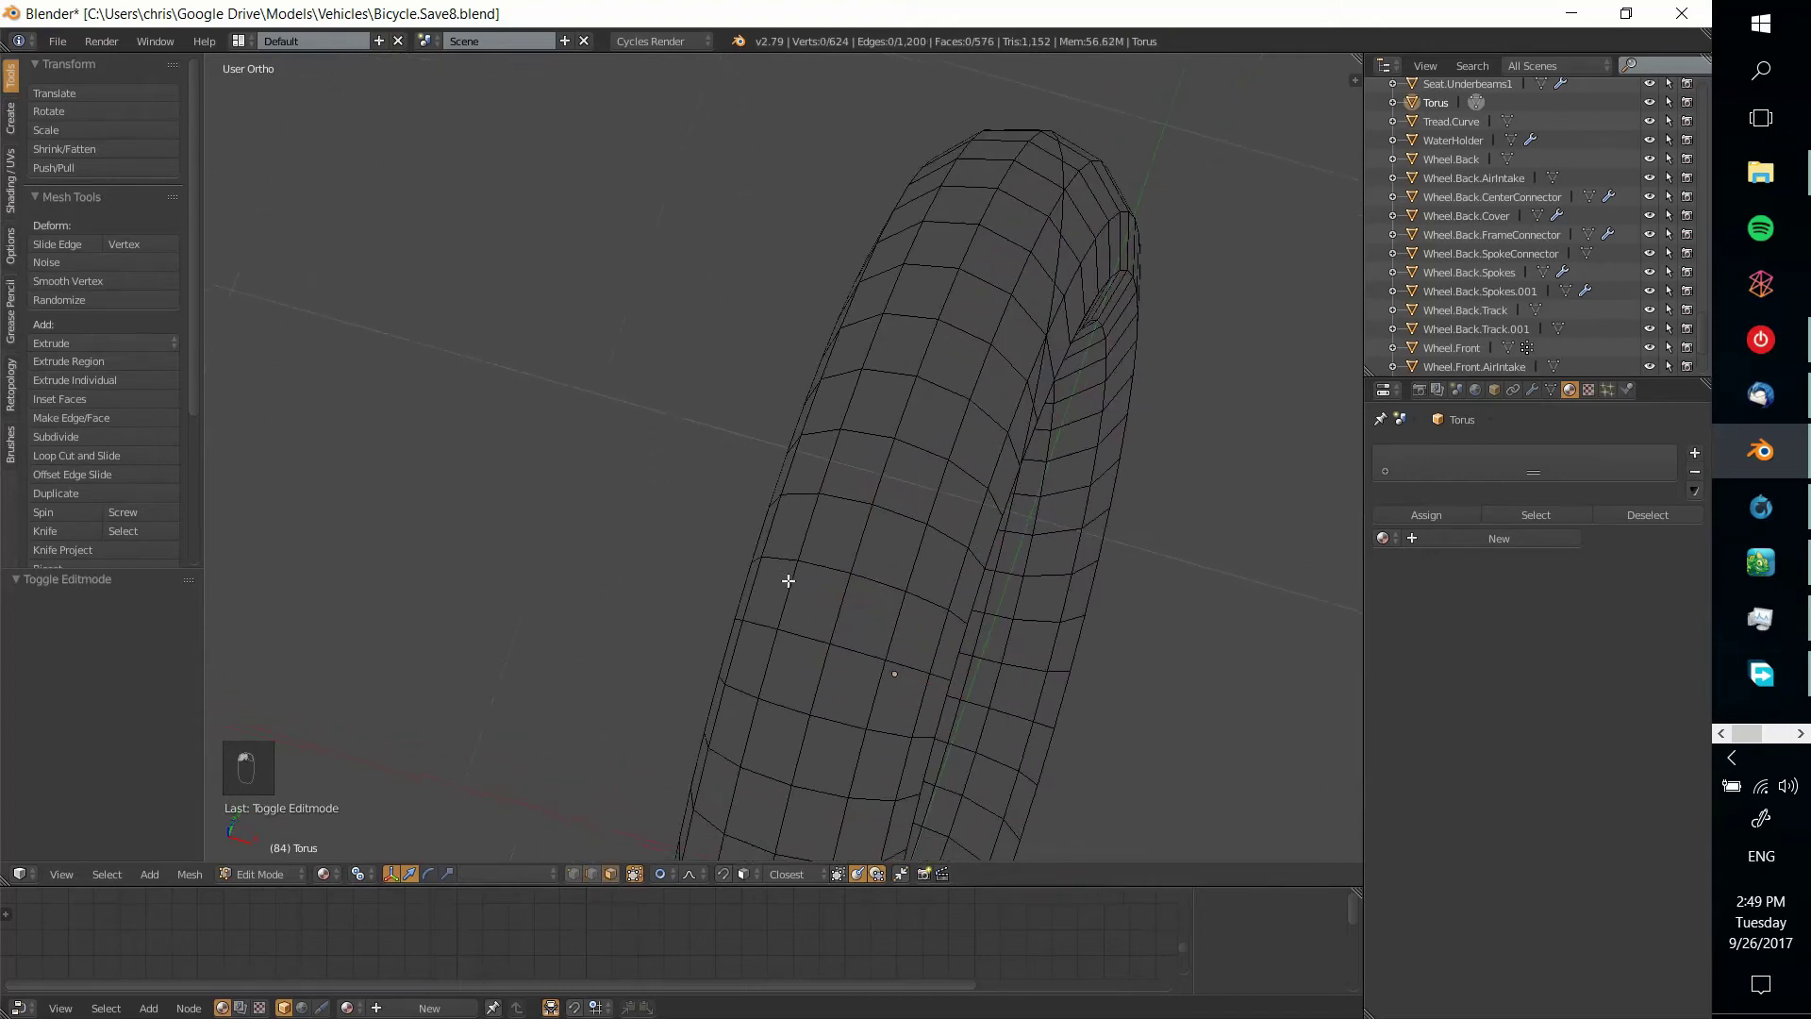
Select a one-face-wide strip of ten faces across the torus's cross-section, from one inner side over the outer center to the other
{"action": "scroll", "coordinate": [830, 498], "scroll_direction": "up", "scroll_amount": 2}
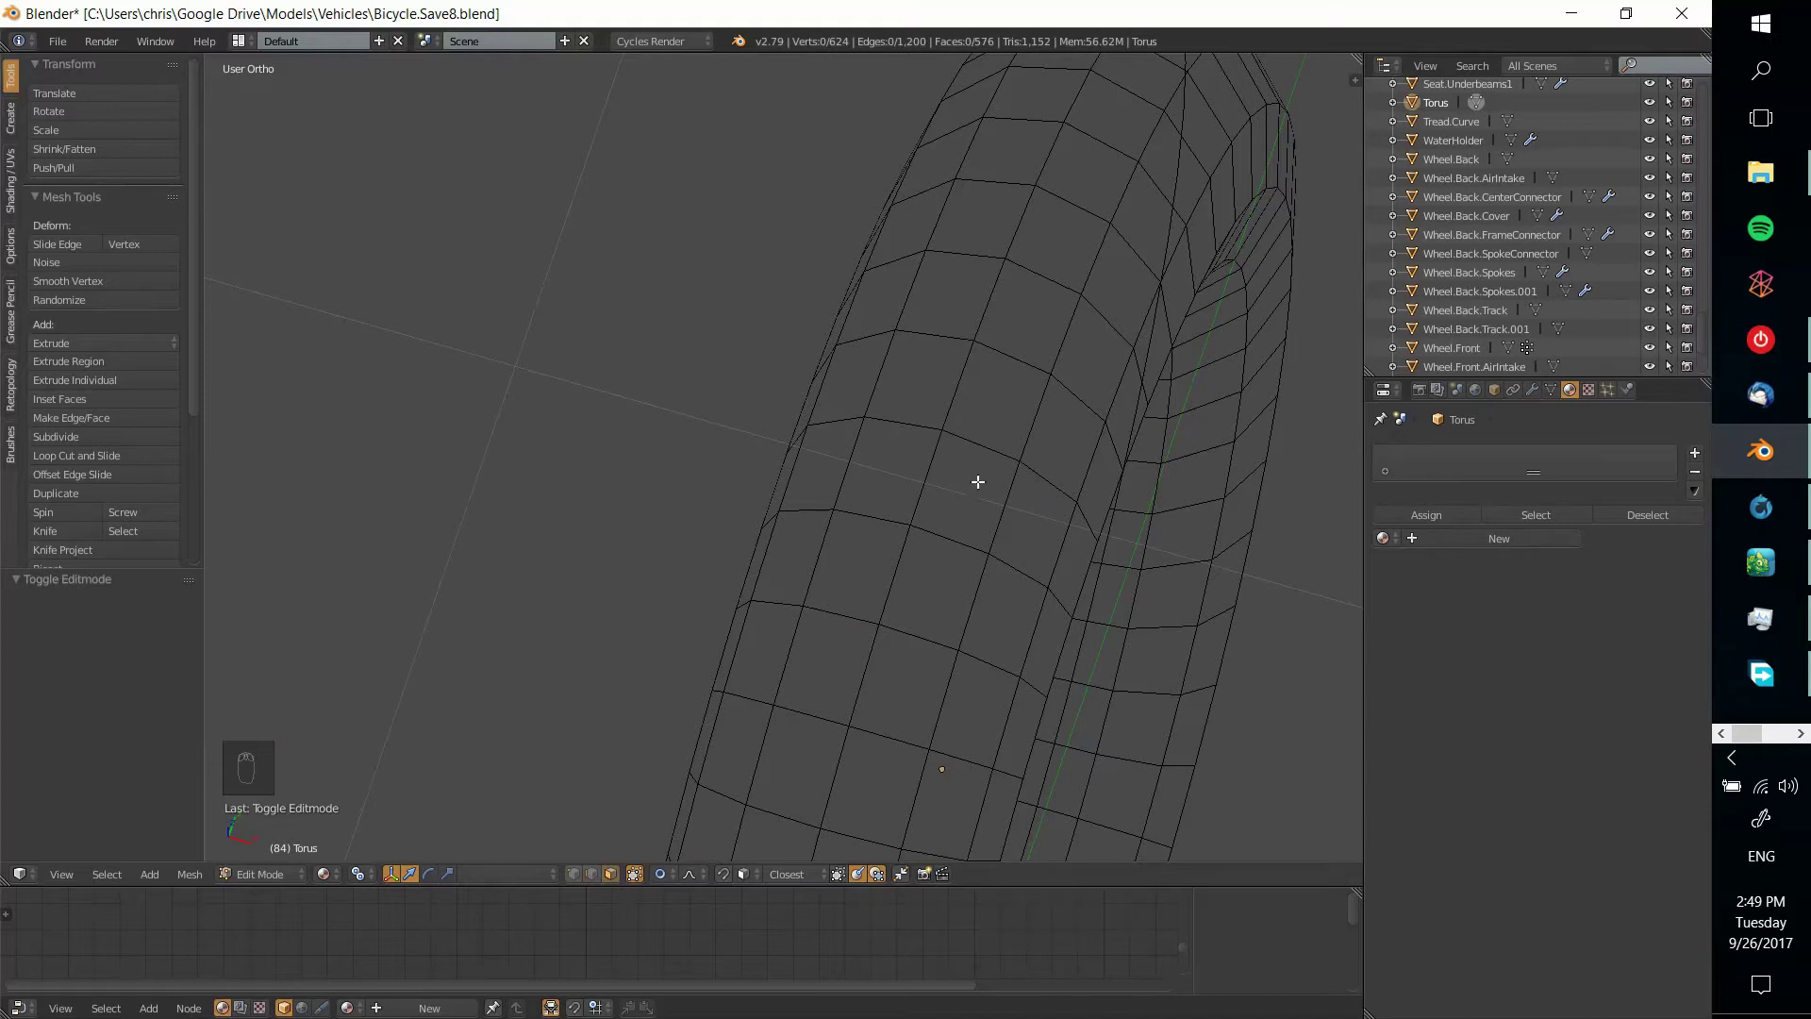
{"action": "middle_click_drag", "start_coordinate": [981, 492], "coordinate": [908, 444]}
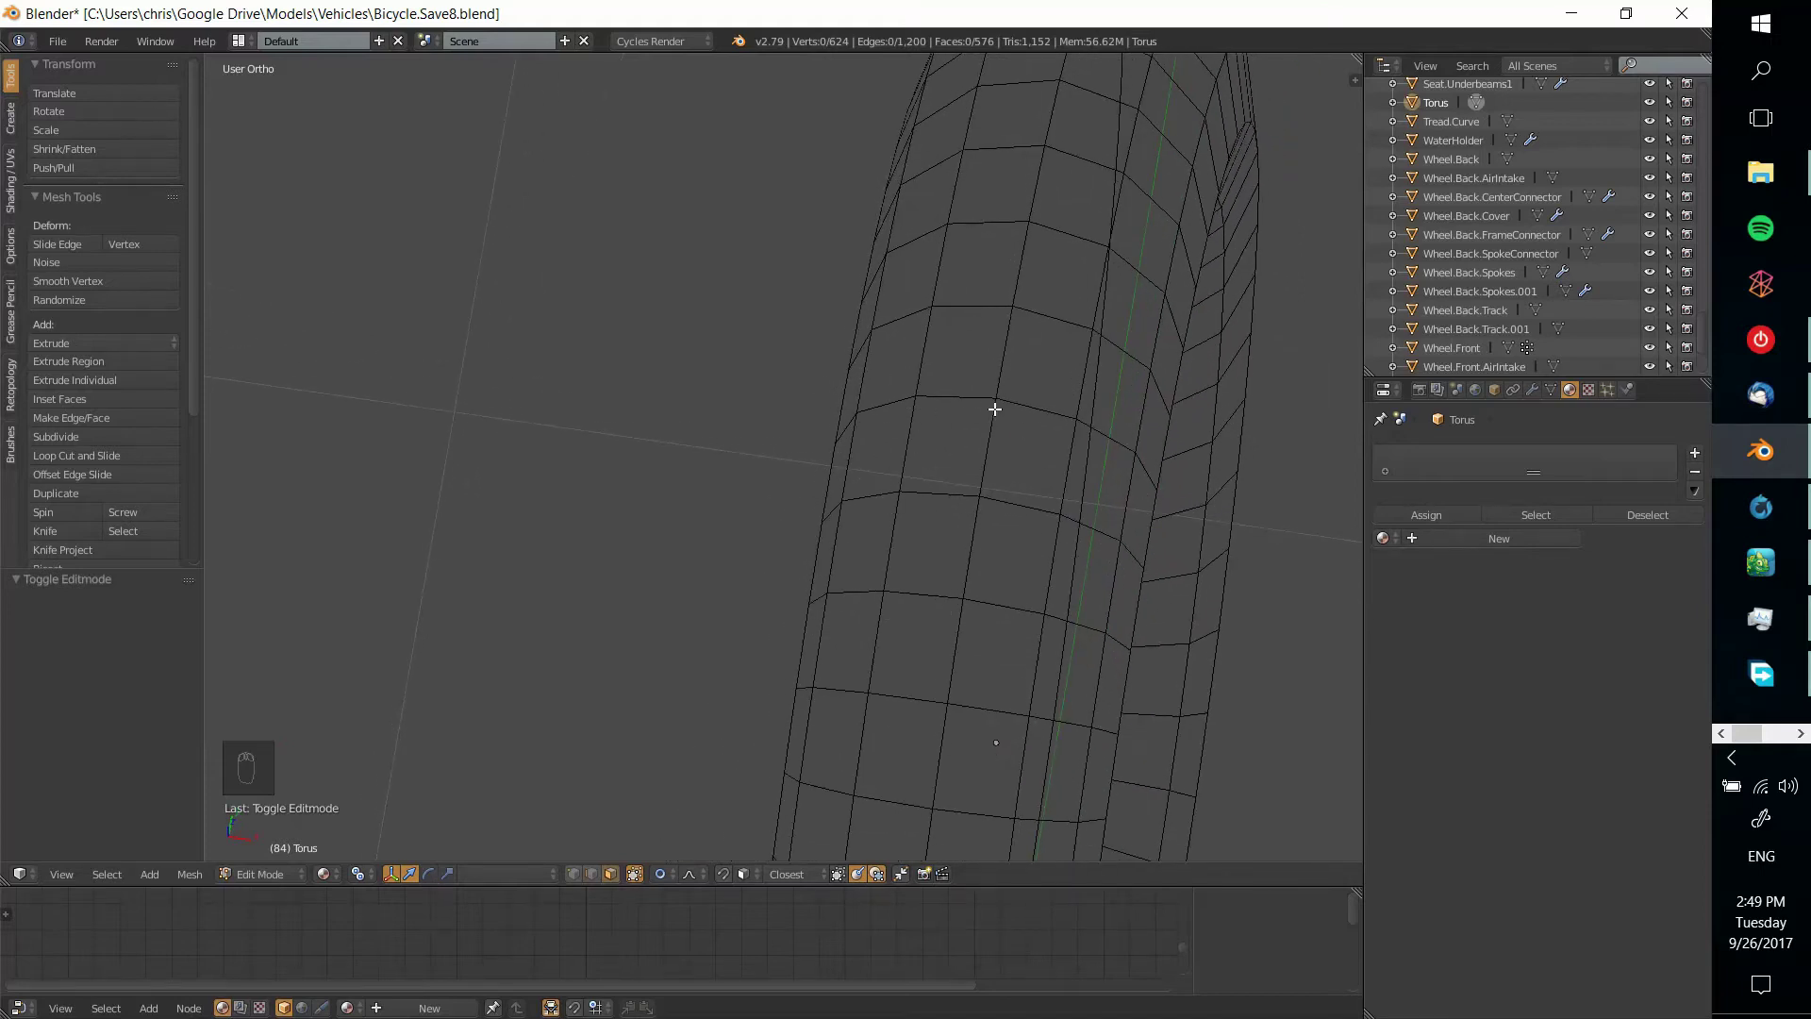
{"action": "middle_click_drag", "start_coordinate": [926, 451], "coordinate": [990, 340]}
{"action": "right_click", "coordinate": [988, 340]}
{"action": "right_click", "coordinate": [1046, 306], "text": "shift"}
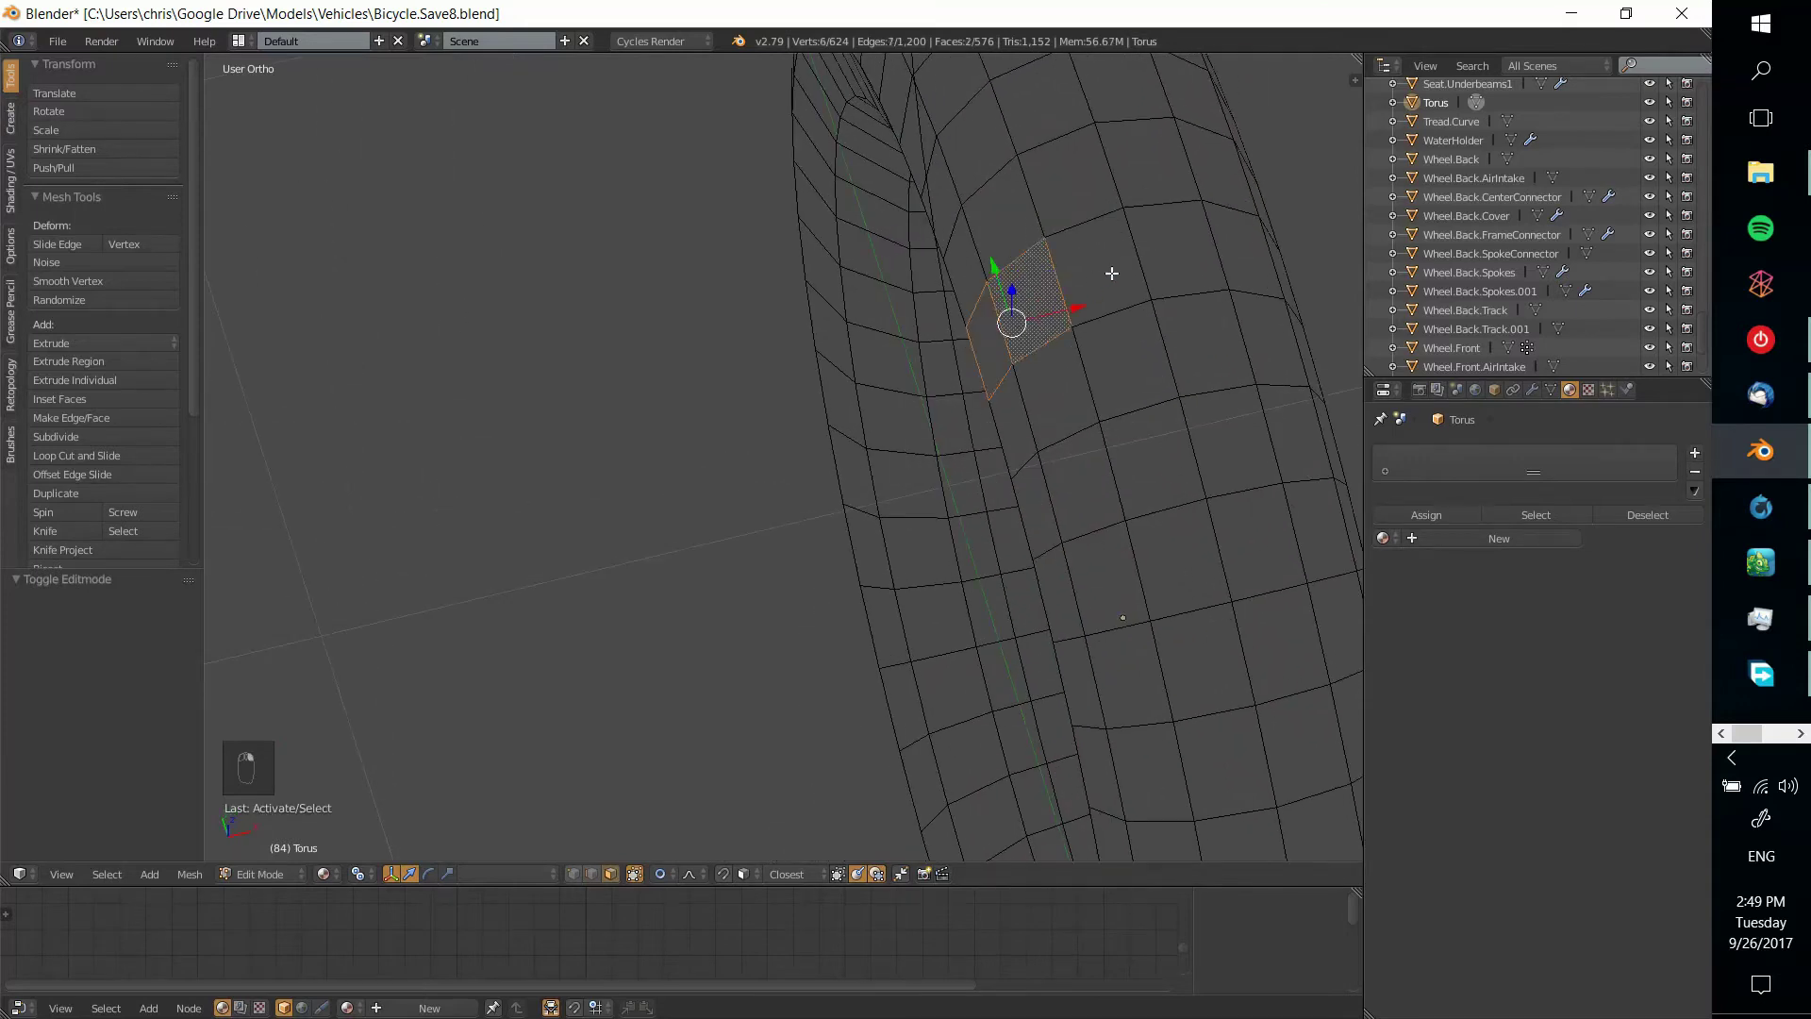
{"action": "right_click", "coordinate": [1113, 272], "text": "shift"}
{"action": "right_click", "coordinate": [1193, 251], "text": "shift"}
{"action": "right_click", "coordinate": [1245, 257], "text": "shift"}
{"action": "middle_click_drag", "start_coordinate": [1237, 326], "coordinate": [828, 352]}
{"action": "right_click", "coordinate": [739, 416], "text": "shift"}
{"action": "middle_click_drag", "start_coordinate": [746, 418], "coordinate": [856, 590]}
{"action": "right_click", "coordinate": [742, 298], "text": "shift"}
{"action": "middle_click_drag", "start_coordinate": [756, 320], "coordinate": [910, 282]}
{"action": "right_click", "coordinate": [750, 230], "text": "shift"}
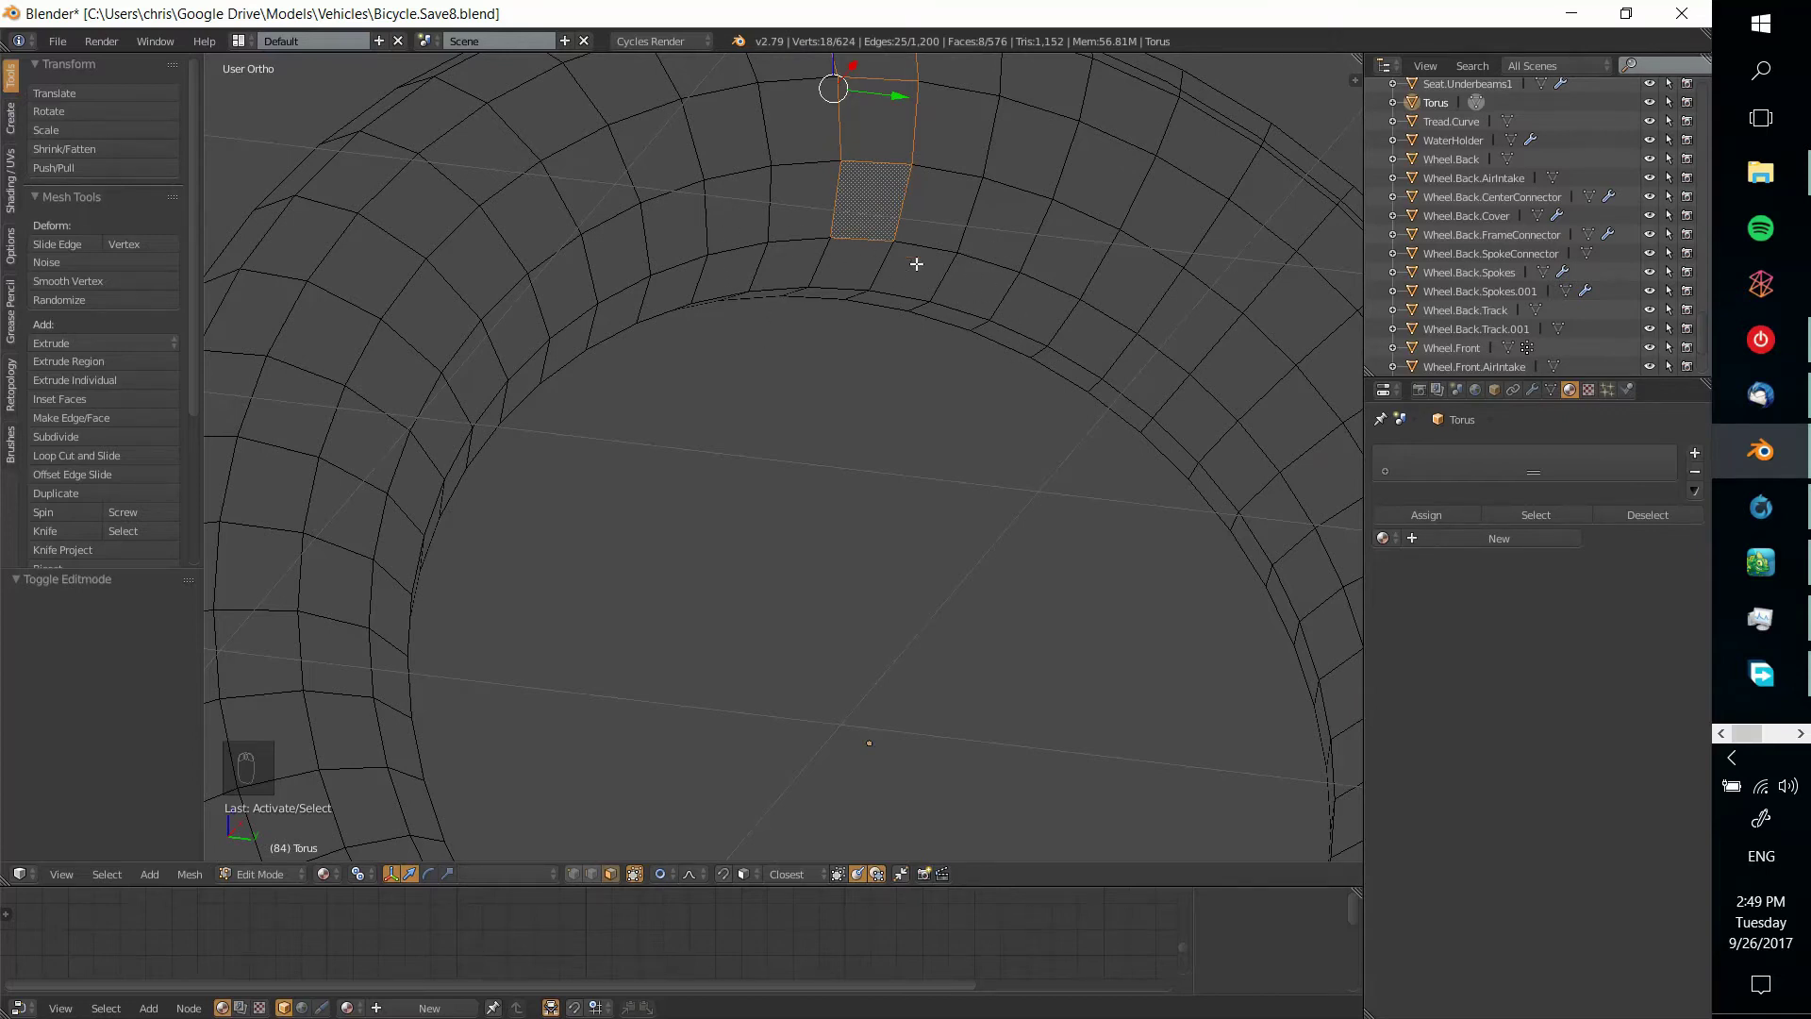
{"action": "middle_click_drag", "start_coordinate": [981, 307], "coordinate": [994, 408]}
{"action": "right_click", "coordinate": [942, 437], "text": "shift"}
{"action": "right_click", "coordinate": [942, 462], "text": "shift"}
{"action": "middle_click_drag", "start_coordinate": [1006, 513], "coordinate": [989, 570]}
Duplicate the selected face strip in place and separate the copy into its own object
{"action": "key", "text": "shift+d"}
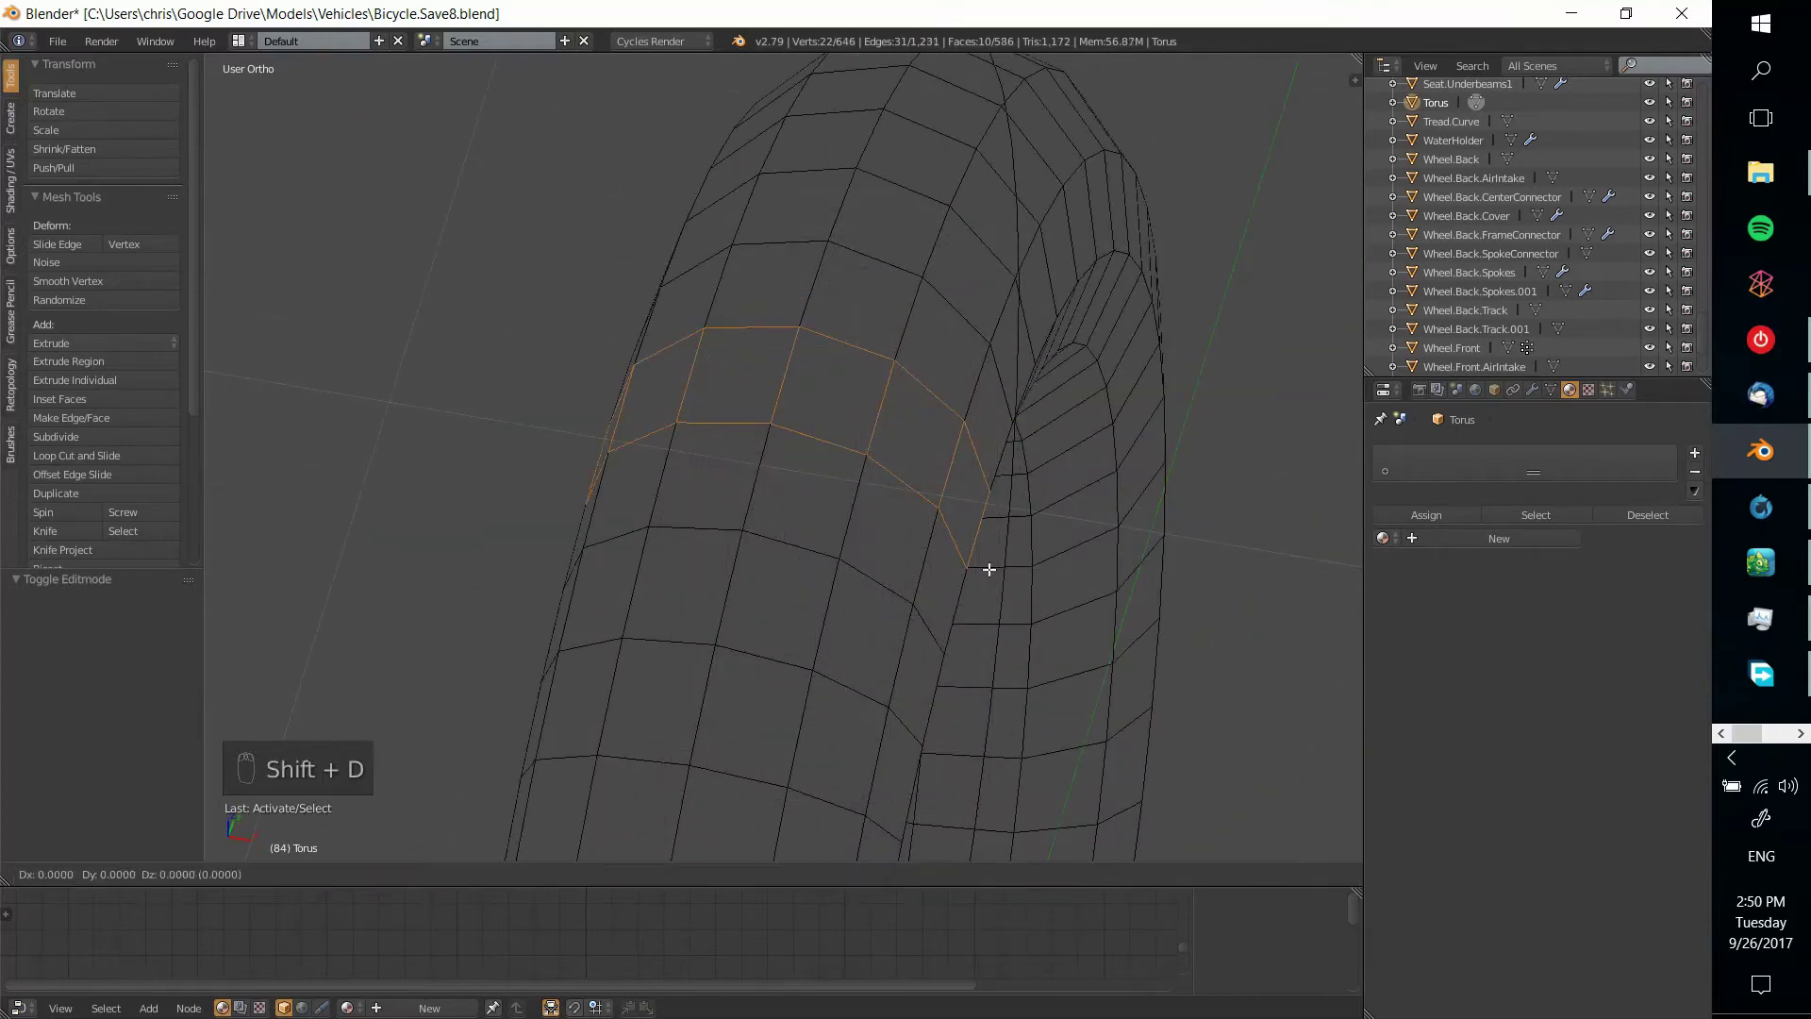
{"action": "right_click", "coordinate": [989, 570]}
{"action": "key", "text": "p"}
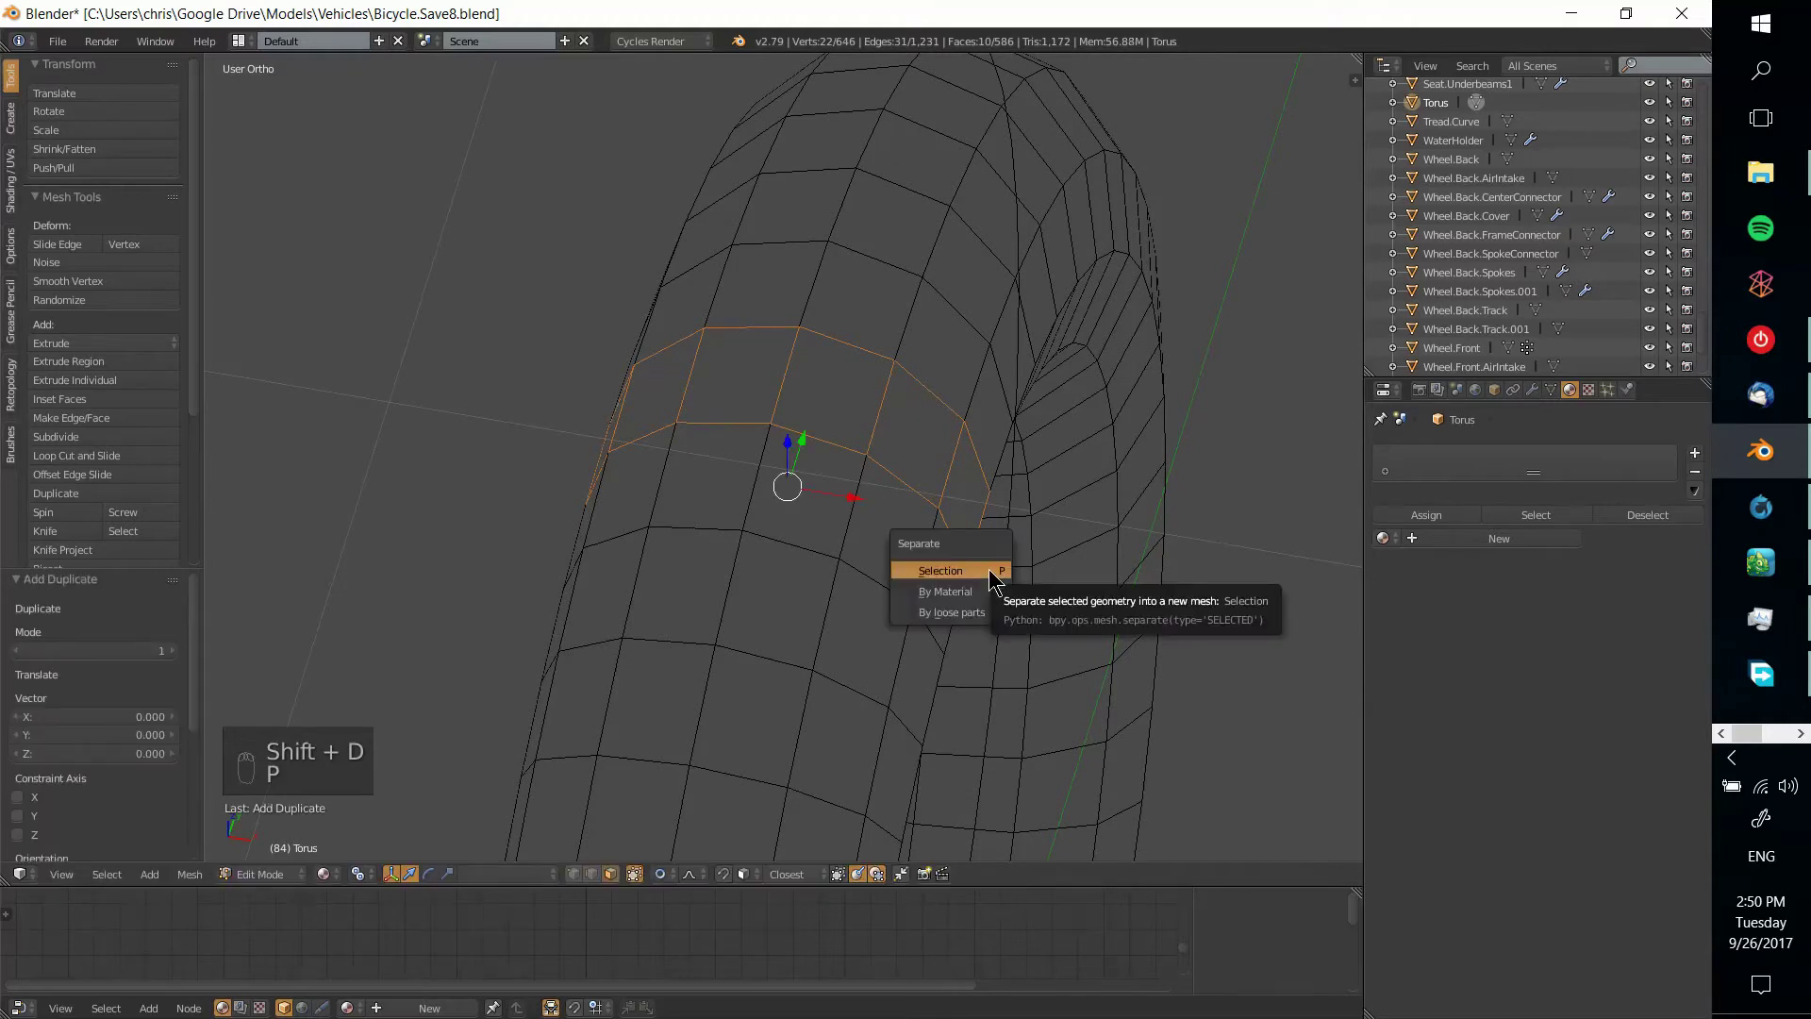
{"action": "left_click", "coordinate": [989, 570]}
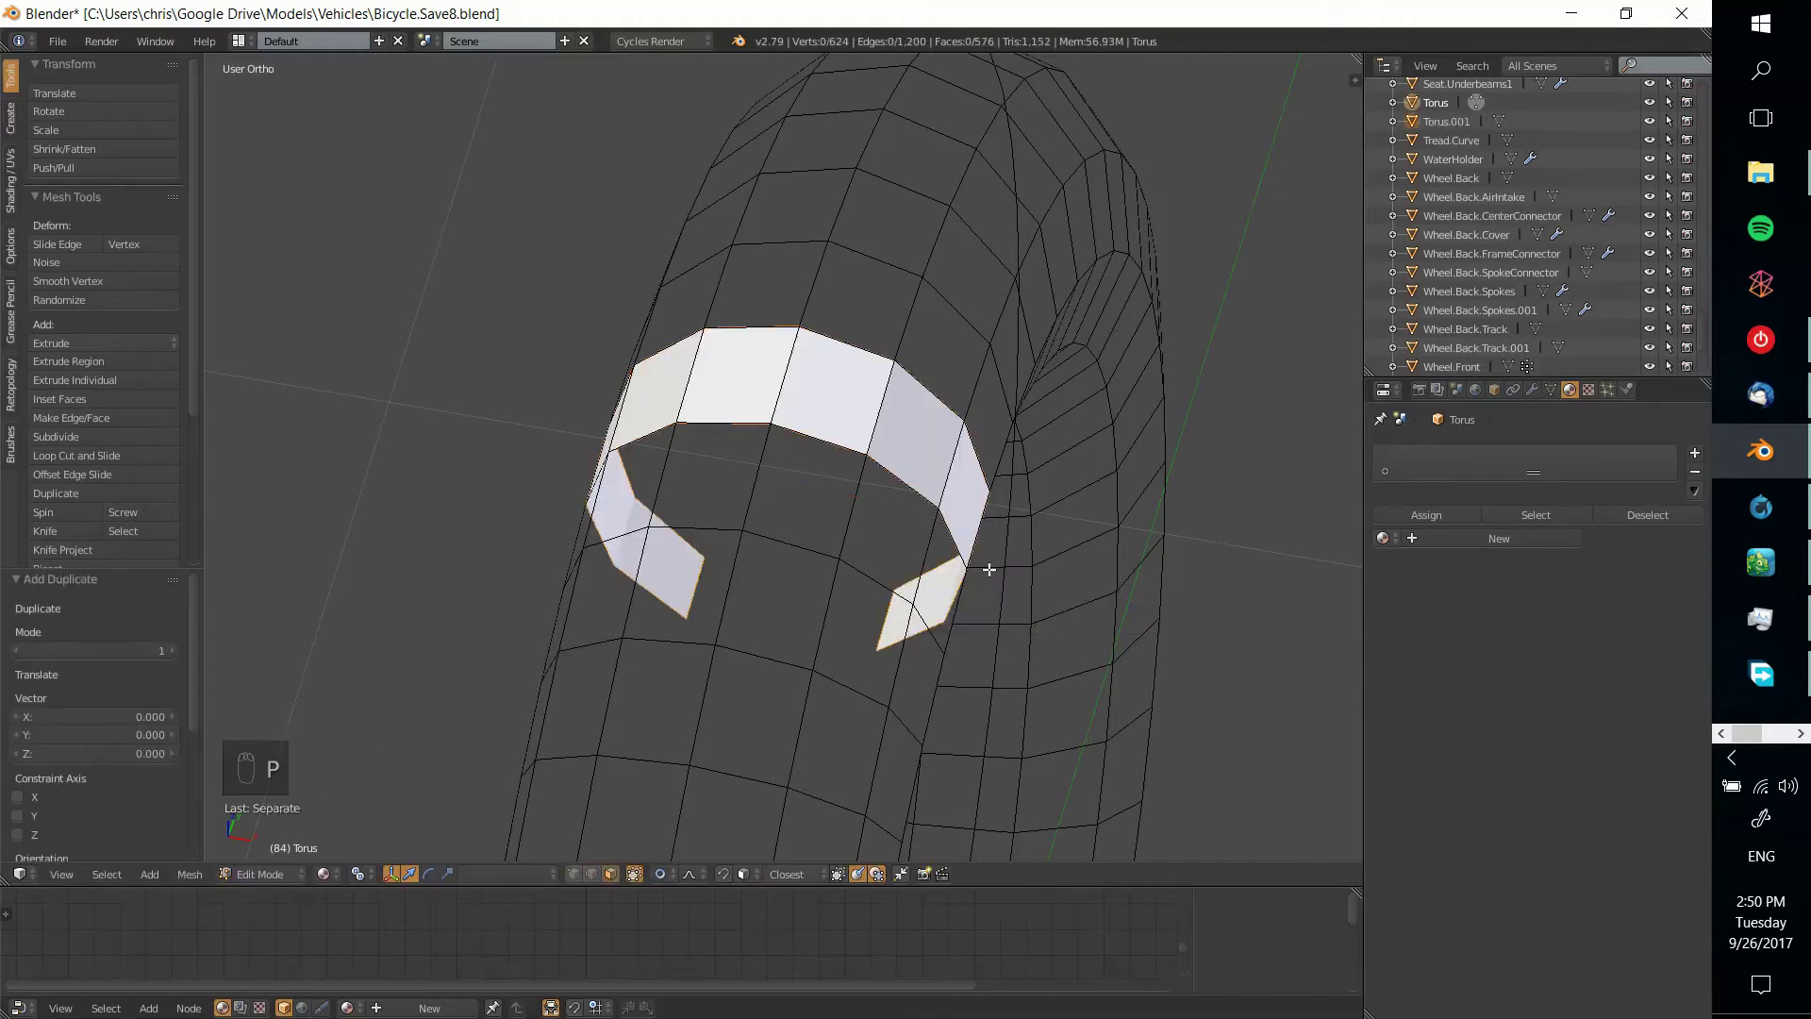
Return to Object Mode and hide the original torus, leaving the separated face strip and the curve
{"action": "left_click", "coordinate": [1447, 121]}
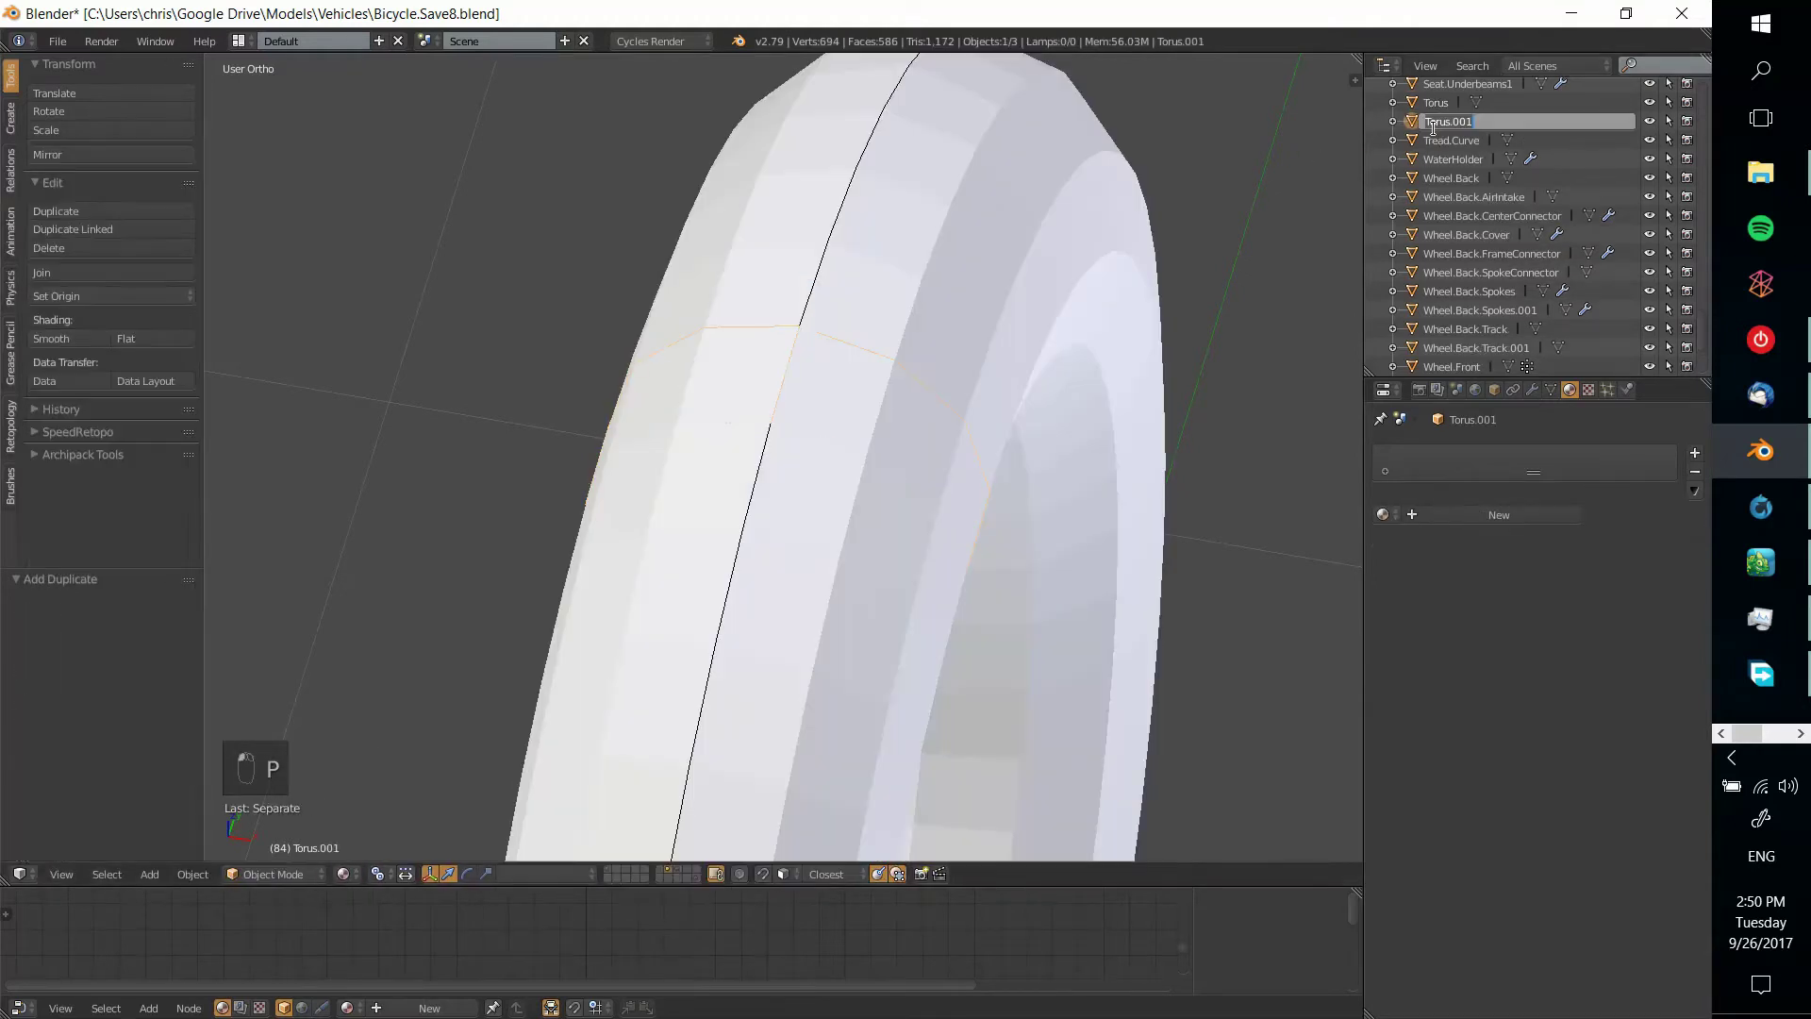
{"action": "right_click", "coordinate": [1010, 182]}
{"action": "key", "text": "h"}
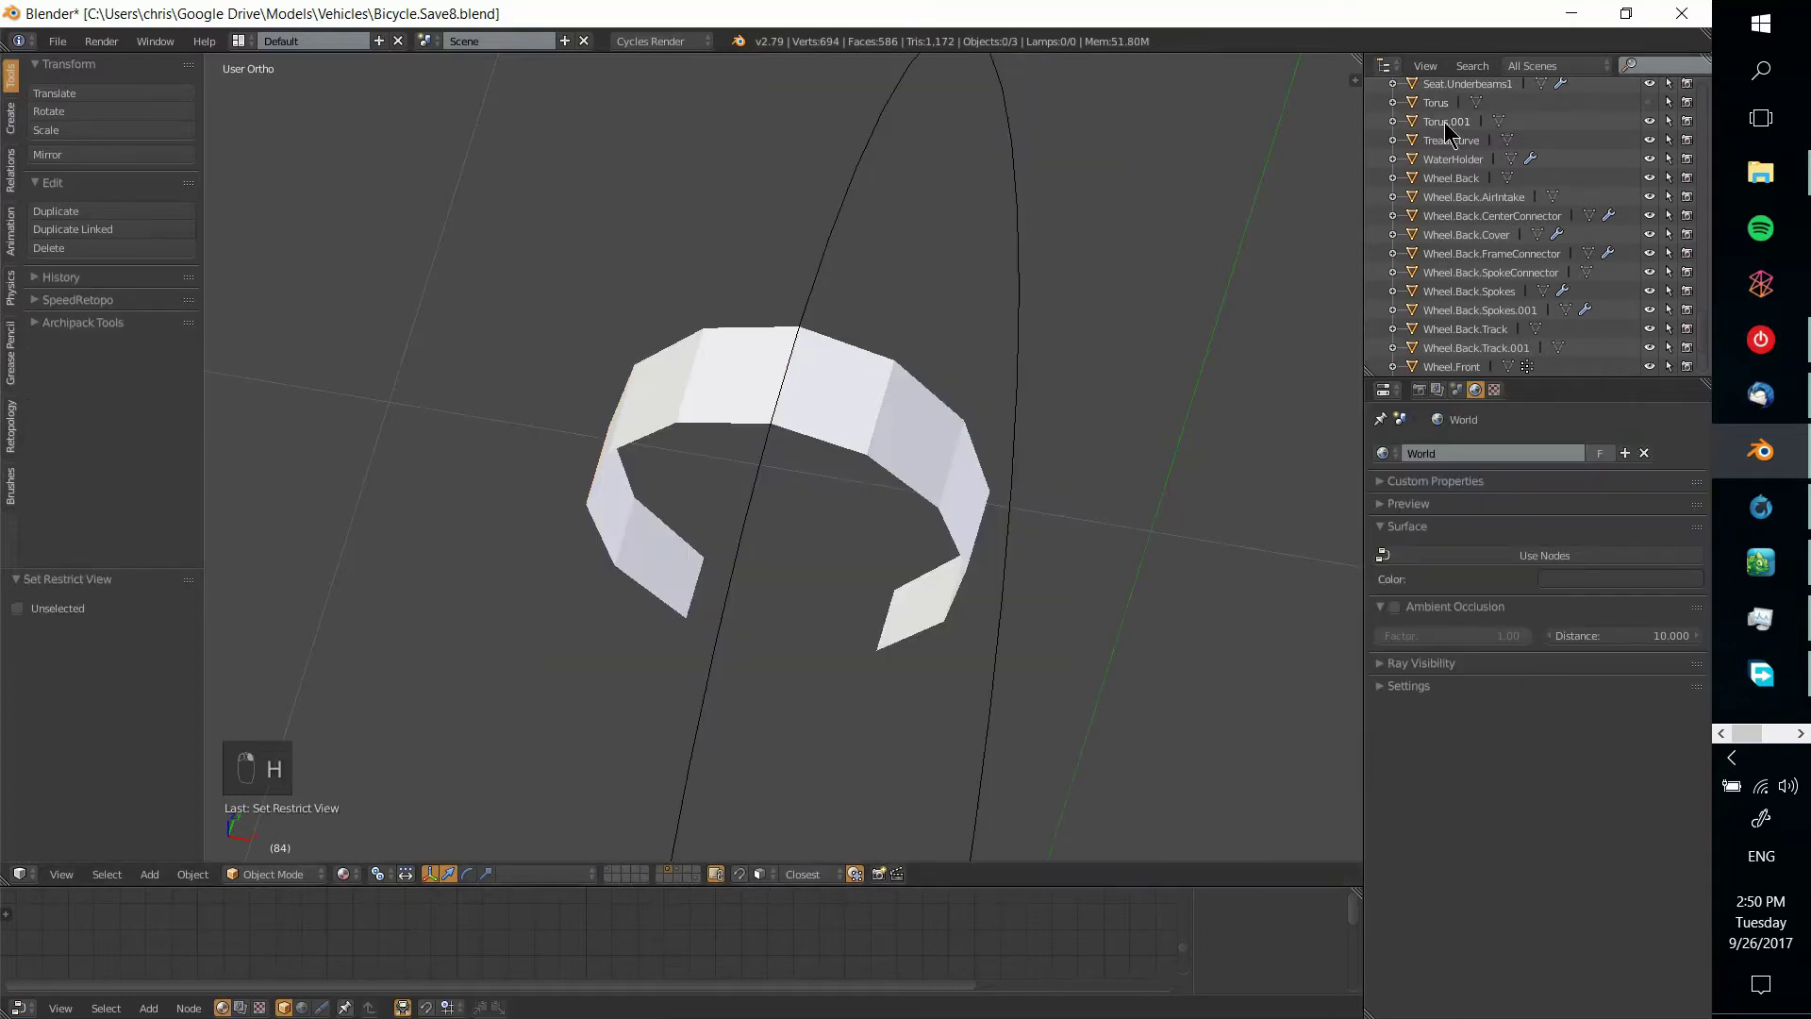
Rename the separated face strip object as Tread
{"action": "left_click", "coordinate": [1447, 122]}
{"action": "double_click", "coordinate": [1445, 123]}
{"action": "type", "text": "Tread"}
{"action": "key", "text": "Return"}
Inspect the tread strip's mesh and compare it from the top view with the tire reference image
{"action": "middle_click_drag", "start_coordinate": [999, 384], "coordinate": [1038, 428]}
{"action": "key", "text": "Tab"}
{"action": "key", "text": "Tab"}
{"action": "key", "text": "Tab"}
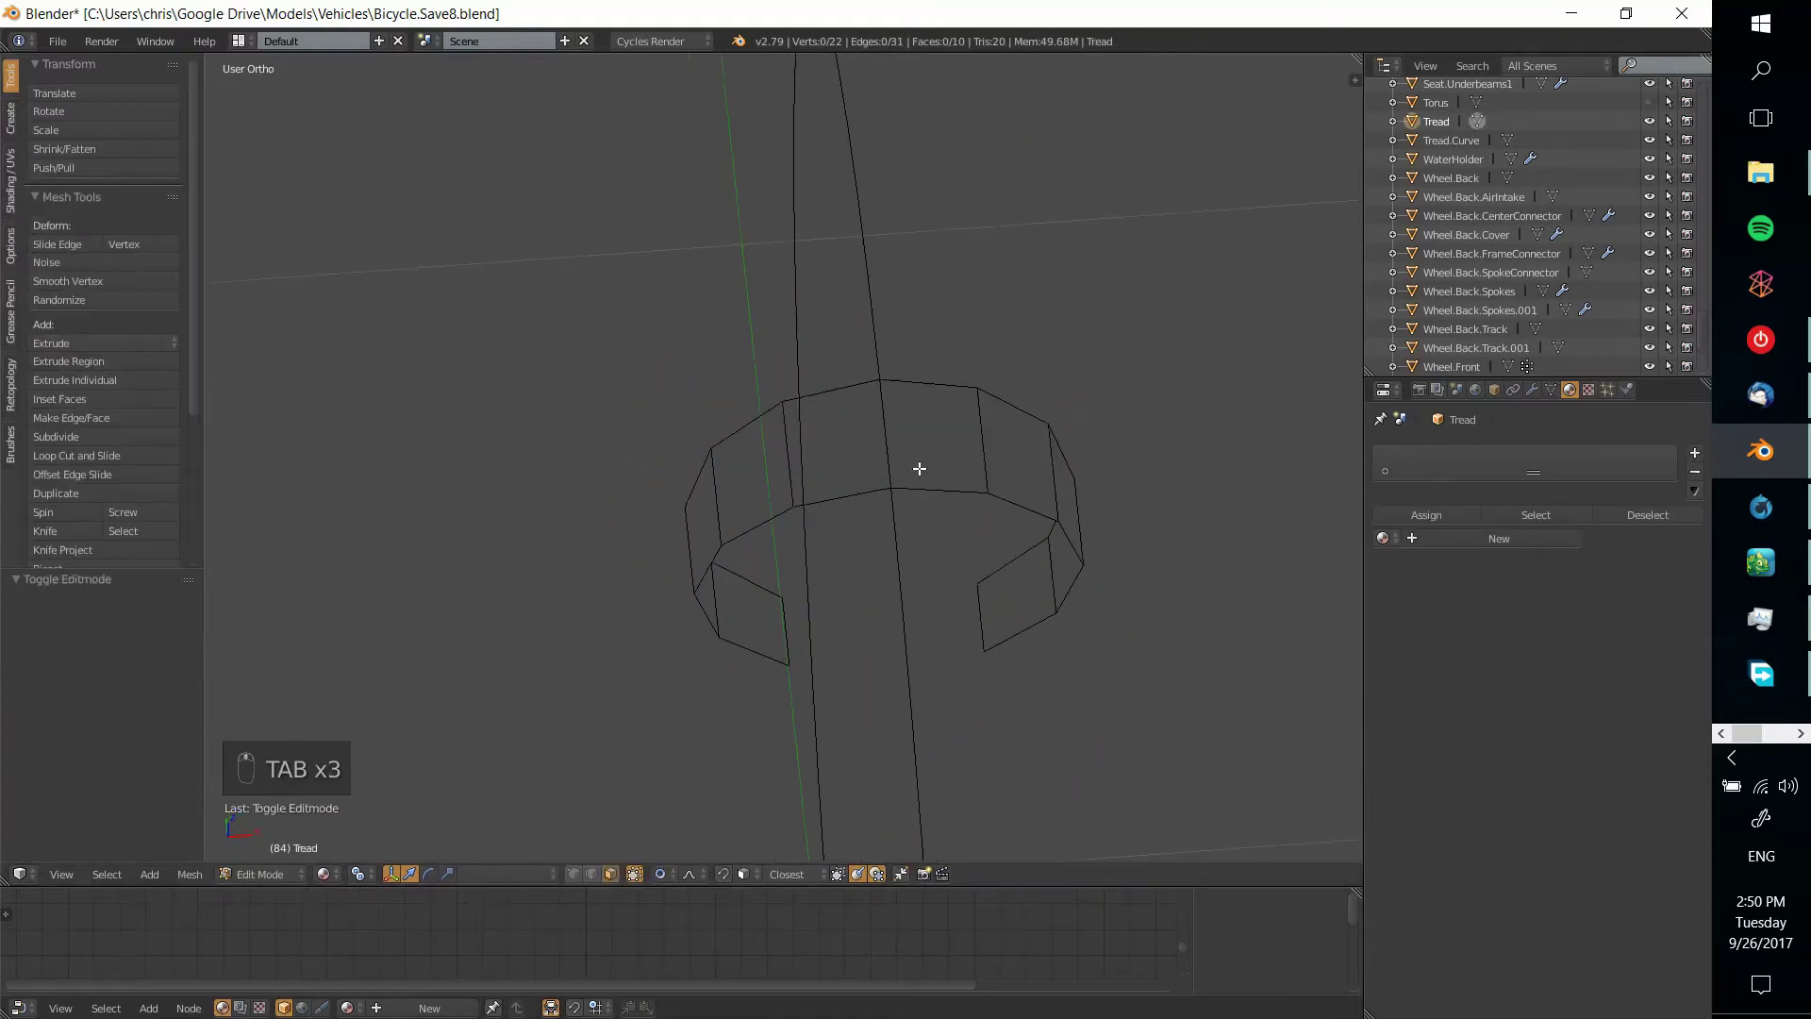
{"action": "key", "text": "KP_7"}
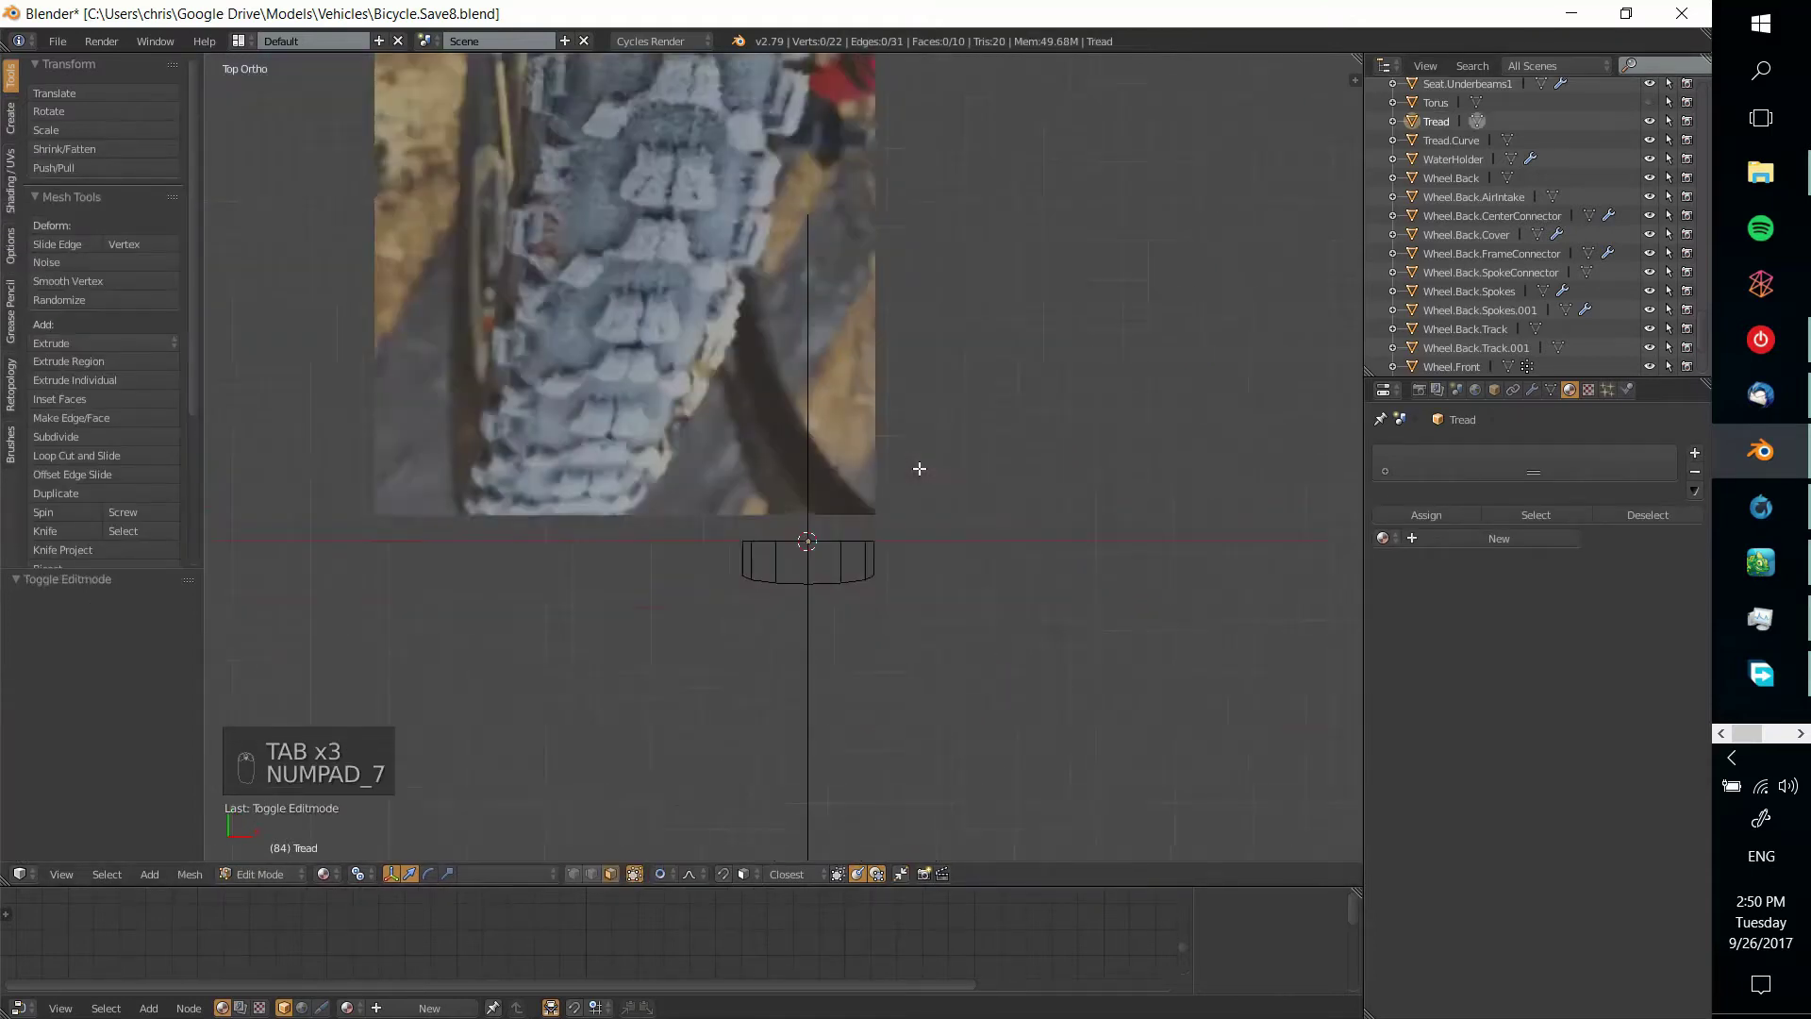
{"action": "key", "text": "Tab"}
{"action": "middle_click_drag", "start_coordinate": [855, 329], "coordinate": [885, 479], "text": "shift"}
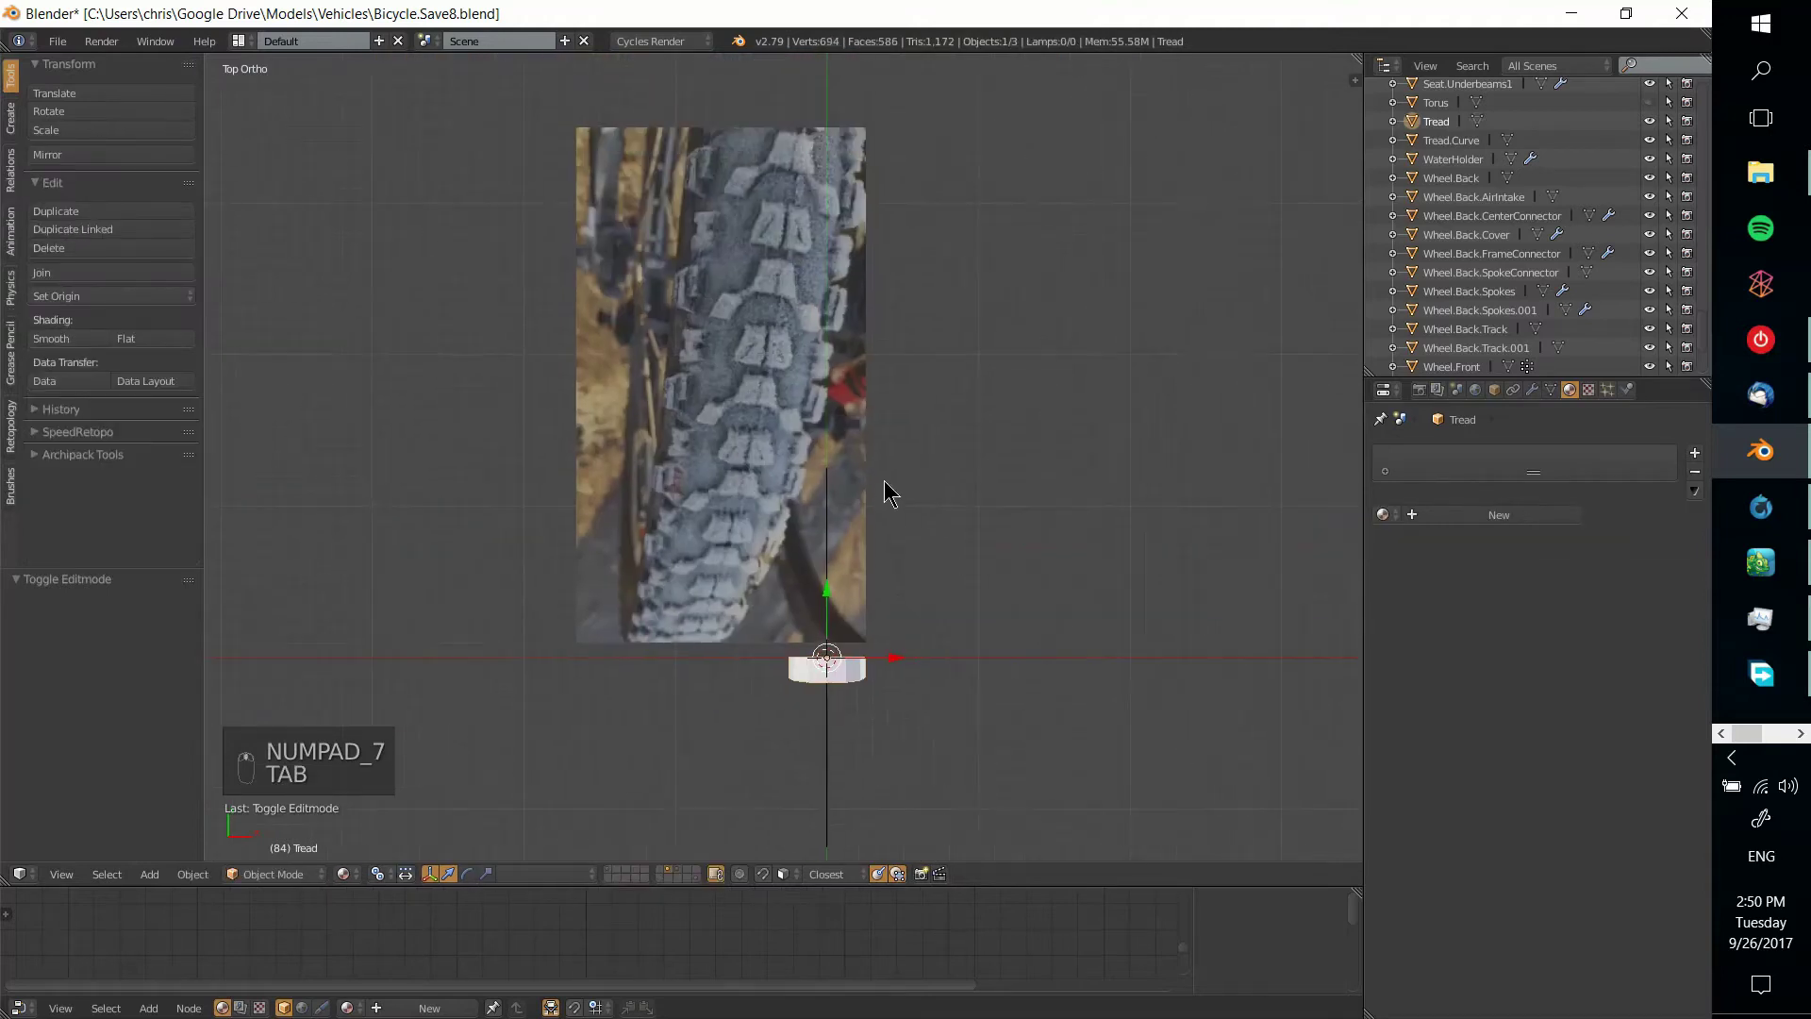
{"action": "middle_click_drag", "start_coordinate": [735, 586], "coordinate": [752, 539], "text": "shift"}
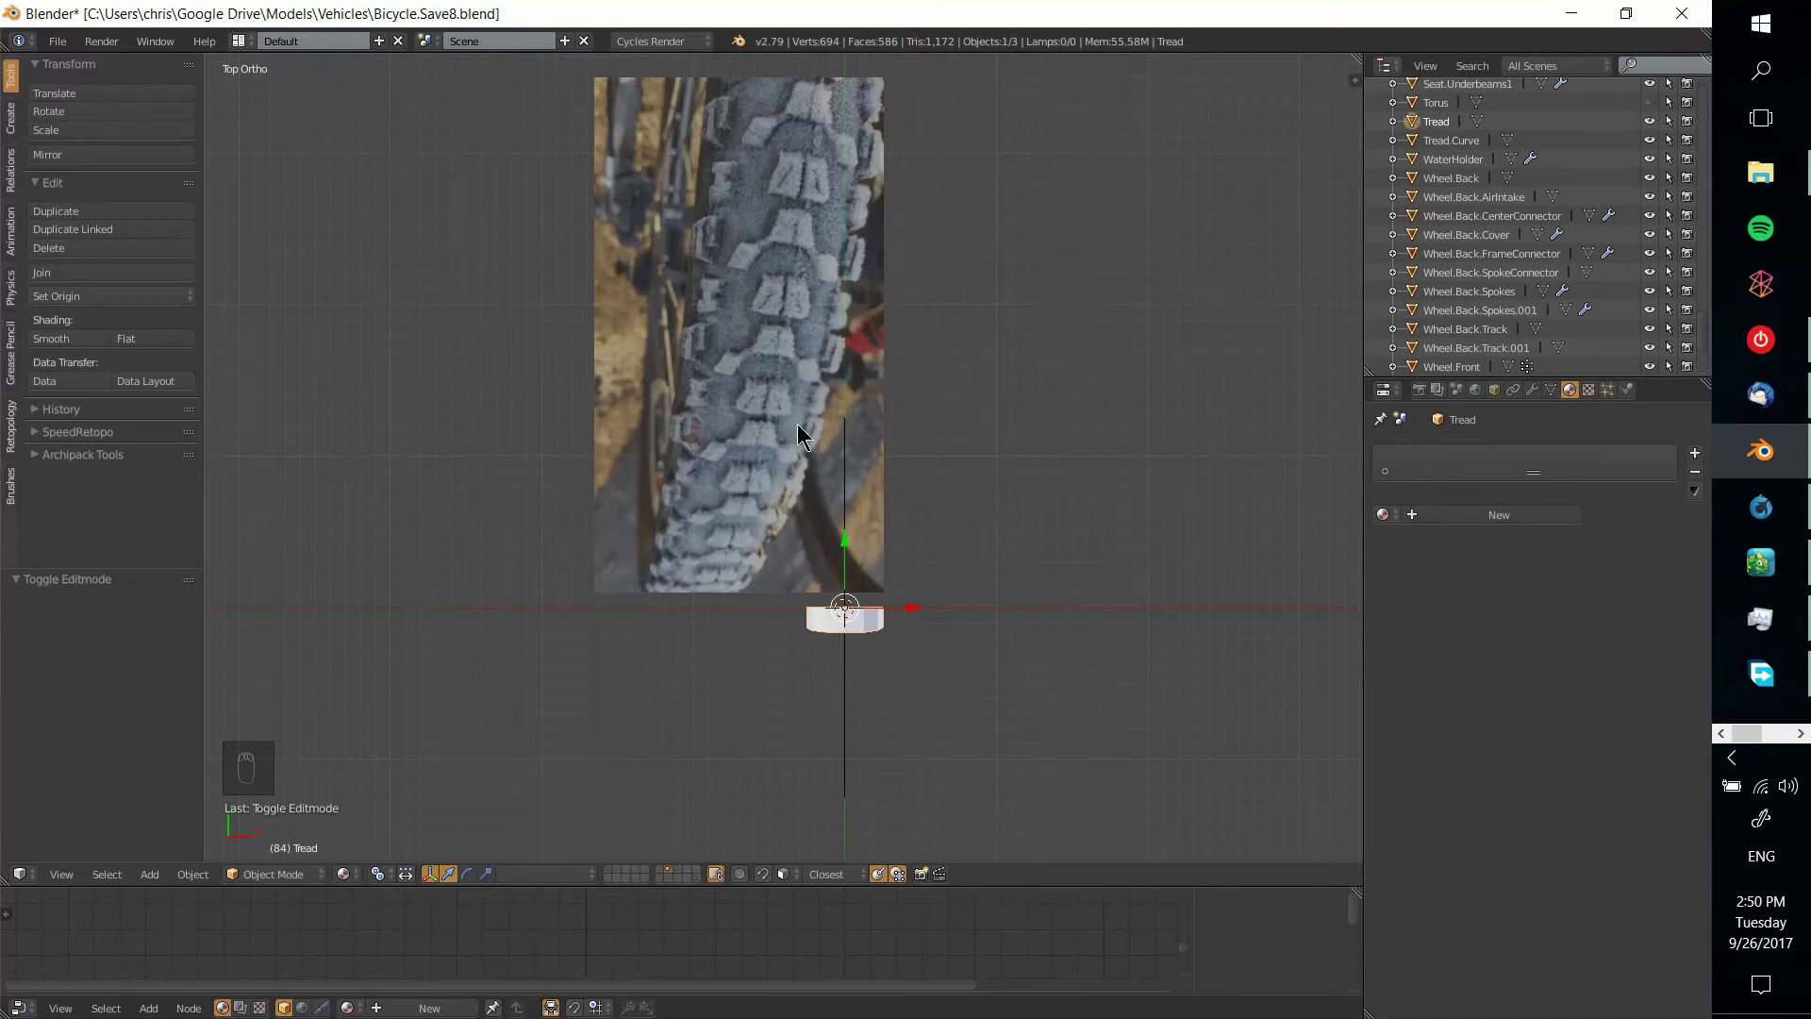
Show the background image settings and locate the entry for bike-2599091_1920.jpg, keeping the viewport in top view
{"action": "key", "text": "n"}
{"action": "scroll", "coordinate": [1259, 434], "scroll_direction": "down", "scroll_amount": 5}
{"action": "scroll", "coordinate": [1255, 427], "scroll_direction": "up", "scroll_amount": 5}
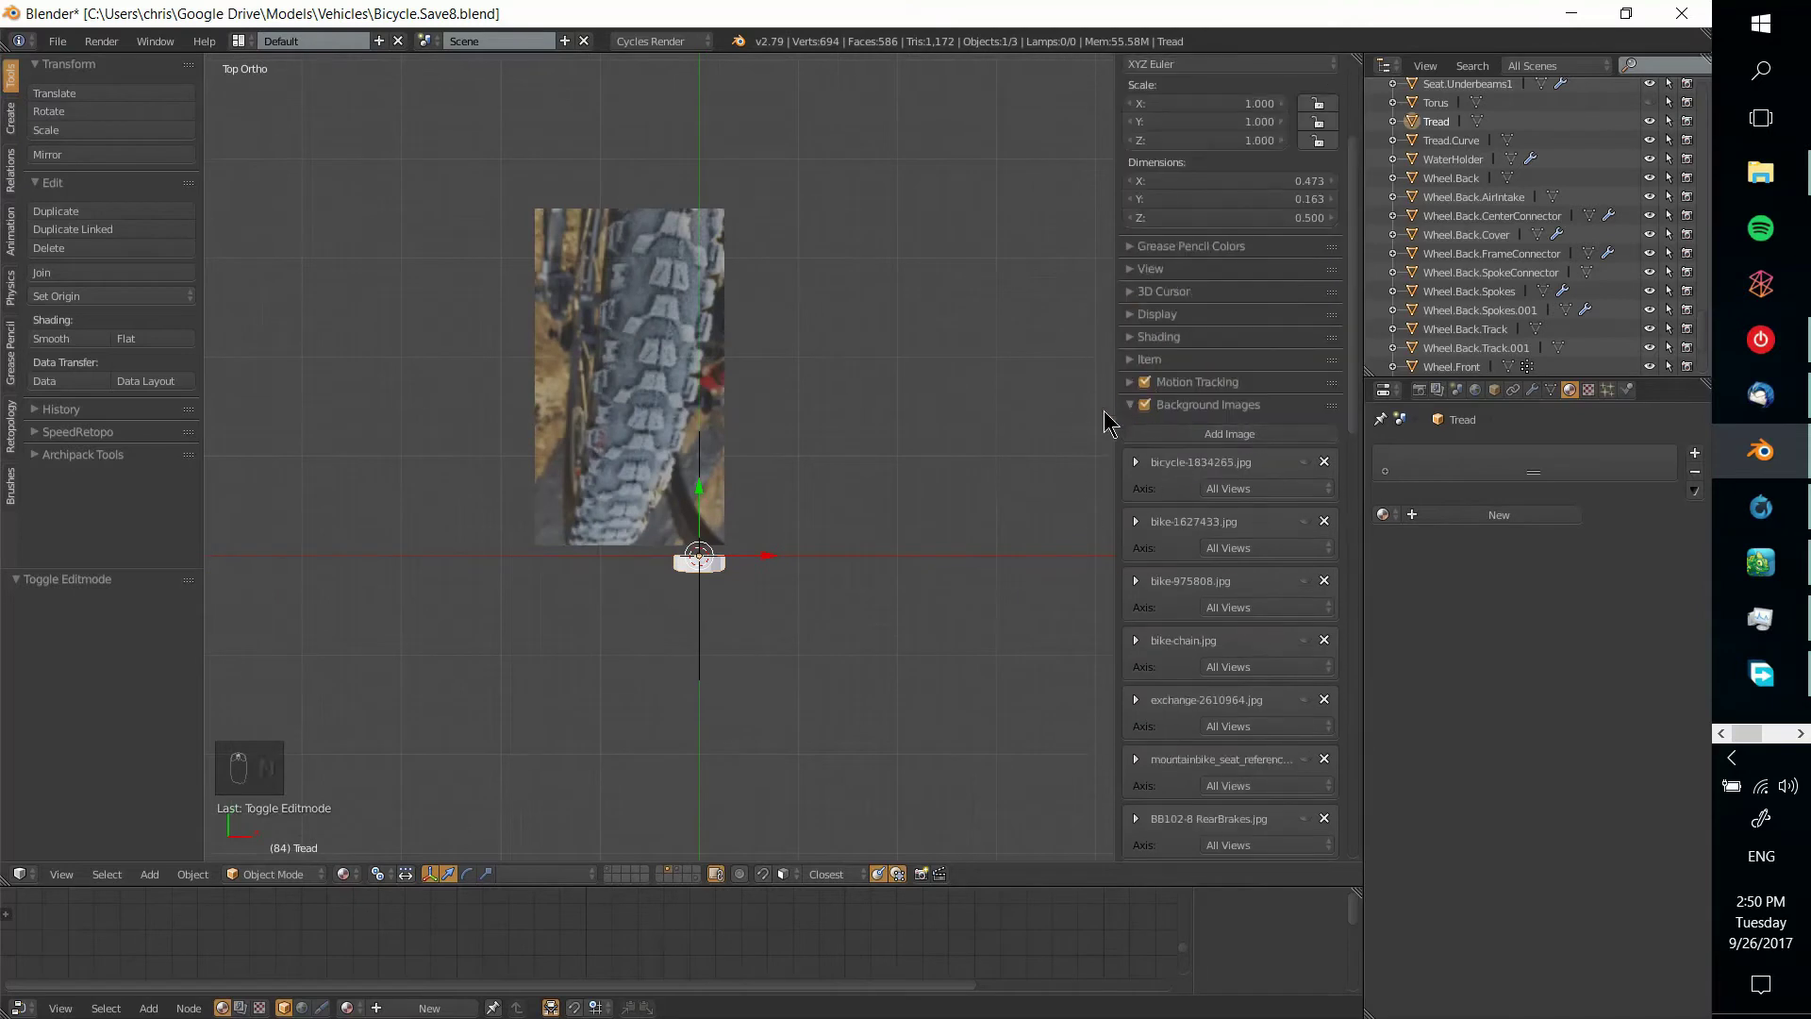
{"action": "scroll", "coordinate": [1275, 243], "scroll_direction": "up", "scroll_amount": 5}
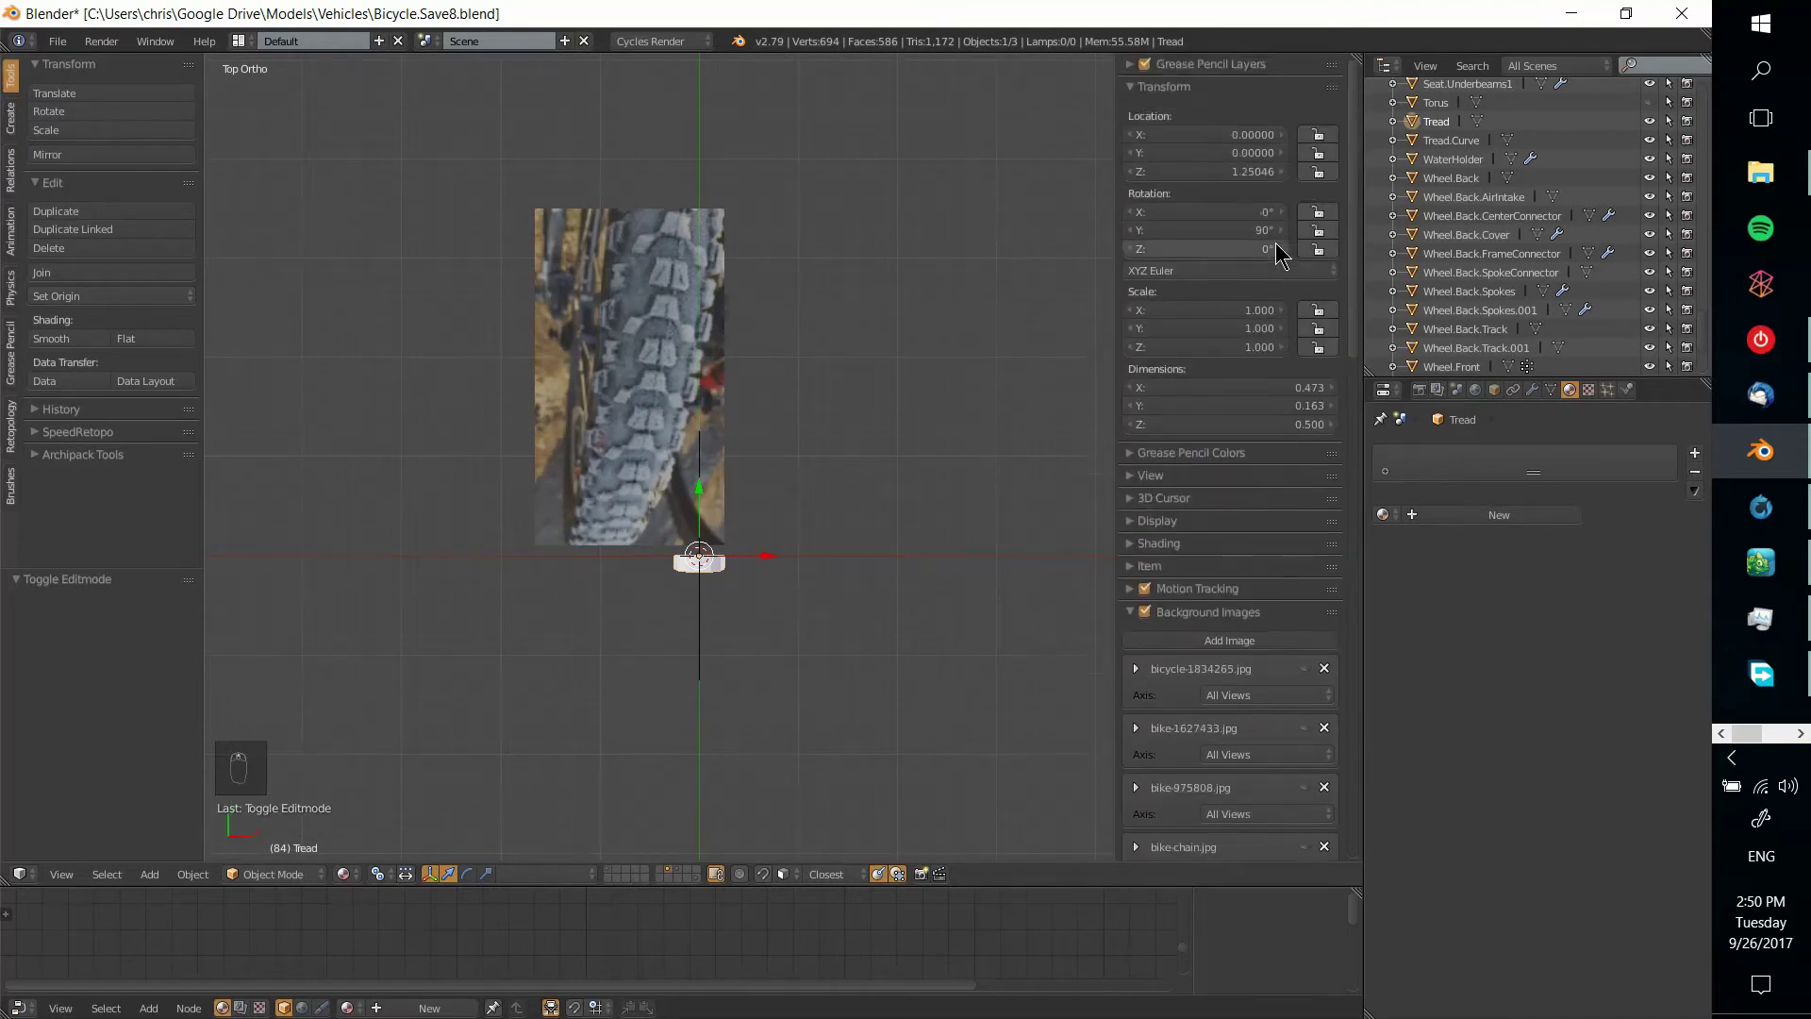
{"action": "left_click_drag", "start_coordinate": [1351, 195], "coordinate": [1362, 545]}
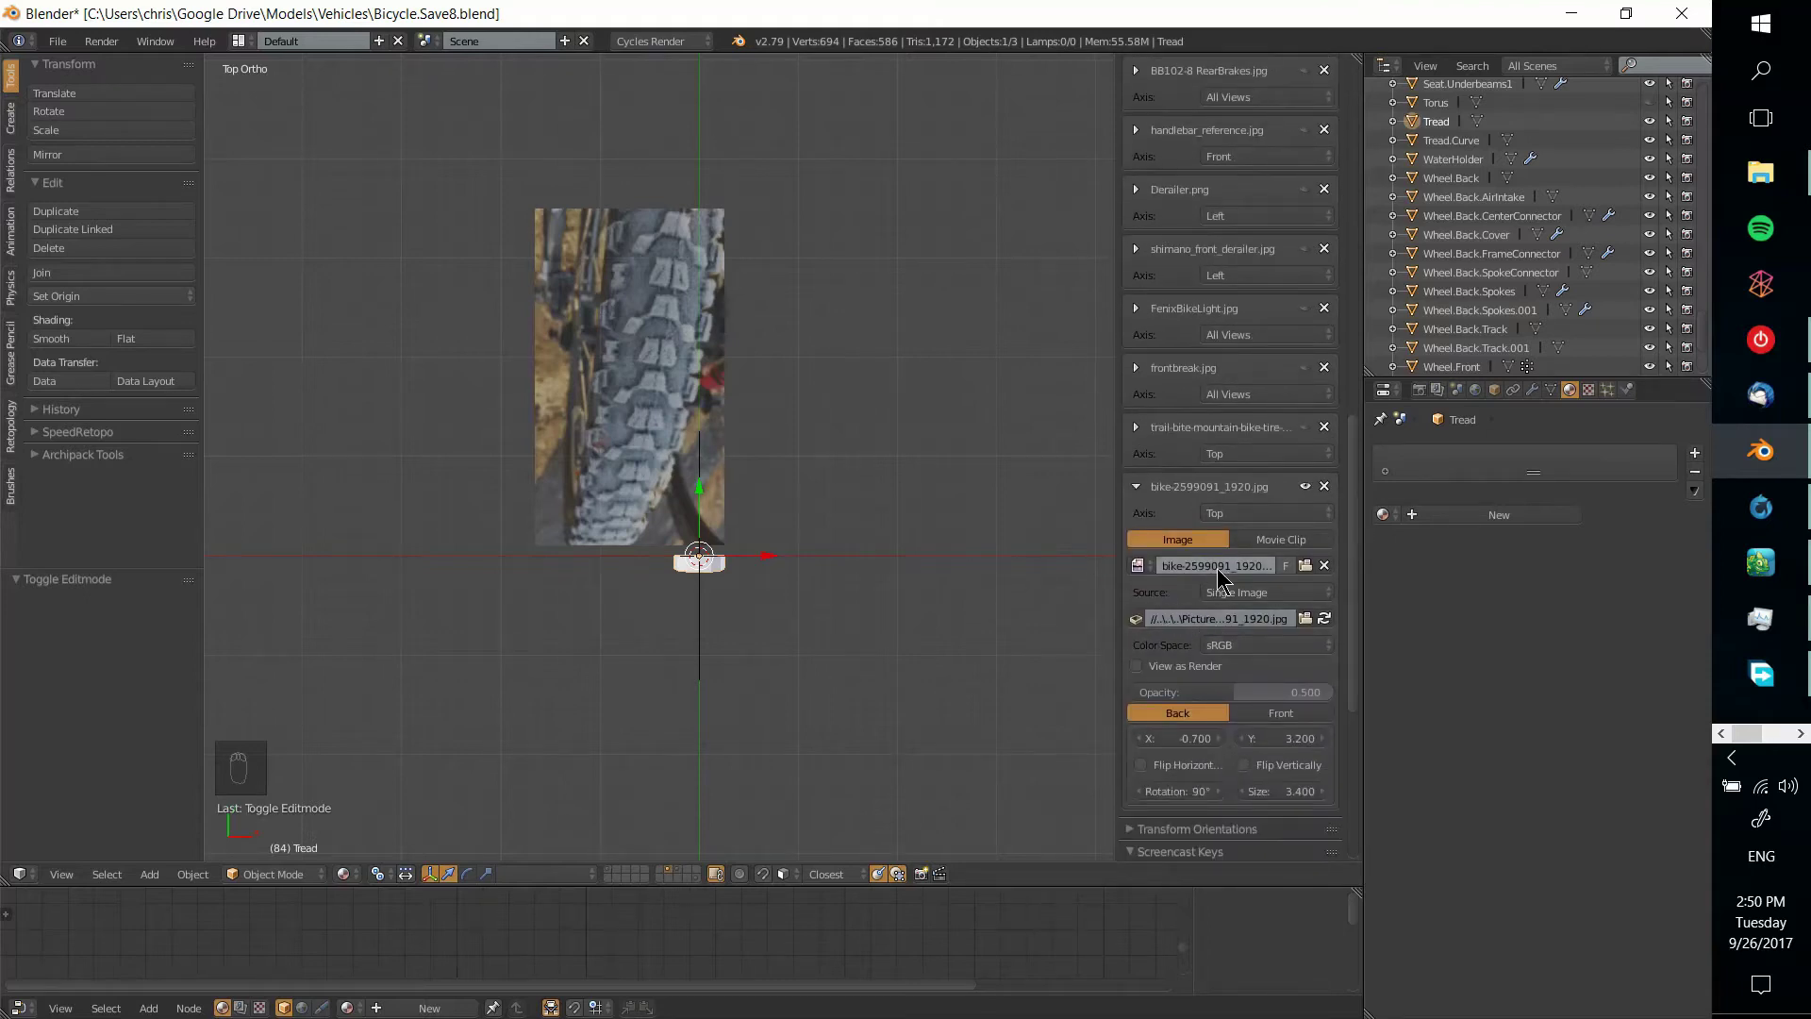
{"action": "scroll", "coordinate": [1344, 646], "scroll_direction": "down", "scroll_amount": 2}
{"action": "scroll", "coordinate": [971, 675], "scroll_direction": "up", "scroll_amount": 6}
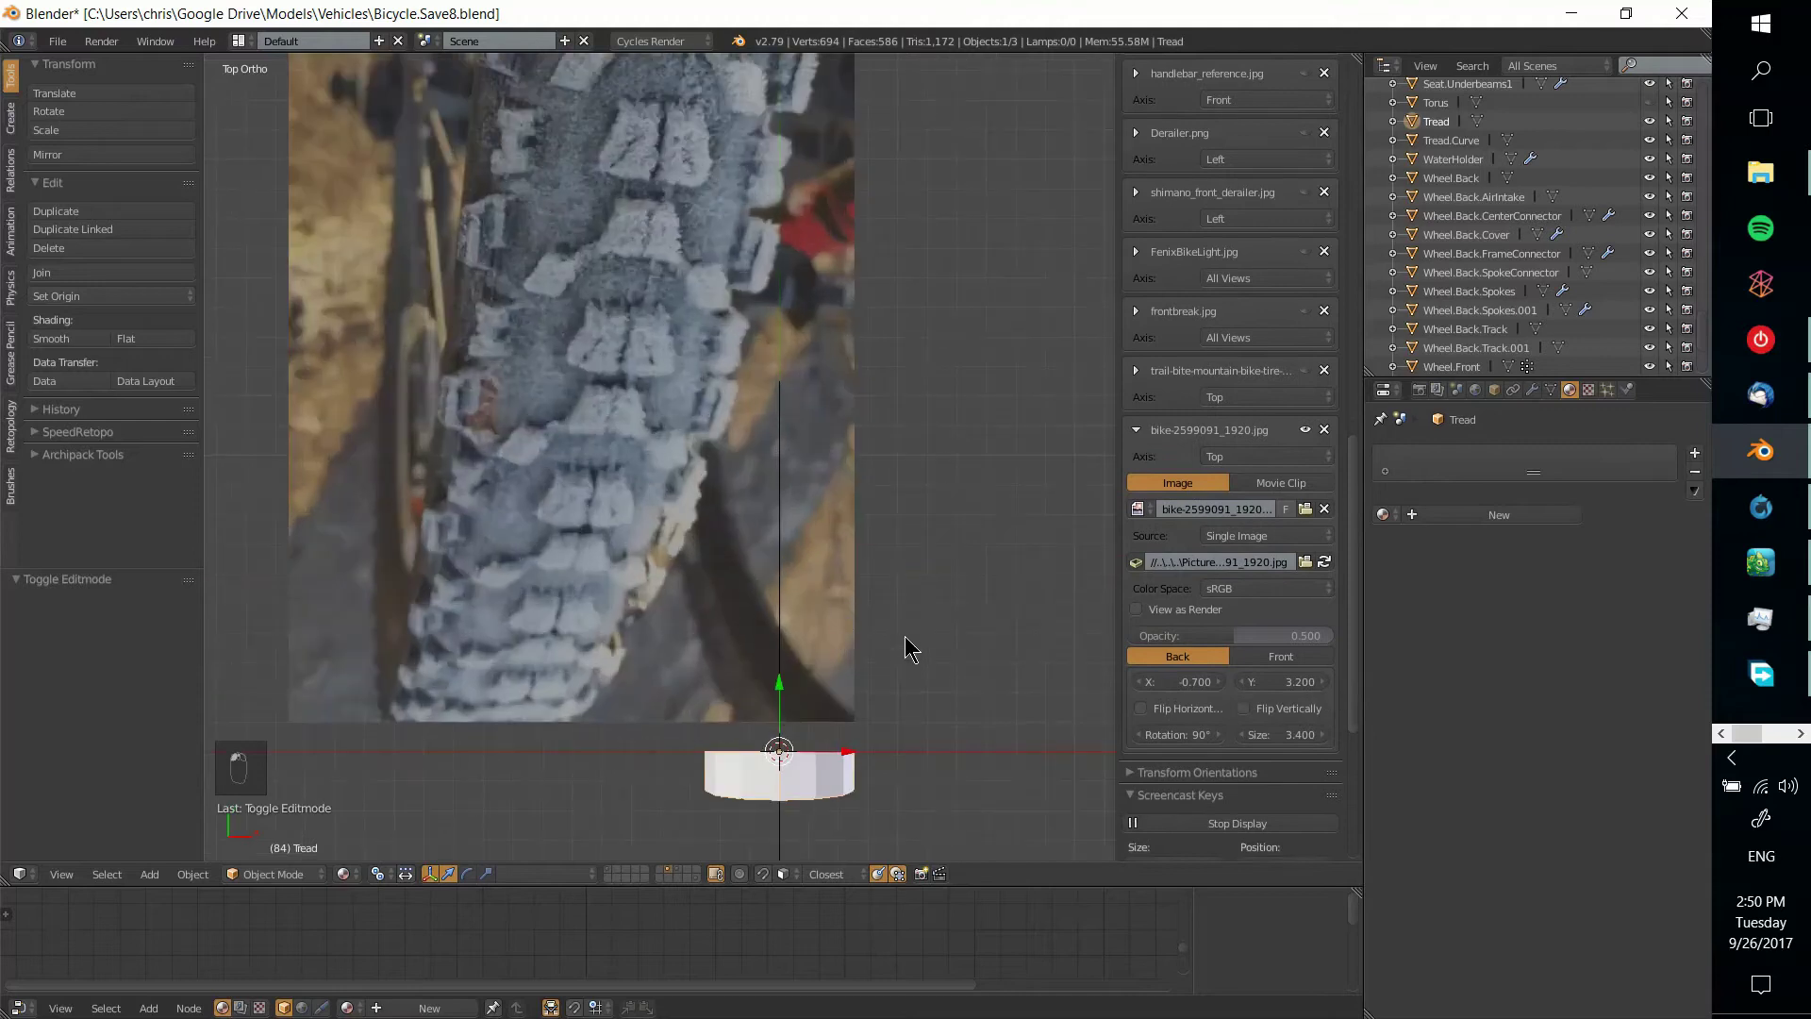
{"action": "middle_click_drag", "start_coordinate": [893, 591], "coordinate": [1080, 573]}
{"action": "key", "text": "KP_7"}
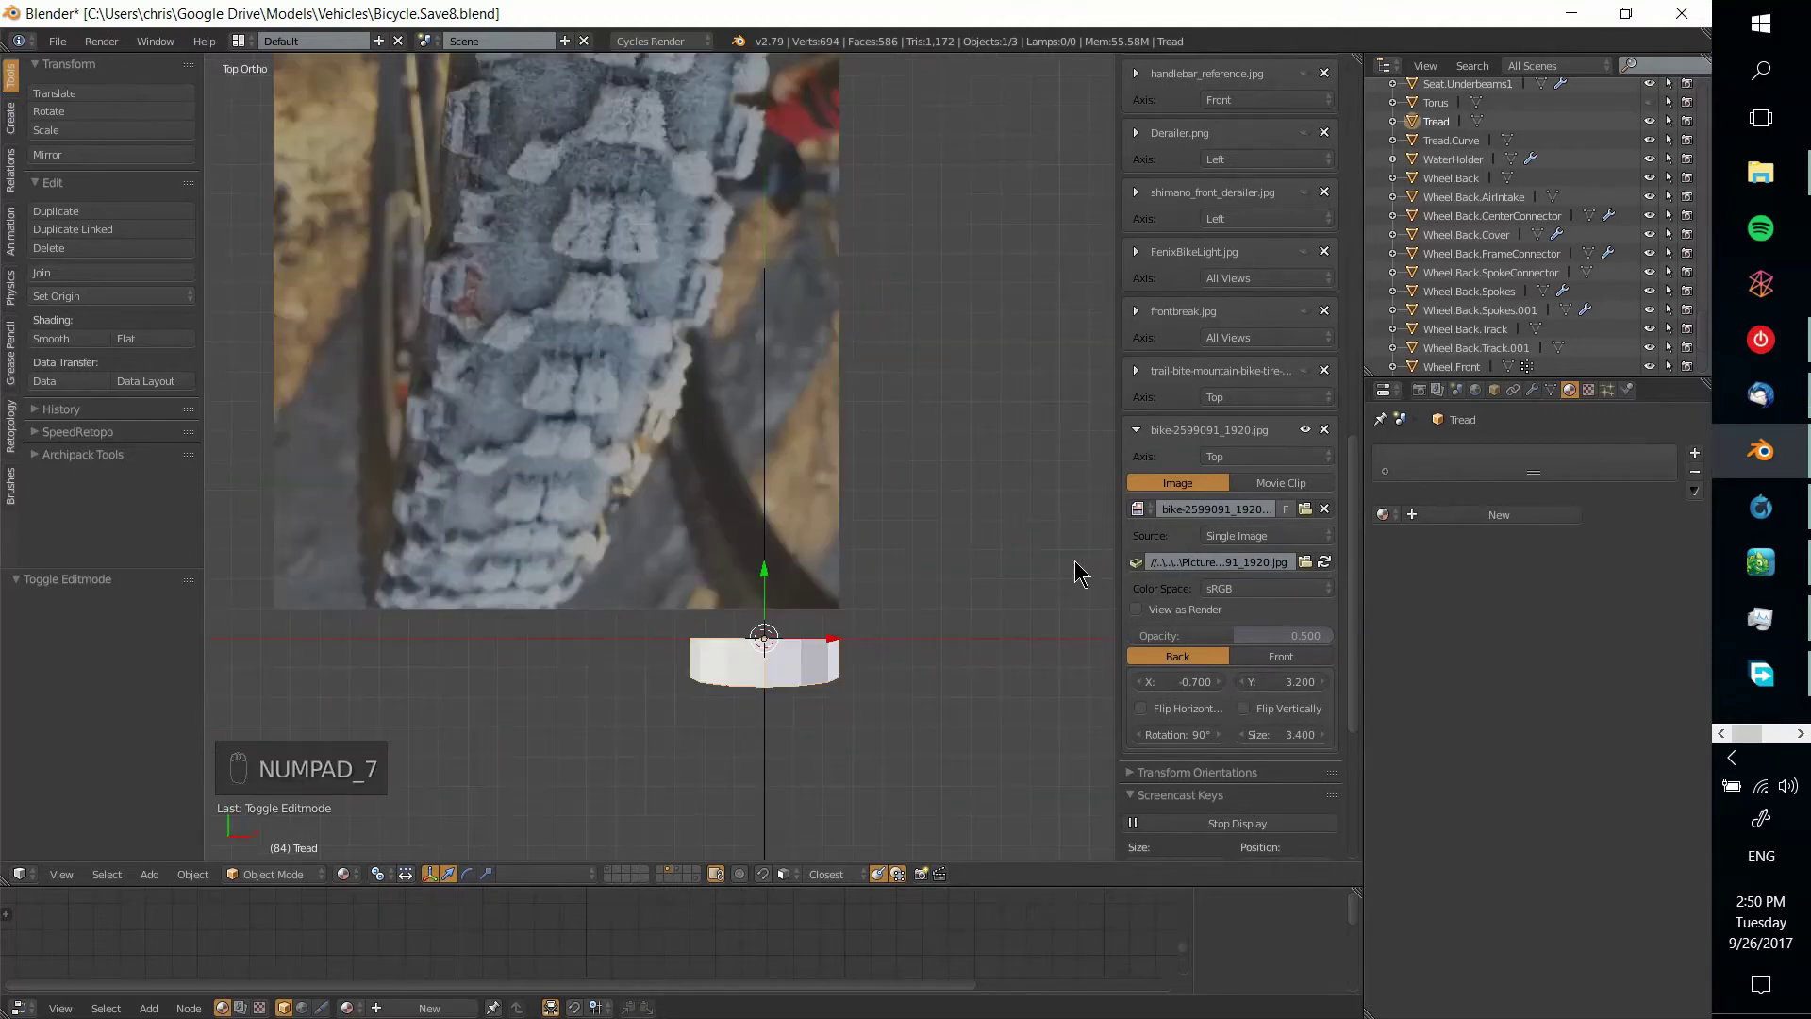
Try the tire reference image at rotations of 0° and 180°
{"action": "scroll", "coordinate": [1043, 575], "scroll_direction": "down", "scroll_amount": 2}
{"action": "left_click", "coordinate": [1205, 738]}
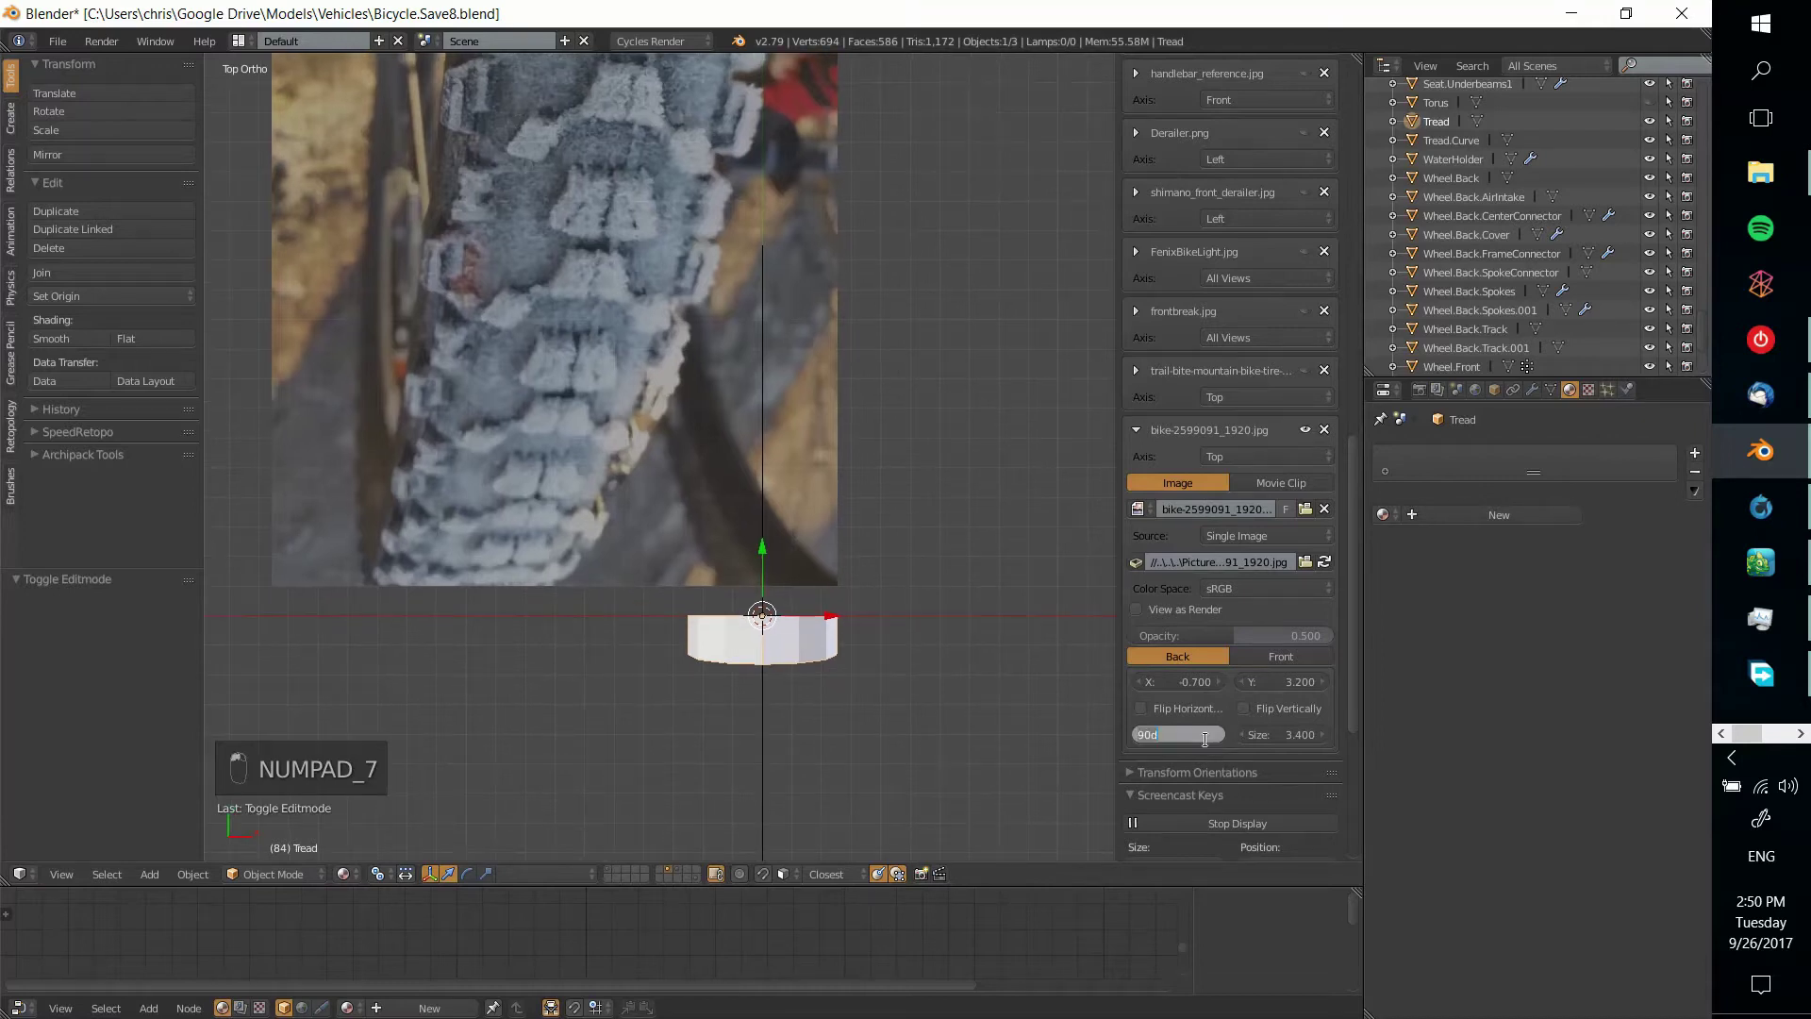
{"action": "type", "text": "0"}
{"action": "key", "text": "Return"}
{"action": "scroll", "coordinate": [1205, 740], "scroll_direction": "down", "scroll_amount": 2}
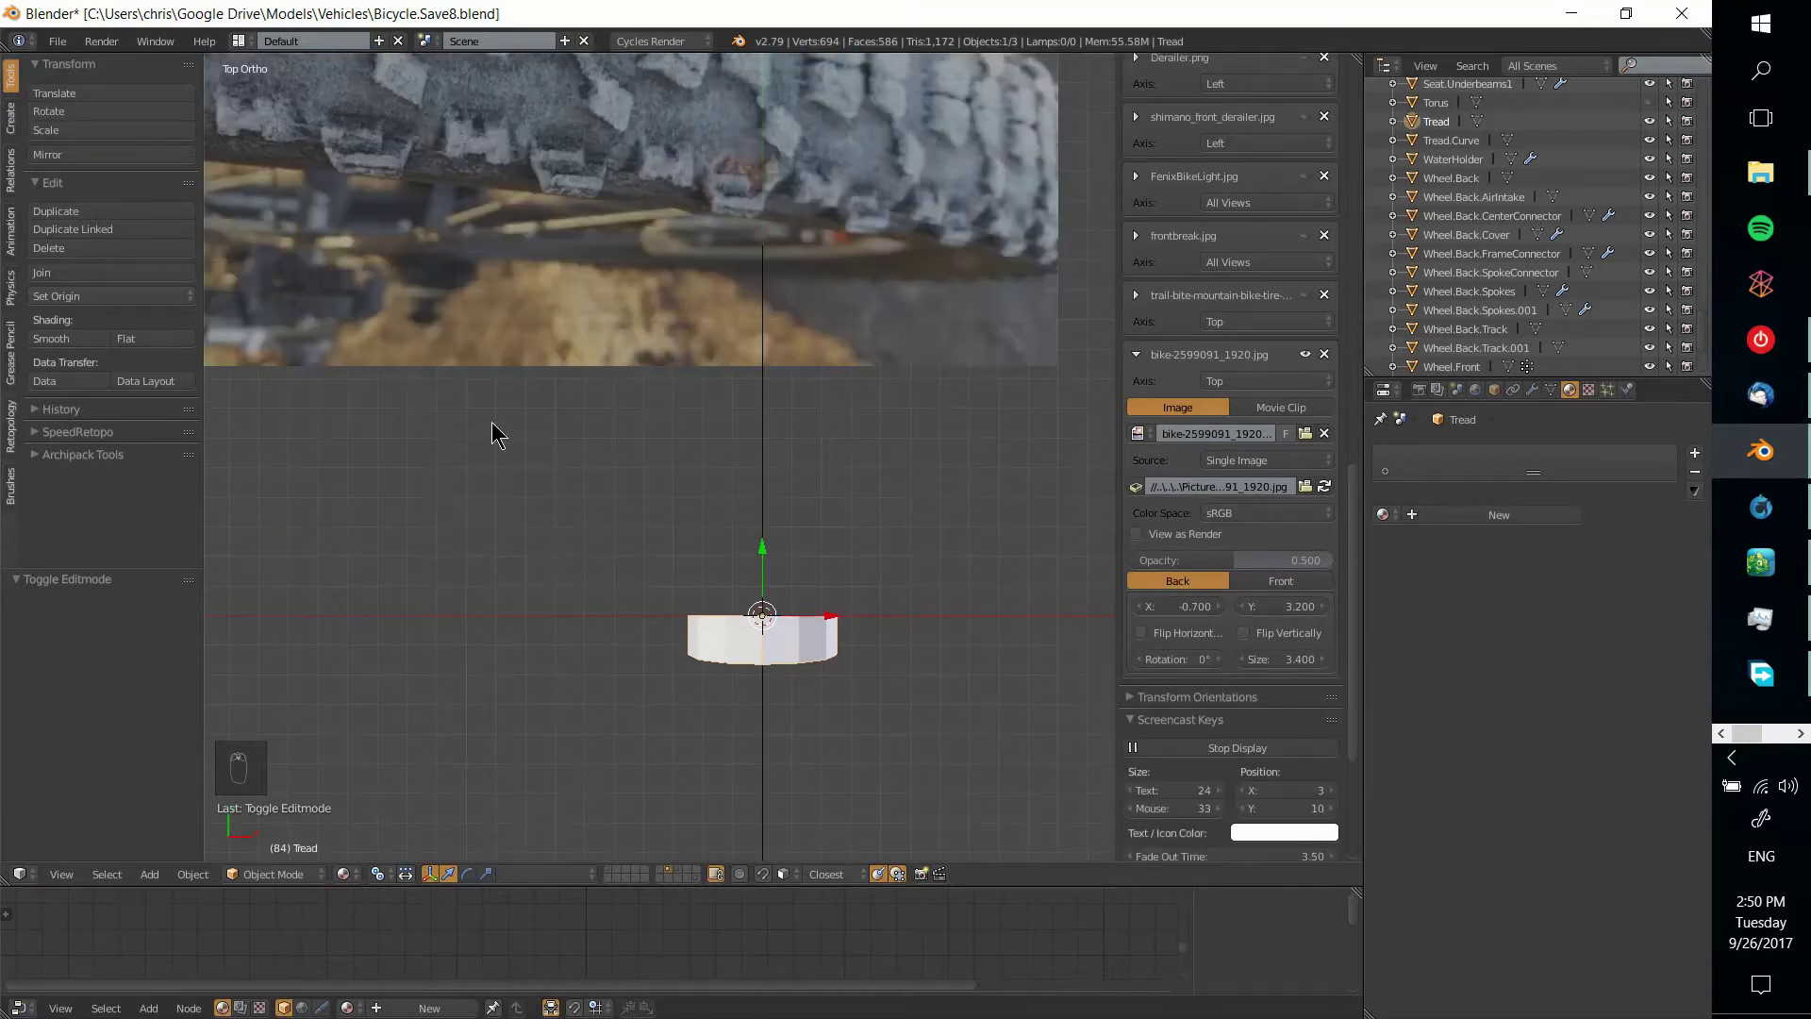
{"action": "scroll", "coordinate": [543, 405], "scroll_direction": "down", "scroll_amount": 2}
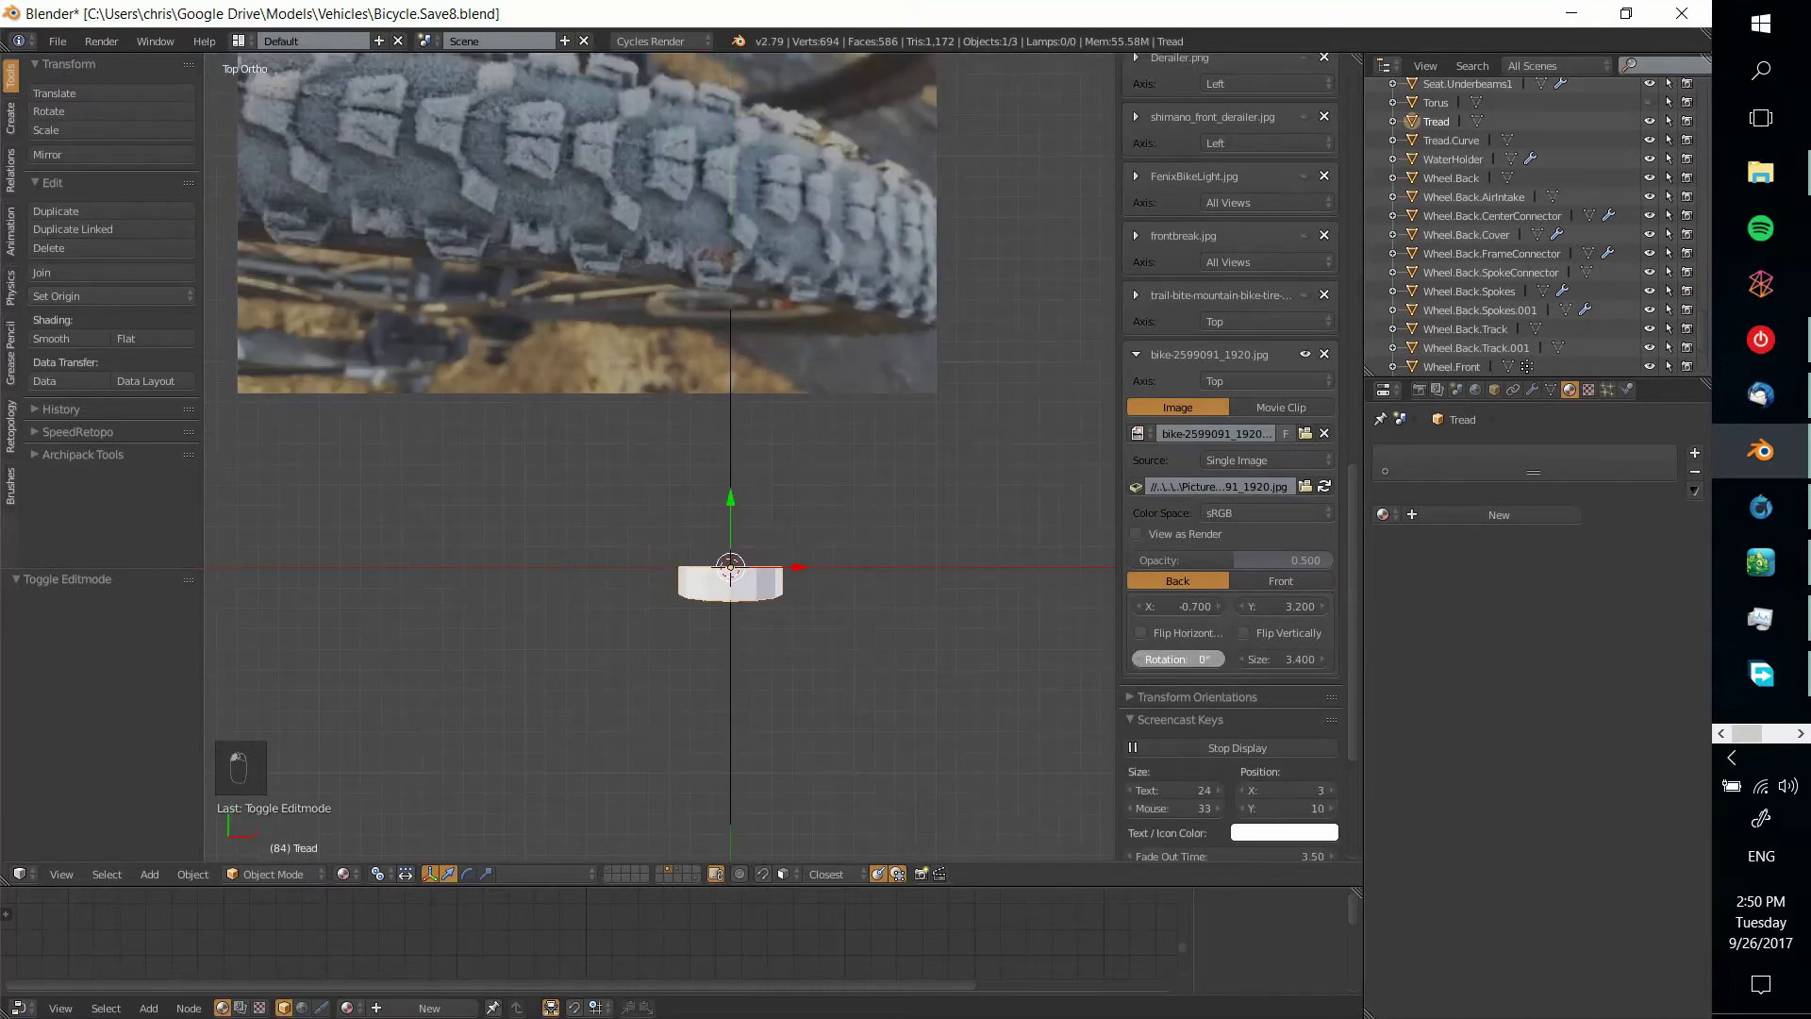
{"action": "left_click", "coordinate": [1188, 649]}
{"action": "type", "text": "180"}
{"action": "key", "text": "Return"}
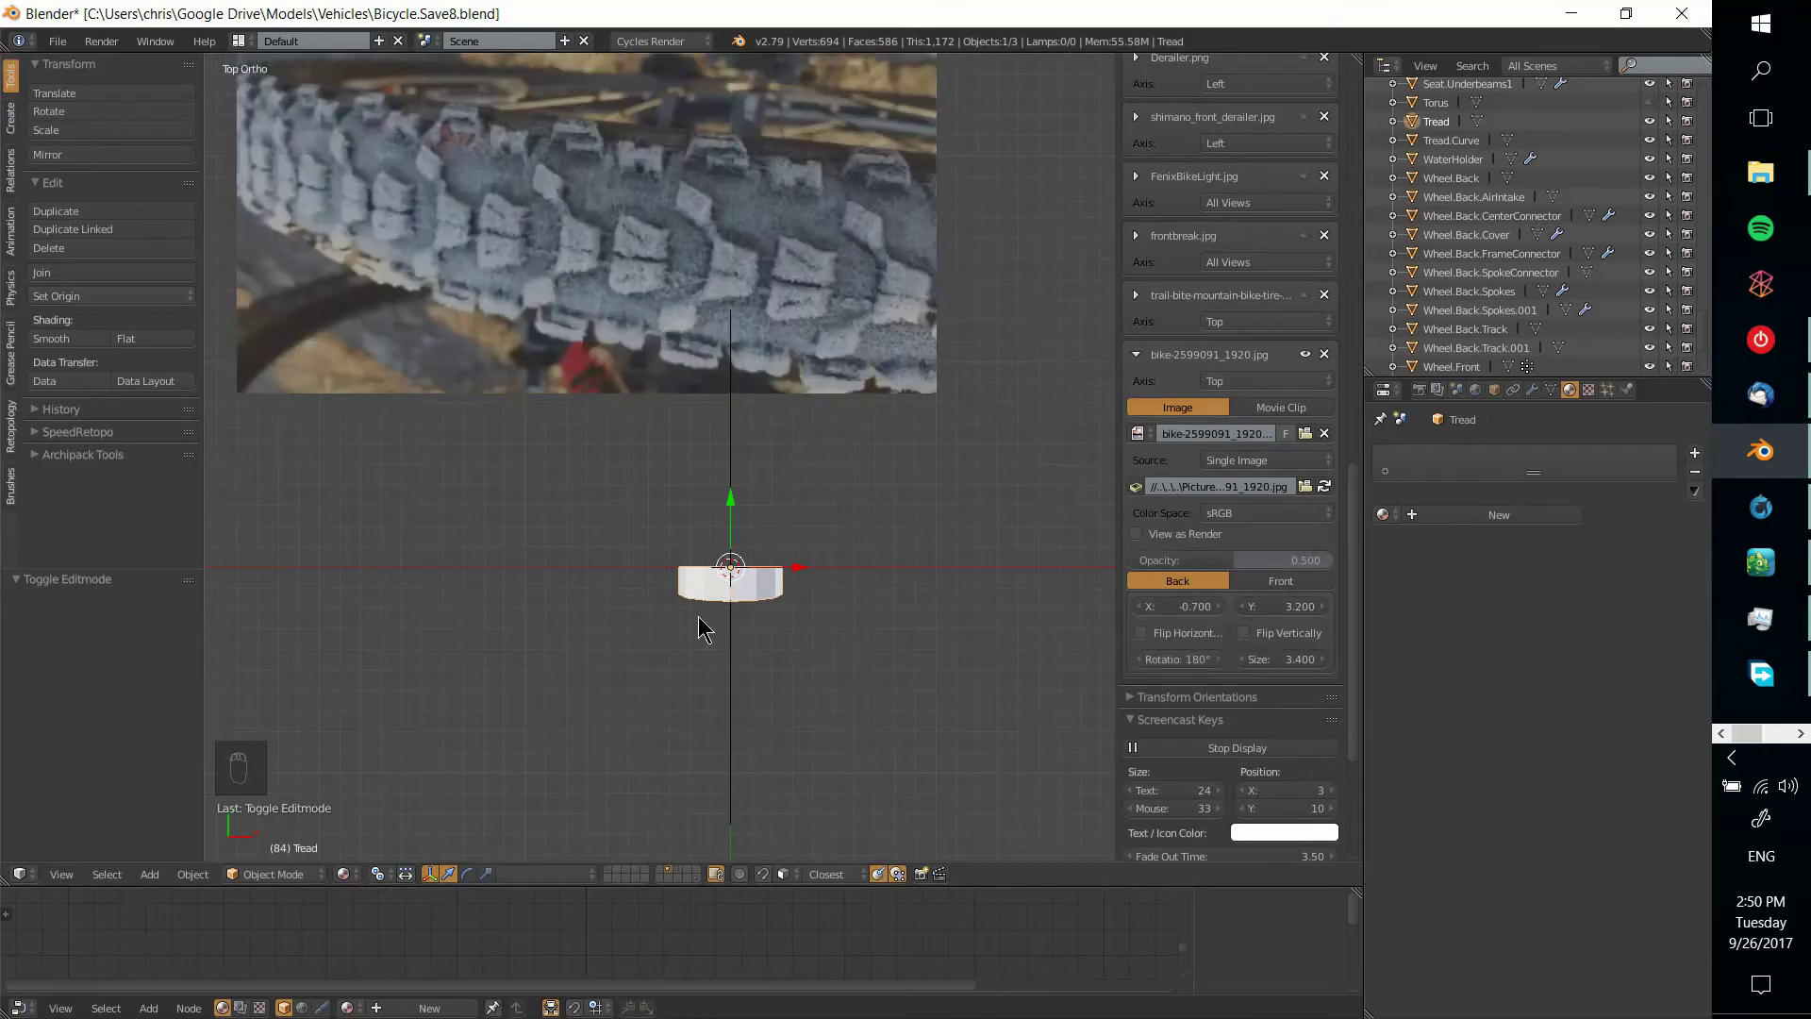
Offset the tire reference image to X -0.400 and Y 0.800 so it lies behind the tread strip
{"action": "middle_click_drag", "start_coordinate": [745, 636], "coordinate": [876, 573], "text": "shift"}
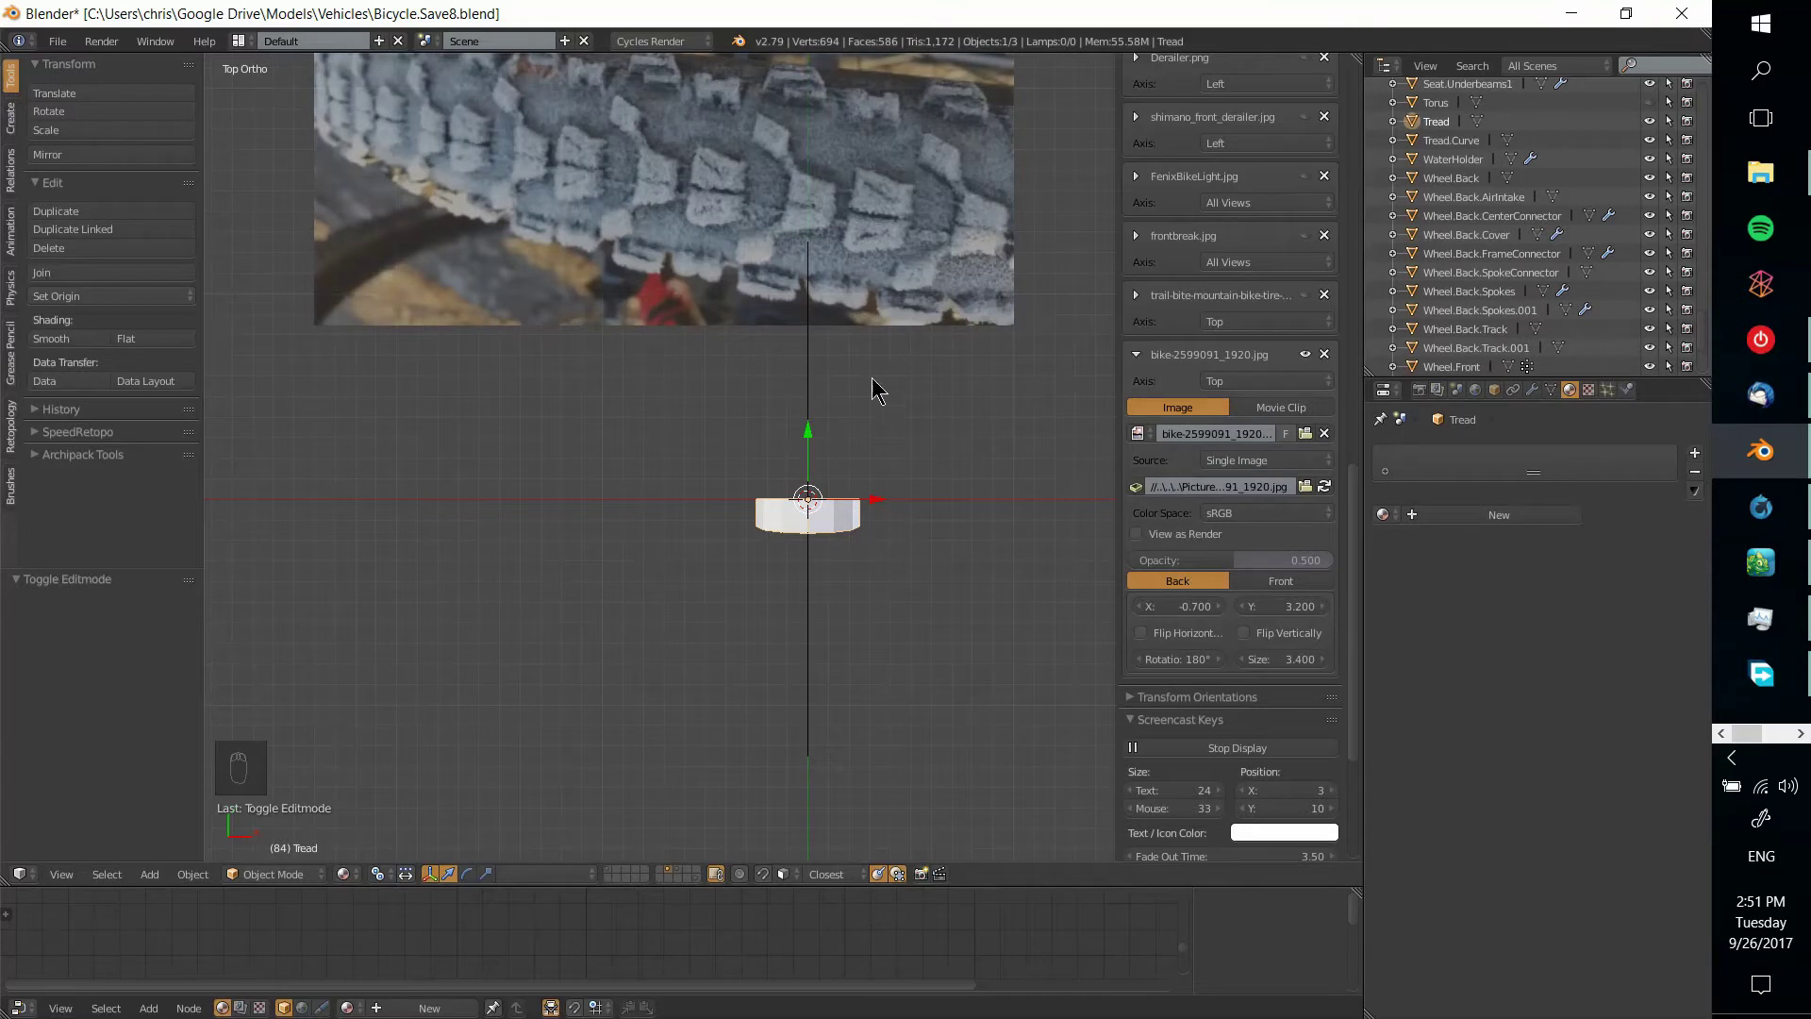
{"action": "left_click", "coordinate": [1136, 610]}
{"action": "left_click", "coordinate": [1136, 610]}
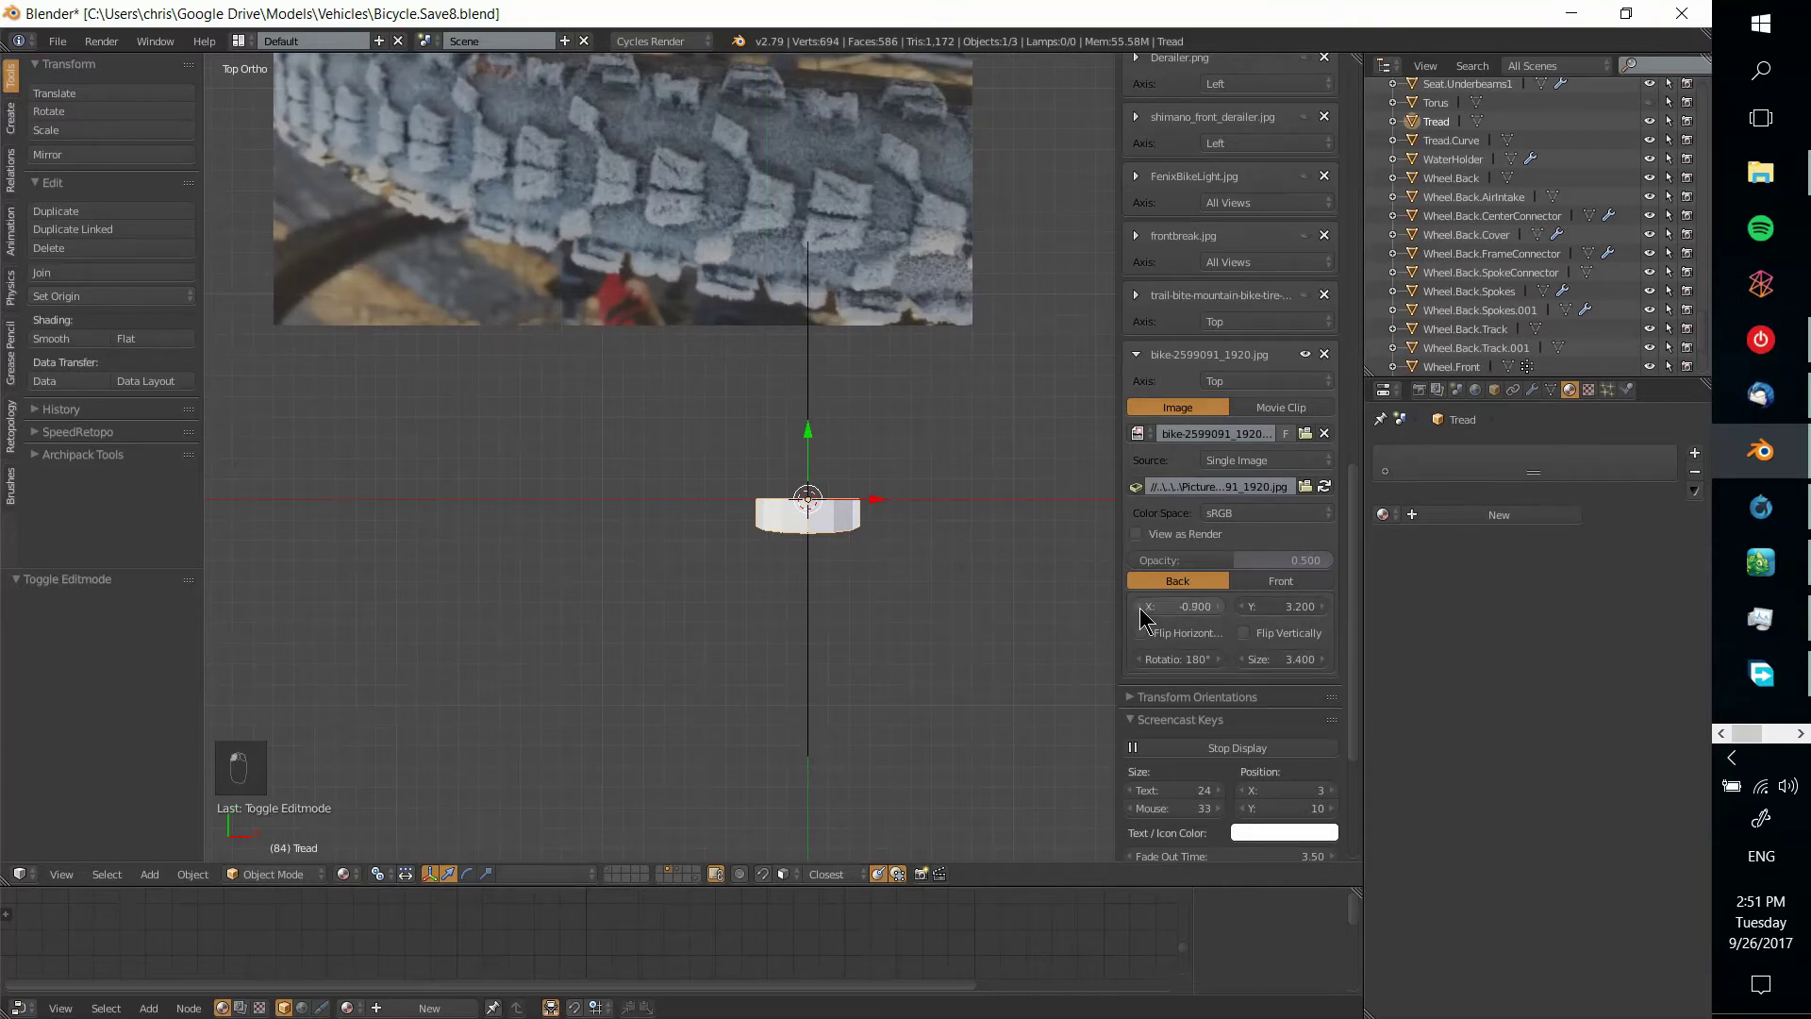
{"action": "left_click", "coordinate": [1221, 611]}
{"action": "left_click", "coordinate": [1223, 610]}
{"action": "left_click", "coordinate": [1223, 611]}
{"action": "left_click", "coordinate": [1224, 610]}
{"action": "left_click", "coordinate": [1223, 610]}
{"action": "left_click", "coordinate": [1224, 611]}
{"action": "left_click", "coordinate": [1224, 610]}
{"action": "left_click", "coordinate": [1247, 611]}
{"action": "left_click", "coordinate": [1247, 611]}
{"action": "left_click", "coordinate": [1247, 611]}
{"action": "left_click", "coordinate": [1247, 612]}
{"action": "left_click", "coordinate": [1247, 611]}
{"action": "left_click", "coordinate": [1247, 611]}
{"action": "left_click_drag", "start_coordinate": [1198, 606], "coordinate": [1250, 618]}
{"action": "left_click", "coordinate": [1247, 609]}
{"action": "left_click", "coordinate": [1247, 609]}
{"action": "left_click", "coordinate": [1247, 609]}
{"action": "left_click", "coordinate": [1247, 609]}
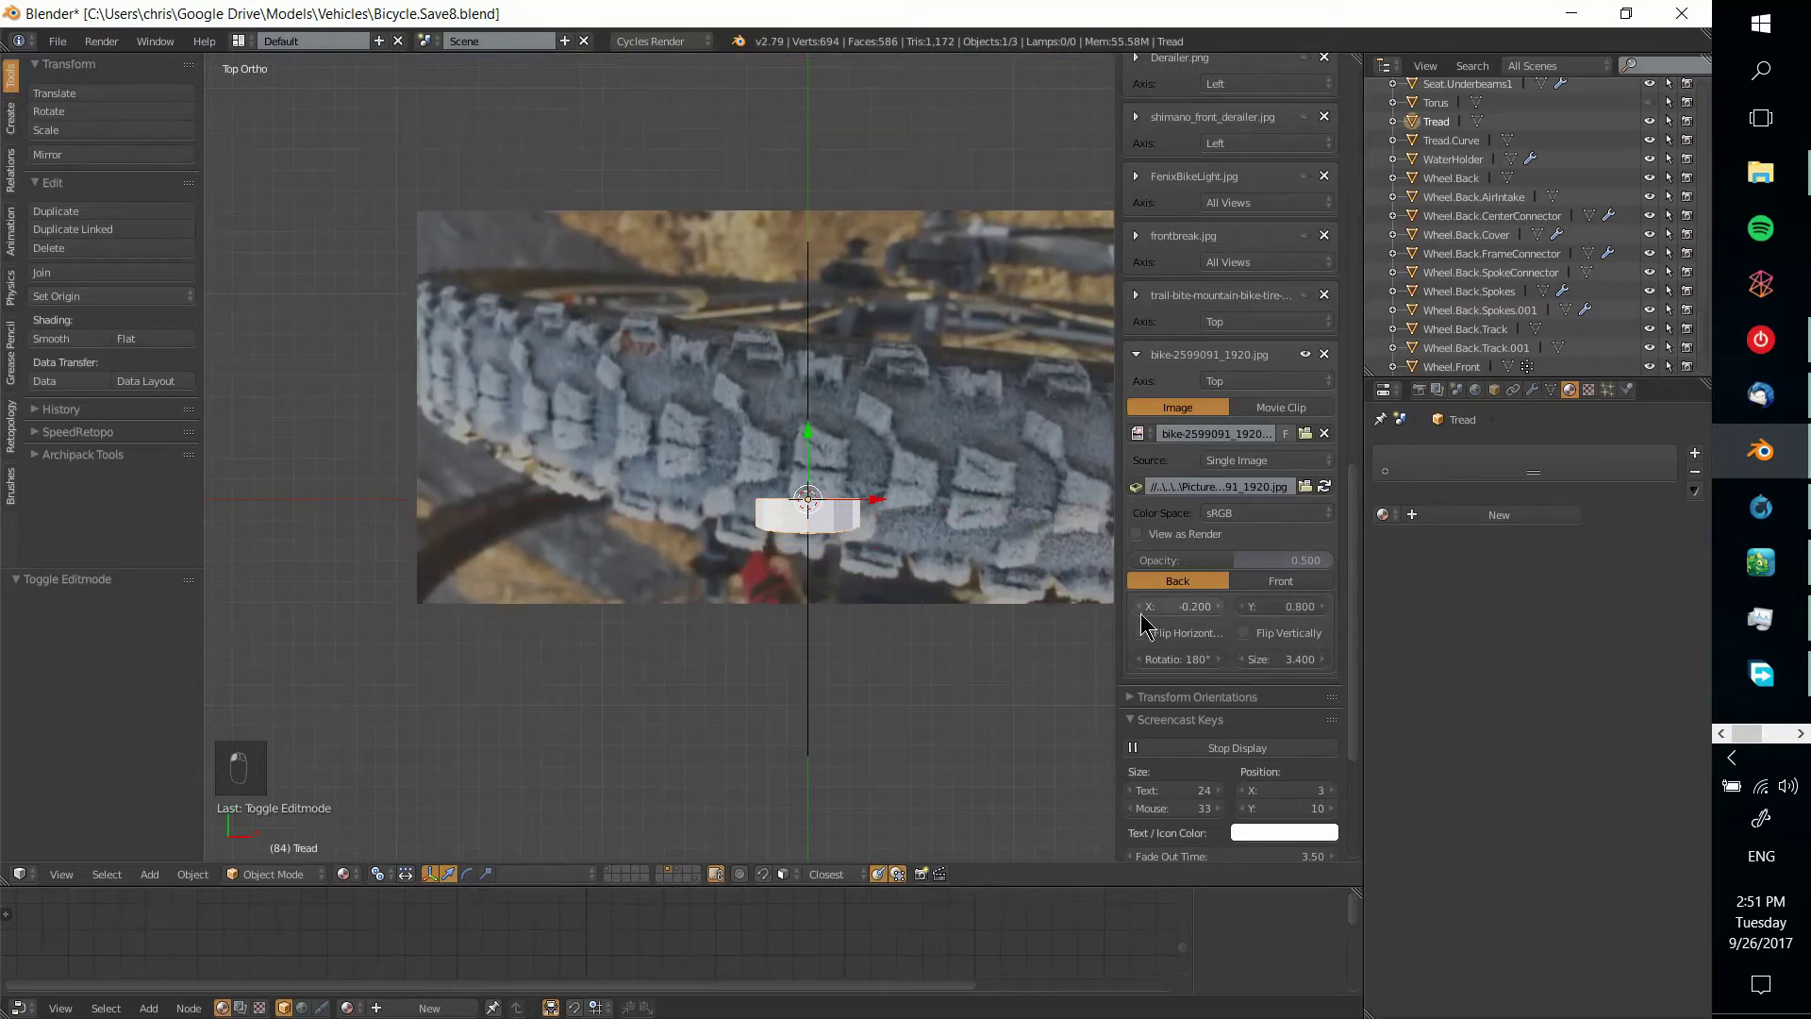
{"action": "left_click", "coordinate": [1137, 608]}
{"action": "left_click", "coordinate": [1136, 609]}
Set the tire reference image's rotation to 90°
{"action": "left_click", "coordinate": [1179, 658]}
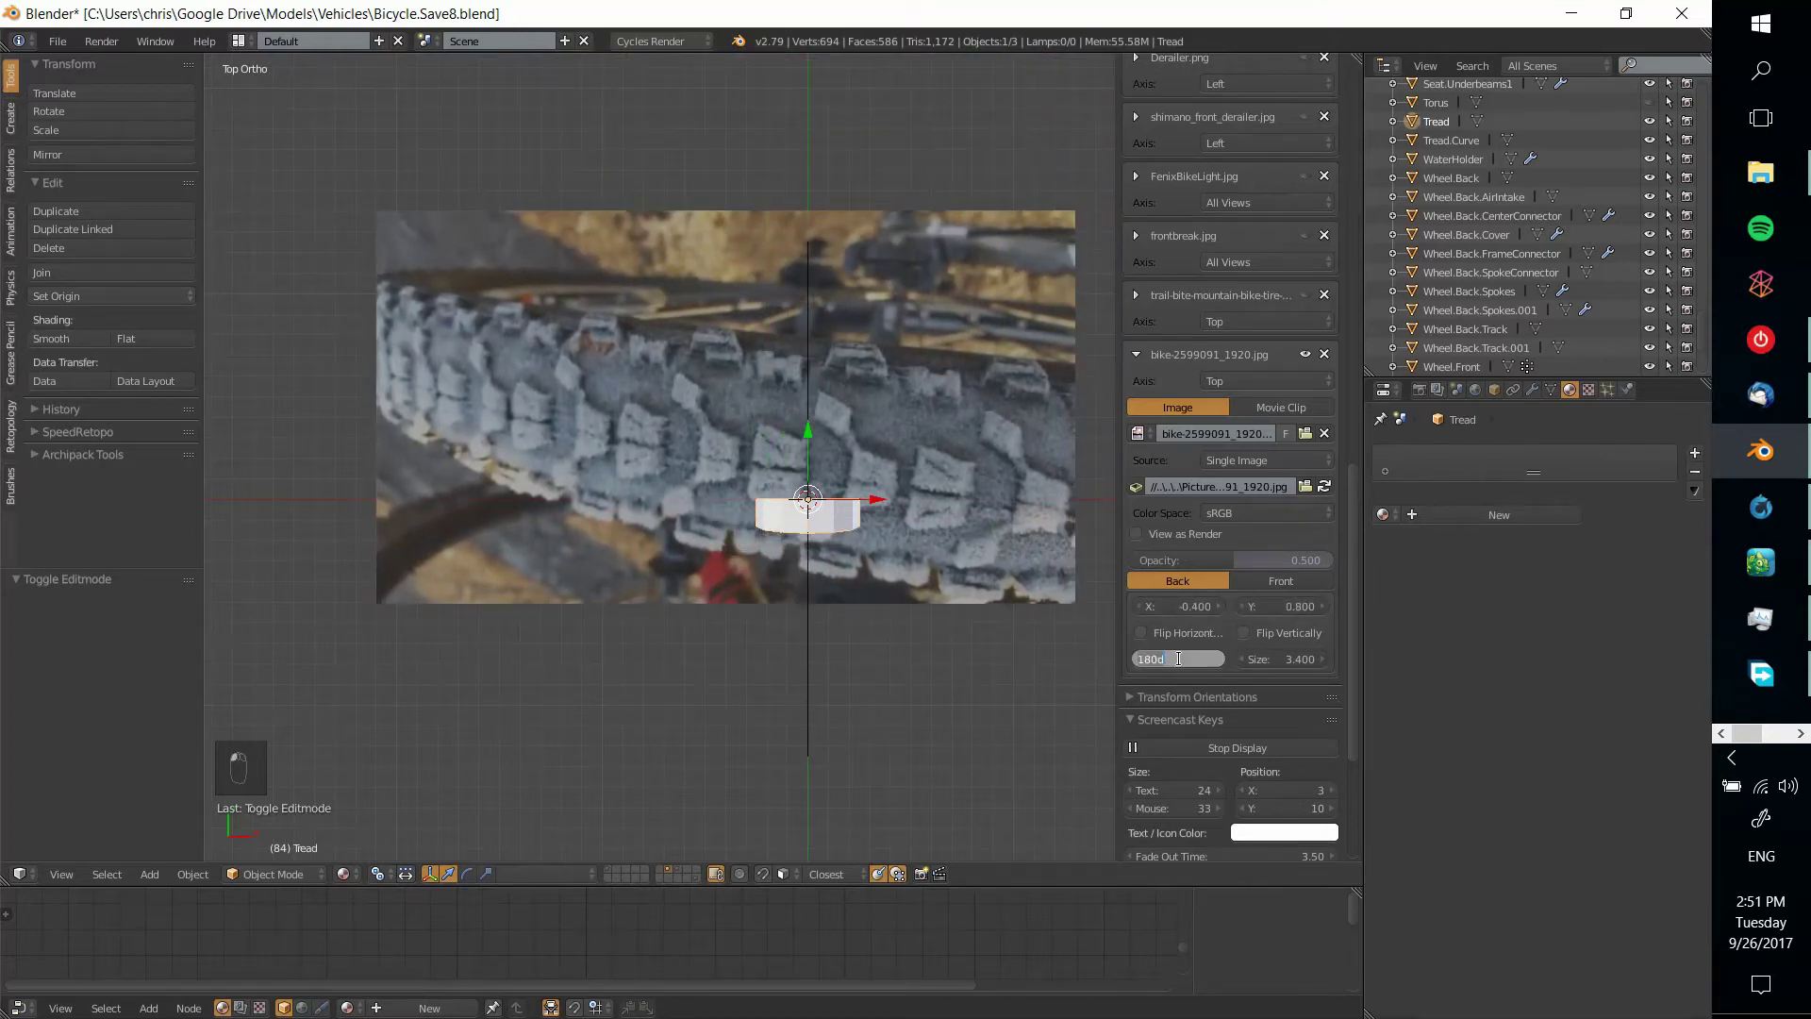
{"action": "type", "text": "90"}
{"action": "key", "text": "Return"}
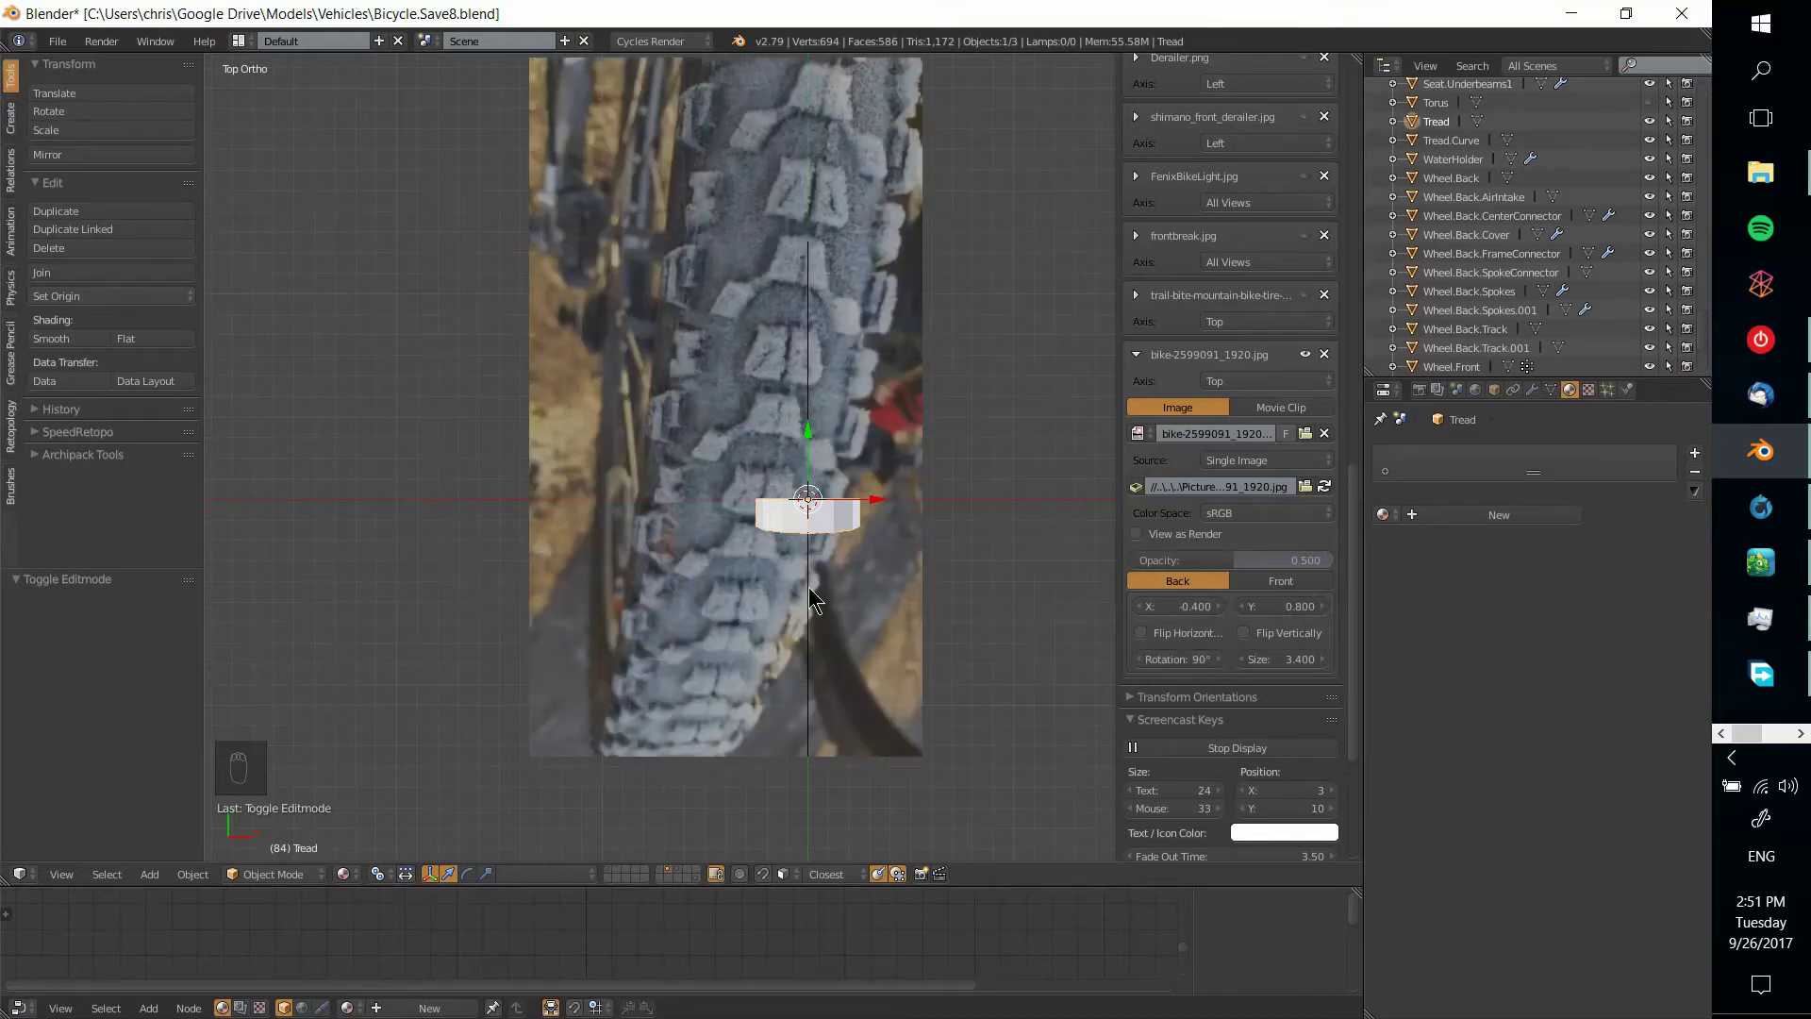
Shift the tire reference image's X offset to -0.600 and check its alignment with the tread strip
{"action": "middle_click_drag", "start_coordinate": [934, 529], "coordinate": [894, 530], "text": "shift"}
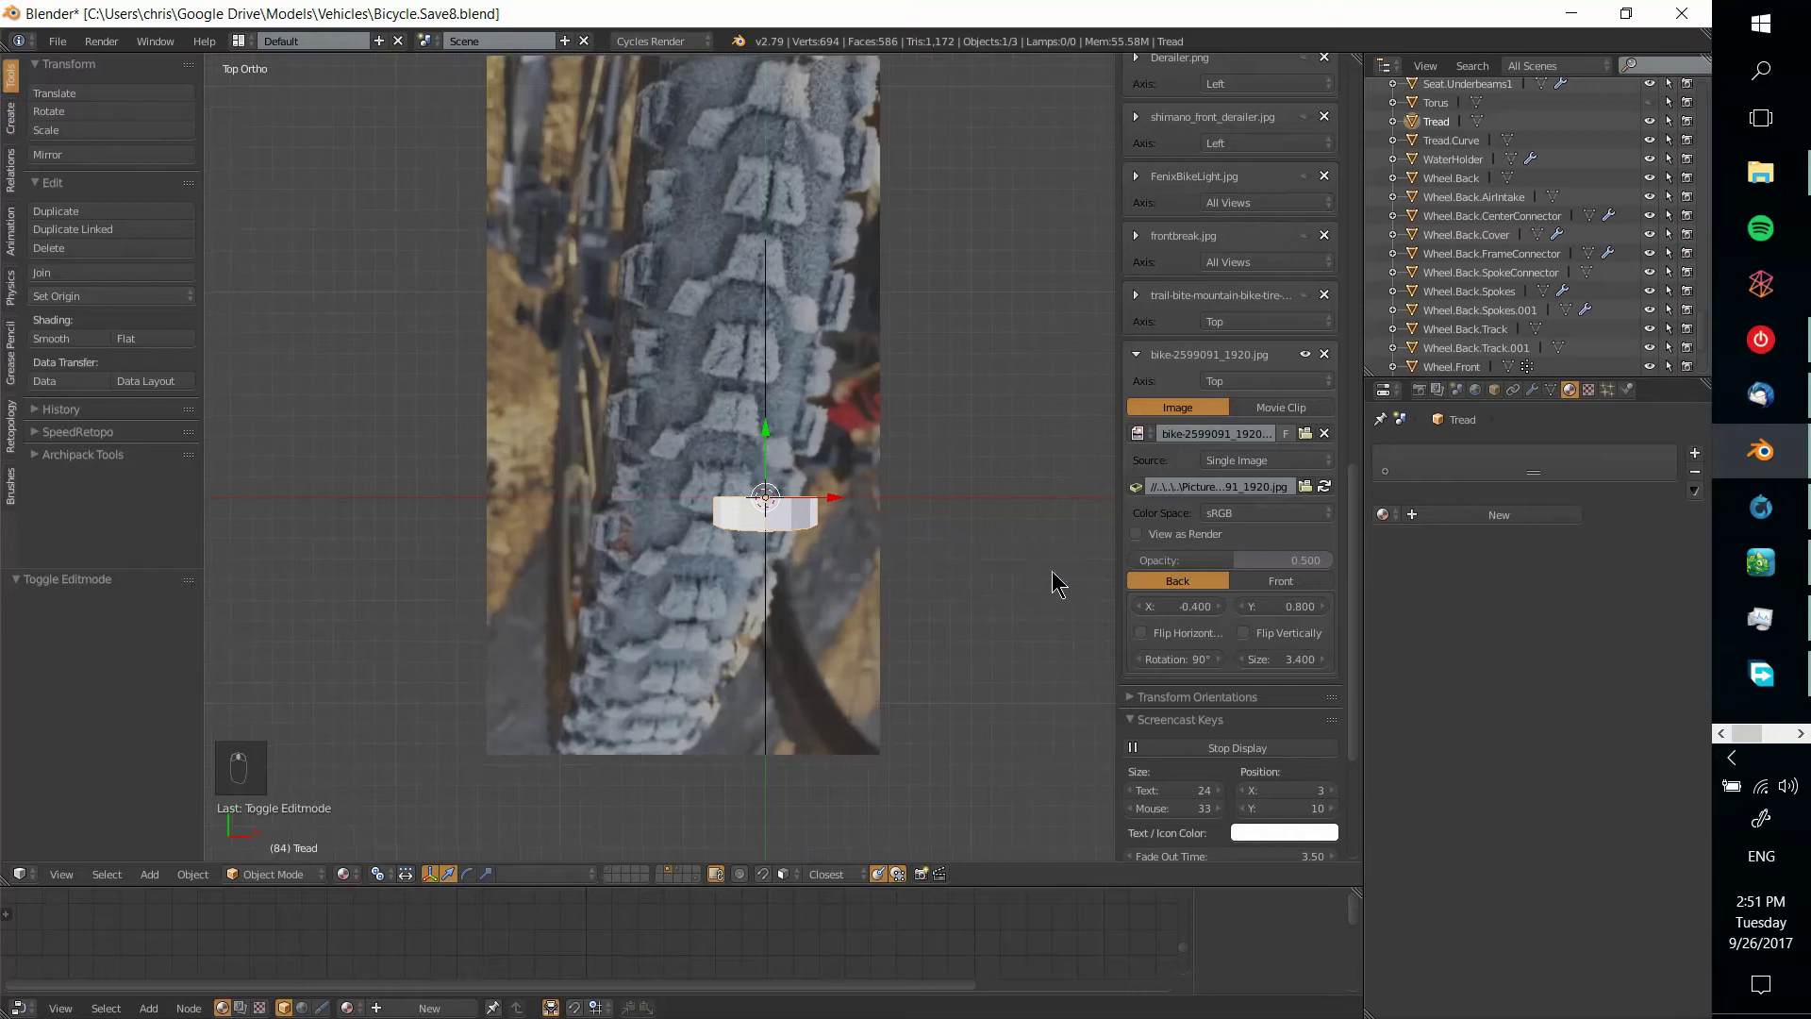
{"action": "left_click", "coordinate": [1139, 608]}
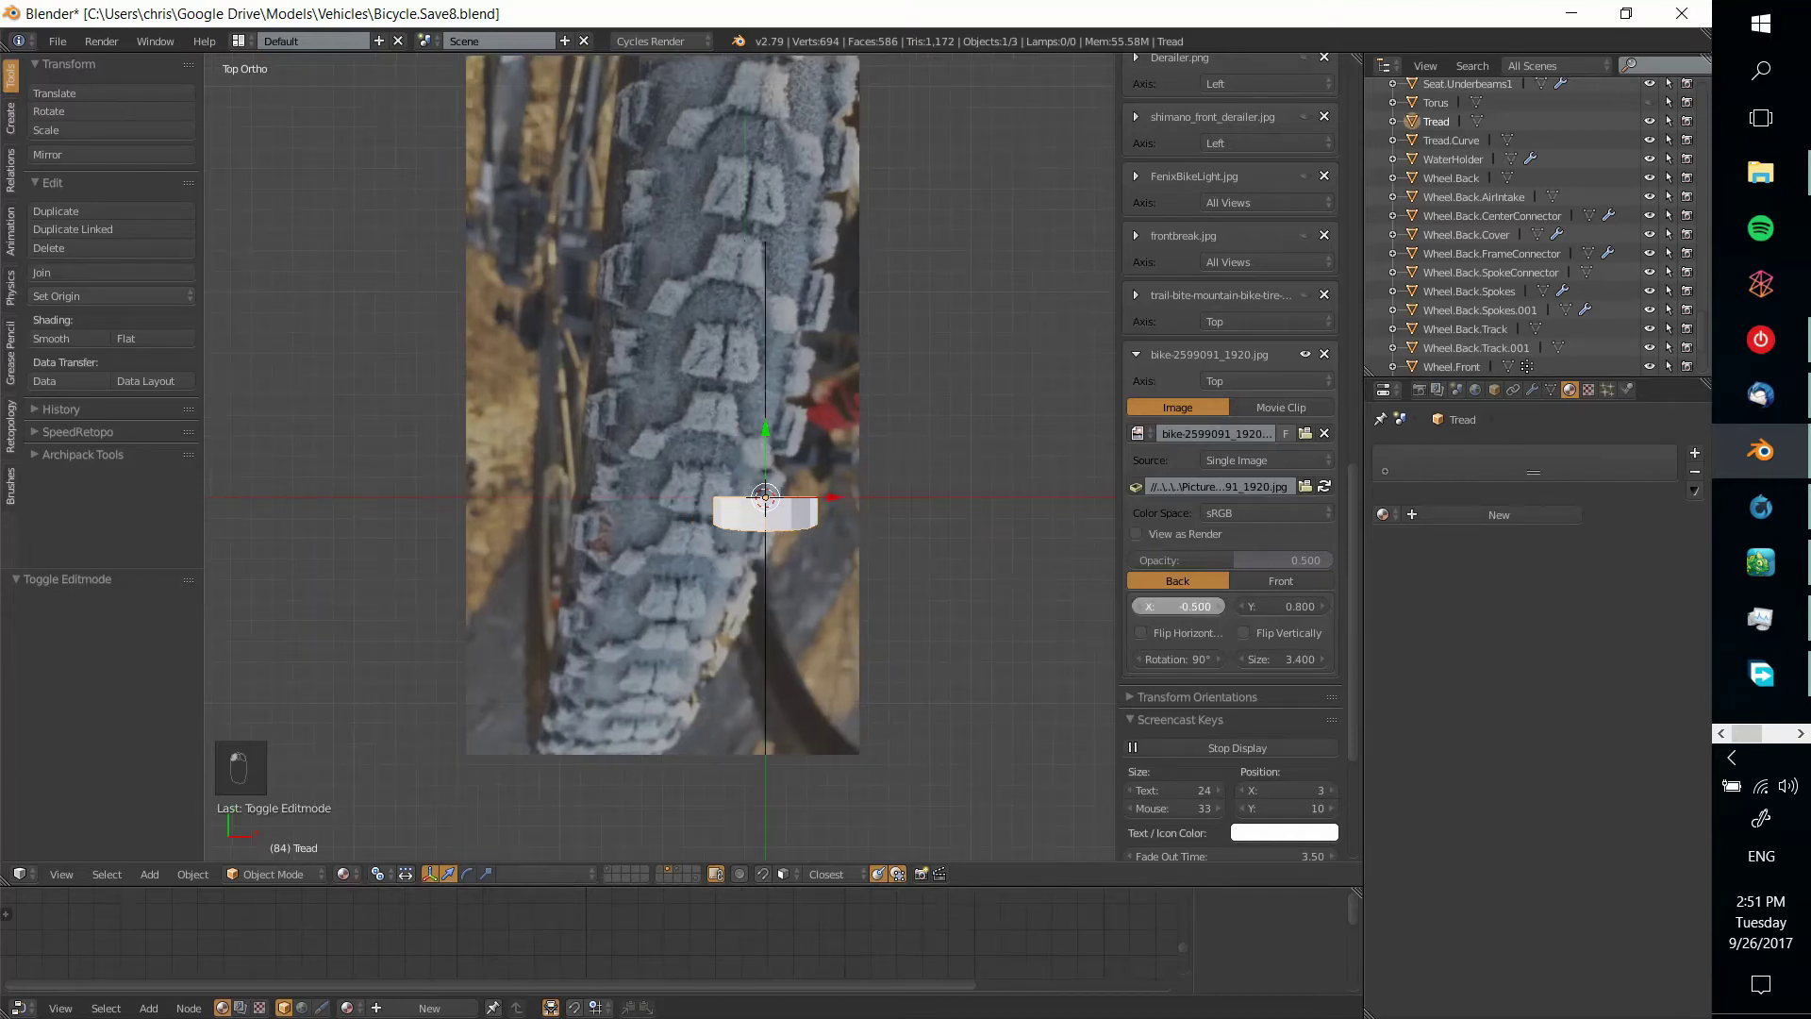
{"action": "left_click", "coordinate": [1138, 608]}
{"action": "scroll", "coordinate": [941, 607], "scroll_direction": "up", "scroll_amount": 8}
{"action": "middle_click_drag", "start_coordinate": [936, 602], "coordinate": [751, 473], "text": "shift"}
{"action": "scroll", "coordinate": [751, 474], "scroll_direction": "down", "scroll_amount": 4}
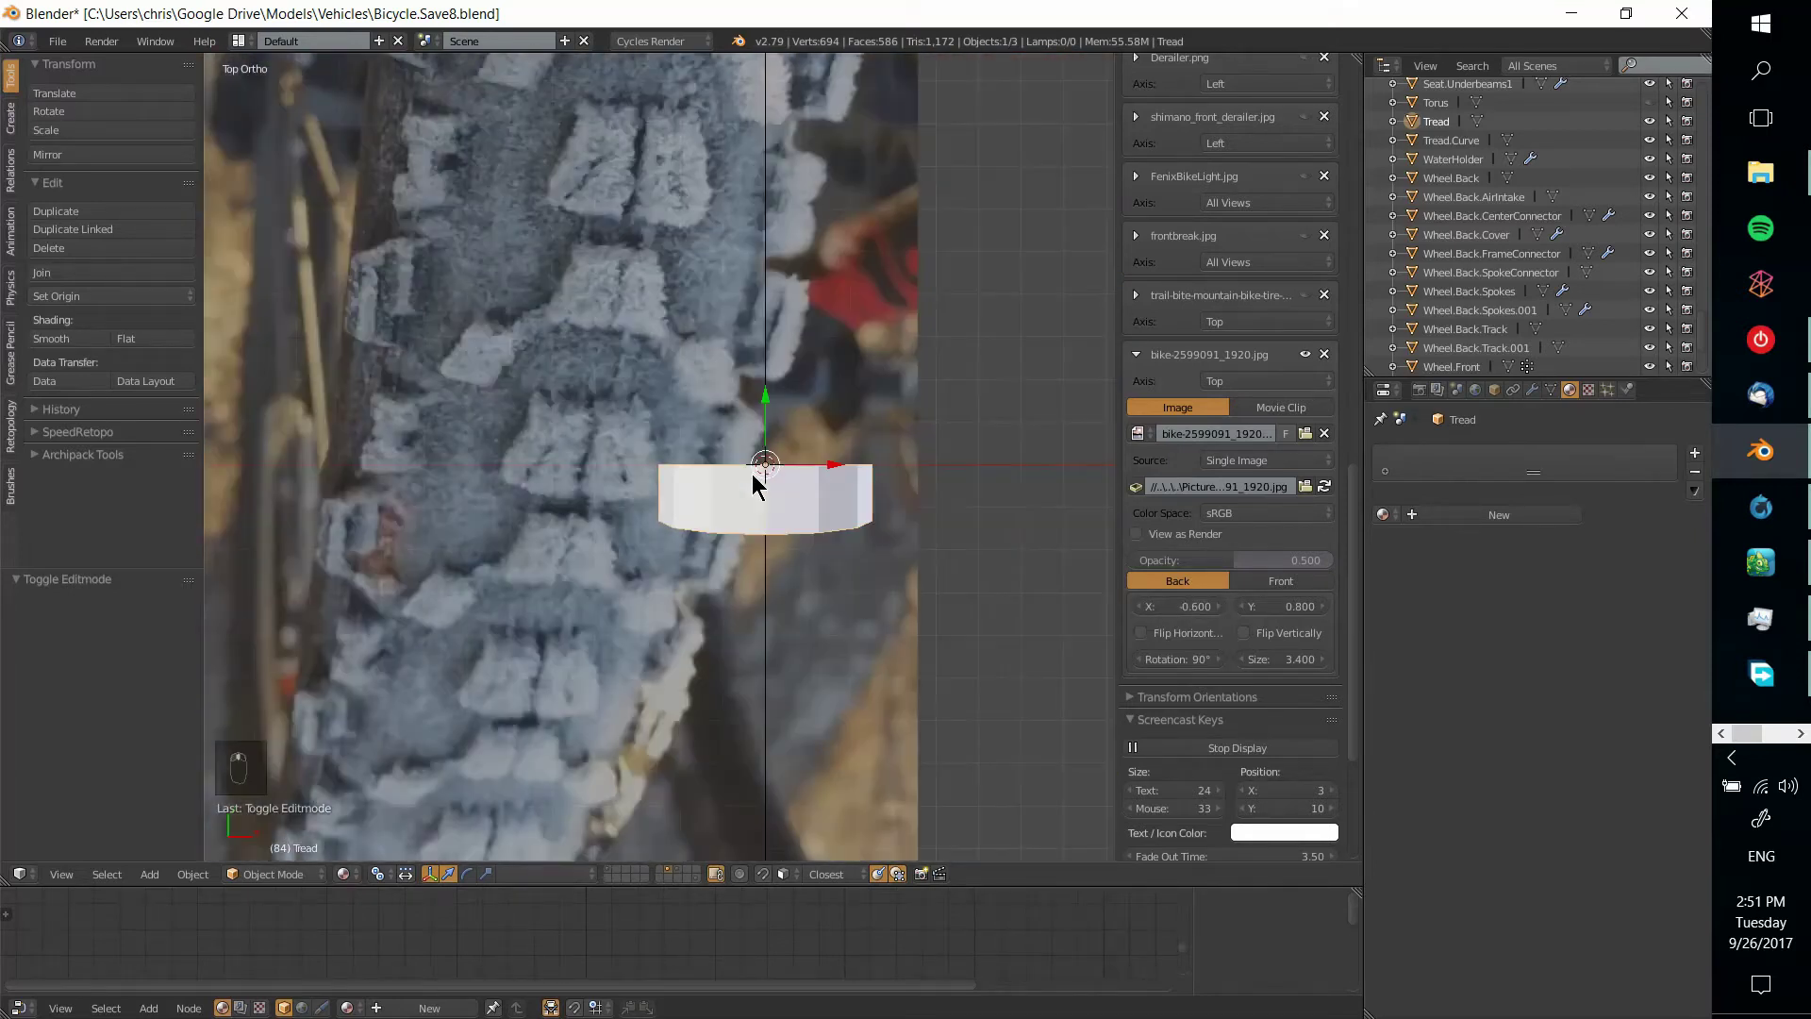
Set the tire reference image's X offset to -0.100 and check its alignment with the tread strip
{"action": "left_click", "coordinate": [1217, 609]}
{"action": "left_click", "coordinate": [1216, 609]}
{"action": "left_click", "coordinate": [1223, 610]}
{"action": "left_click", "coordinate": [1222, 610]}
{"action": "left_click", "coordinate": [1222, 610]}
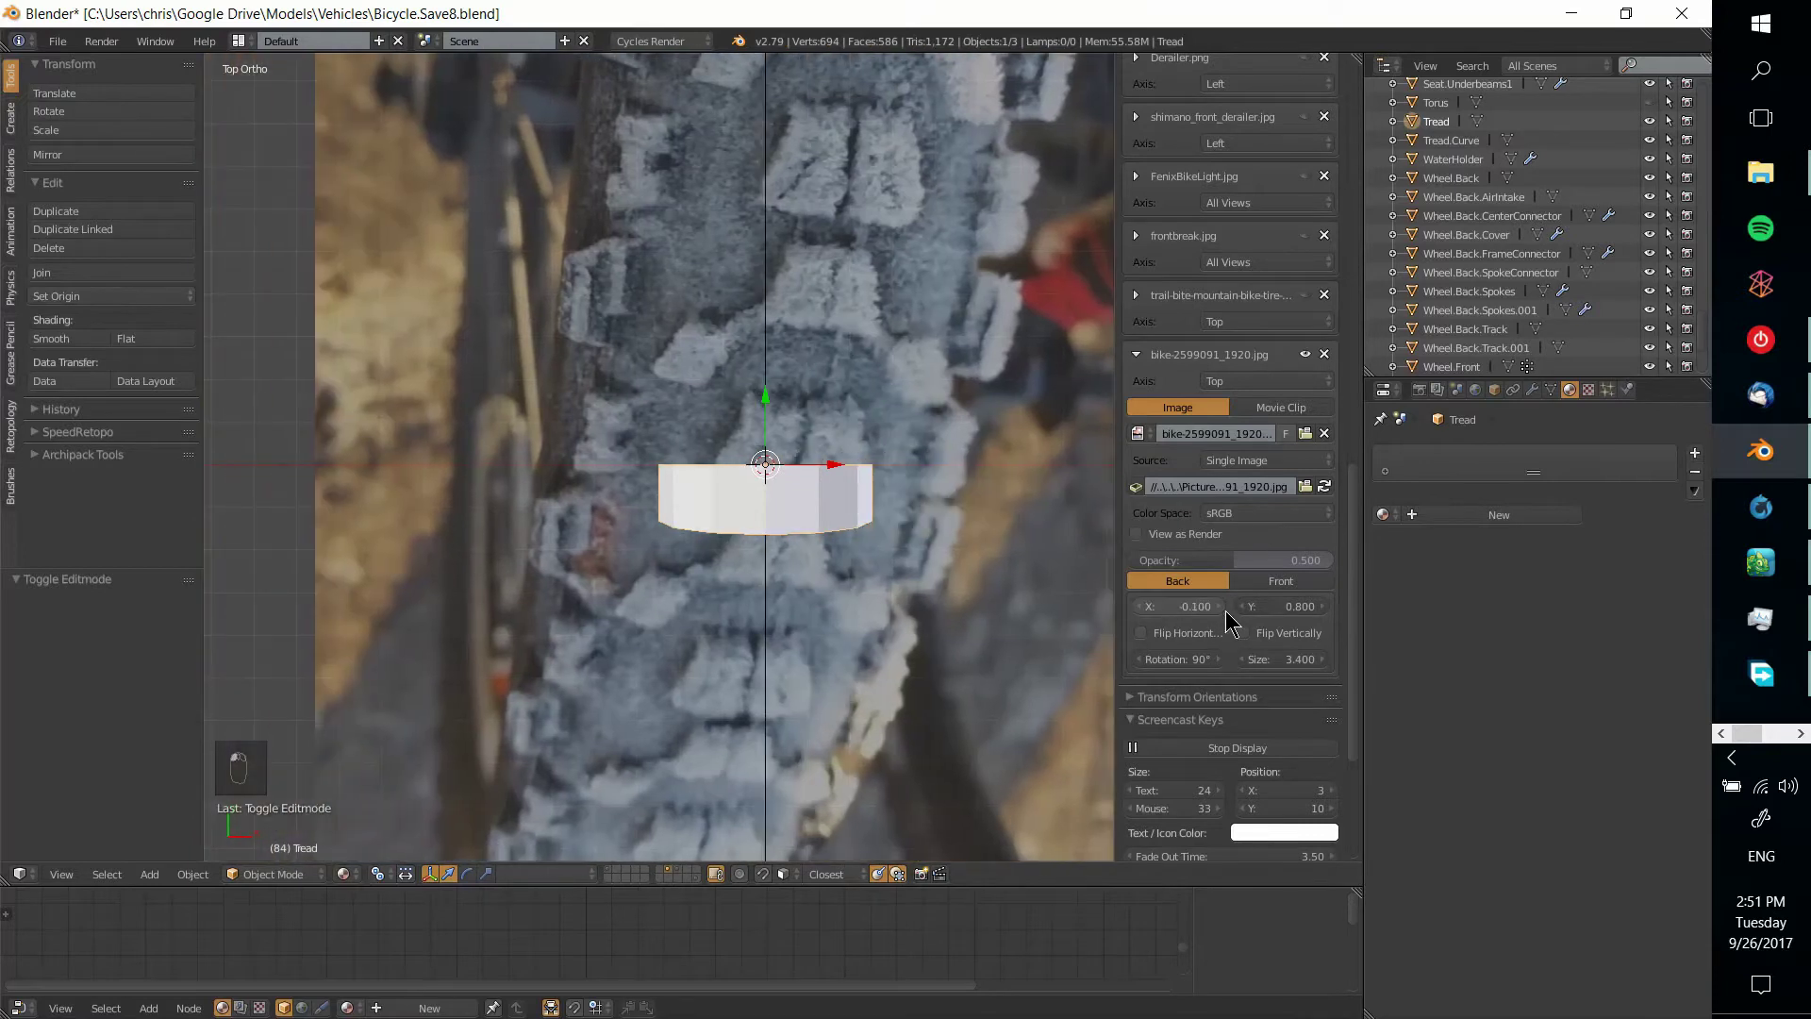
{"action": "middle_click_drag", "start_coordinate": [865, 488], "coordinate": [817, 548], "text": "shift"}
{"action": "scroll", "coordinate": [879, 481], "scroll_direction": "up", "scroll_amount": 4}
{"action": "scroll", "coordinate": [824, 613], "scroll_direction": "down", "scroll_amount": 2}
Knife-cut a small rectangular block outline into the tread strip, against the right side of its centre line near the lower edge
{"action": "key", "text": "Tab"}
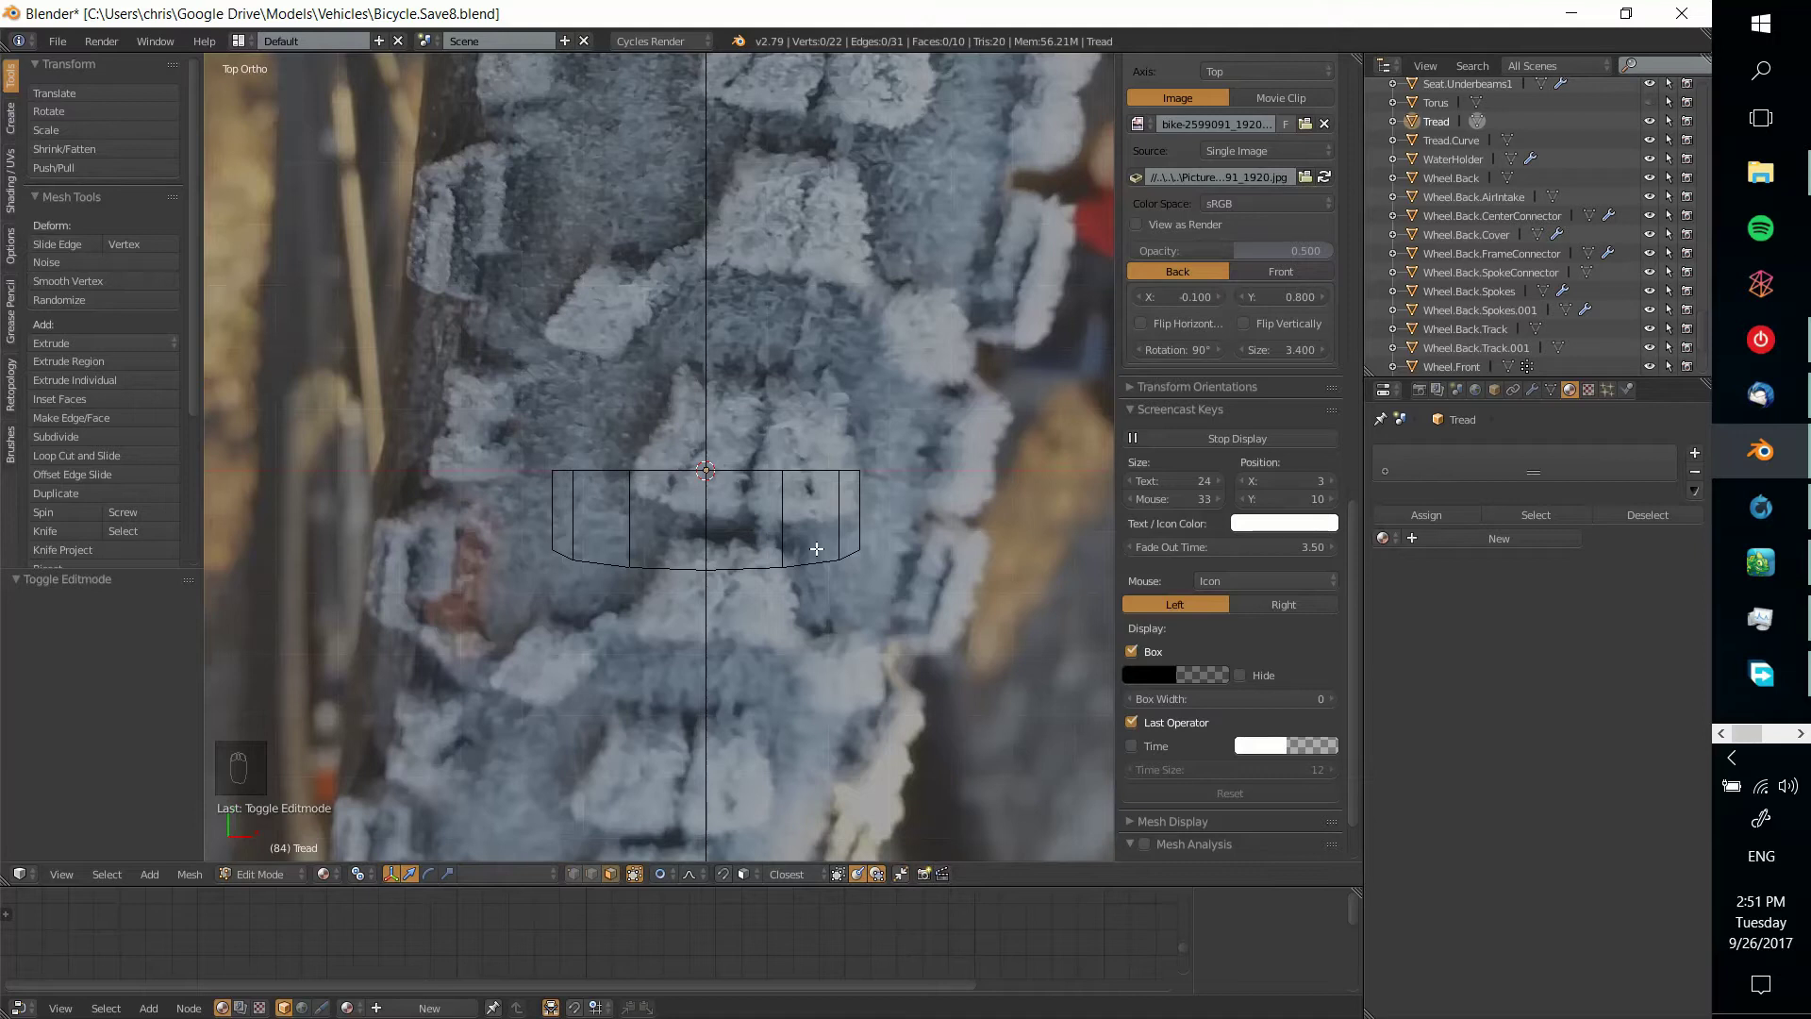
{"action": "key", "text": "k"}
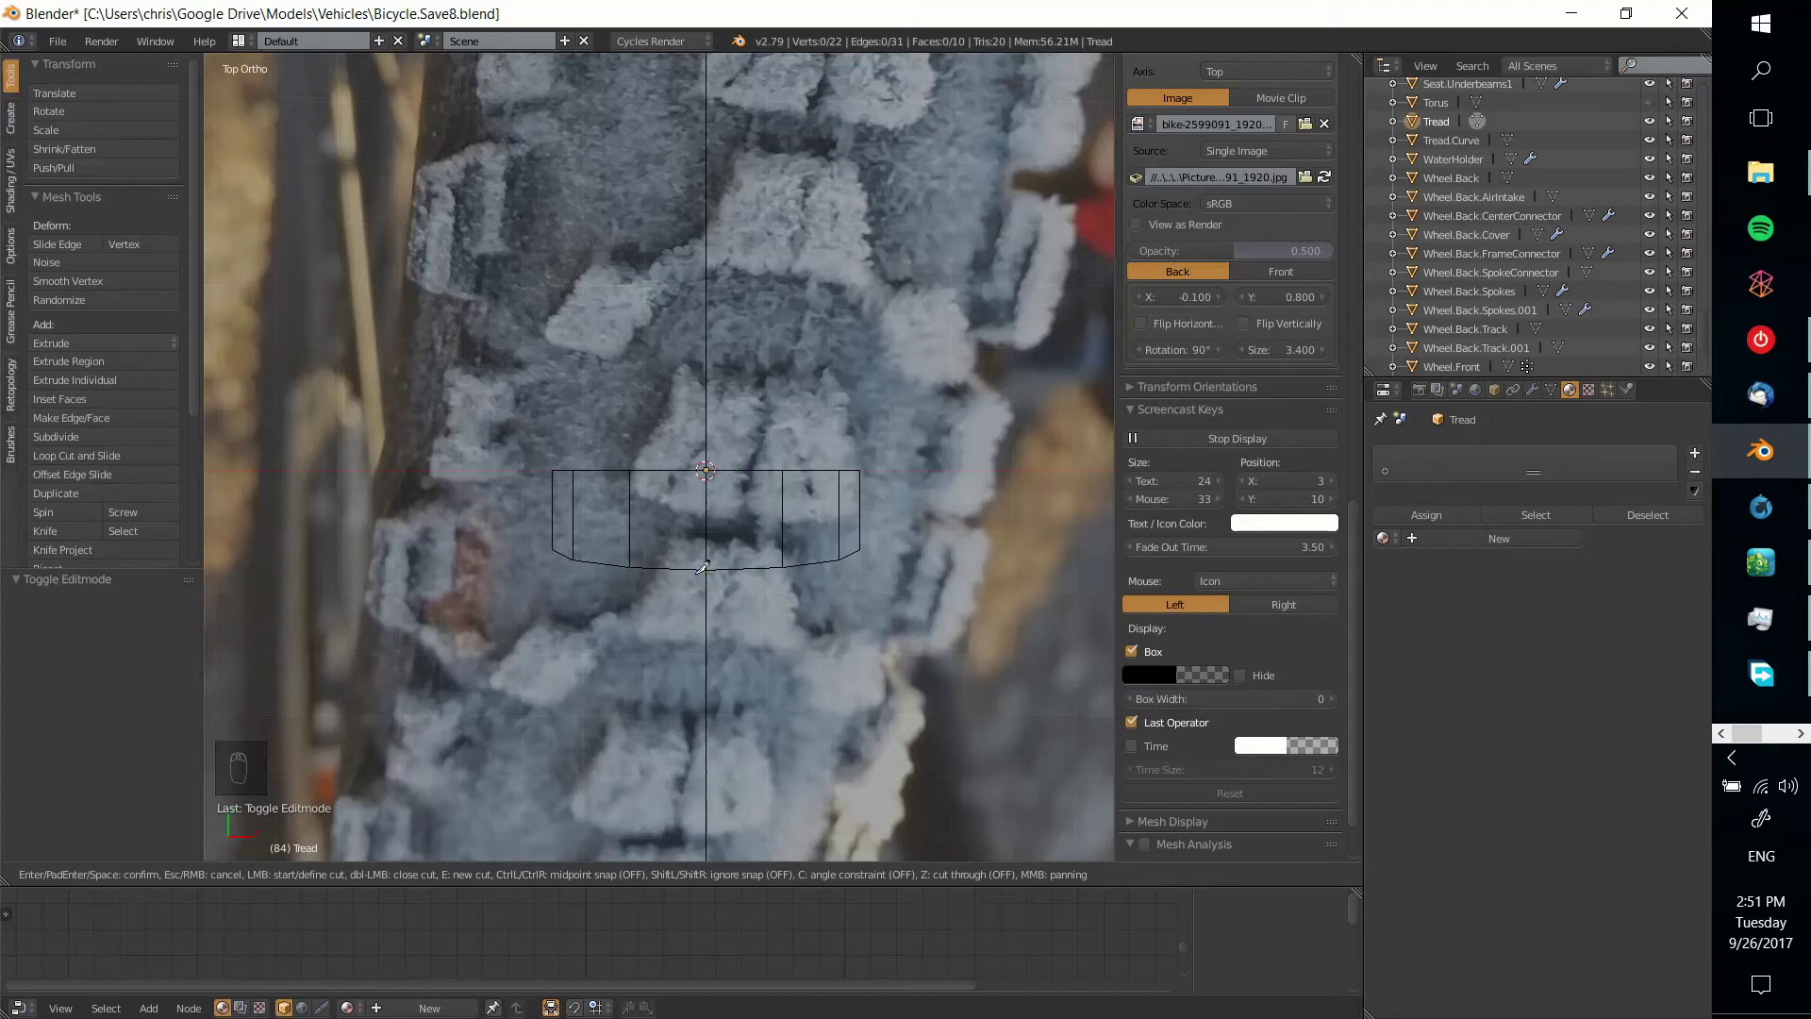
{"action": "scroll", "coordinate": [731, 613], "scroll_direction": "up", "scroll_amount": 2}
{"action": "middle_click_drag", "start_coordinate": [893, 424], "coordinate": [857, 344]}
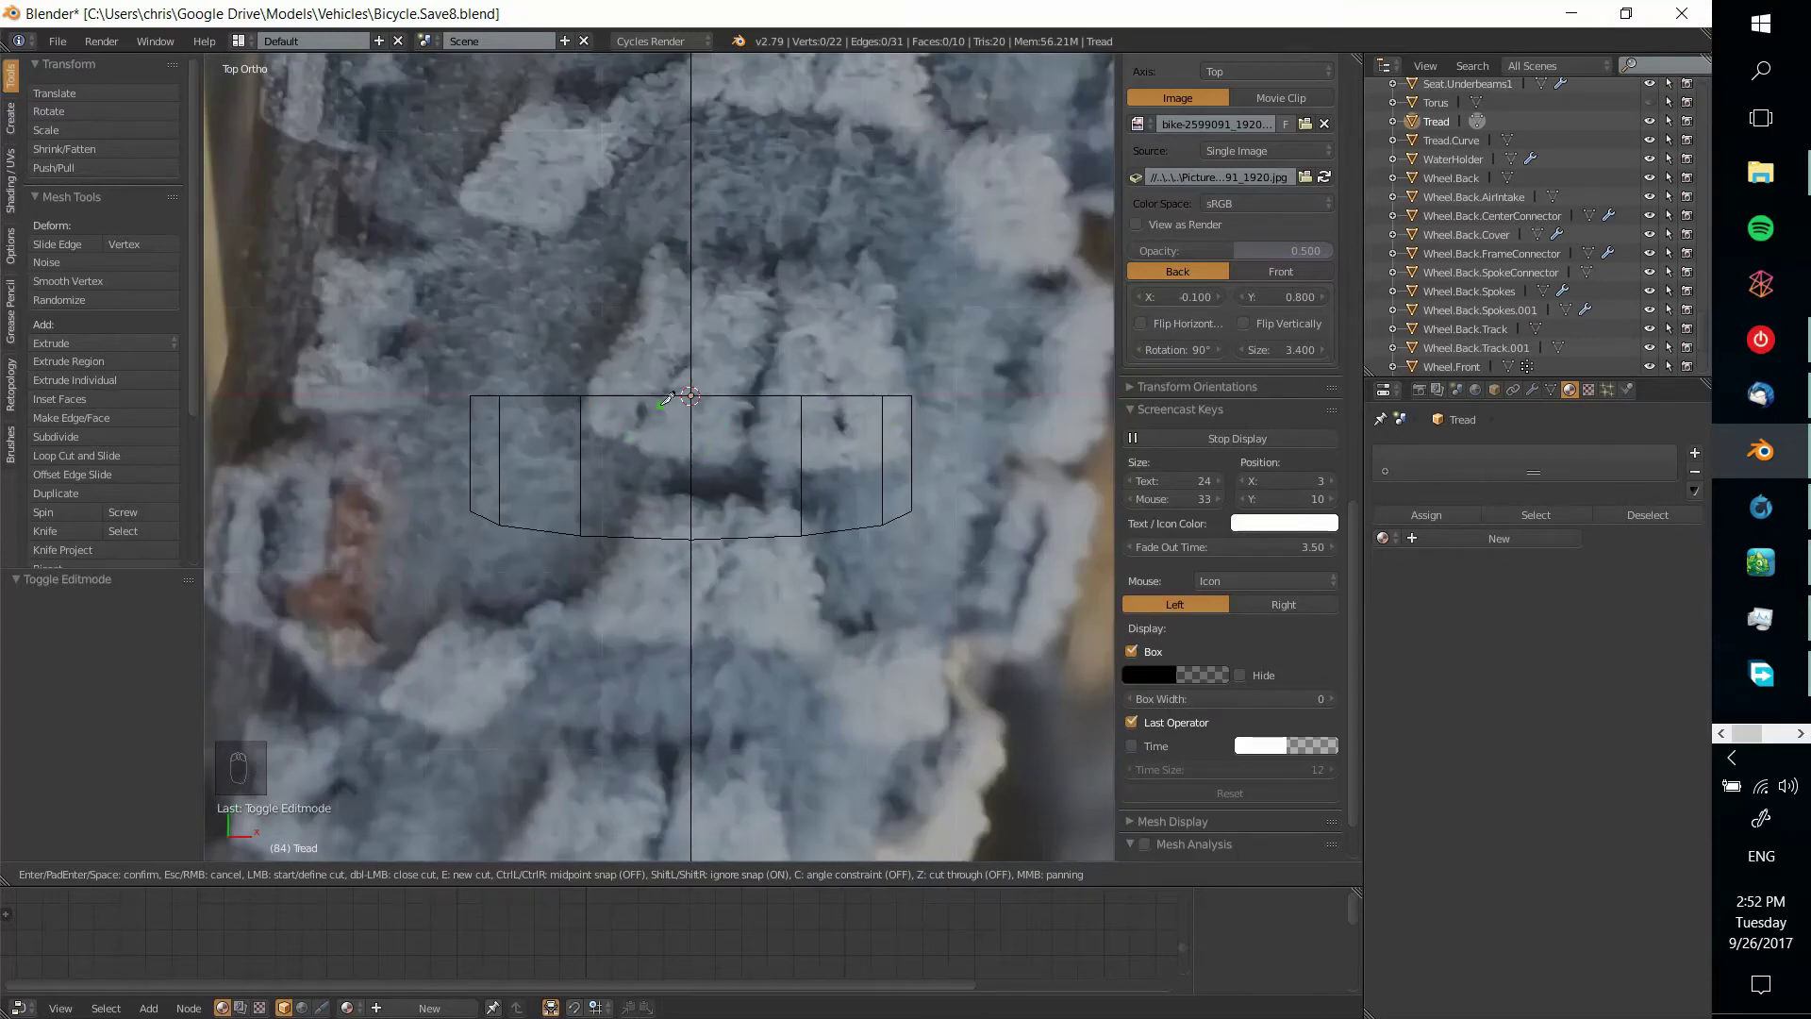
{"action": "middle_click_drag", "start_coordinate": [650, 377], "coordinate": [644, 372], "text": "shift"}
{"action": "scroll", "coordinate": [650, 366], "scroll_direction": "up", "scroll_amount": 3}
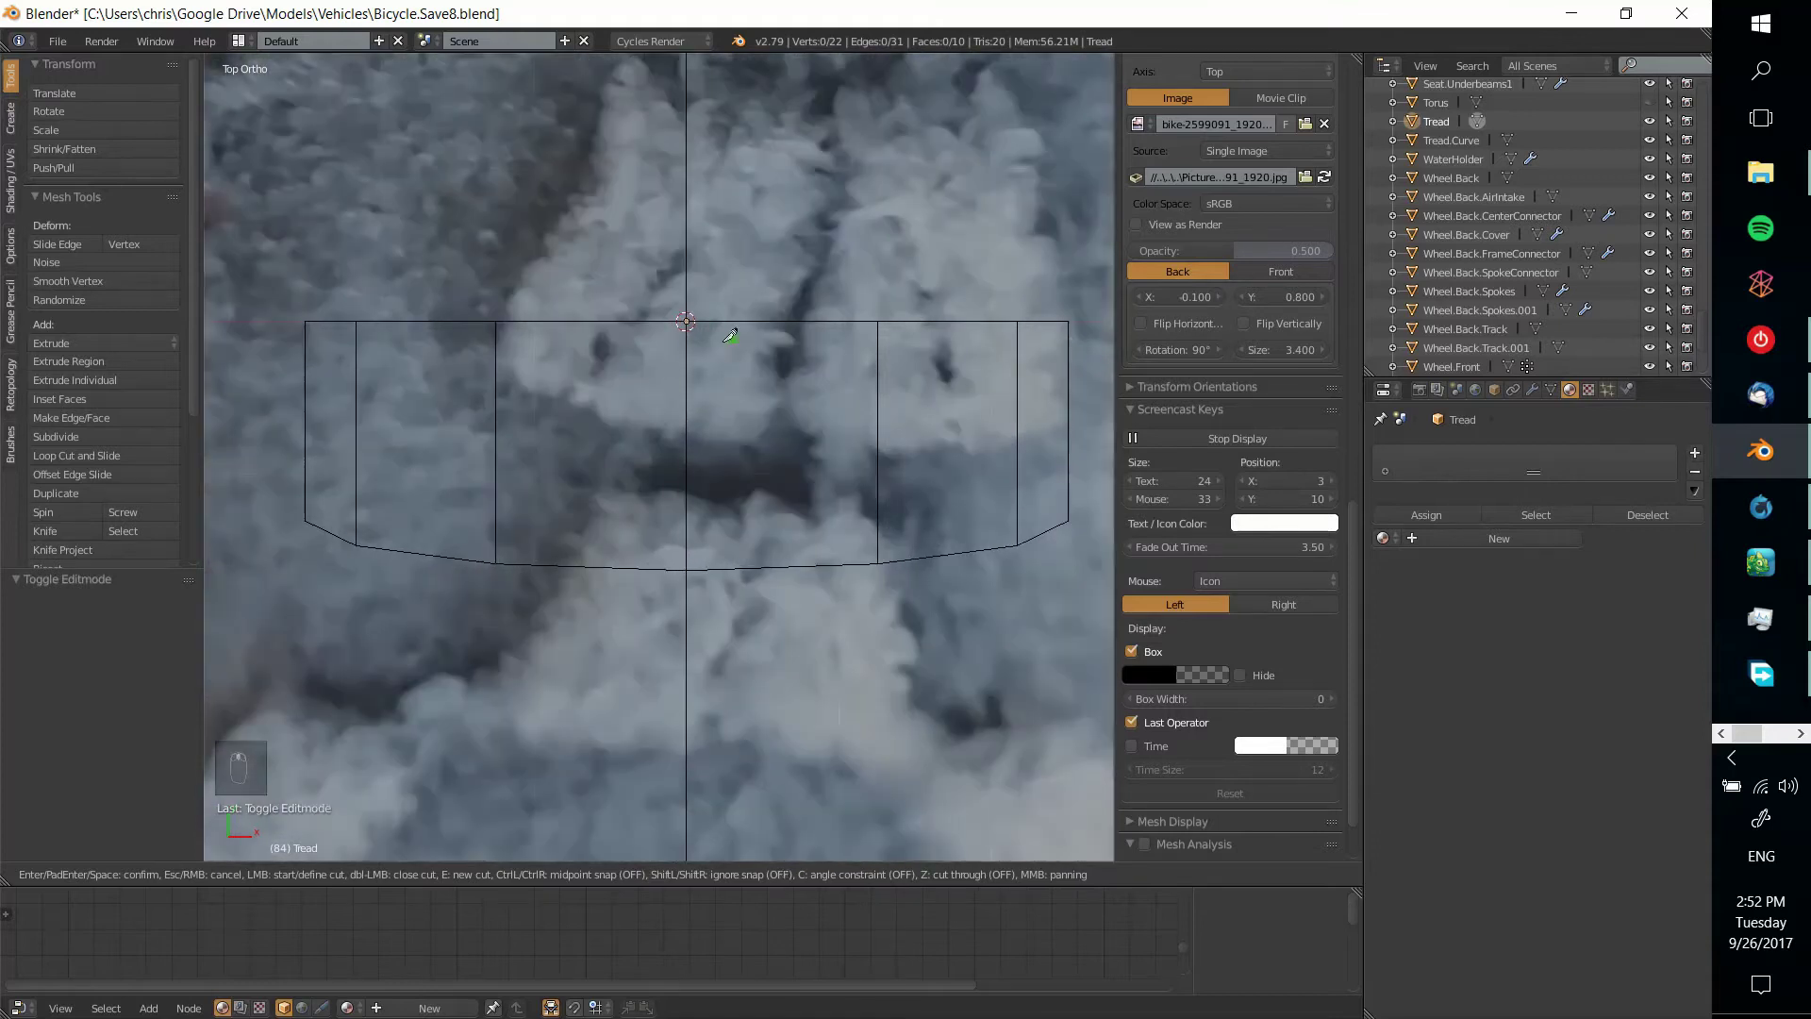
{"action": "middle_click_drag", "start_coordinate": [706, 586], "coordinate": [707, 464], "text": "shift"}
{"action": "scroll", "coordinate": [708, 464], "scroll_direction": "down", "scroll_amount": 1}
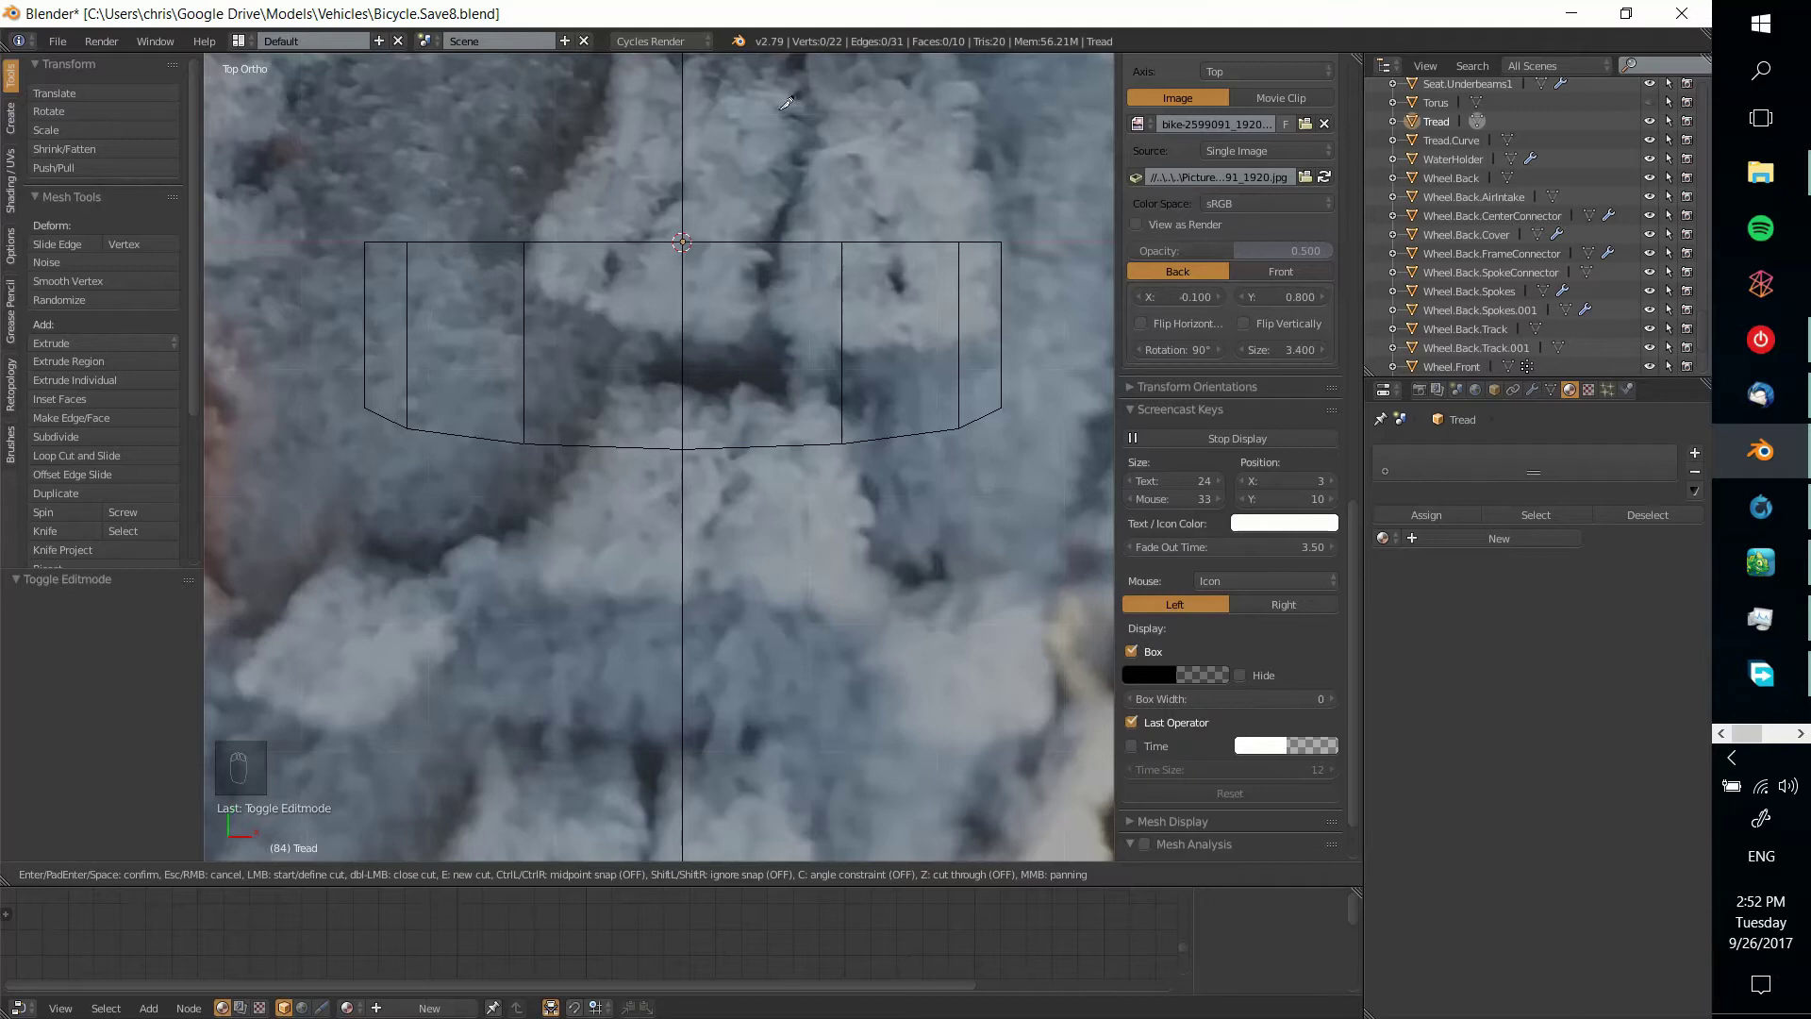
{"action": "scroll", "coordinate": [726, 605], "scroll_direction": "up", "scroll_amount": 2}
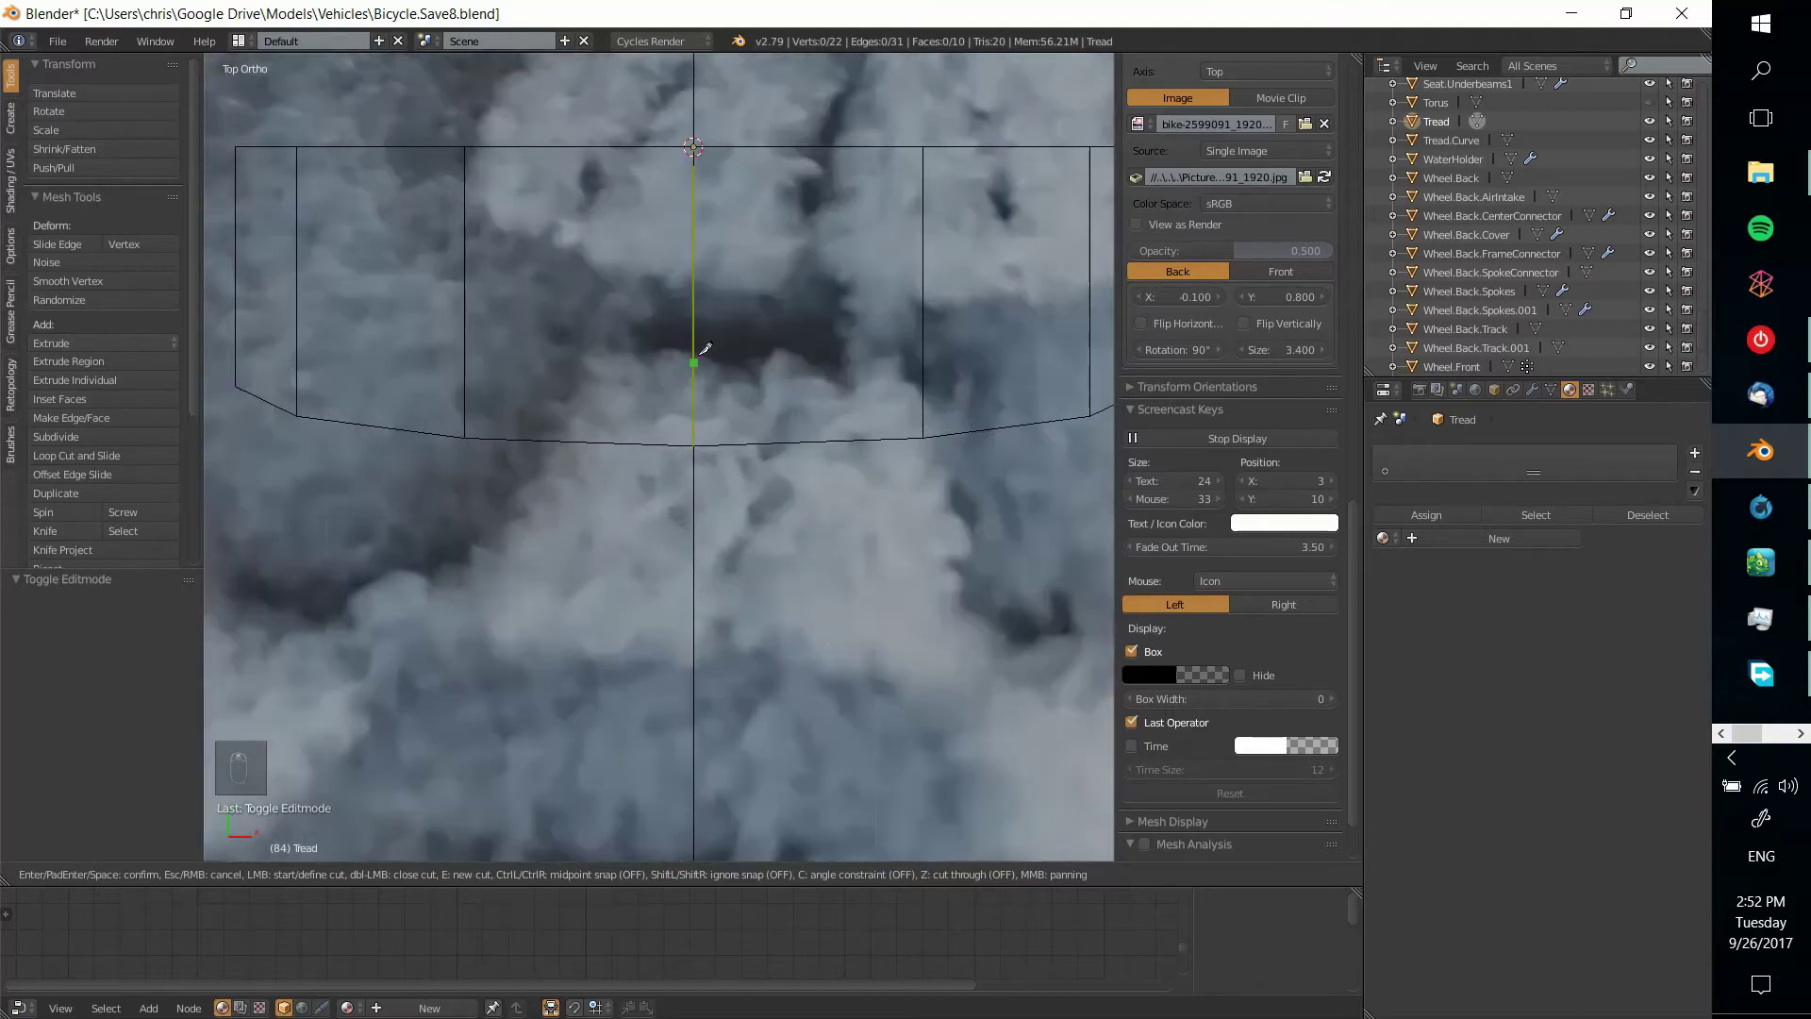
{"action": "left_click", "coordinate": [695, 316]}
{"action": "left_click", "coordinate": [765, 317]}
{"action": "left_click", "coordinate": [765, 391]}
{"action": "left_click", "coordinate": [695, 391]}
{"action": "key", "text": "Return"}
Knife-cut a narrow angled arm from the block's right edge, ending in a short horizontal section near the strip's lower edge
{"action": "scroll", "coordinate": [671, 367], "scroll_direction": "down", "scroll_amount": 3}
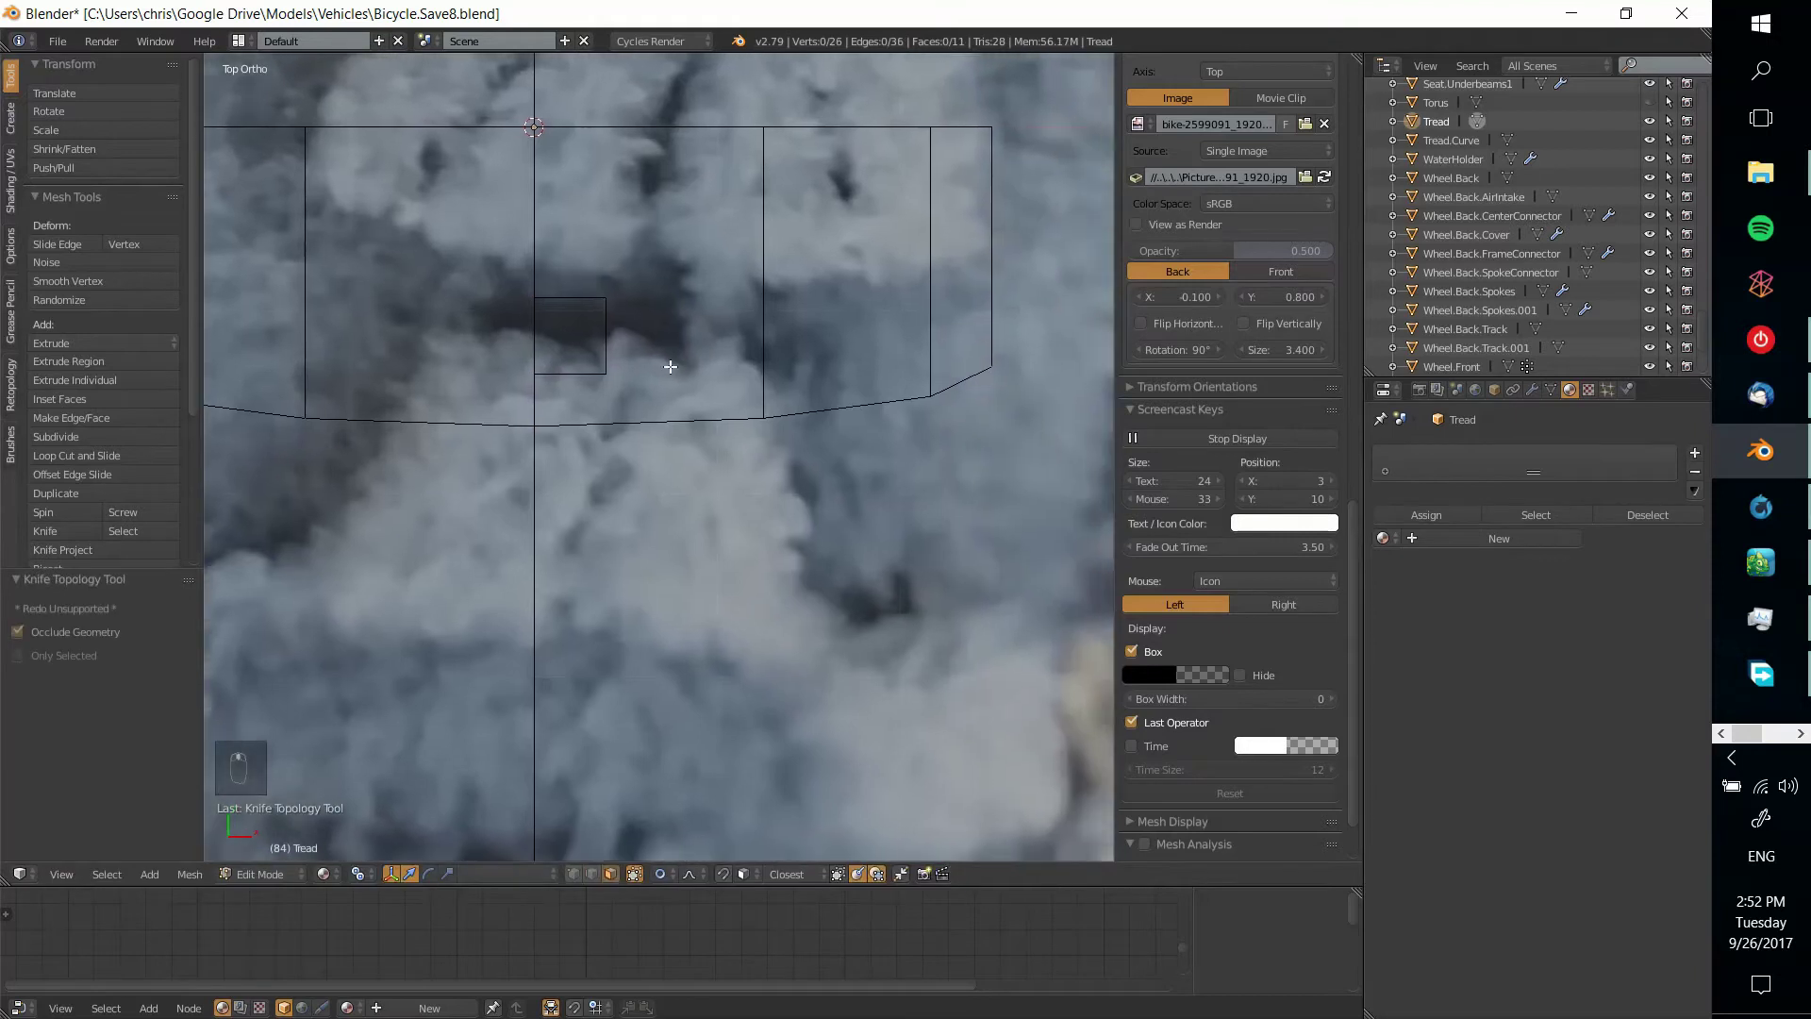
{"action": "scroll", "coordinate": [641, 387], "scroll_direction": "up", "scroll_amount": 3}
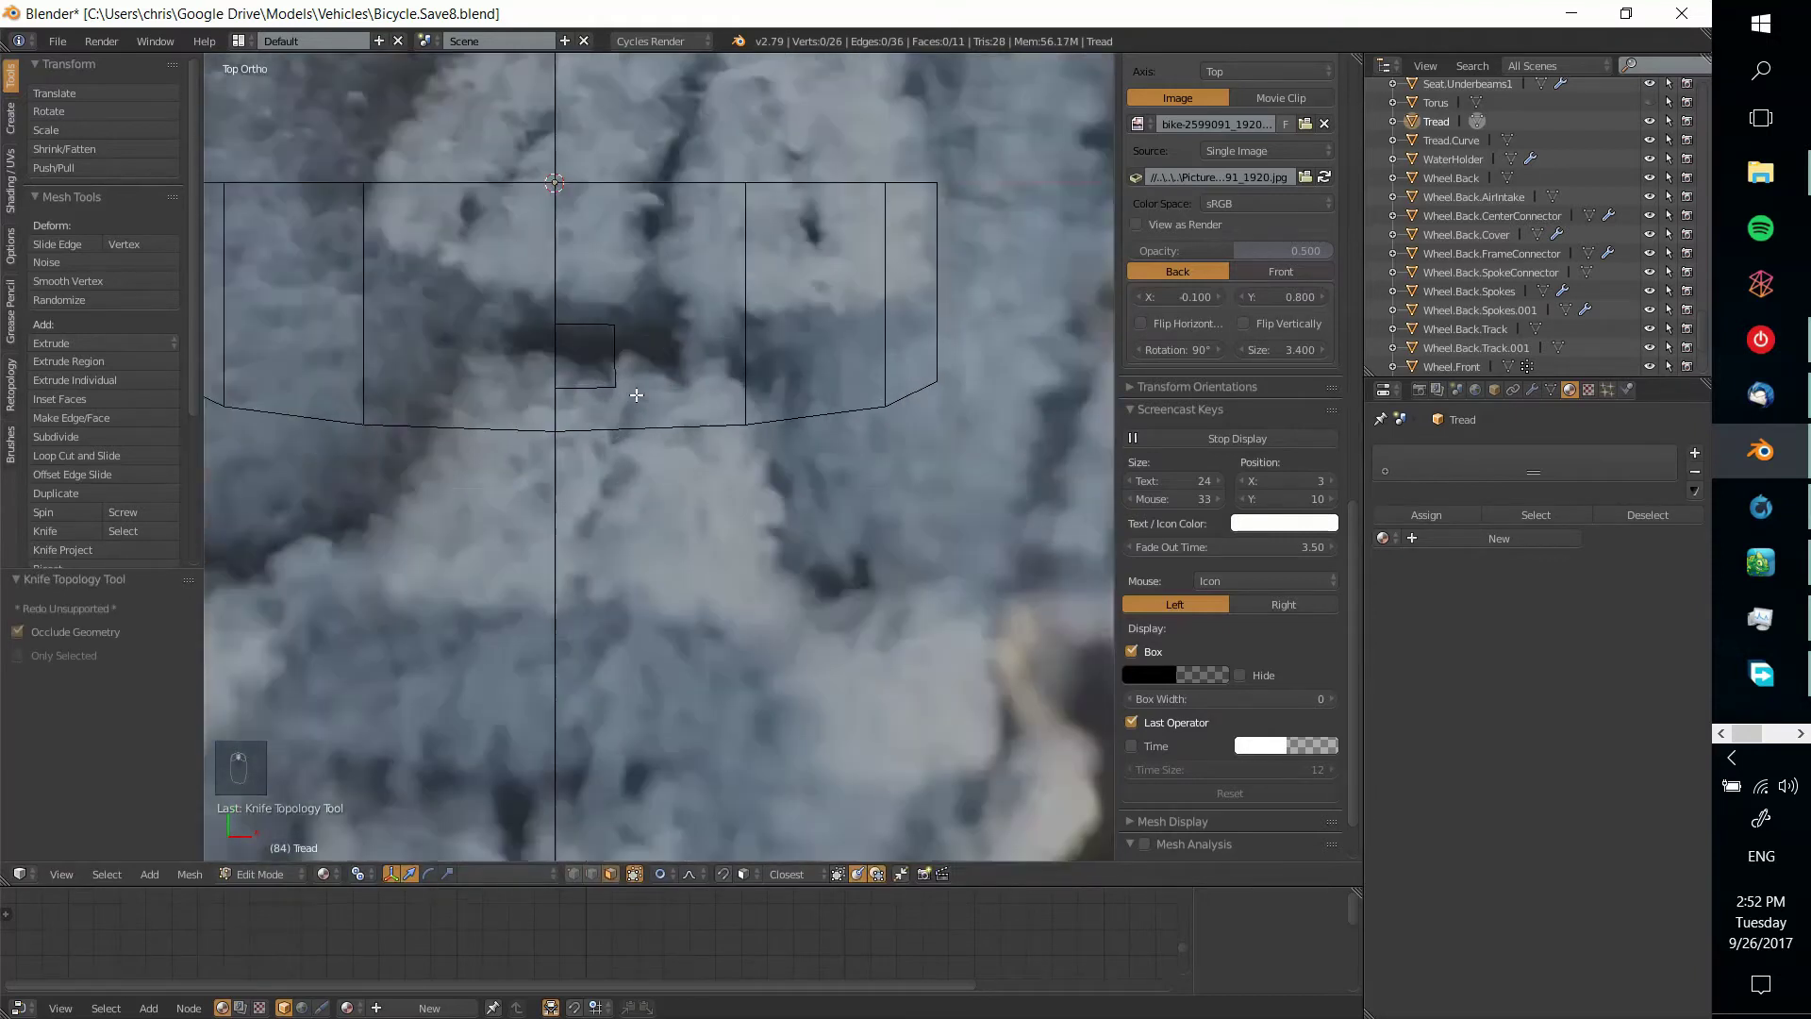
{"action": "key", "text": "k"}
{"action": "left_click", "coordinate": [615, 344]}
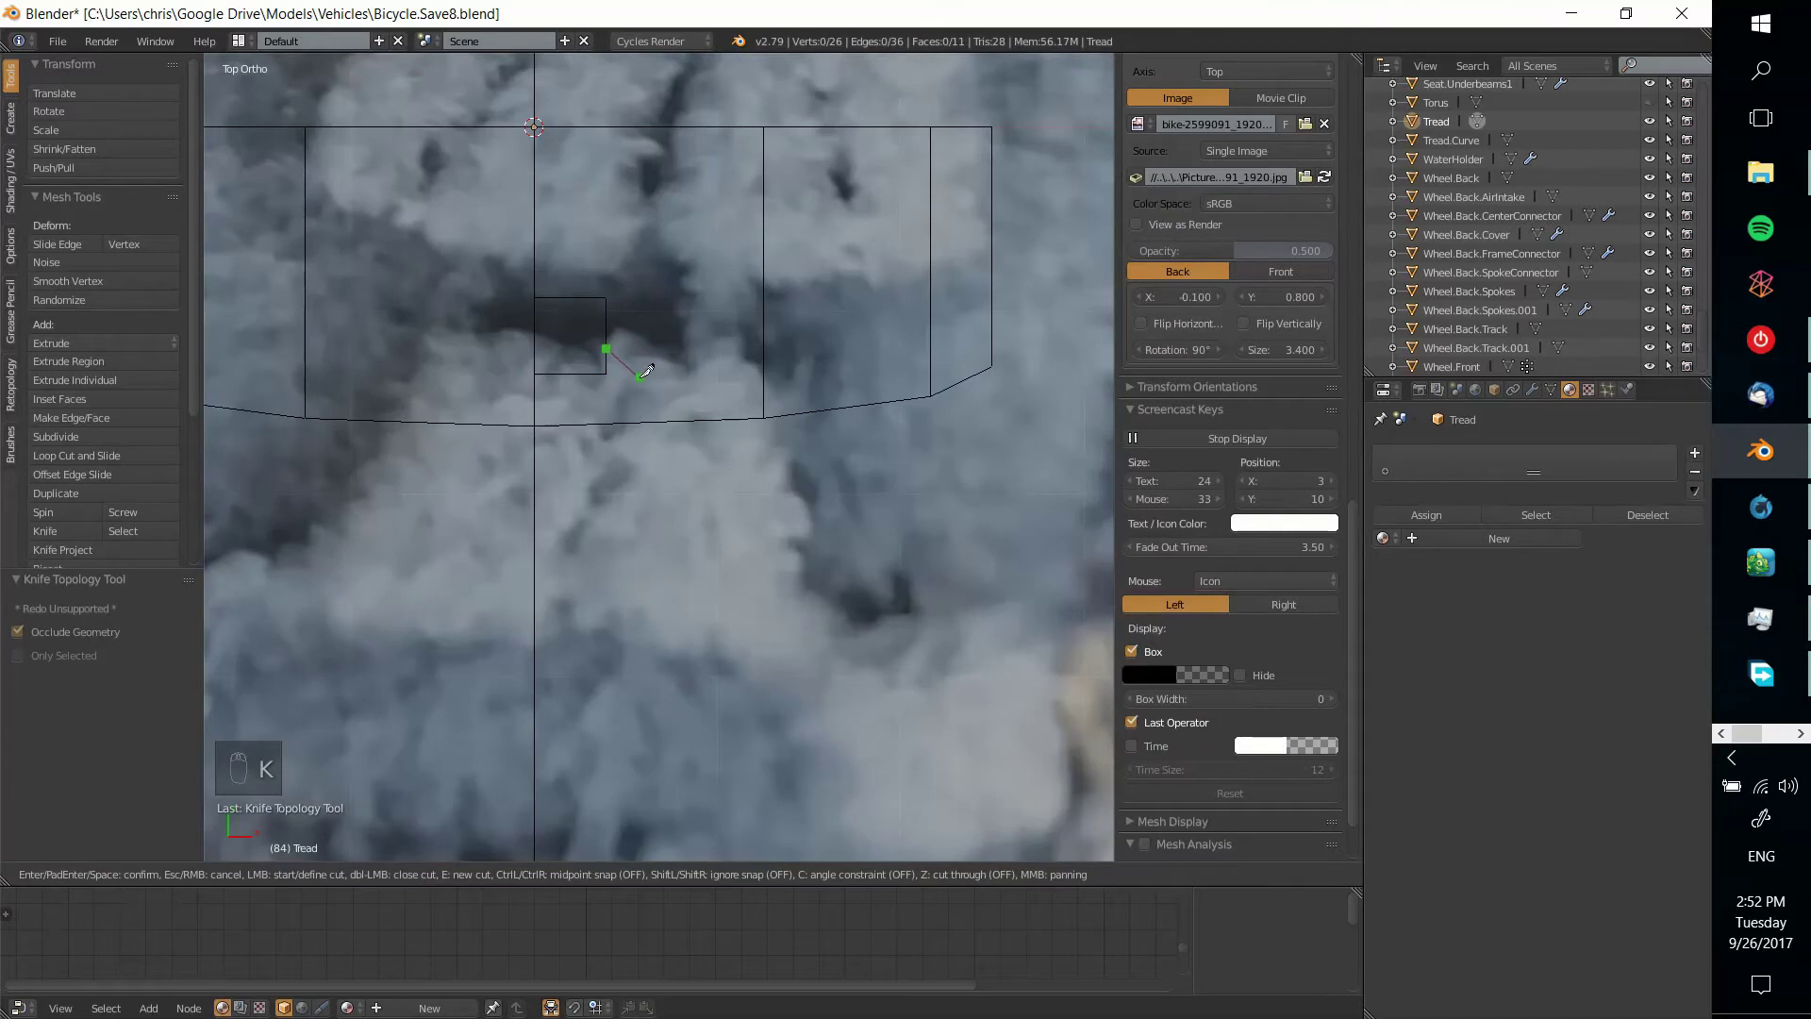
{"action": "left_click", "coordinate": [646, 383]}
{"action": "left_click", "coordinate": [696, 383]}
{"action": "left_click", "coordinate": [696, 409]}
{"action": "left_click", "coordinate": [654, 411]}
{"action": "key", "text": "Return"}
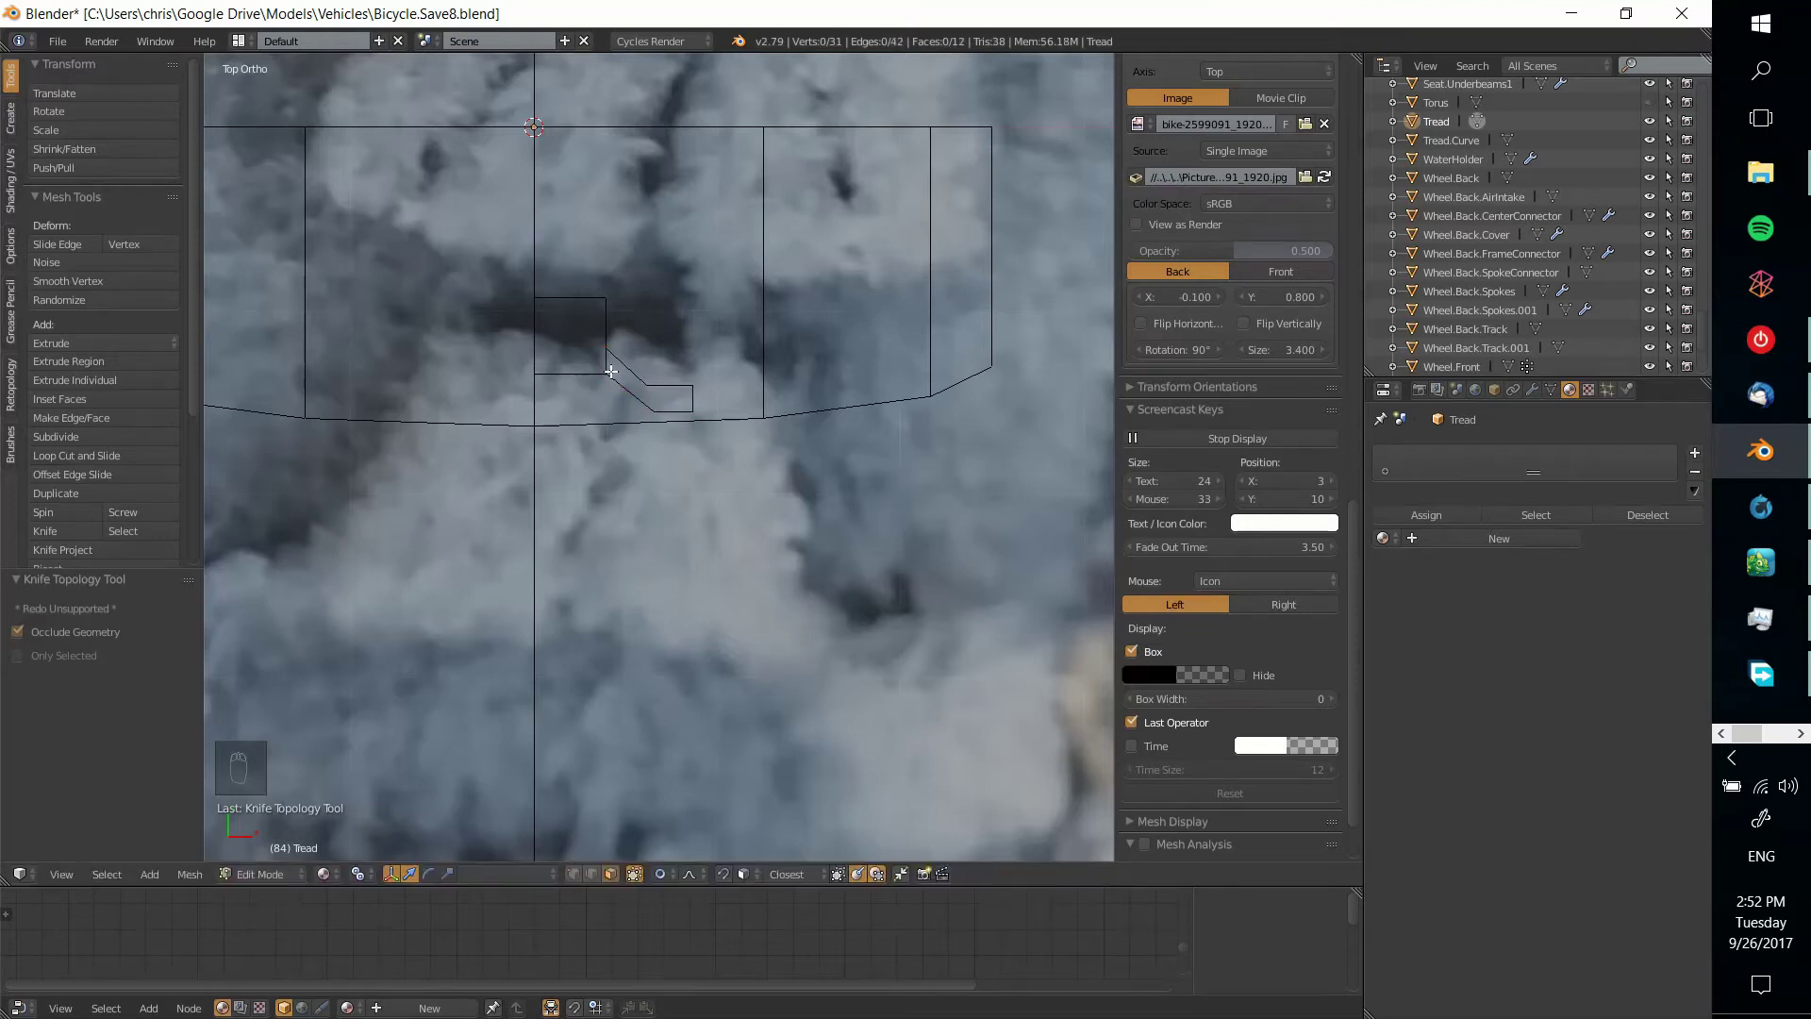
Knife-cut an upright rectangle inside the second face from the tread strip's right end, following the reference image's tread blocks
{"action": "scroll", "coordinate": [619, 377], "scroll_direction": "down", "scroll_amount": 4}
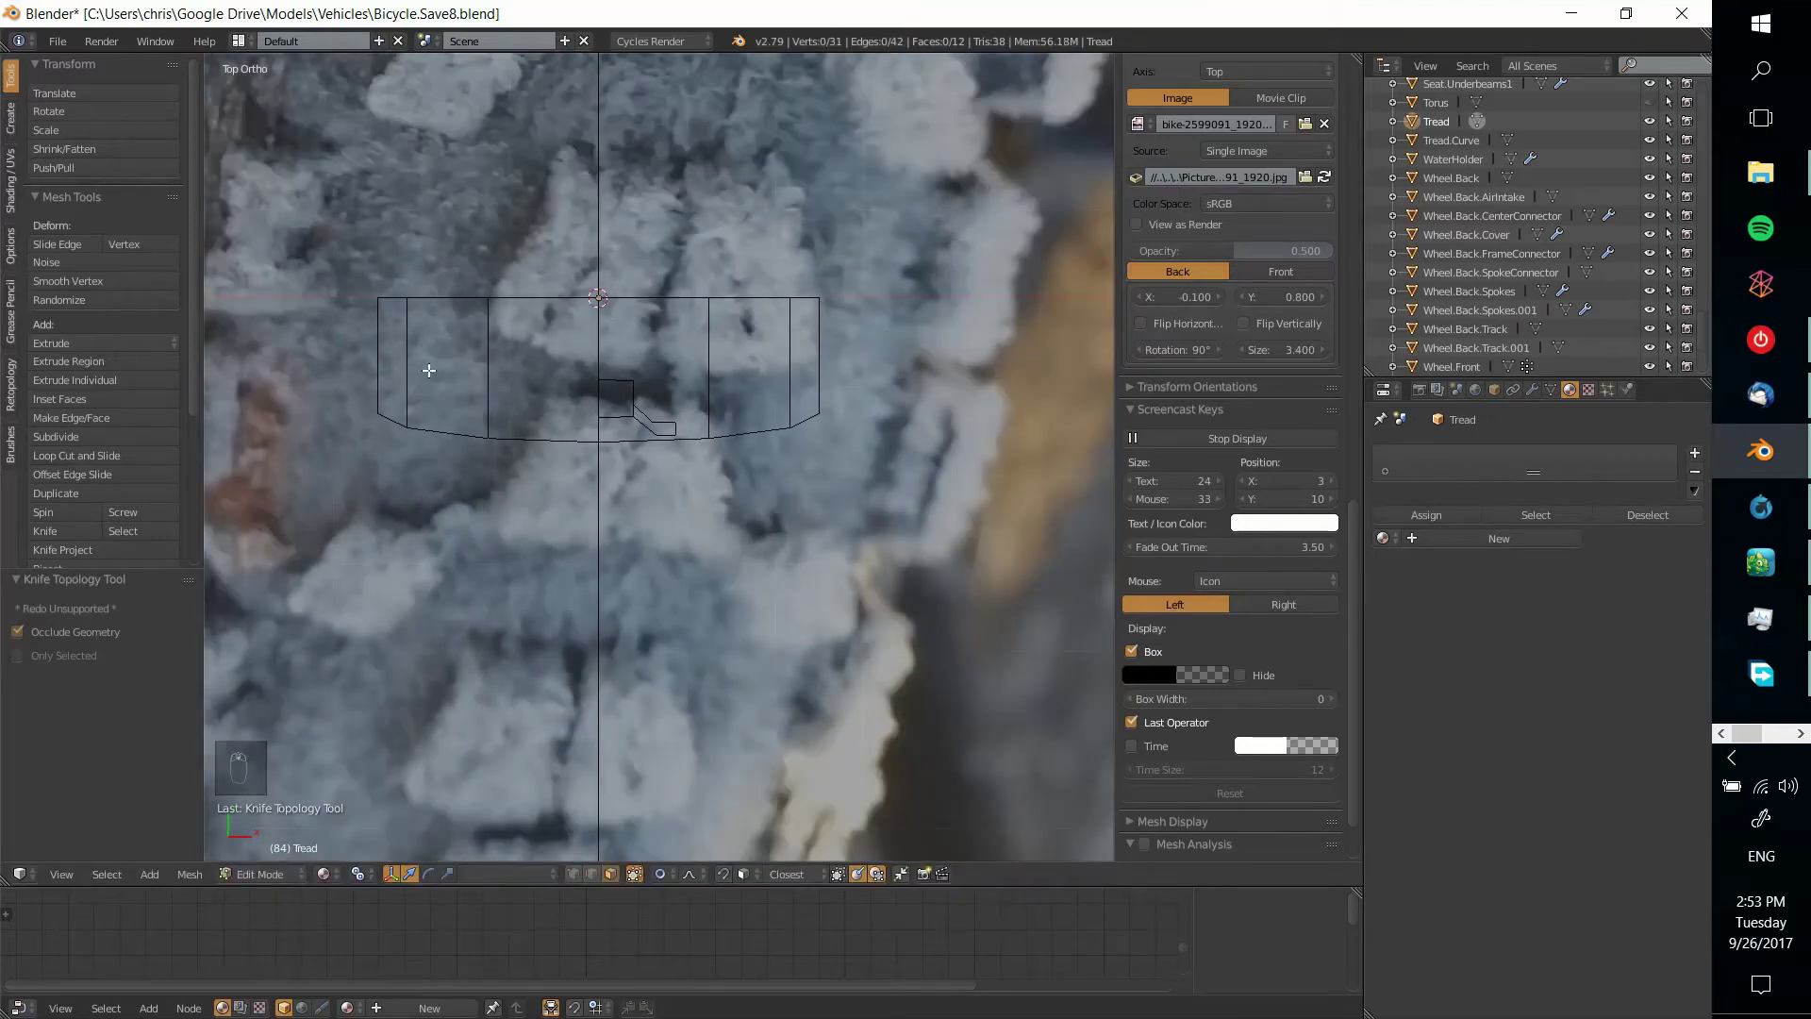
{"action": "middle_click_drag", "start_coordinate": [756, 148], "coordinate": [812, 383], "text": "shift"}
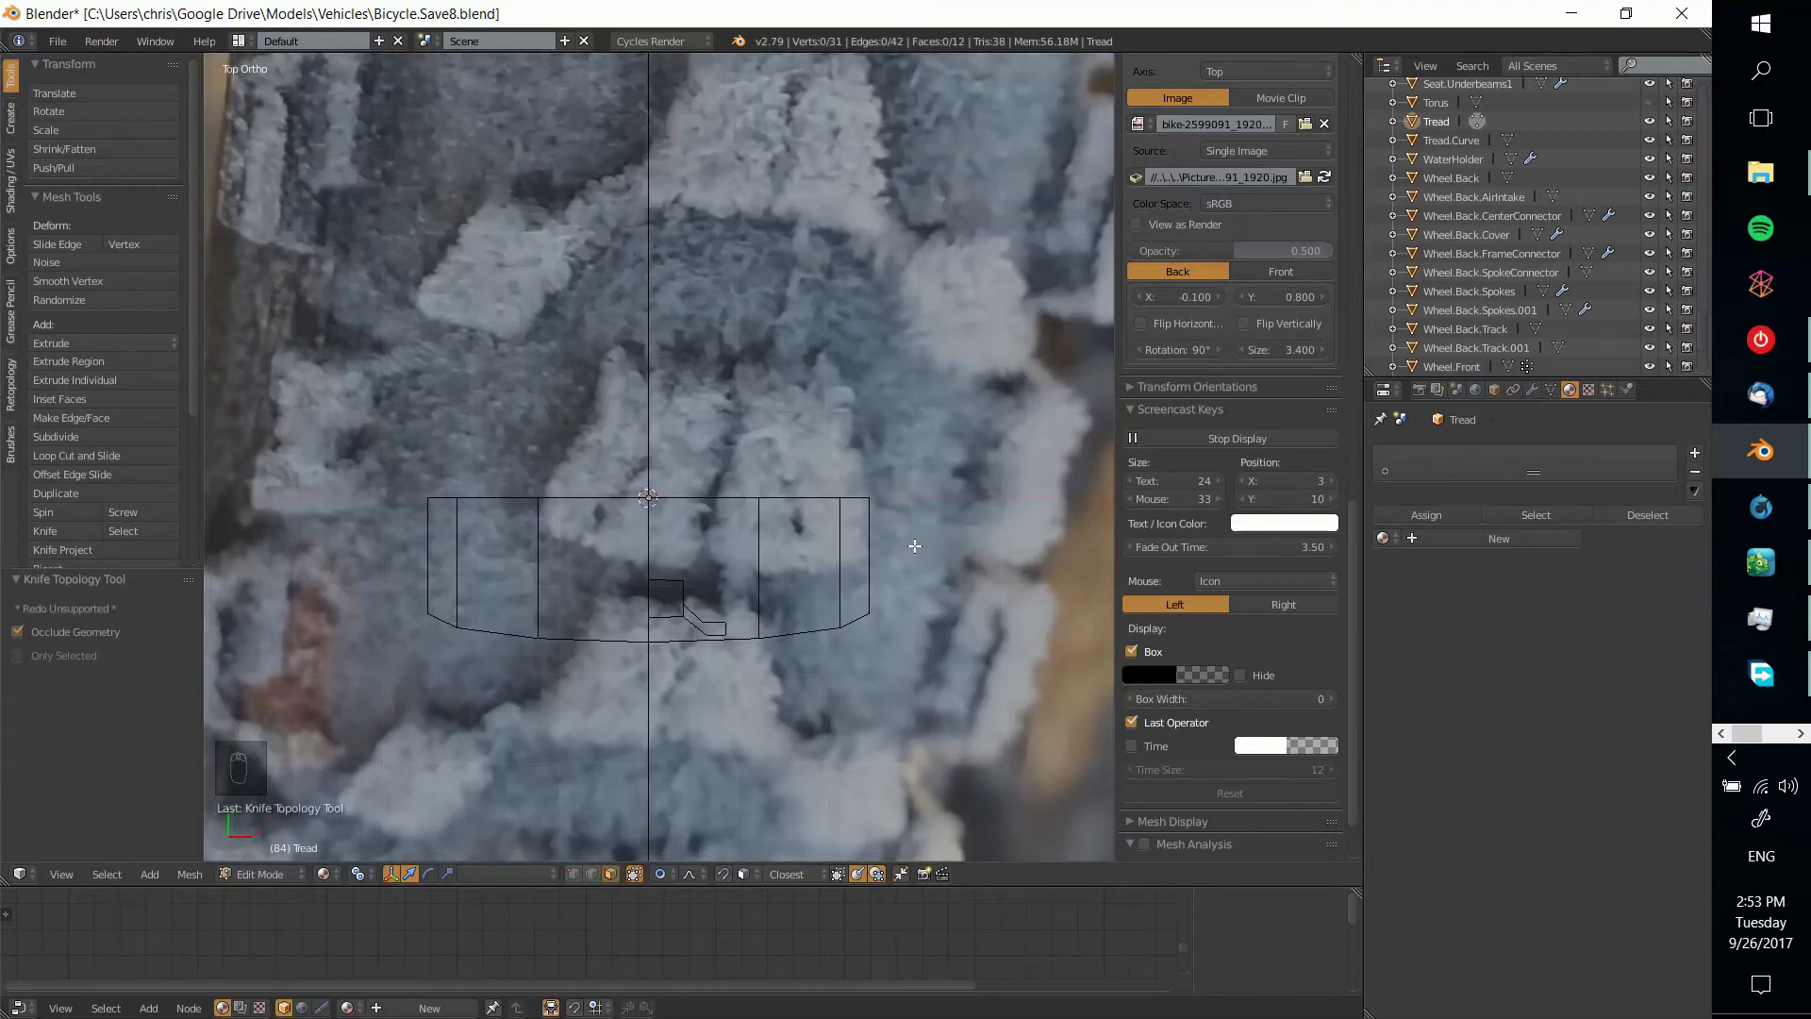
{"action": "middle_click_drag", "start_coordinate": [865, 463], "coordinate": [790, 306], "text": "shift"}
{"action": "scroll", "coordinate": [804, 469], "scroll_direction": "up", "scroll_amount": 2}
{"action": "middle_click_drag", "start_coordinate": [824, 481], "coordinate": [711, 467], "text": "shift"}
{"action": "scroll", "coordinate": [786, 470], "scroll_direction": "down", "scroll_amount": 4}
{"action": "scroll", "coordinate": [807, 209], "scroll_direction": "down", "scroll_amount": 2}
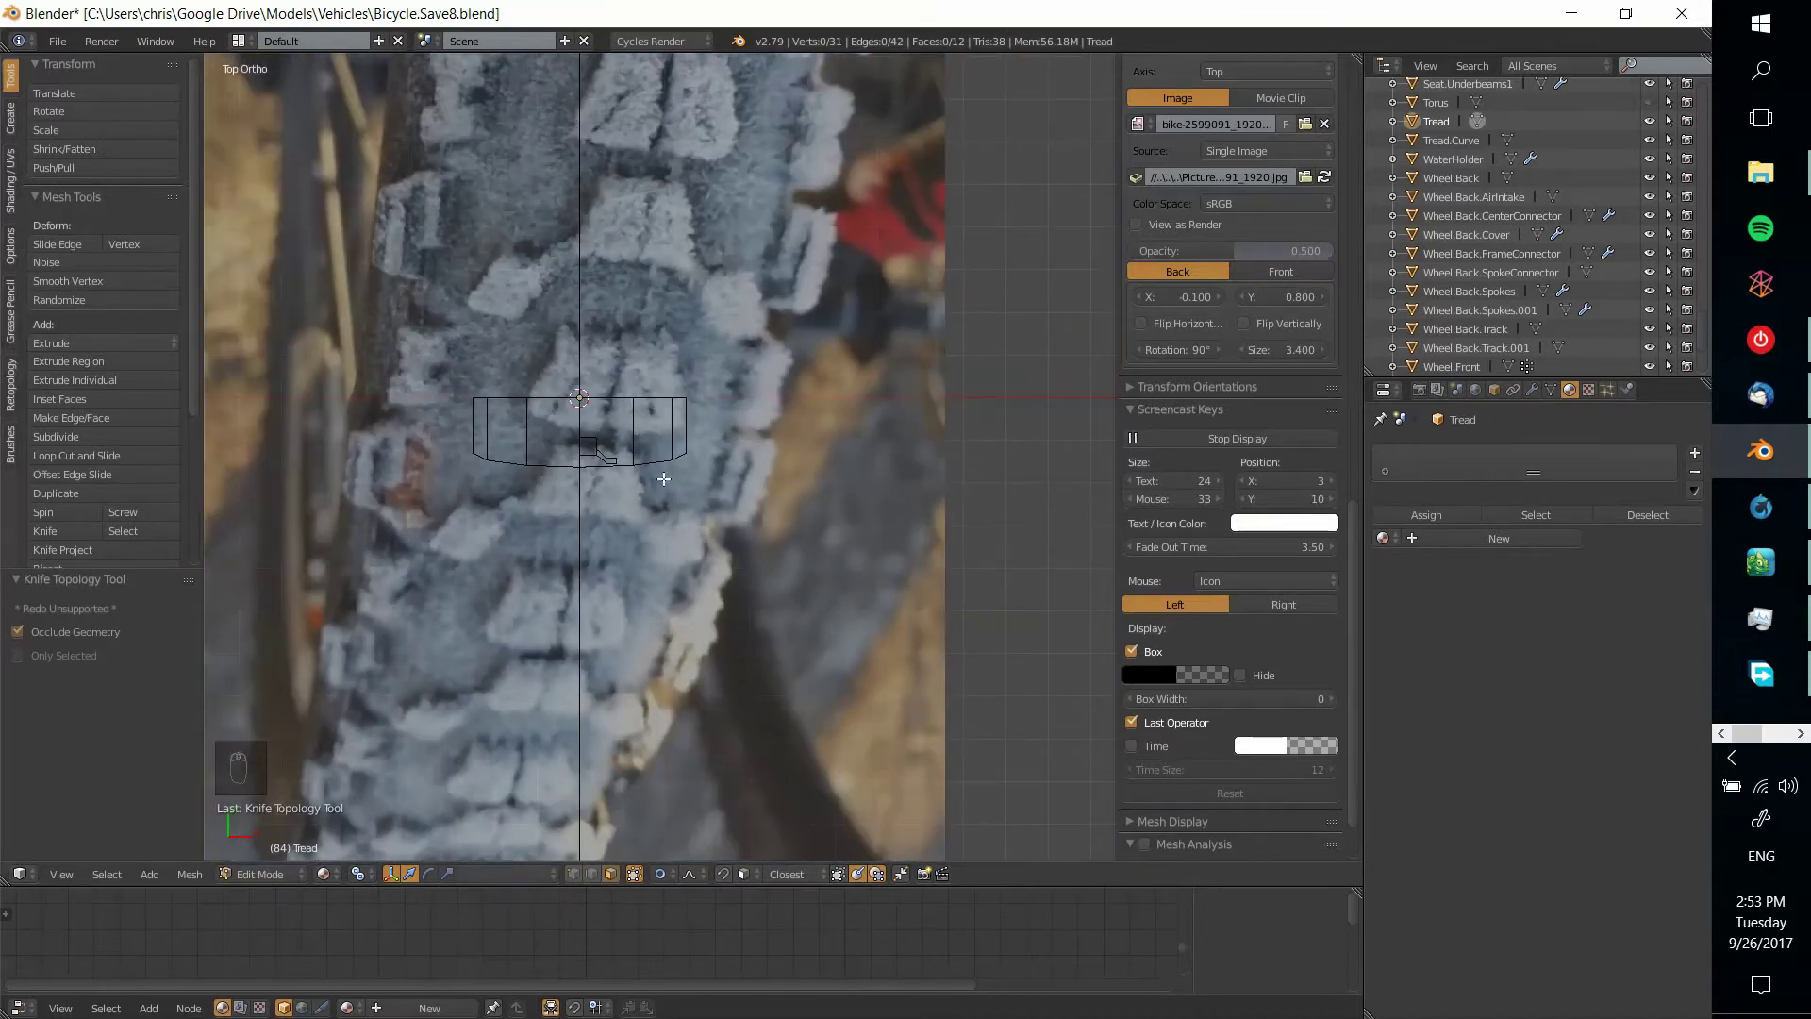
{"action": "scroll", "coordinate": [664, 479], "scroll_direction": "up", "scroll_amount": 5}
{"action": "key", "text": "k"}
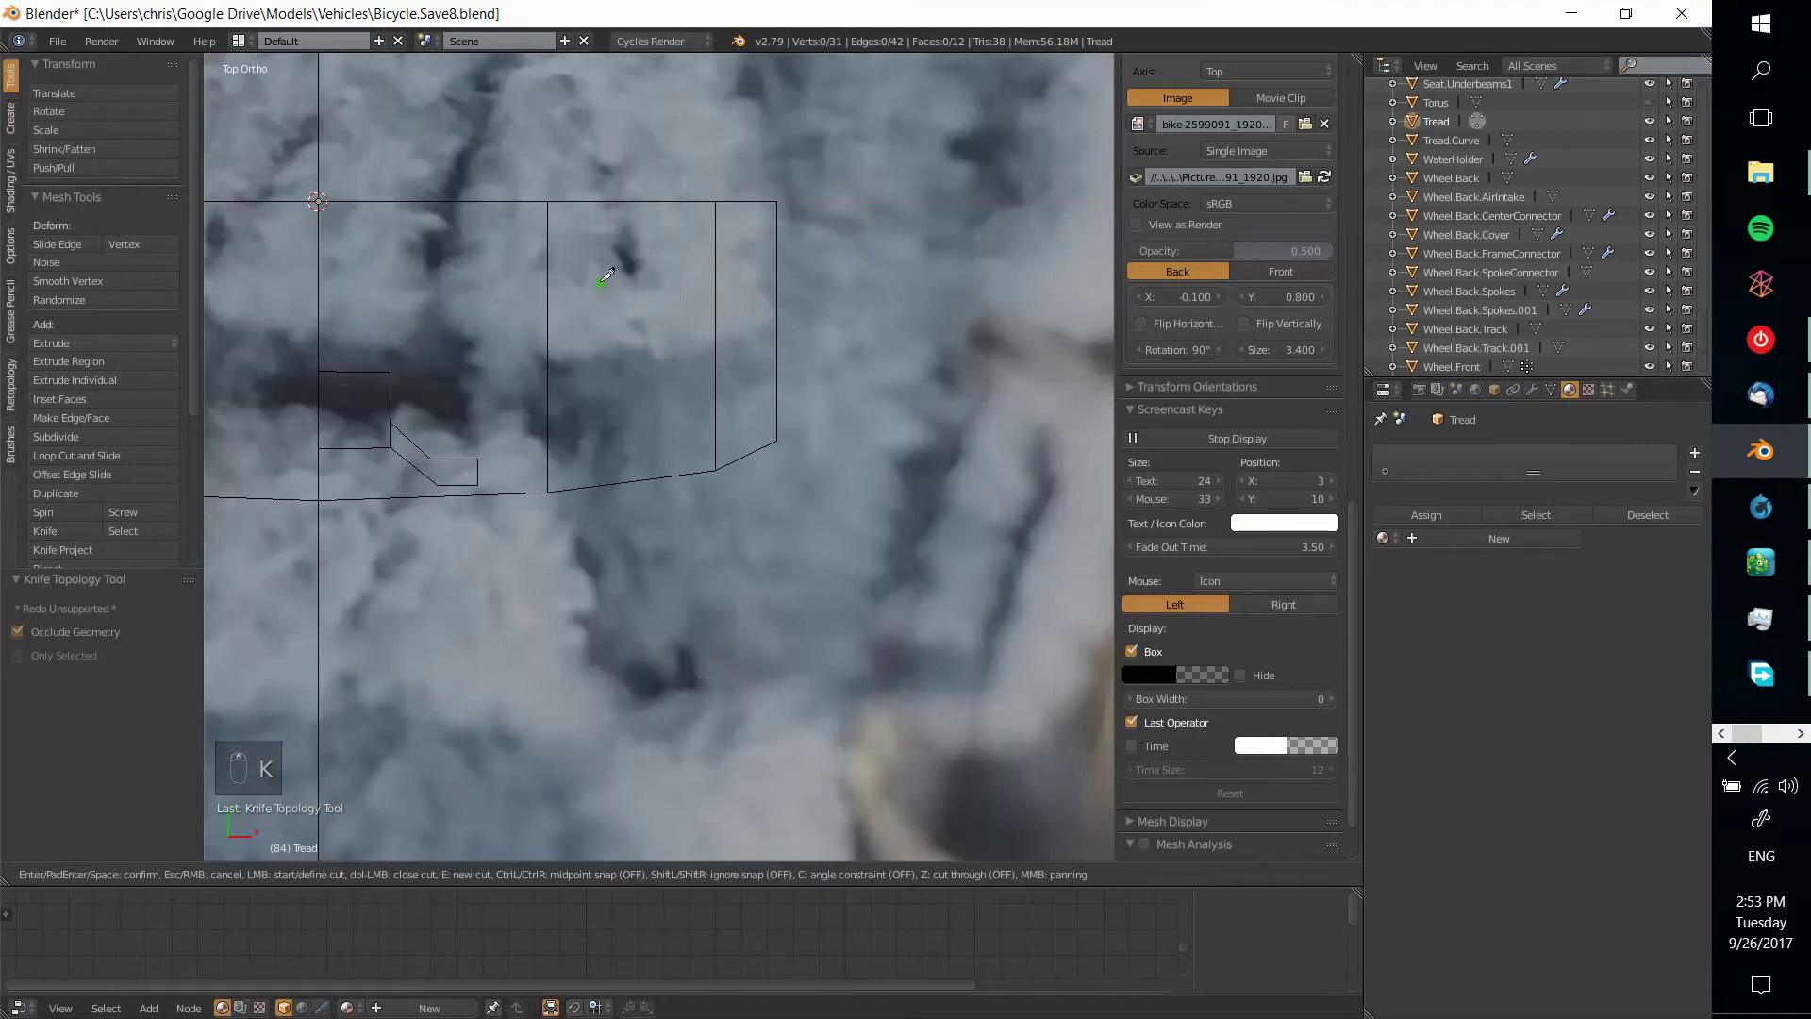
{"action": "left_click", "coordinate": [601, 281]}
{"action": "left_click", "coordinate": [600, 402]}
{"action": "left_click", "coordinate": [677, 400]}
{"action": "left_click", "coordinate": [677, 281]}
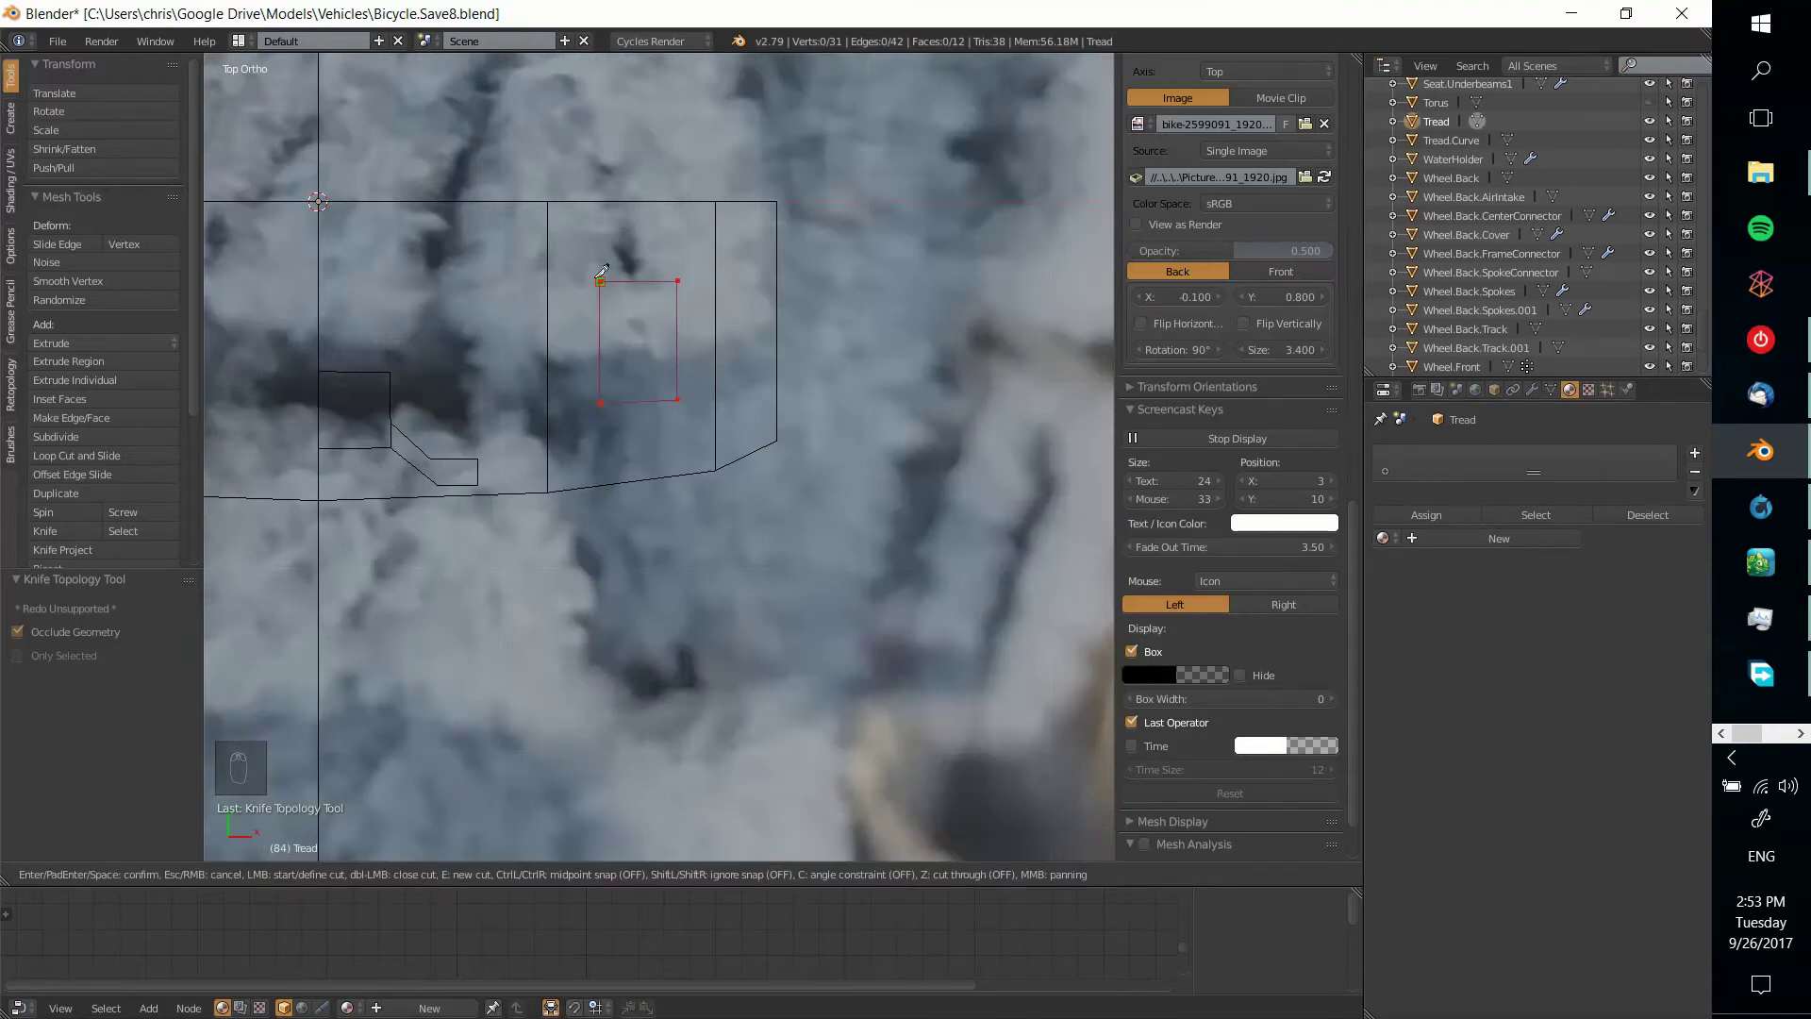
{"action": "key", "text": "Return"}
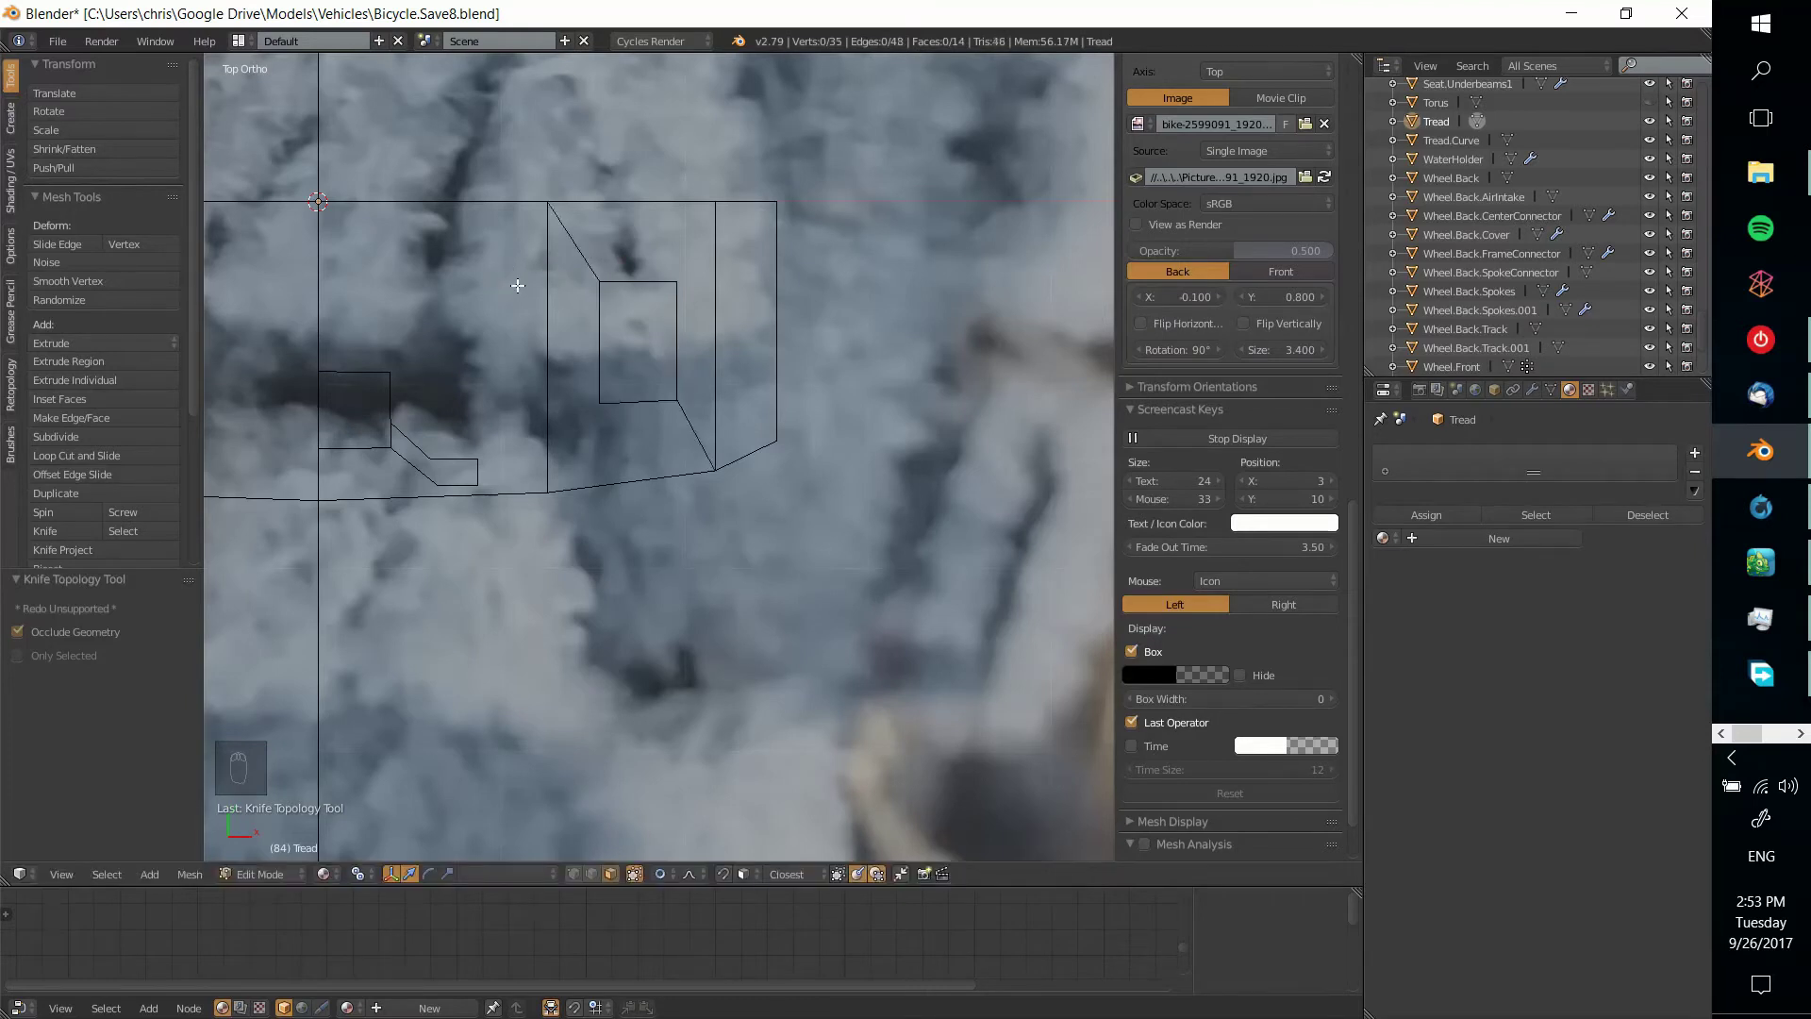
Knife-cut a second rectangle against the right side of the centre line, above the existing centre block
{"action": "middle_click_drag", "start_coordinate": [517, 285], "coordinate": [624, 370], "text": "shift"}
{"action": "scroll", "coordinate": [686, 387], "scroll_direction": "down", "scroll_amount": 4}
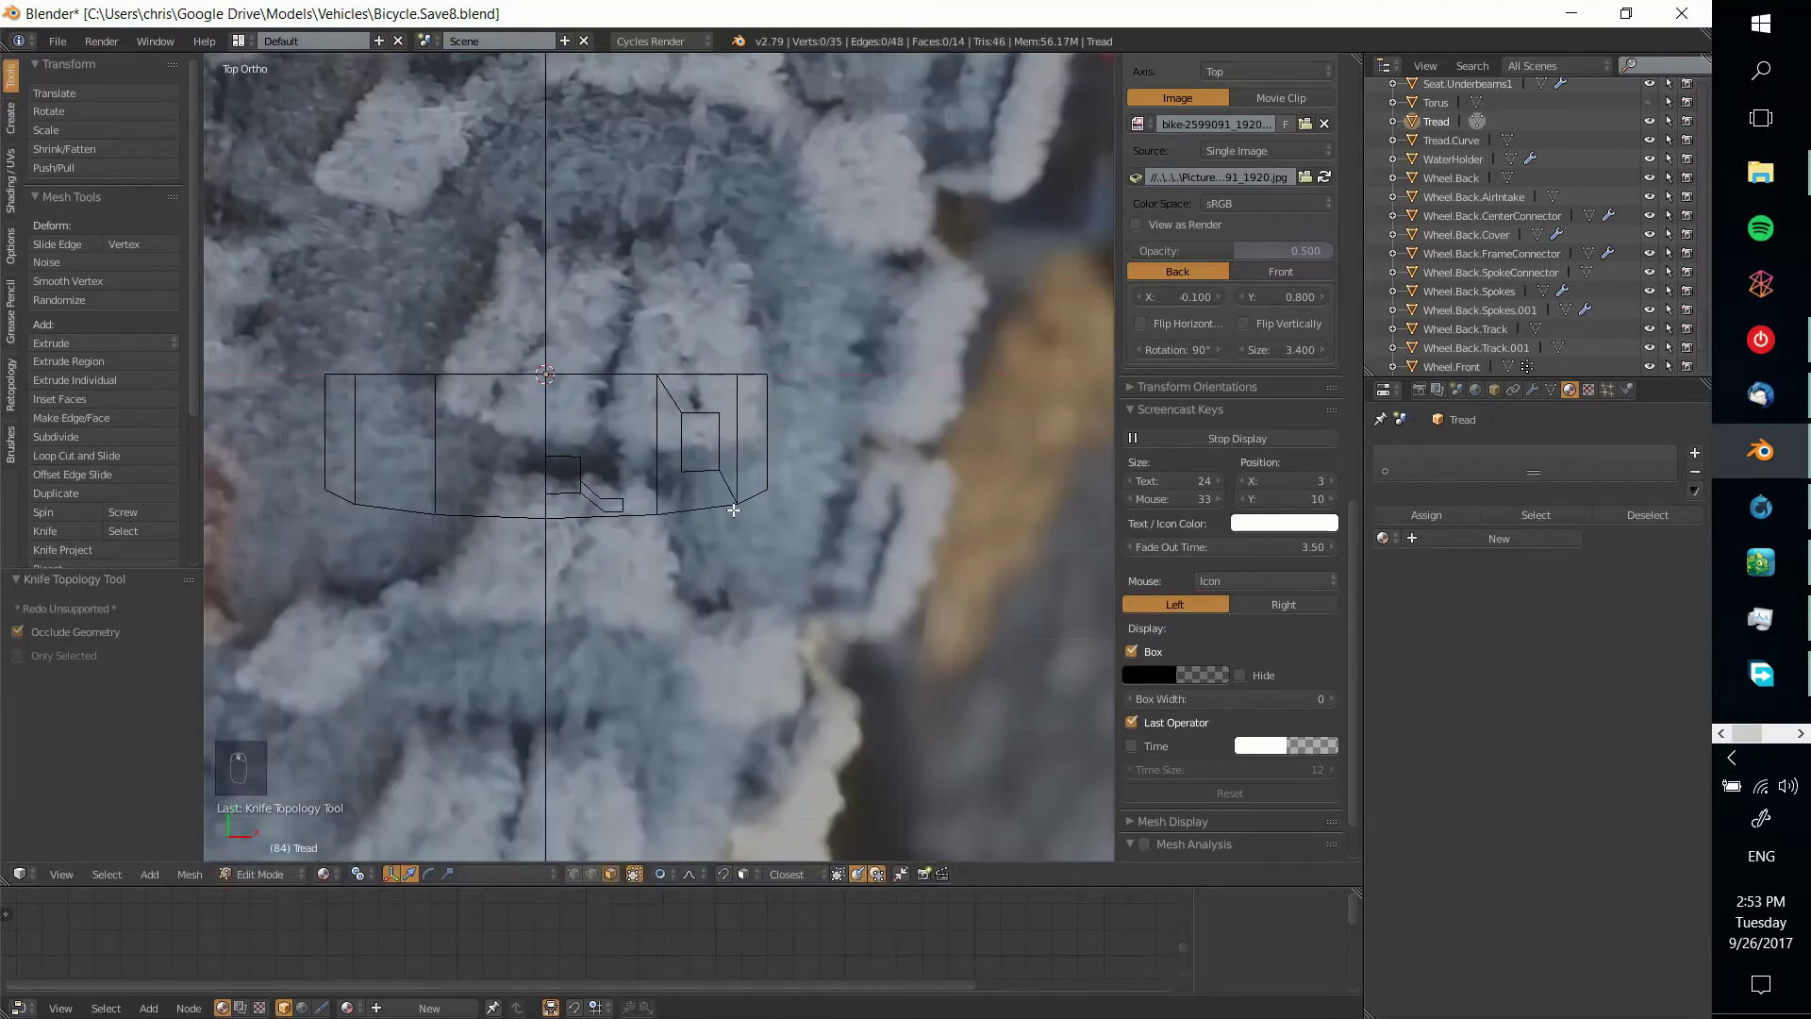
{"action": "middle_click_drag", "start_coordinate": [688, 424], "coordinate": [770, 529], "text": "shift"}
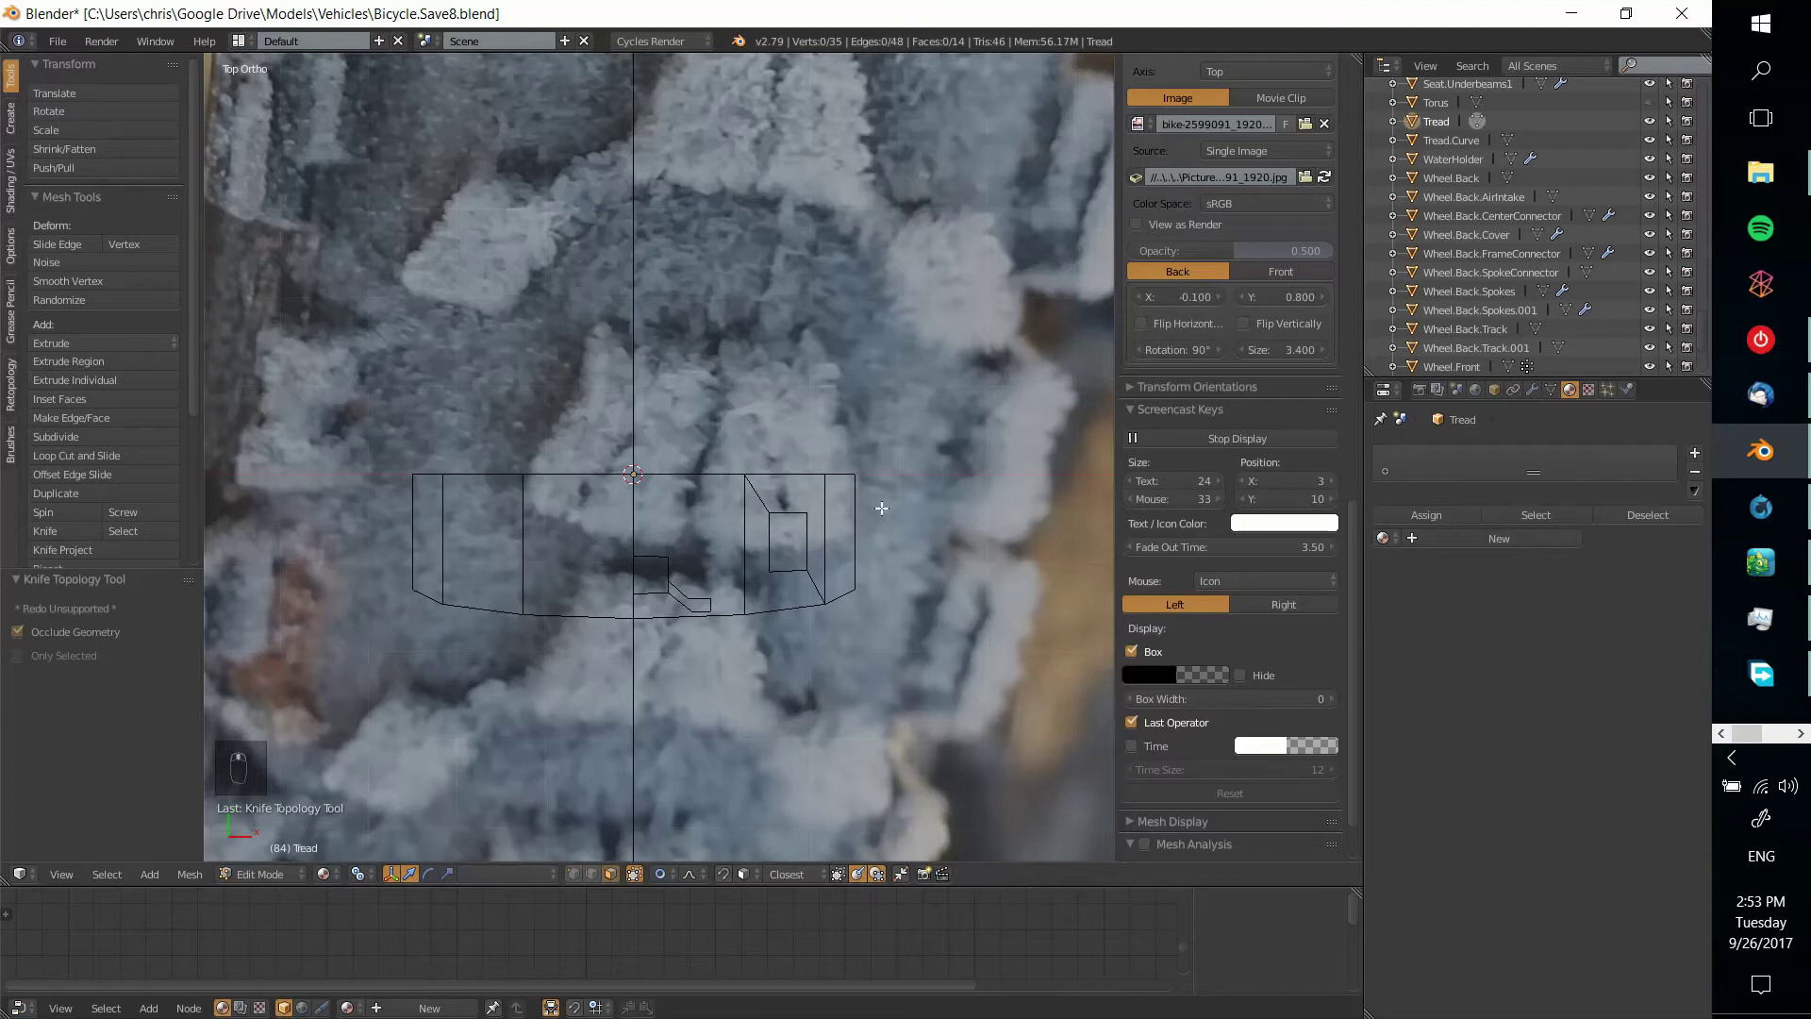
{"action": "middle_click_drag", "start_coordinate": [723, 412], "coordinate": [726, 518], "text": "shift"}
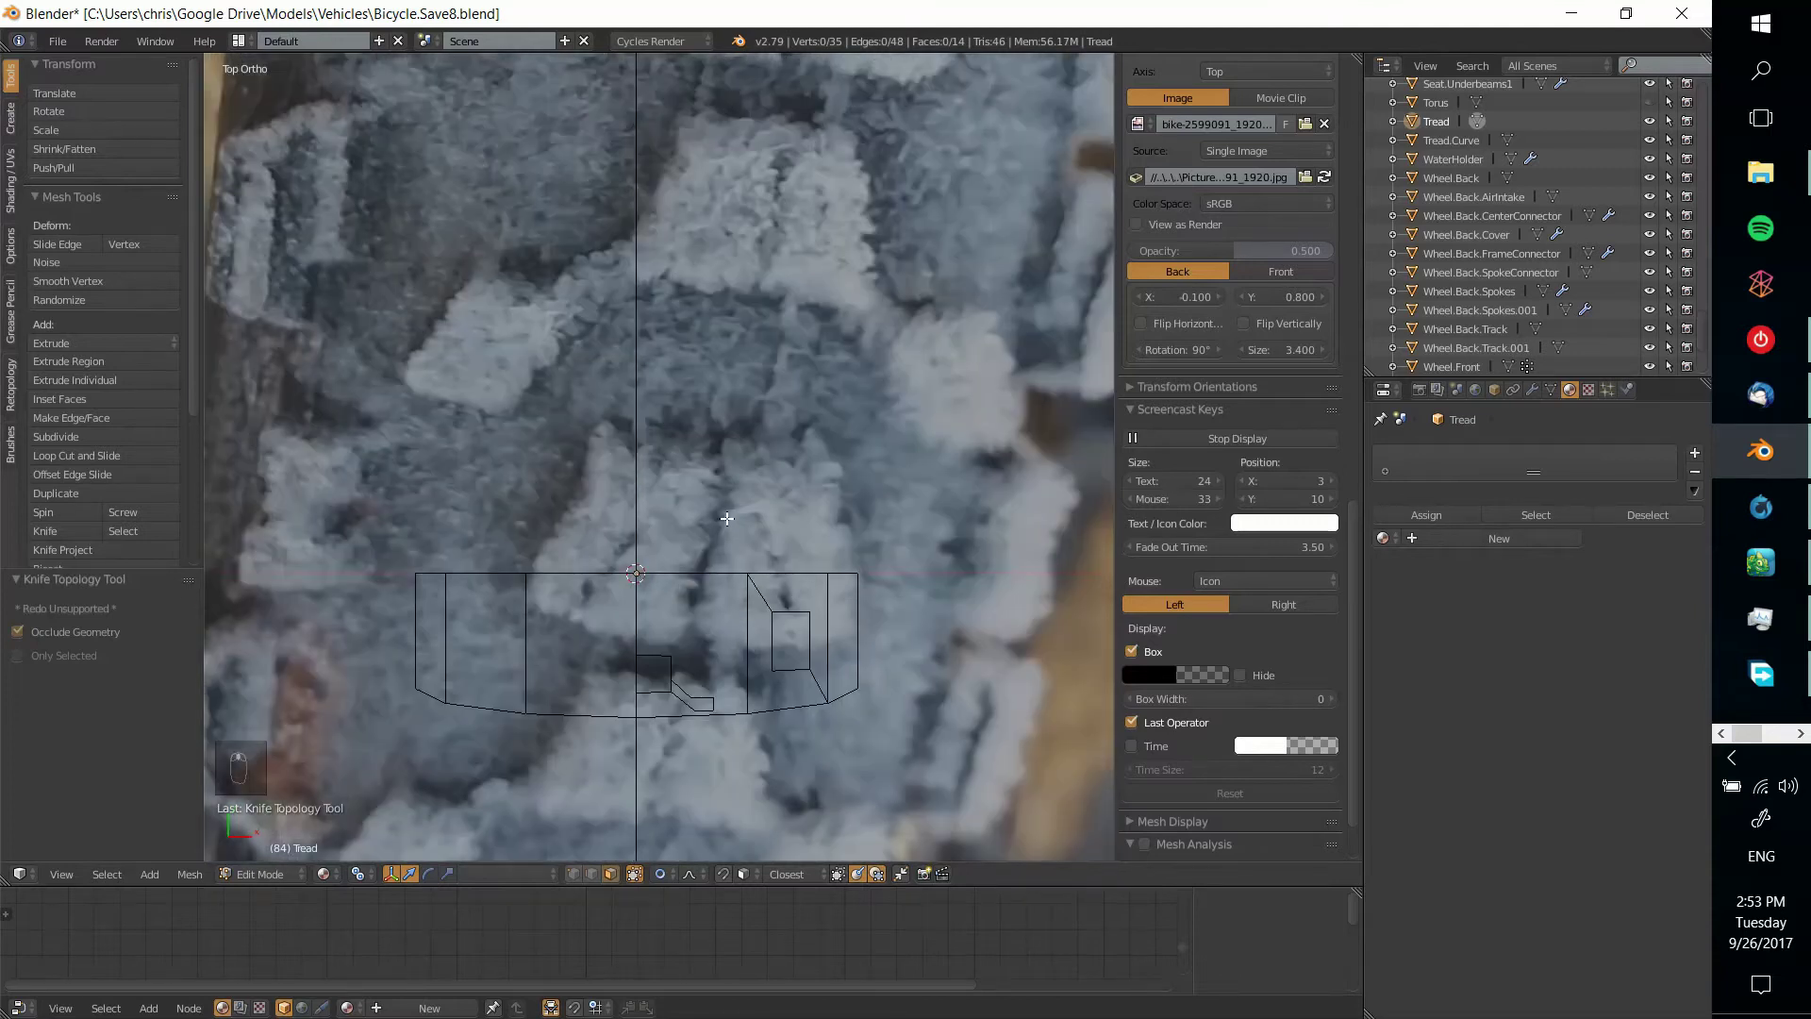
{"action": "scroll", "coordinate": [752, 519], "scroll_direction": "up", "scroll_amount": 5}
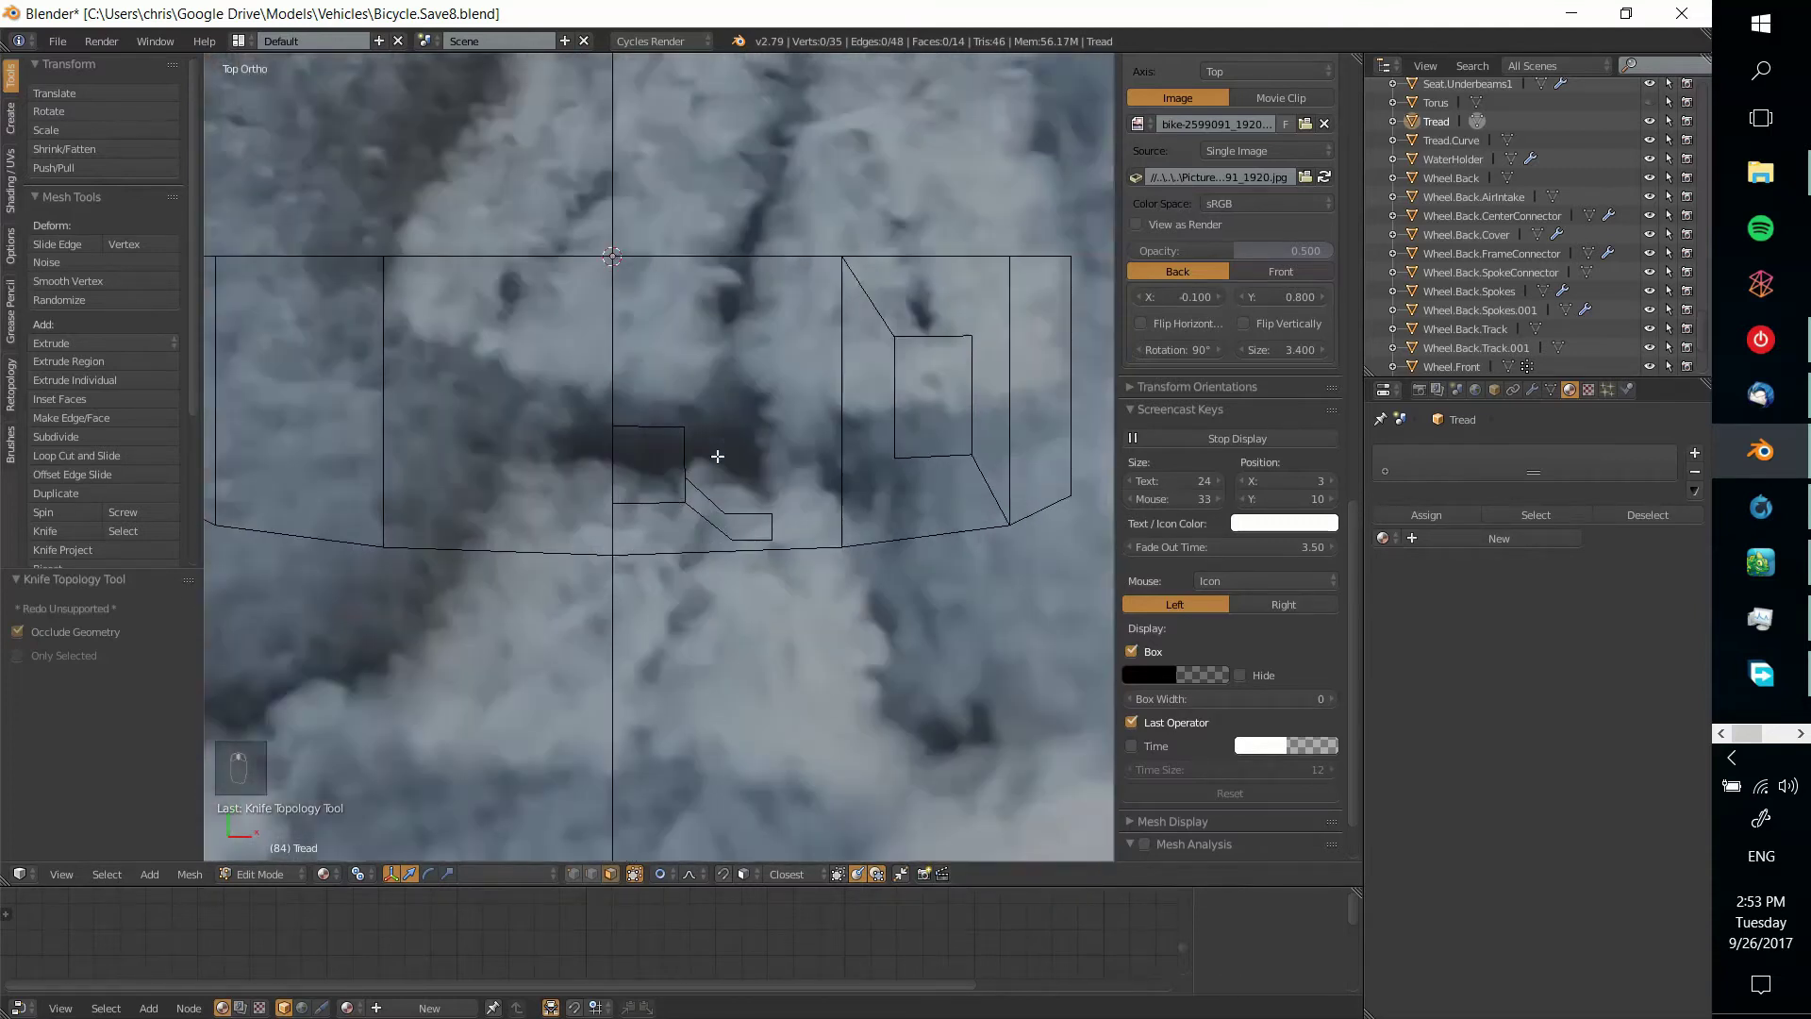
{"action": "key", "text": "k"}
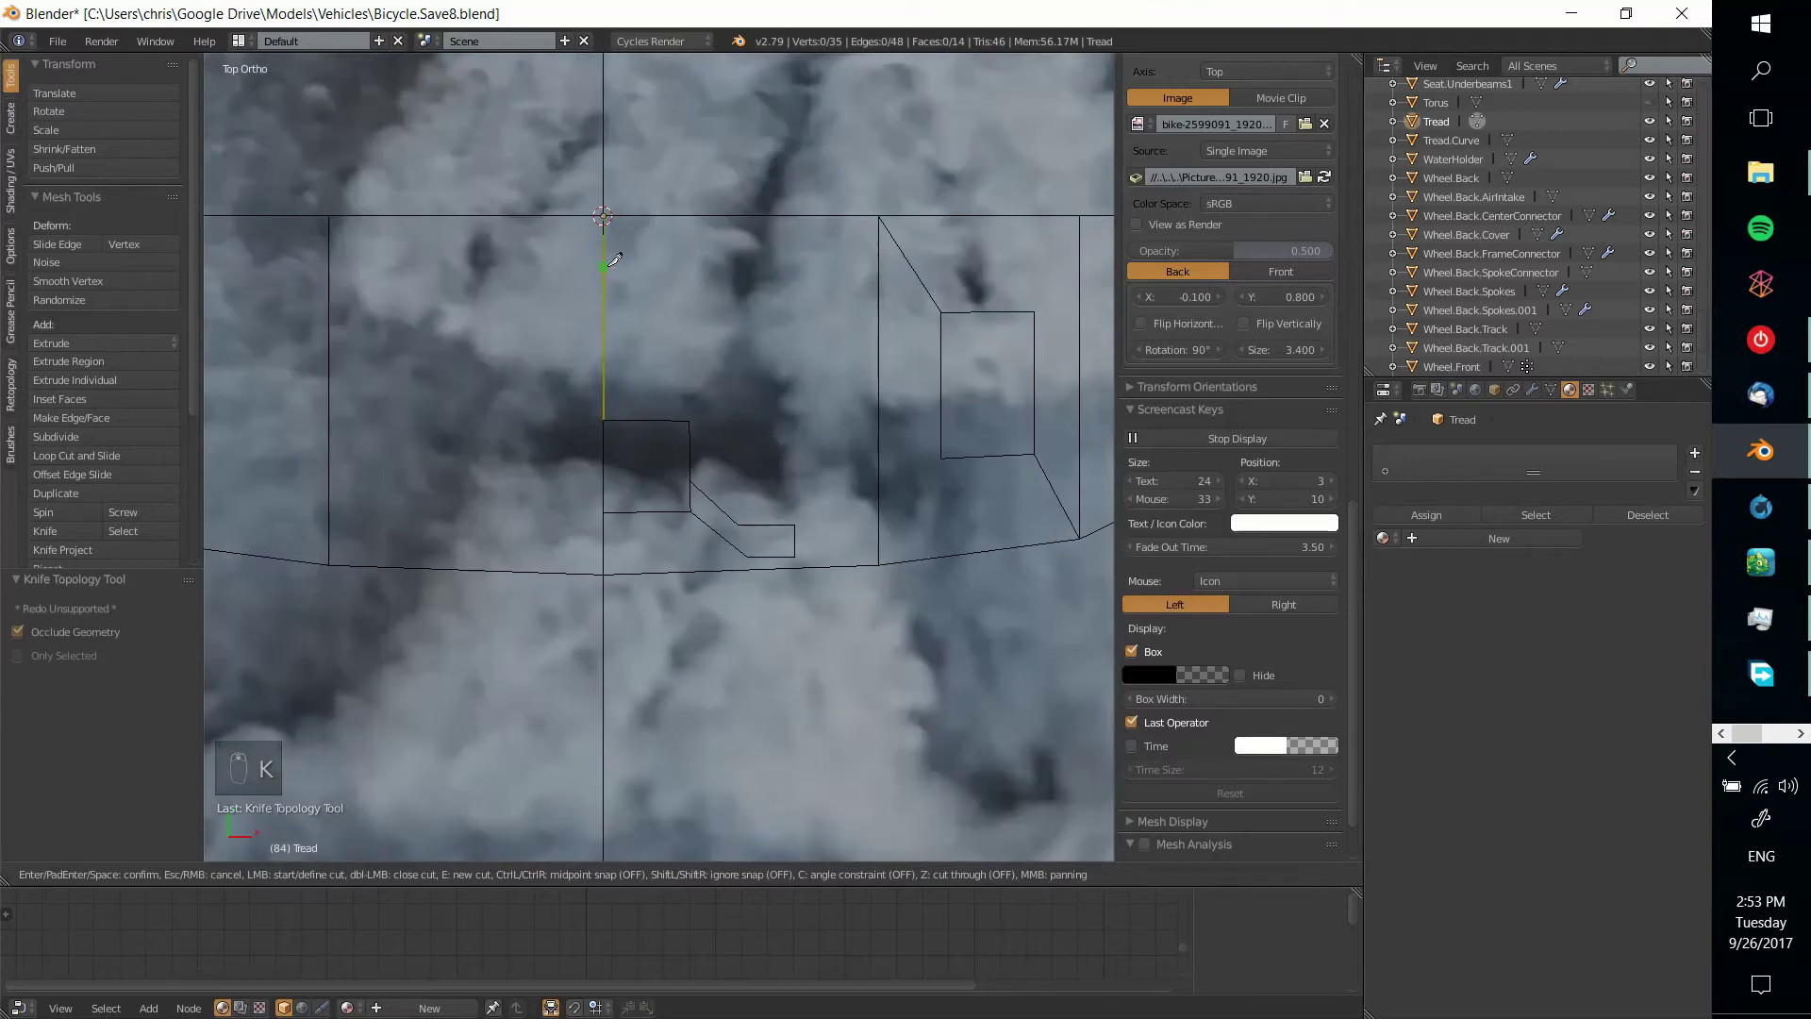
{"action": "left_click", "coordinate": [606, 267]}
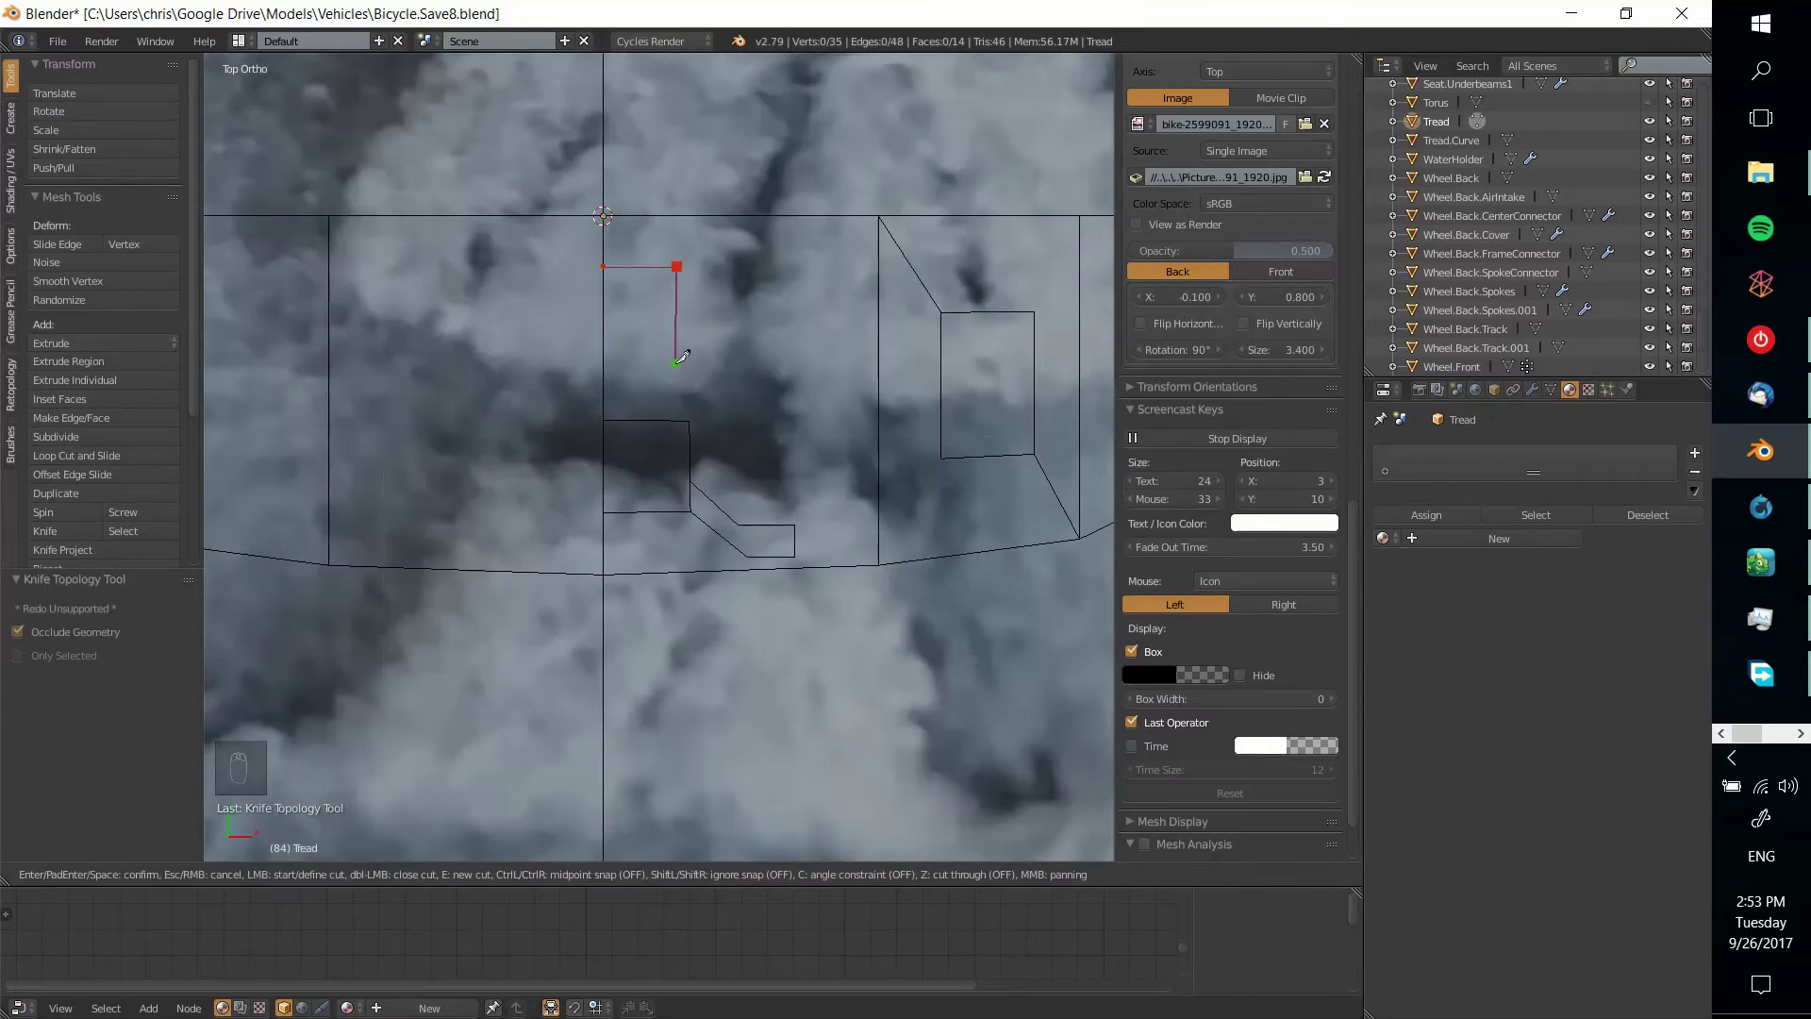
{"action": "left_click", "coordinate": [683, 357]}
{"action": "left_click", "coordinate": [619, 357]}
{"action": "key", "text": "Return"}
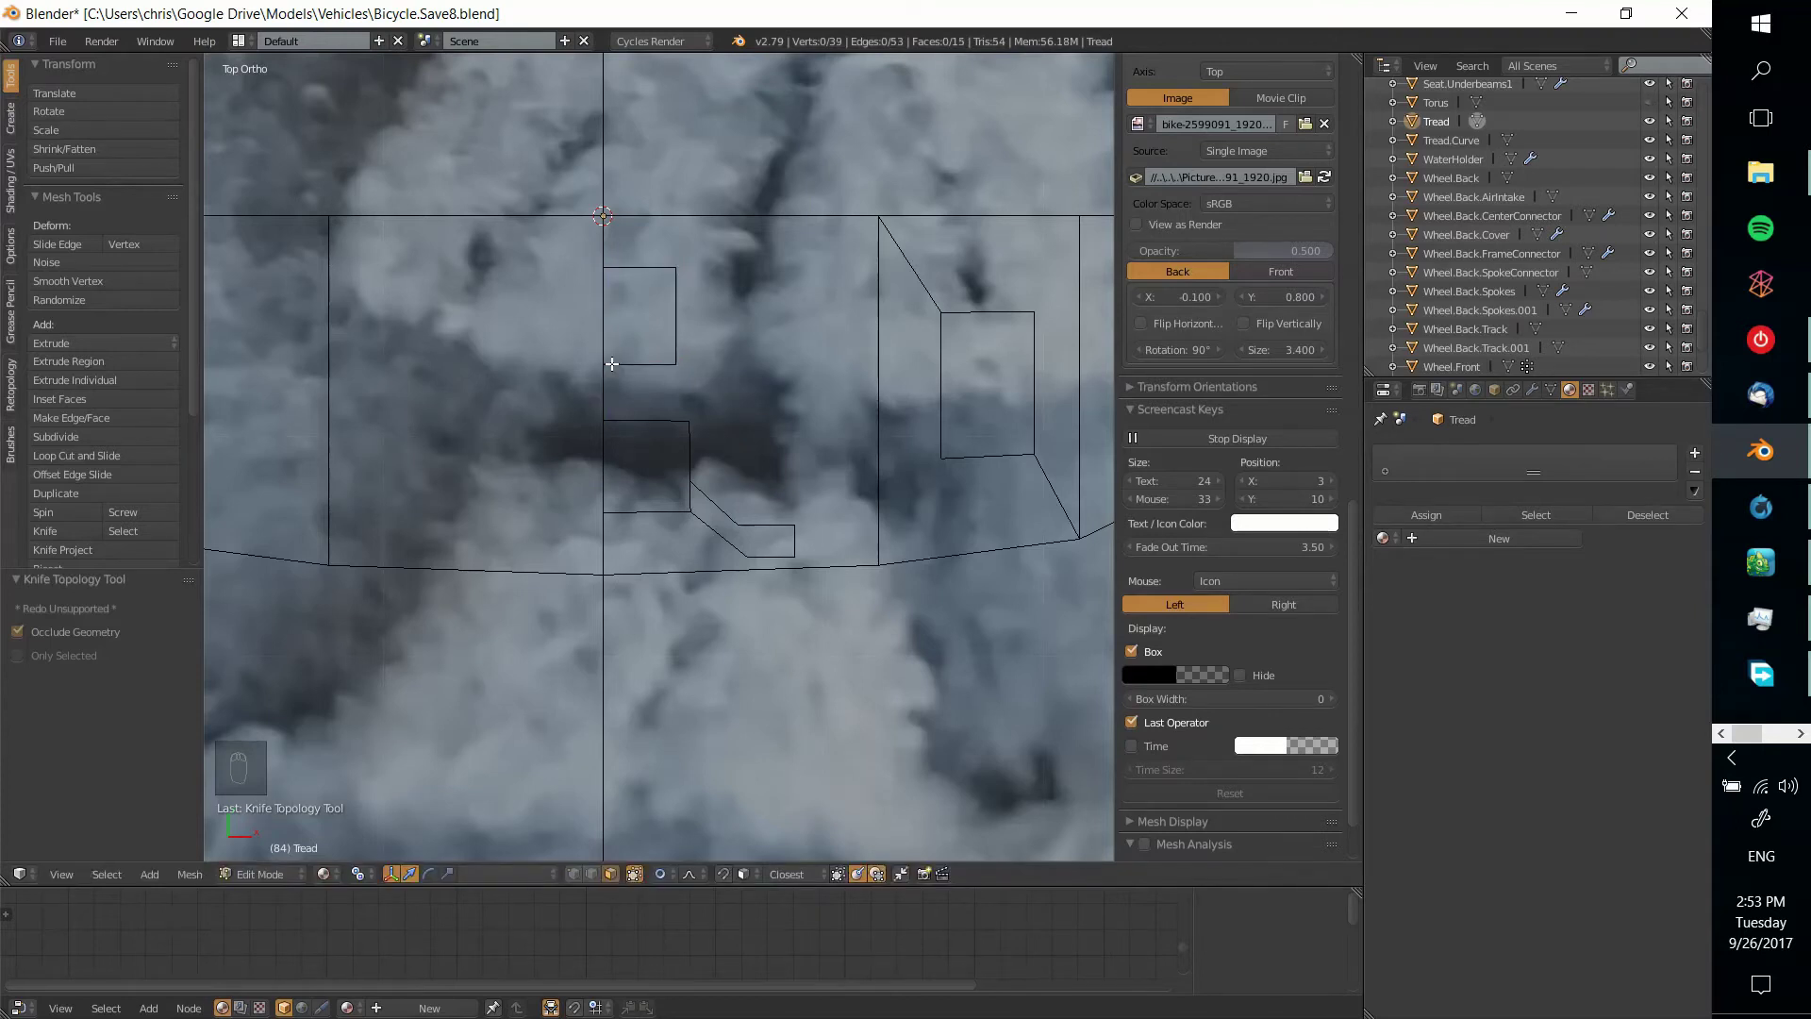
Knife-cut a small upright rectangle into the upper part of the tread strip's rightmost face
{"action": "scroll", "coordinate": [612, 364], "scroll_direction": "down", "scroll_amount": 2}
{"action": "middle_click_drag", "start_coordinate": [888, 455], "coordinate": [768, 465], "text": "shift"}
{"action": "key", "text": "k"}
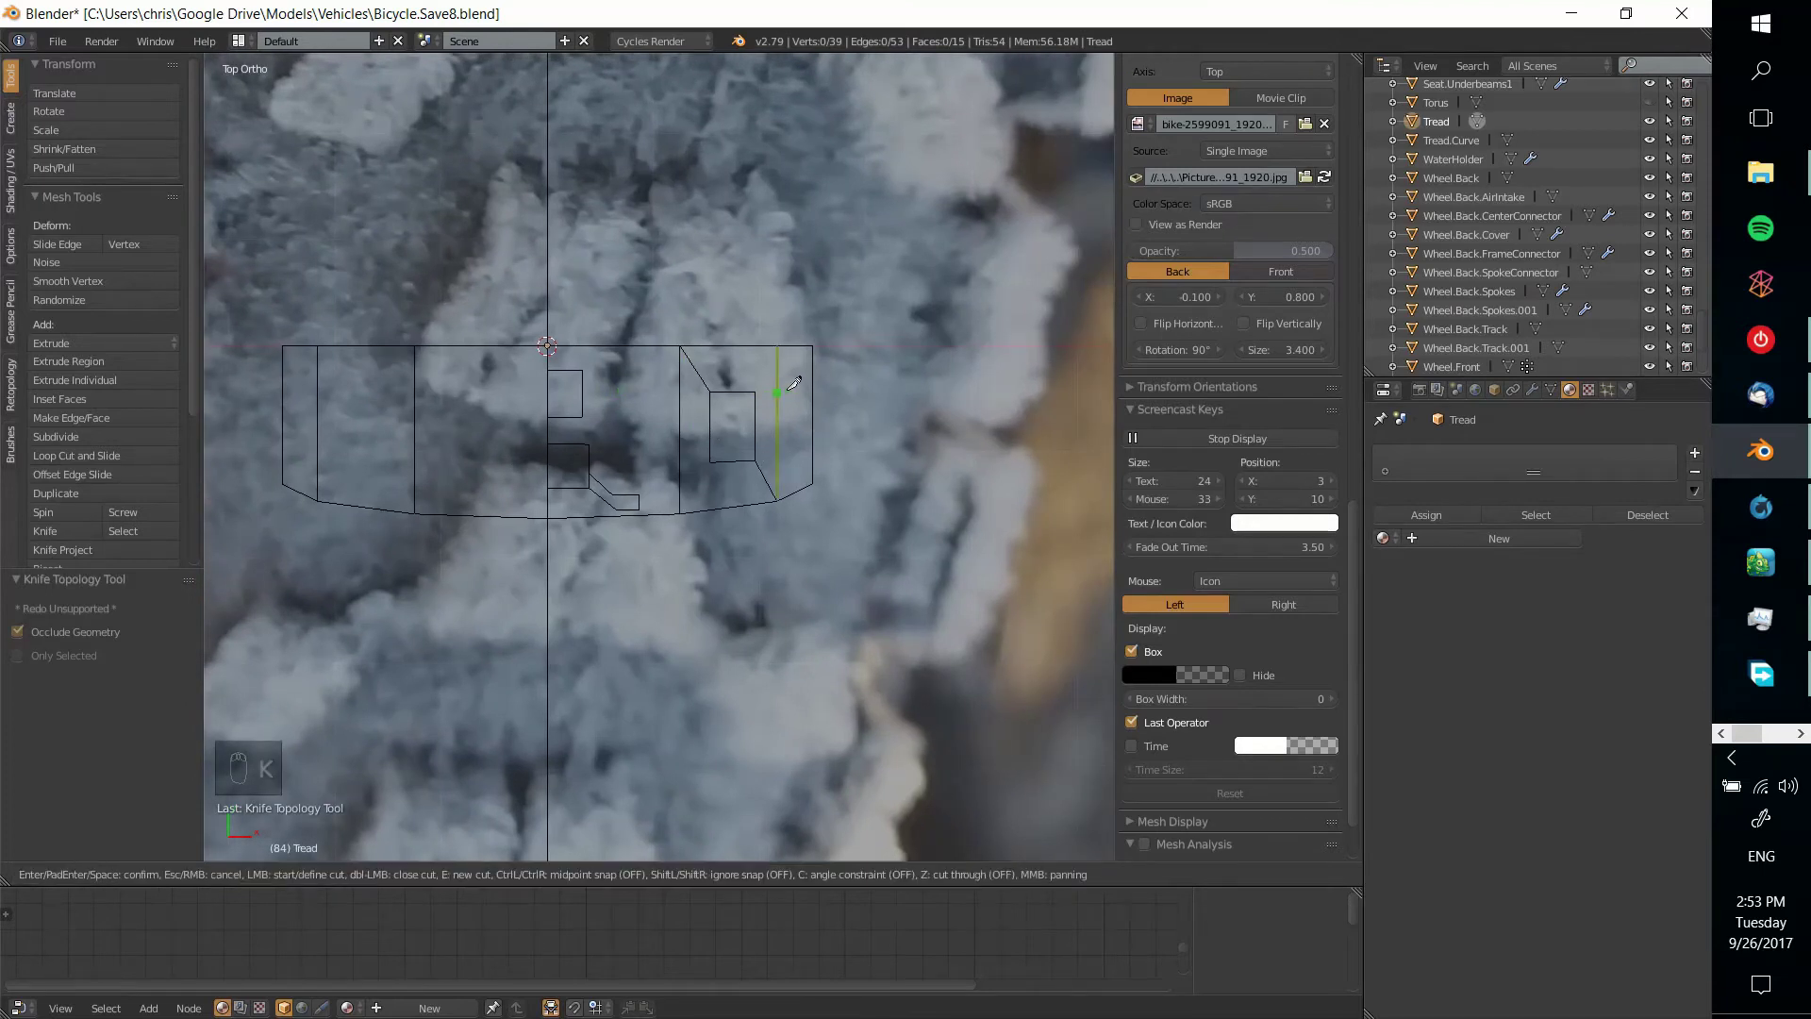
{"action": "scroll", "coordinate": [795, 381], "scroll_direction": "down", "scroll_amount": 6}
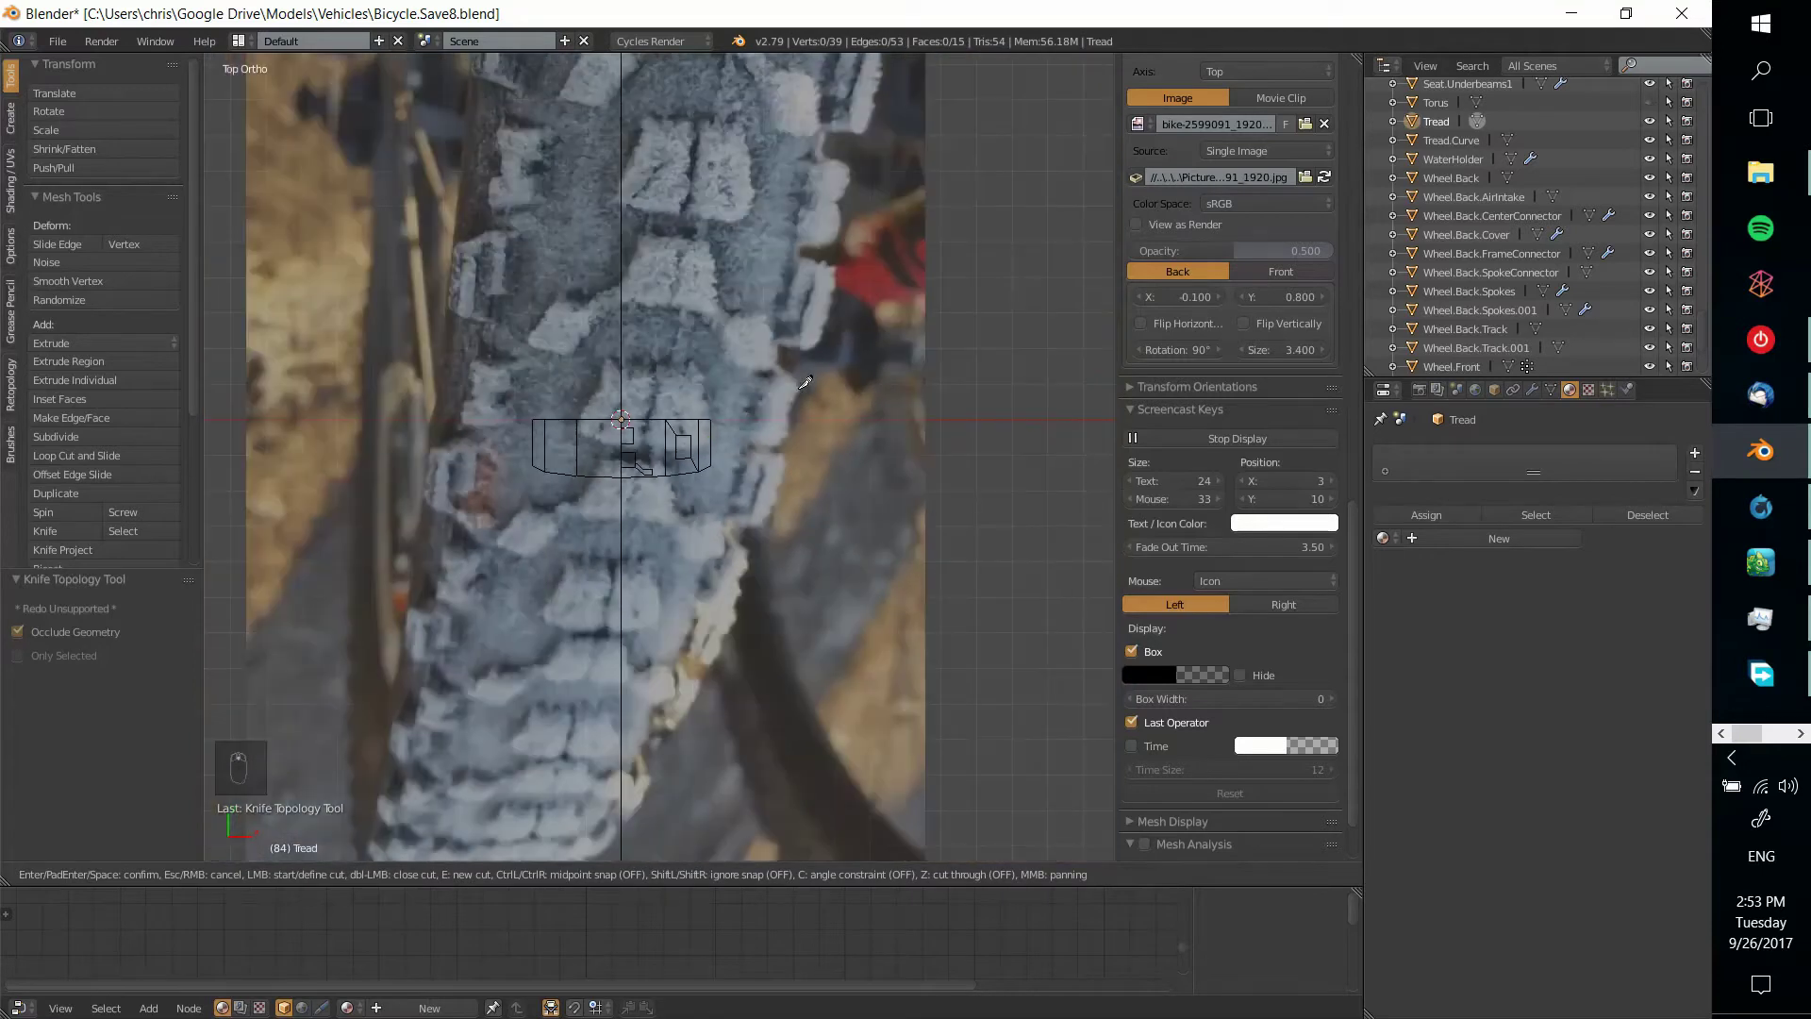
{"action": "scroll", "coordinate": [805, 382], "scroll_direction": "down", "scroll_amount": 1}
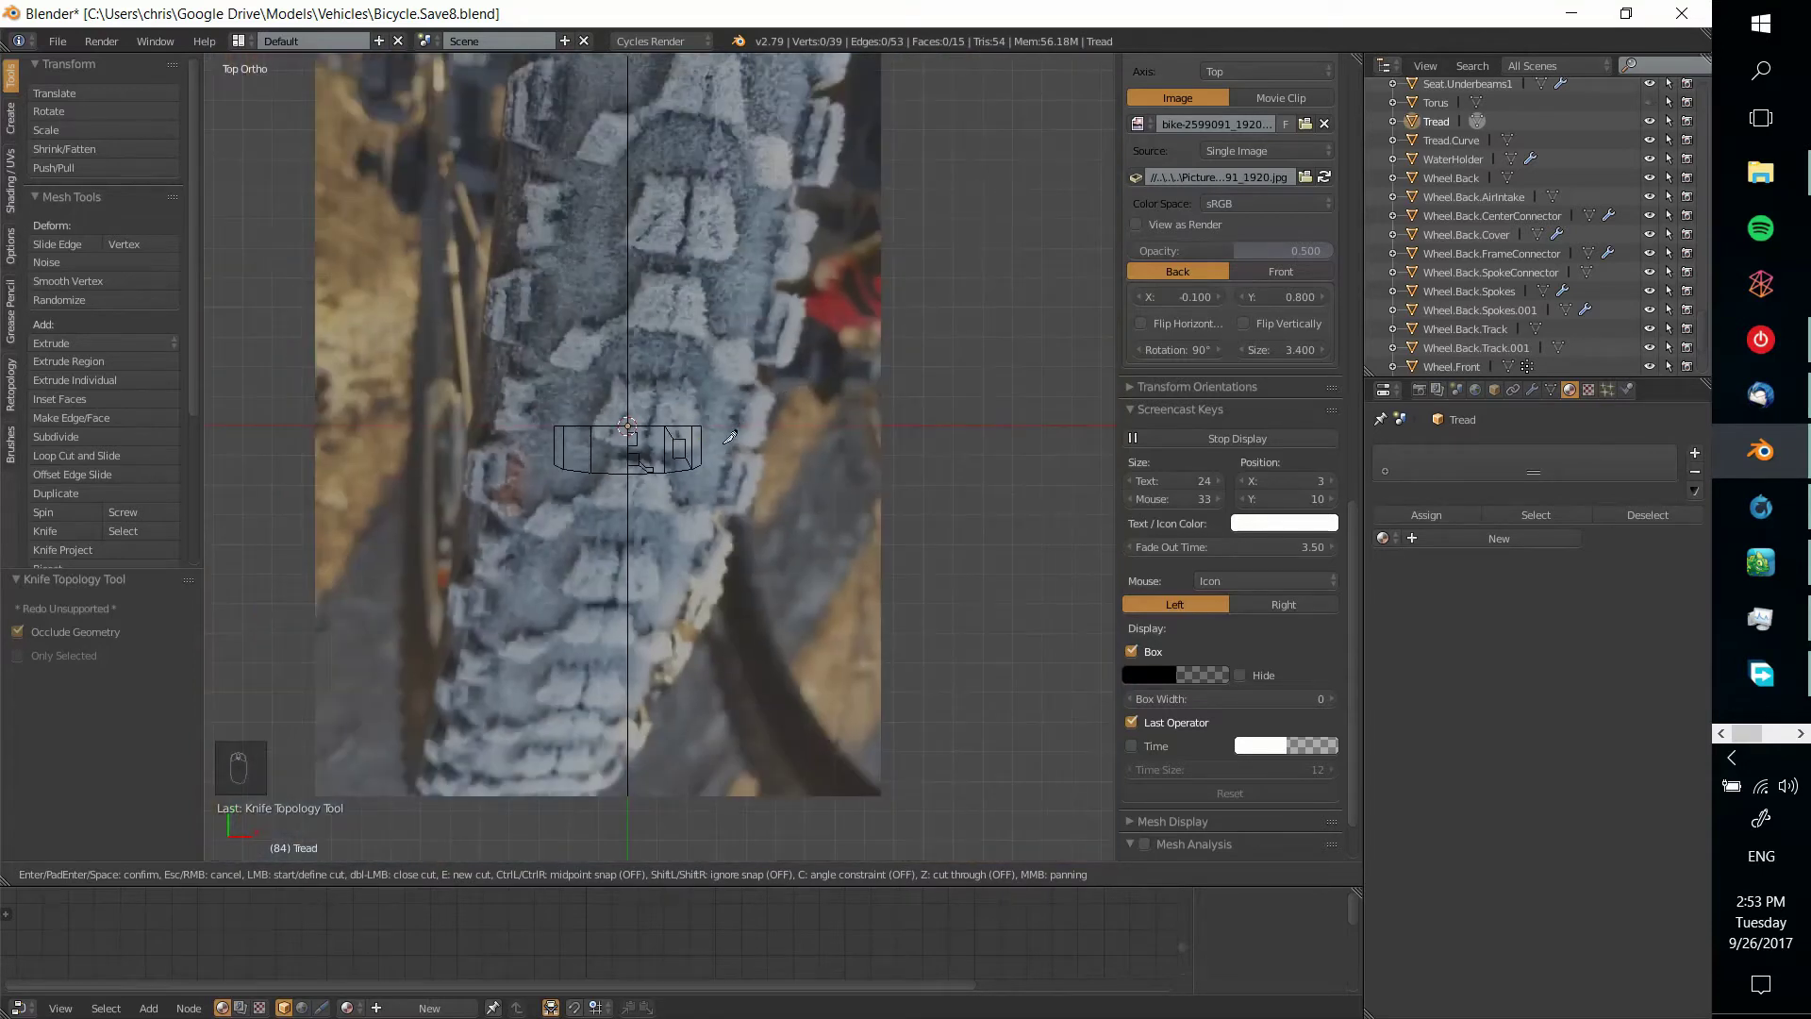
{"action": "scroll", "coordinate": [728, 440], "scroll_direction": "up", "scroll_amount": 10}
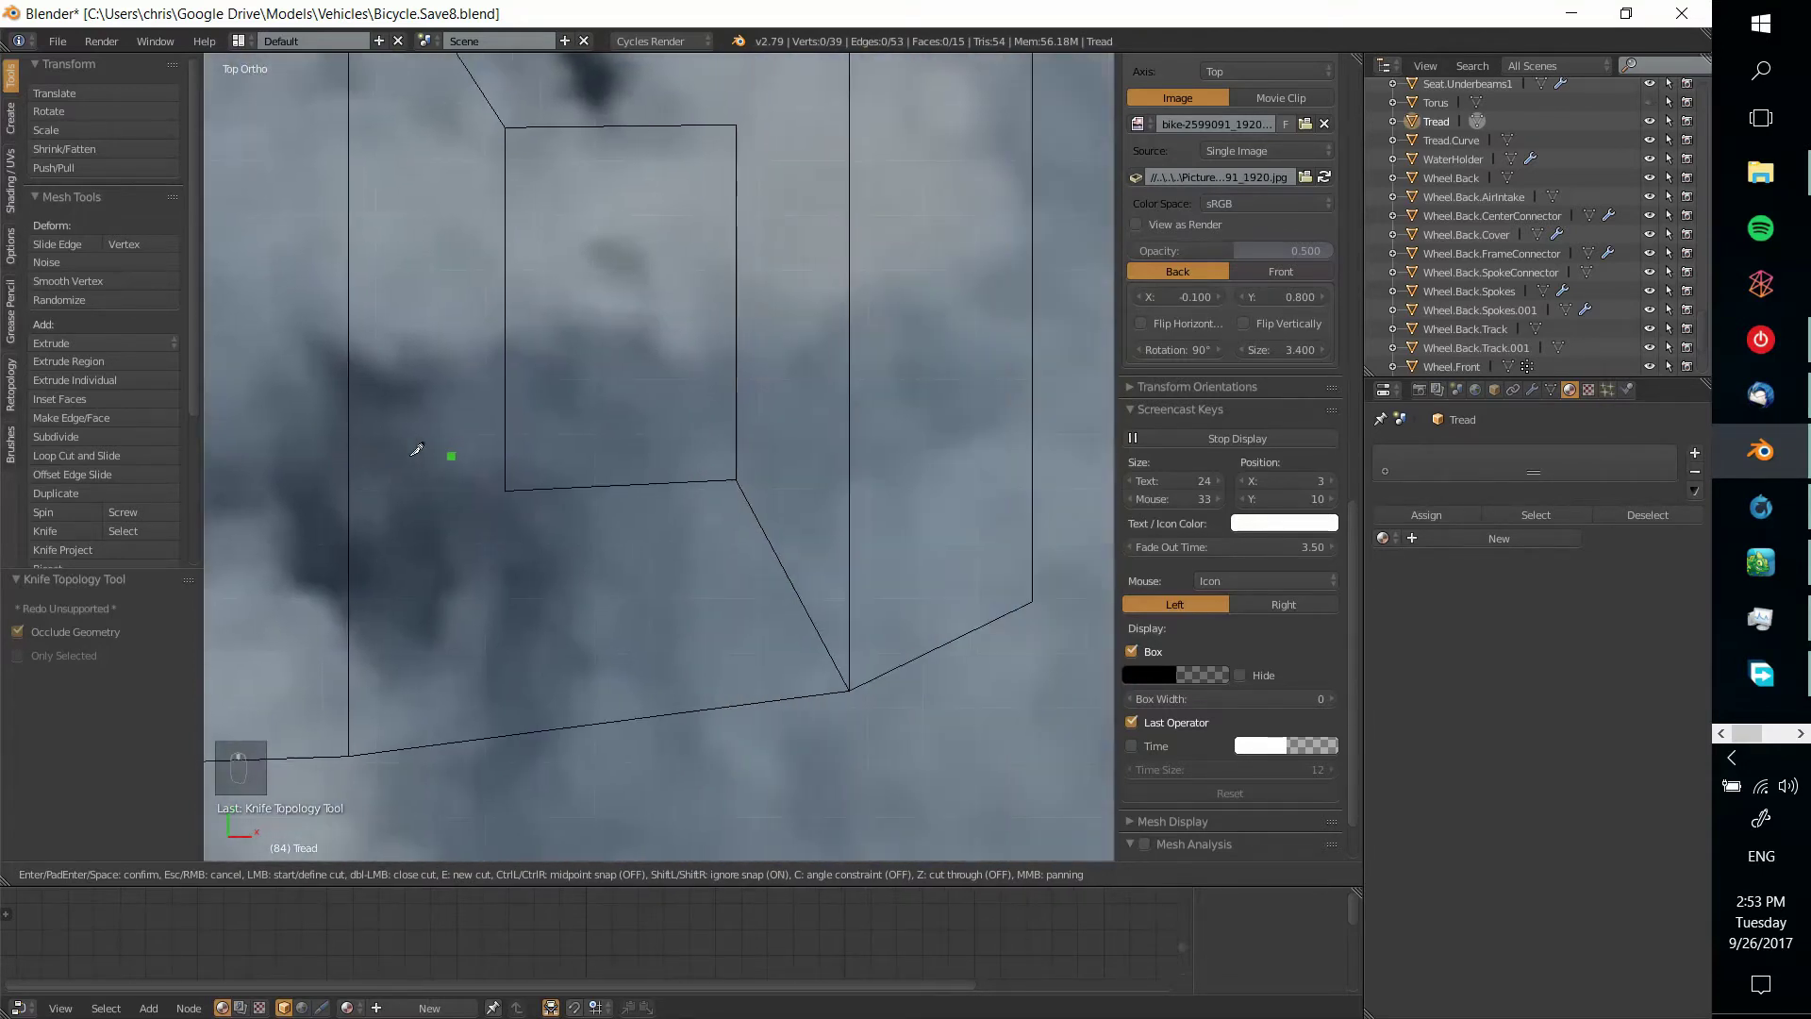
{"action": "scroll", "coordinate": [744, 381], "scroll_direction": "down", "scroll_amount": 3}
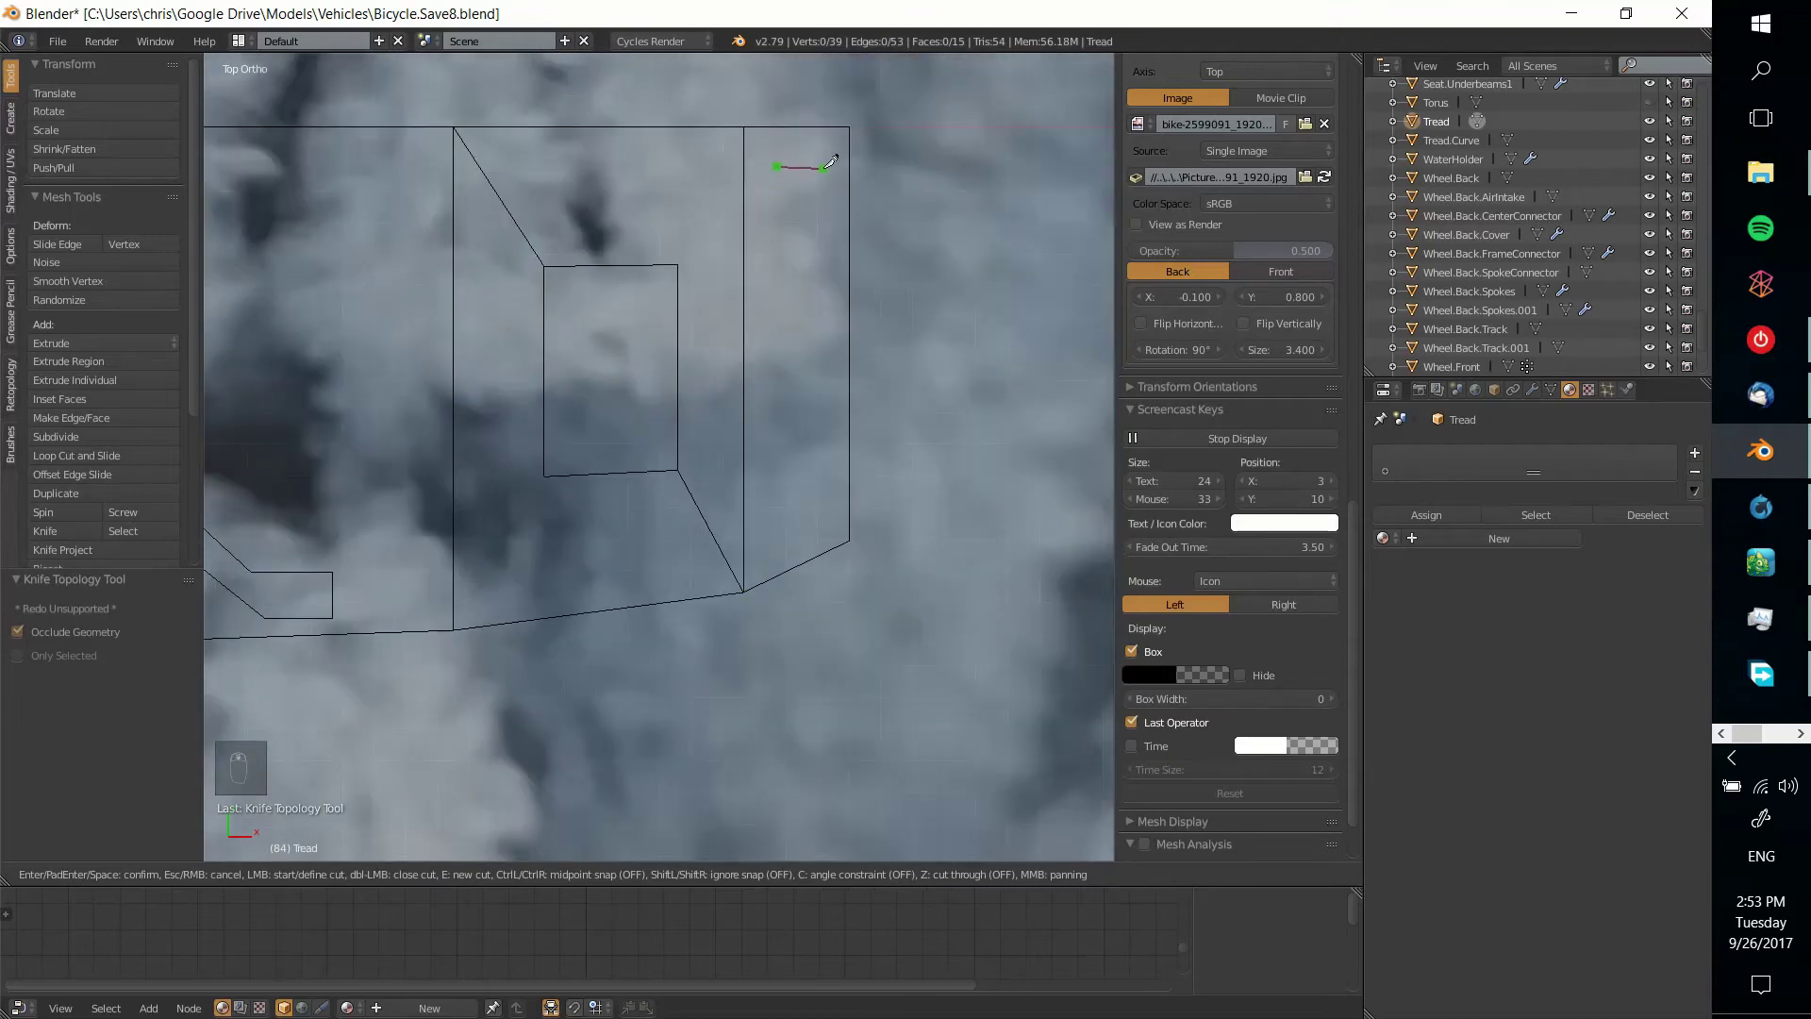
{"action": "left_click", "coordinate": [827, 162]}
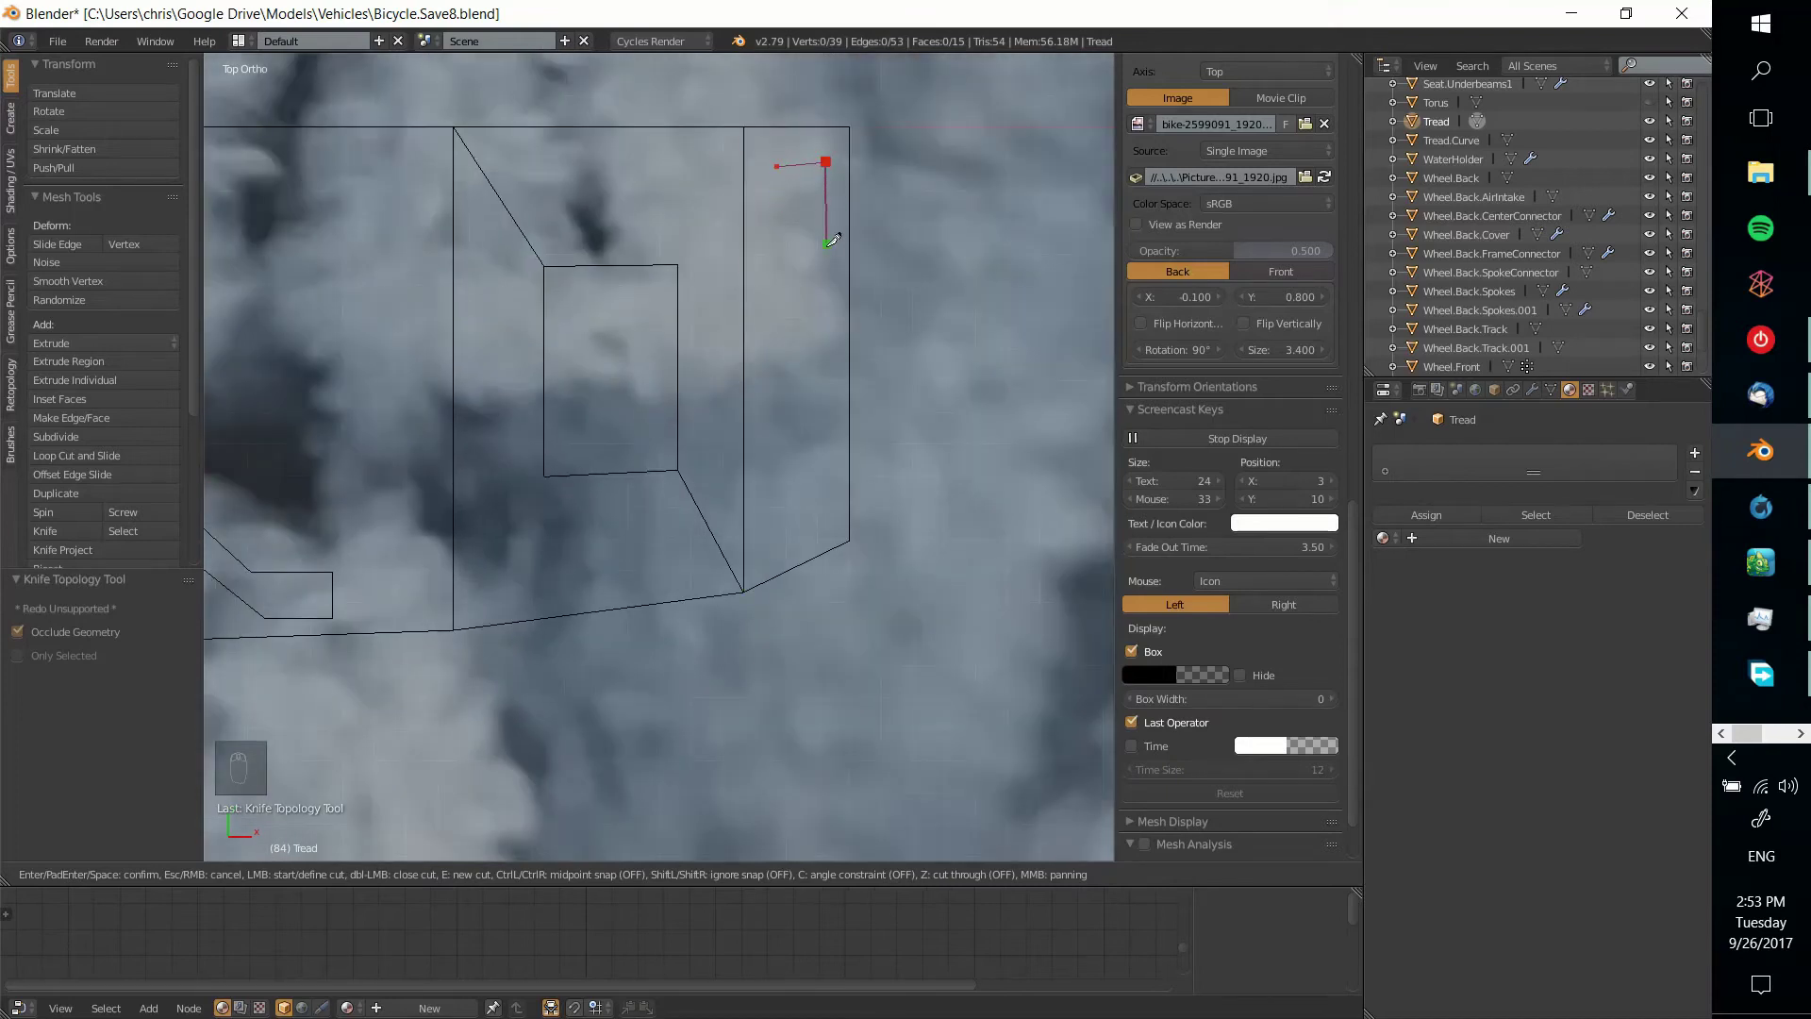
{"action": "left_click", "coordinate": [778, 255]}
{"action": "left_click", "coordinate": [779, 165]}
{"action": "key", "text": "Return"}
Knife-cut a matching small rectangle into the lower part of the rightmost face
{"action": "key", "text": "k"}
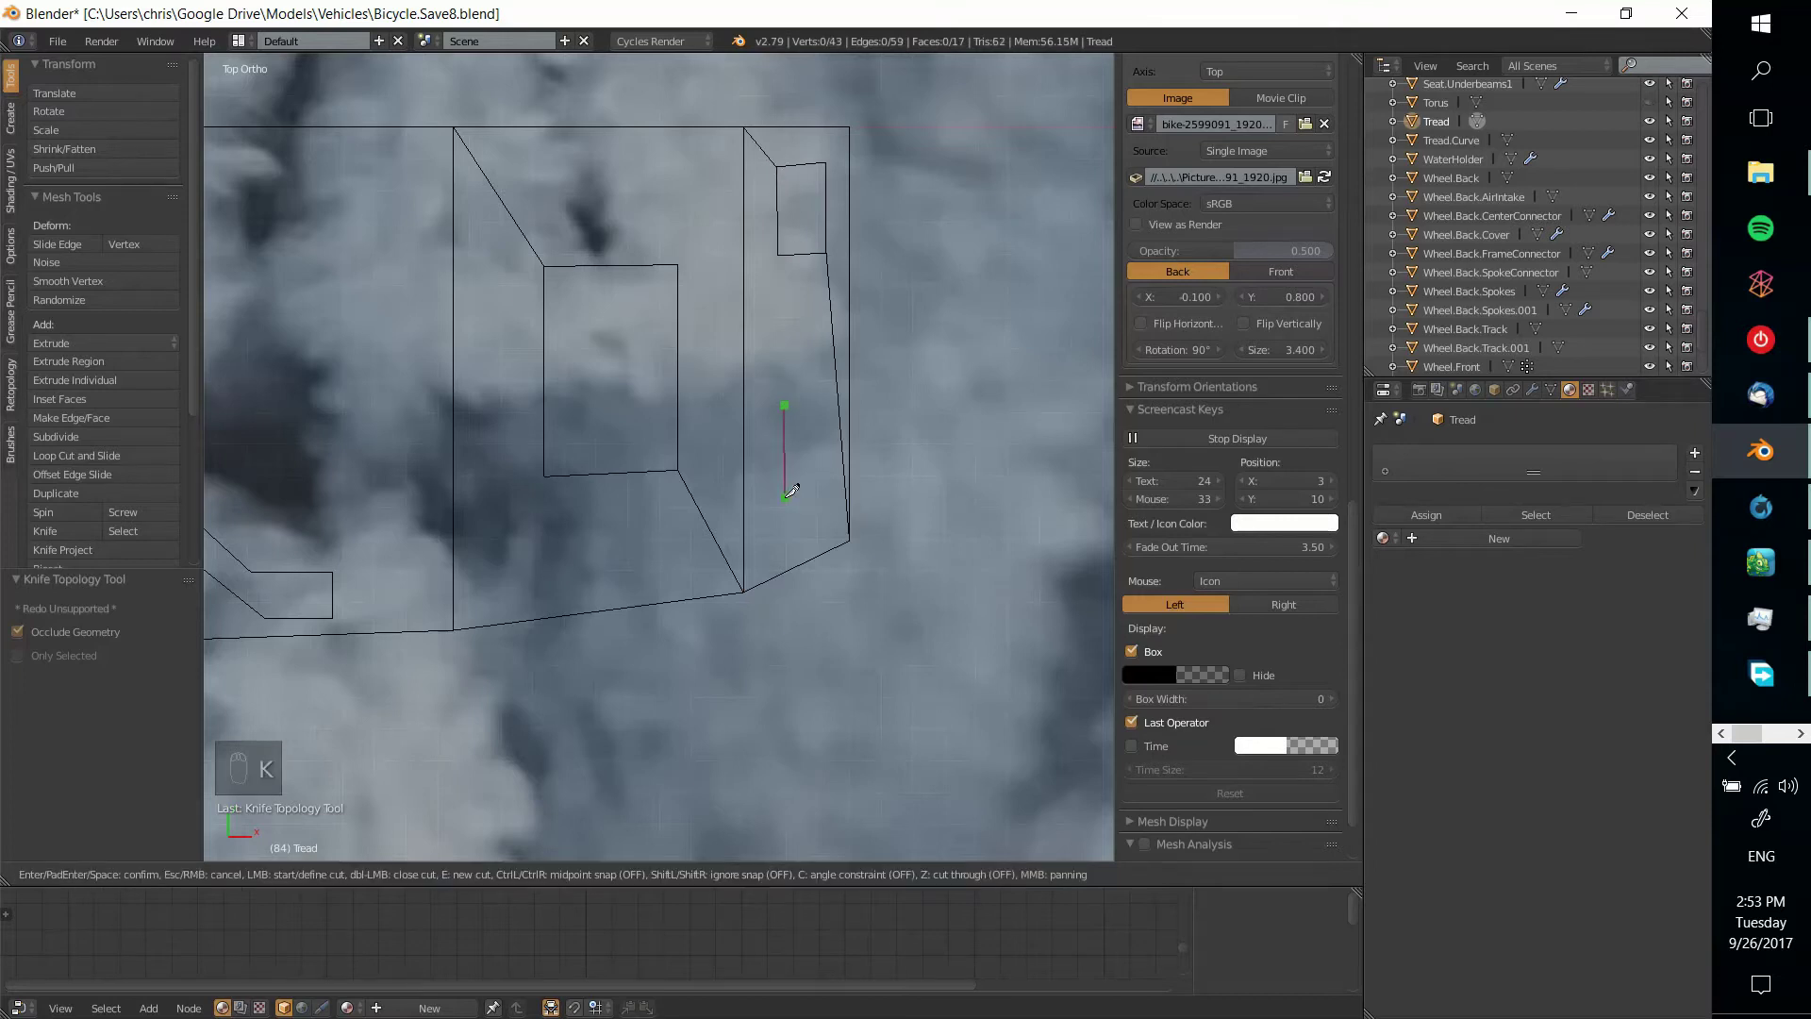
{"action": "left_click", "coordinate": [835, 492]}
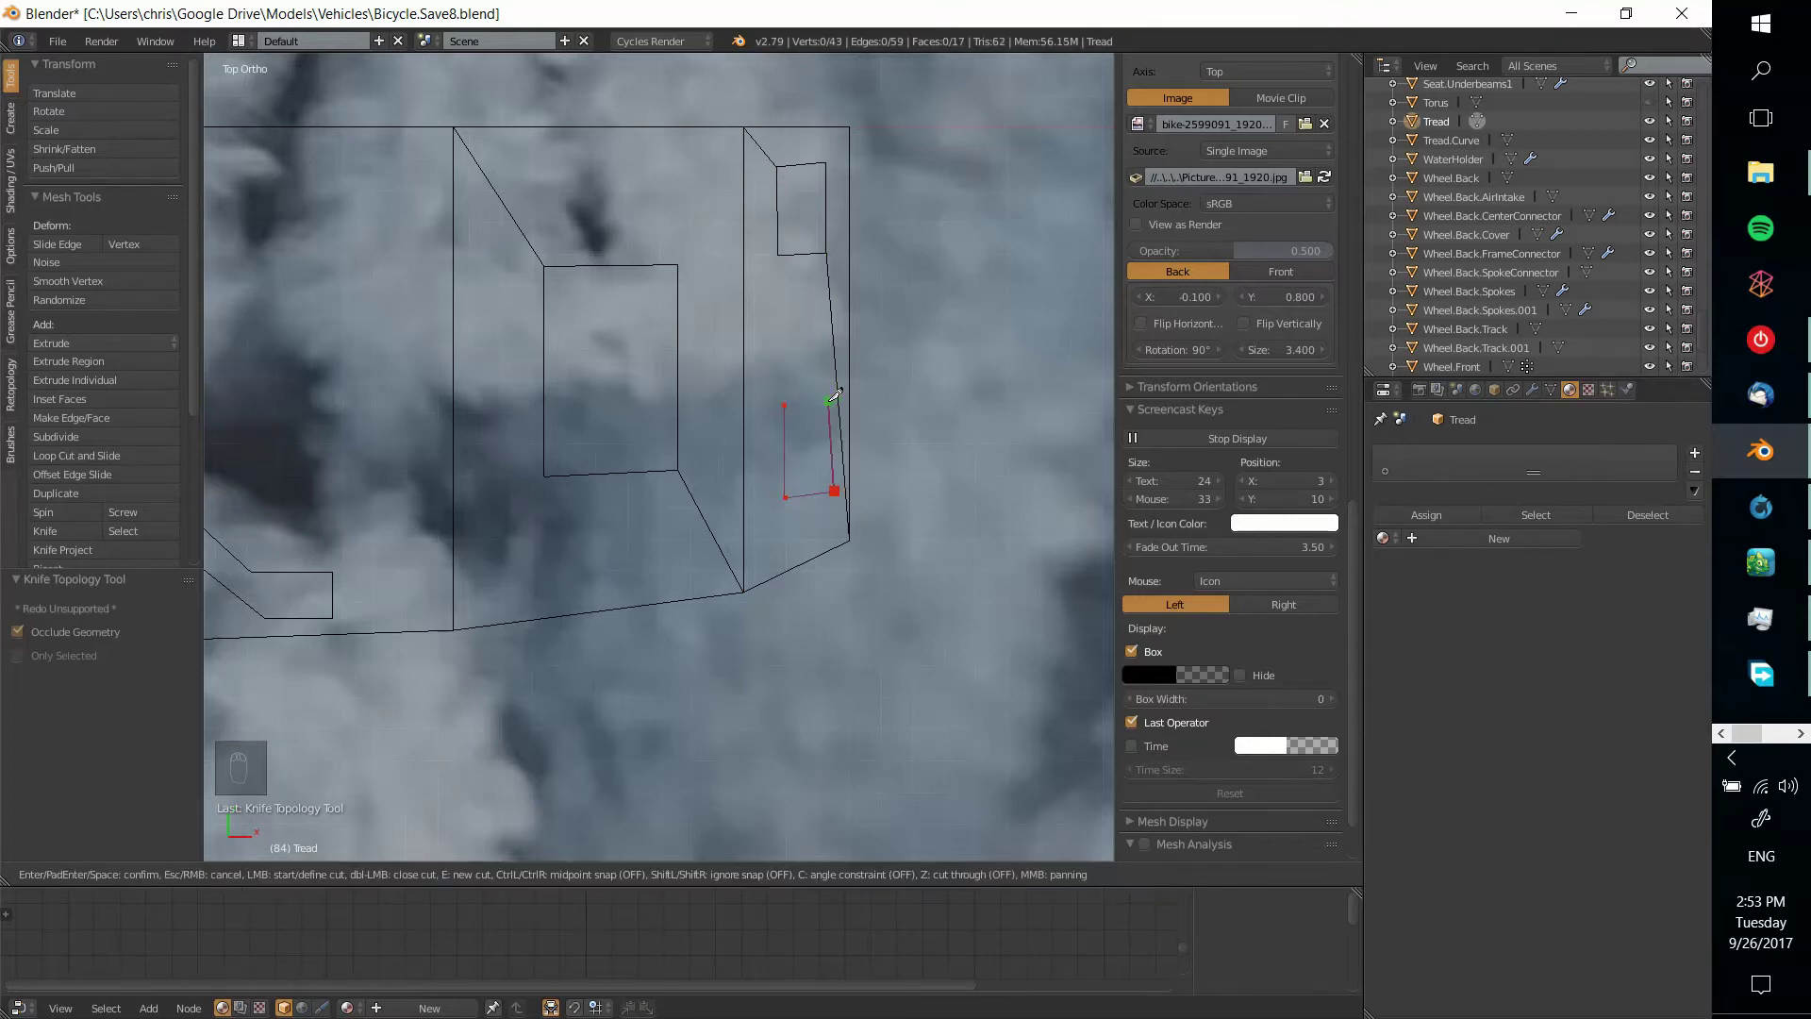
{"action": "left_click", "coordinate": [828, 401]}
{"action": "left_click", "coordinate": [784, 405]}
{"action": "key", "text": "Return"}
Inspect the cut tread strip in Object Mode and return to mesh editing
{"action": "scroll", "coordinate": [790, 402], "scroll_direction": "down", "scroll_amount": 6}
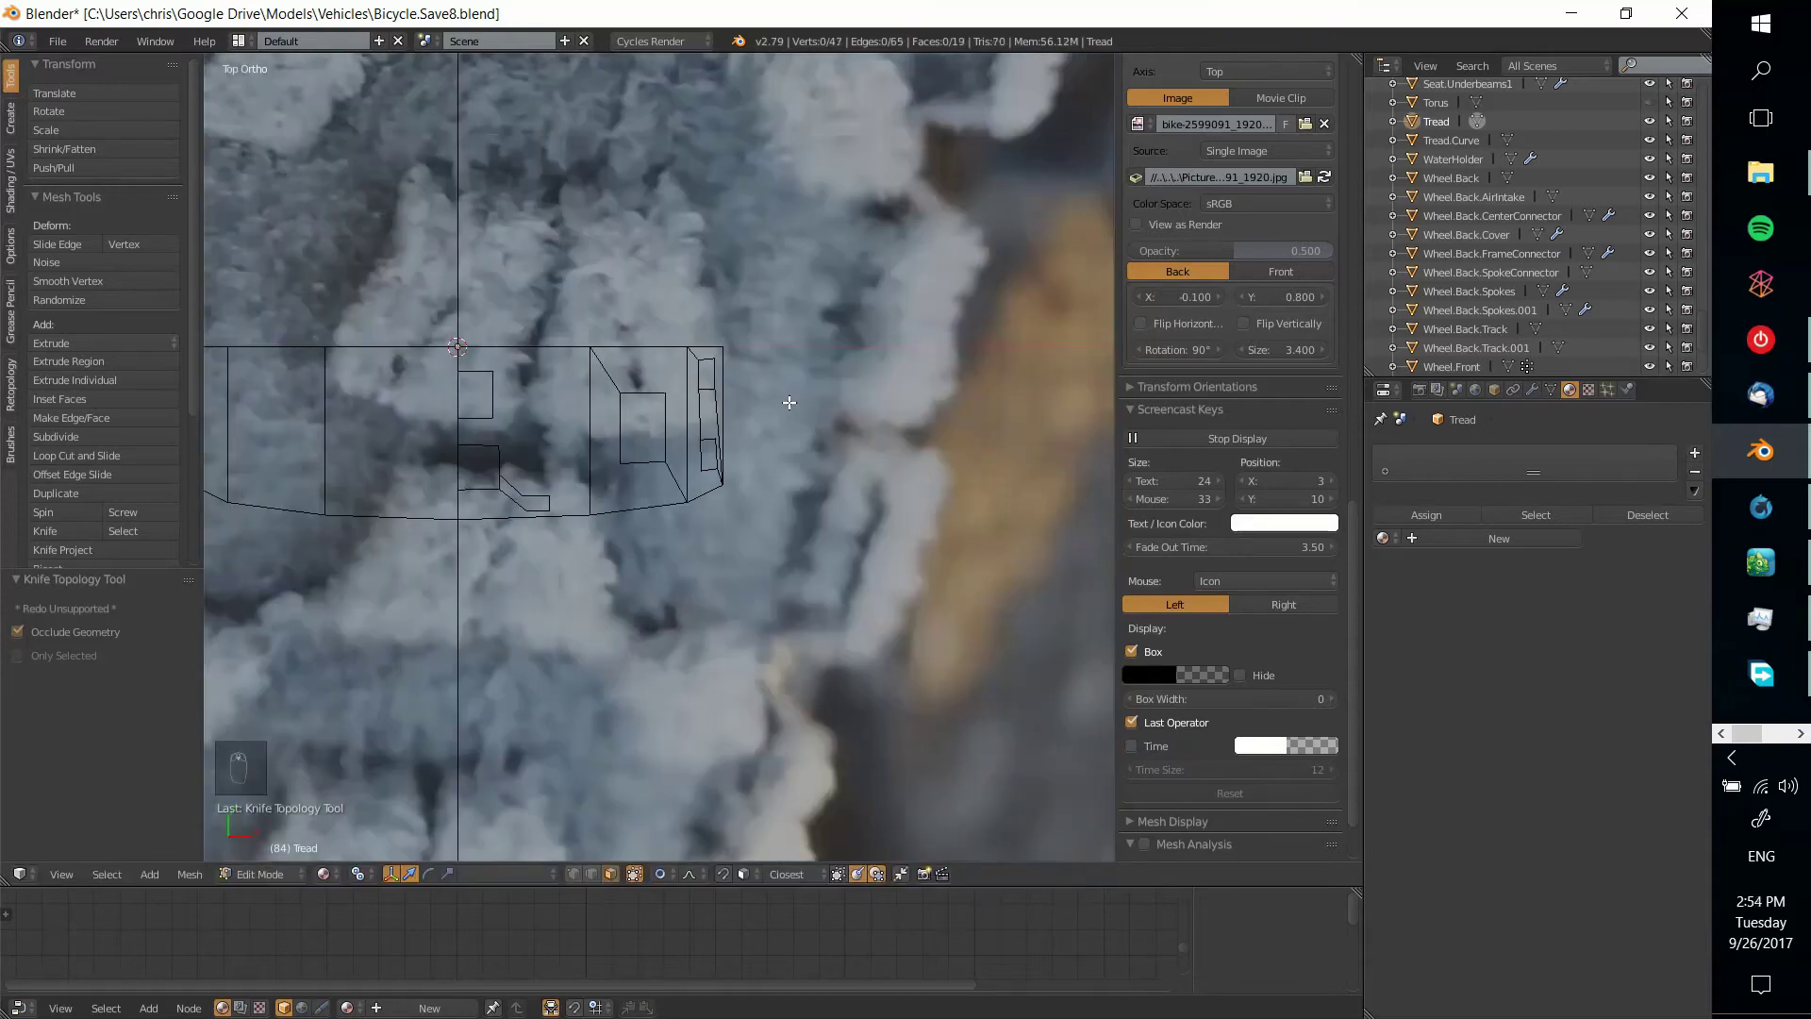
{"action": "middle_click_drag", "start_coordinate": [747, 466], "coordinate": [814, 450], "text": "shift"}
{"action": "key", "text": "Tab"}
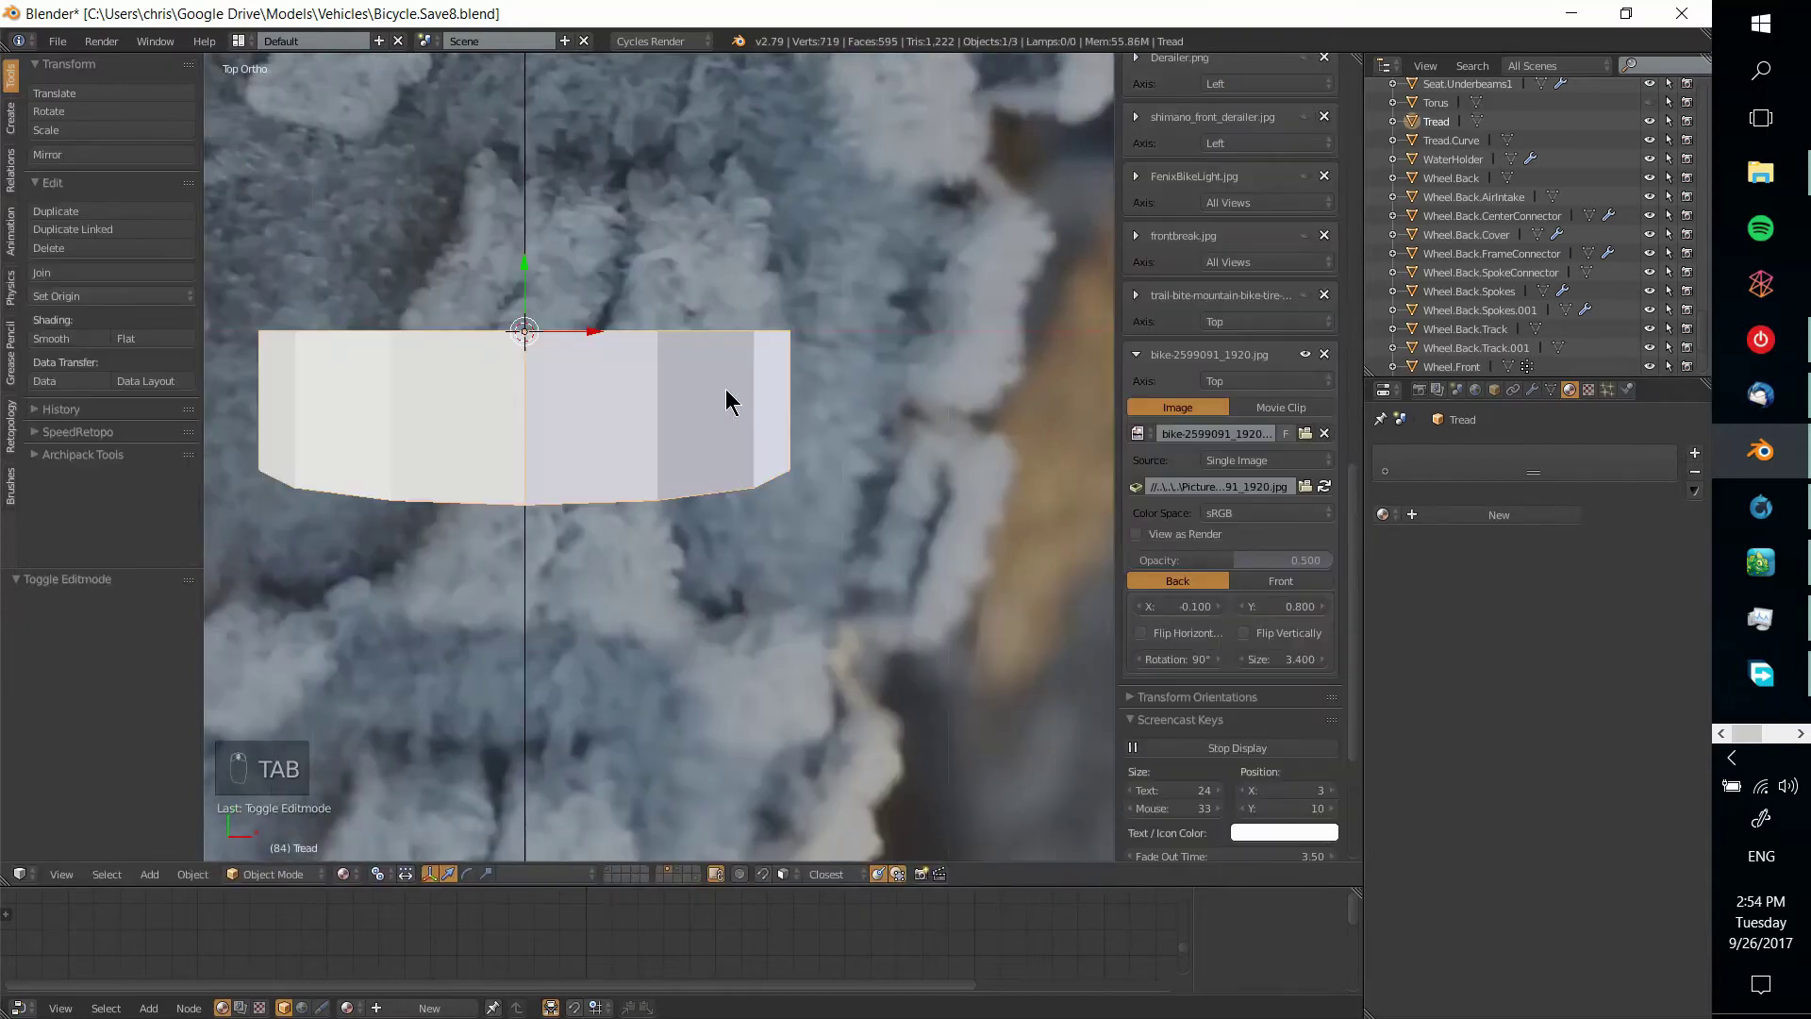
{"action": "key", "text": "Tab"}
{"action": "key", "text": "Tab"}
{"action": "key", "text": "Tab"}
Switch to edge selection and try selecting outline edges of the upper centre tread block, clearing the selection again
{"action": "middle_click_drag", "start_coordinate": [667, 453], "coordinate": [800, 412], "text": "shift"}
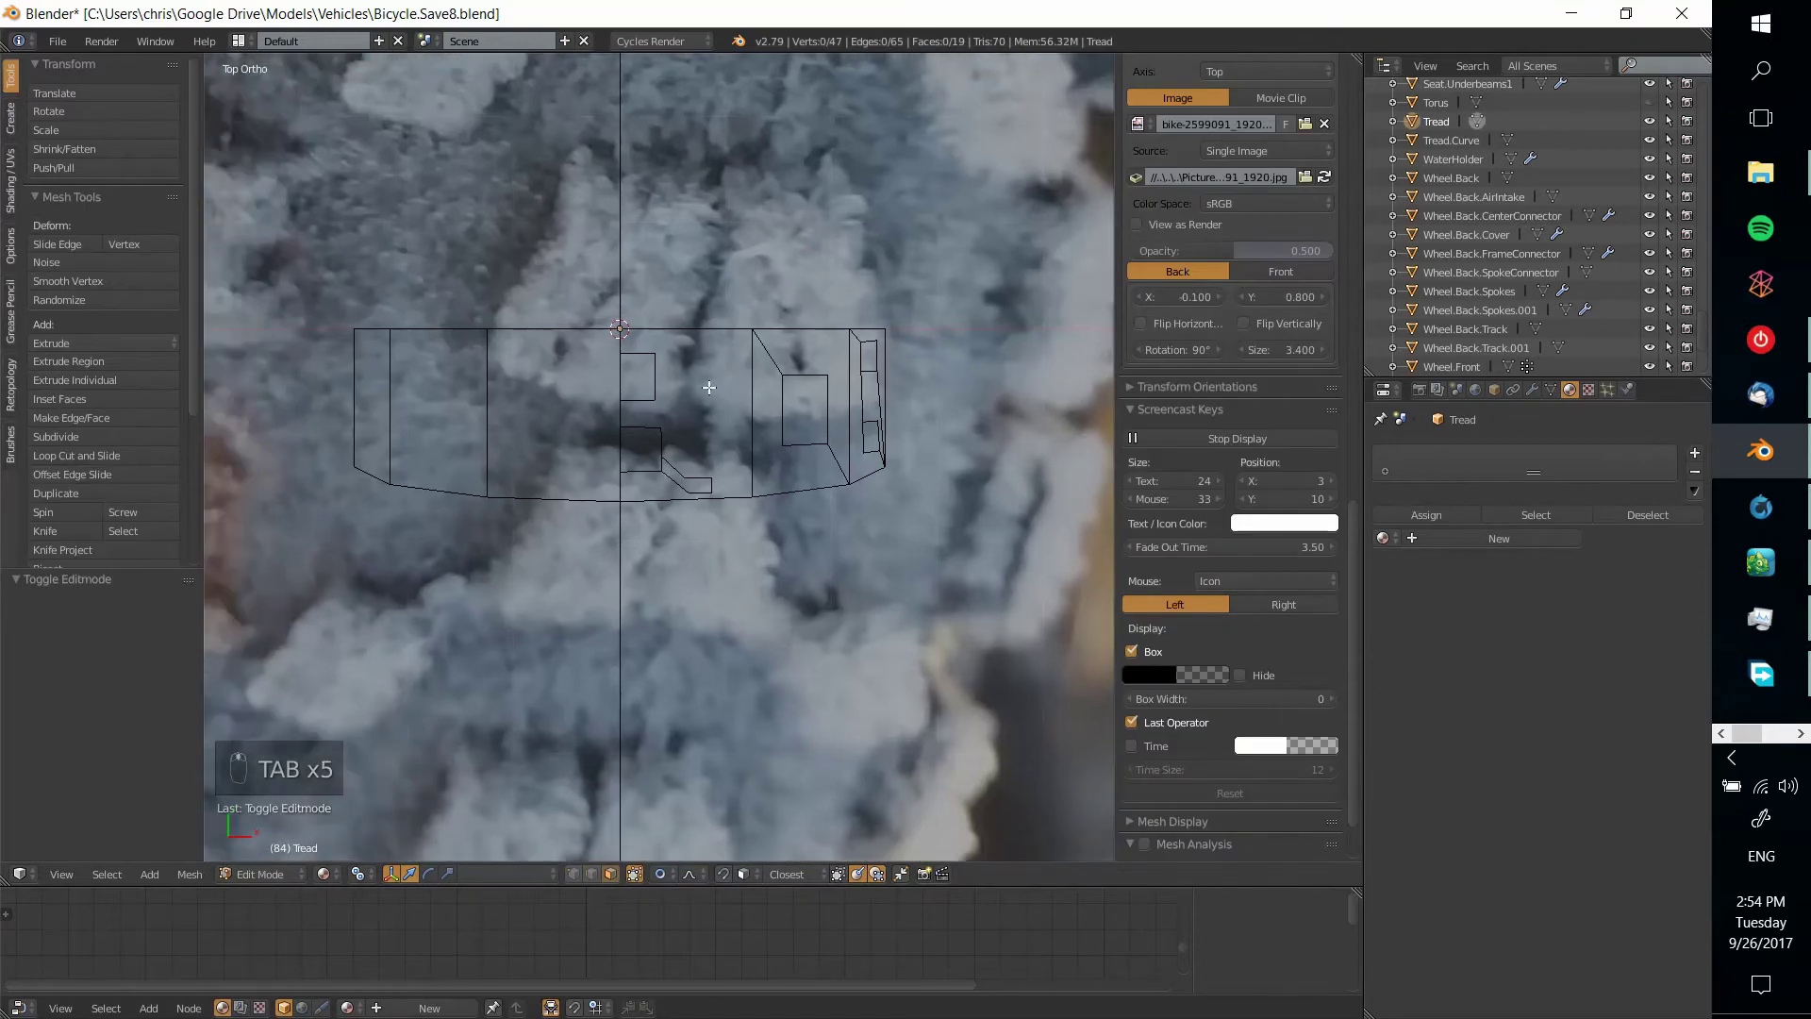
{"action": "scroll", "coordinate": [709, 387], "scroll_direction": "up", "scroll_amount": 3}
{"action": "left_click", "coordinate": [592, 873]}
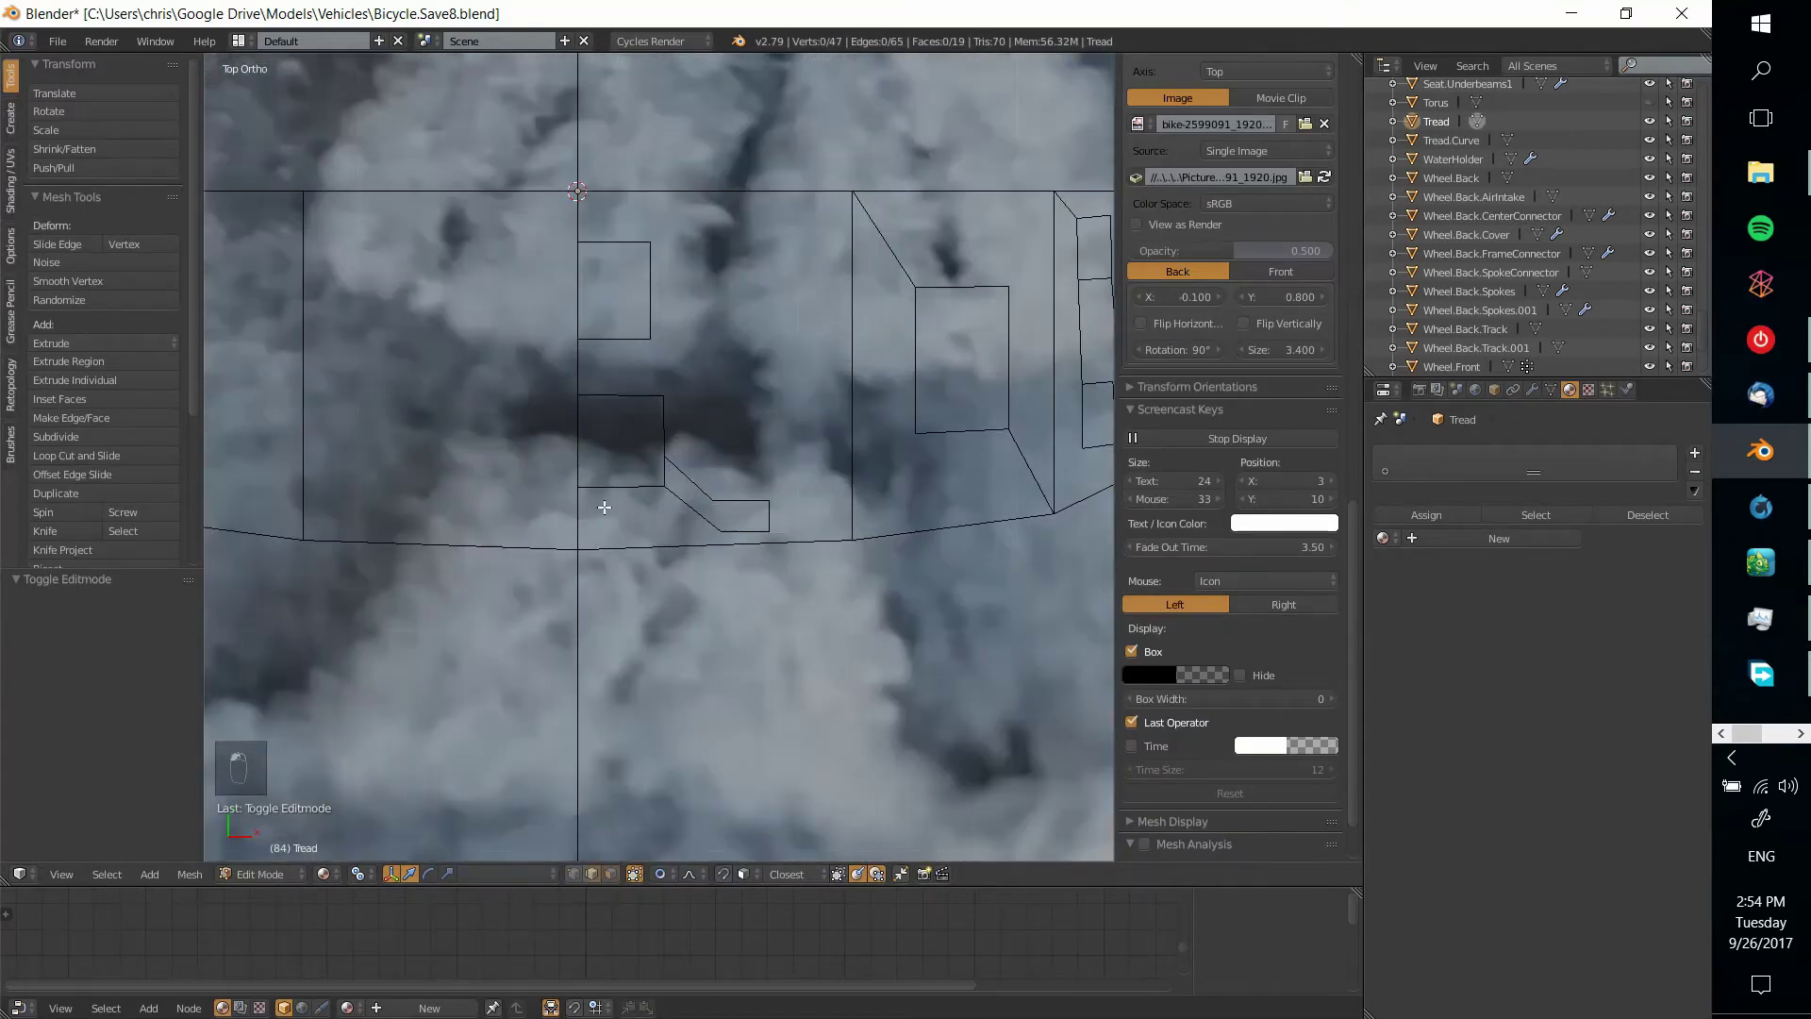
{"action": "right_click", "coordinate": [621, 347]}
{"action": "right_click", "coordinate": [653, 278], "text": "shift"}
{"action": "right_click", "coordinate": [580, 243], "text": "shift"}
{"action": "scroll", "coordinate": [701, 343], "scroll_direction": "down", "scroll_amount": 3}
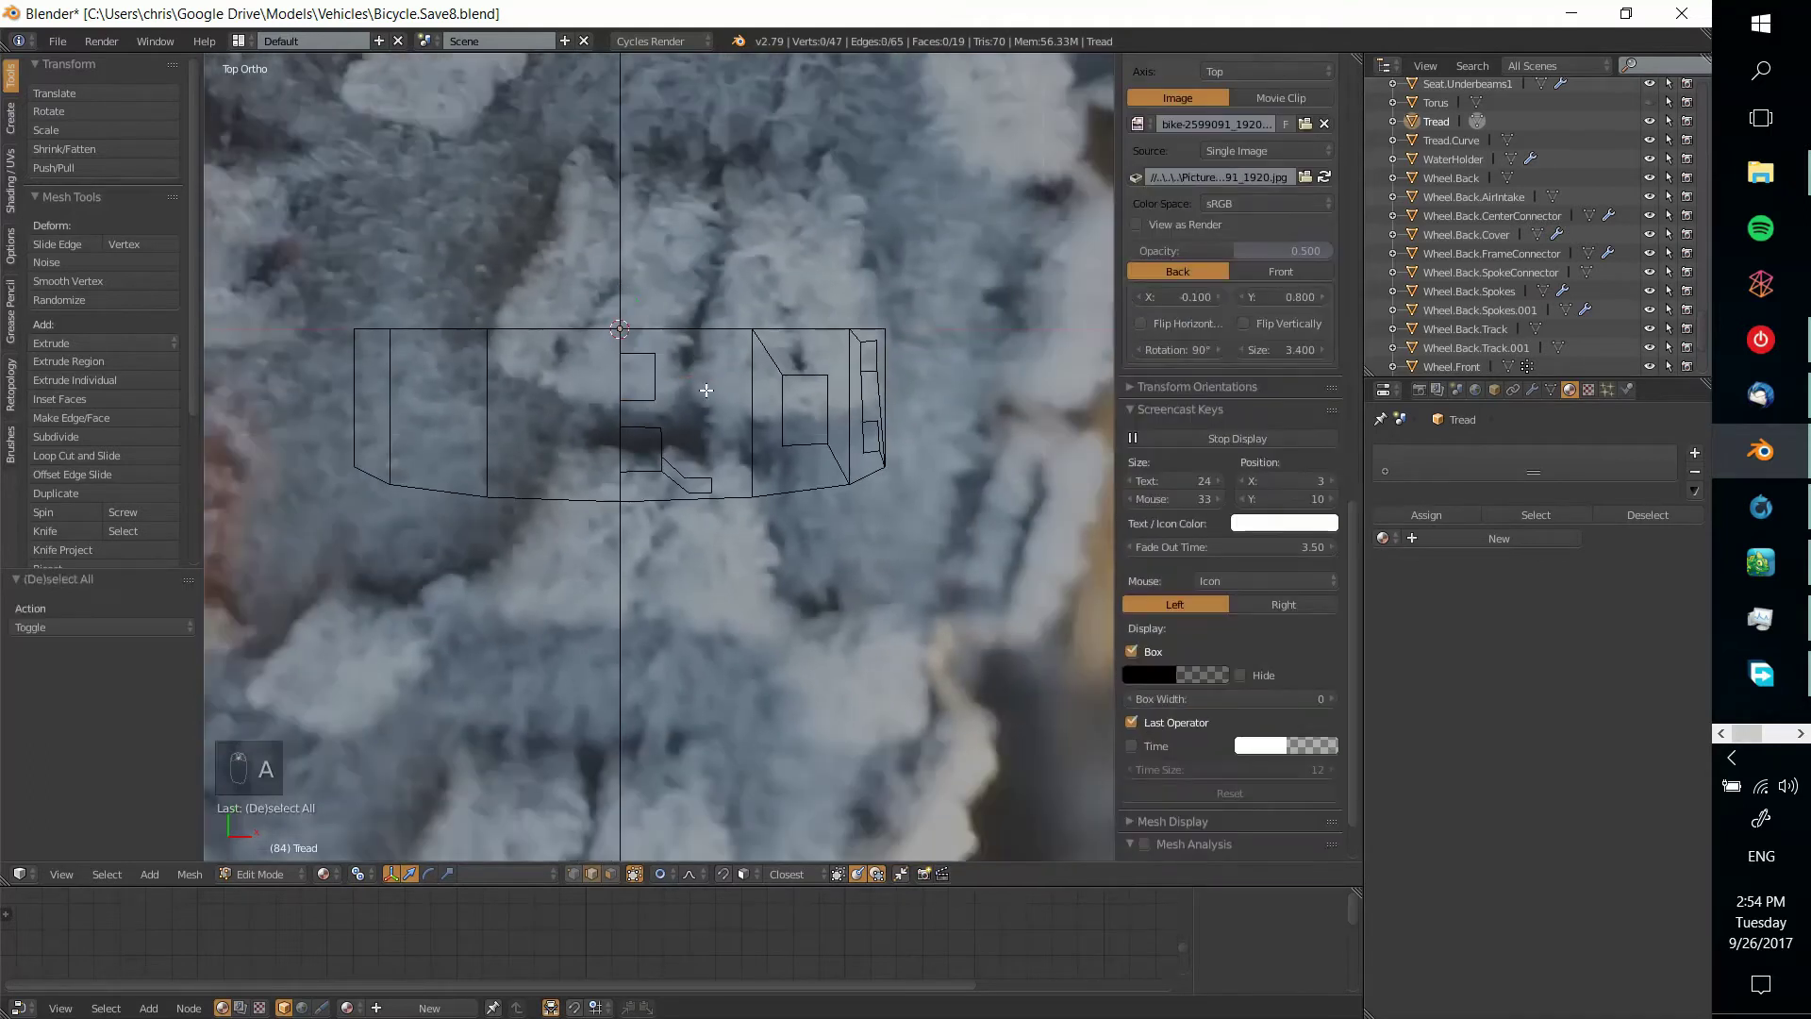
{"action": "key", "text": "a"}
{"action": "scroll", "coordinate": [783, 405], "scroll_direction": "up", "scroll_amount": 3}
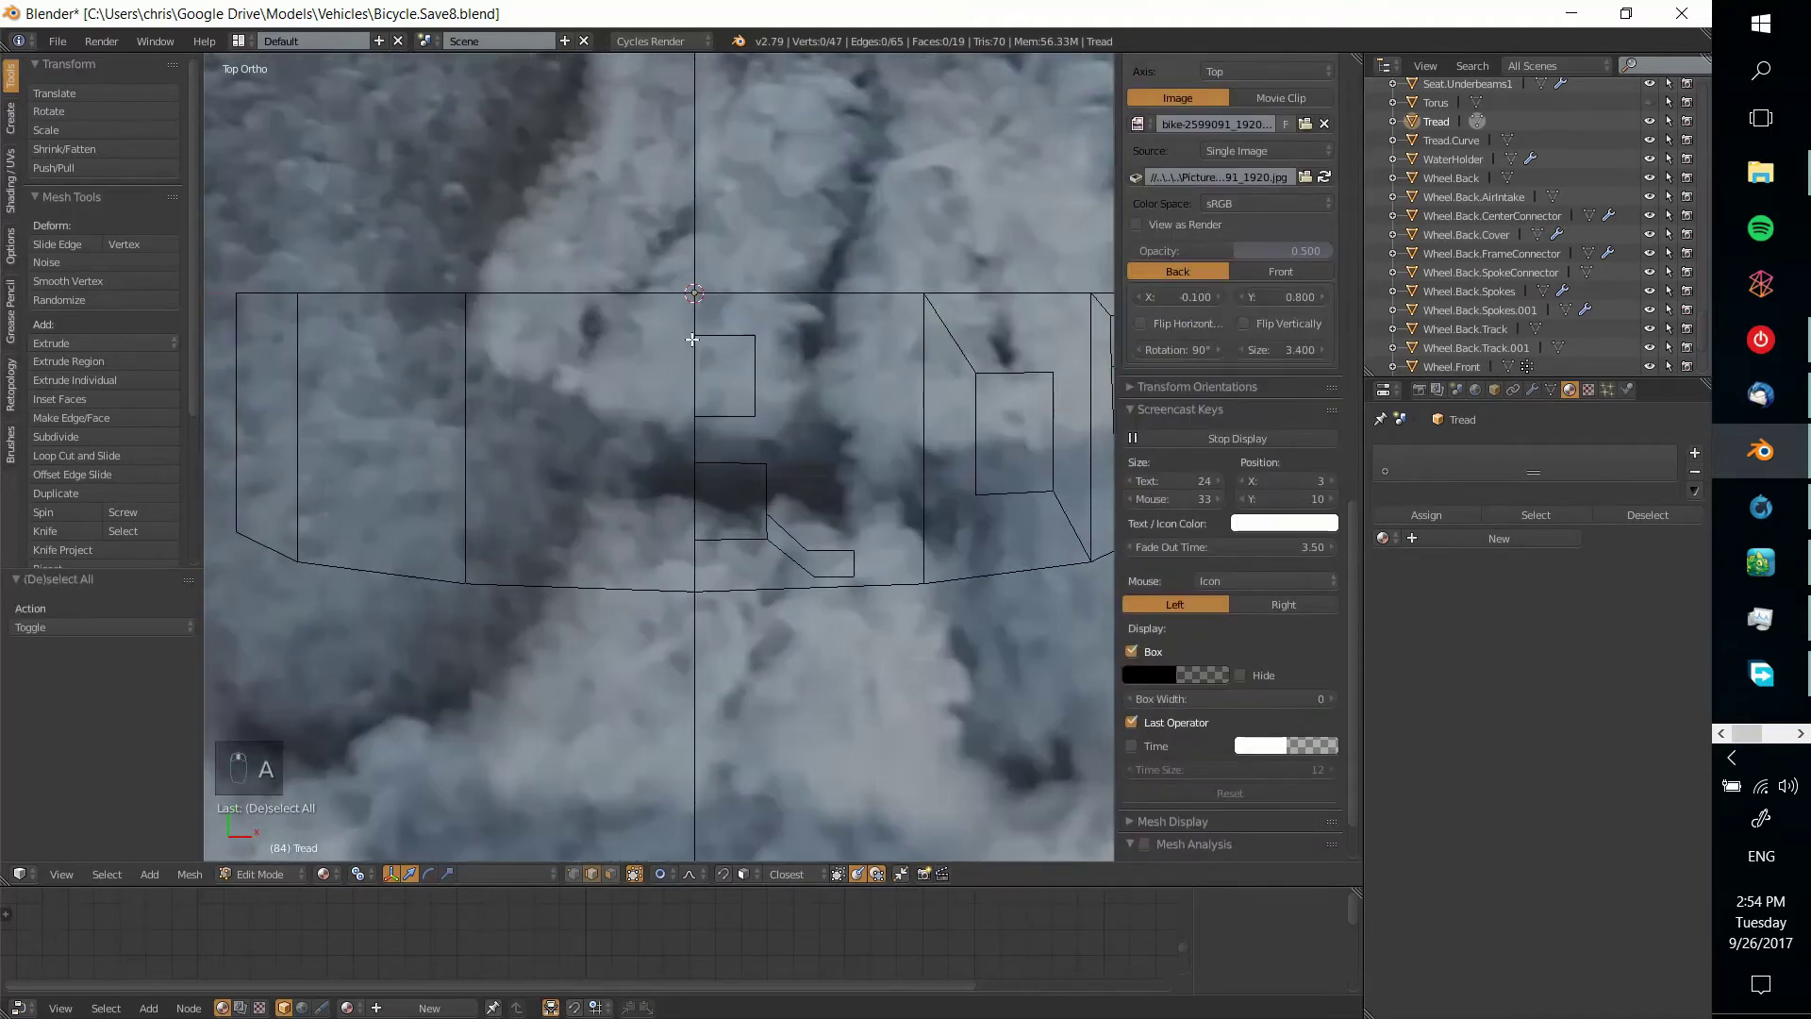
Try deleting the vertices of the tread strip's uncut left half, and undo the deletion
{"action": "scroll", "coordinate": [693, 339], "scroll_direction": "down", "scroll_amount": 3}
{"action": "key", "text": "b"}
{"action": "left_click_drag", "start_coordinate": [365, 278], "coordinate": [627, 587]}
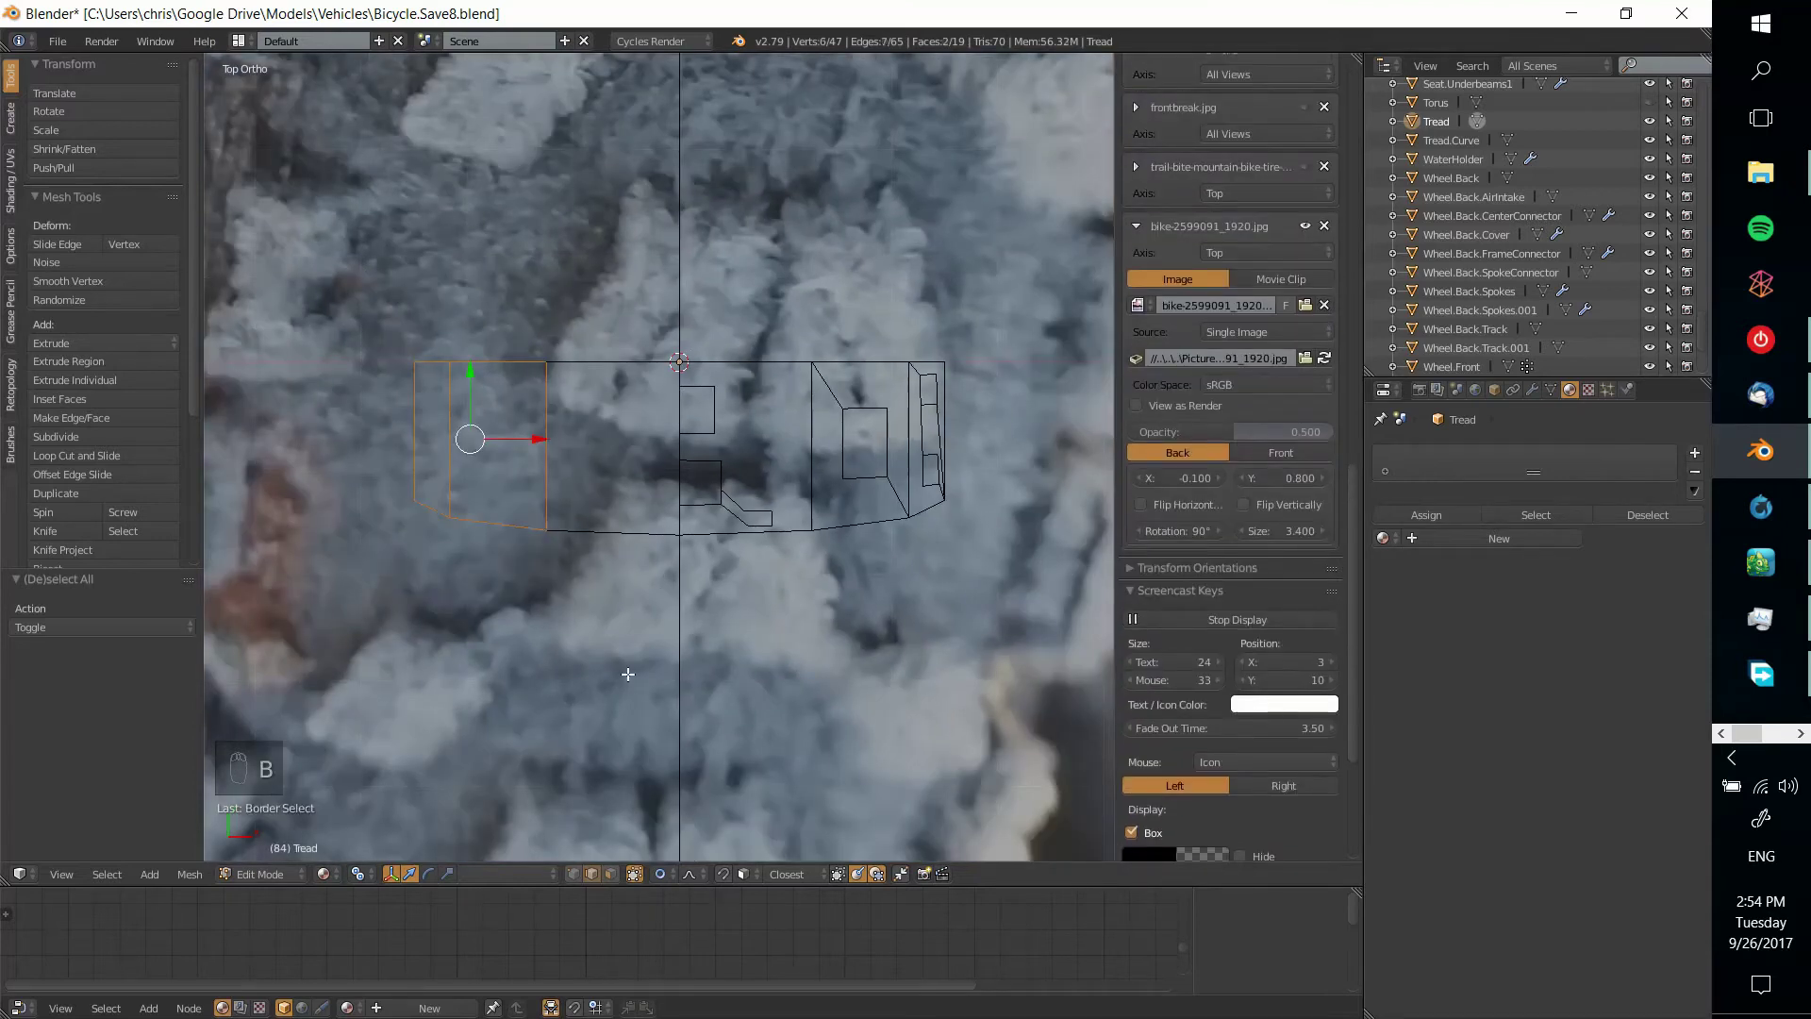
{"action": "right_click", "coordinate": [622, 378], "text": "shift"}
{"action": "right_click", "coordinate": [620, 529], "text": "shift"}
{"action": "key", "text": "Delete"}
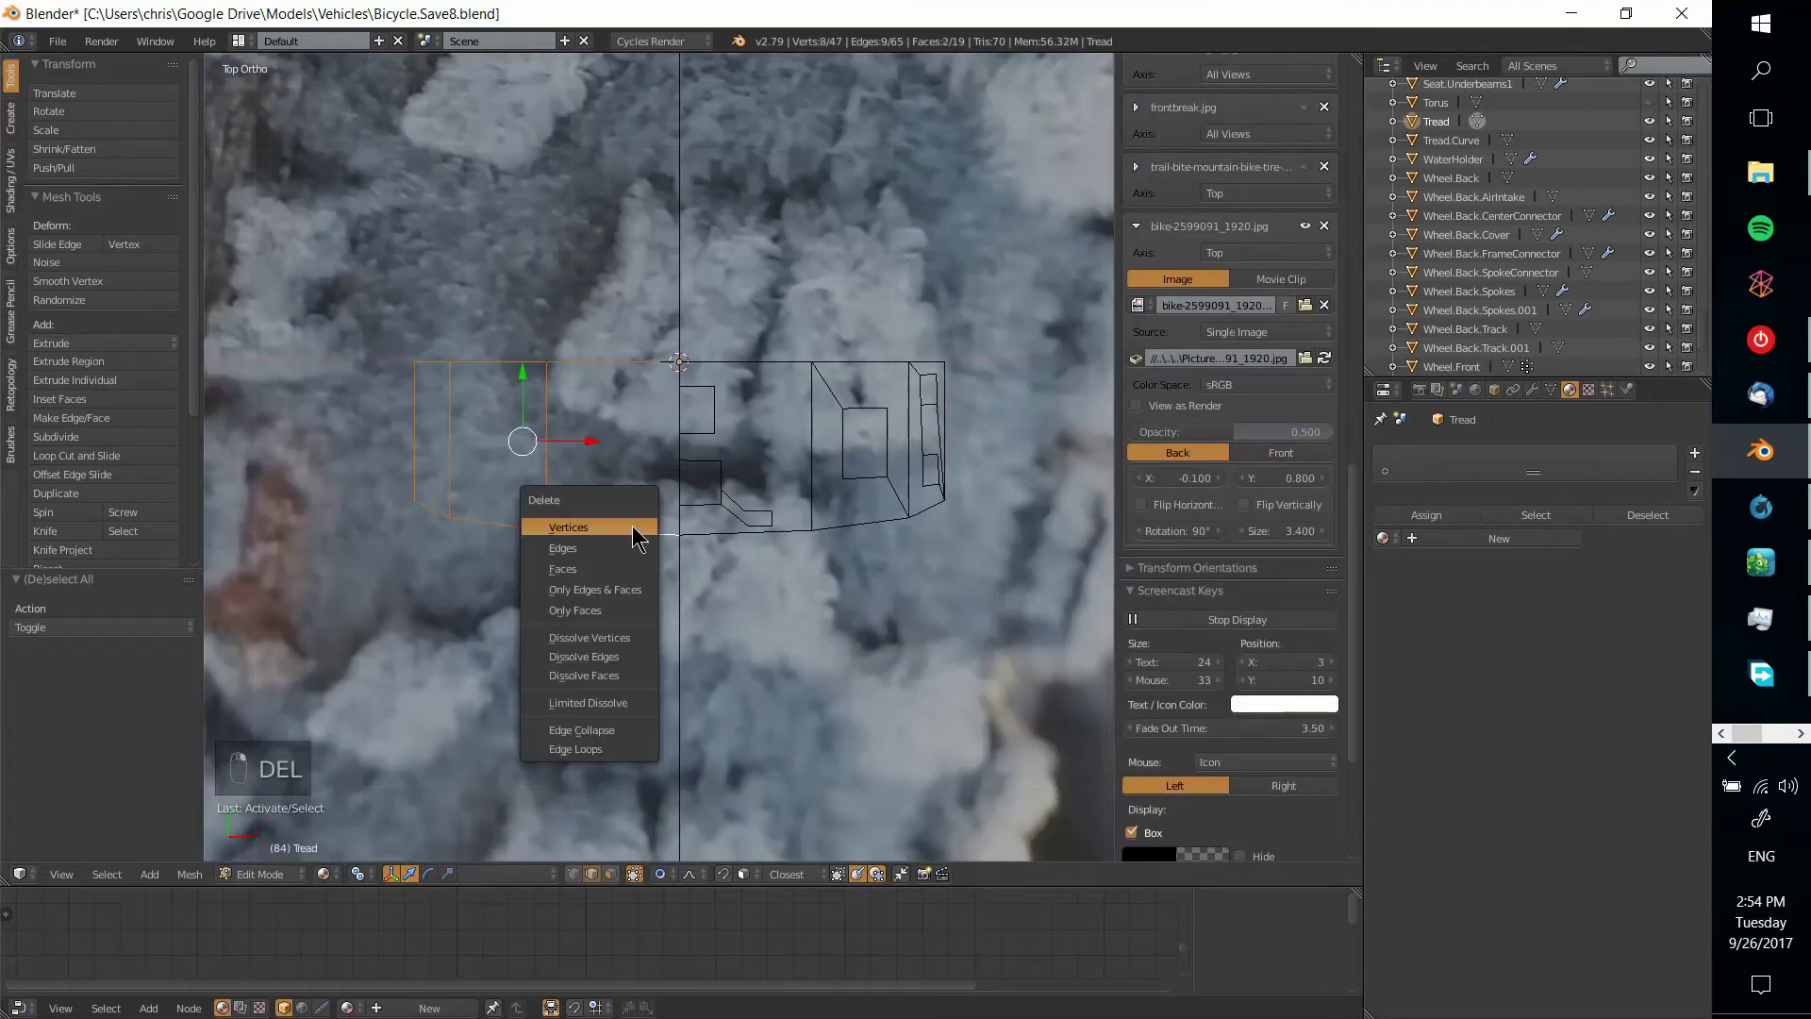
{"action": "left_click", "coordinate": [623, 526]}
{"action": "key", "text": "ctrl+z"}
{"action": "key", "text": "a"}
{"action": "key", "text": "a"}
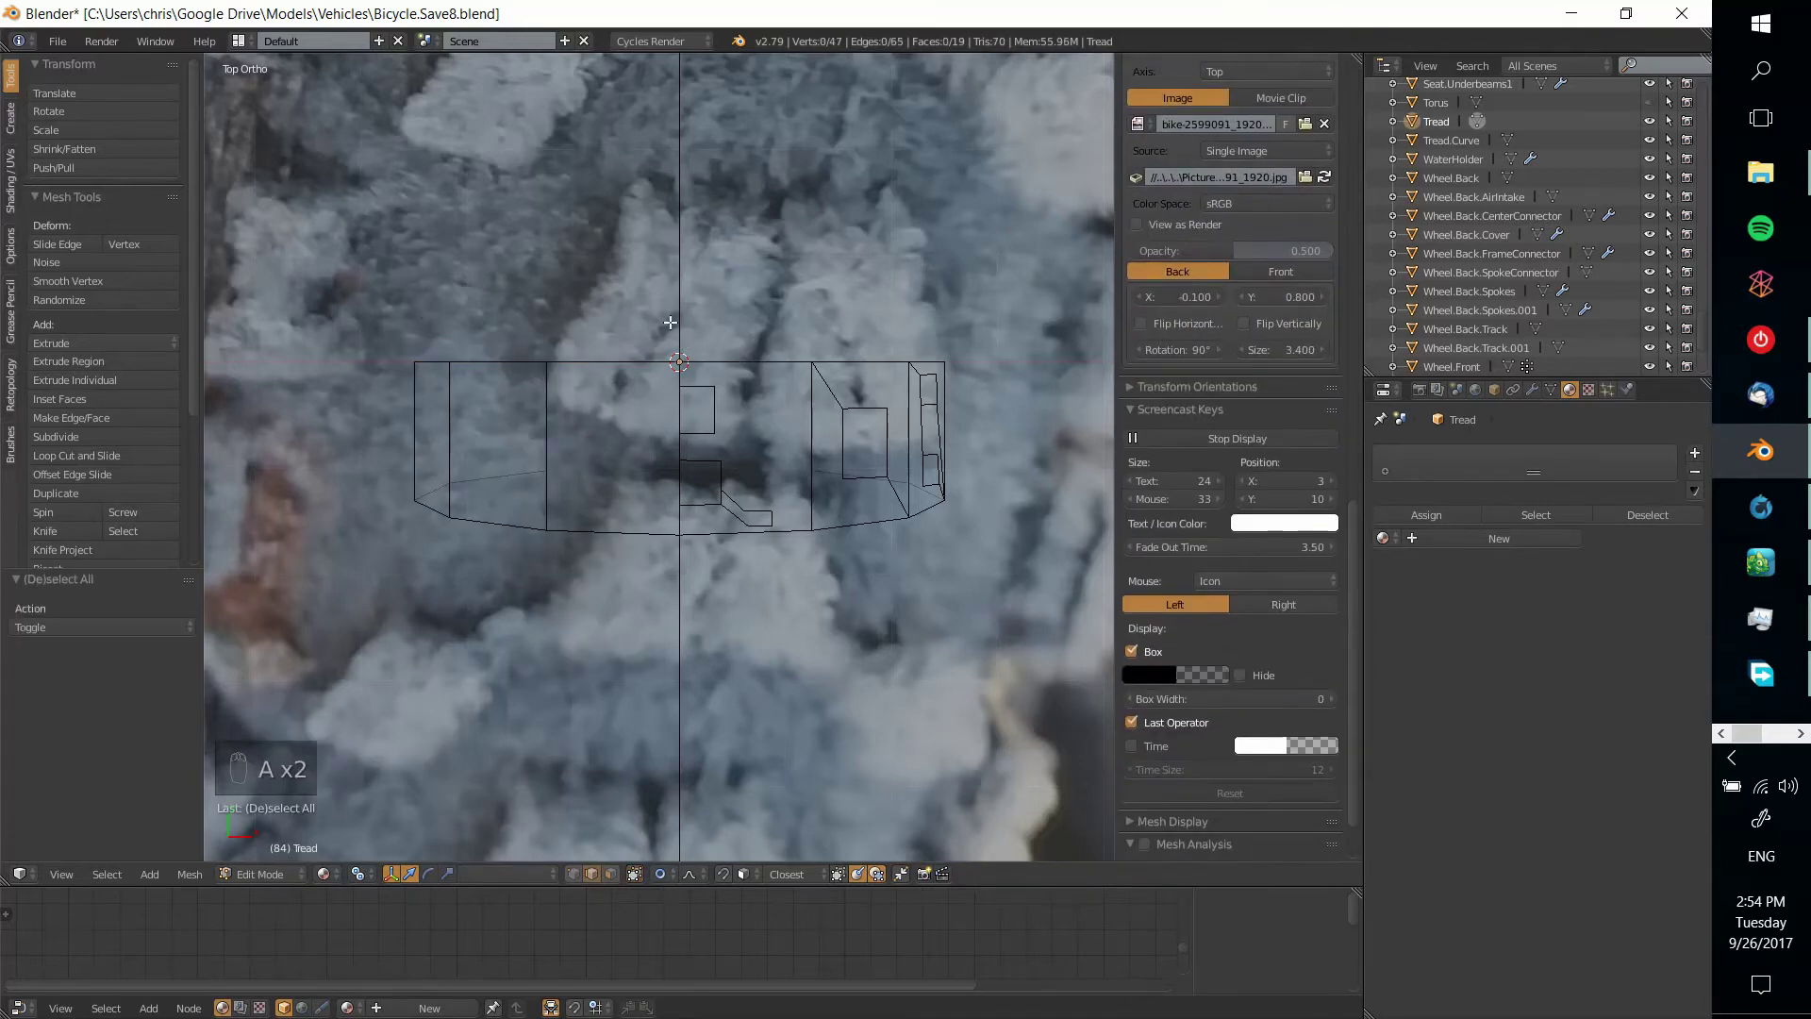
Delete the tread strip's left half up to the centre line, keeping the half with the block cuts
{"action": "key", "text": "c"}
{"action": "left_click", "coordinate": [636, 358]}
{"action": "left_click", "coordinate": [635, 532]}
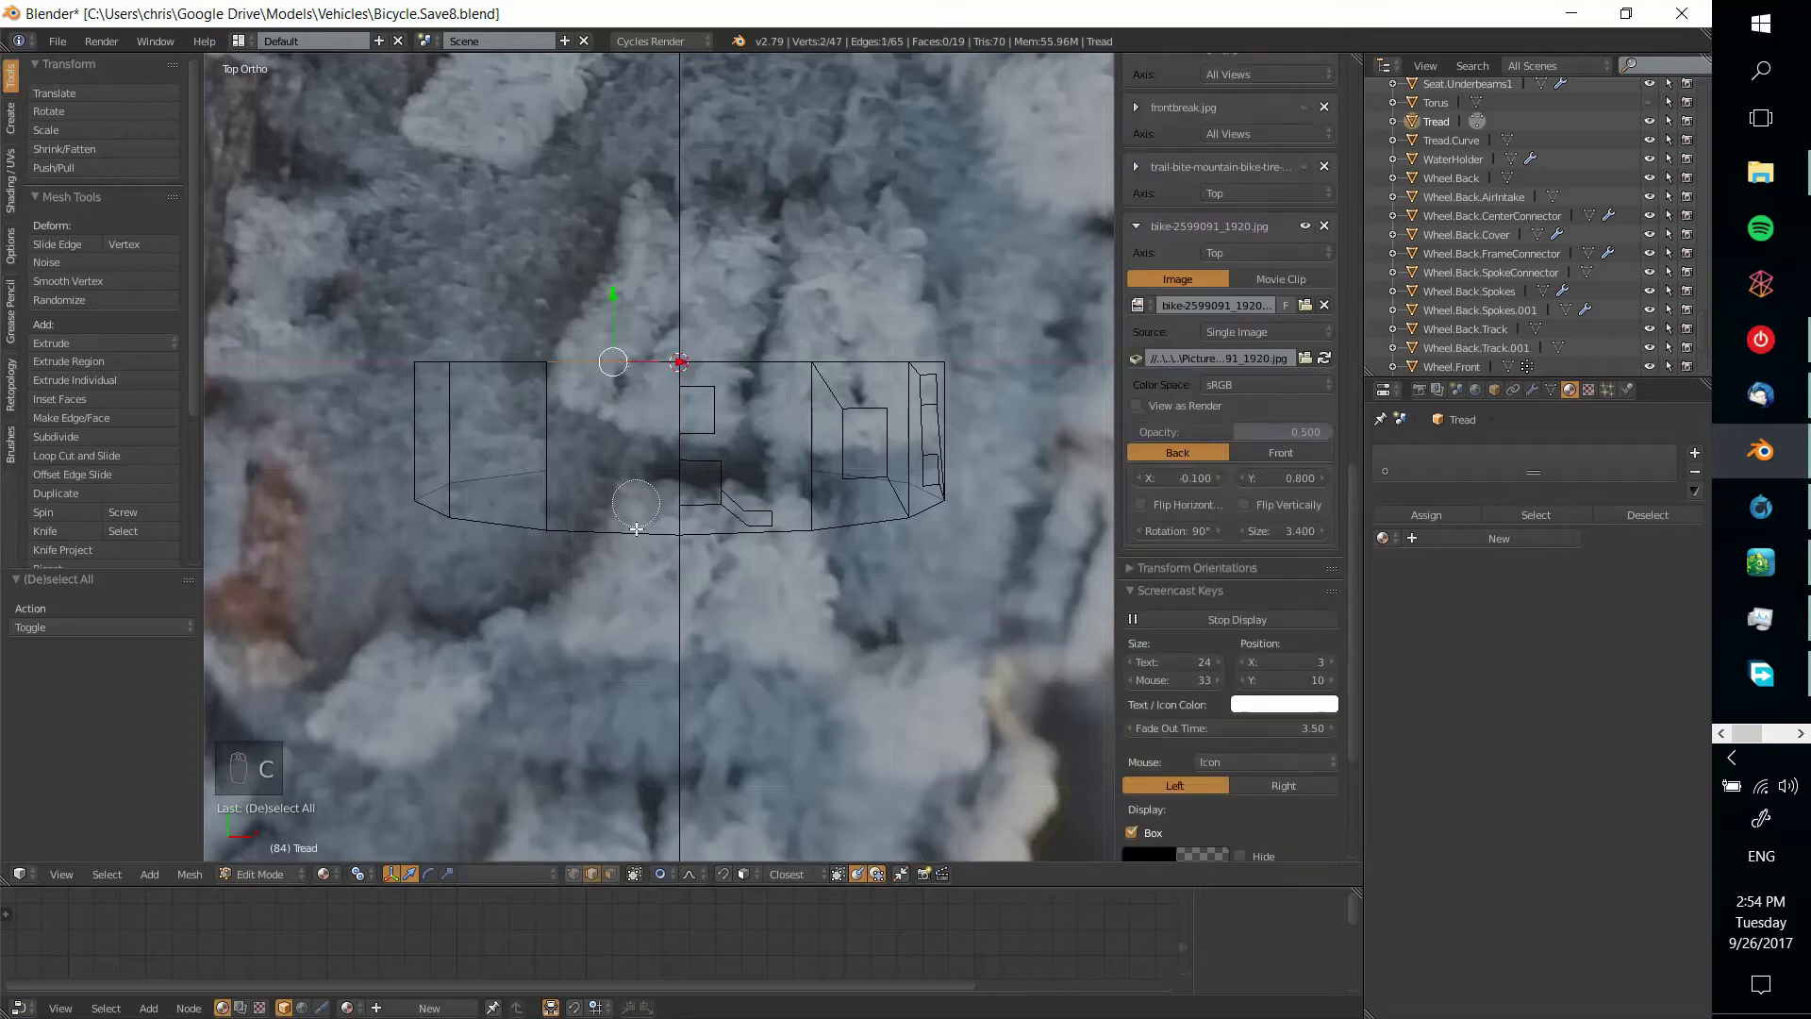
{"action": "mouse_move", "coordinate": [655, 358]}
{"action": "left_mouse_down"}
{"action": "mouse_move", "coordinate": [556, 444]}
{"action": "mouse_move", "coordinate": [485, 340]}
{"action": "mouse_move", "coordinate": [391, 494]}
{"action": "left_mouse_up"}
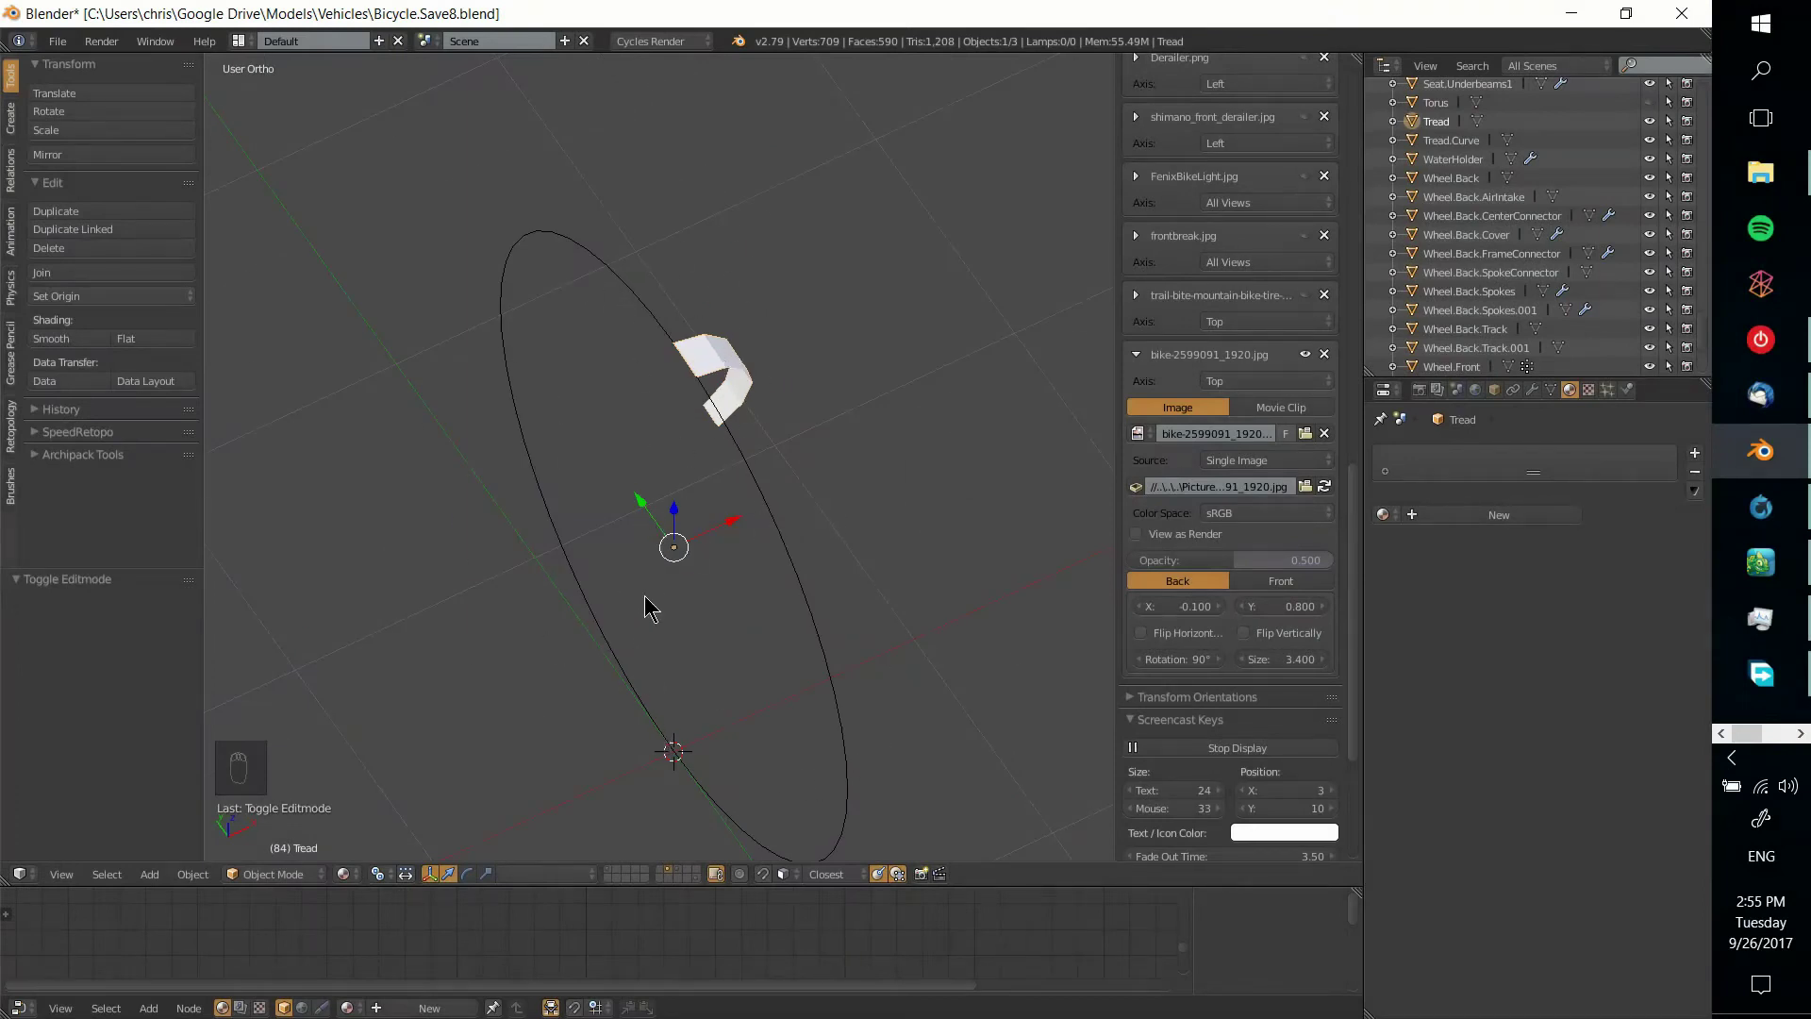
Add a Mirror modifier to the tread that mirrors on Z only, with clipping enabled
{"action": "middle_click_drag", "start_coordinate": [755, 592], "coordinate": [619, 525]}
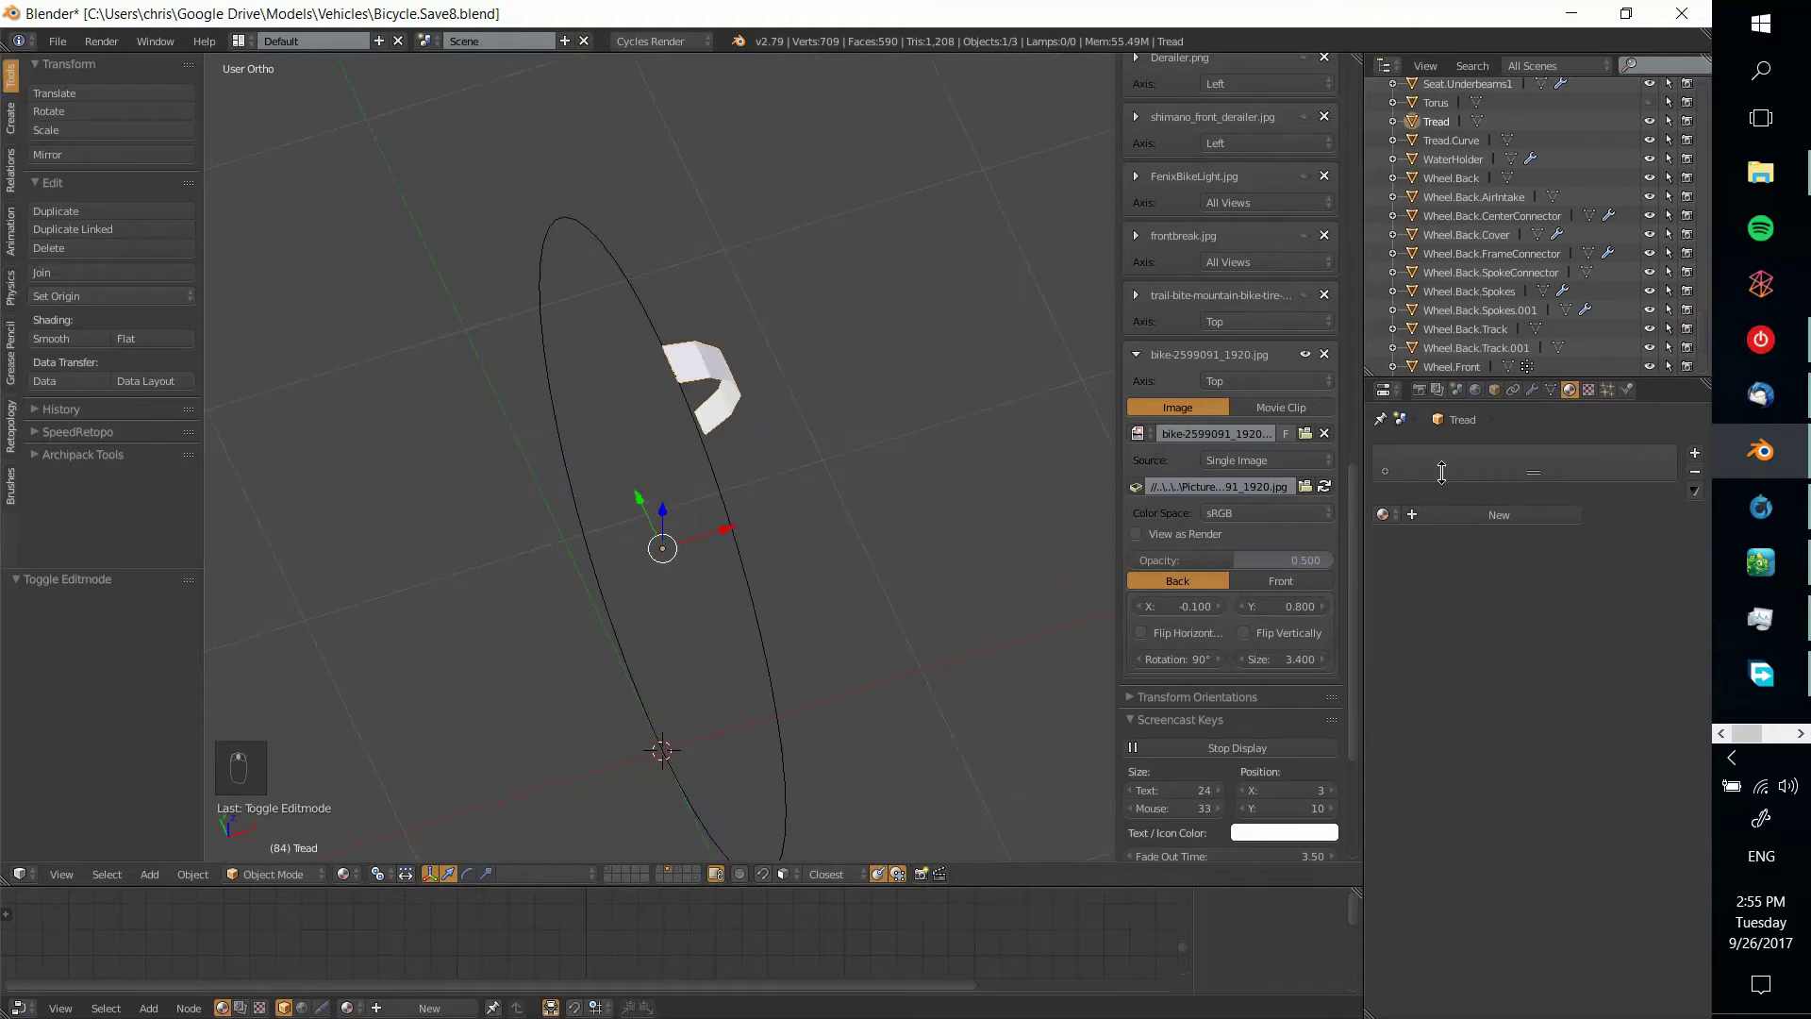
{"action": "left_click", "coordinate": [1532, 389]}
{"action": "left_click", "coordinate": [1476, 454]}
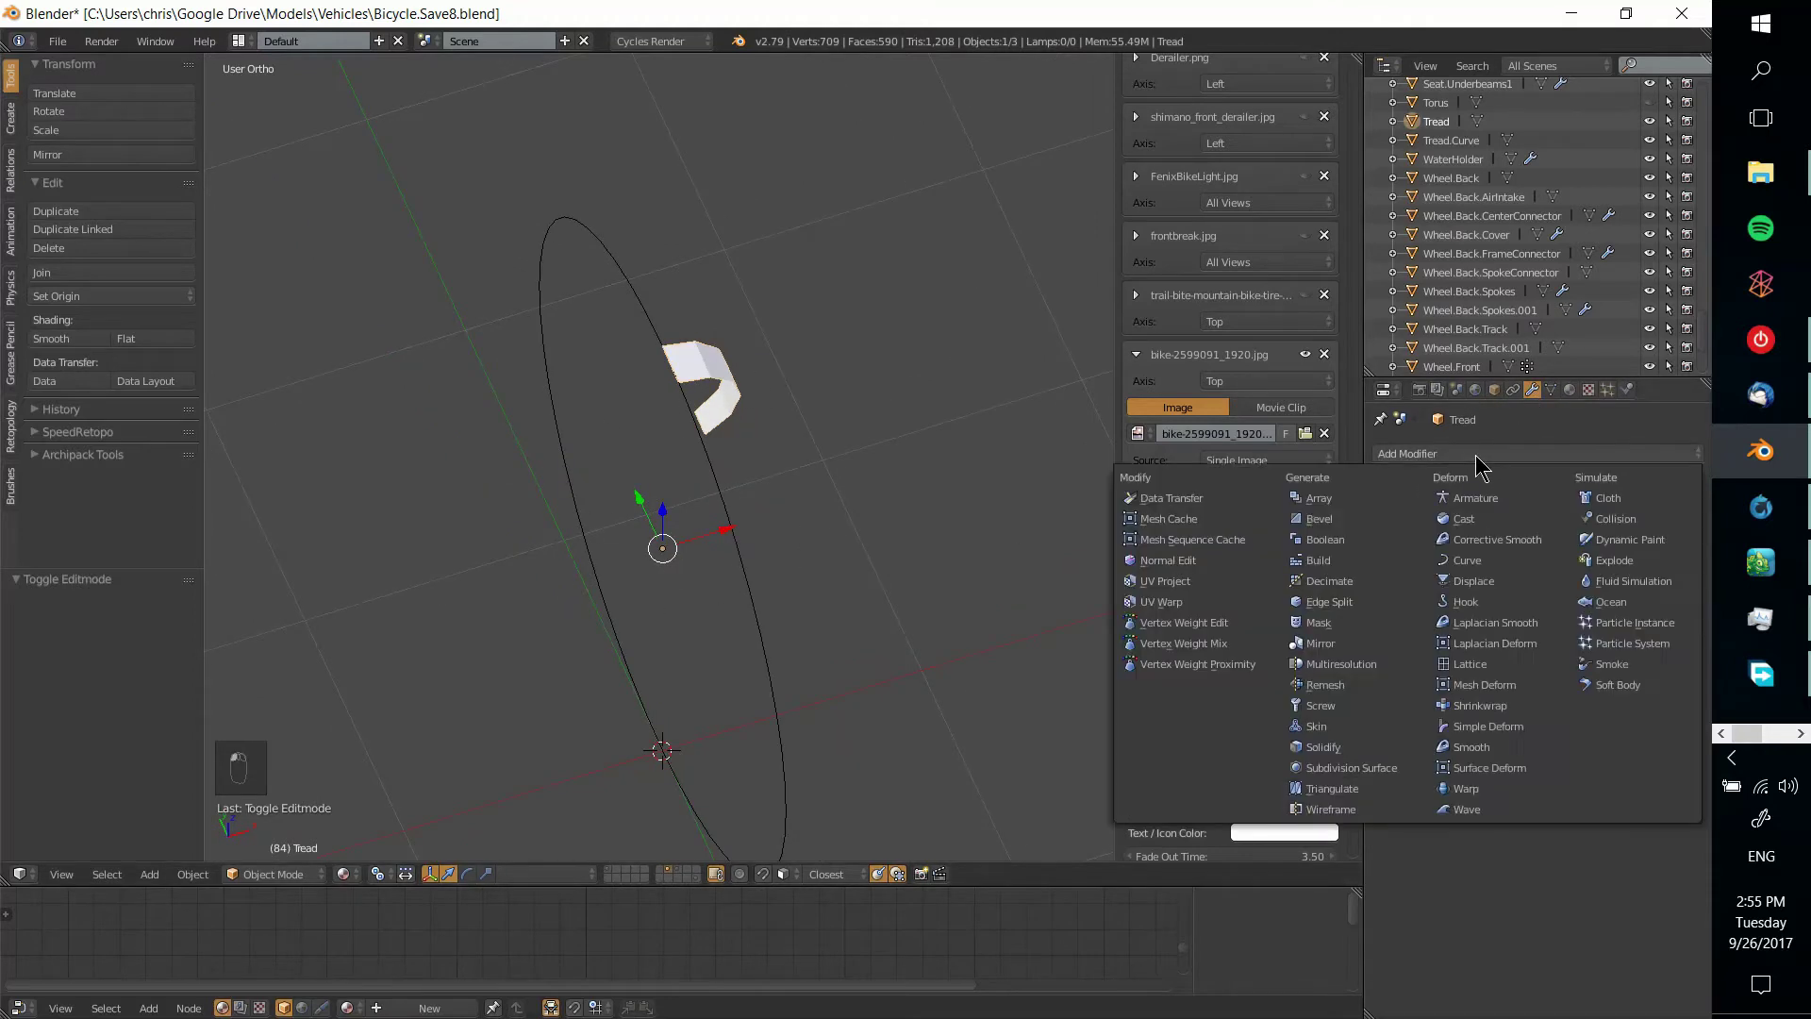
{"action": "left_click", "coordinate": [1381, 647]}
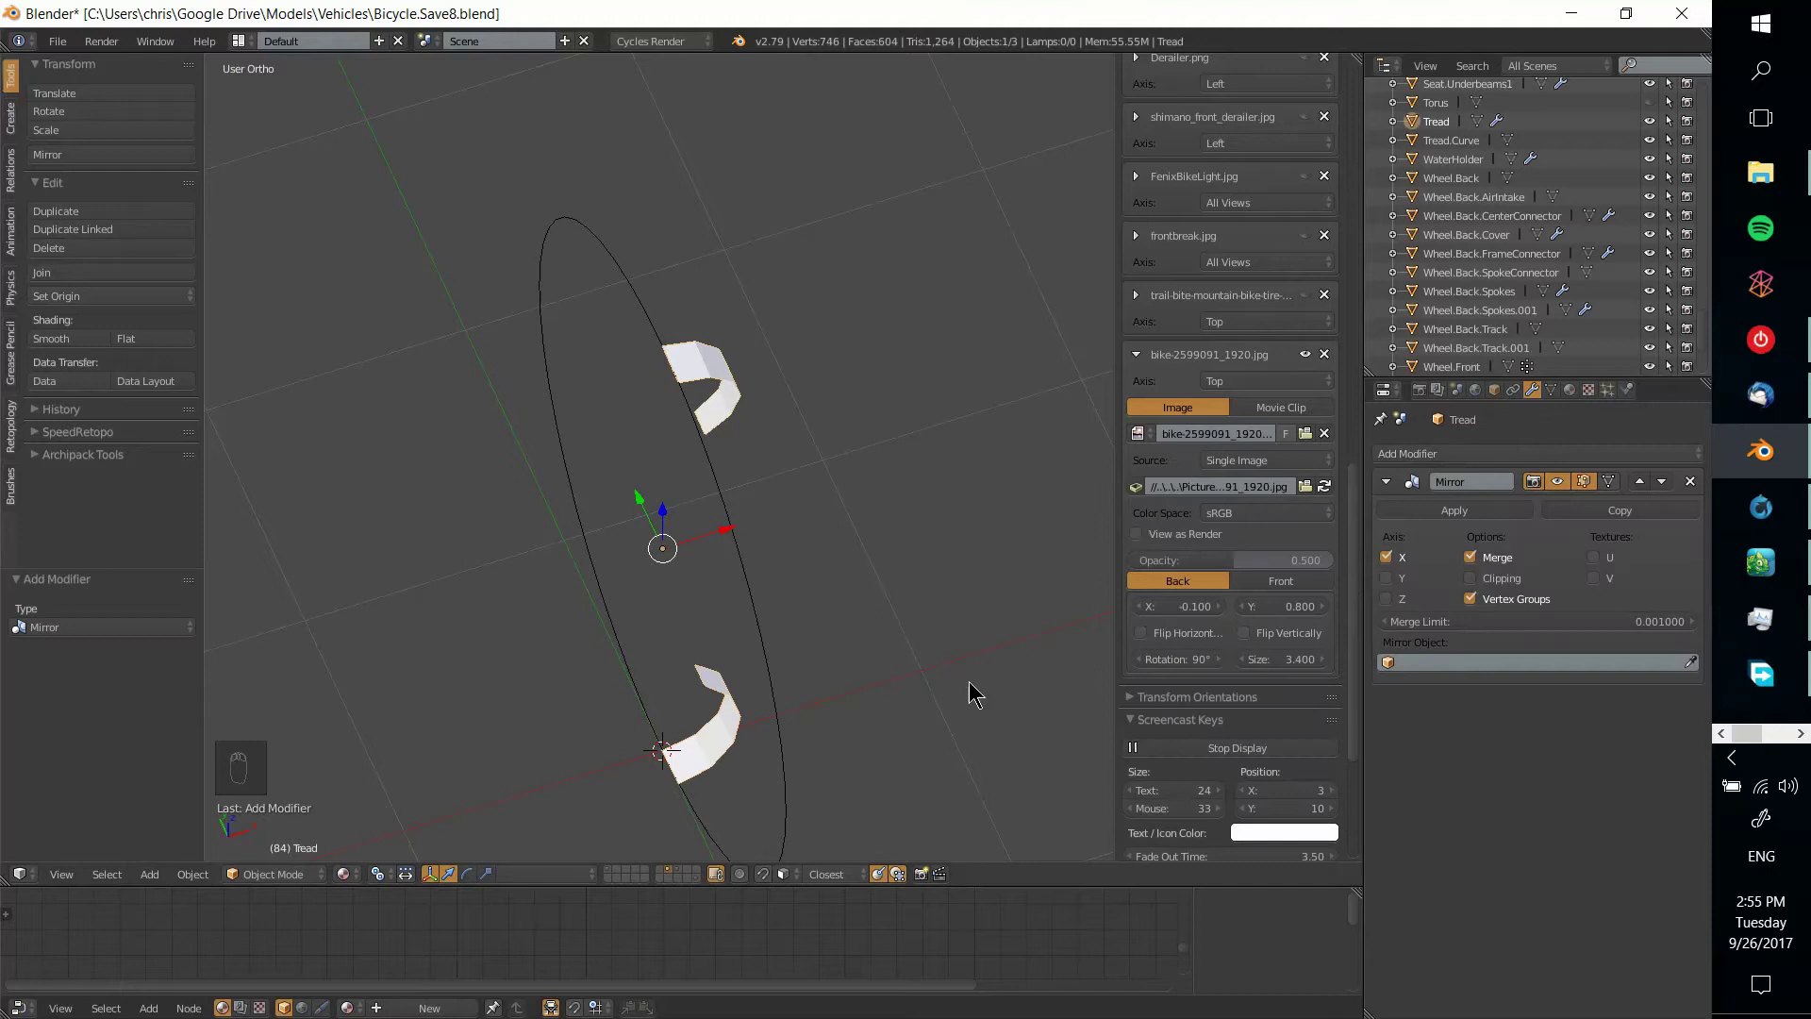
{"action": "left_click", "coordinate": [1386, 558]}
{"action": "left_click", "coordinate": [1385, 598]}
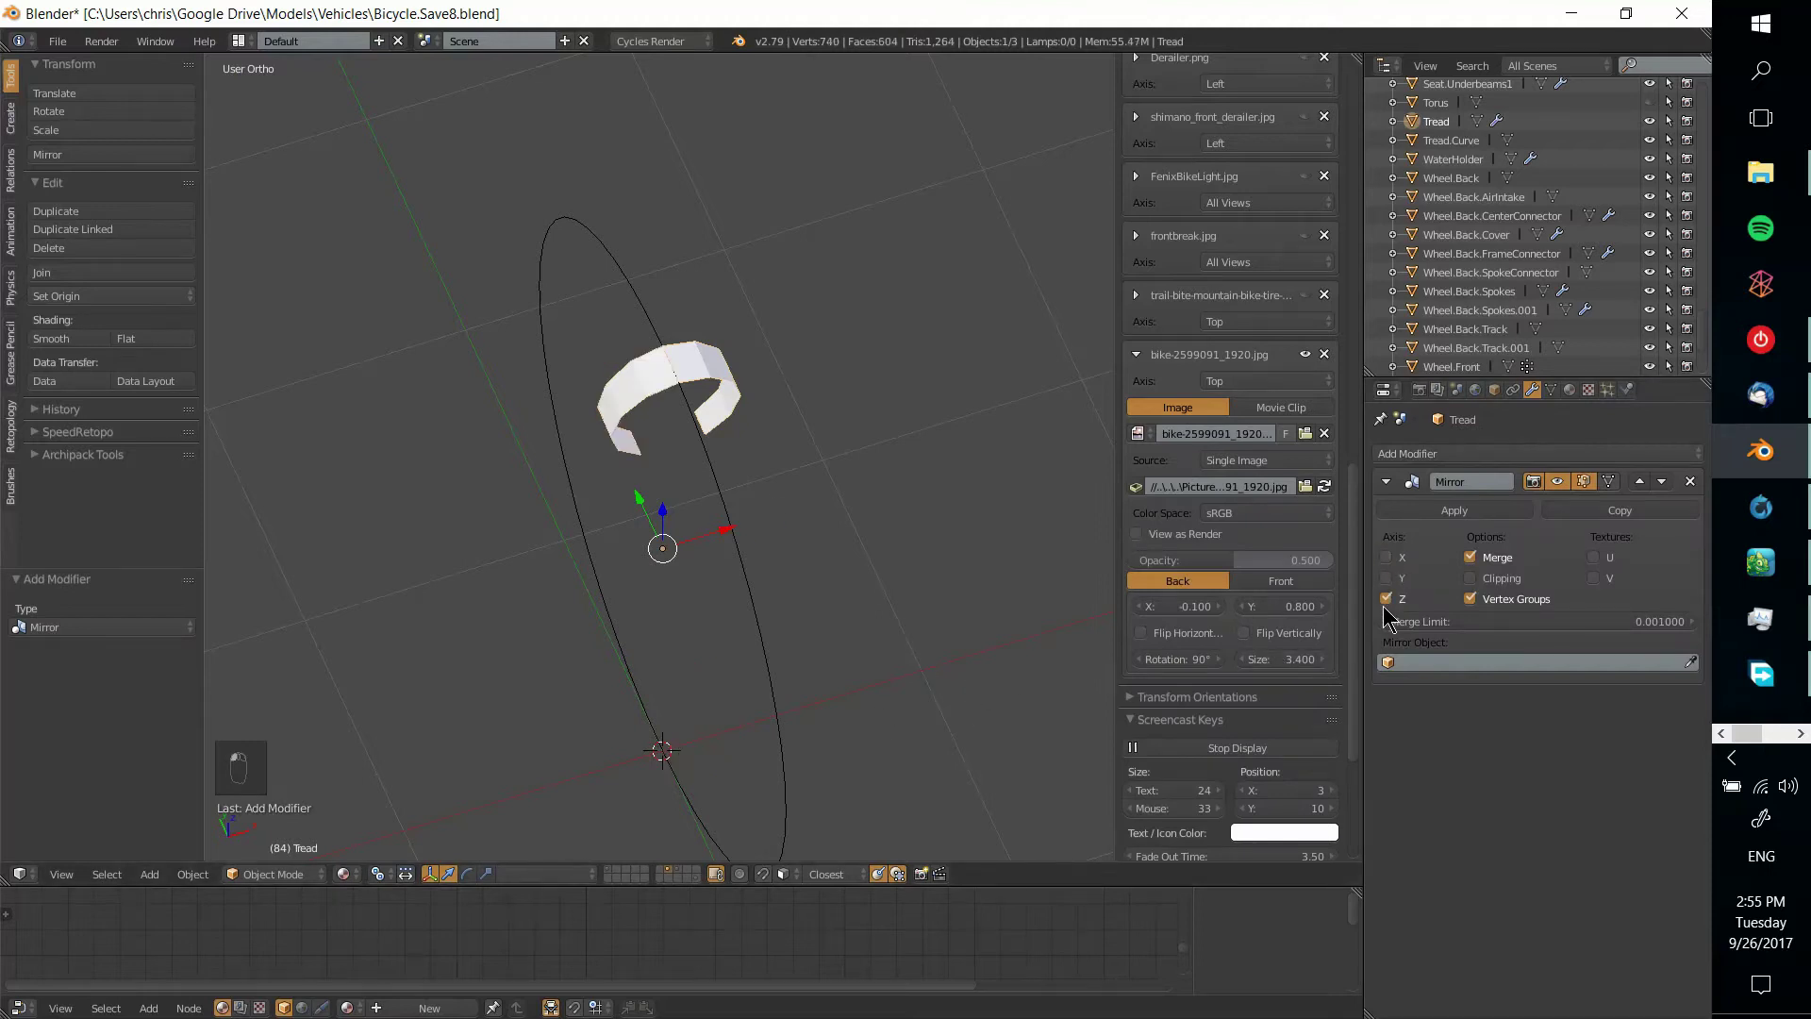
{"action": "scroll", "coordinate": [885, 480], "scroll_direction": "up", "scroll_amount": 5}
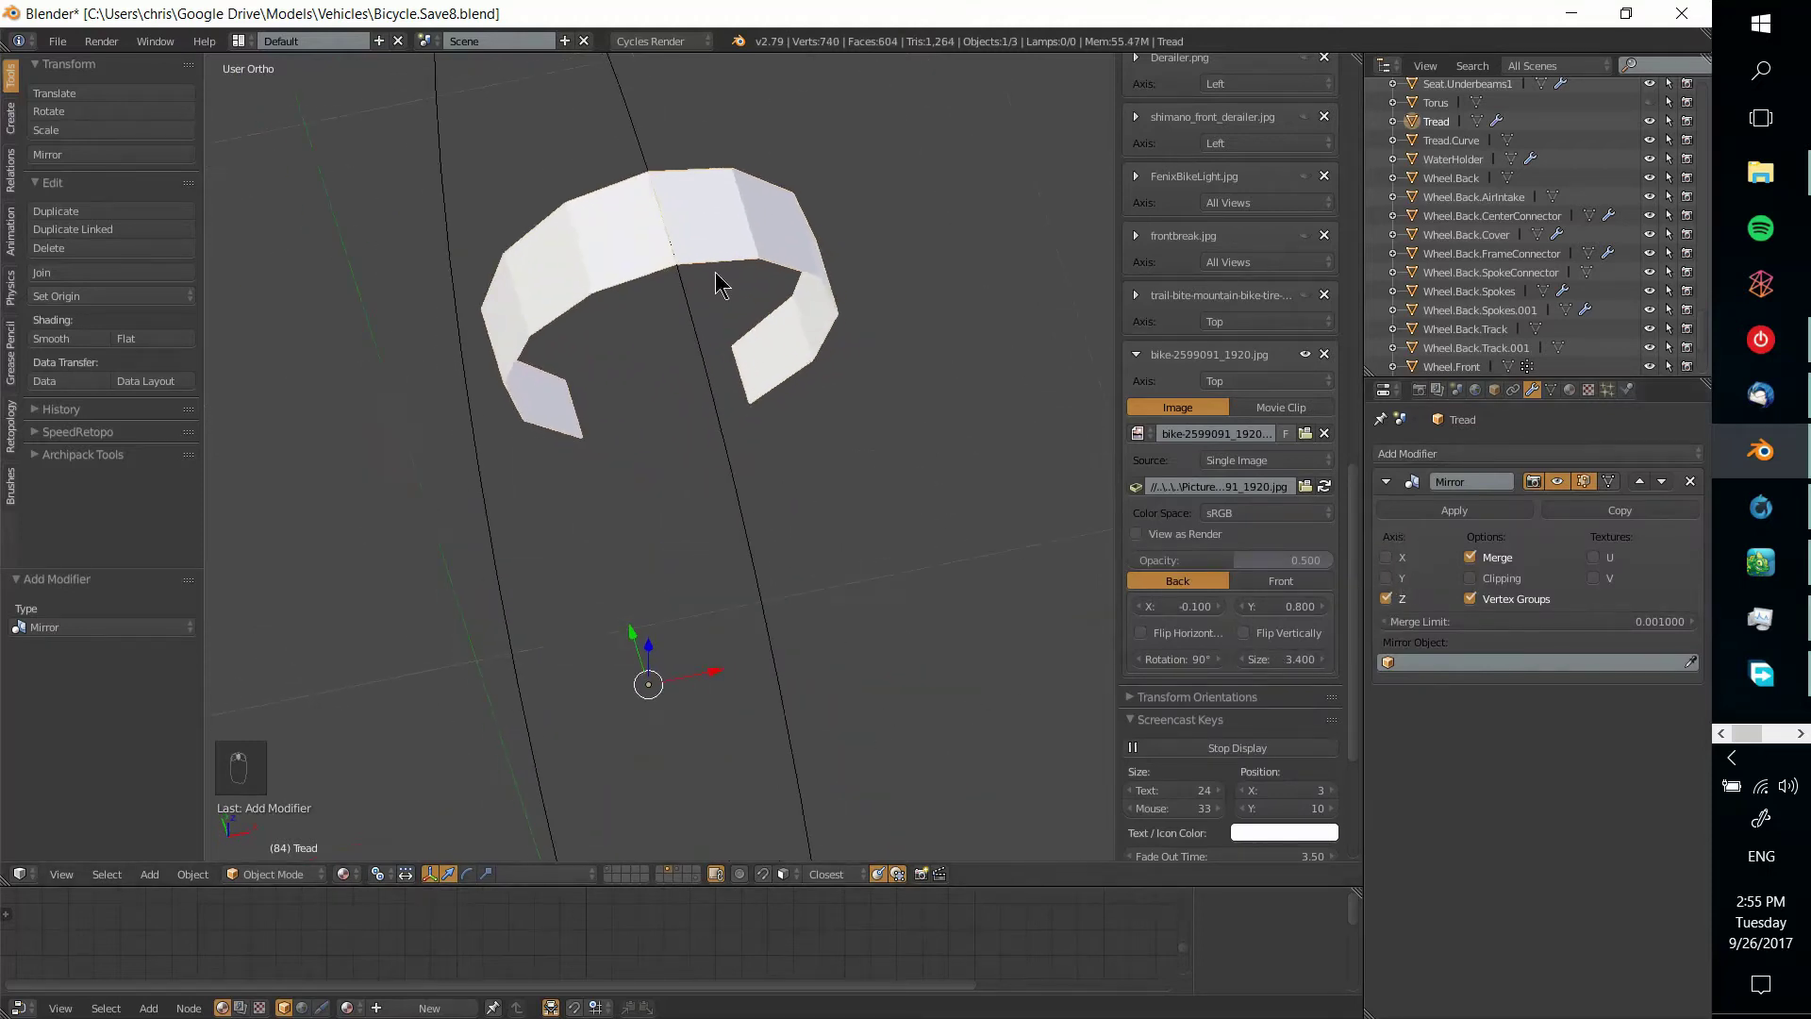
{"action": "left_click", "coordinate": [1470, 577]}
{"action": "scroll", "coordinate": [745, 378], "scroll_direction": "up", "scroll_amount": 4}
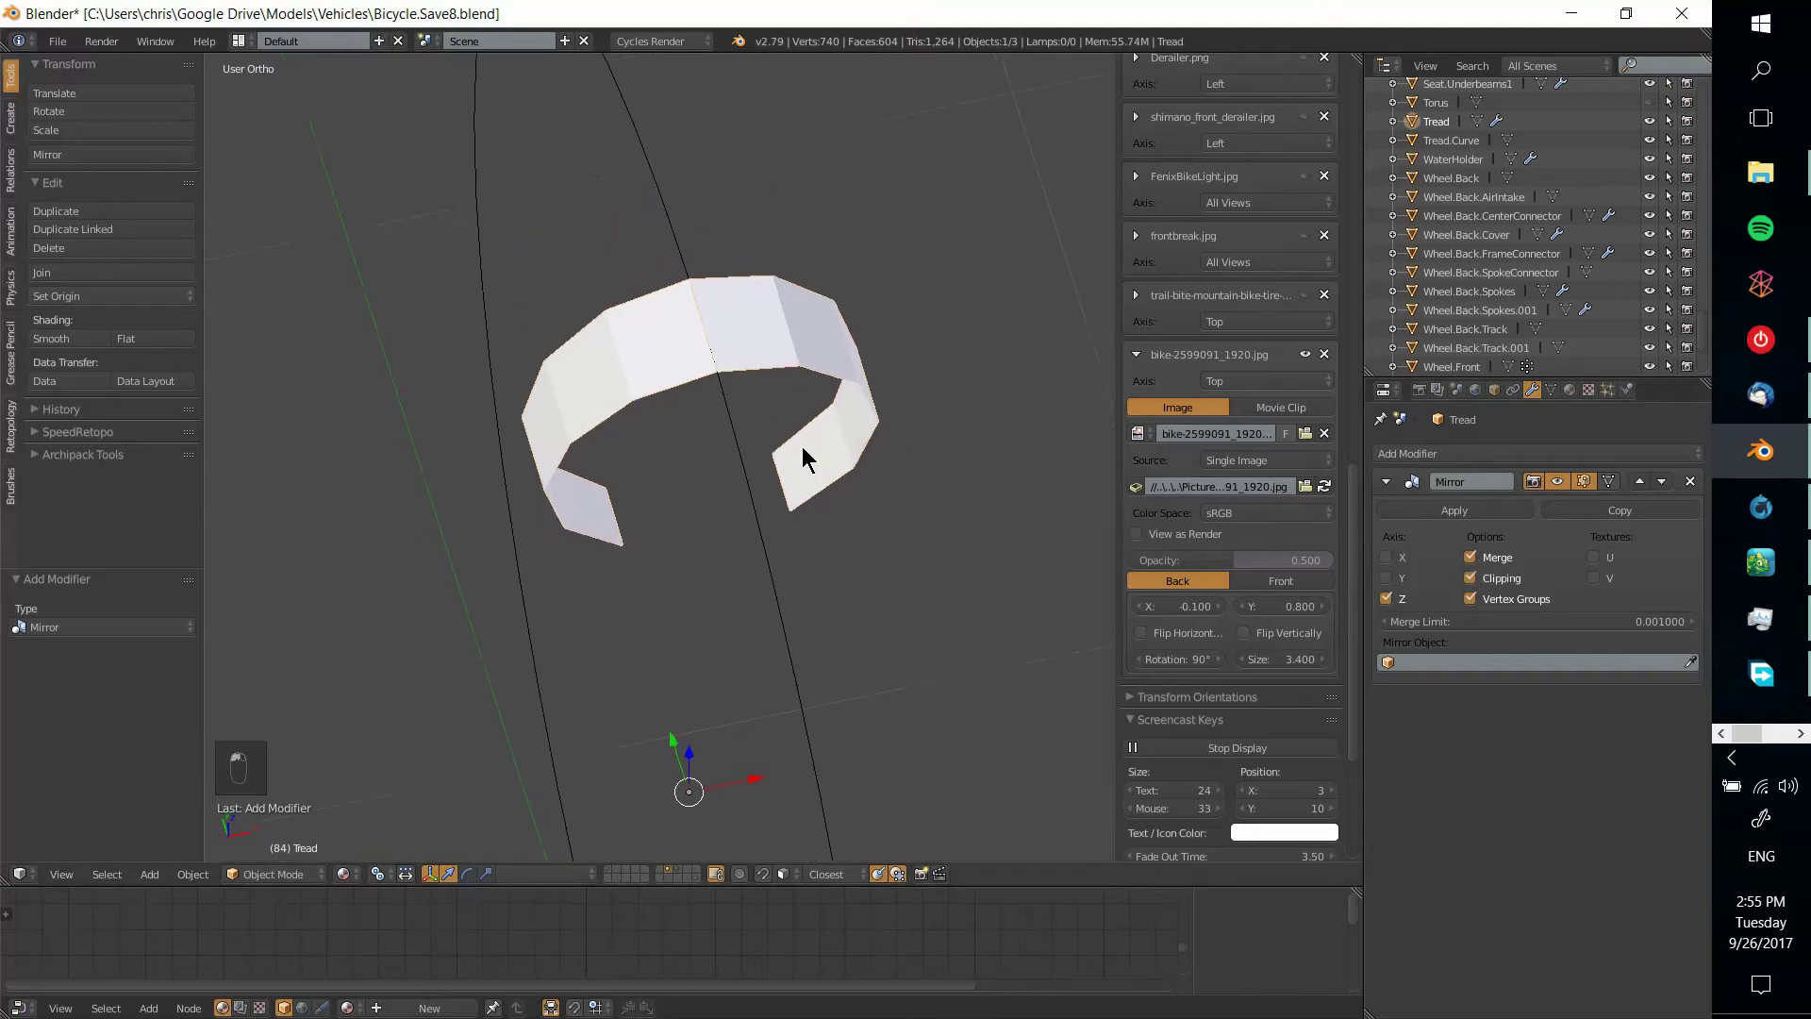
Examine the centre seam of the mirrored tread strip in both Object Mode and Edit Mode
{"action": "key", "text": "Tab"}
{"action": "key", "text": "Tab"}
{"action": "middle_click_drag", "start_coordinate": [857, 316], "coordinate": [890, 465]}
{"action": "key", "text": "Tab"}
{"action": "key", "text": "a"}
{"action": "key", "text": "a"}
{"action": "key", "text": "a"}
{"action": "key", "text": "a"}
{"action": "key", "text": "c"}
{"action": "right_click", "coordinate": [695, 389]}
{"action": "key", "text": "Tab"}
{"action": "key", "text": "Tab"}
{"action": "scroll", "coordinate": [786, 374], "scroll_direction": "down", "scroll_amount": 5}
{"action": "key", "text": "Tab"}
{"action": "middle_click_drag", "start_coordinate": [783, 530], "coordinate": [786, 460]}
{"action": "middle_click_drag", "start_coordinate": [779, 360], "coordinate": [615, 232]}
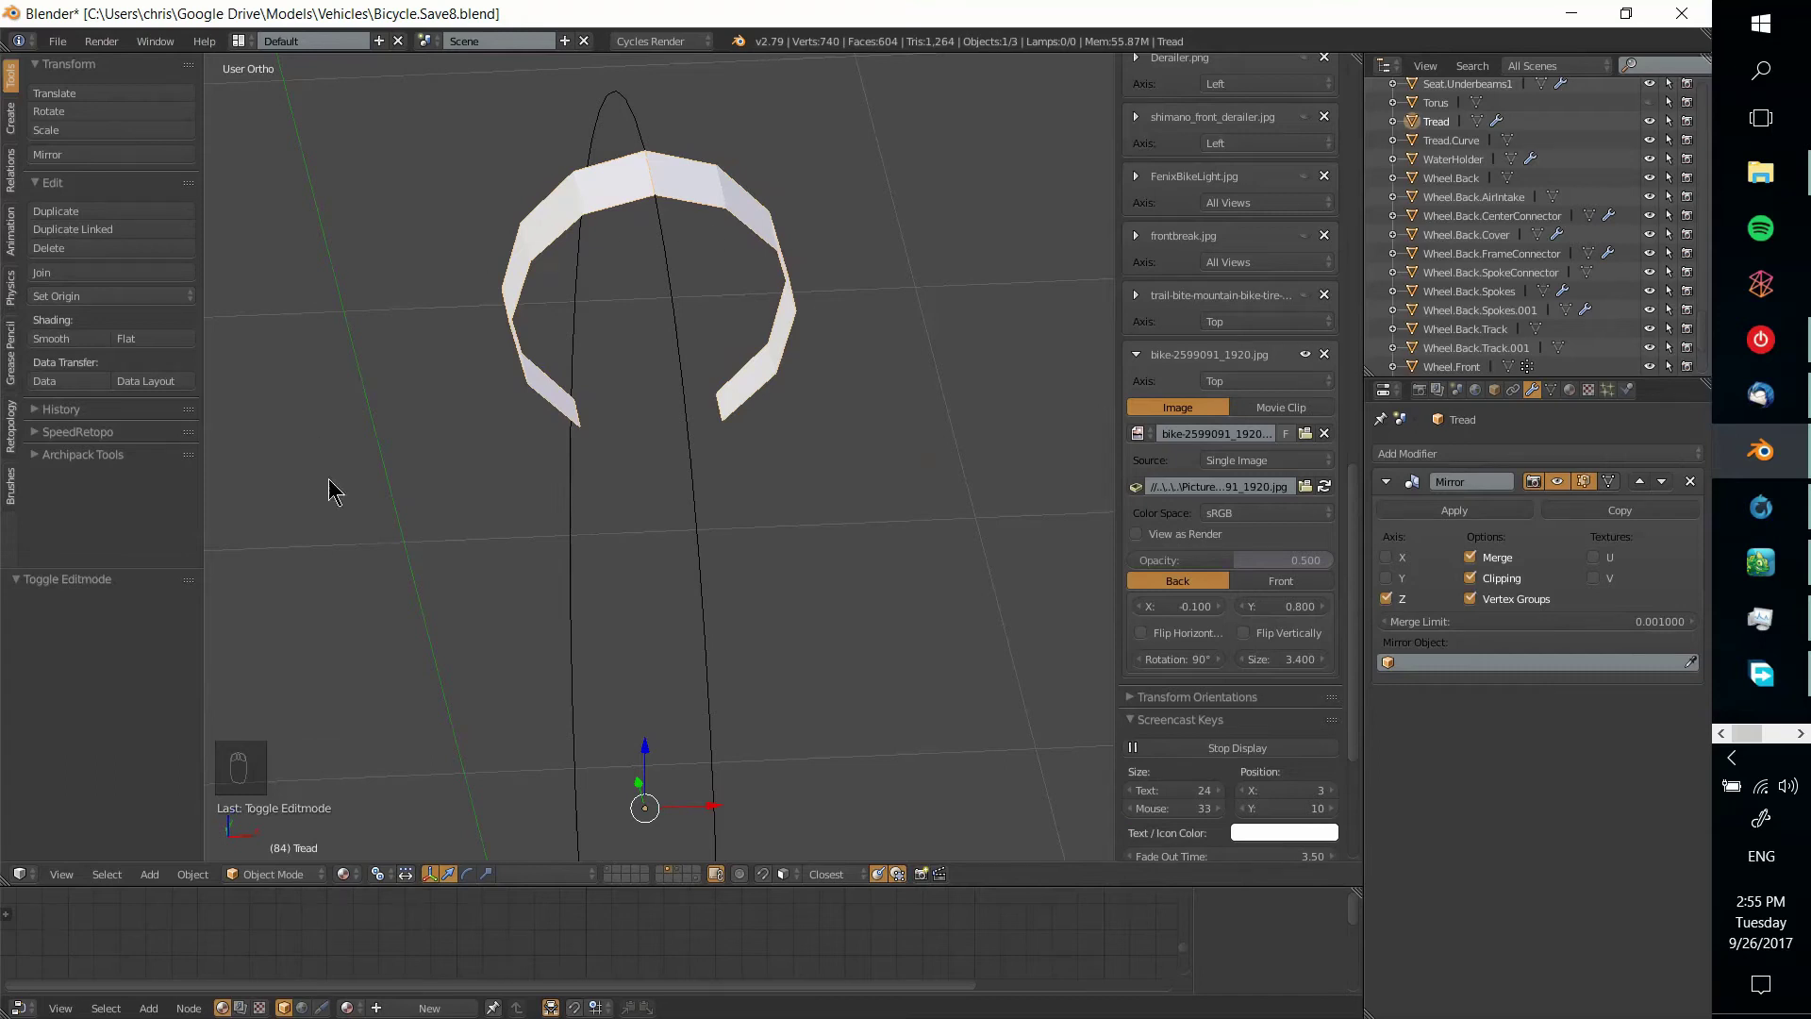
{"action": "key", "text": "Tab"}
{"action": "key", "text": "Tab"}
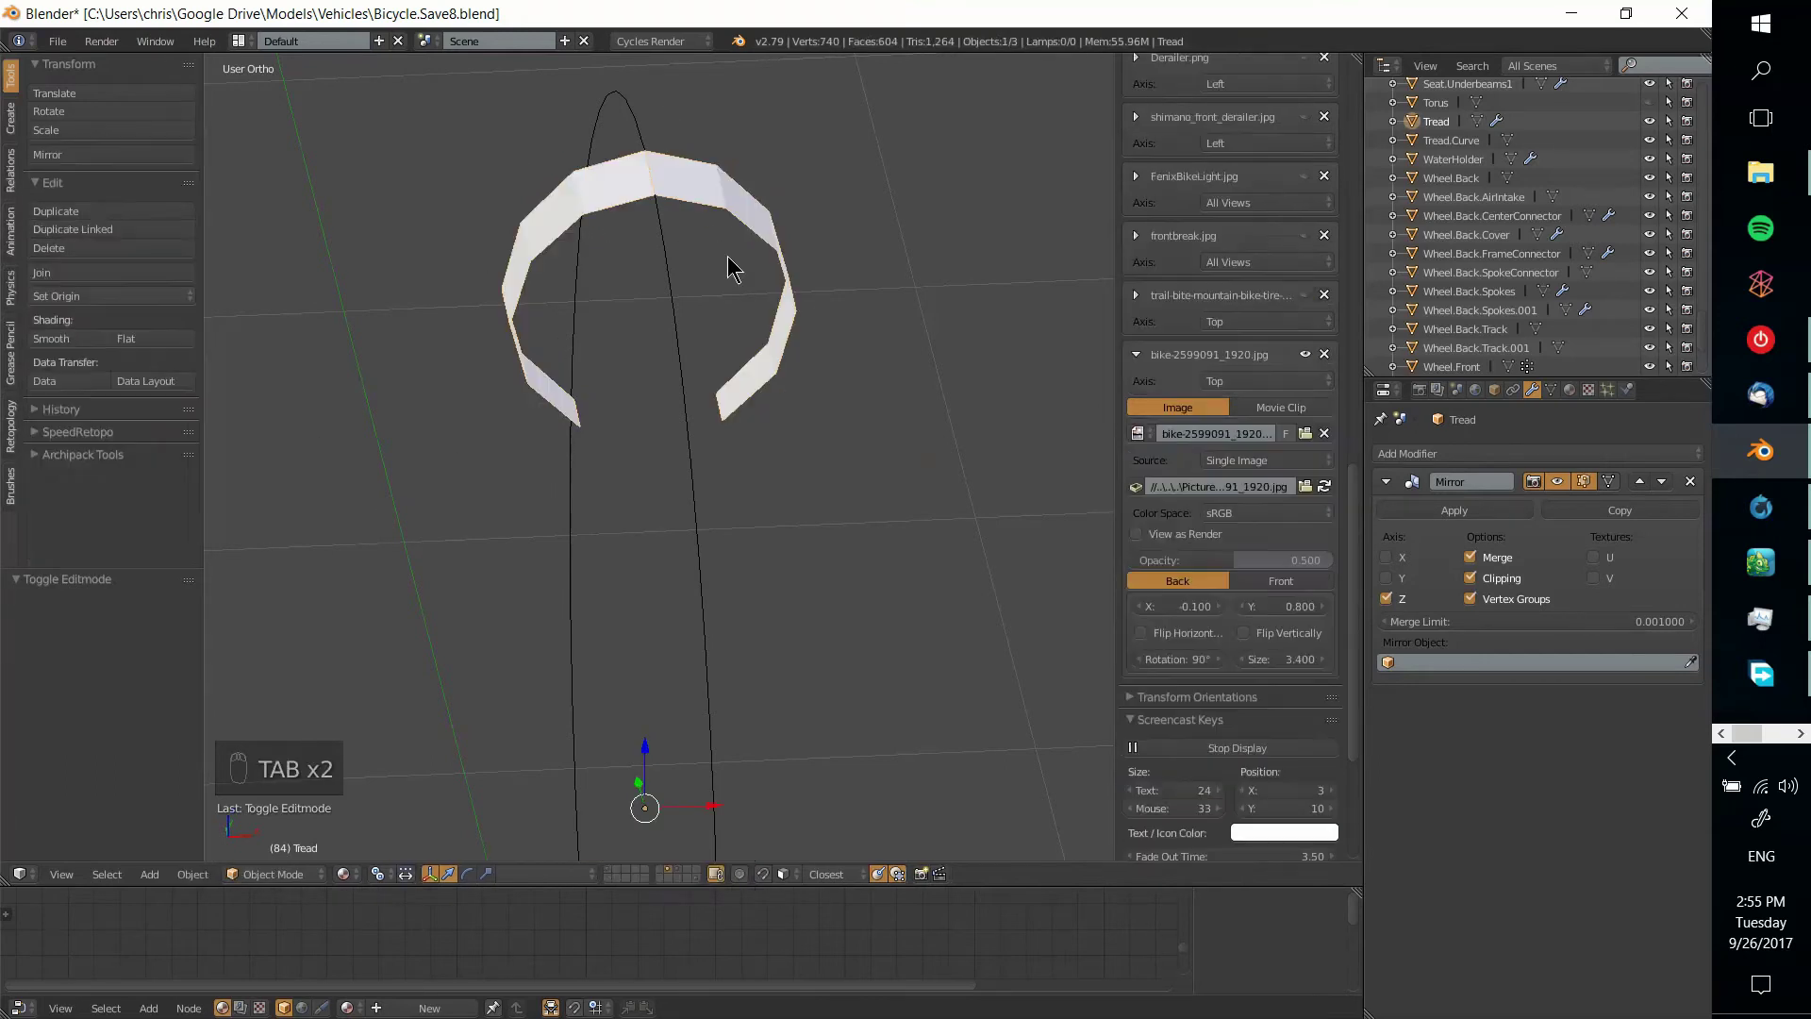
{"action": "key", "text": "Tab"}
{"action": "key", "text": "Tab"}
{"action": "scroll", "coordinate": [781, 324], "scroll_direction": "up", "scroll_amount": 4}
{"action": "middle_click_drag", "start_coordinate": [783, 427], "coordinate": [760, 456]}
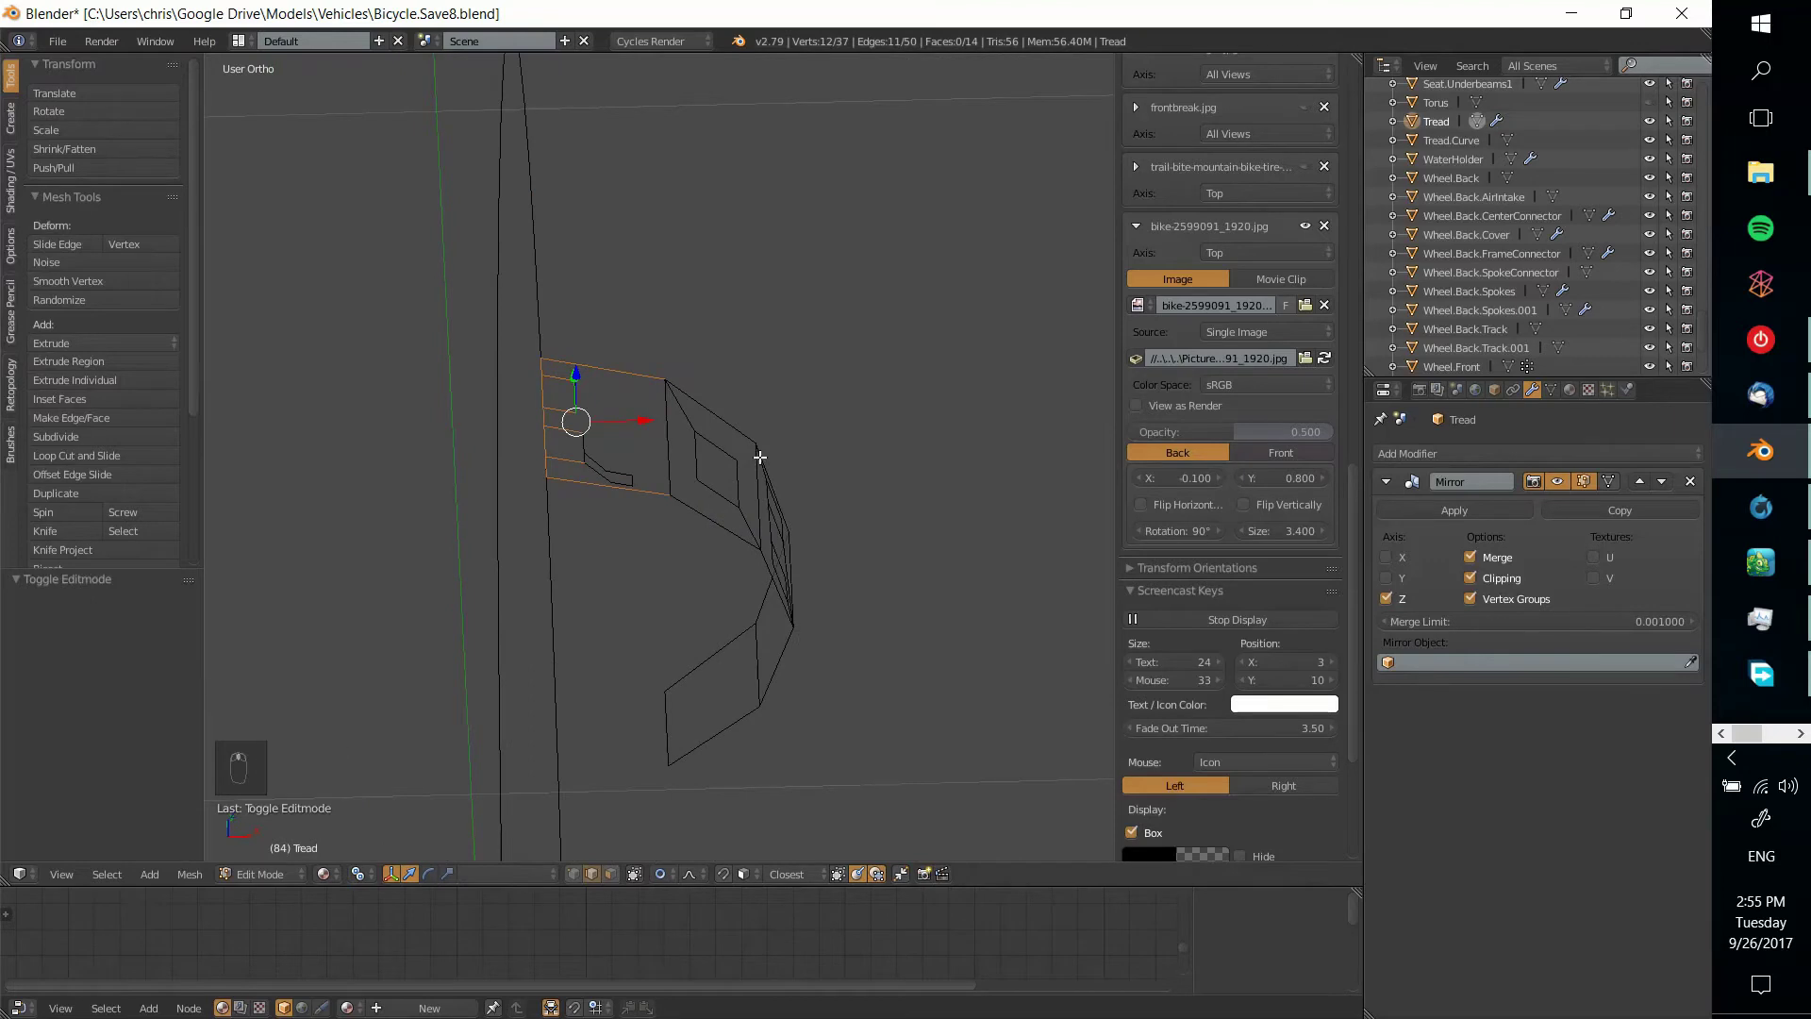
Select the outline edges of the two centre tread blocks
{"action": "scroll", "coordinate": [465, 348], "scroll_direction": "up", "scroll_amount": 4}
{"action": "right_click", "coordinate": [451, 285]}
{"action": "right_click", "coordinate": [452, 356], "text": "shift"}
{"action": "right_click", "coordinate": [431, 426], "text": "shift"}
{"action": "right_click", "coordinate": [469, 398], "text": "shift"}
{"action": "right_click", "coordinate": [476, 458], "text": "shift"}
{"action": "key", "text": "a"}
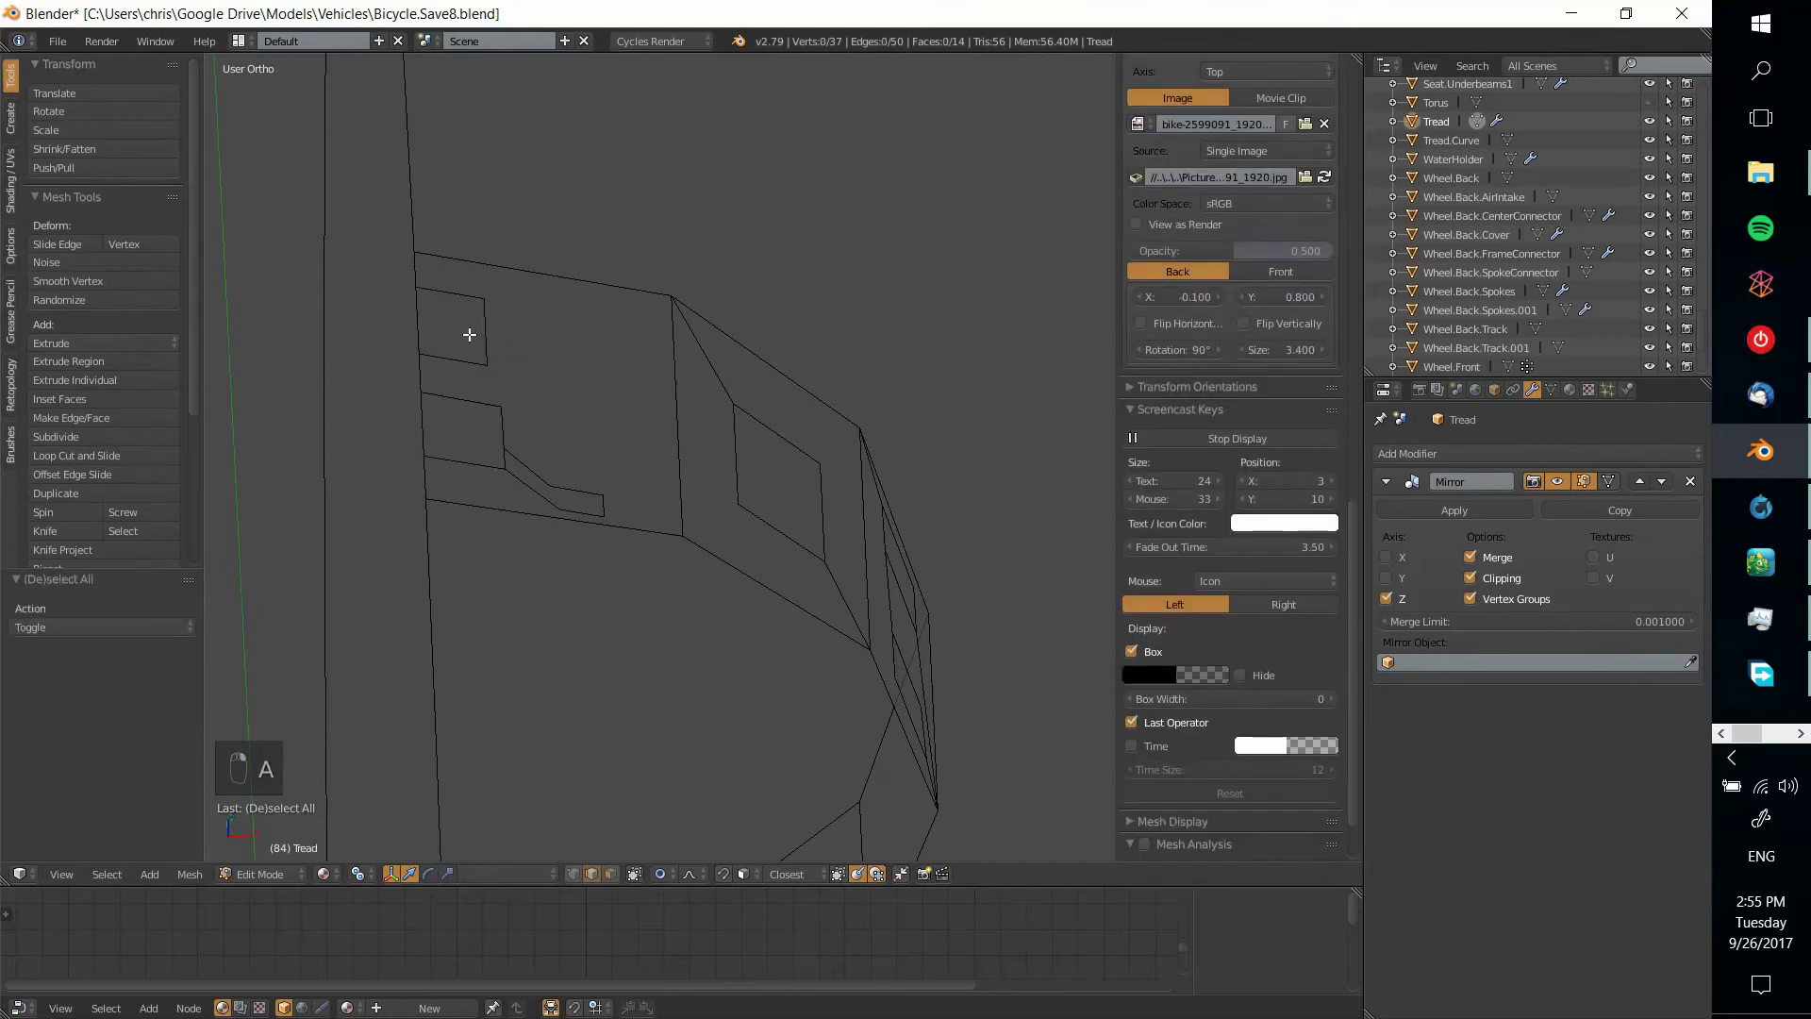
{"action": "key", "text": "ctrl+z"}
Add the diagonal extension beside the lower centre block to the selection
{"action": "key", "text": "c"}
{"action": "mouse_move", "coordinate": [494, 404]}
{"action": "left_mouse_down"}
{"action": "mouse_move", "coordinate": [546, 485]}
{"action": "mouse_move", "coordinate": [601, 501]}
{"action": "left_mouse_up"}
{"action": "right_click", "coordinate": [608, 499]}
{"action": "right_click", "coordinate": [630, 534], "text": "shift"}
{"action": "middle_click_drag", "start_coordinate": [754, 717], "coordinate": [712, 712]}
Add the outline of the larger block on the neighbouring face to the selection
{"action": "key", "text": "c"}
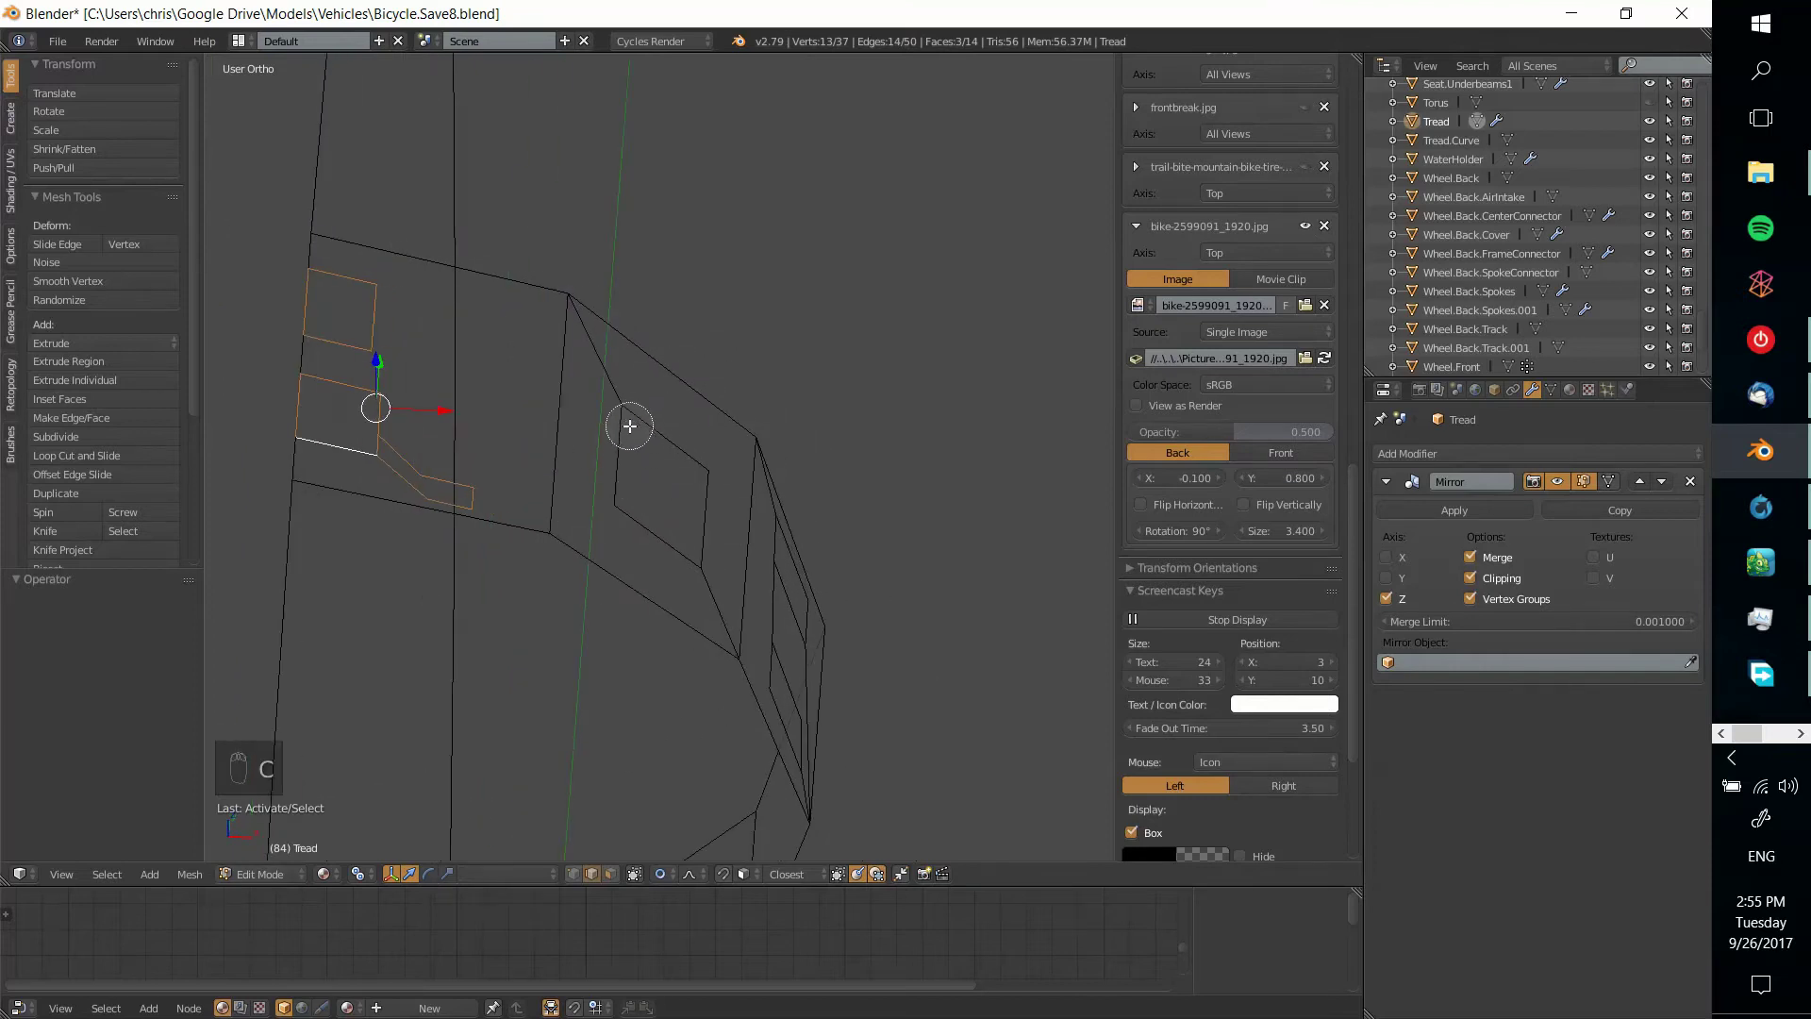
{"action": "mouse_move", "coordinate": [626, 425]}
{"action": "left_mouse_down"}
{"action": "mouse_move", "coordinate": [667, 444]}
{"action": "mouse_move", "coordinate": [647, 526]}
{"action": "mouse_move", "coordinate": [625, 528]}
{"action": "left_mouse_up"}
{"action": "right_click", "coordinate": [595, 386]}
{"action": "right_click", "coordinate": [595, 385], "text": "shift"}
{"action": "mouse_move", "coordinate": [707, 505]}
{"action": "middle_mouse_down"}
{"action": "mouse_move", "coordinate": [534, 501]}
{"action": "mouse_move", "coordinate": [704, 541]}
{"action": "mouse_move", "coordinate": [603, 546]}
{"action": "middle_mouse_up"}
Add the two small upright rectangles on the next outer face to the selection
{"action": "key", "text": "c"}
{"action": "mouse_move", "coordinate": [538, 497]}
{"action": "left_mouse_down"}
{"action": "mouse_move", "coordinate": [558, 578]}
{"action": "mouse_move", "coordinate": [635, 449]}
{"action": "mouse_move", "coordinate": [614, 323]}
{"action": "mouse_move", "coordinate": [654, 441]}
{"action": "left_mouse_up"}
{"action": "right_click", "coordinate": [655, 442]}
{"action": "scroll", "coordinate": [656, 447], "scroll_direction": "down", "scroll_amount": 9}
{"action": "middle_click_drag", "start_coordinate": [675, 586], "coordinate": [465, 304]}
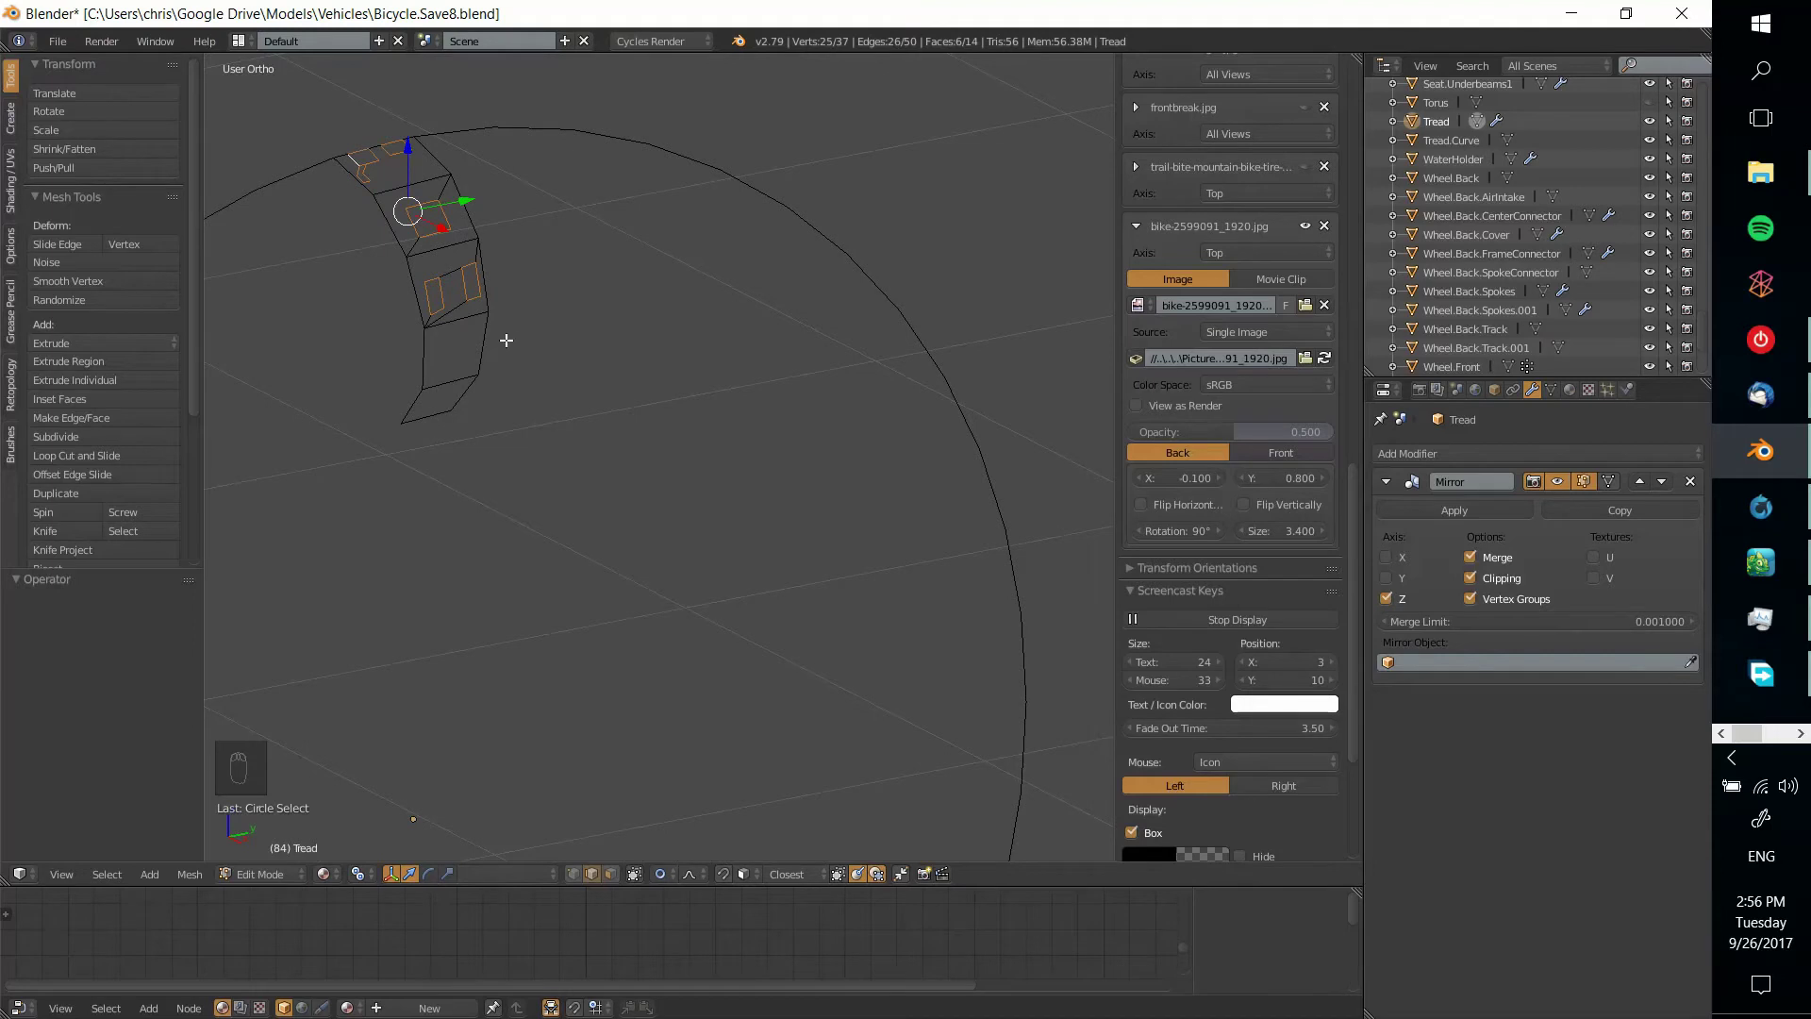
Extrude all the selected tread blocks outward by about 0.02
{"action": "middle_click_drag", "start_coordinate": [503, 343], "coordinate": [739, 569]}
{"action": "scroll", "coordinate": [763, 502], "scroll_direction": "up", "scroll_amount": 4}
{"action": "middle_click_drag", "start_coordinate": [762, 437], "coordinate": [739, 537]}
{"action": "key", "text": "e"}
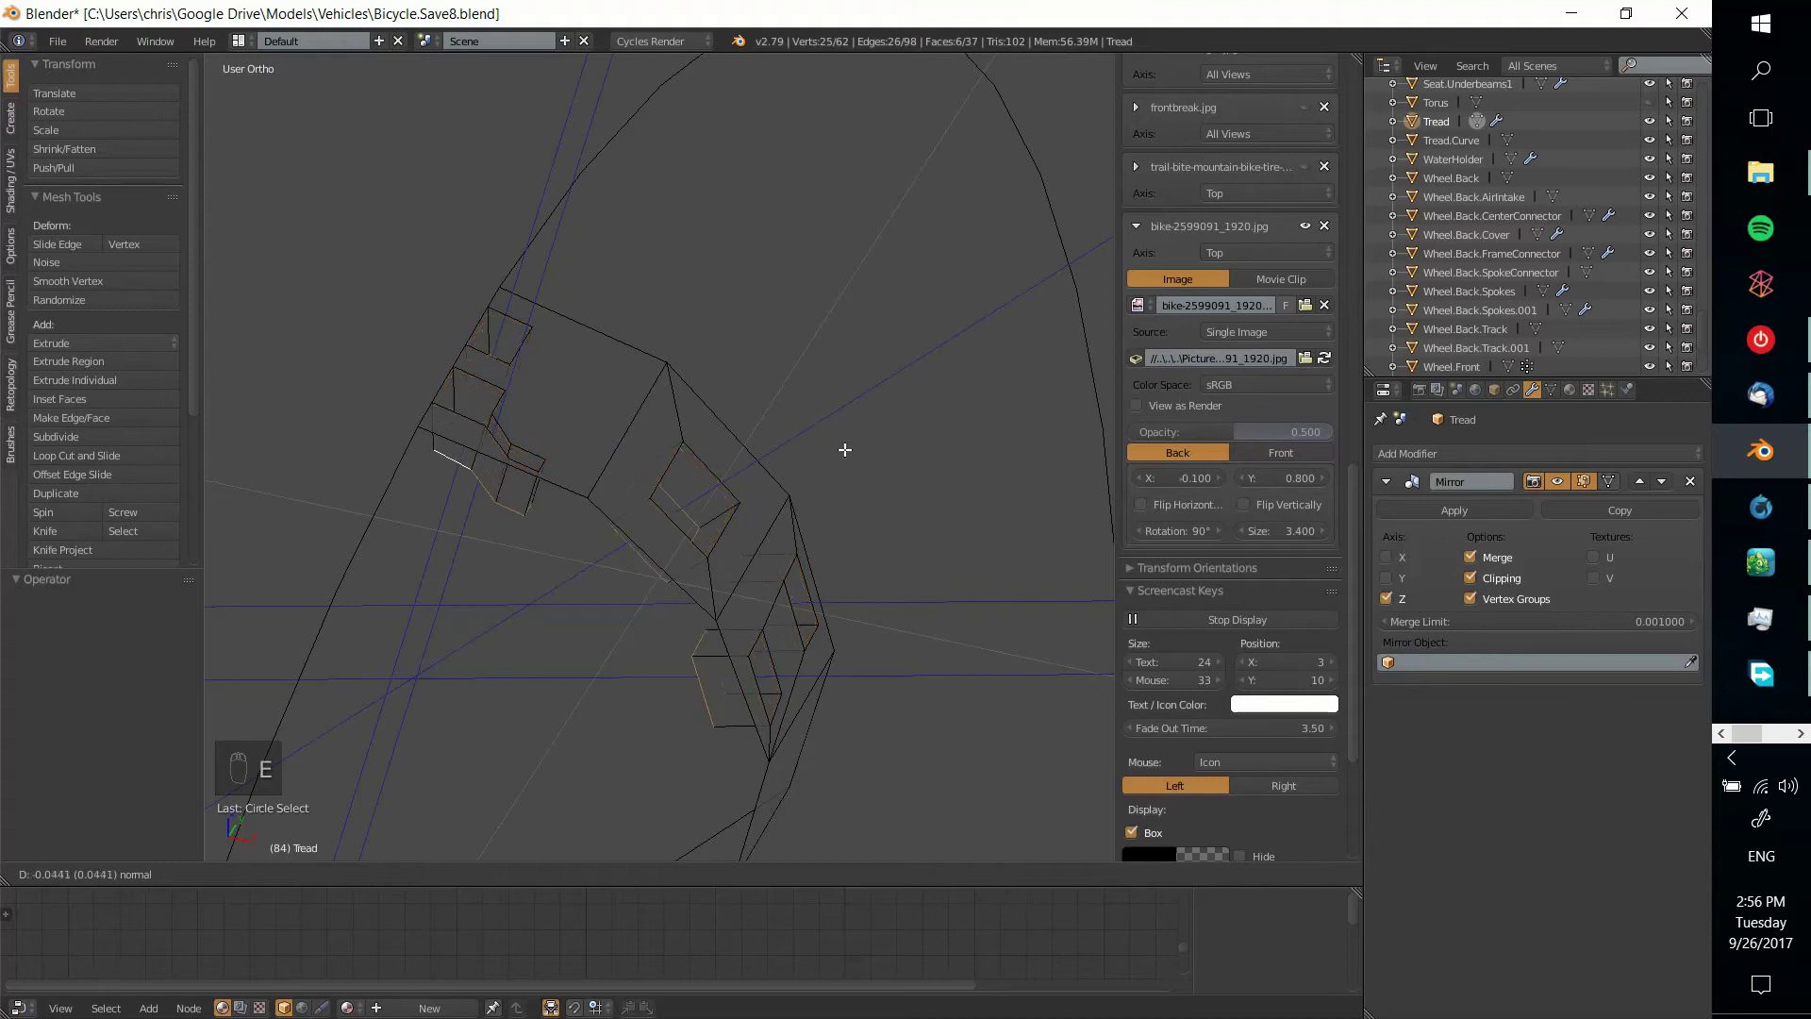
{"action": "left_click", "coordinate": [708, 549]}
Inspect the raised blocks on the mirrored tread strip from several angles in Object Mode
{"action": "key", "text": "Tab"}
{"action": "scroll", "coordinate": [715, 566], "scroll_direction": "down", "scroll_amount": 5}
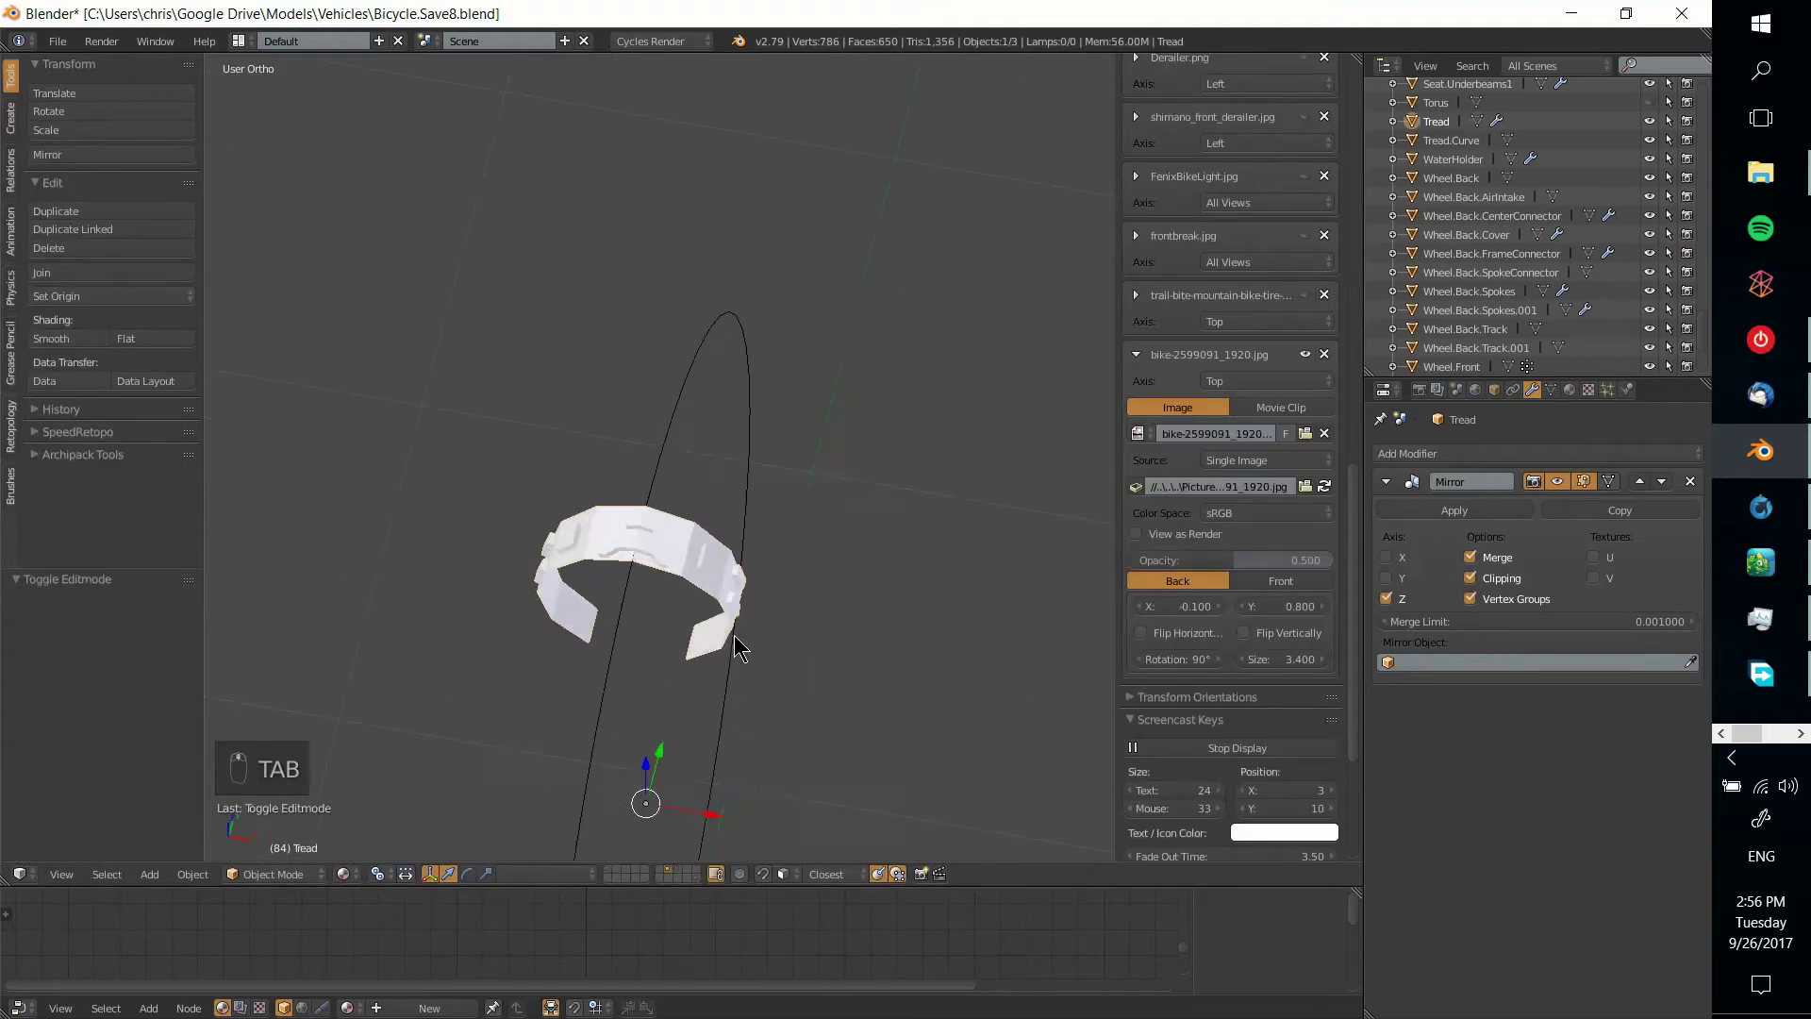
{"action": "middle_click_drag", "start_coordinate": [738, 637], "coordinate": [756, 671]}
{"action": "scroll", "coordinate": [755, 671], "scroll_direction": "up", "scroll_amount": 4}
{"action": "middle_click_drag", "start_coordinate": [803, 595], "coordinate": [796, 489], "text": "shift"}
{"action": "scroll", "coordinate": [809, 580], "scroll_direction": "up", "scroll_amount": 5}
{"action": "middle_click_drag", "start_coordinate": [809, 580], "coordinate": [809, 492]}
{"action": "scroll", "coordinate": [795, 442], "scroll_direction": "down", "scroll_amount": 4}
{"action": "key", "text": "Tab"}
{"action": "key", "text": "Tab"}
{"action": "middle_click_drag", "start_coordinate": [666, 512], "coordinate": [781, 344]}
{"action": "middle_click_drag", "start_coordinate": [879, 422], "coordinate": [1066, 534]}
Add an Array modifier followed by a Curve modifier to the tread
{"action": "left_click", "coordinate": [1433, 453]}
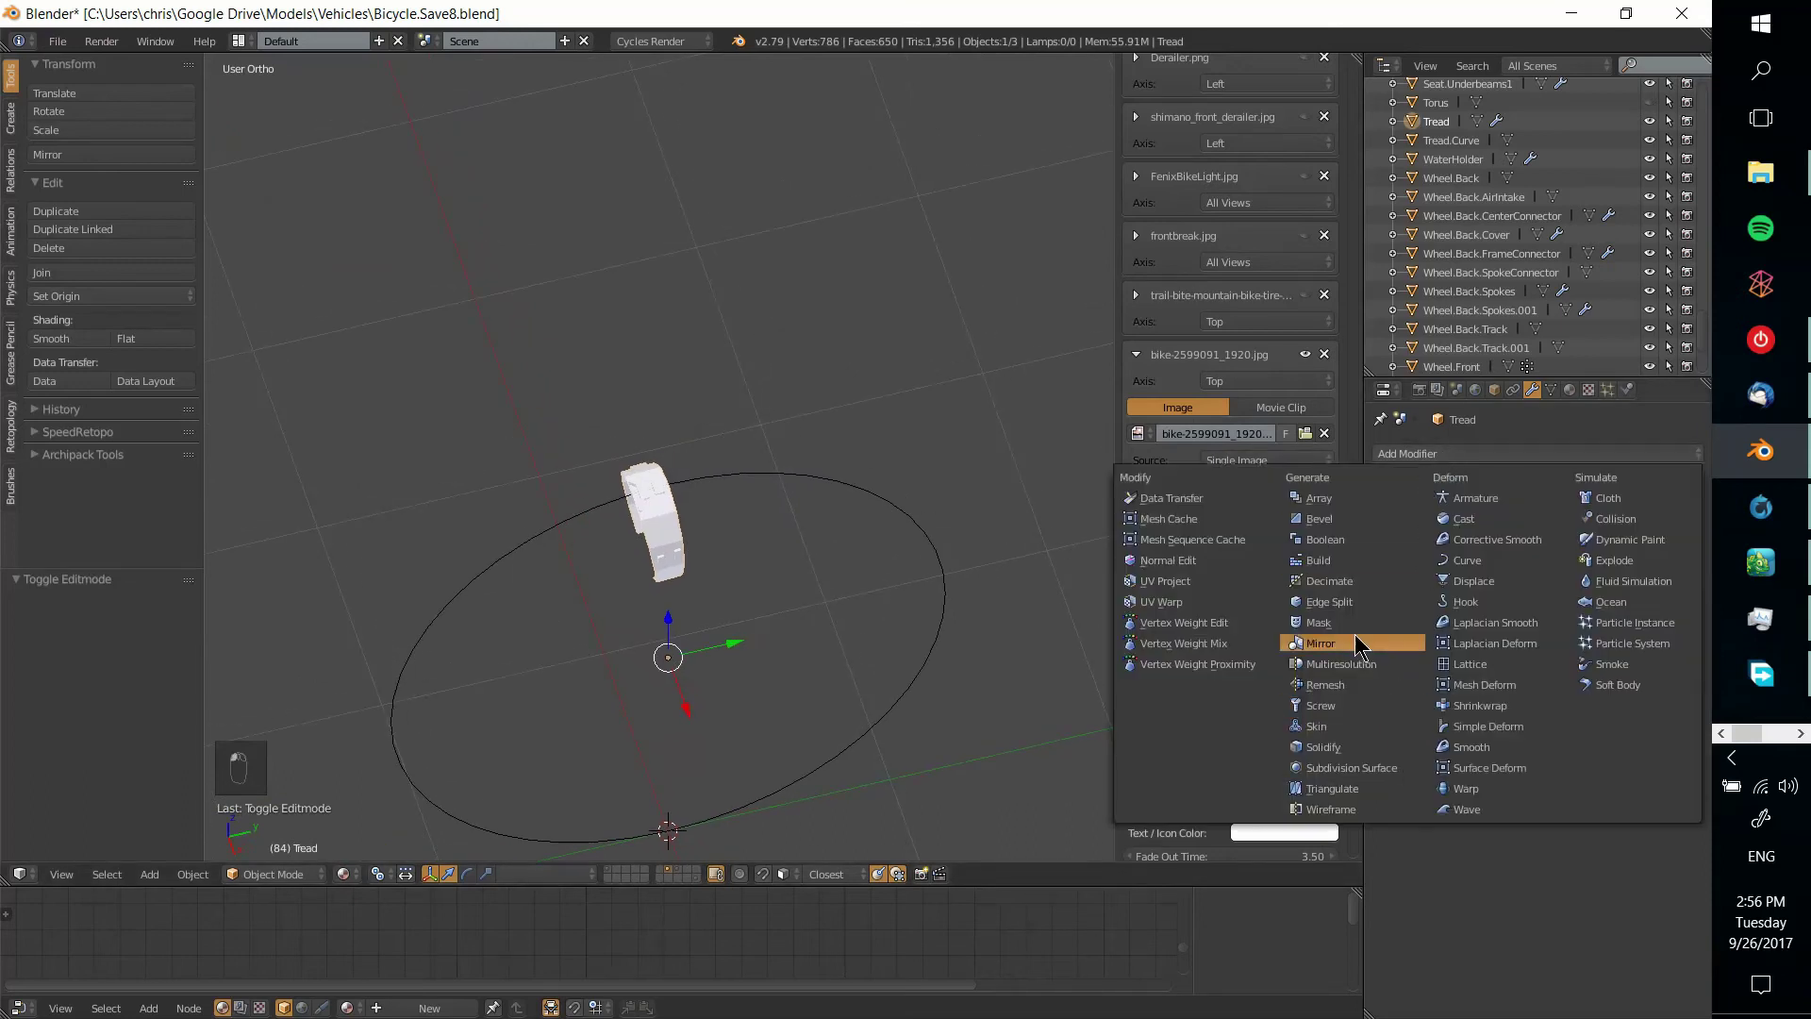
{"action": "left_click", "coordinate": [1387, 500]}
{"action": "left_click", "coordinate": [1443, 455]}
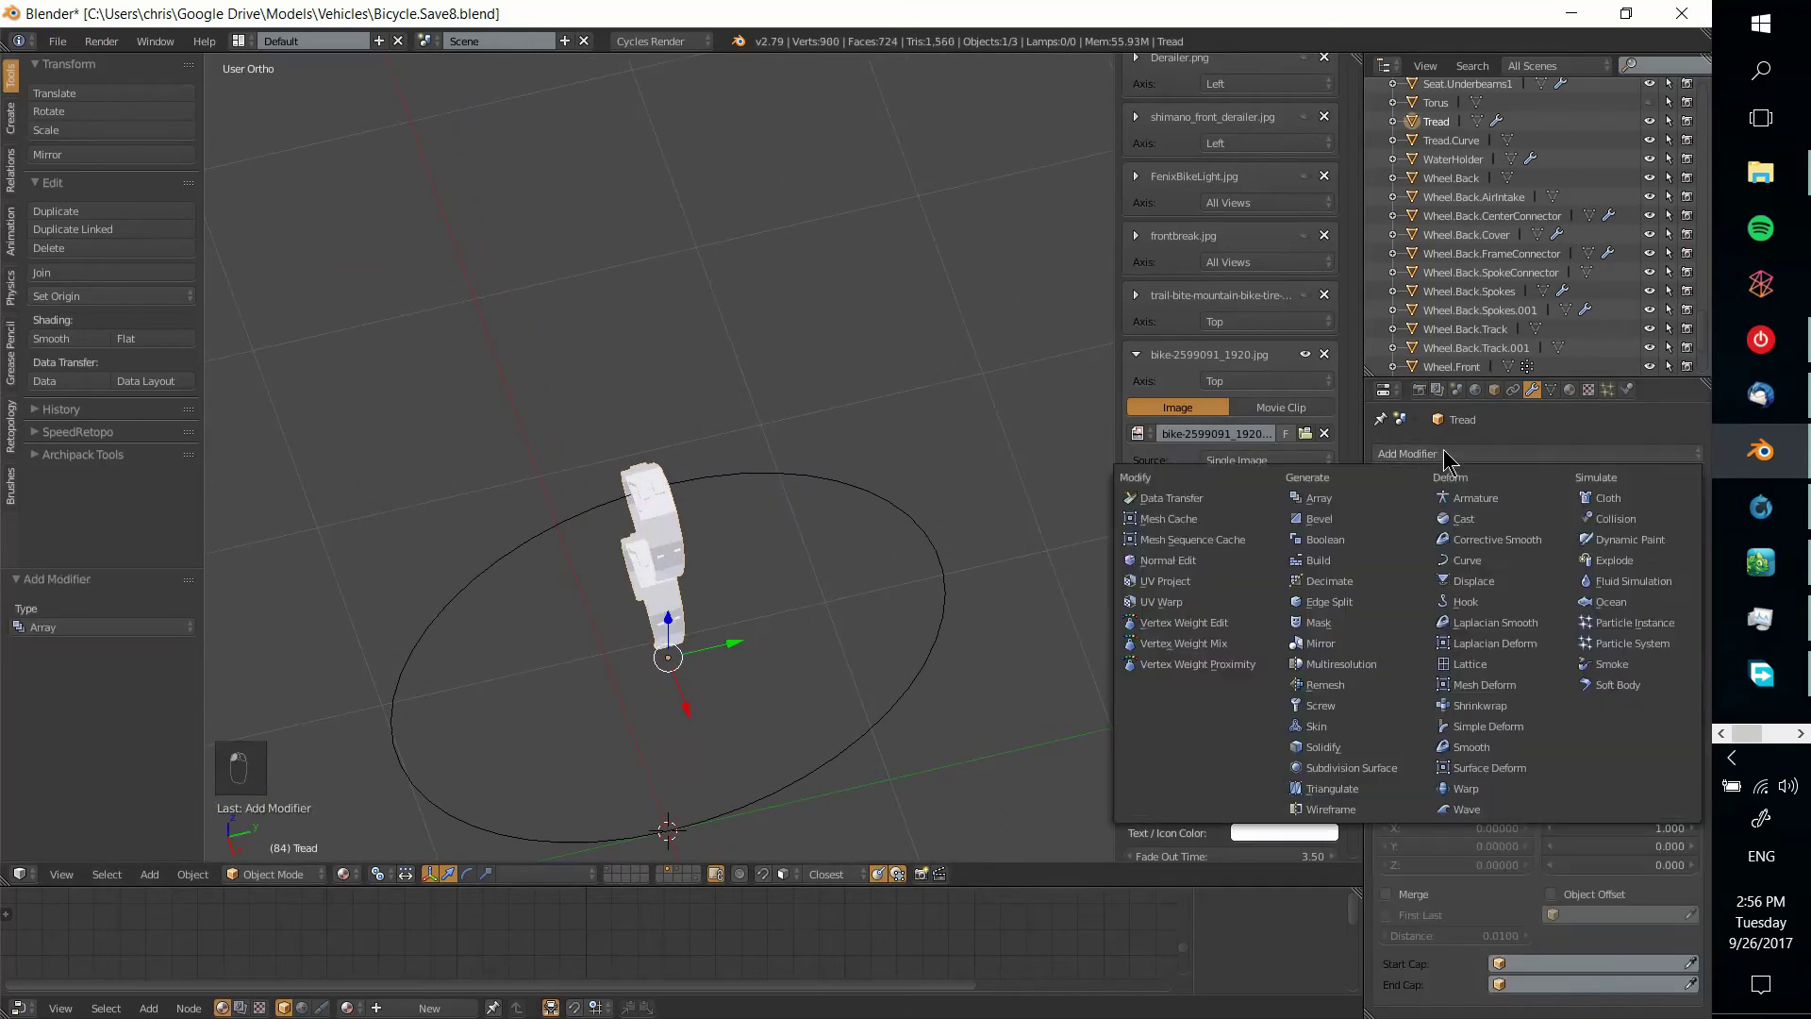
{"action": "left_click", "coordinate": [1467, 561]}
{"action": "scroll", "coordinate": [887, 649], "scroll_direction": "up", "scroll_amount": 4}
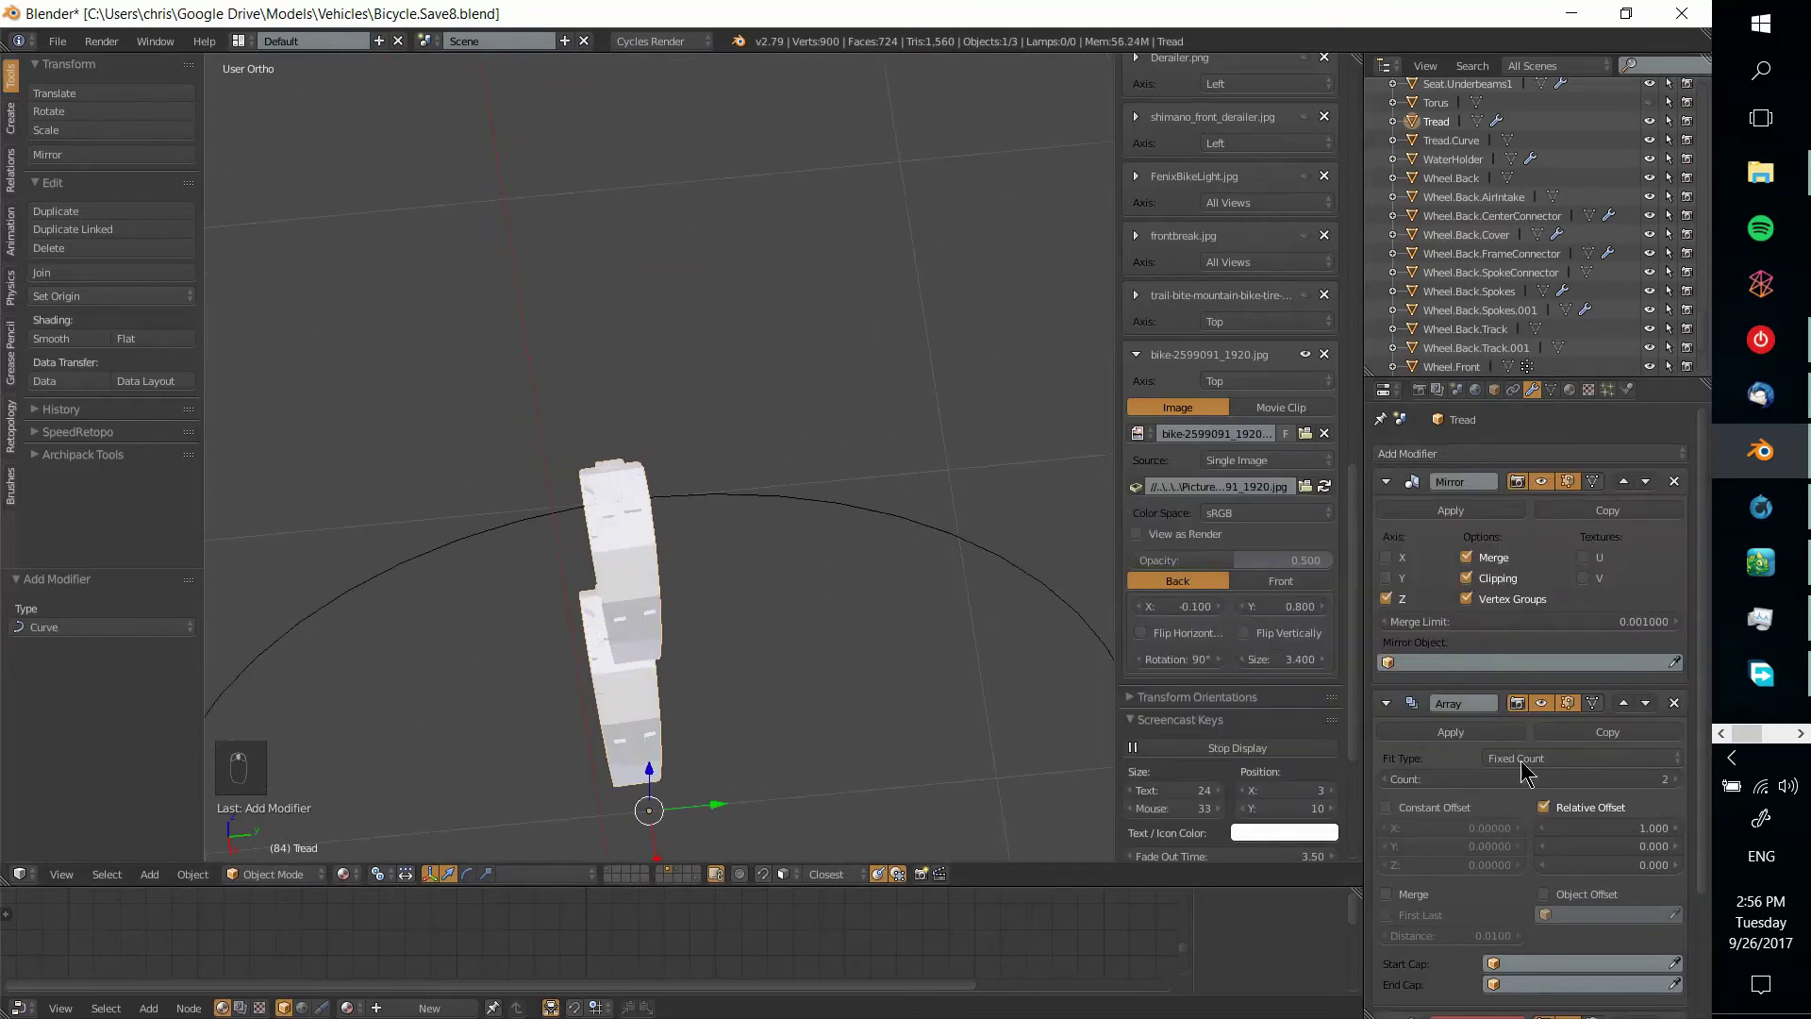
Set the Array modifier's relative offset to 0 on X and 1 on Y
{"action": "left_click", "coordinate": [1543, 808]}
{"action": "left_click", "coordinate": [1544, 807]}
{"action": "scroll", "coordinate": [1597, 837], "scroll_direction": "down", "scroll_amount": 1}
{"action": "middle_click_drag", "start_coordinate": [887, 716], "coordinate": [783, 641]}
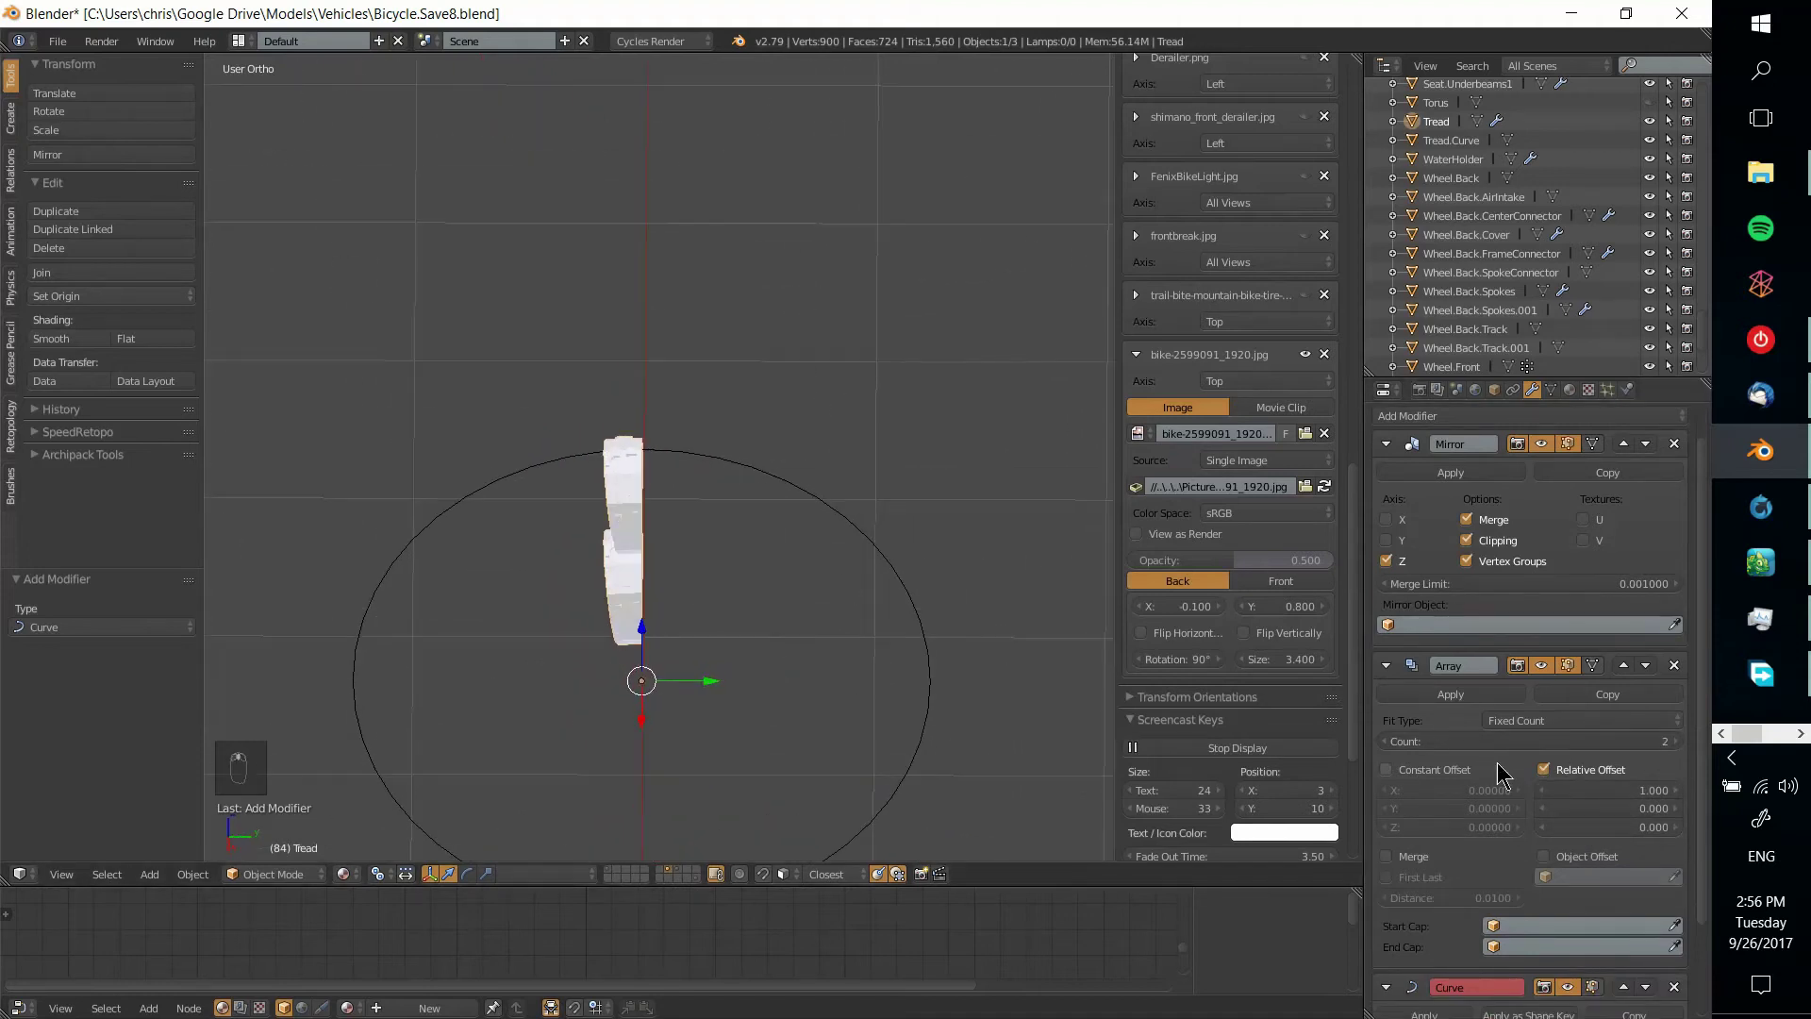
{"action": "scroll", "coordinate": [1480, 736], "scroll_direction": "down", "scroll_amount": 3}
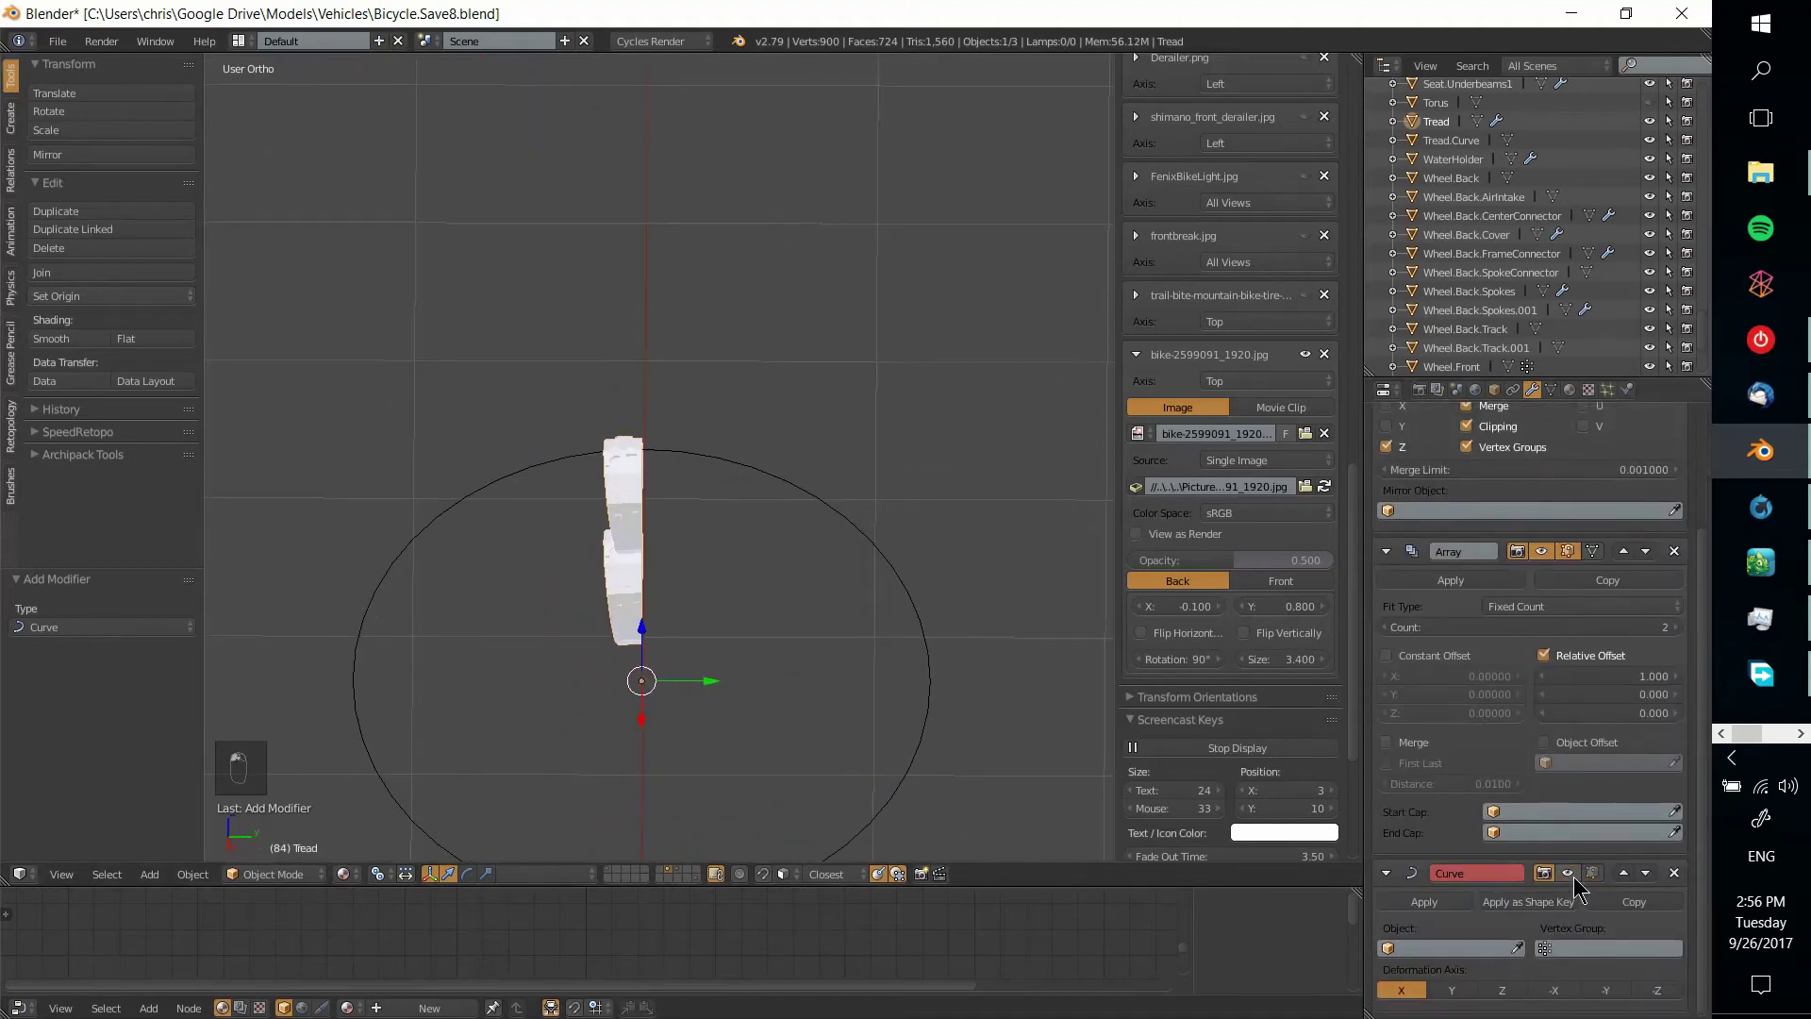
{"action": "scroll", "coordinate": [957, 699], "scroll_direction": "up", "scroll_amount": 3}
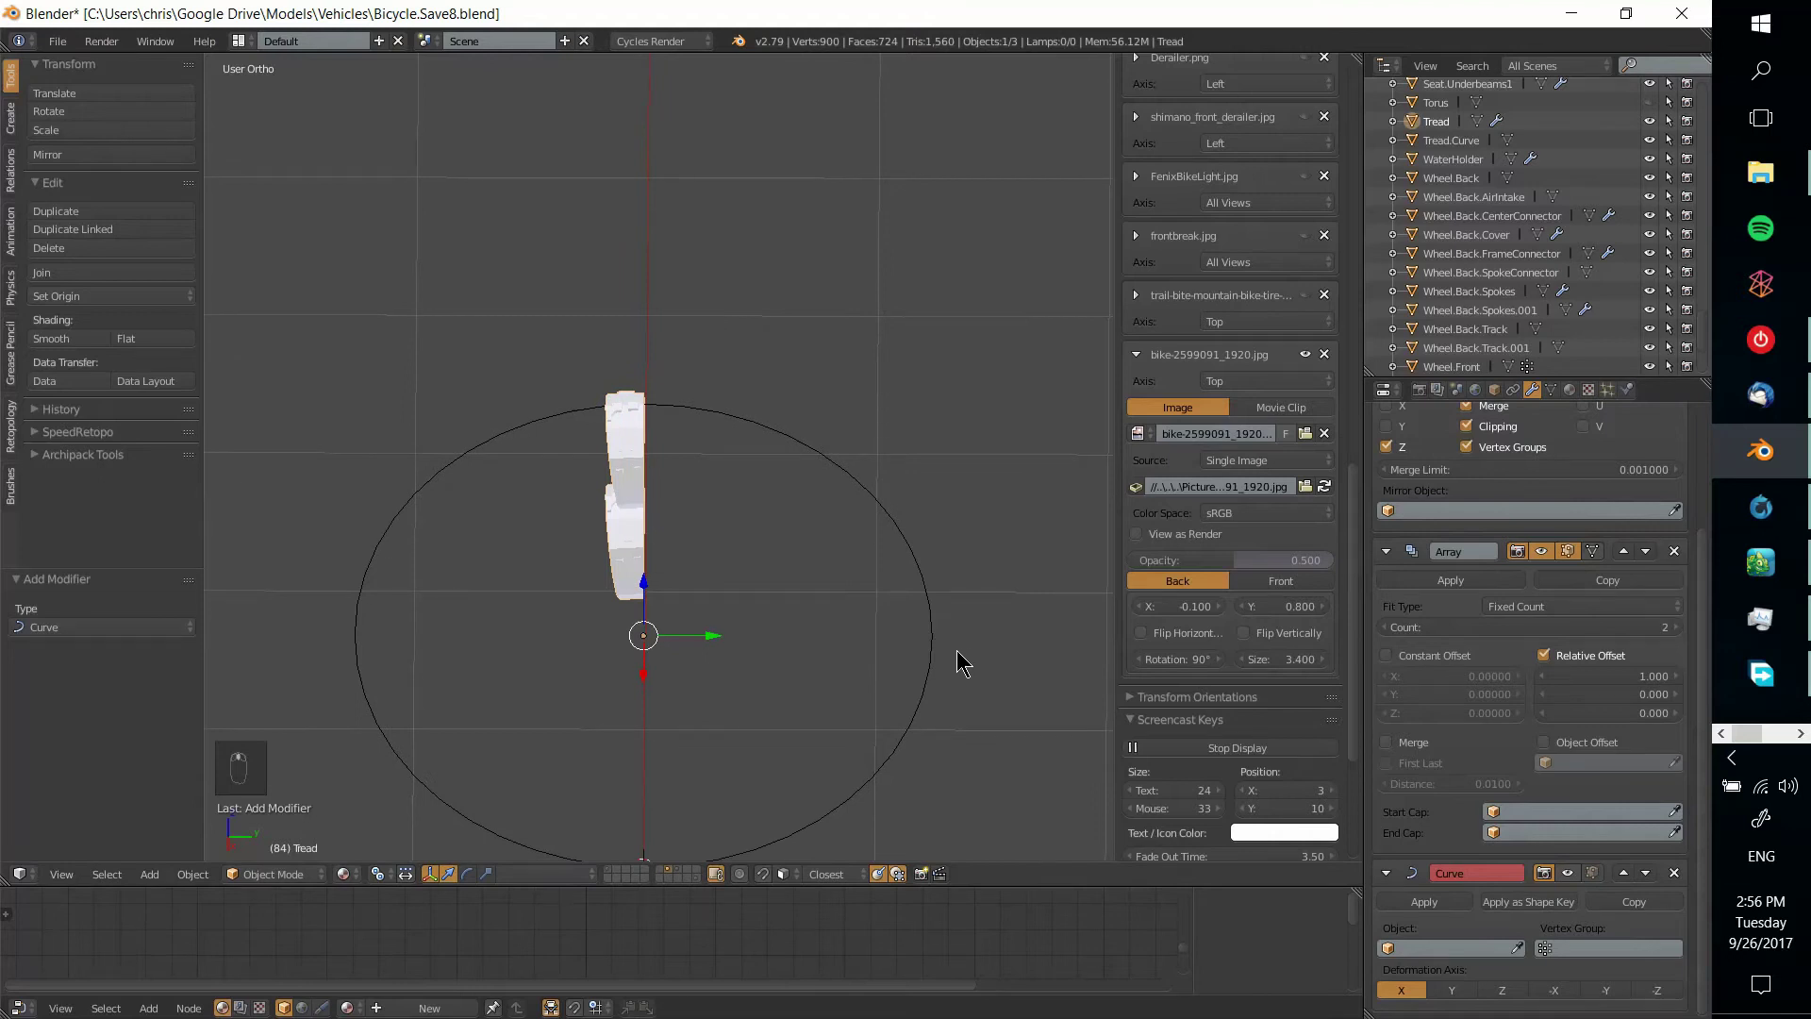
{"action": "left_click", "coordinate": [1604, 676]}
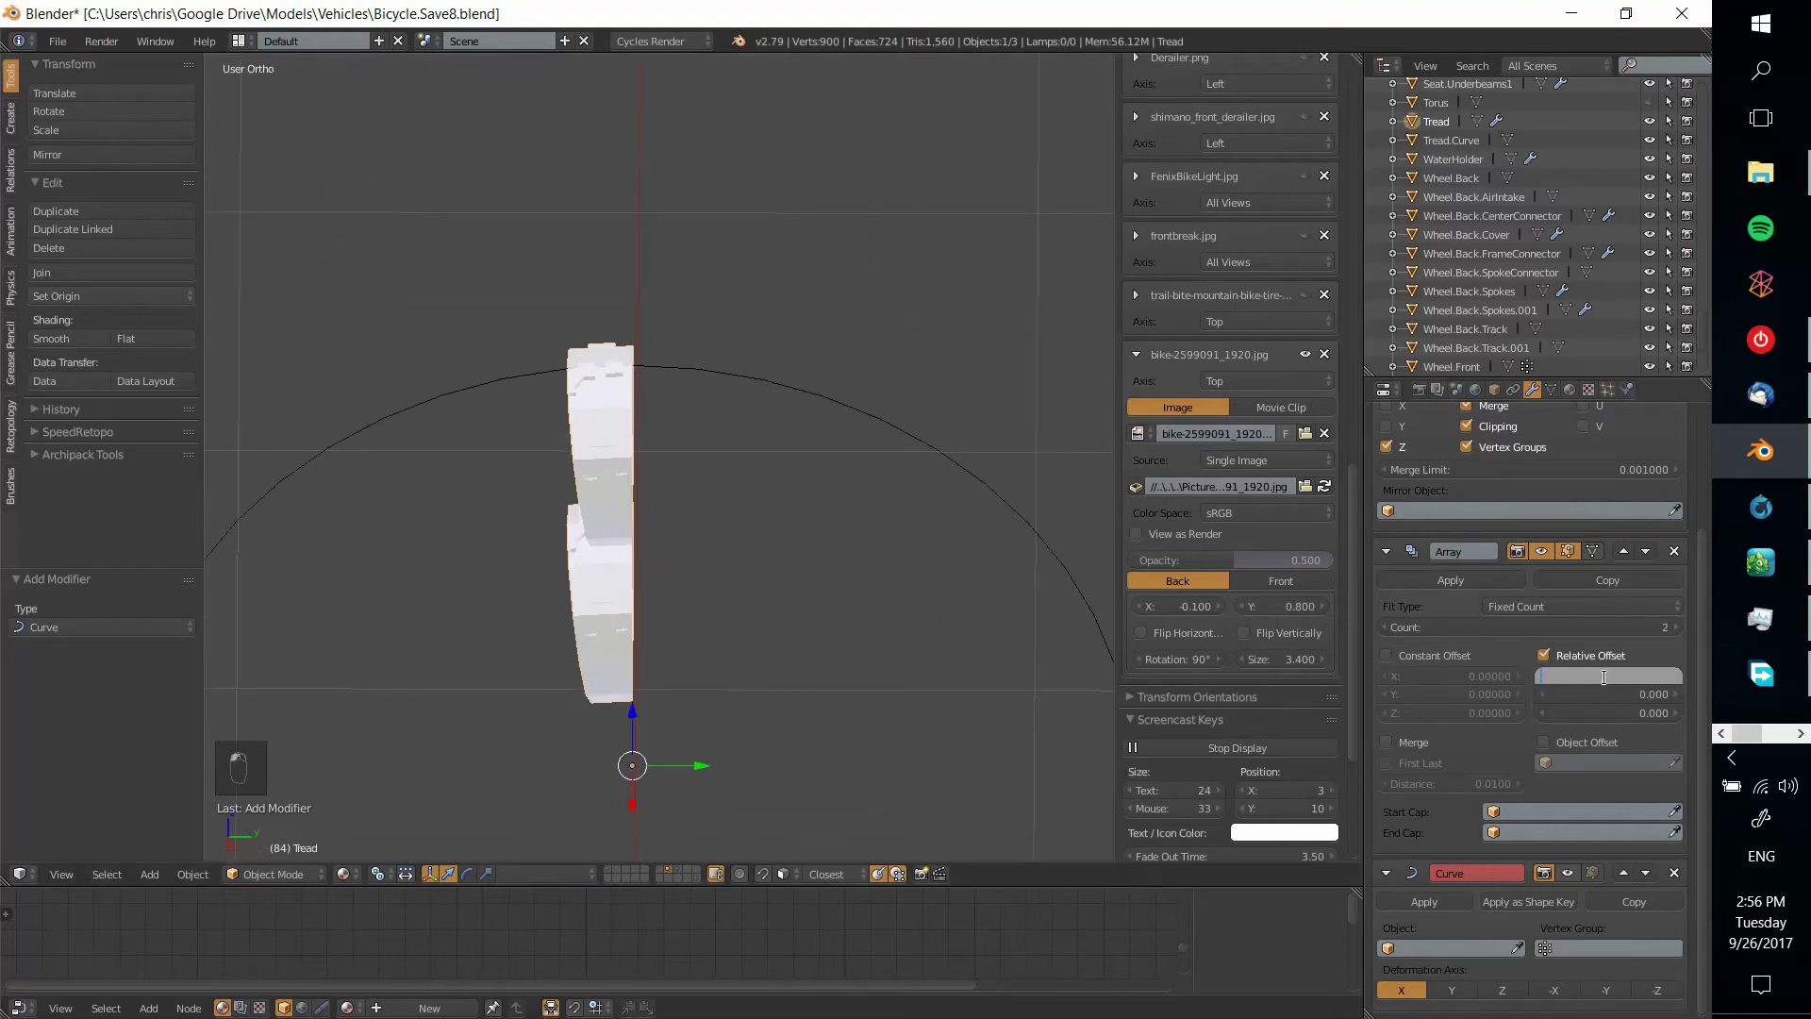
{"action": "key", "text": "Escape"}
{"action": "left_click", "coordinate": [1596, 675]}
{"action": "key", "text": "Tab"}
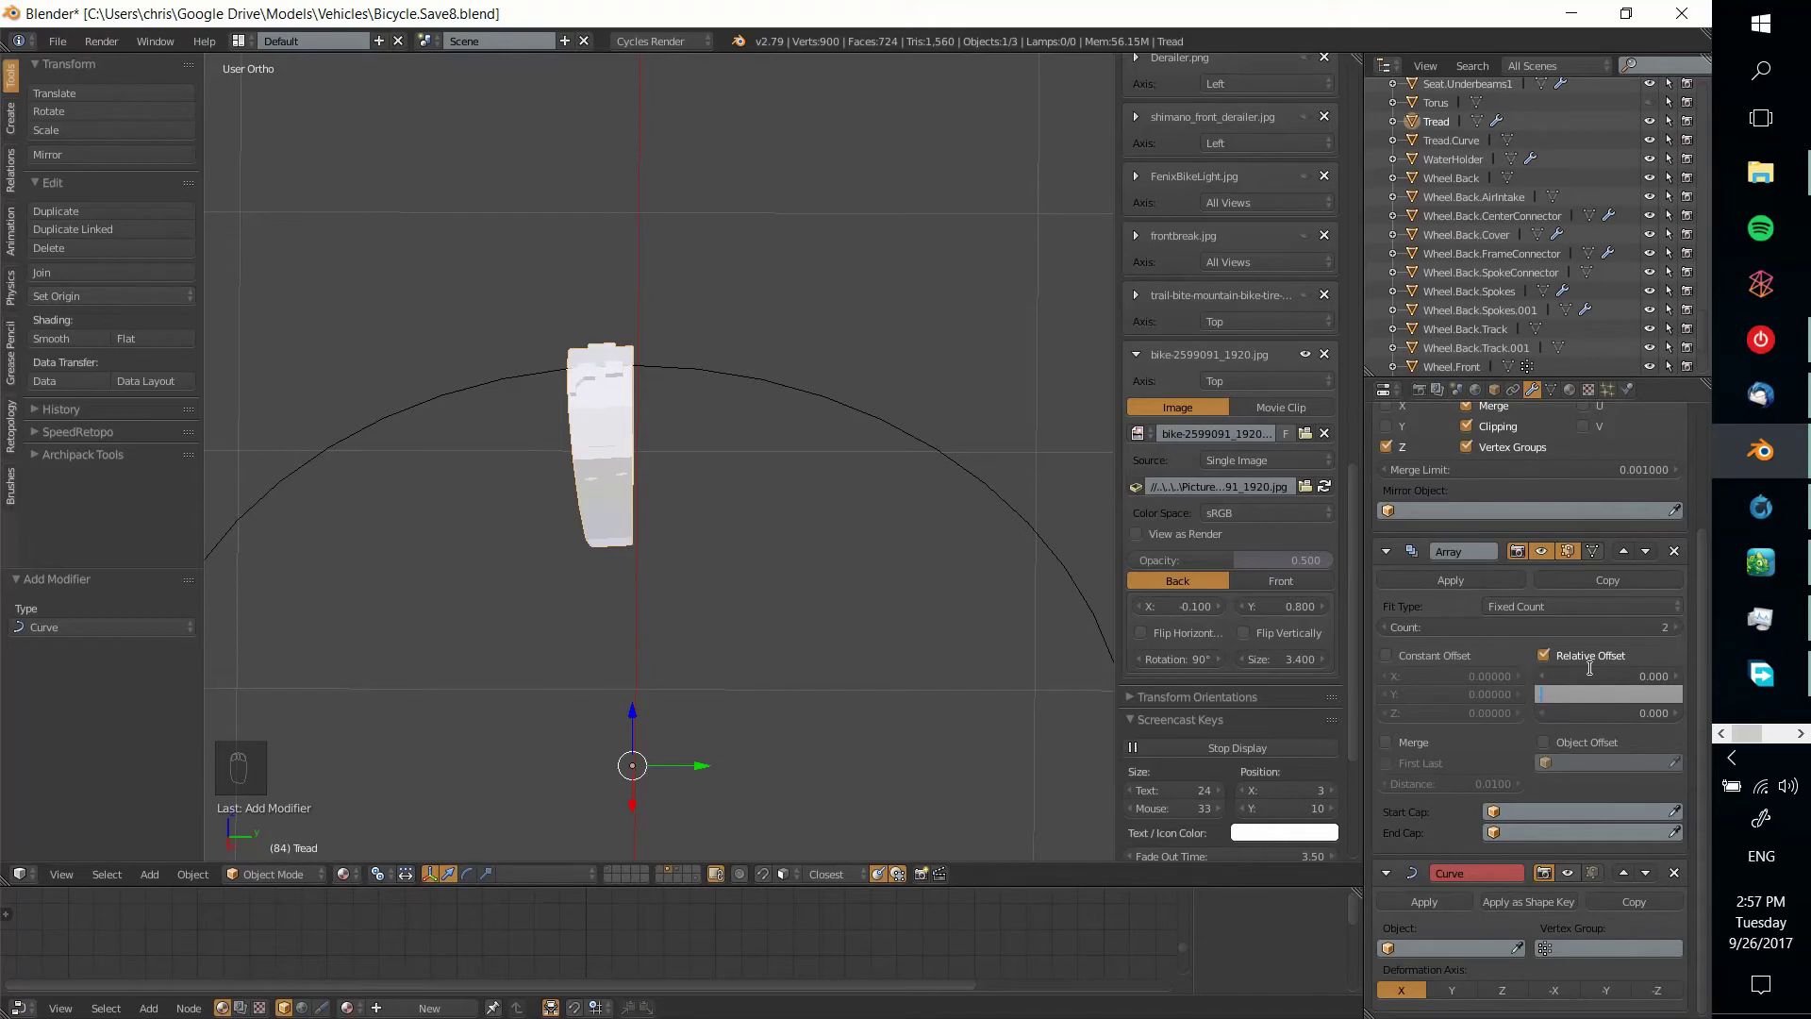
{"action": "key", "text": "Tab"}
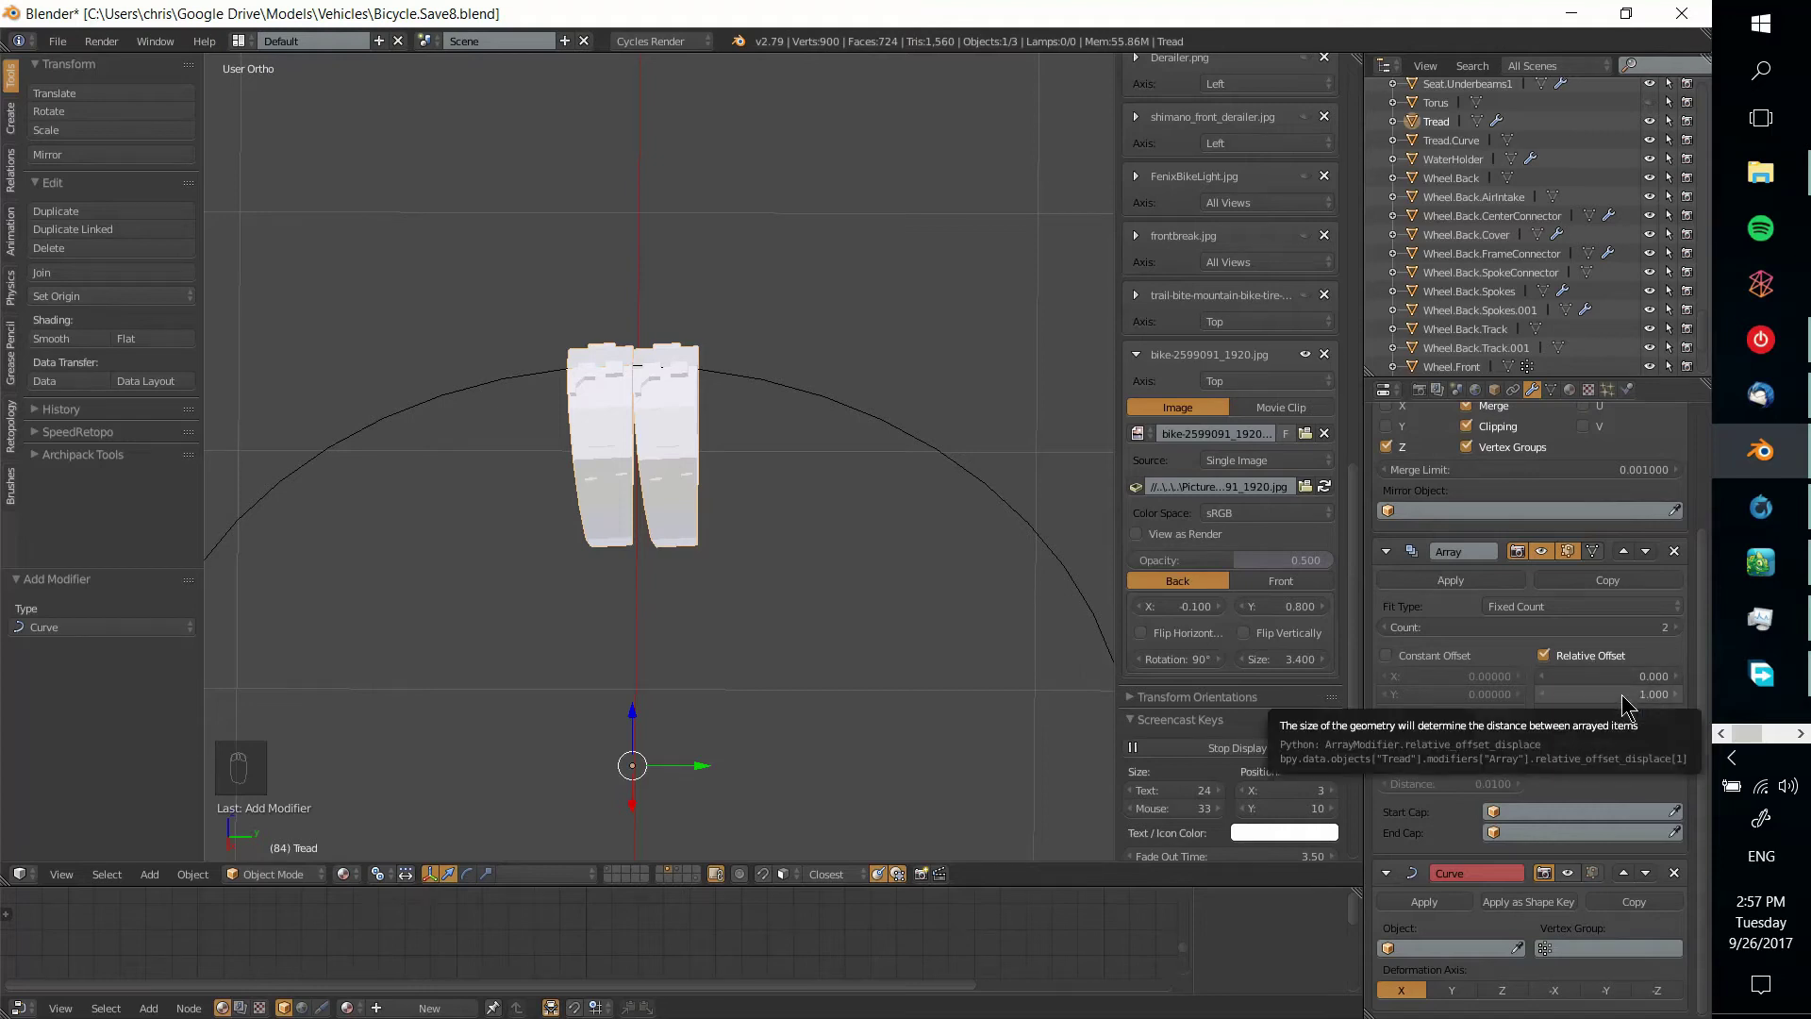
Raise the Array modifier's count to 10 and check the row of tread segments
{"action": "middle_click_drag", "start_coordinate": [886, 530], "coordinate": [863, 436]}
{"action": "scroll", "coordinate": [1528, 689], "scroll_direction": "up", "scroll_amount": 1}
{"action": "left_click_drag", "start_coordinate": [1679, 665], "coordinate": [1722, 666]}
{"action": "middle_click_drag", "start_coordinate": [971, 513], "coordinate": [915, 509]}
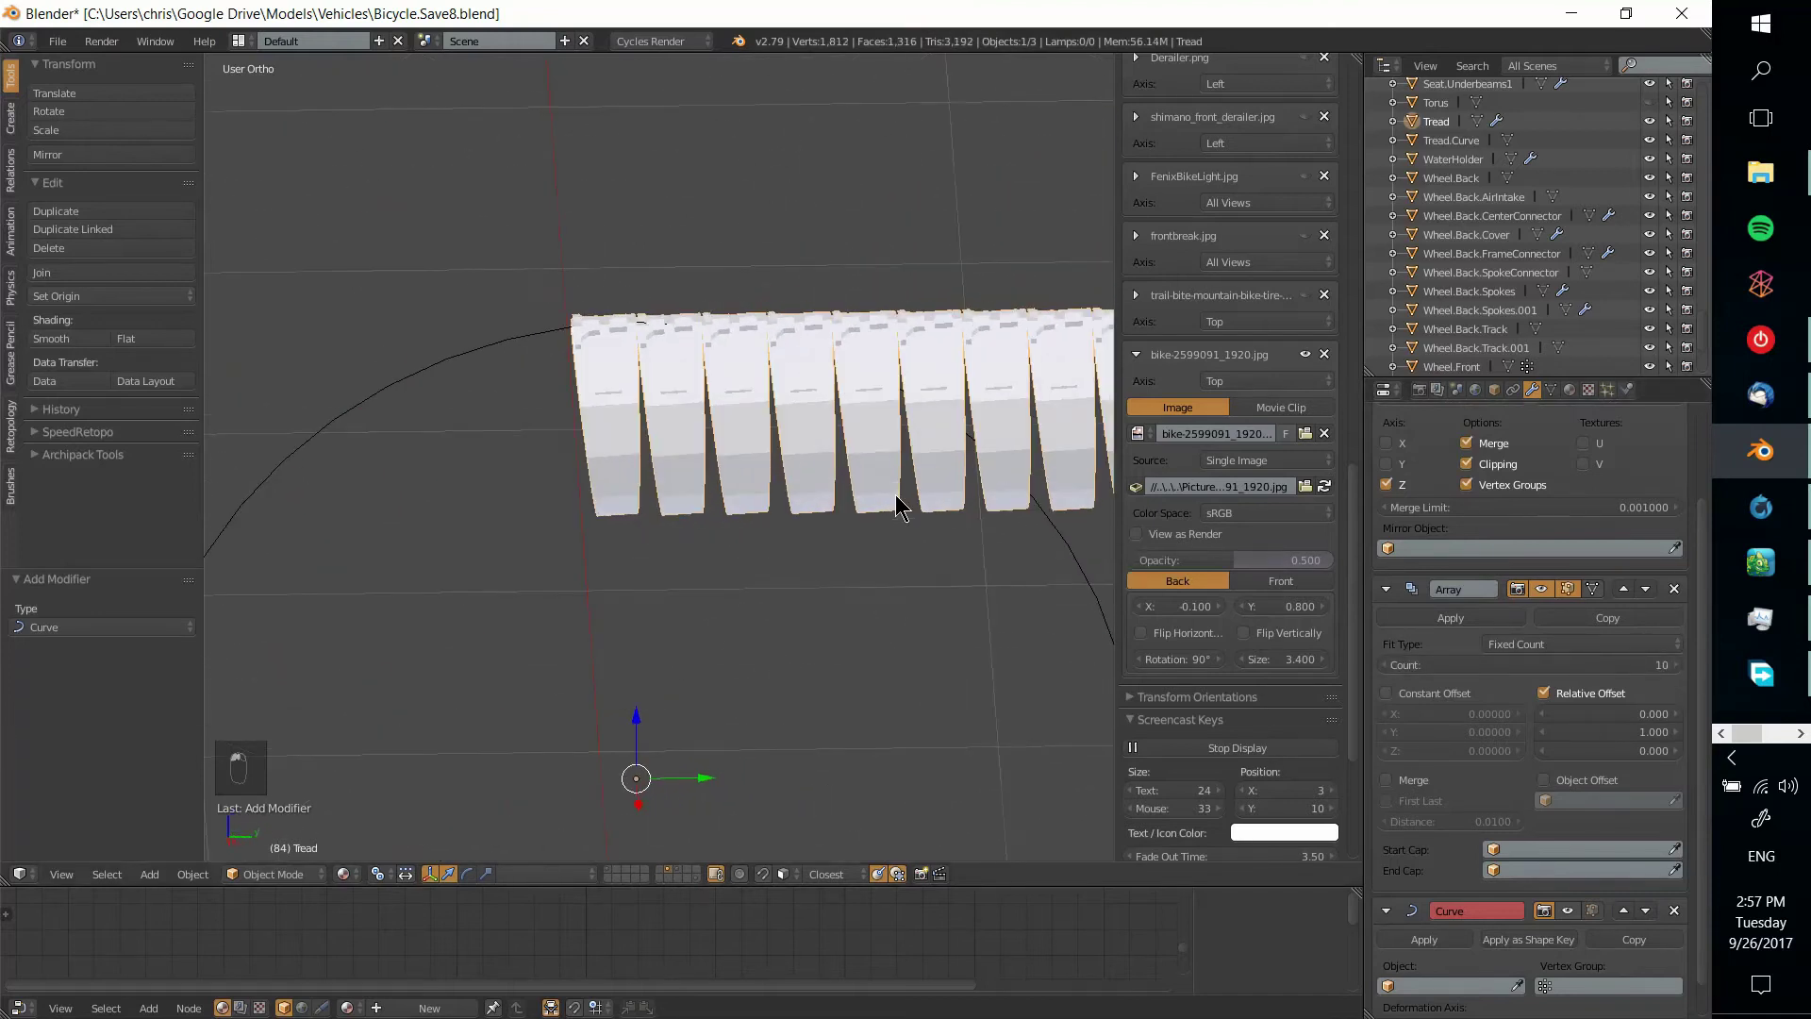
{"action": "scroll", "coordinate": [641, 337], "scroll_direction": "up", "scroll_amount": 4}
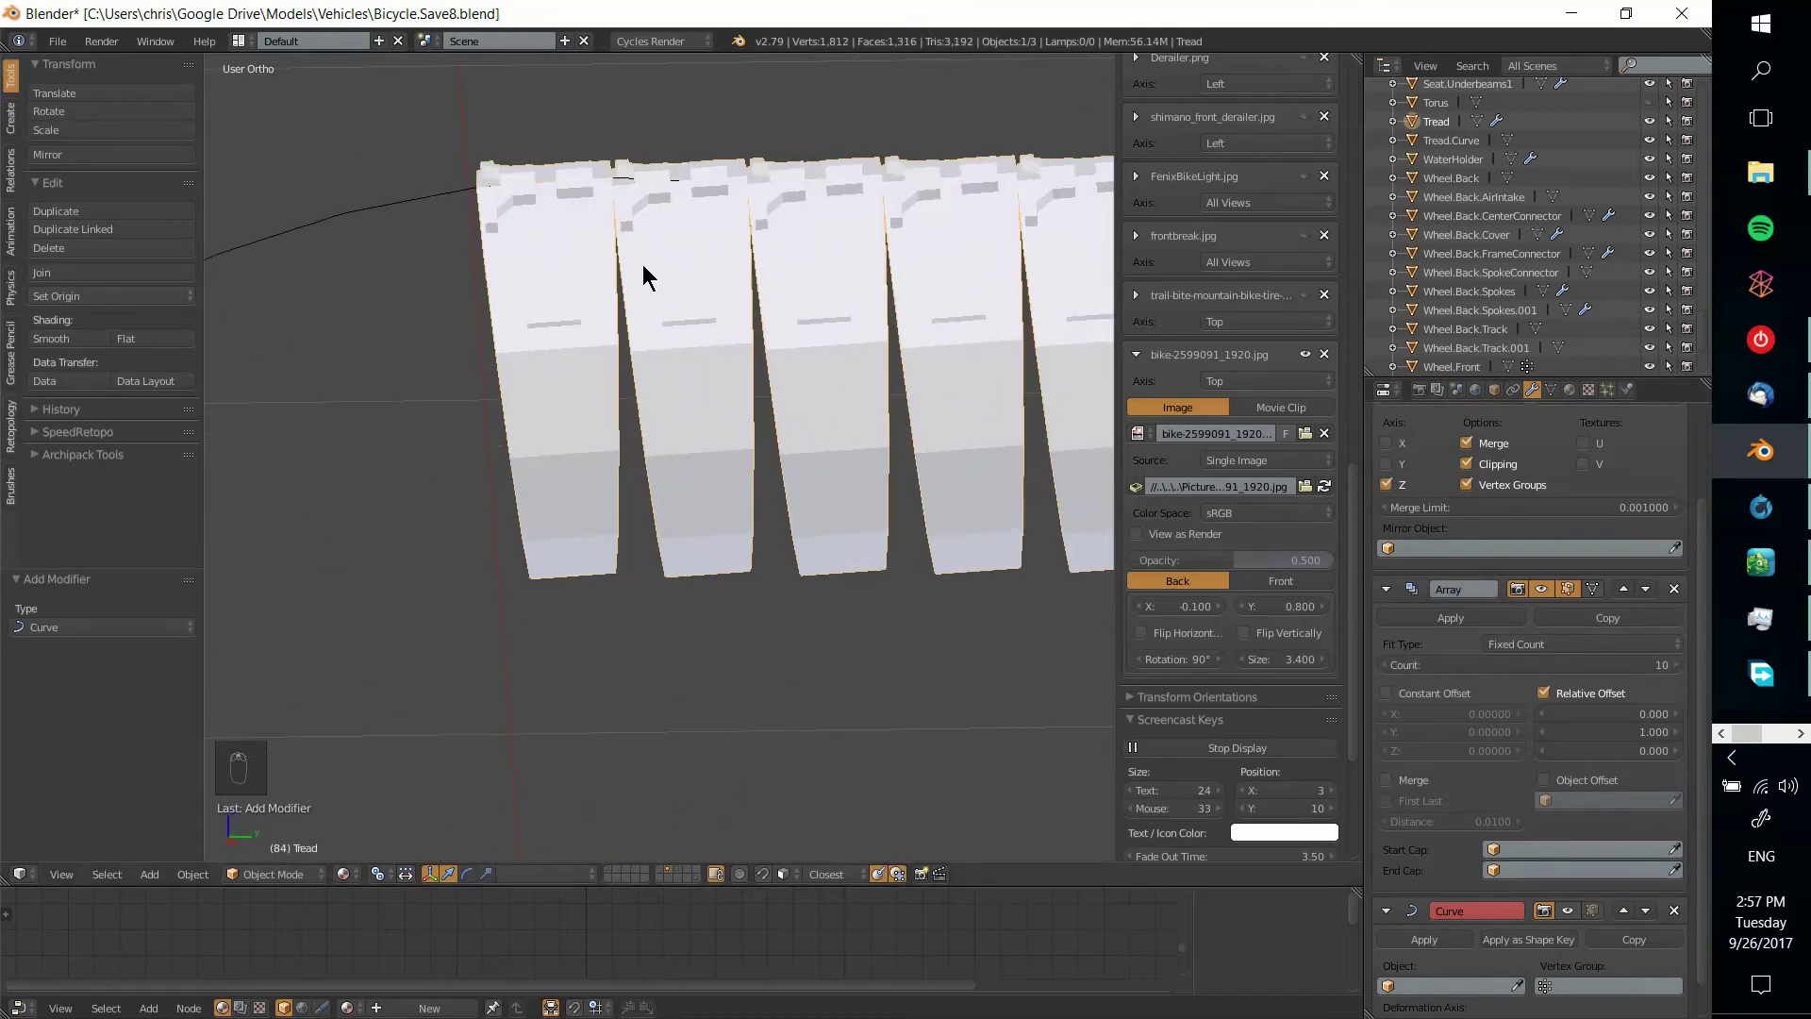
{"action": "scroll", "coordinate": [833, 422], "scroll_direction": "down", "scroll_amount": 5}
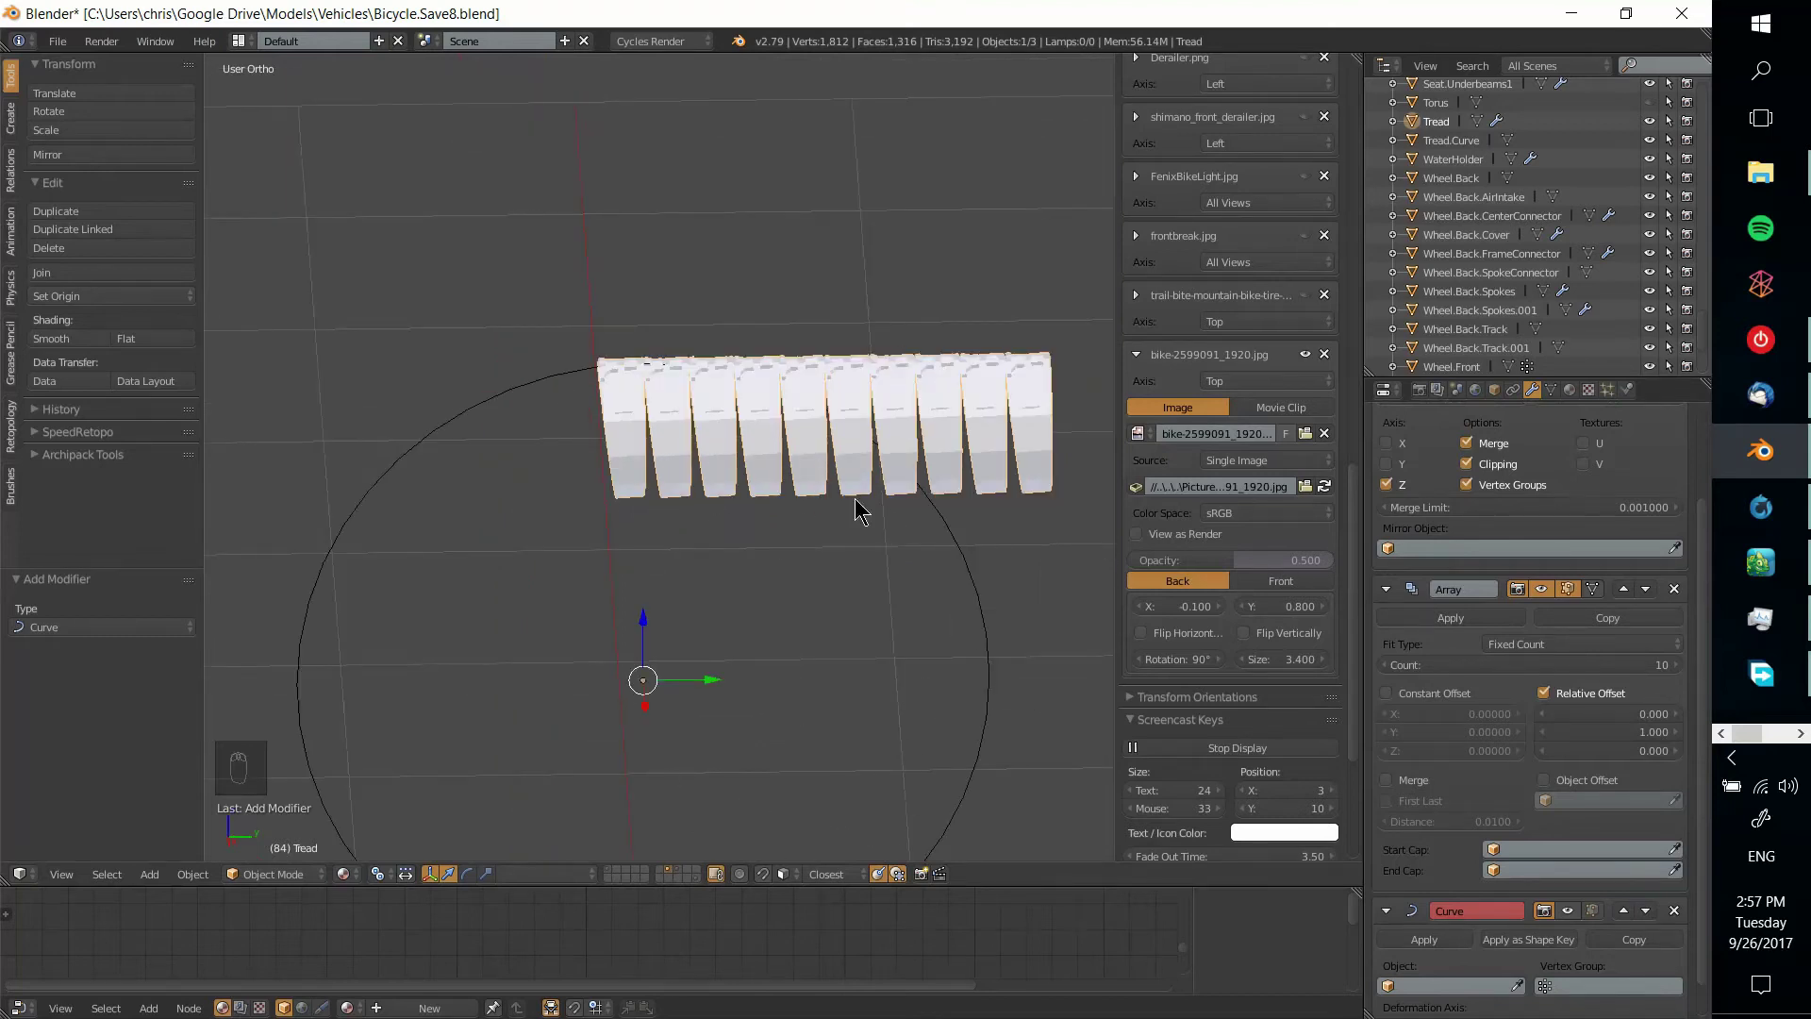
Enable merging on the Array modifier and check the joints between neighbouring tread segments
{"action": "left_click", "coordinate": [1386, 780]}
{"action": "scroll", "coordinate": [703, 543], "scroll_direction": "up", "scroll_amount": 4}
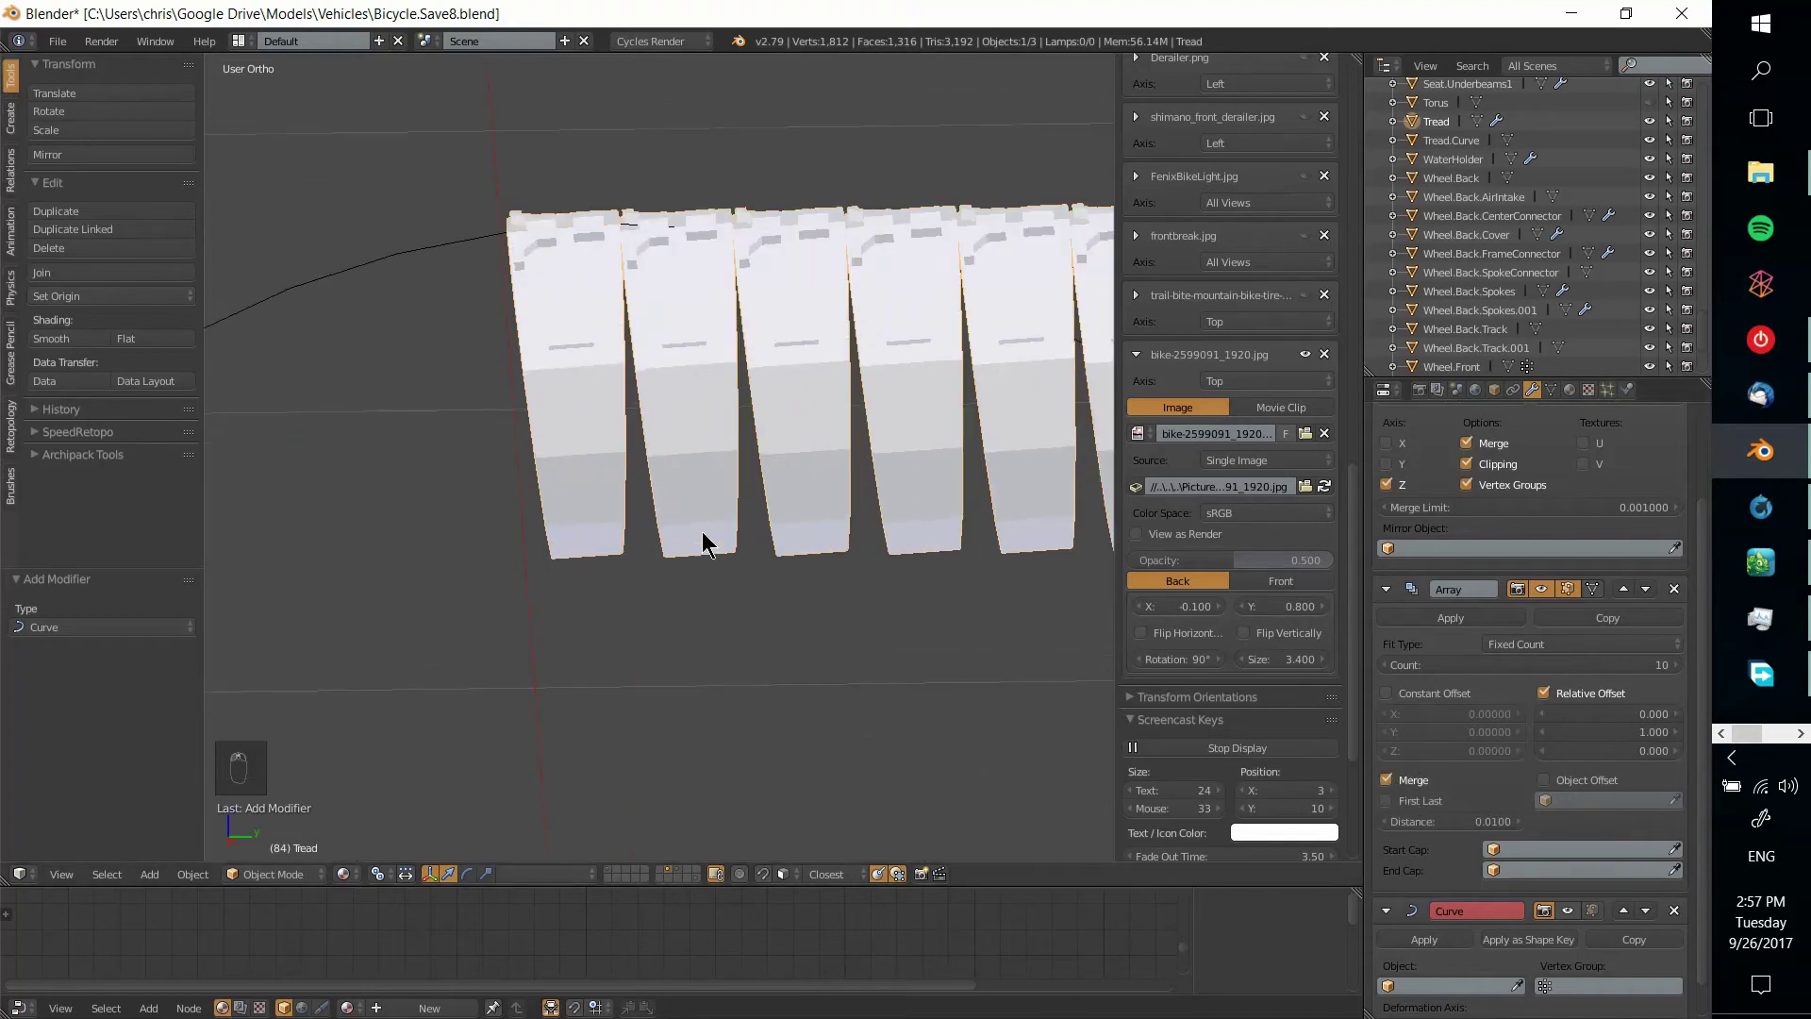
{"action": "key", "text": "Tab"}
{"action": "key", "text": "Tab"}
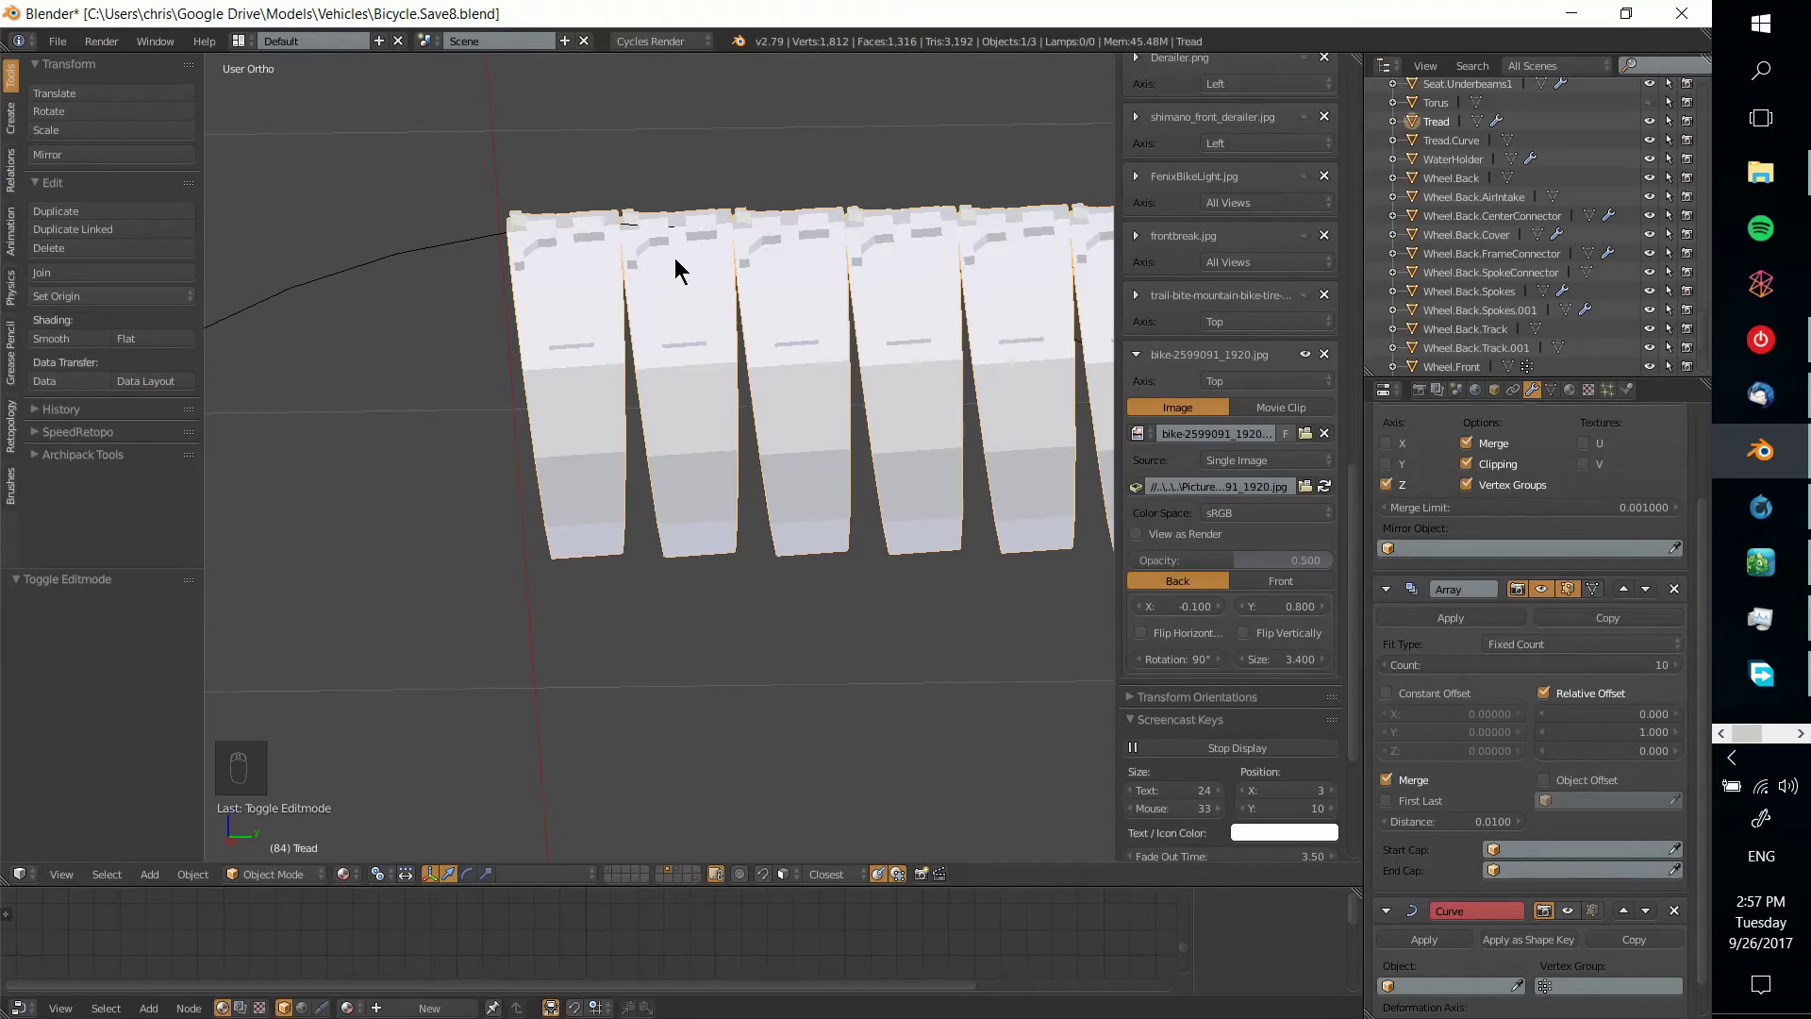
{"action": "scroll", "coordinate": [669, 768], "scroll_direction": "down", "scroll_amount": 8}
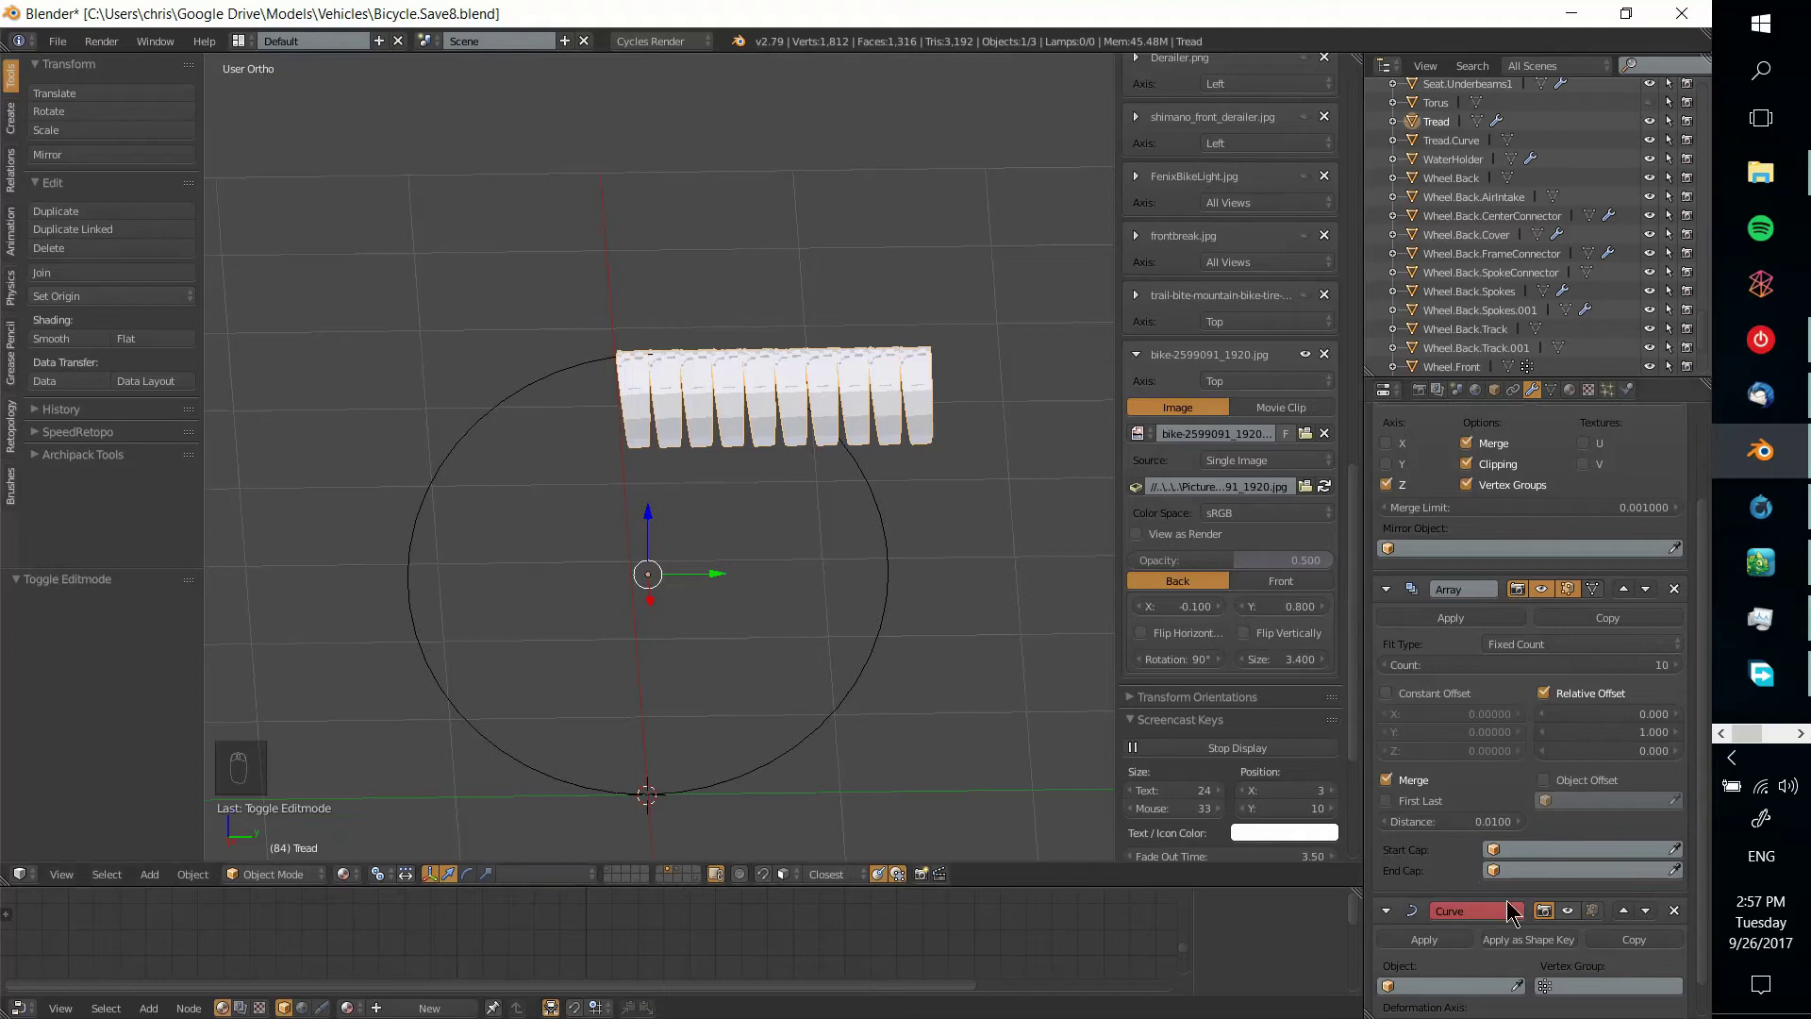
Try to assign the circle Tread.Curve as the Curve modifier's object
{"action": "scroll", "coordinate": [1509, 906], "scroll_direction": "down", "scroll_amount": 1}
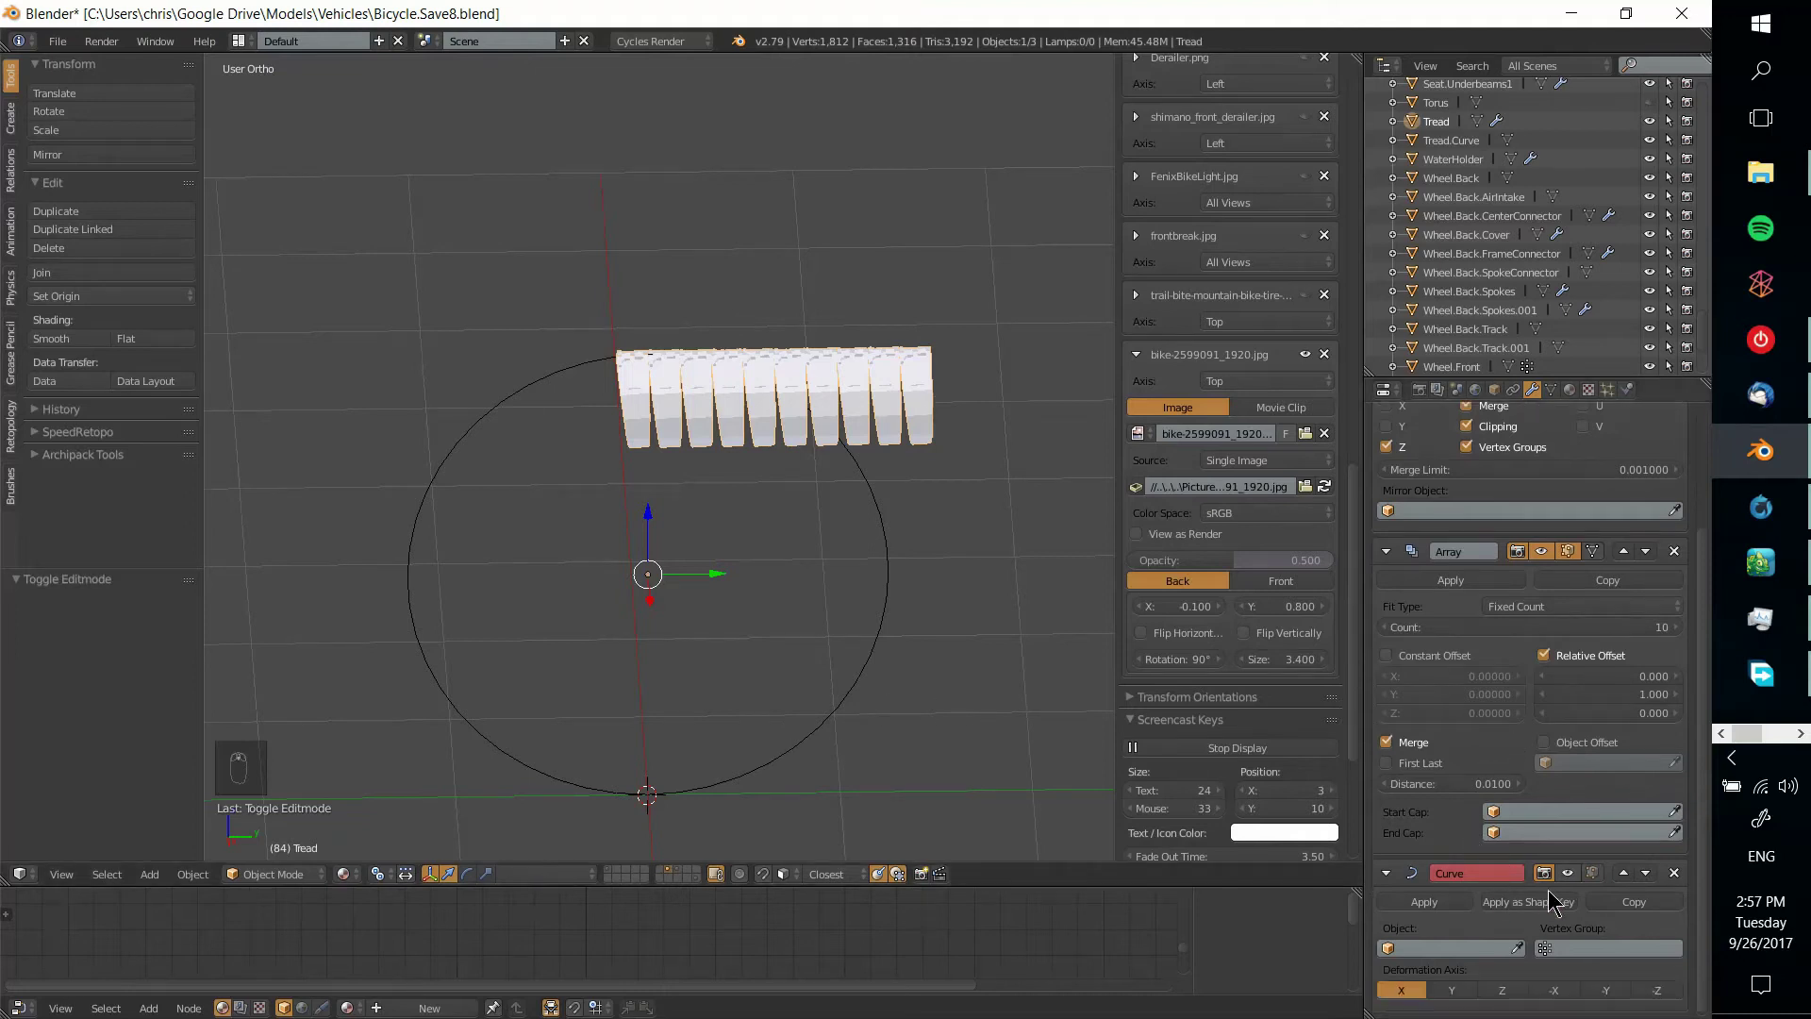
{"action": "left_click", "coordinate": [1517, 947]}
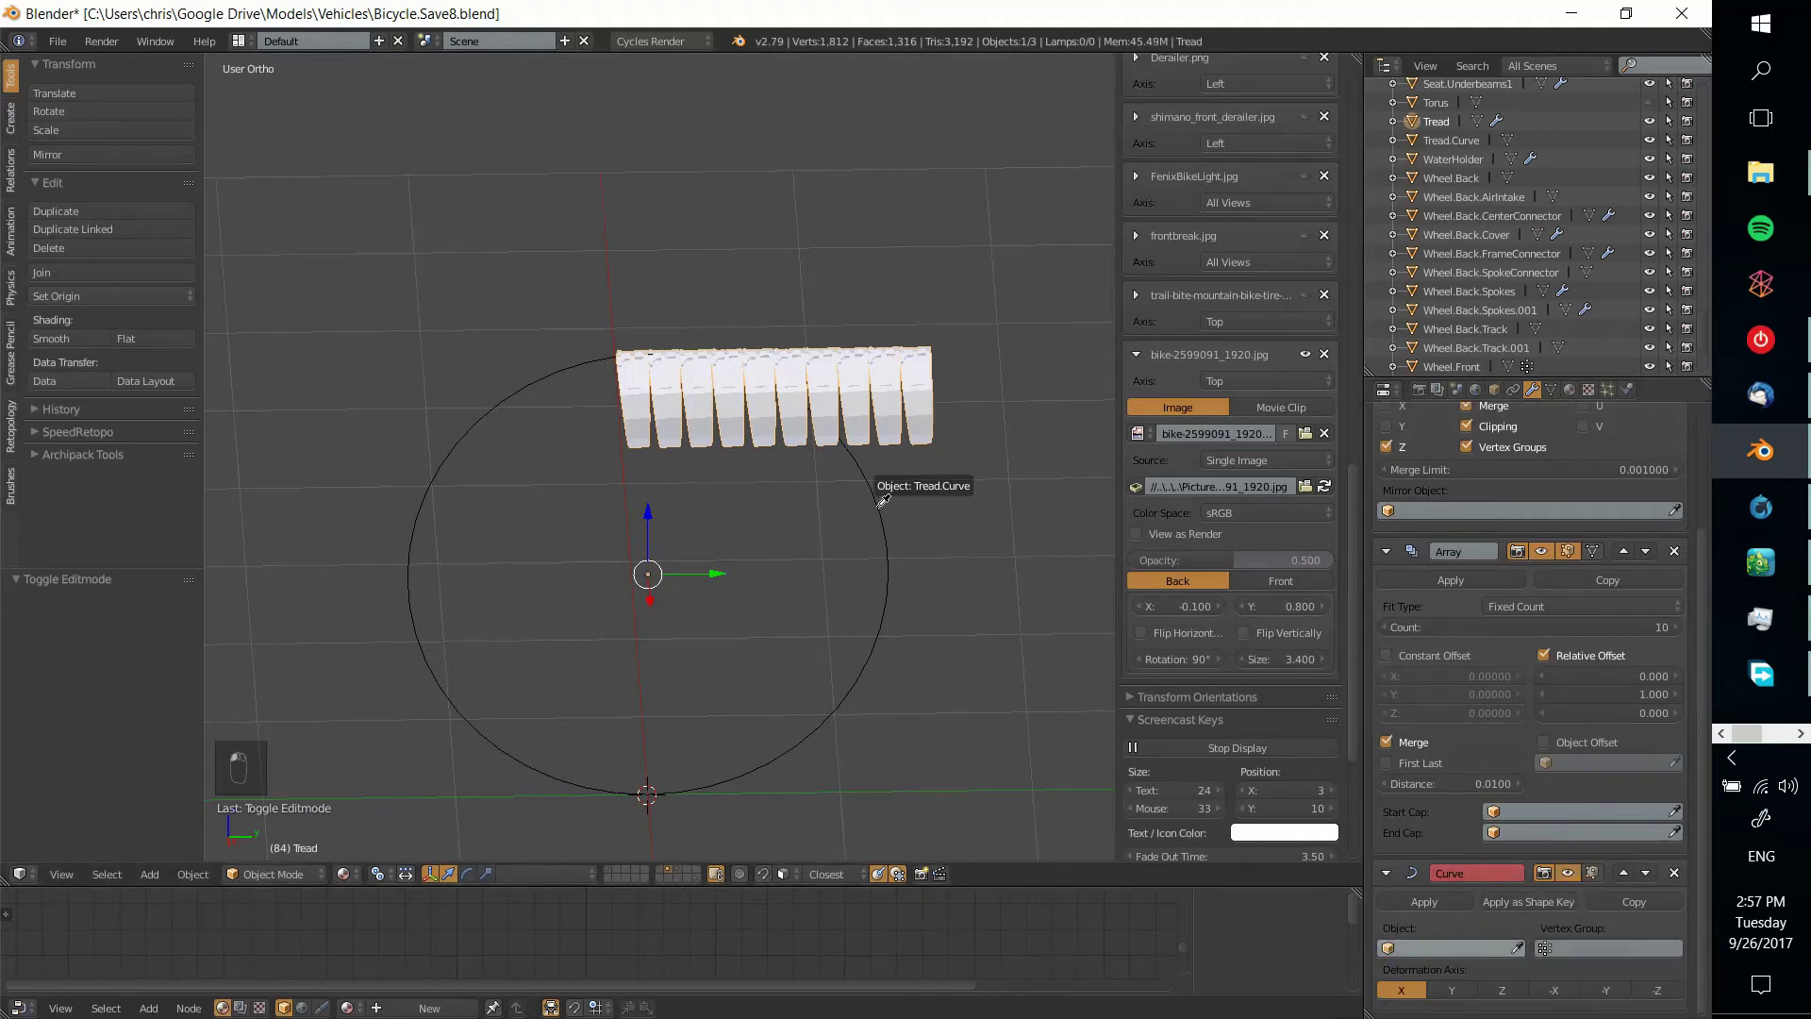
{"action": "left_click", "coordinate": [884, 500]}
{"action": "scroll", "coordinate": [920, 571], "scroll_direction": "down", "scroll_amount": 1}
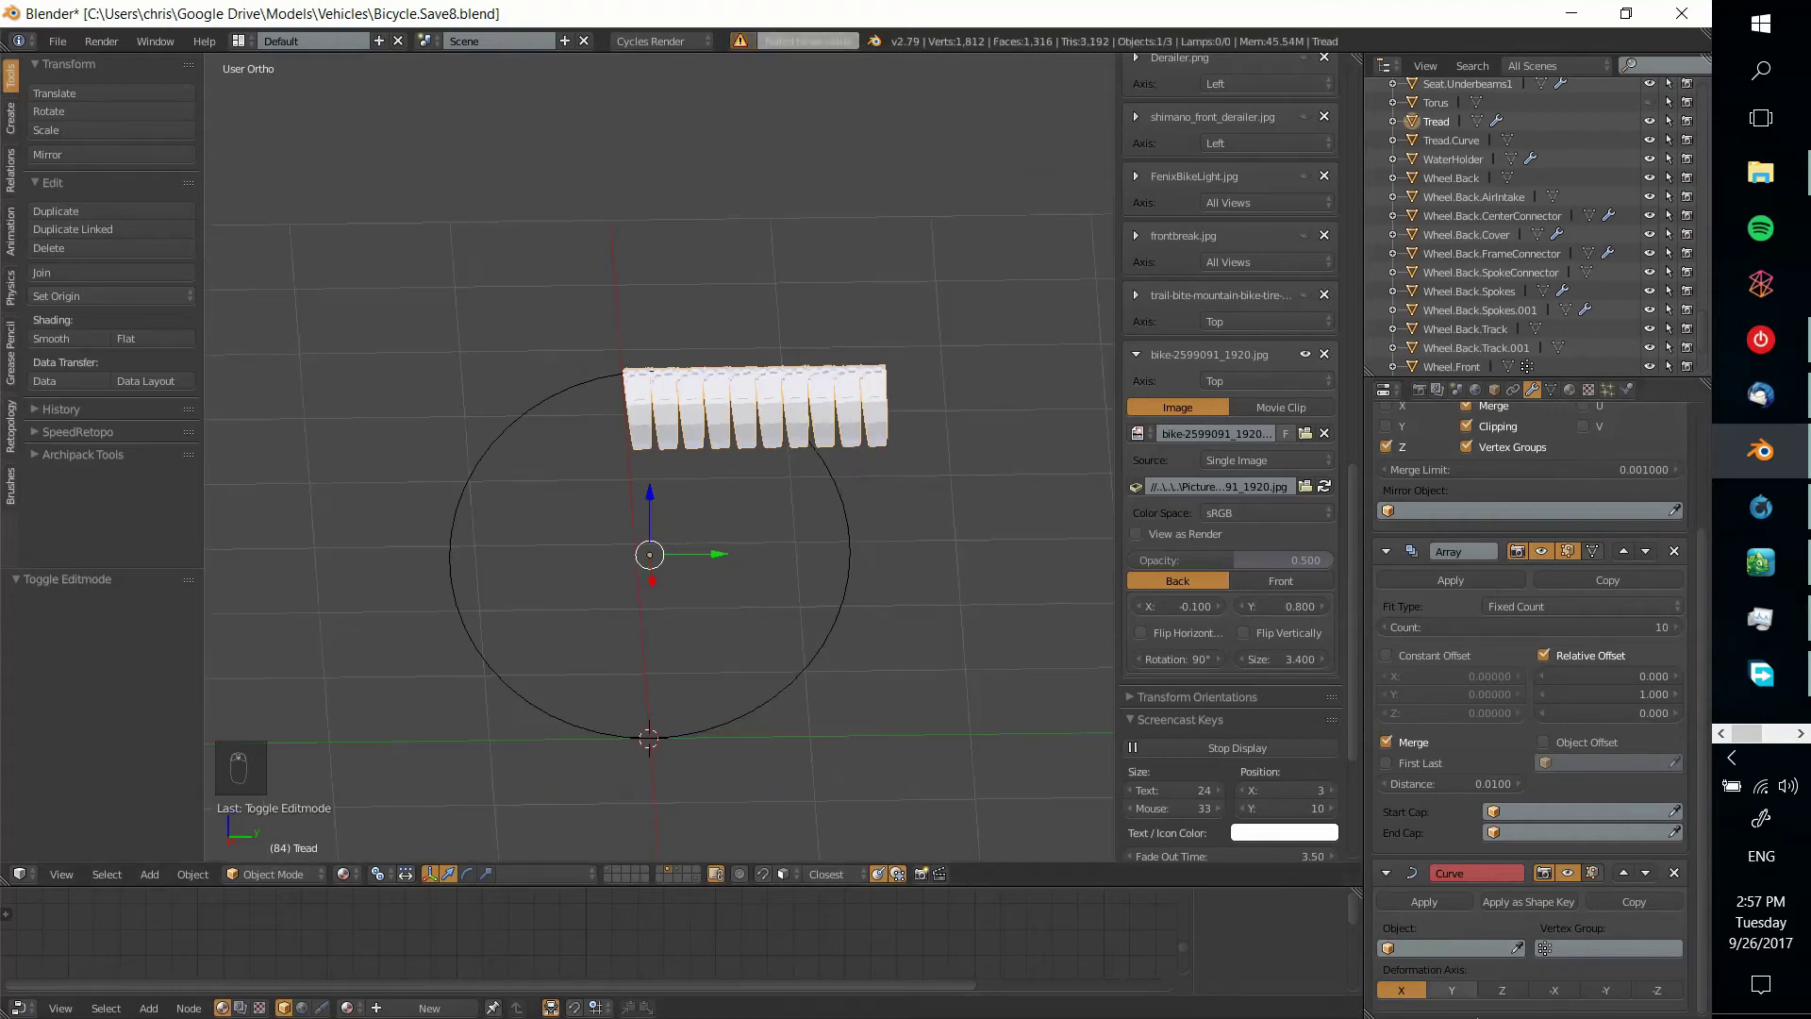
Convert the circle Tread.Curve from a mesh to a curve
{"action": "right_click", "coordinate": [847, 491]}
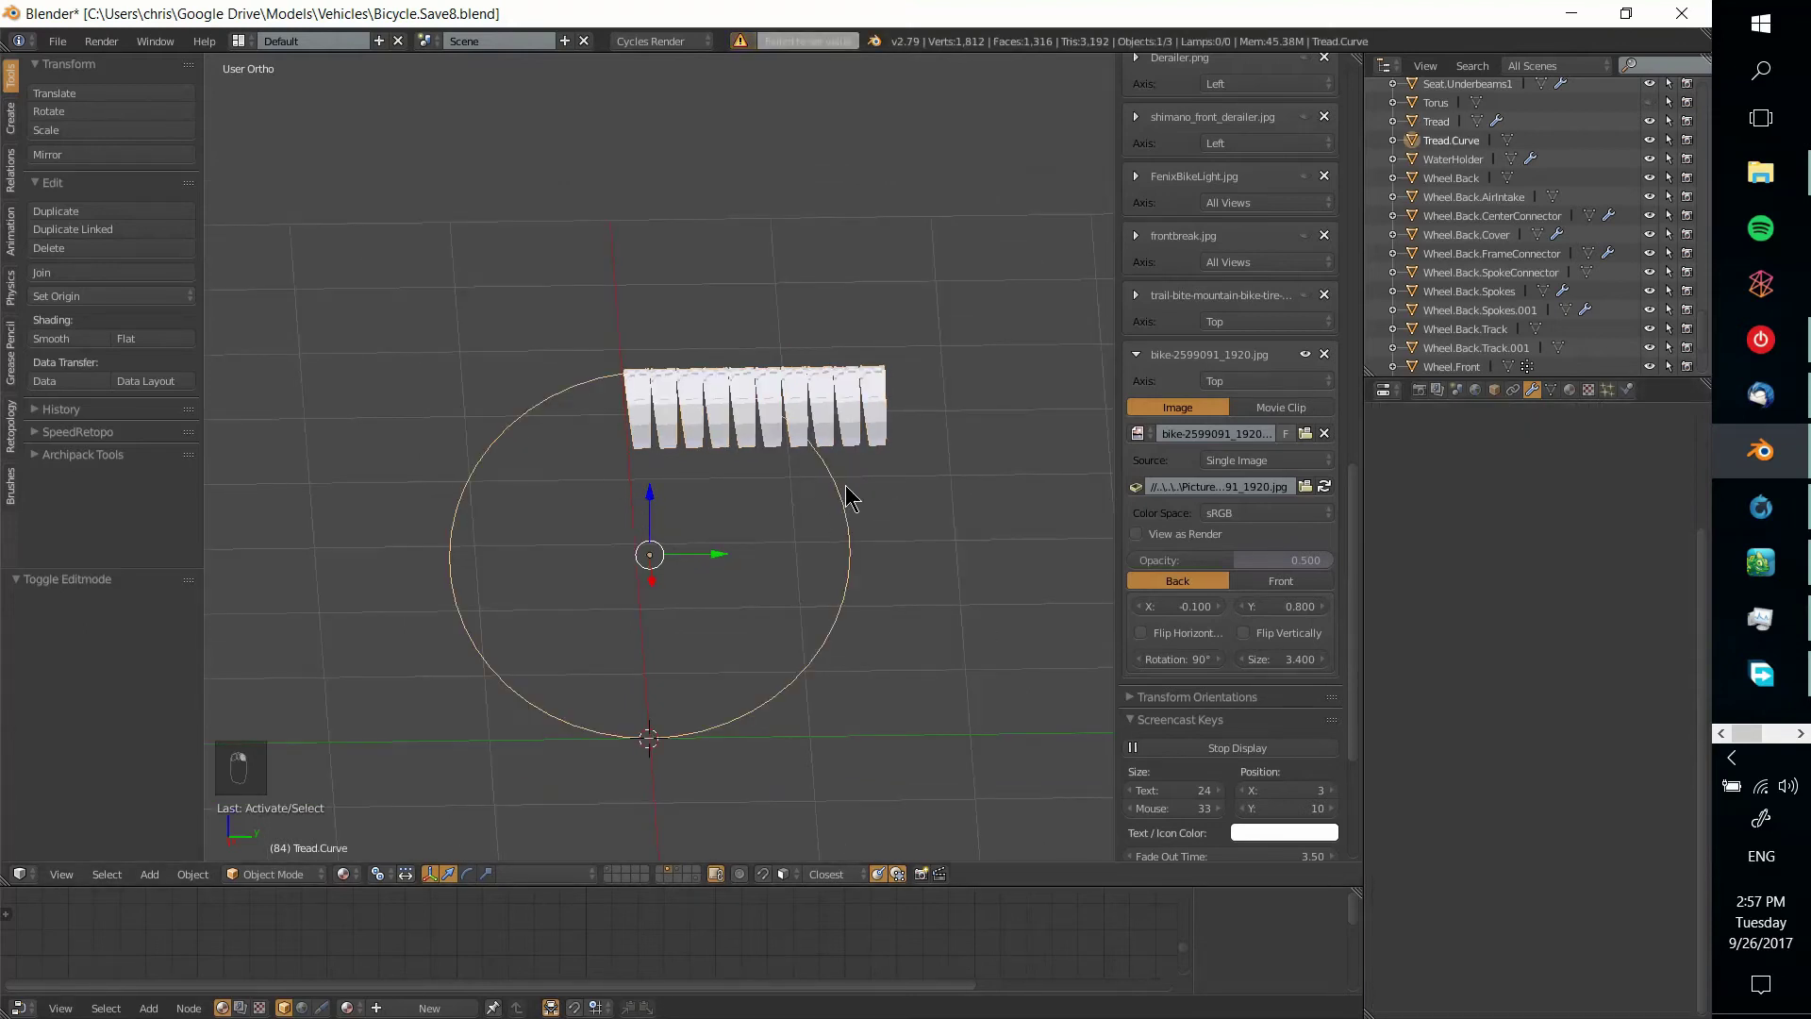
{"action": "middle_click_drag", "start_coordinate": [847, 492], "coordinate": [895, 564]}
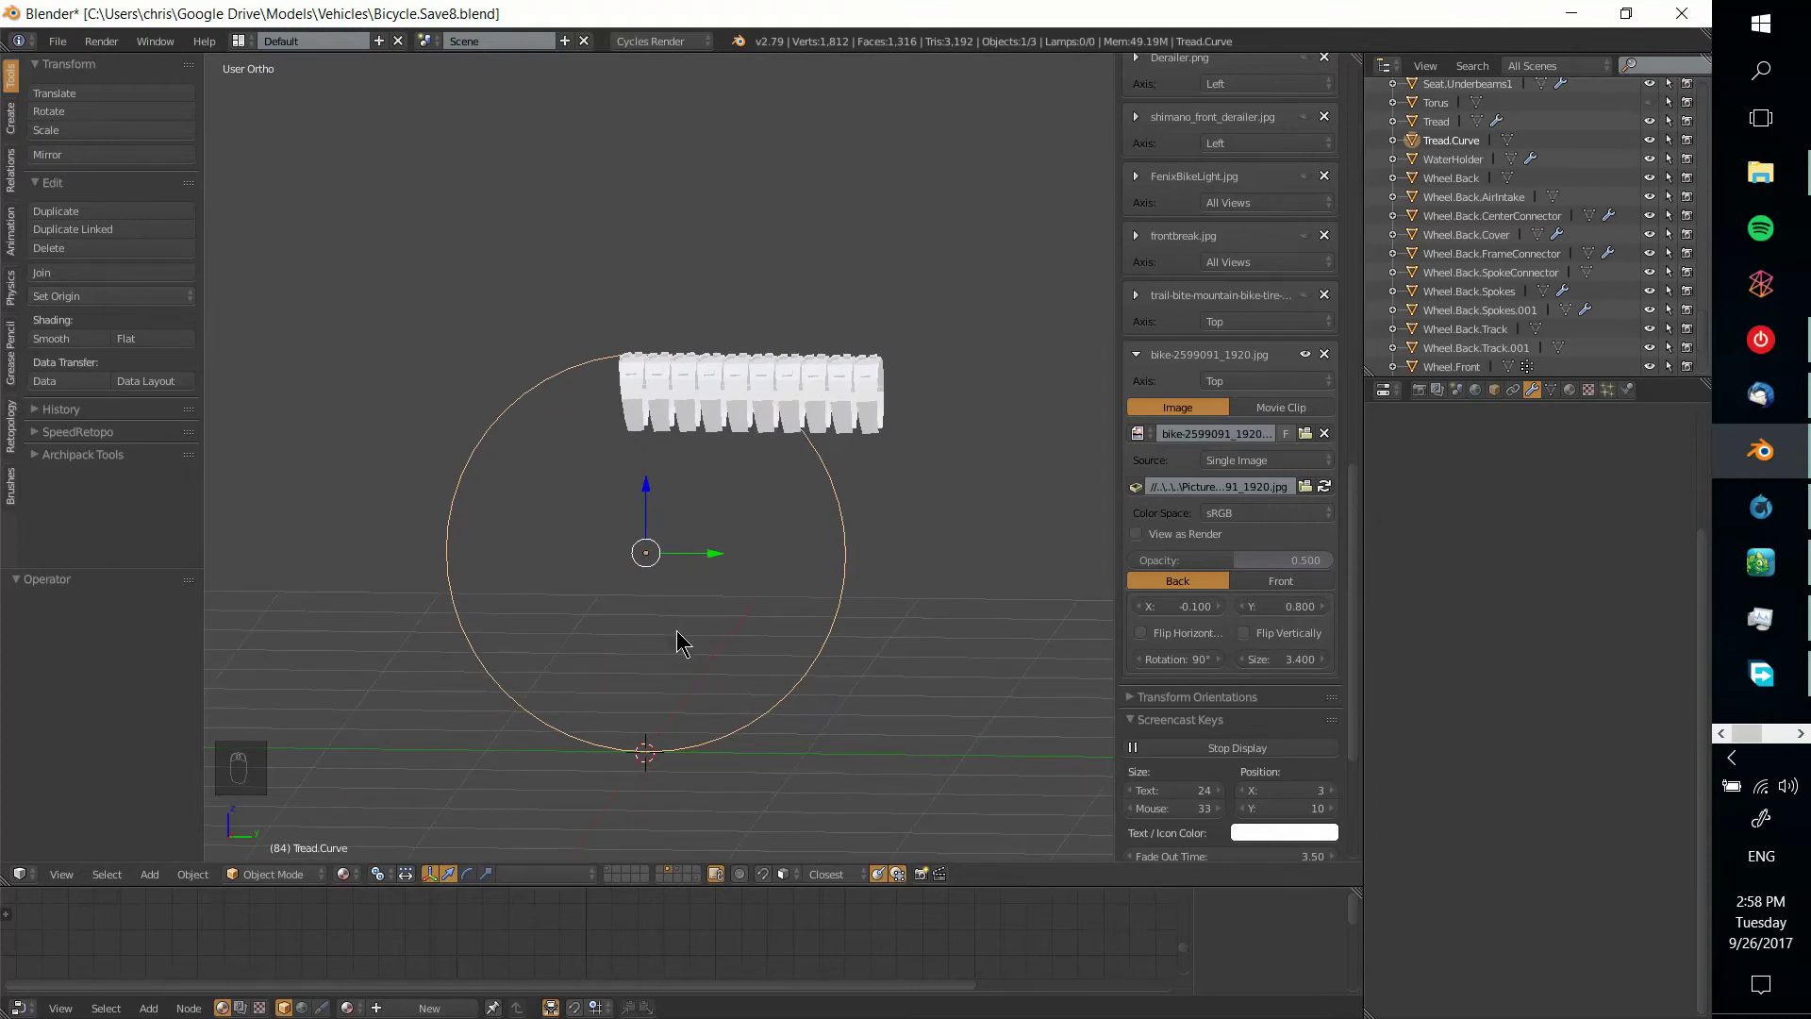
{"action": "key", "text": "Tab"}
{"action": "key", "text": "Tab"}
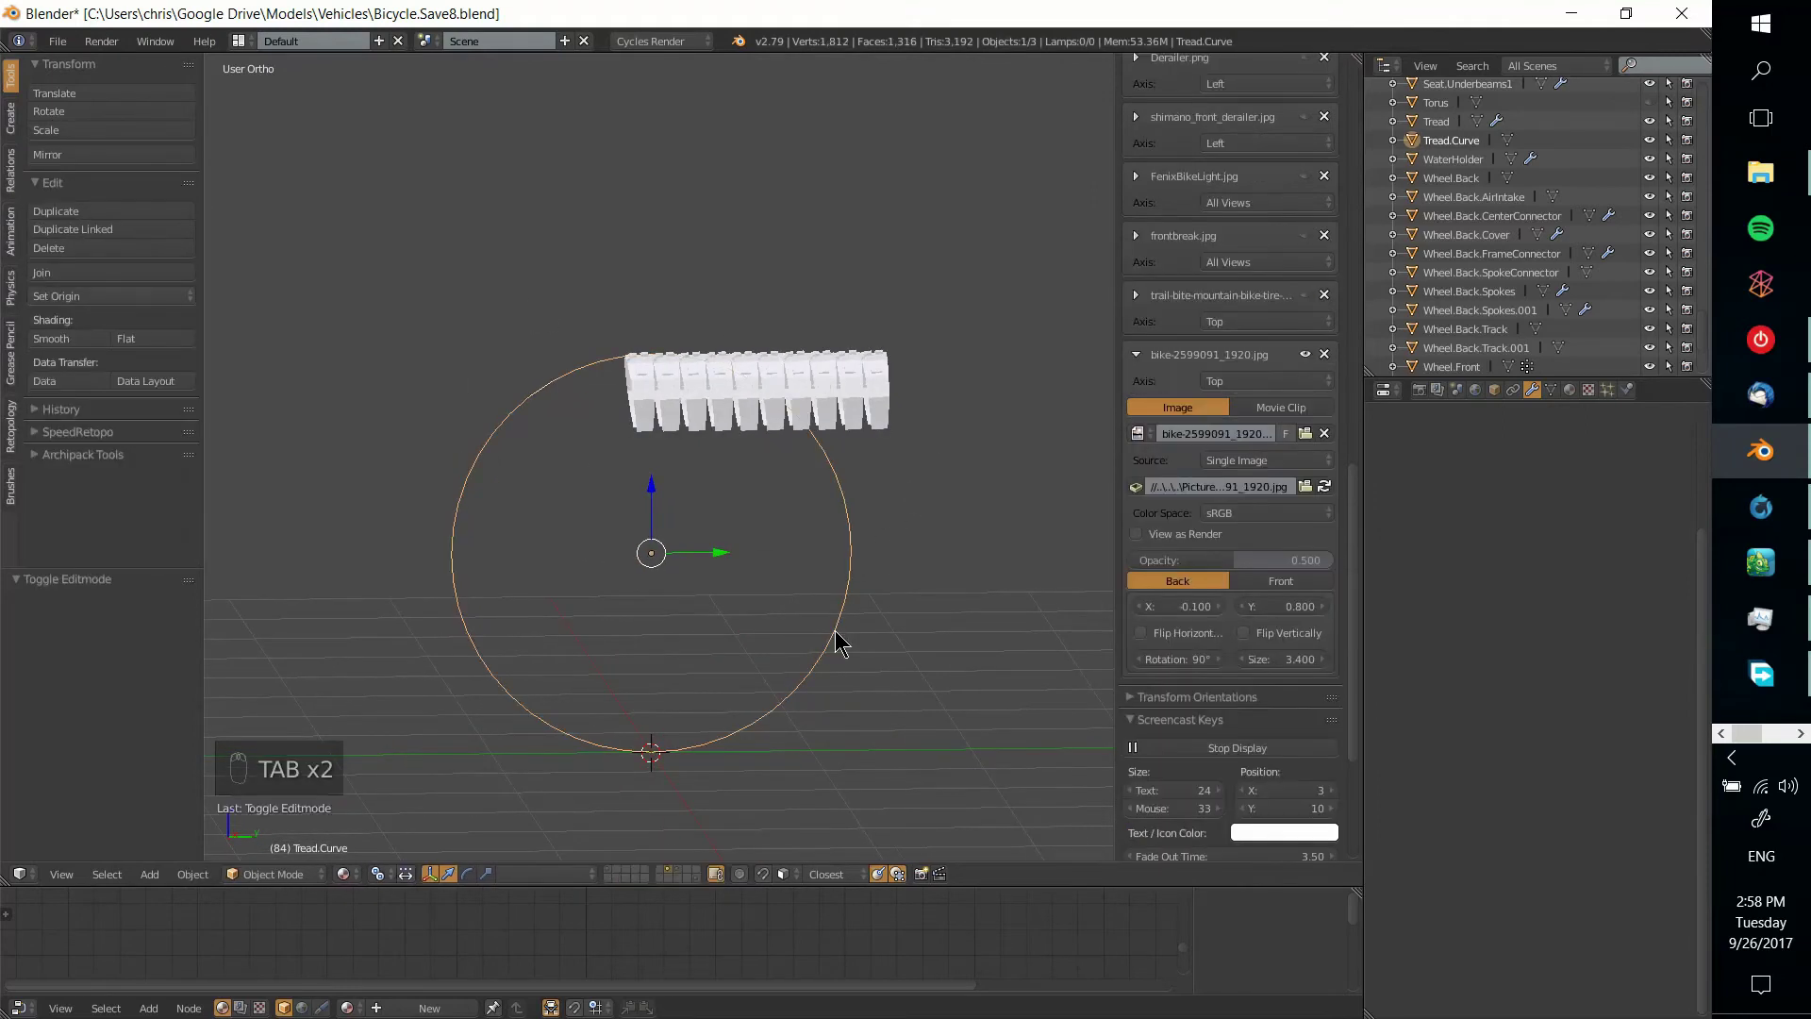
{"action": "key", "text": "space"}
{"action": "key", "text": "BackSpace"}
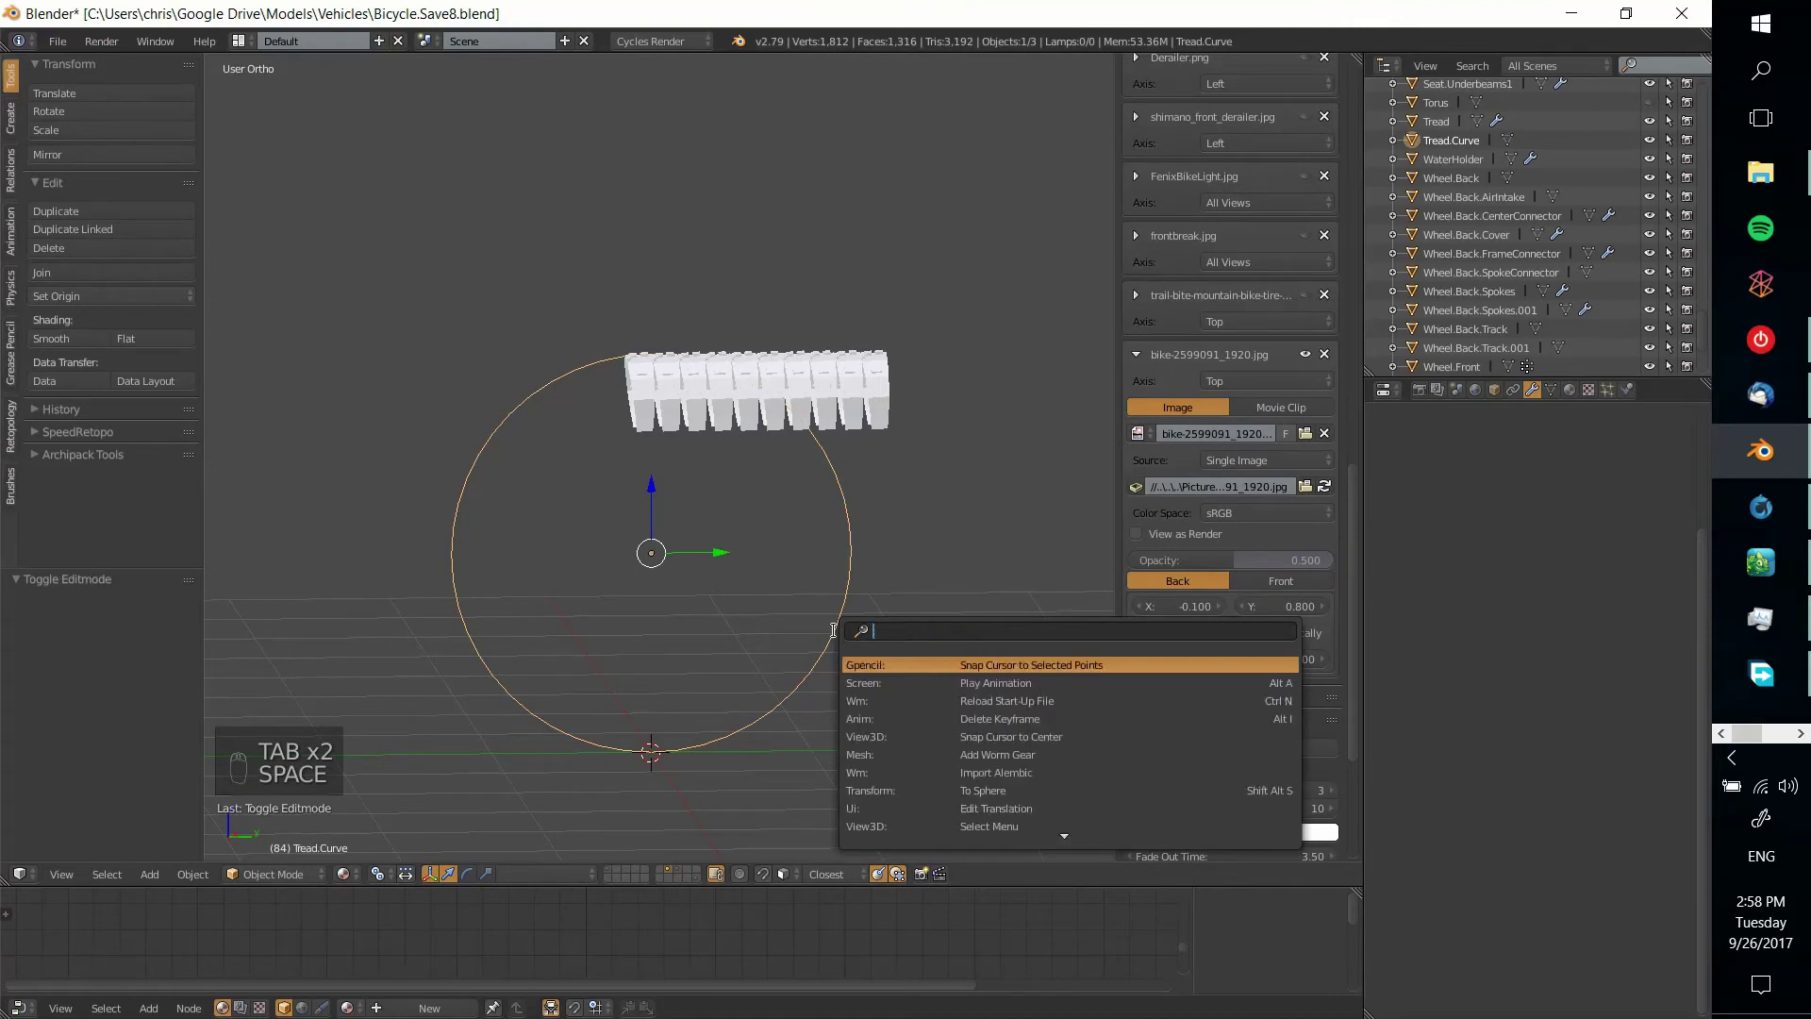
{"action": "type", "text": "convert to"}
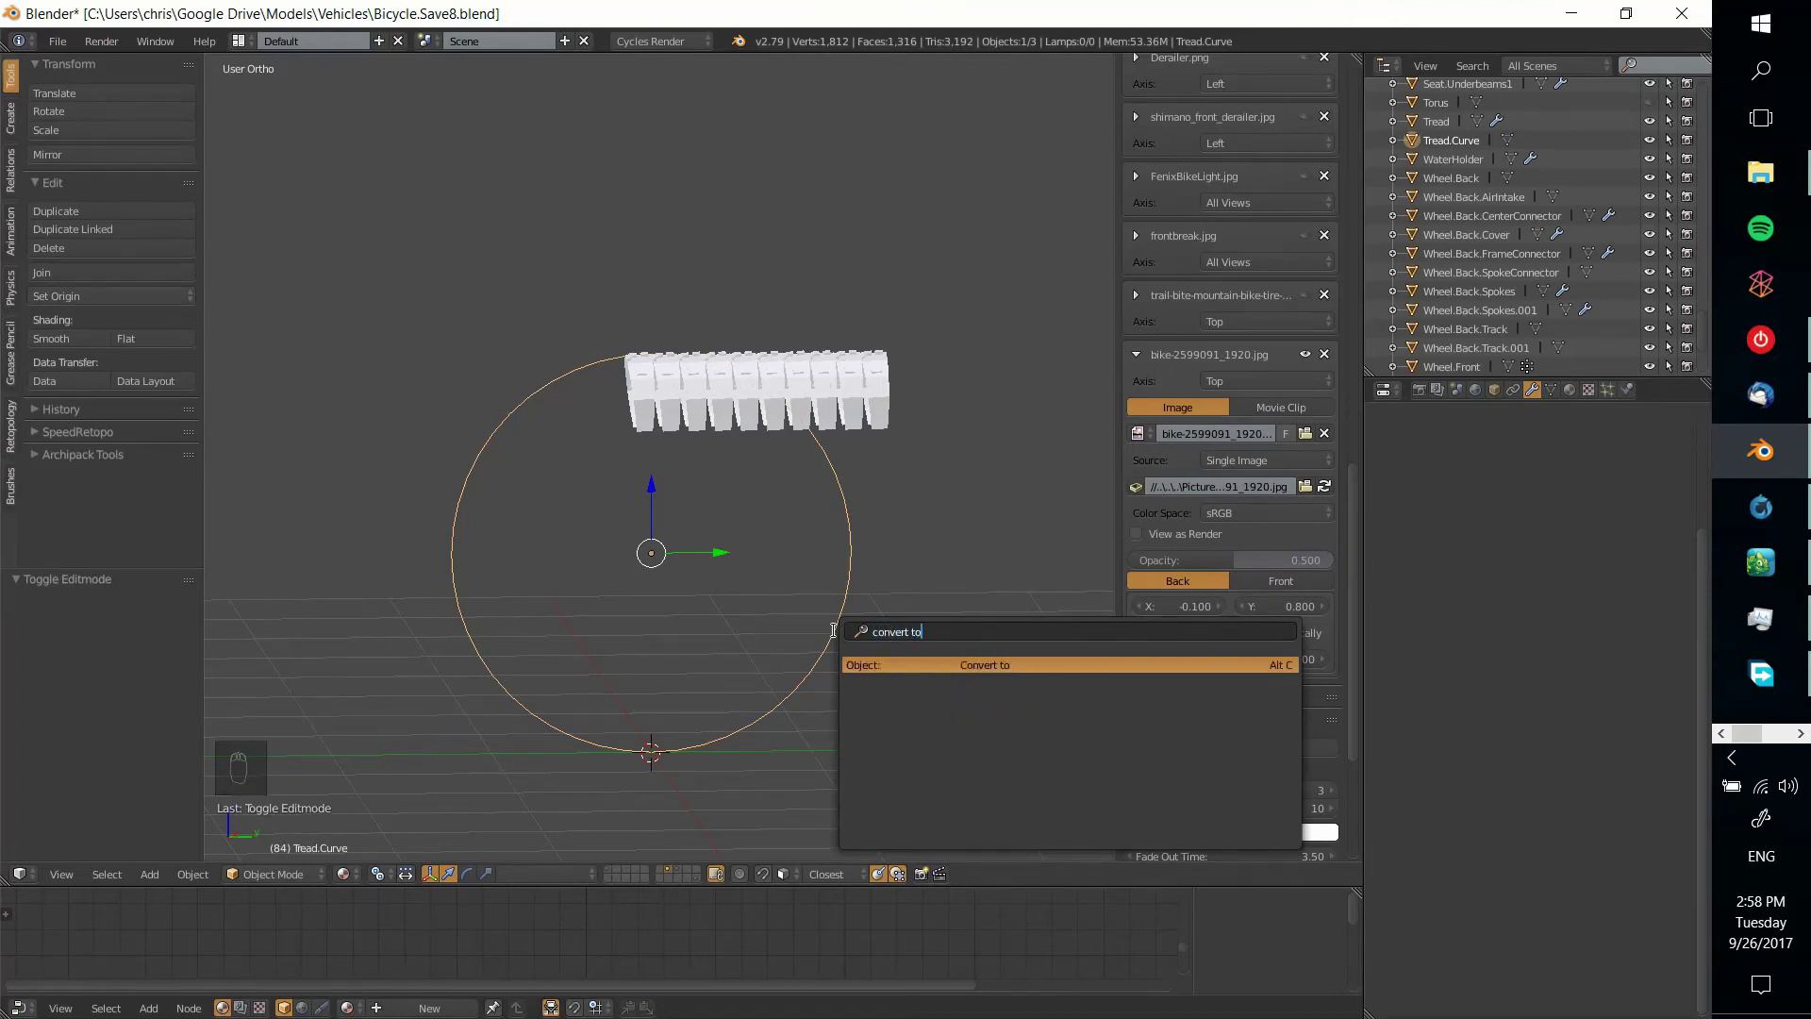
{"action": "key", "text": "Return"}
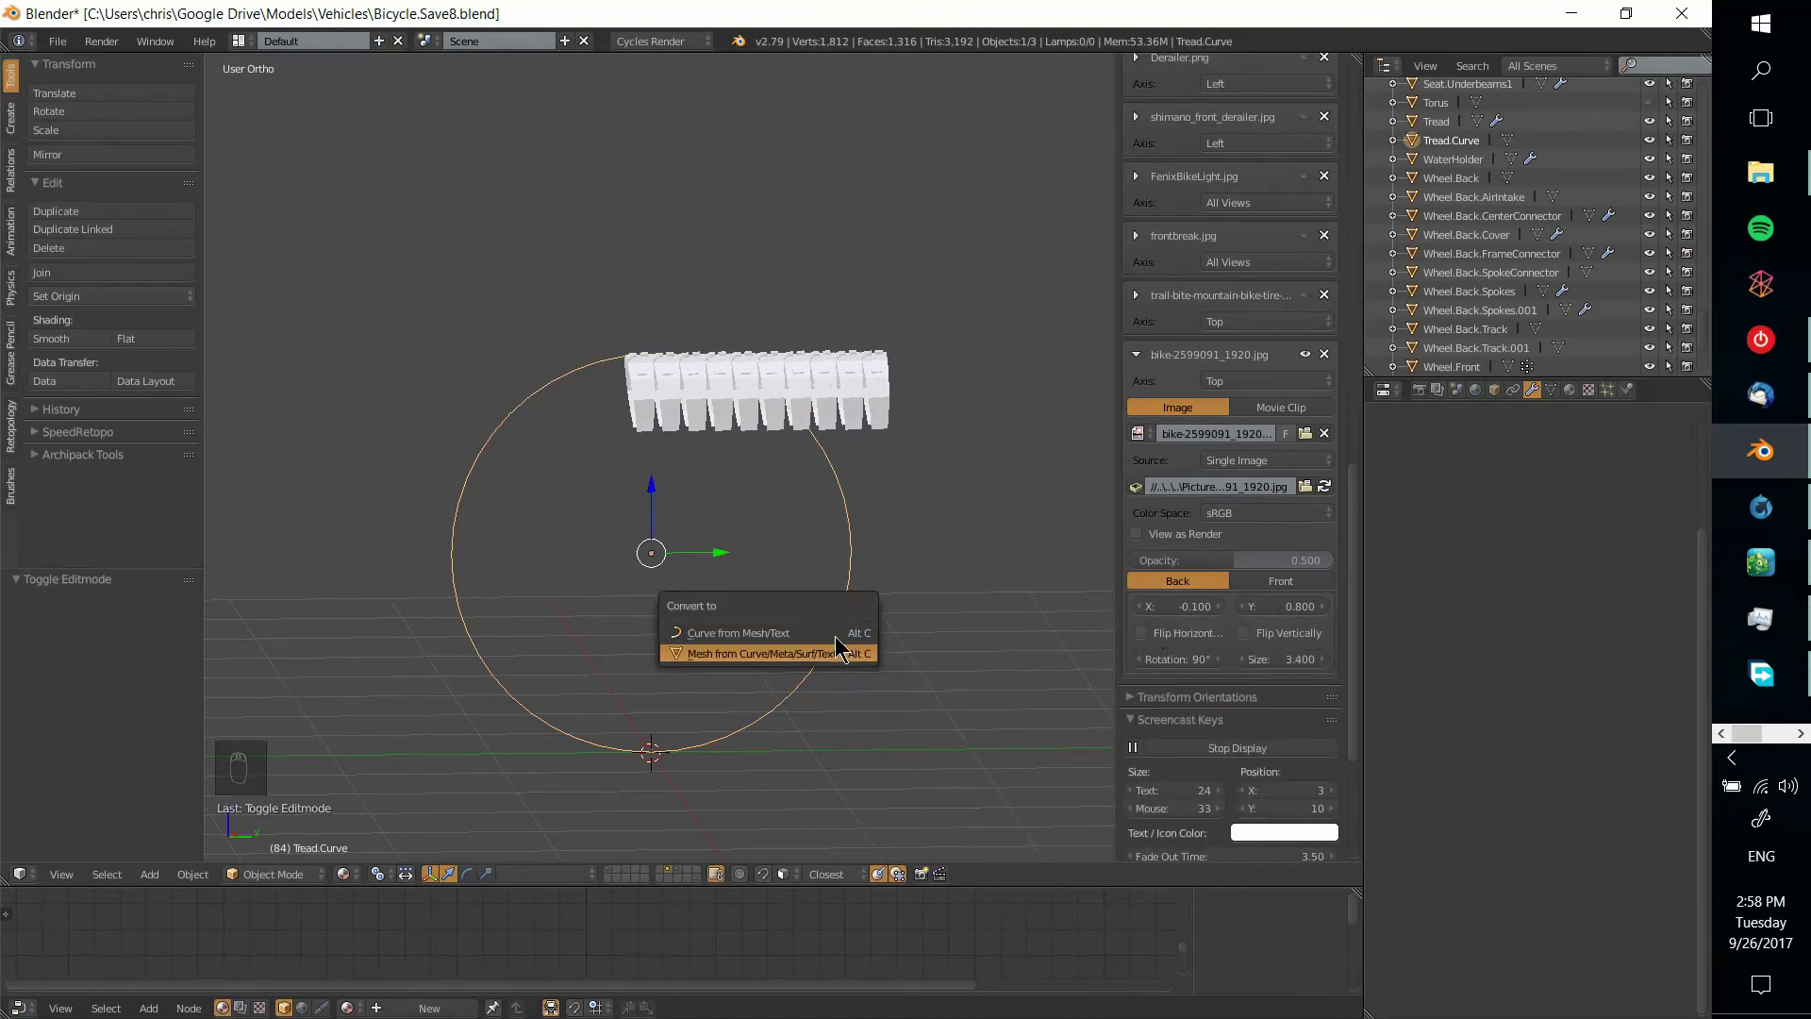
{"action": "left_click", "coordinate": [764, 634]}
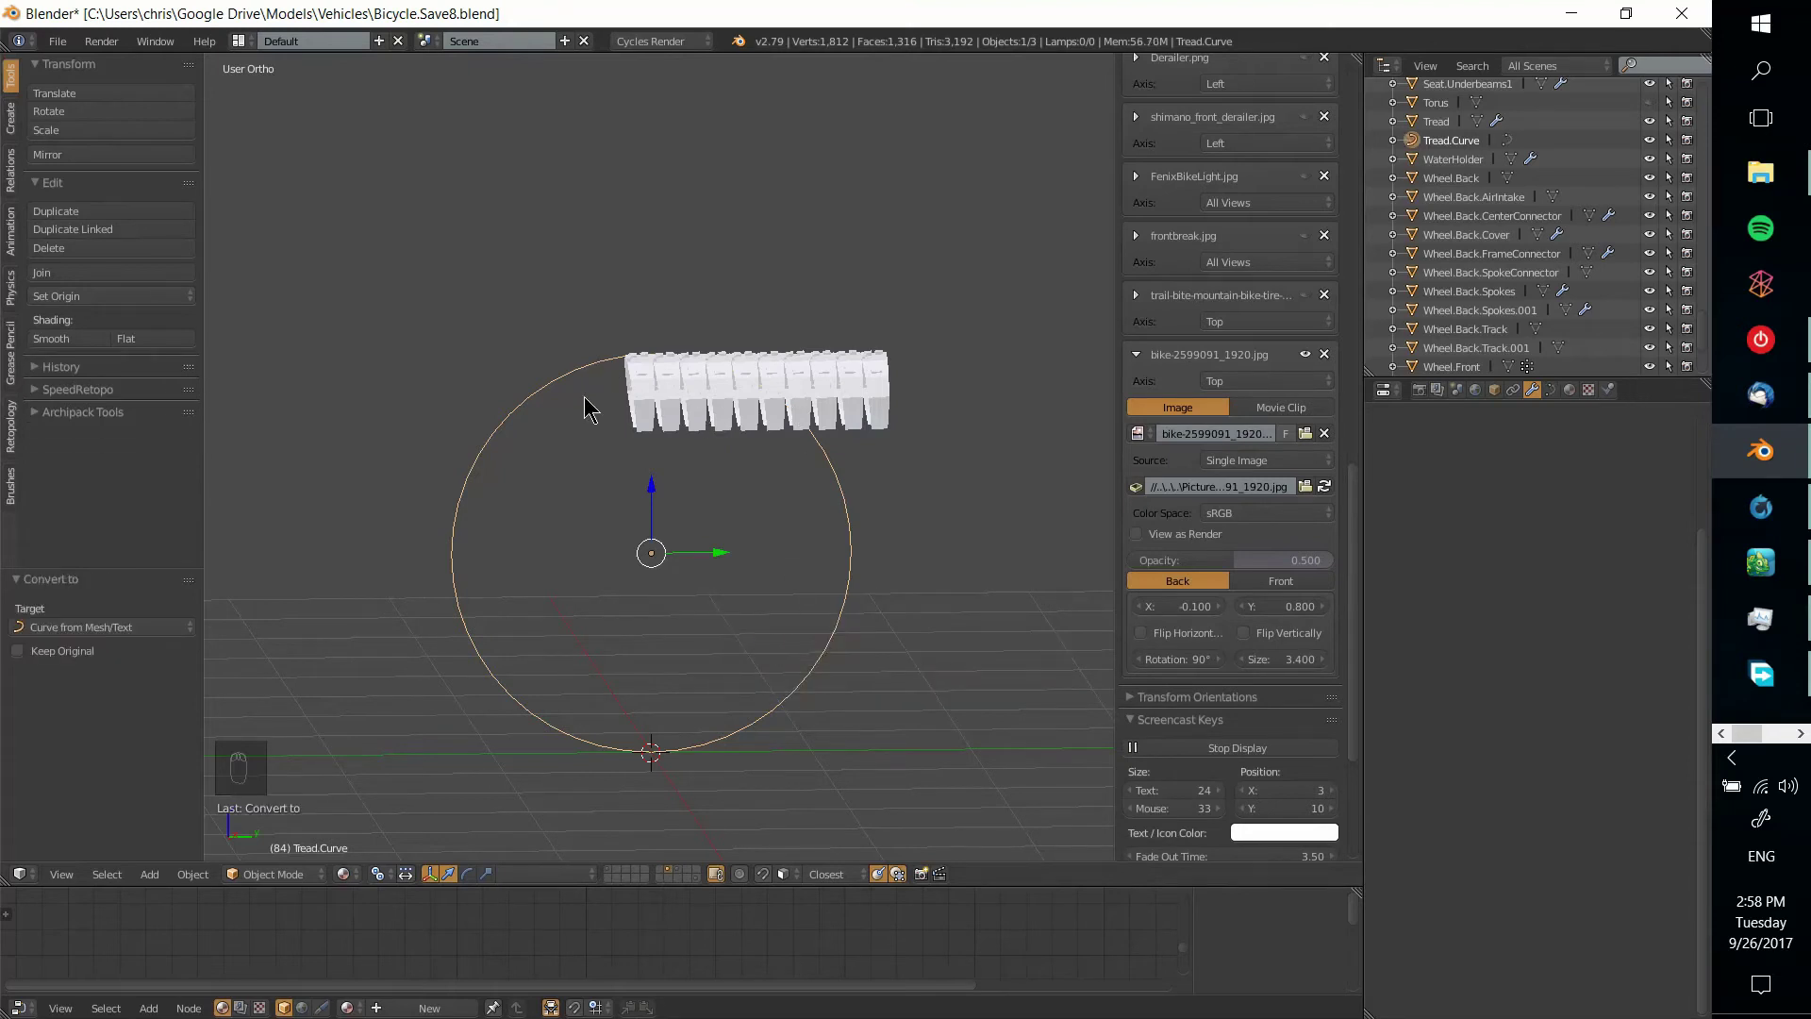
Assign the circle Tread.Curve as the deforming object in the tread's Curve modifier
{"action": "left_click", "coordinate": [1436, 121]}
{"action": "scroll", "coordinate": [877, 415], "scroll_direction": "up", "scroll_amount": 4}
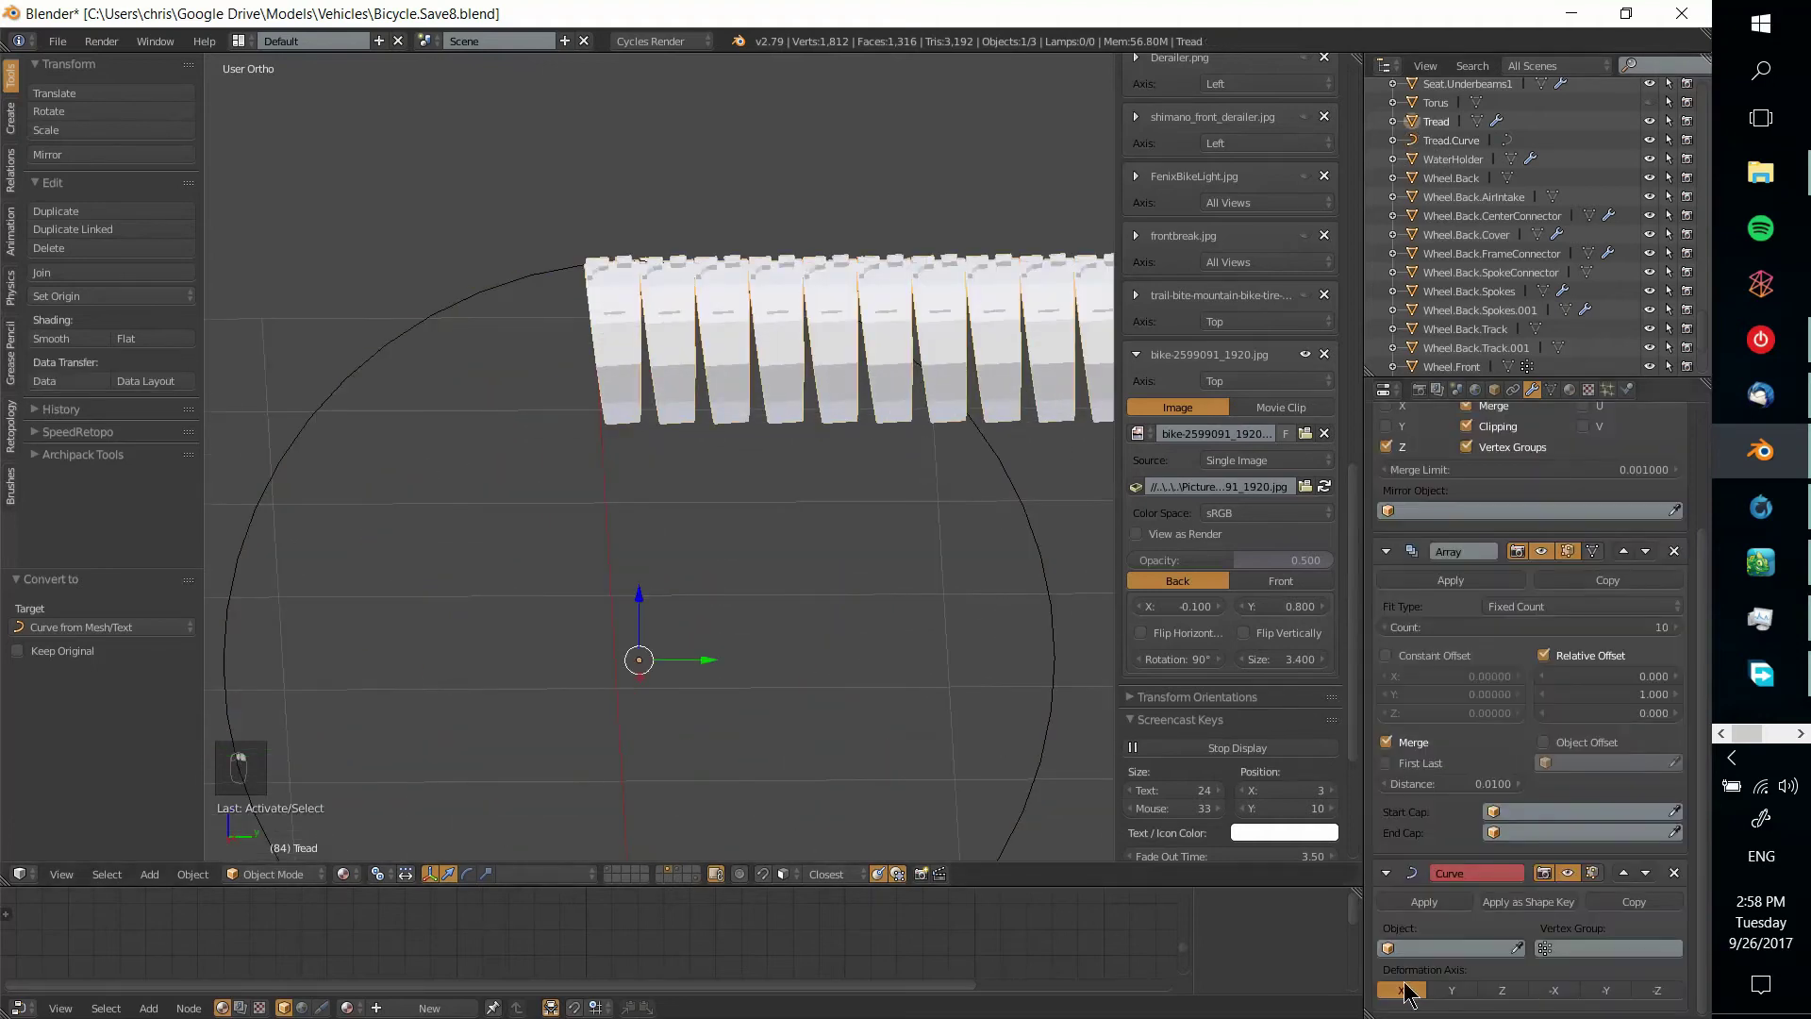
{"action": "left_click", "coordinate": [489, 302]}
{"action": "scroll", "coordinate": [727, 393], "scroll_direction": "down", "scroll_amount": 3}
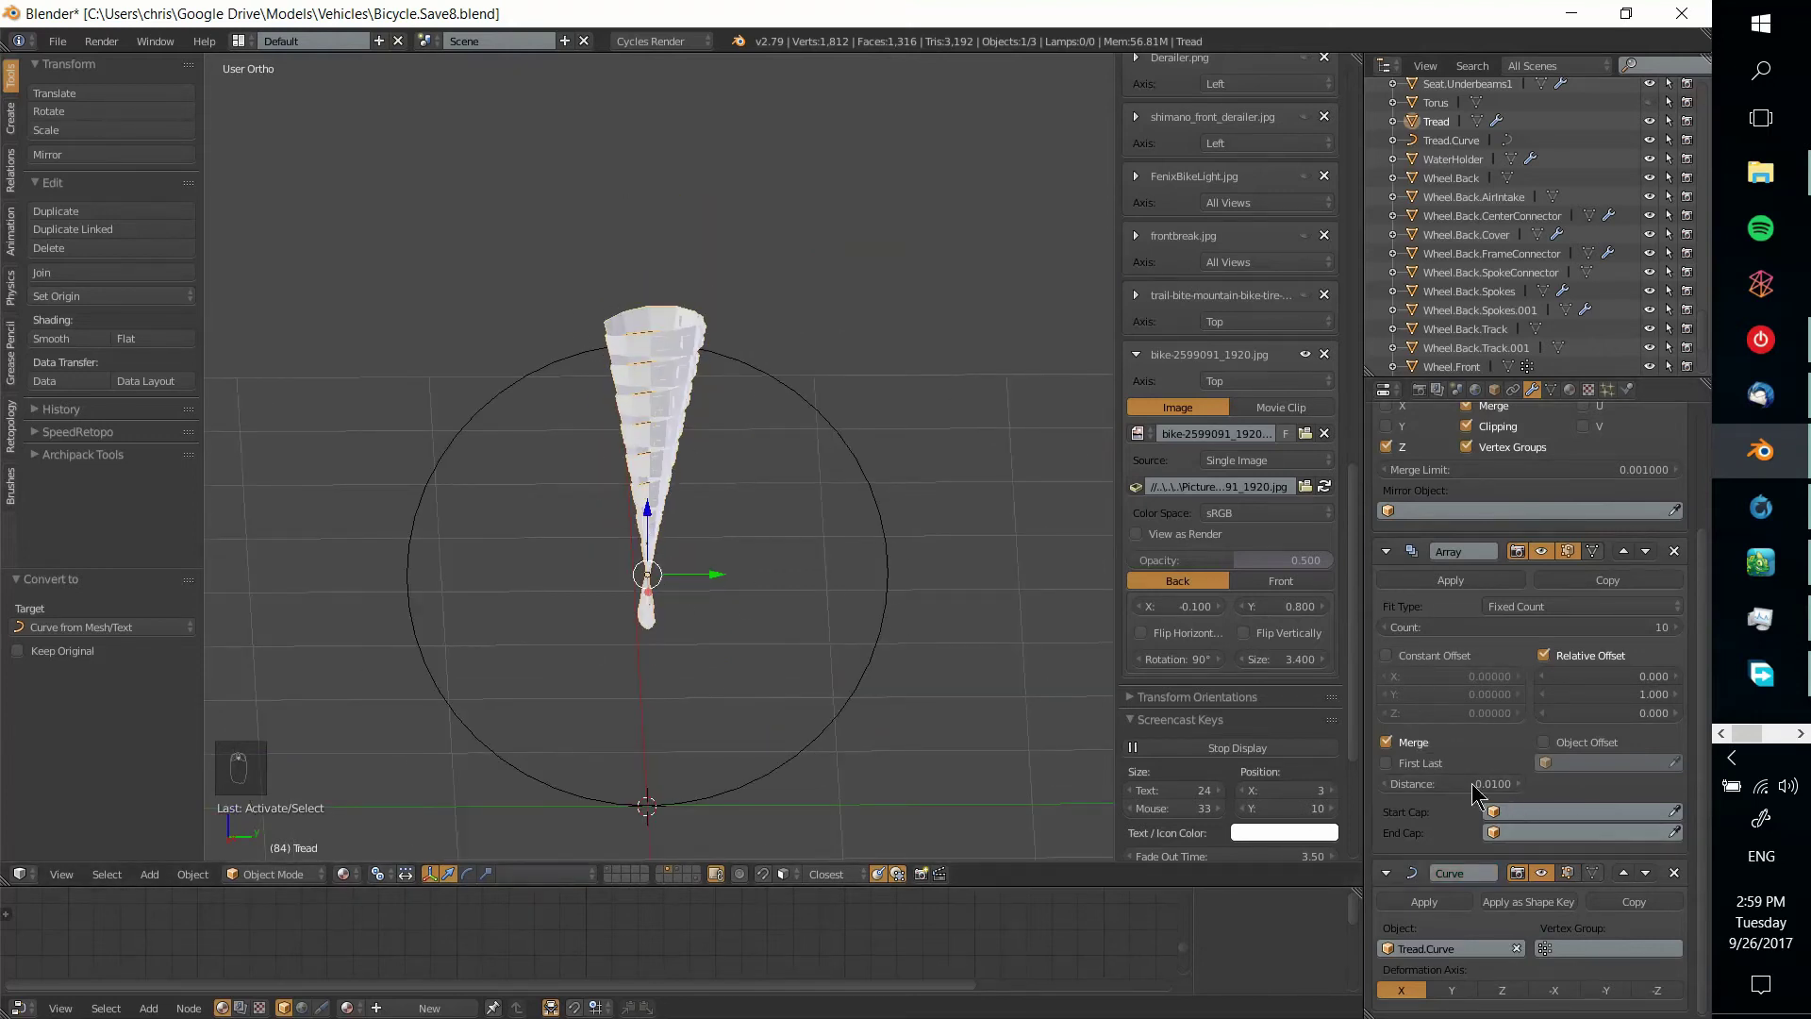
Compare the Curve modifier's deformation axes and set the axis to Y
{"action": "left_click", "coordinate": [1469, 995]}
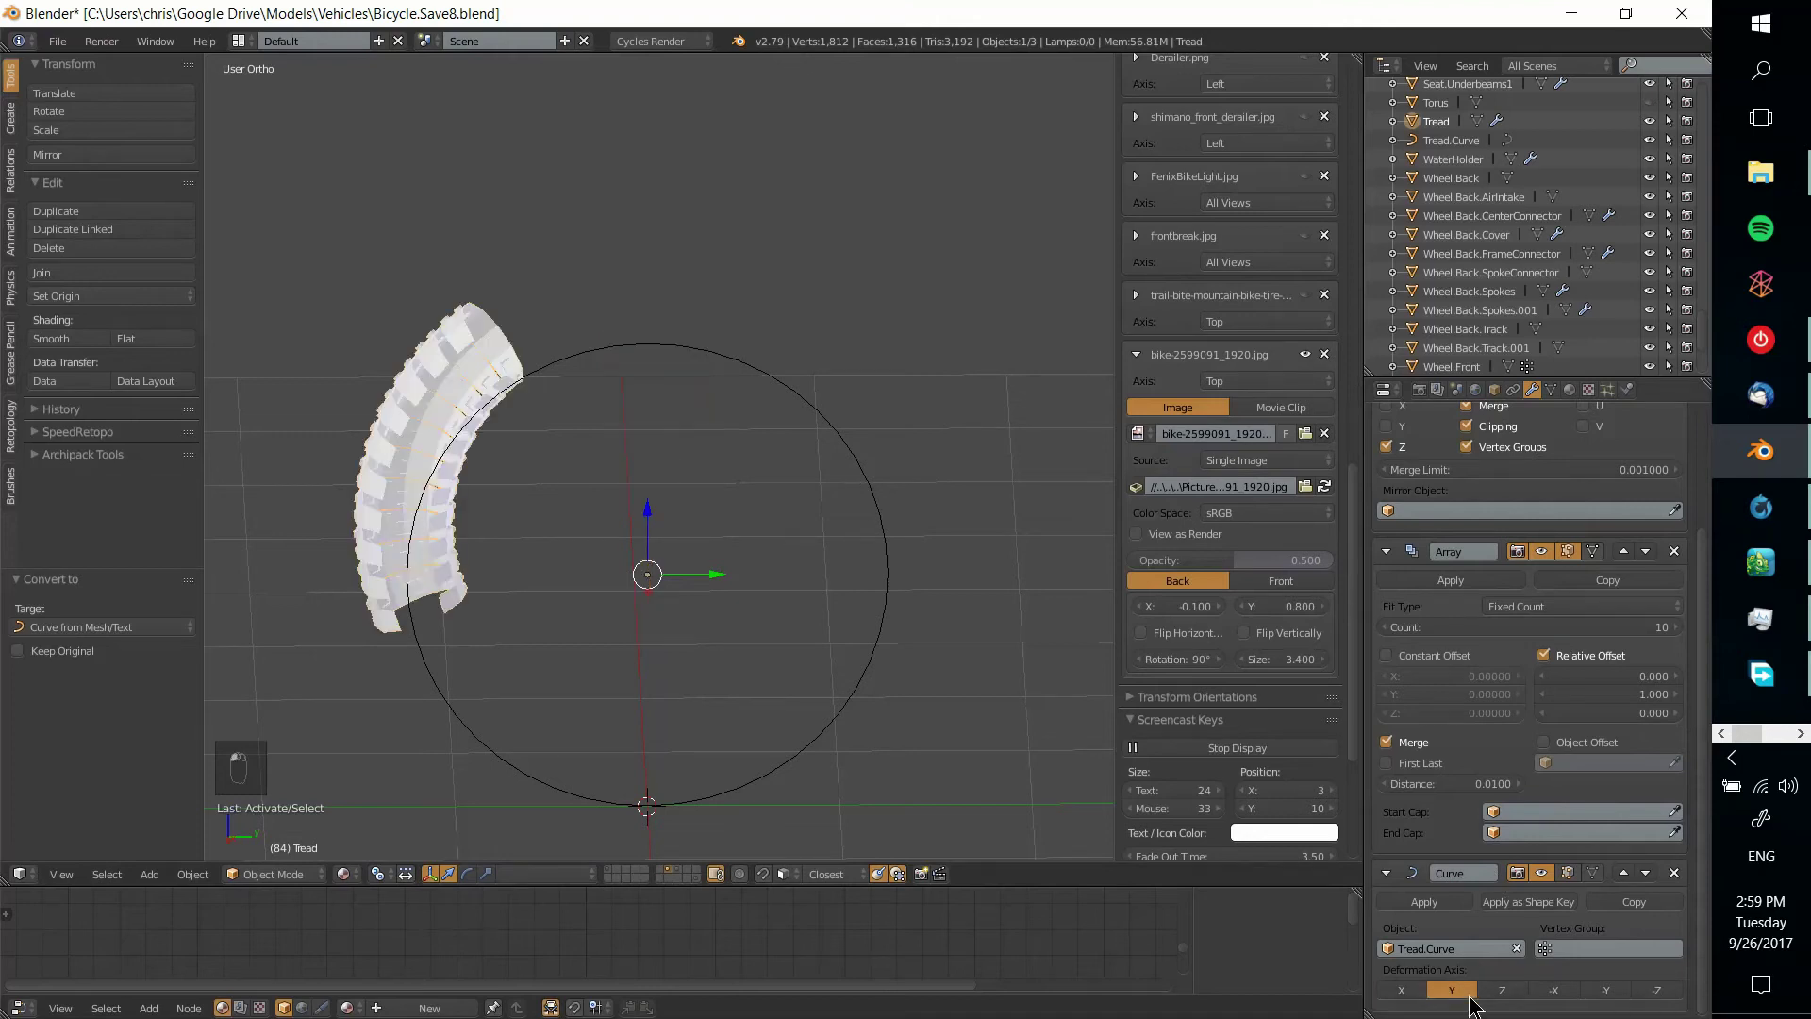
{"action": "left_click", "coordinate": [1501, 991]}
{"action": "left_click", "coordinate": [1468, 991]}
{"action": "left_click", "coordinate": [1572, 992]}
{"action": "left_click", "coordinate": [1607, 992]}
{"action": "left_click", "coordinate": [1657, 992]}
{"action": "left_click", "coordinate": [1457, 992]}
{"action": "middle_click_drag", "start_coordinate": [746, 661], "coordinate": [460, 441]}
{"action": "middle_click_drag", "start_coordinate": [552, 487], "coordinate": [611, 569]}
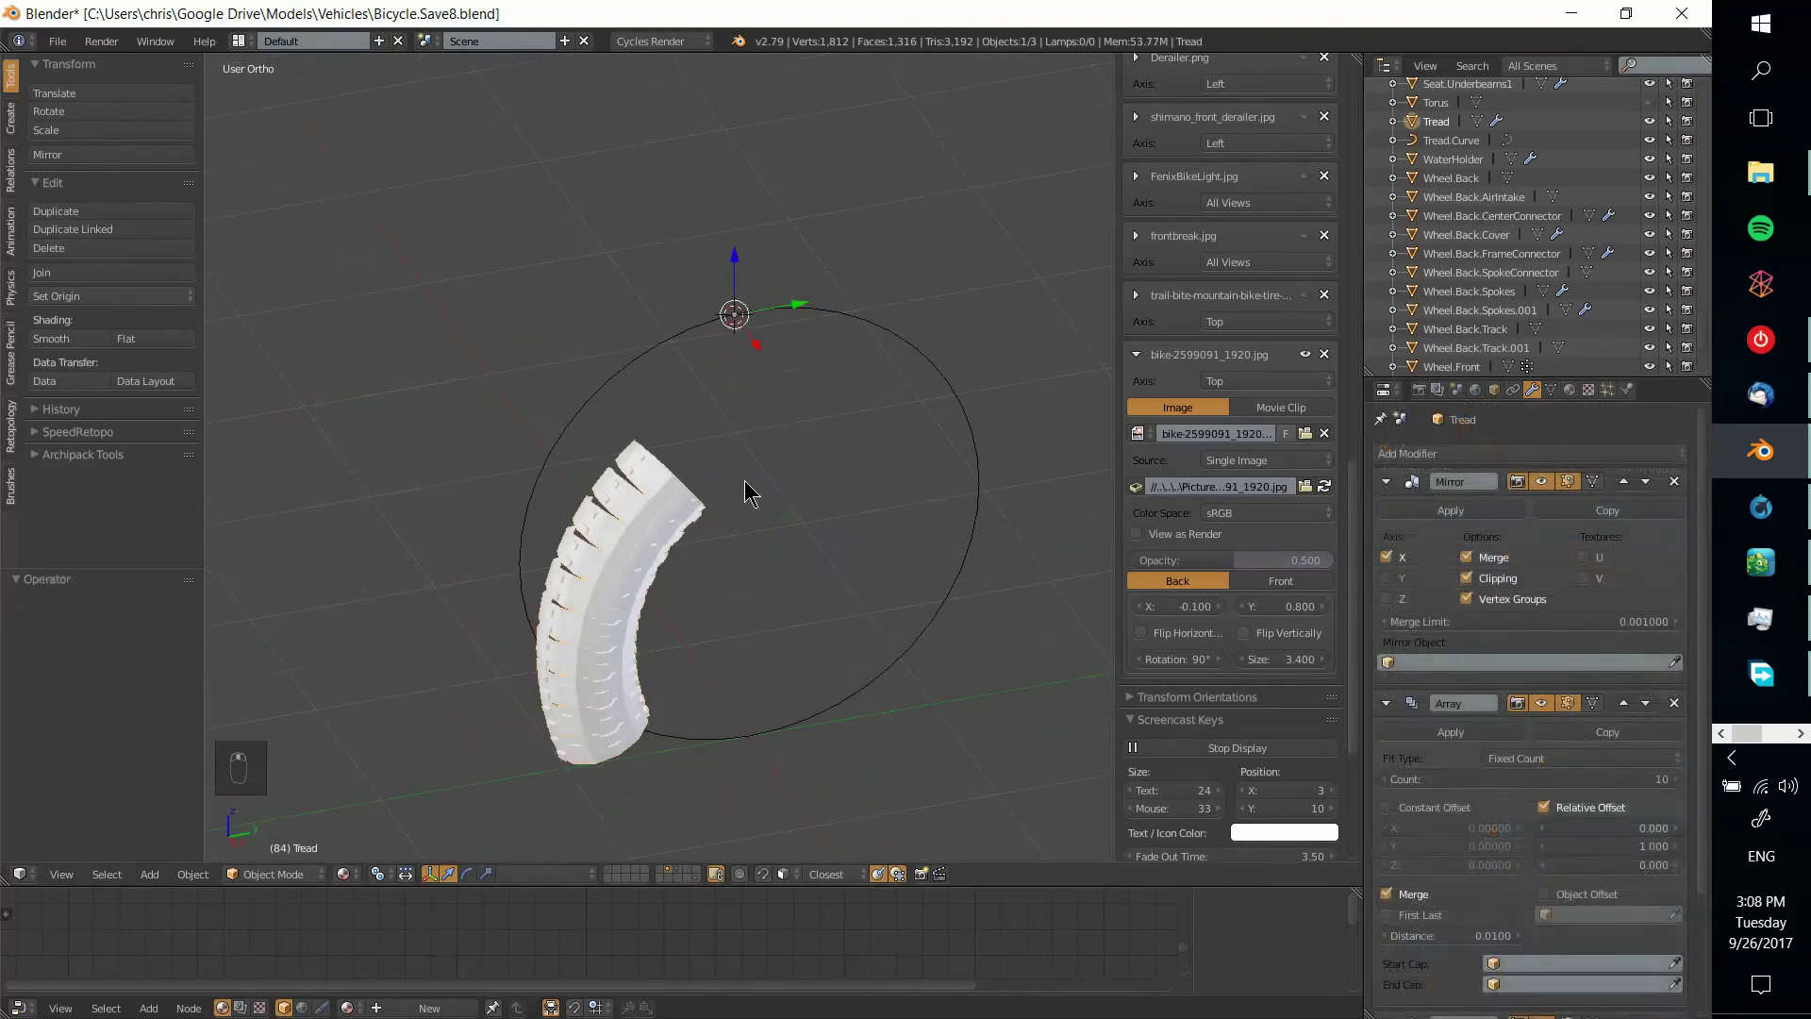
Examine how the bent tread sits relative to the guide circle from several angles
{"action": "middle_click_drag", "start_coordinate": [861, 494], "coordinate": [596, 410]}
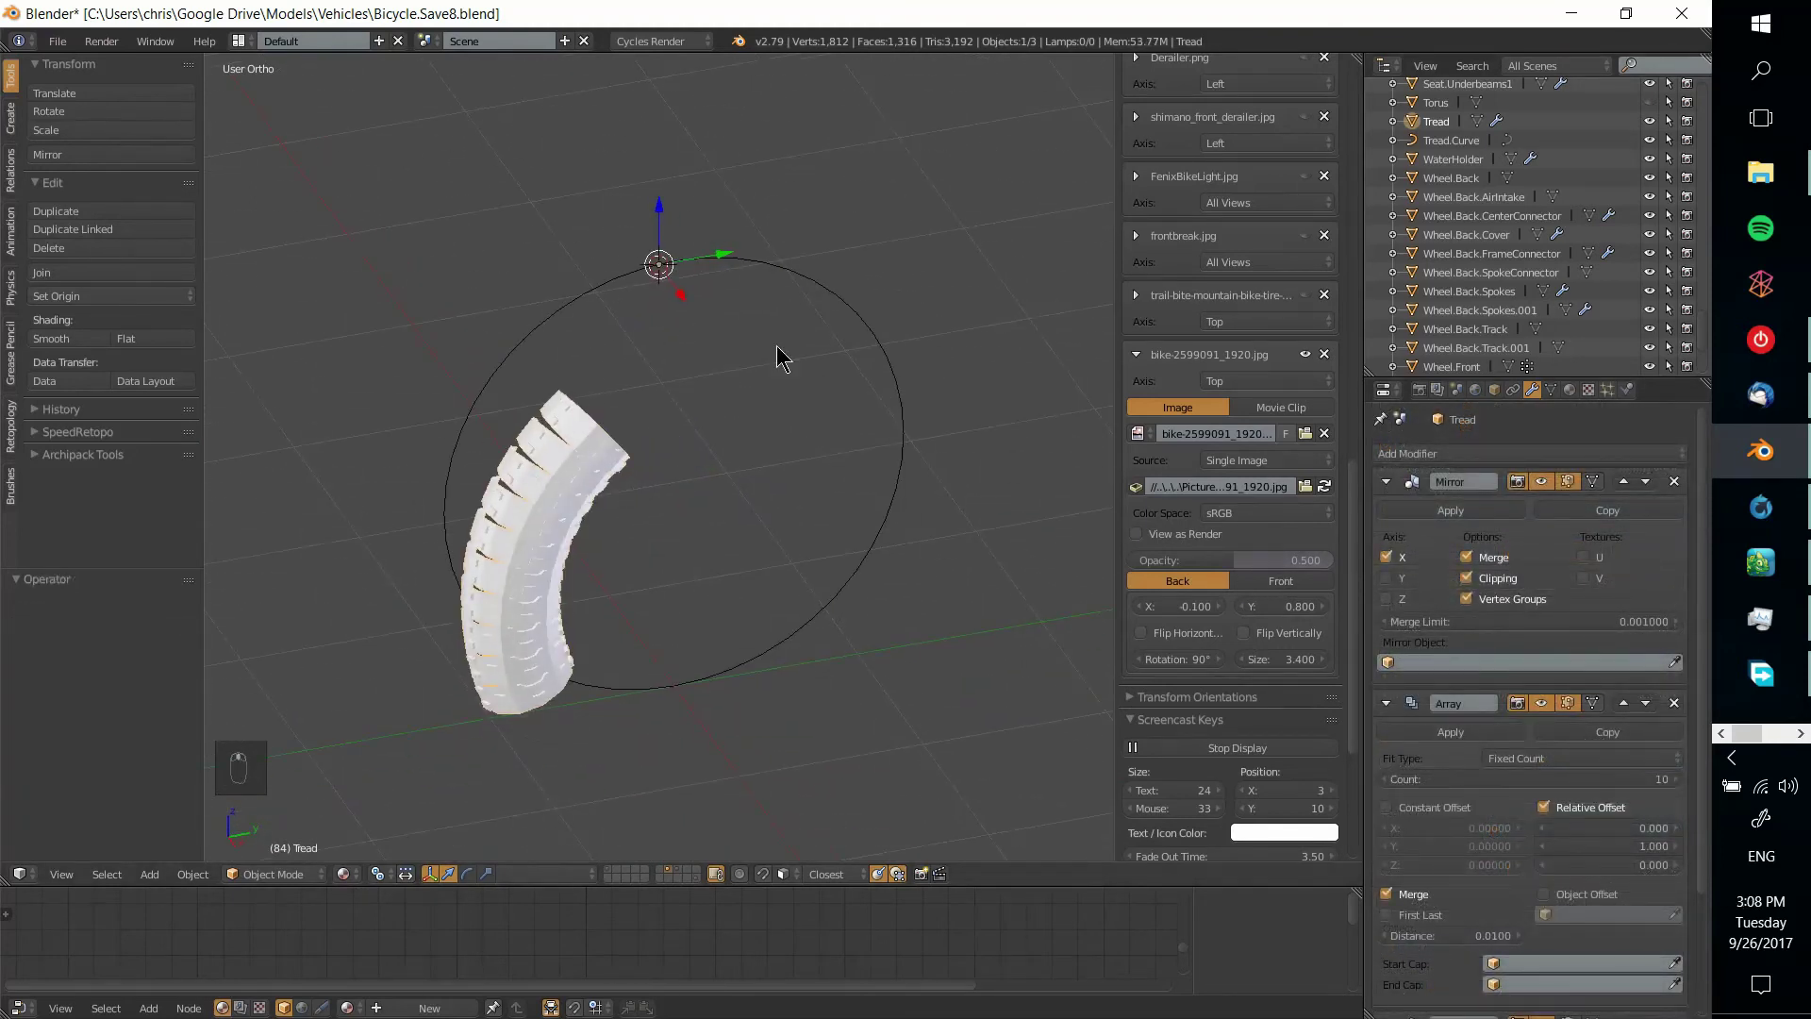
{"action": "middle_click_drag", "start_coordinate": [678, 454], "coordinate": [727, 456]}
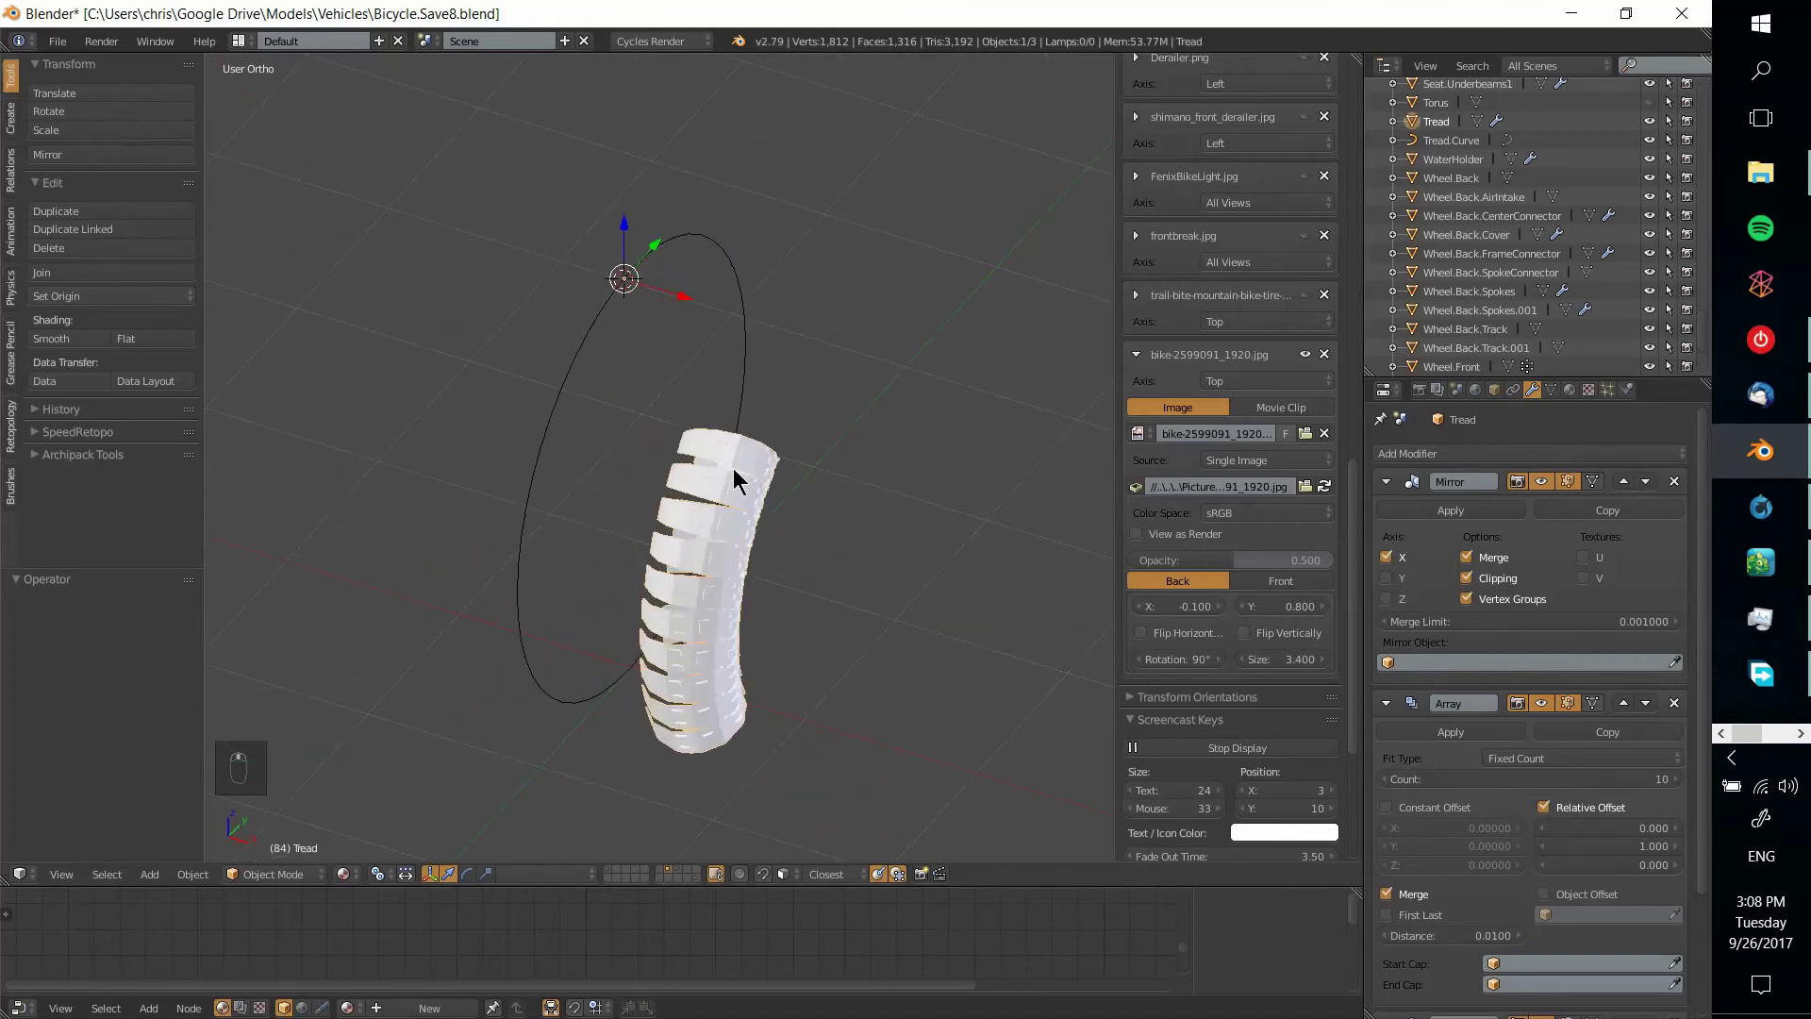
{"action": "right_click", "coordinate": [733, 468]}
{"action": "middle_click_drag", "start_coordinate": [647, 404], "coordinate": [635, 553]}
{"action": "right_click", "coordinate": [560, 533]}
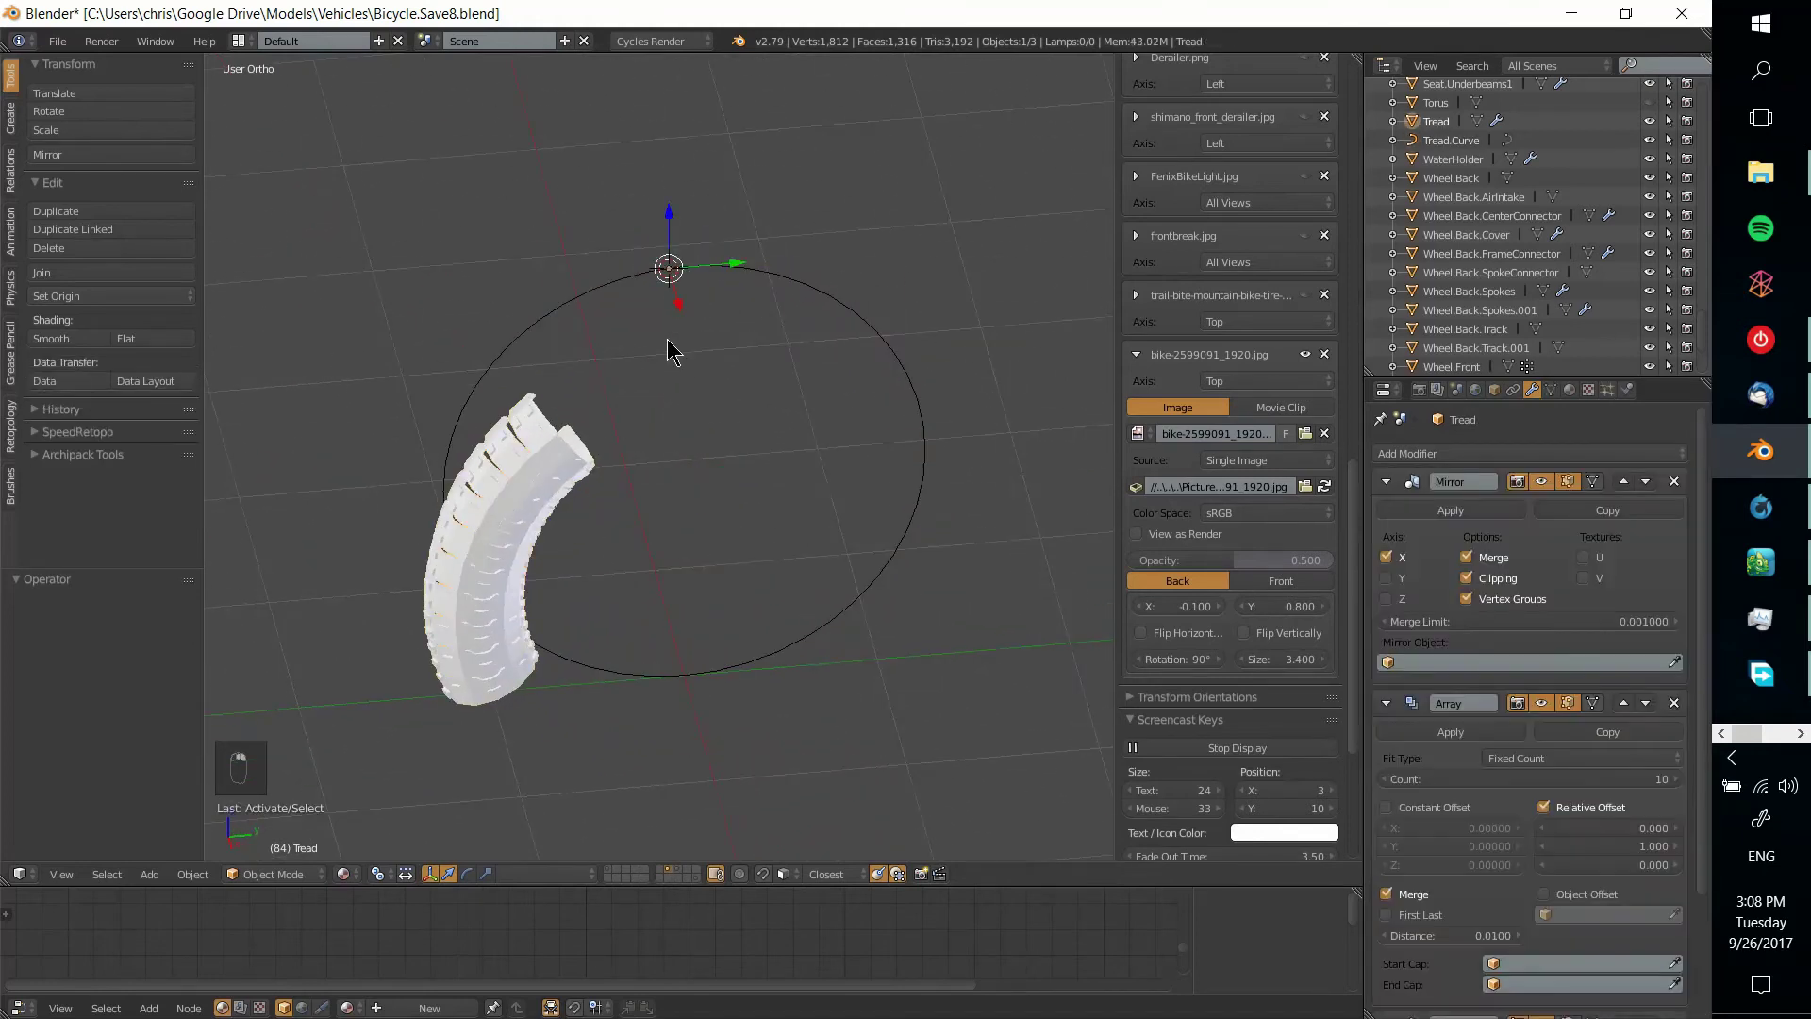
{"action": "middle_click_drag", "start_coordinate": [552, 493], "coordinate": [734, 287]}
{"action": "scroll", "coordinate": [649, 292], "scroll_direction": "up", "scroll_amount": 3}
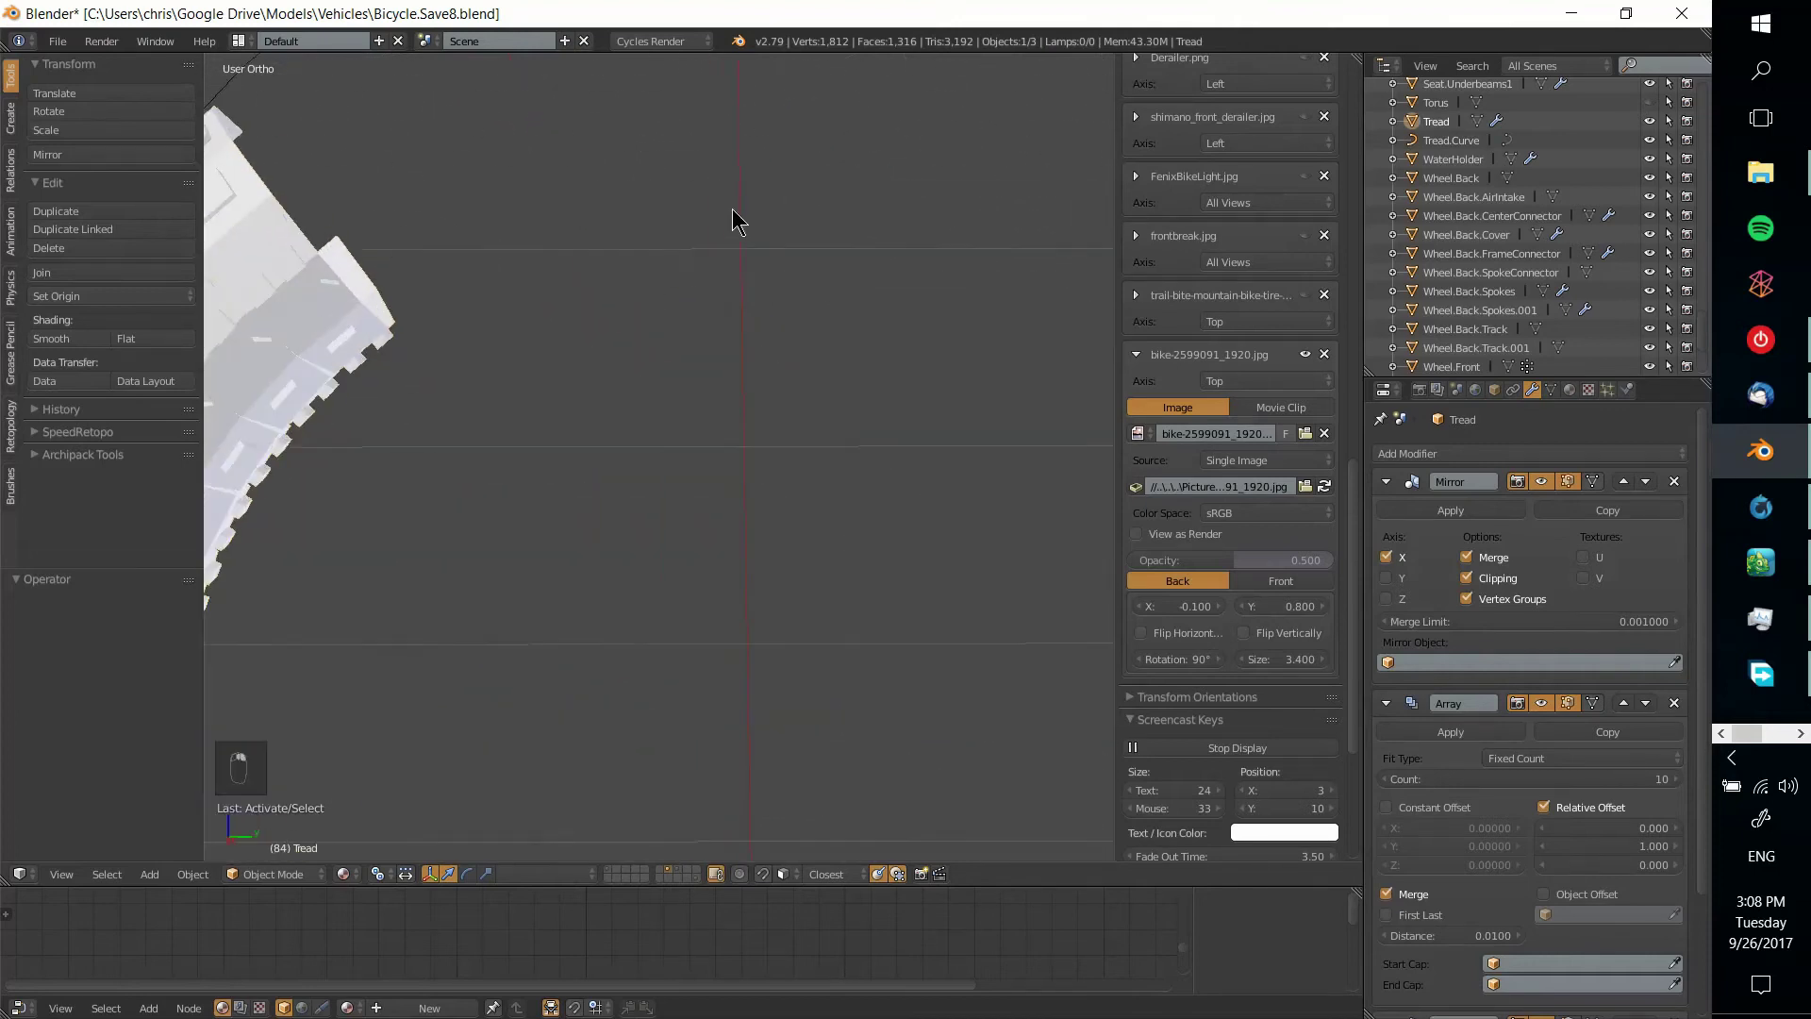
{"action": "scroll", "coordinate": [720, 189], "scroll_direction": "up", "scroll_amount": 2}
{"action": "right_click", "coordinate": [722, 130]}
{"action": "key", "text": "Tab"}
{"action": "key", "text": "Tab"}
{"action": "scroll", "coordinate": [538, 371], "scroll_direction": "down", "scroll_amount": 4}
Set the origin of the circle Tread.Curve to the 3D cursor
{"action": "right_click", "coordinate": [433, 529]}
{"action": "middle_click_drag", "start_coordinate": [730, 537], "coordinate": [553, 366]}
{"action": "right_click", "coordinate": [553, 366]}
{"action": "key", "text": "ctrl+a"}
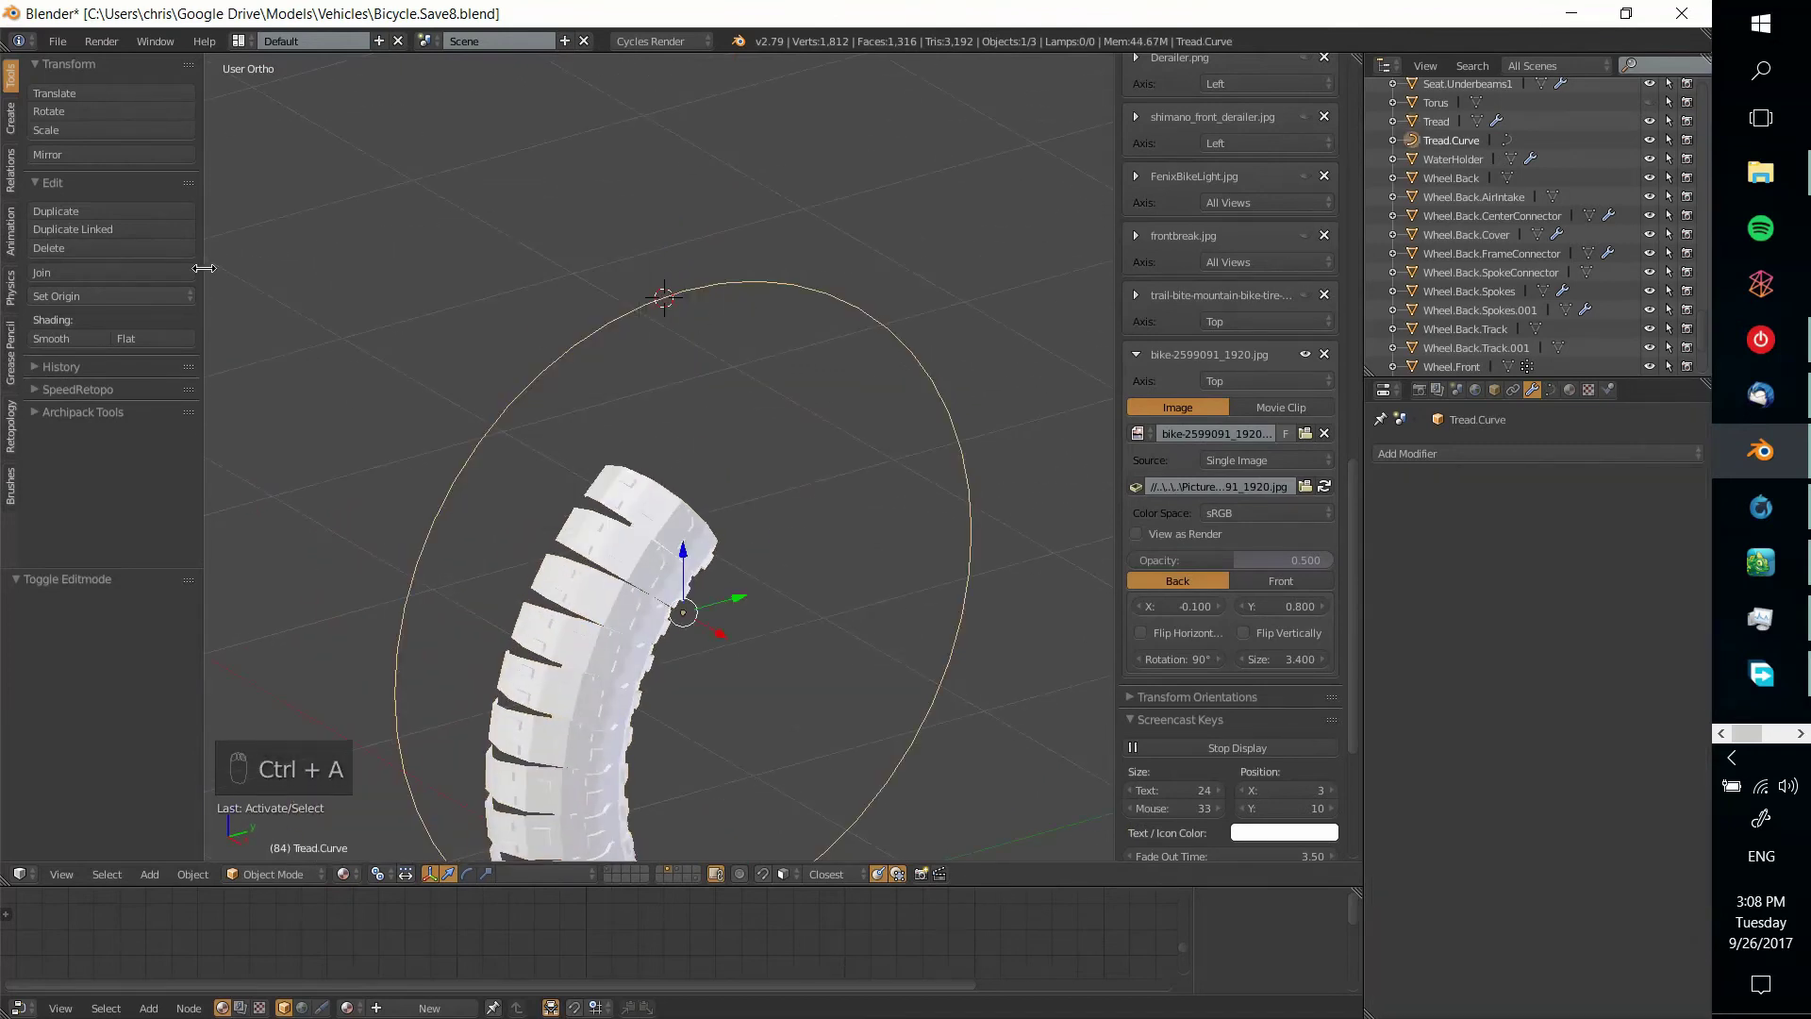
{"action": "left_click", "coordinate": [111, 295]}
{"action": "left_click", "coordinate": [110, 360]}
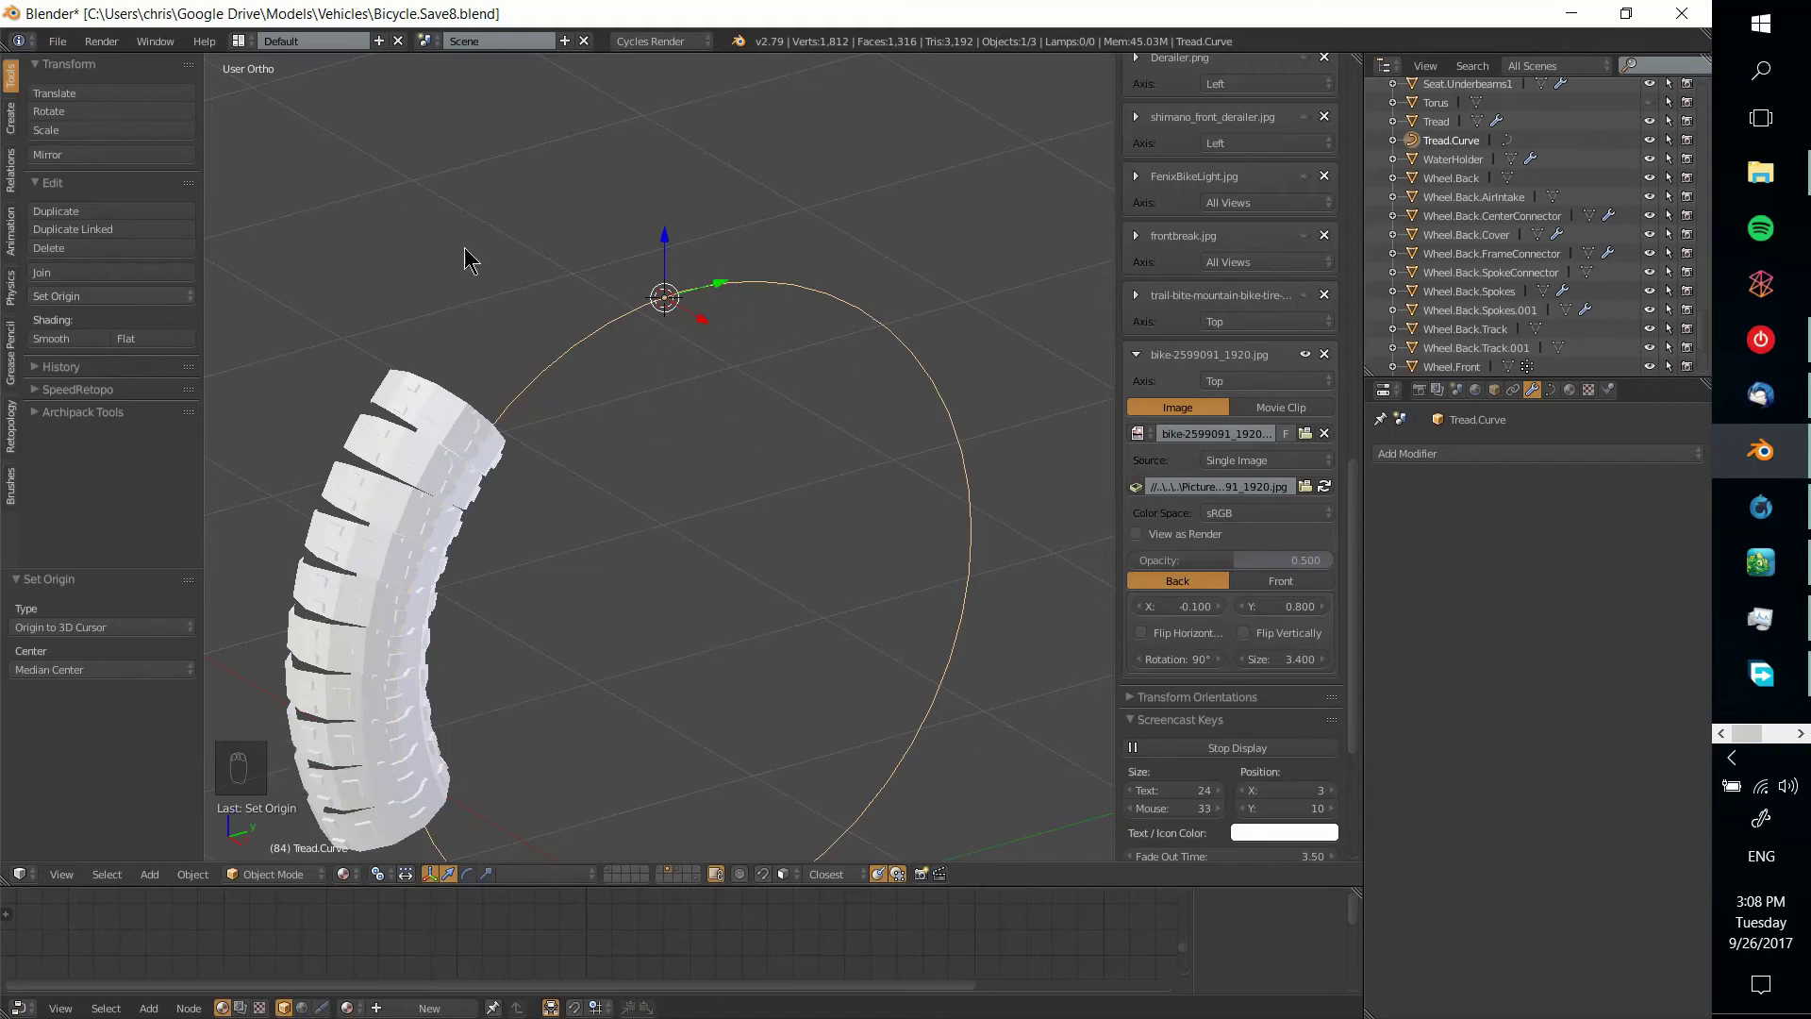
Examine the tread's alignment with the guide circle and compare the origins of both objects
{"action": "right_click", "coordinate": [473, 465]}
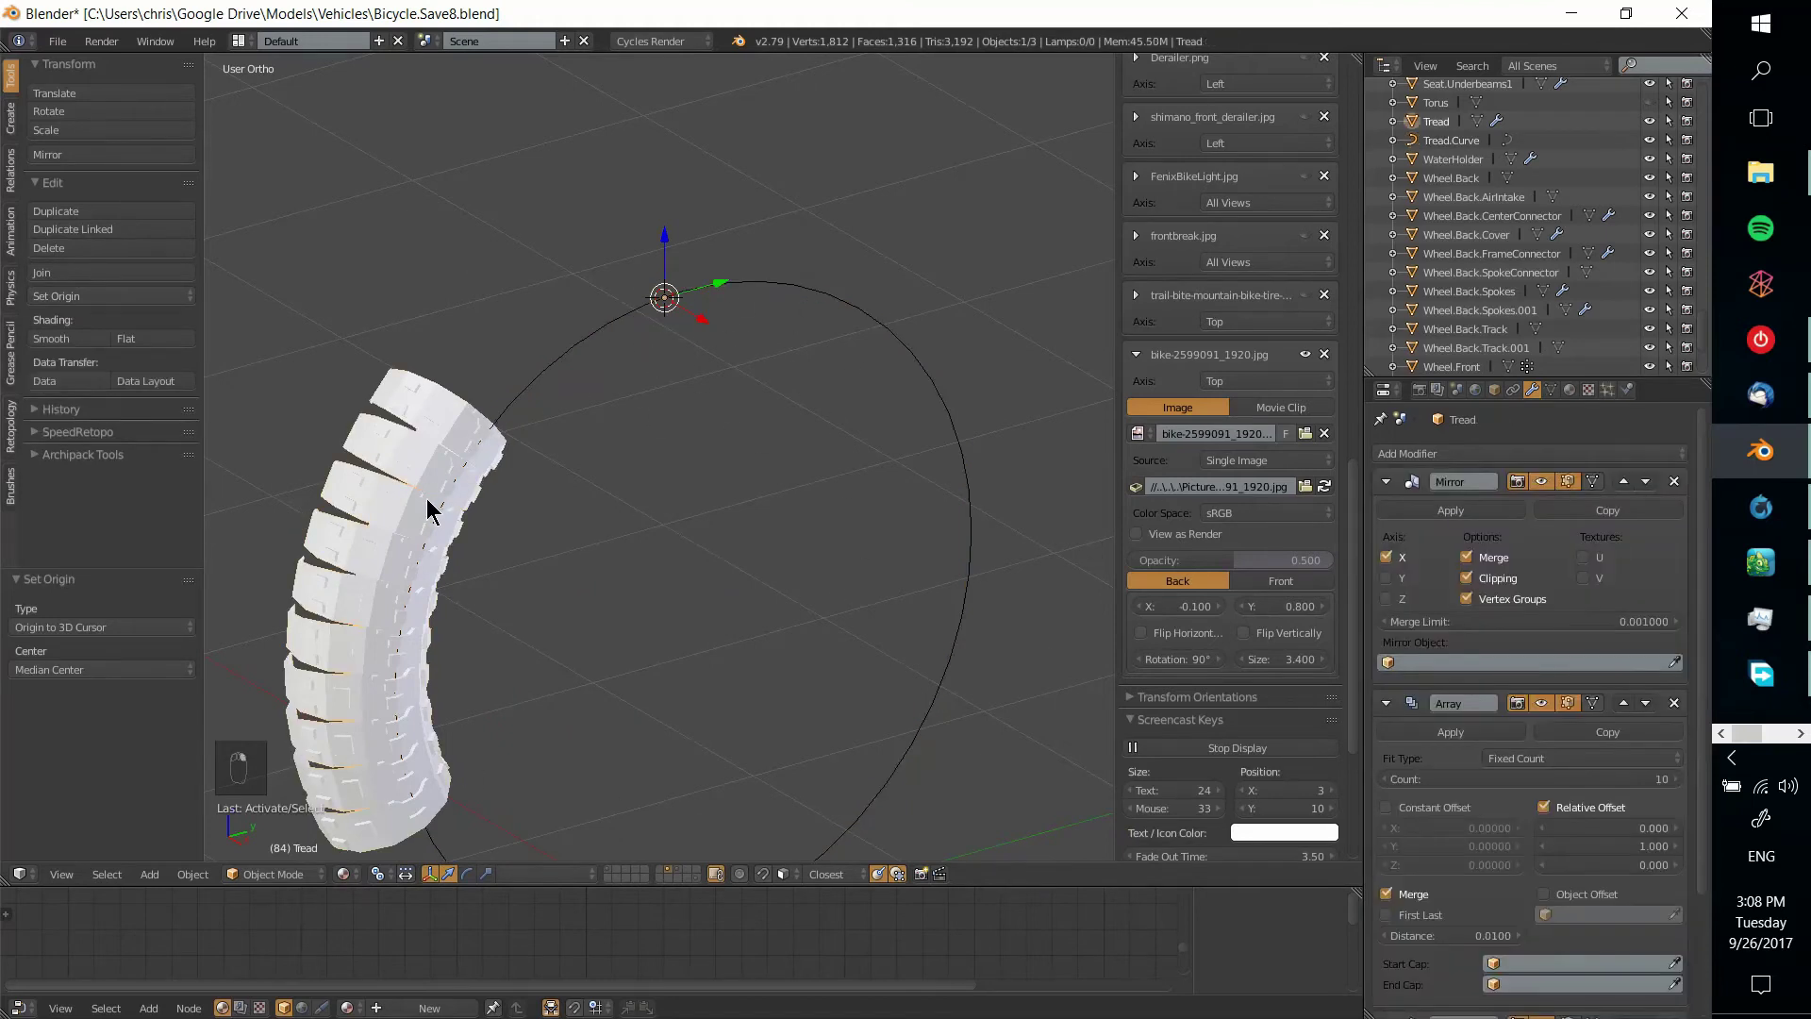
{"action": "middle_click_drag", "start_coordinate": [604, 439], "coordinate": [878, 356]}
{"action": "scroll", "coordinate": [877, 357], "scroll_direction": "up", "scroll_amount": 3}
{"action": "scroll", "coordinate": [877, 357], "scroll_direction": "down", "scroll_amount": 3}
{"action": "right_click", "coordinate": [827, 281]}
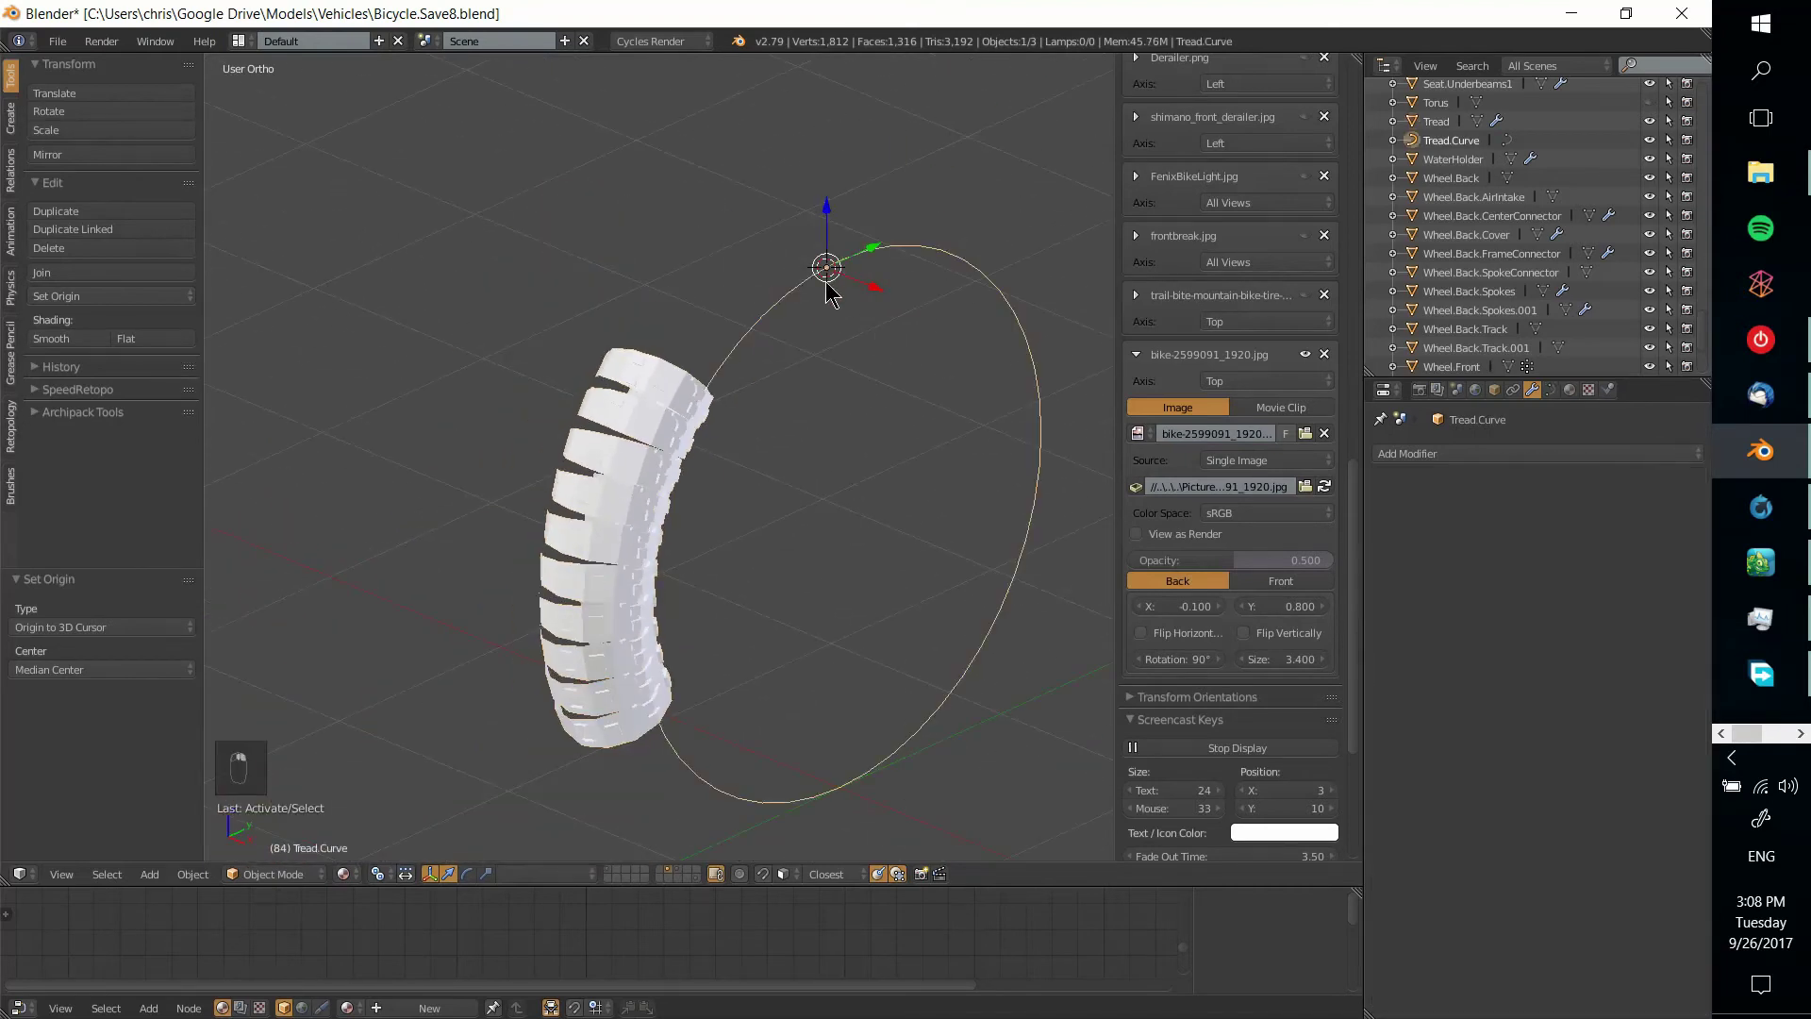
{"action": "right_click", "coordinate": [656, 439]}
{"action": "middle_click_drag", "start_coordinate": [727, 420], "coordinate": [528, 366]}
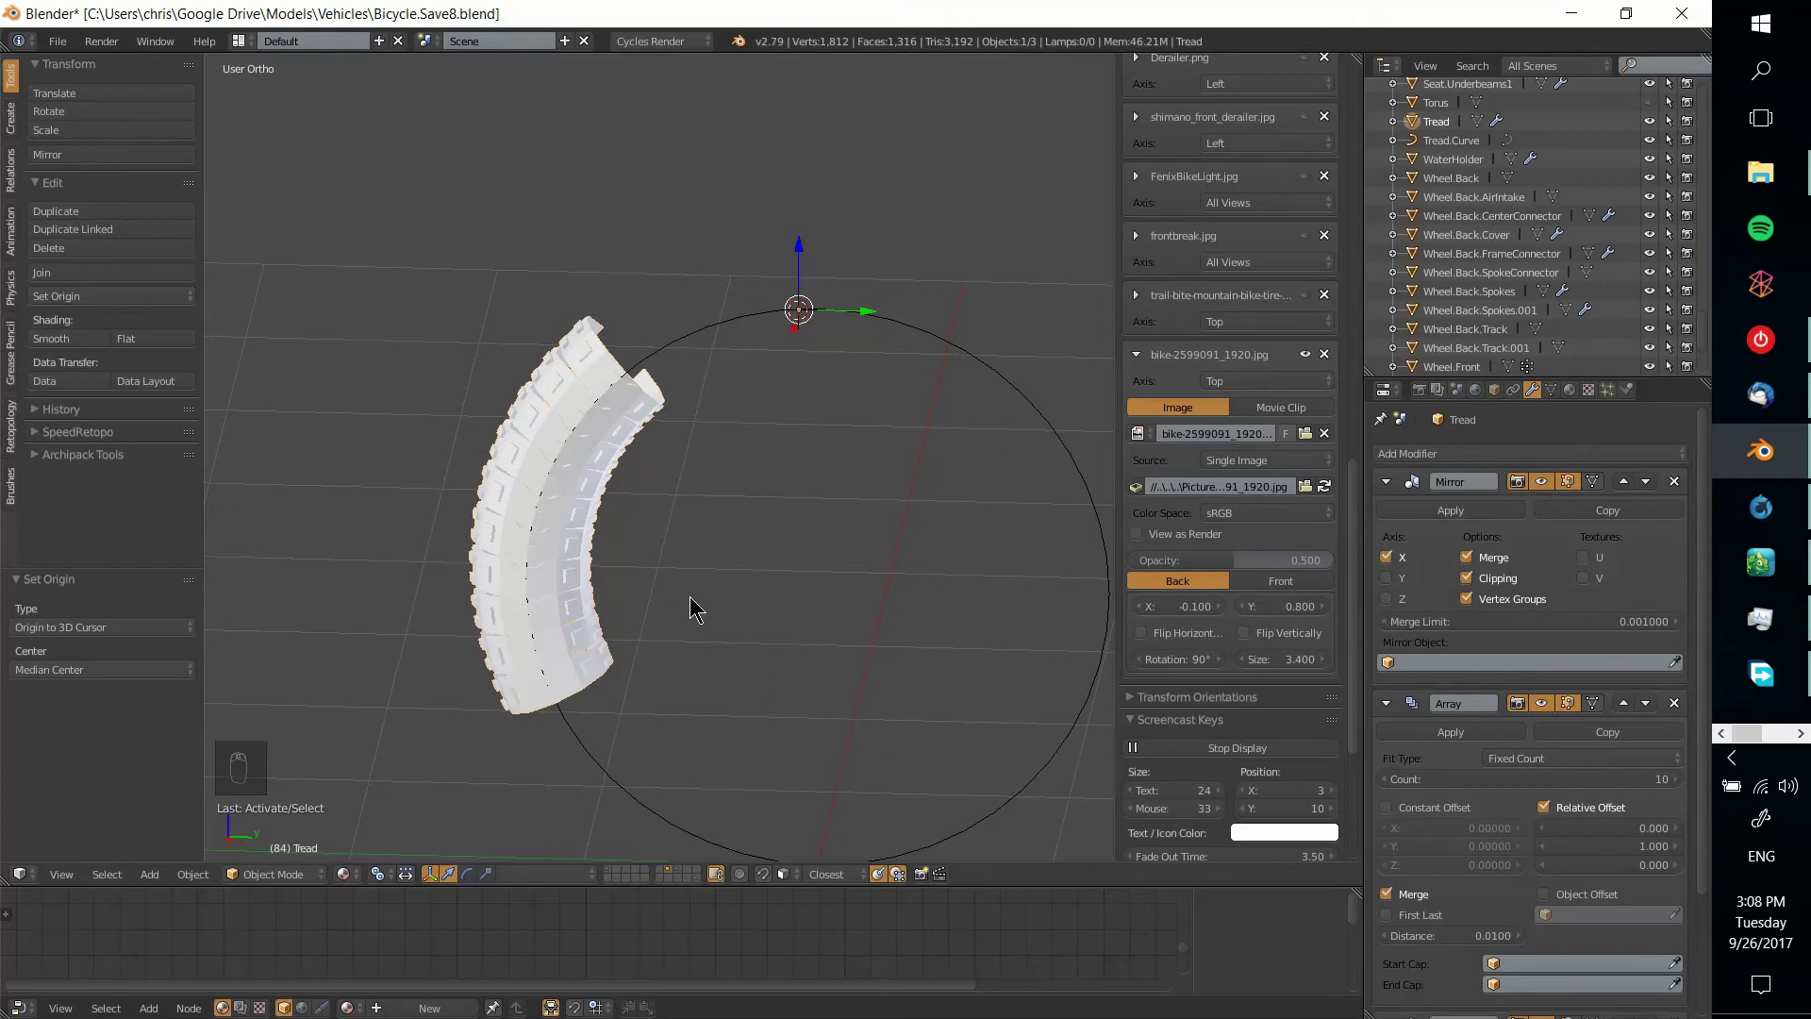
{"action": "middle_click_drag", "start_coordinate": [691, 597], "coordinate": [619, 572]}
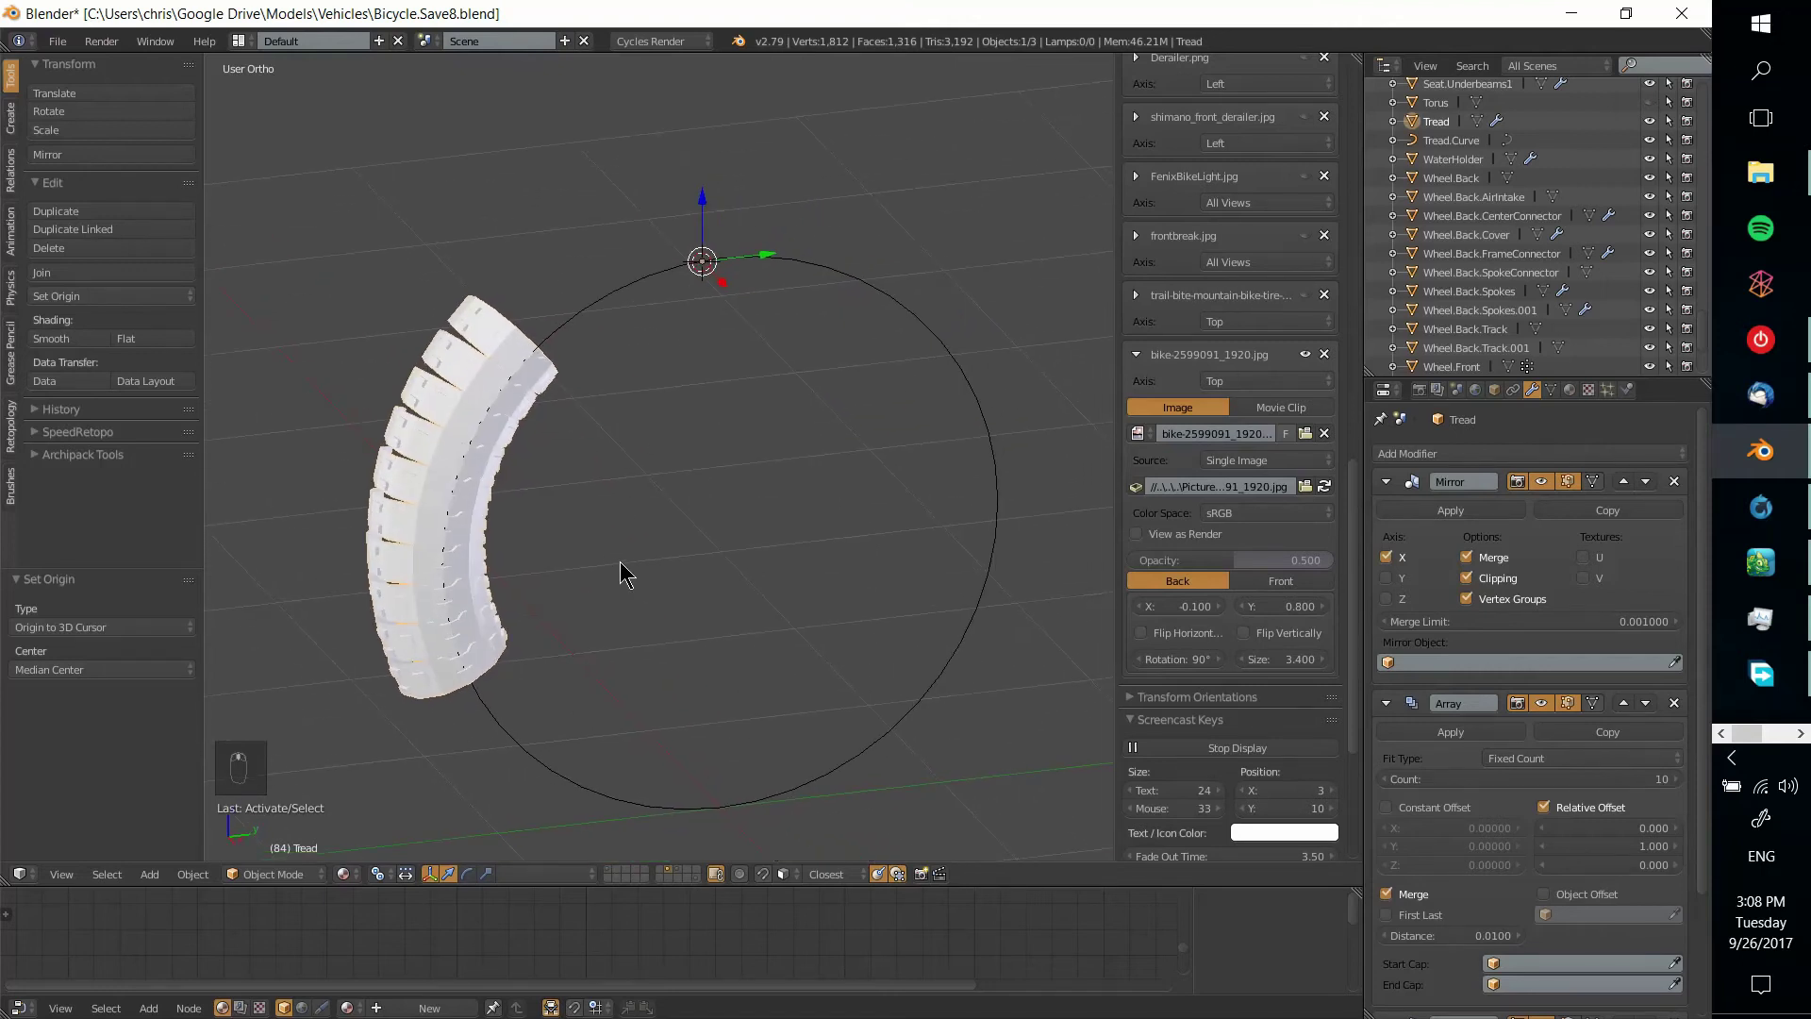
Rotate the tread 90° about the global Y axis and check its new orientation
{"action": "key", "text": "r"}
{"action": "key", "text": "y"}
{"action": "key", "text": "9"}
{"action": "key", "text": "0"}
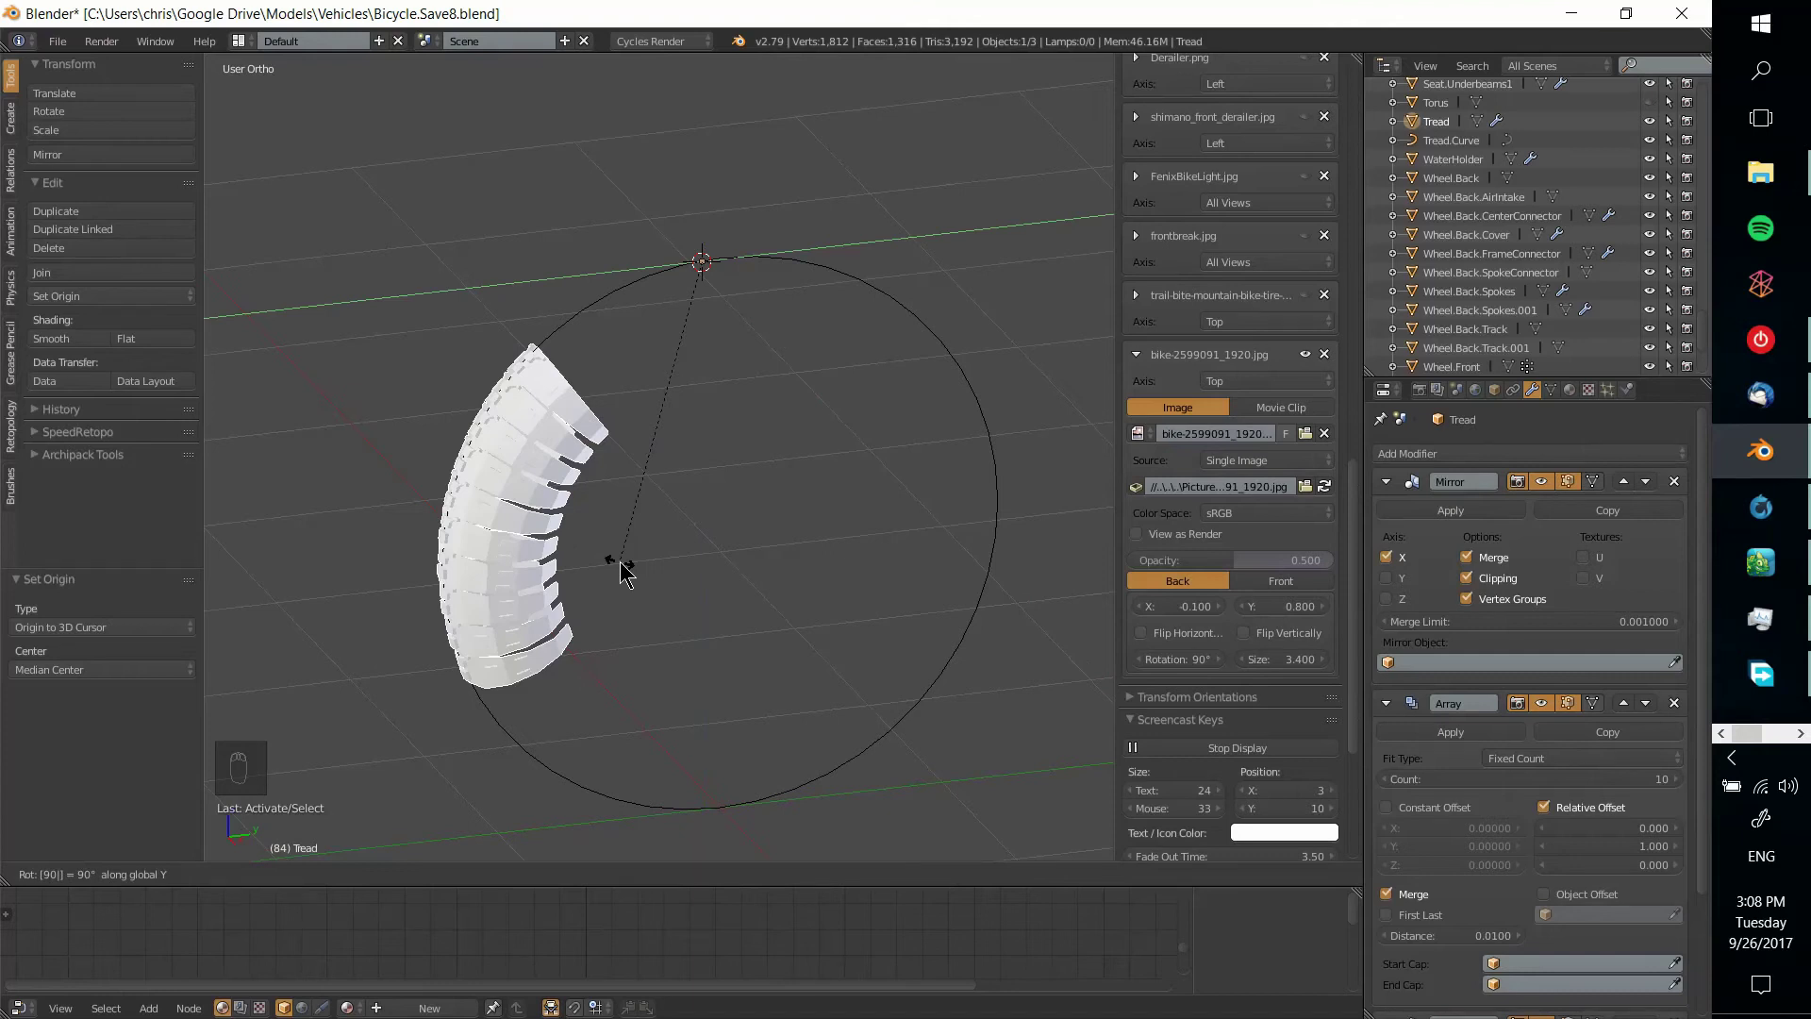
{"action": "key", "text": "Return"}
{"action": "middle_click_drag", "start_coordinate": [626, 569], "coordinate": [1015, 513]}
{"action": "scroll", "coordinate": [781, 584], "scroll_direction": "up", "scroll_amount": 4}
{"action": "scroll", "coordinate": [817, 497], "scroll_direction": "down", "scroll_amount": 4}
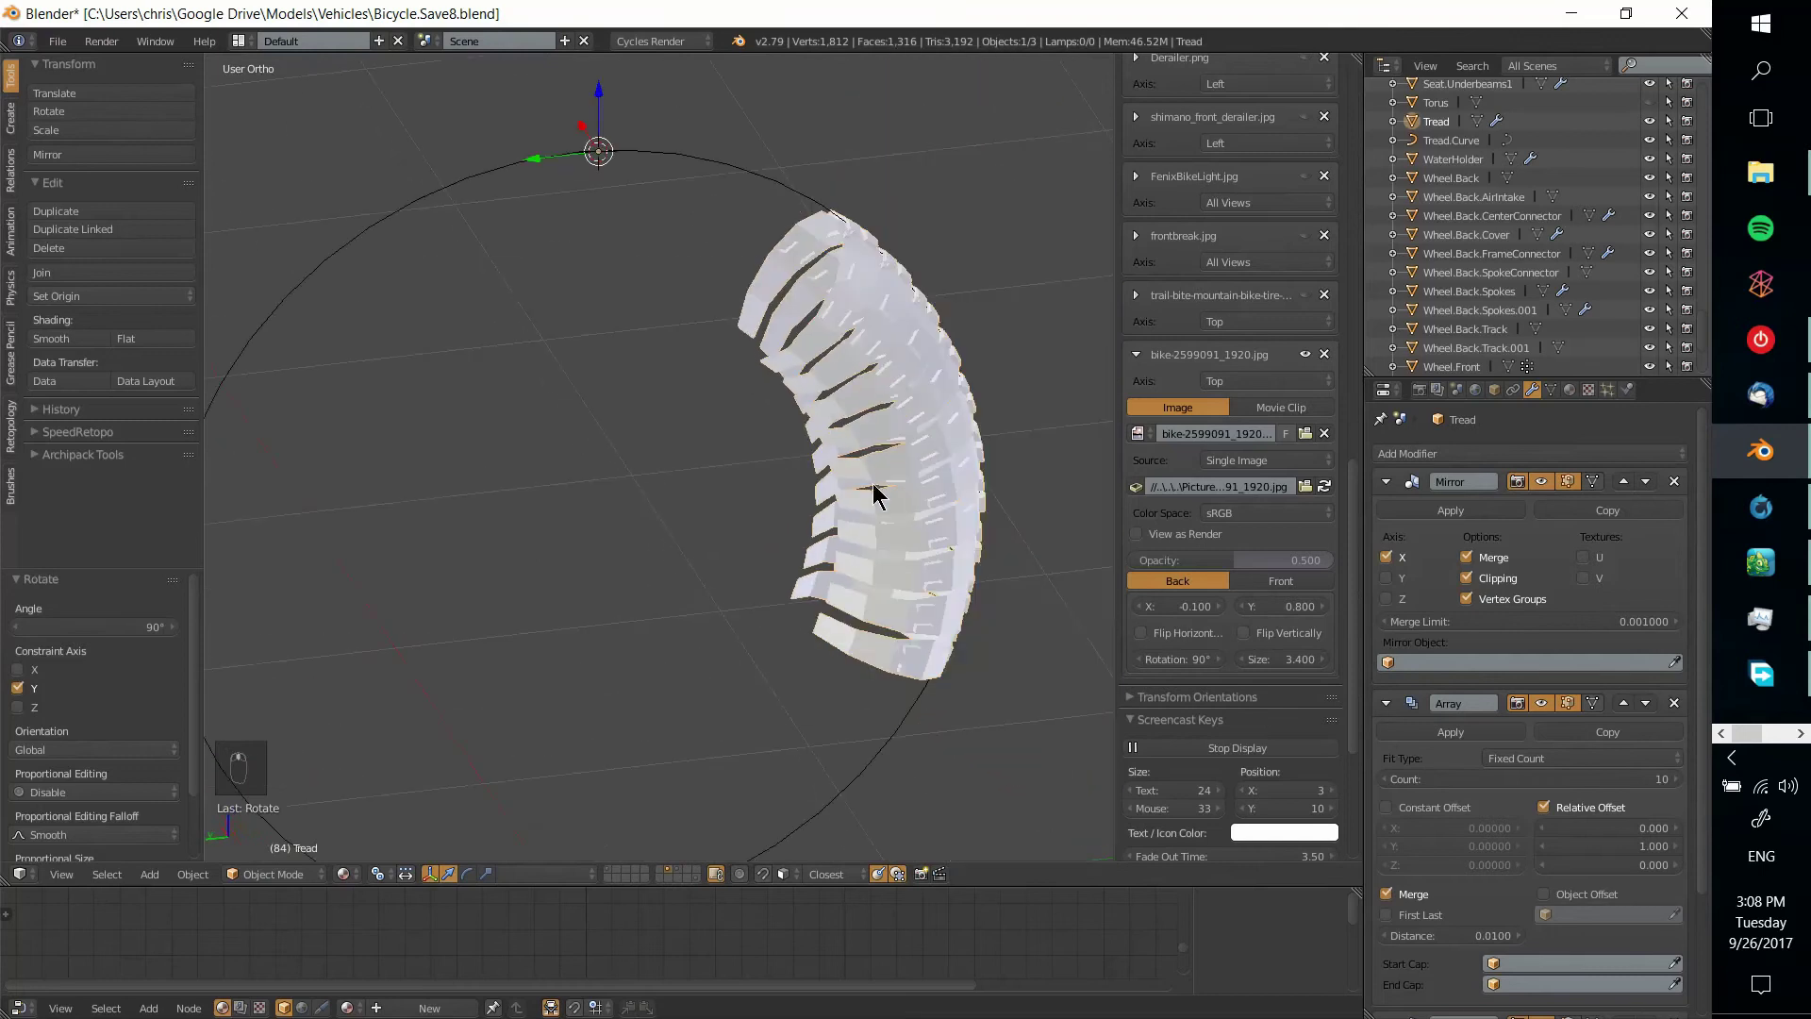
{"action": "middle_click_drag", "start_coordinate": [817, 497], "coordinate": [897, 469]}
Compare the transform values of the tread and the guide circle and review their alignment
{"action": "left_click", "coordinate": [1498, 389]}
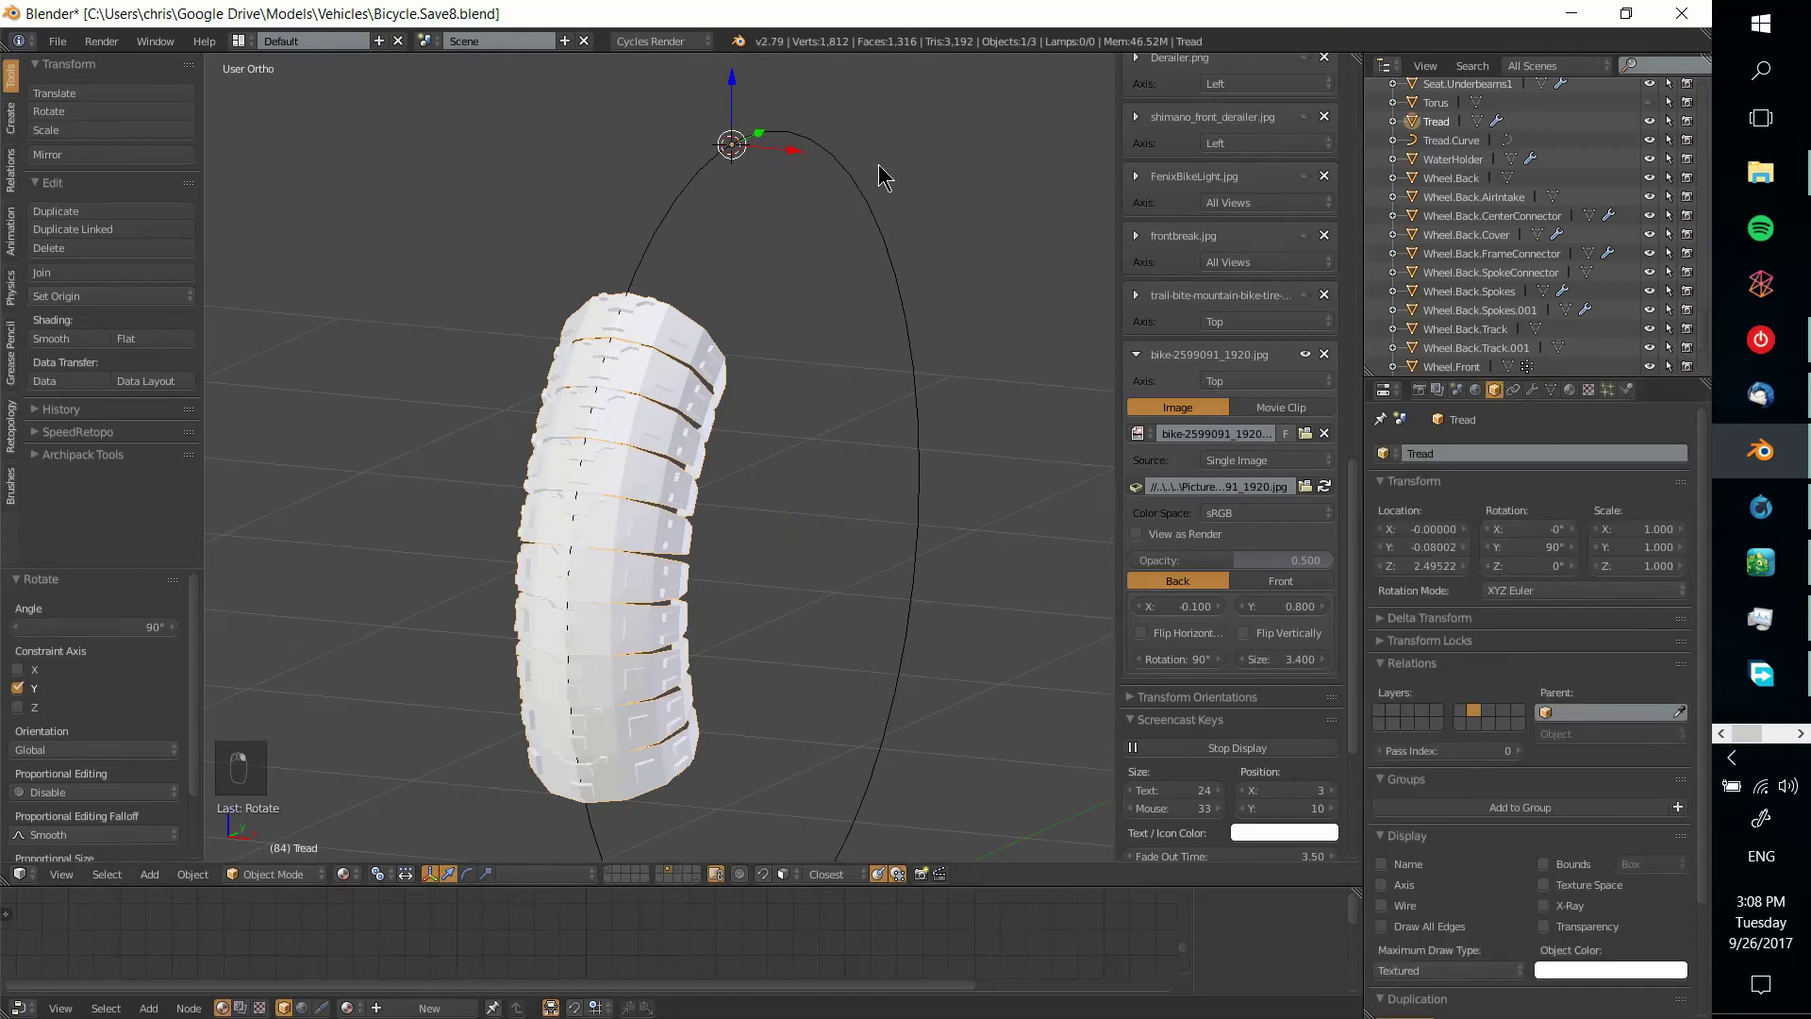
{"action": "right_click", "coordinate": [877, 226]}
{"action": "middle_click_drag", "start_coordinate": [981, 420], "coordinate": [671, 249]}
{"action": "right_click", "coordinate": [500, 399]}
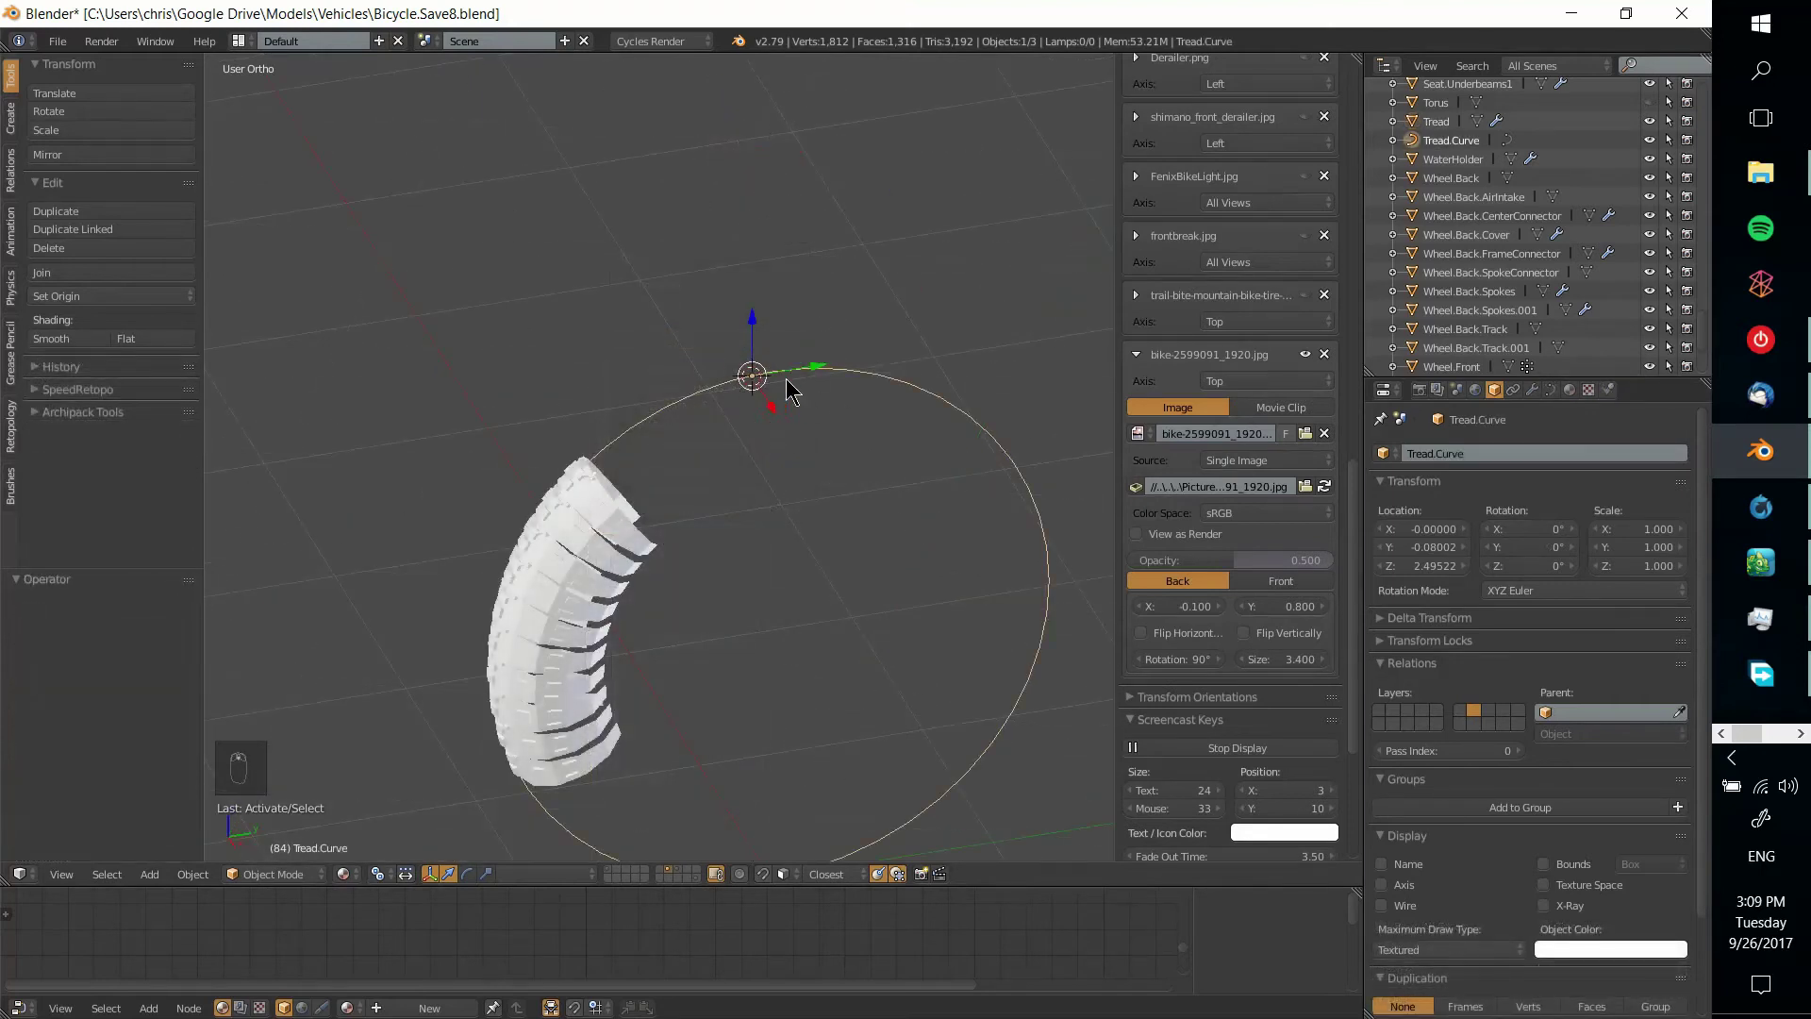
{"action": "middle_click_drag", "start_coordinate": [799, 392], "coordinate": [791, 210]}
{"action": "scroll", "coordinate": [755, 393], "scroll_direction": "up", "scroll_amount": 4}
{"action": "scroll", "coordinate": [789, 198], "scroll_direction": "down", "scroll_amount": 6}
{"action": "middle_click_drag", "start_coordinate": [579, 439], "coordinate": [594, 429]}
{"action": "middle_click_drag", "start_coordinate": [694, 404], "coordinate": [735, 353], "text": "shift"}
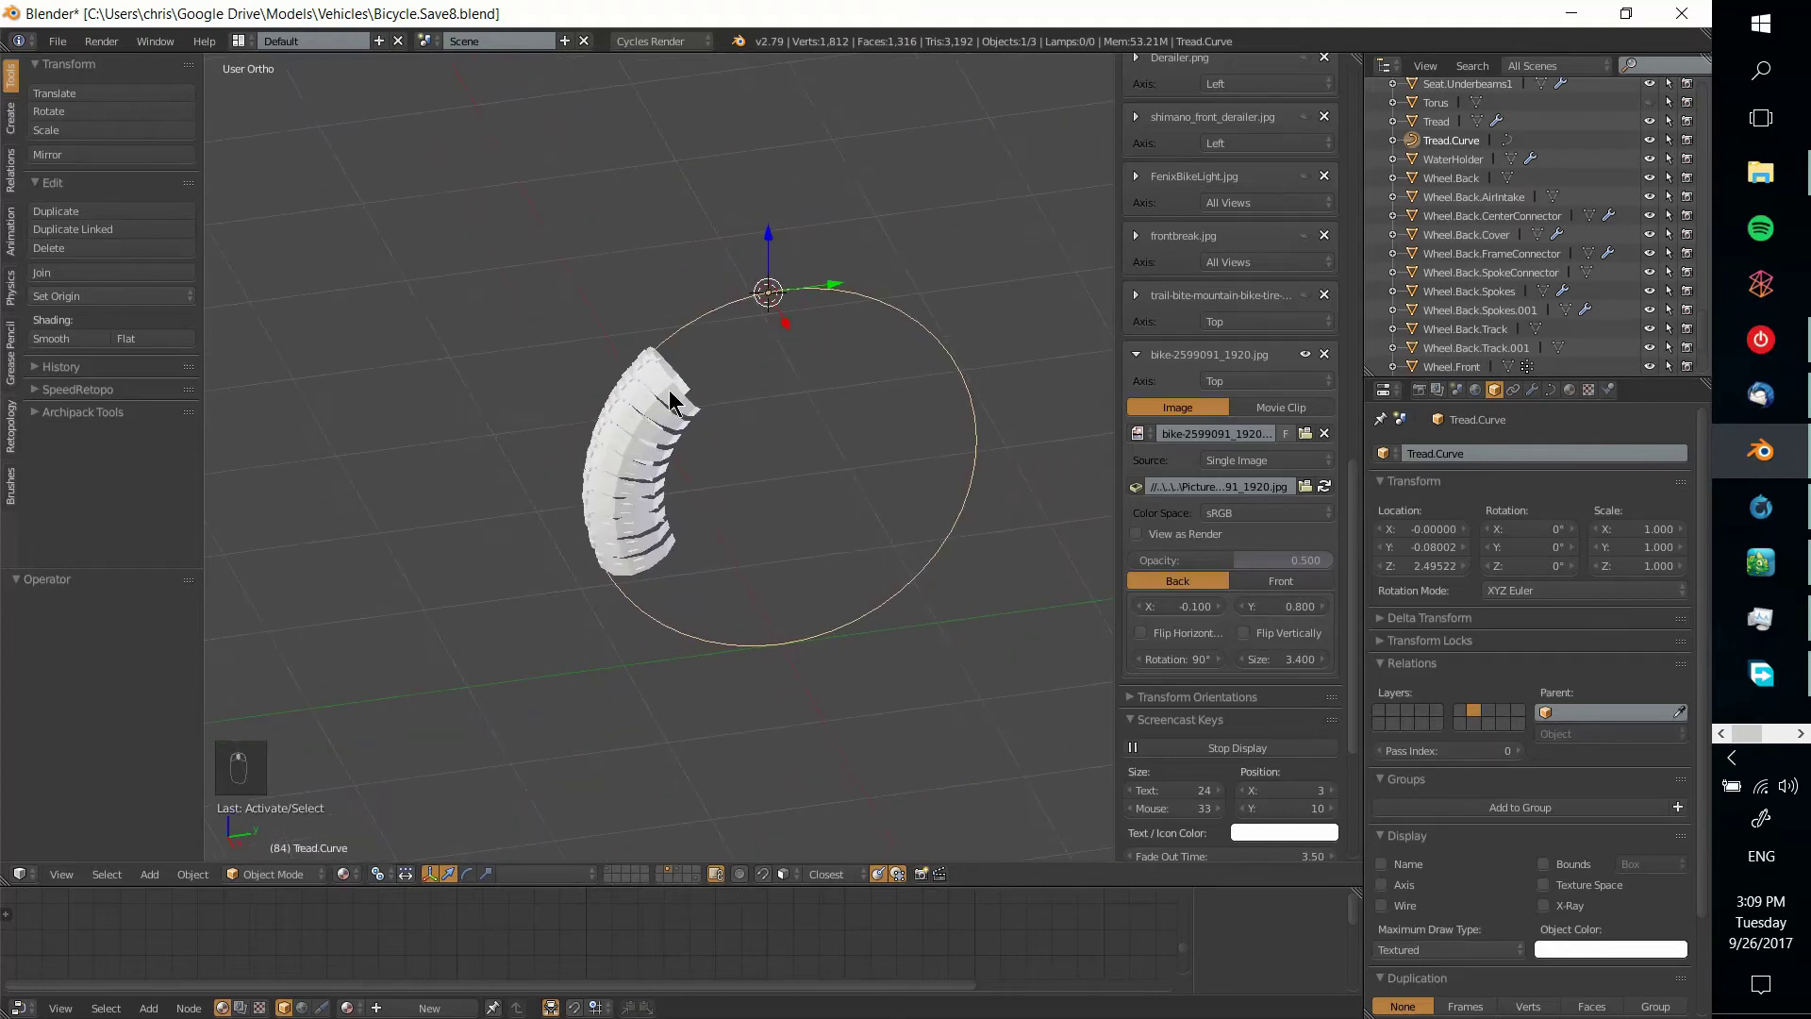
Select the Tread object and raise its Array modifier count to 48 so the copies go around the whole circle
{"action": "right_click", "coordinate": [670, 404]}
{"action": "left_click", "coordinate": [1532, 389]}
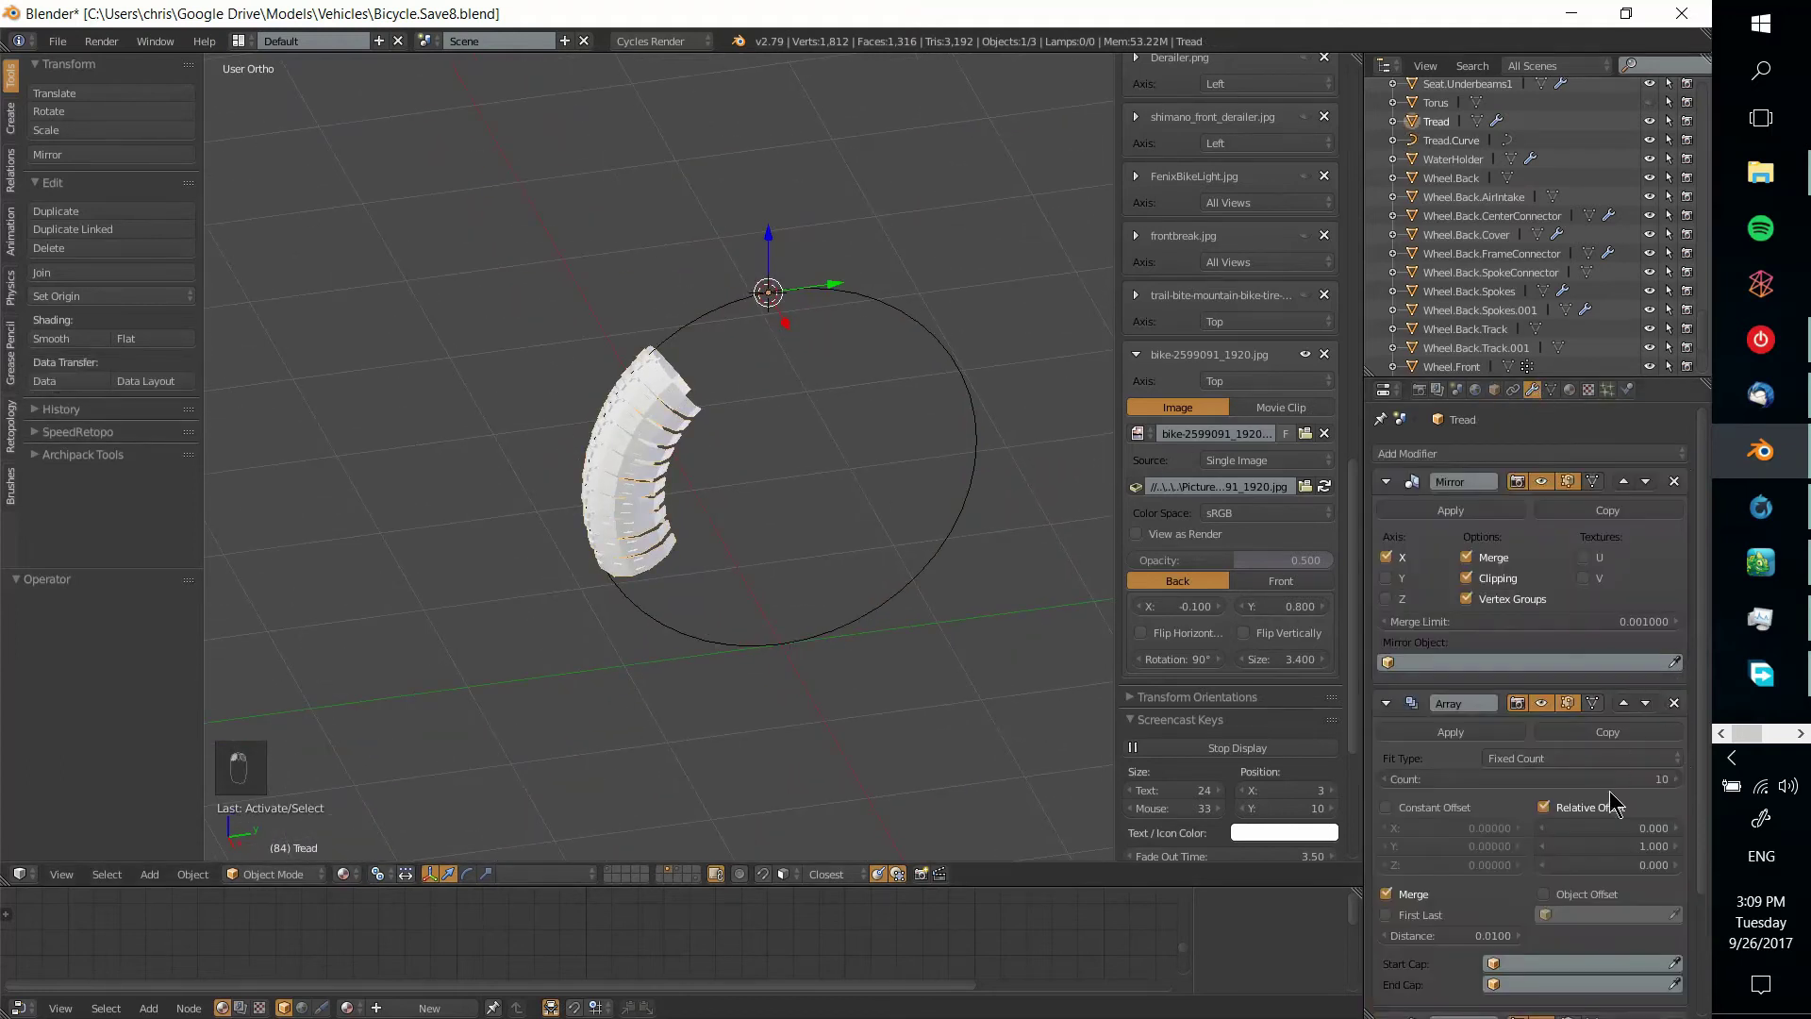
{"action": "left_click", "coordinate": [1675, 780]}
{"action": "left_click", "coordinate": [1675, 780]}
{"action": "left_click", "coordinate": [1675, 780]}
{"action": "left_click", "coordinate": [1675, 780]}
{"action": "left_click", "coordinate": [1675, 780]}
{"action": "left_click", "coordinate": [1675, 780]}
{"action": "left_click", "coordinate": [1675, 780]}
{"action": "left_click", "coordinate": [1675, 780]}
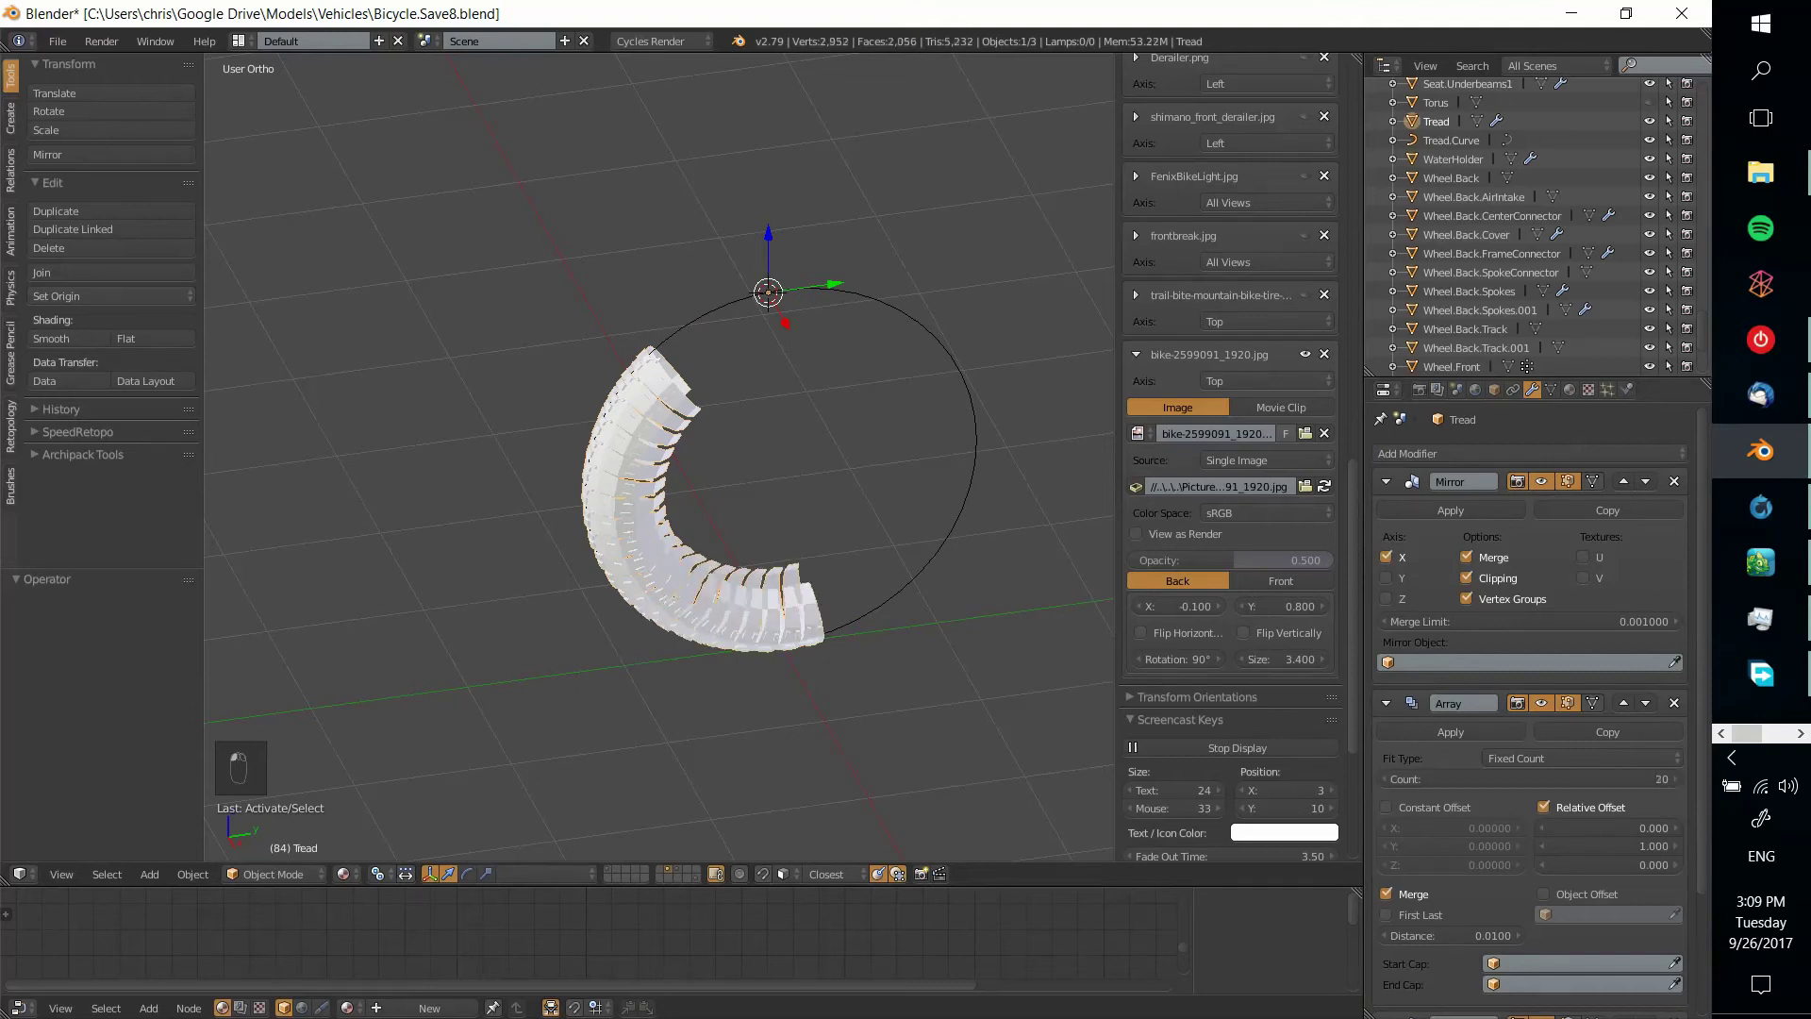
{"action": "left_click", "coordinate": [1676, 779]}
{"action": "left_click", "coordinate": [1676, 780]}
{"action": "left_click", "coordinate": [1676, 779]}
{"action": "left_click", "coordinate": [1677, 779]}
{"action": "left_click", "coordinate": [1676, 779]}
{"action": "left_click", "coordinate": [1677, 779]}
{"action": "left_click", "coordinate": [1676, 779]}
{"action": "left_click", "coordinate": [1677, 780]}
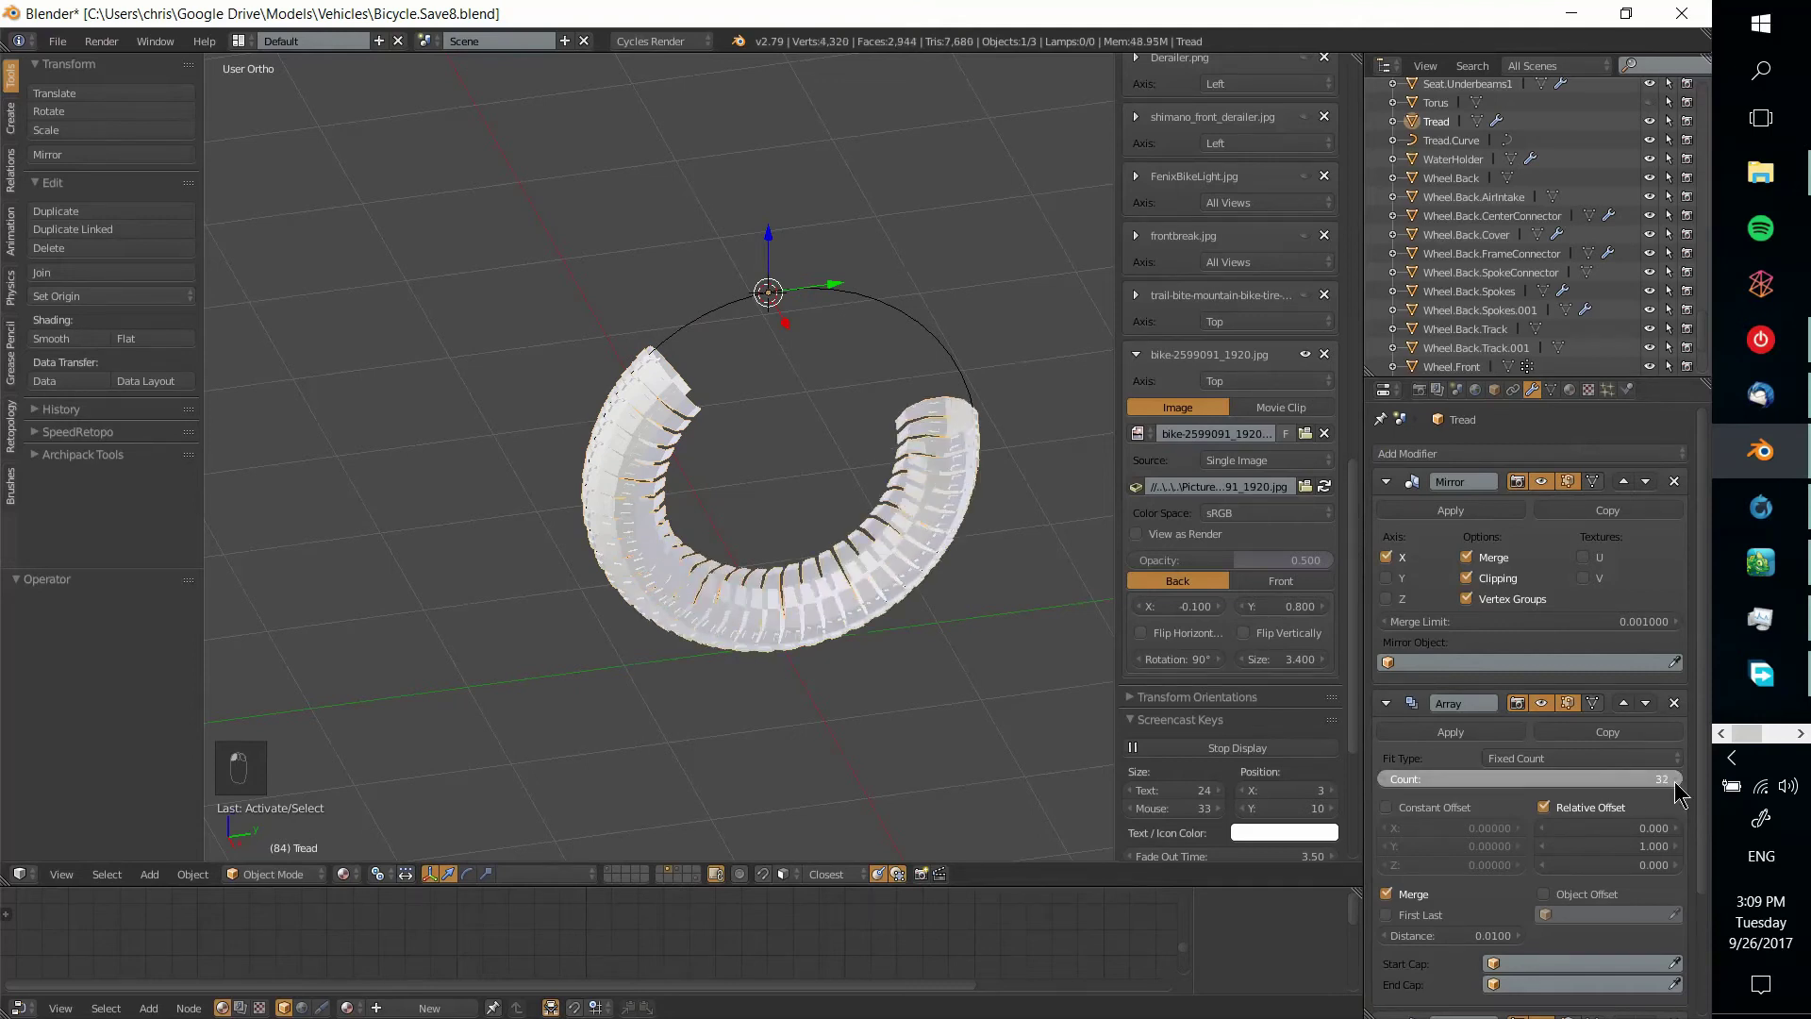
{"action": "left_click", "coordinate": [1677, 779]}
{"action": "left_click", "coordinate": [1676, 779]}
{"action": "left_click", "coordinate": [1676, 779]}
{"action": "left_click", "coordinate": [1677, 779]}
{"action": "left_click", "coordinate": [1676, 779]}
{"action": "left_click", "coordinate": [1676, 779]}
{"action": "left_click", "coordinate": [1676, 779]}
{"action": "left_click", "coordinate": [1677, 779]}
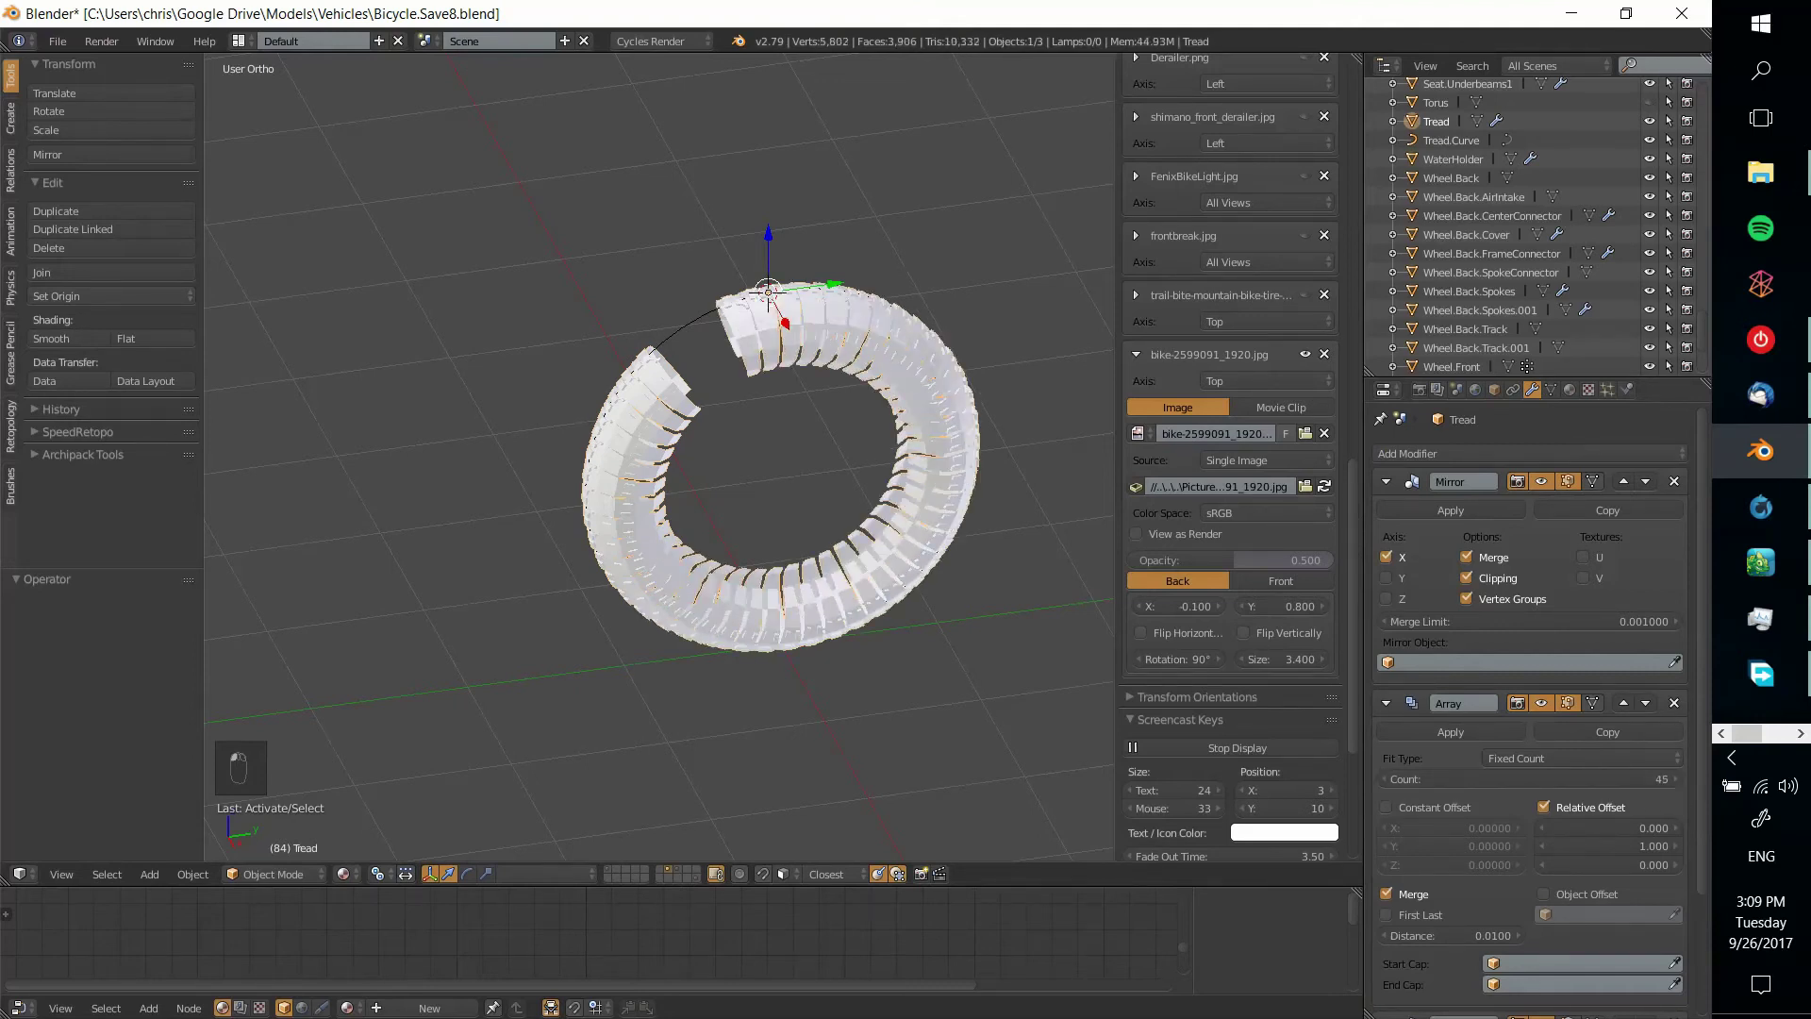
{"action": "left_click", "coordinate": [1675, 782]}
{"action": "left_click", "coordinate": [1675, 782]}
{"action": "left_click", "coordinate": [1675, 782]}
Examine the gaps between neighbouring tread segments around the inner and outer sides of the tire
{"action": "middle_click_drag", "start_coordinate": [783, 638], "coordinate": [734, 553]}
{"action": "scroll", "coordinate": [760, 477], "scroll_direction": "up", "scroll_amount": 4}
{"action": "scroll", "coordinate": [640, 469], "scroll_direction": "down", "scroll_amount": 2}
{"action": "middle_click_drag", "start_coordinate": [640, 469], "coordinate": [654, 405]}
{"action": "scroll", "coordinate": [655, 396], "scroll_direction": "up", "scroll_amount": 4}
{"action": "scroll", "coordinate": [708, 328], "scroll_direction": "up", "scroll_amount": 1}
{"action": "scroll", "coordinate": [698, 335], "scroll_direction": "down", "scroll_amount": 5}
{"action": "middle_click_drag", "start_coordinate": [625, 330], "coordinate": [728, 525]}
{"action": "scroll", "coordinate": [769, 403], "scroll_direction": "up", "scroll_amount": 5}
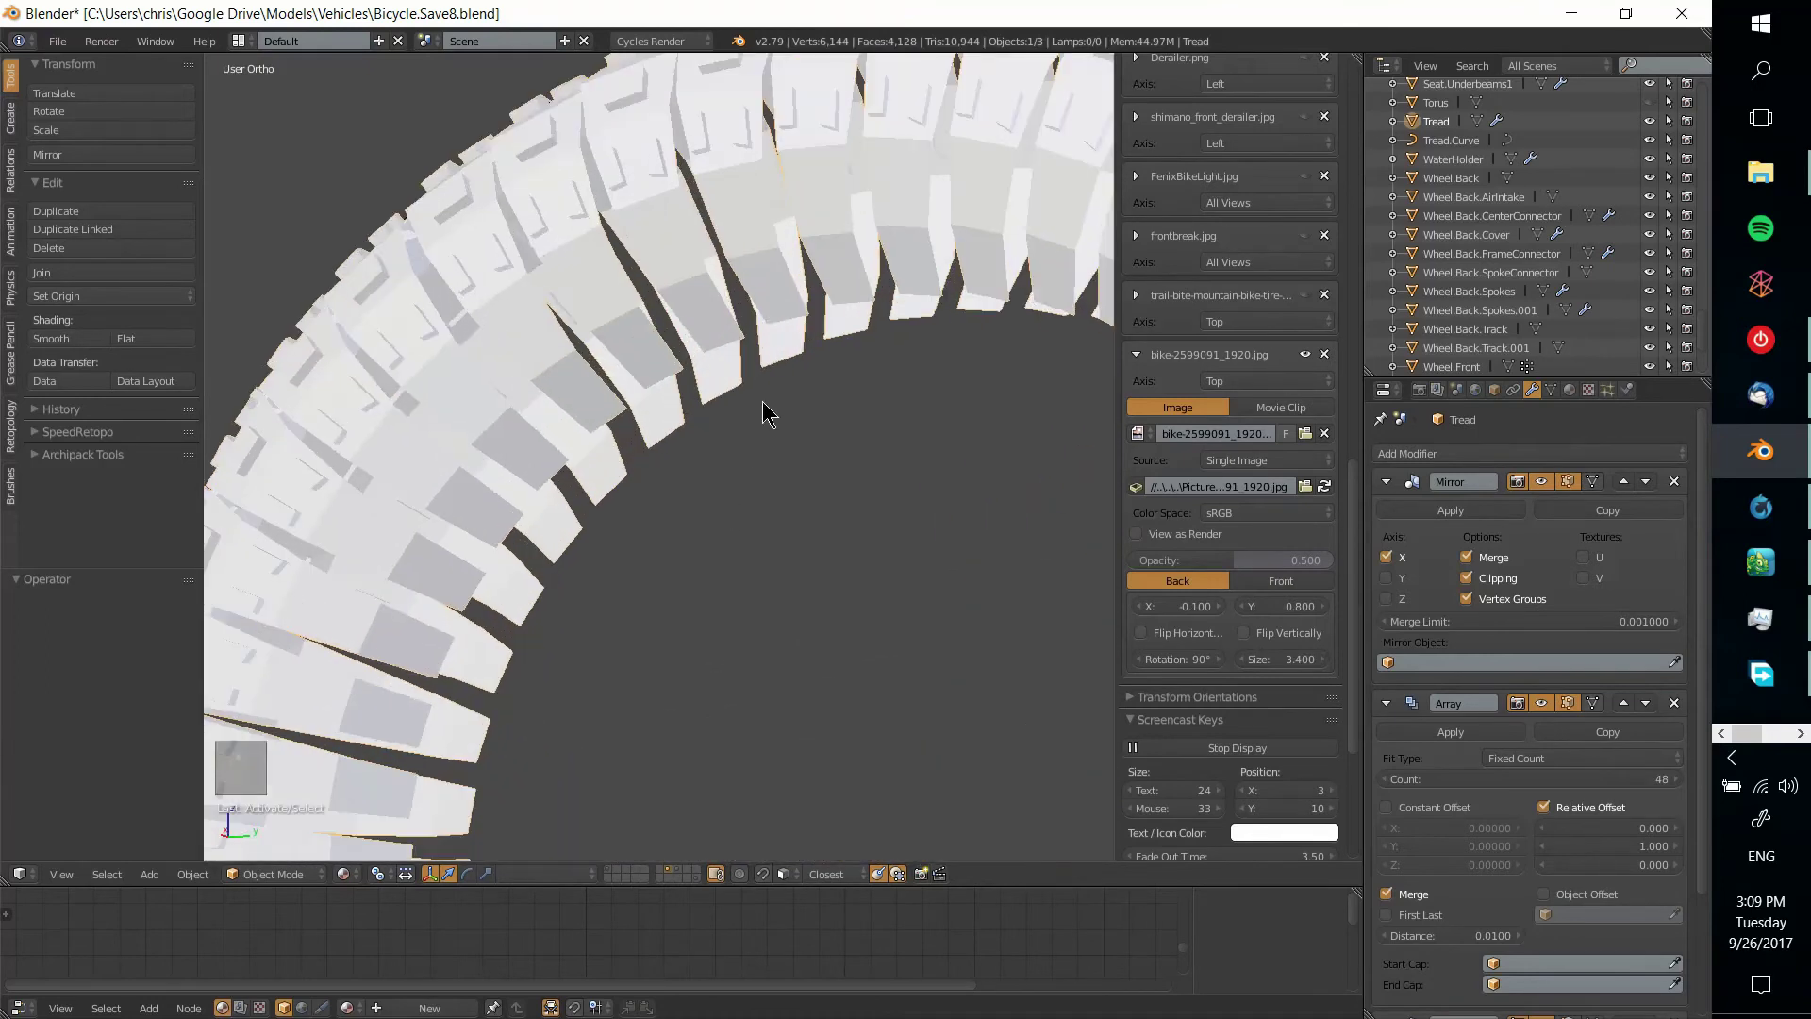
{"action": "middle_click_drag", "start_coordinate": [769, 403], "coordinate": [709, 332]}
{"action": "middle_click_drag", "start_coordinate": [589, 304], "coordinate": [667, 337]}
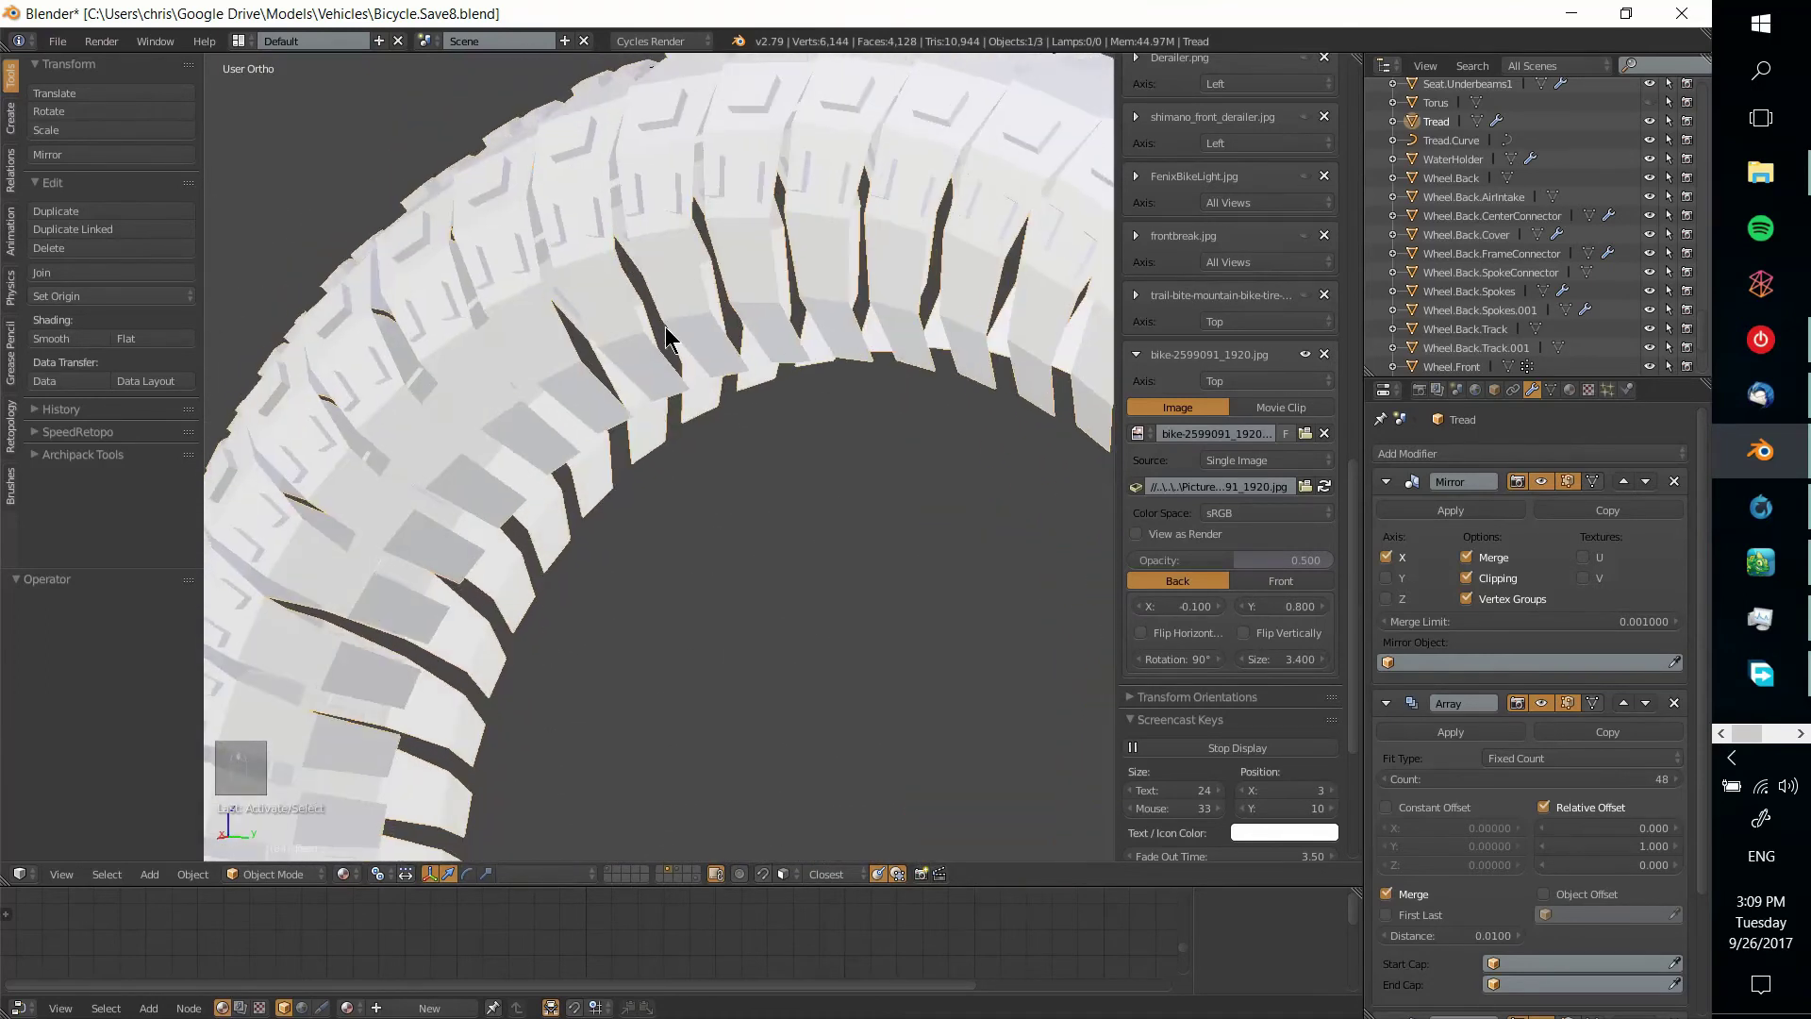
{"action": "middle_click_drag", "start_coordinate": [838, 302], "coordinate": [556, 451]}
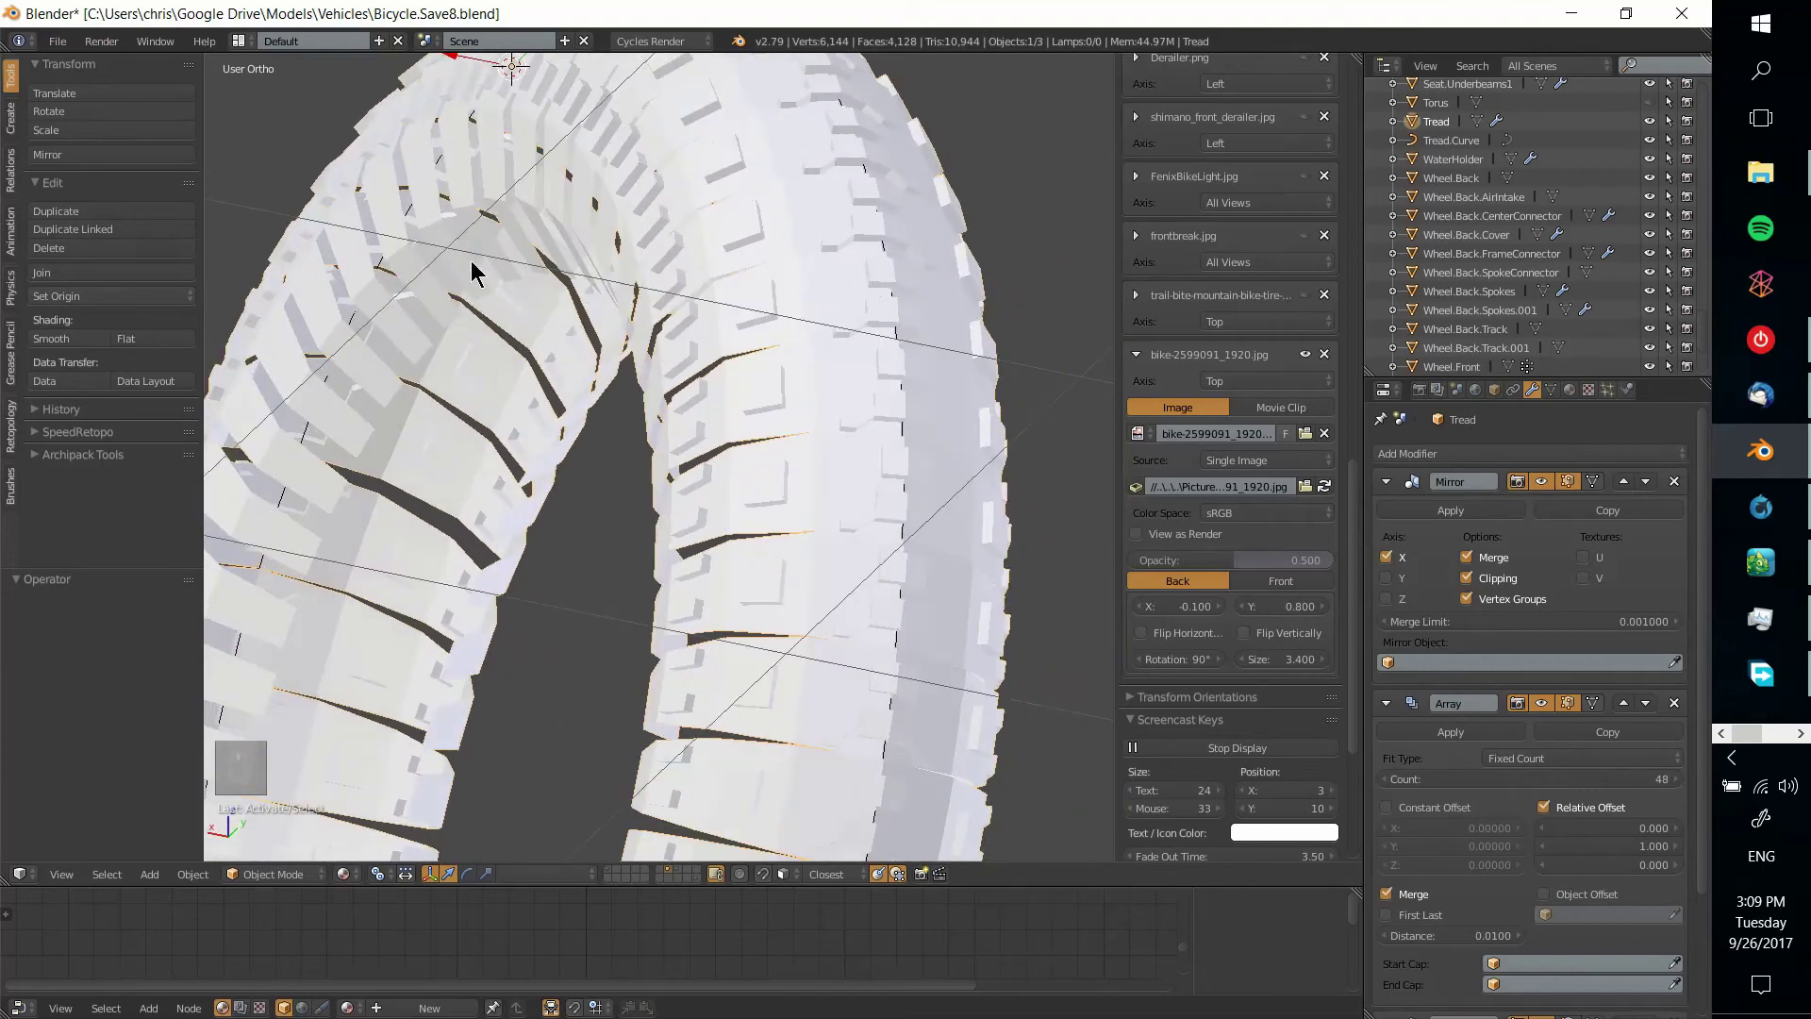
{"action": "middle_click_drag", "start_coordinate": [526, 316], "coordinate": [524, 436]}
{"action": "middle_click_drag", "start_coordinate": [578, 538], "coordinate": [781, 546]}
{"action": "scroll", "coordinate": [837, 538], "scroll_direction": "up", "scroll_amount": 5}
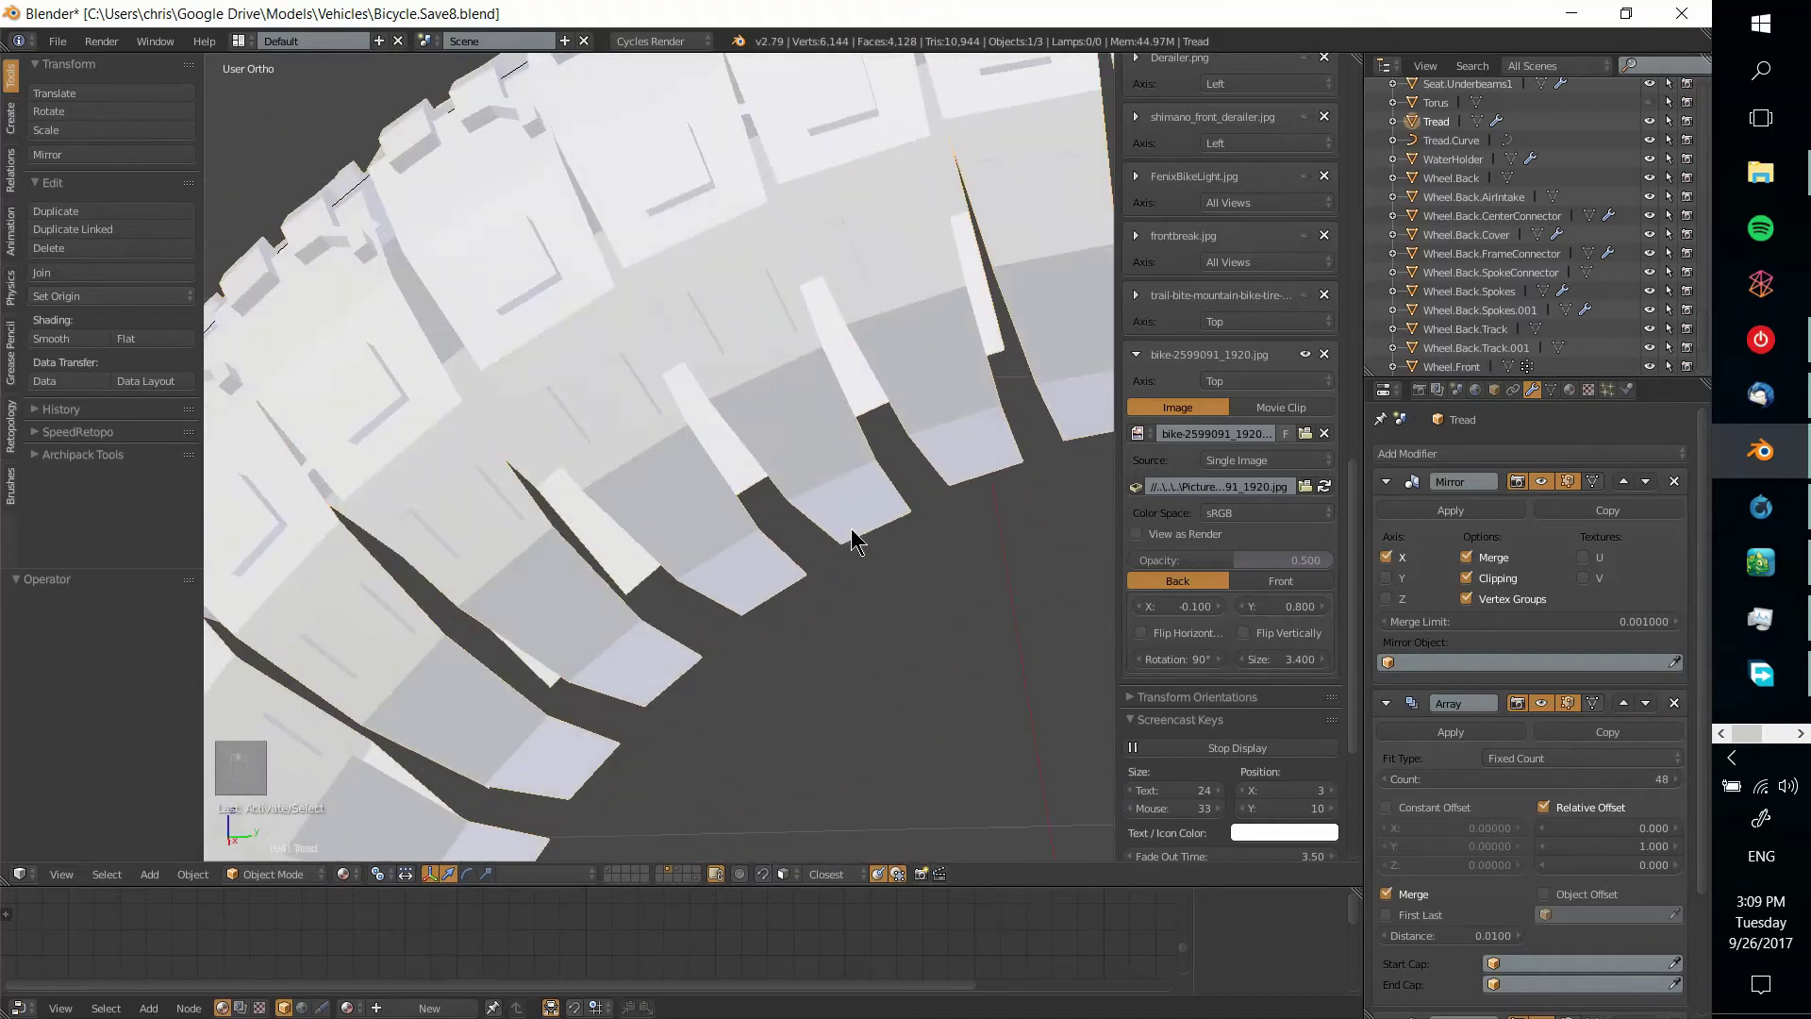
{"action": "scroll", "coordinate": [735, 590], "scroll_direction": "down", "scroll_amount": 6}
Enter Edit Mode on the tread, turn on the Array modifier's cage display, and clear the selection
{"action": "key", "text": "Tab"}
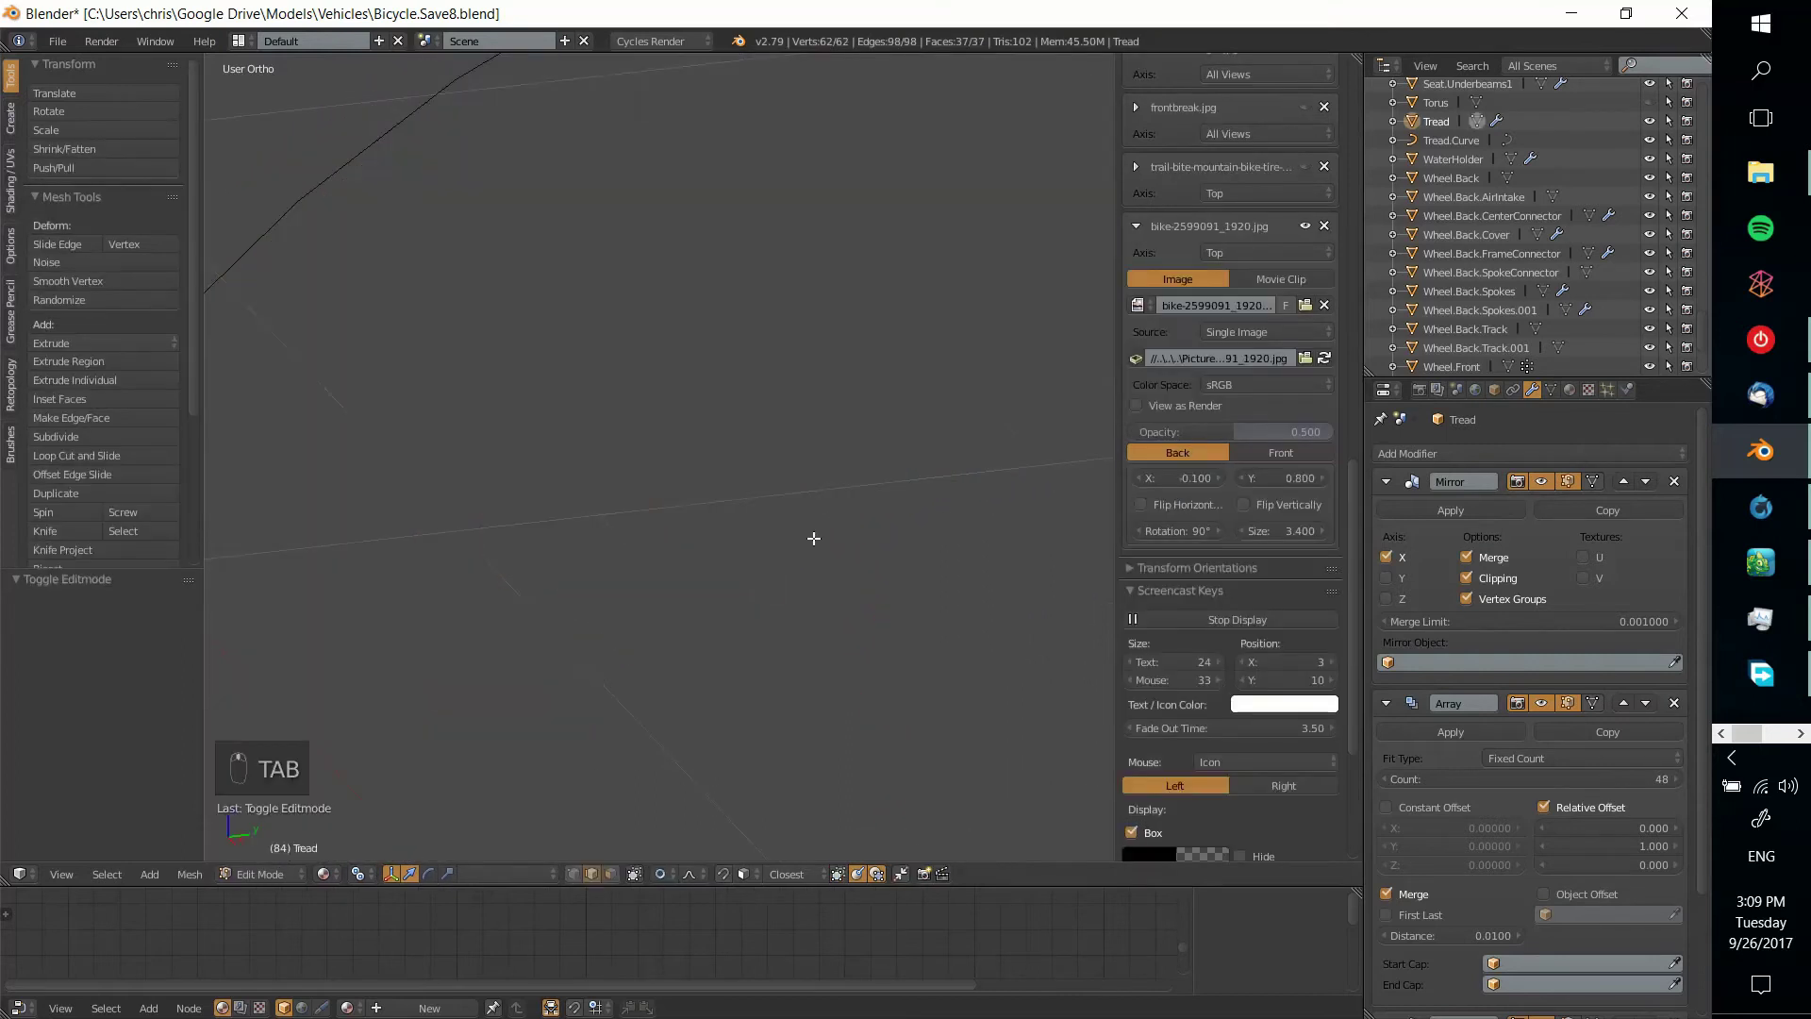
{"action": "scroll", "coordinate": [755, 576], "scroll_direction": "up", "scroll_amount": 5}
{"action": "left_click", "coordinate": [1594, 703]}
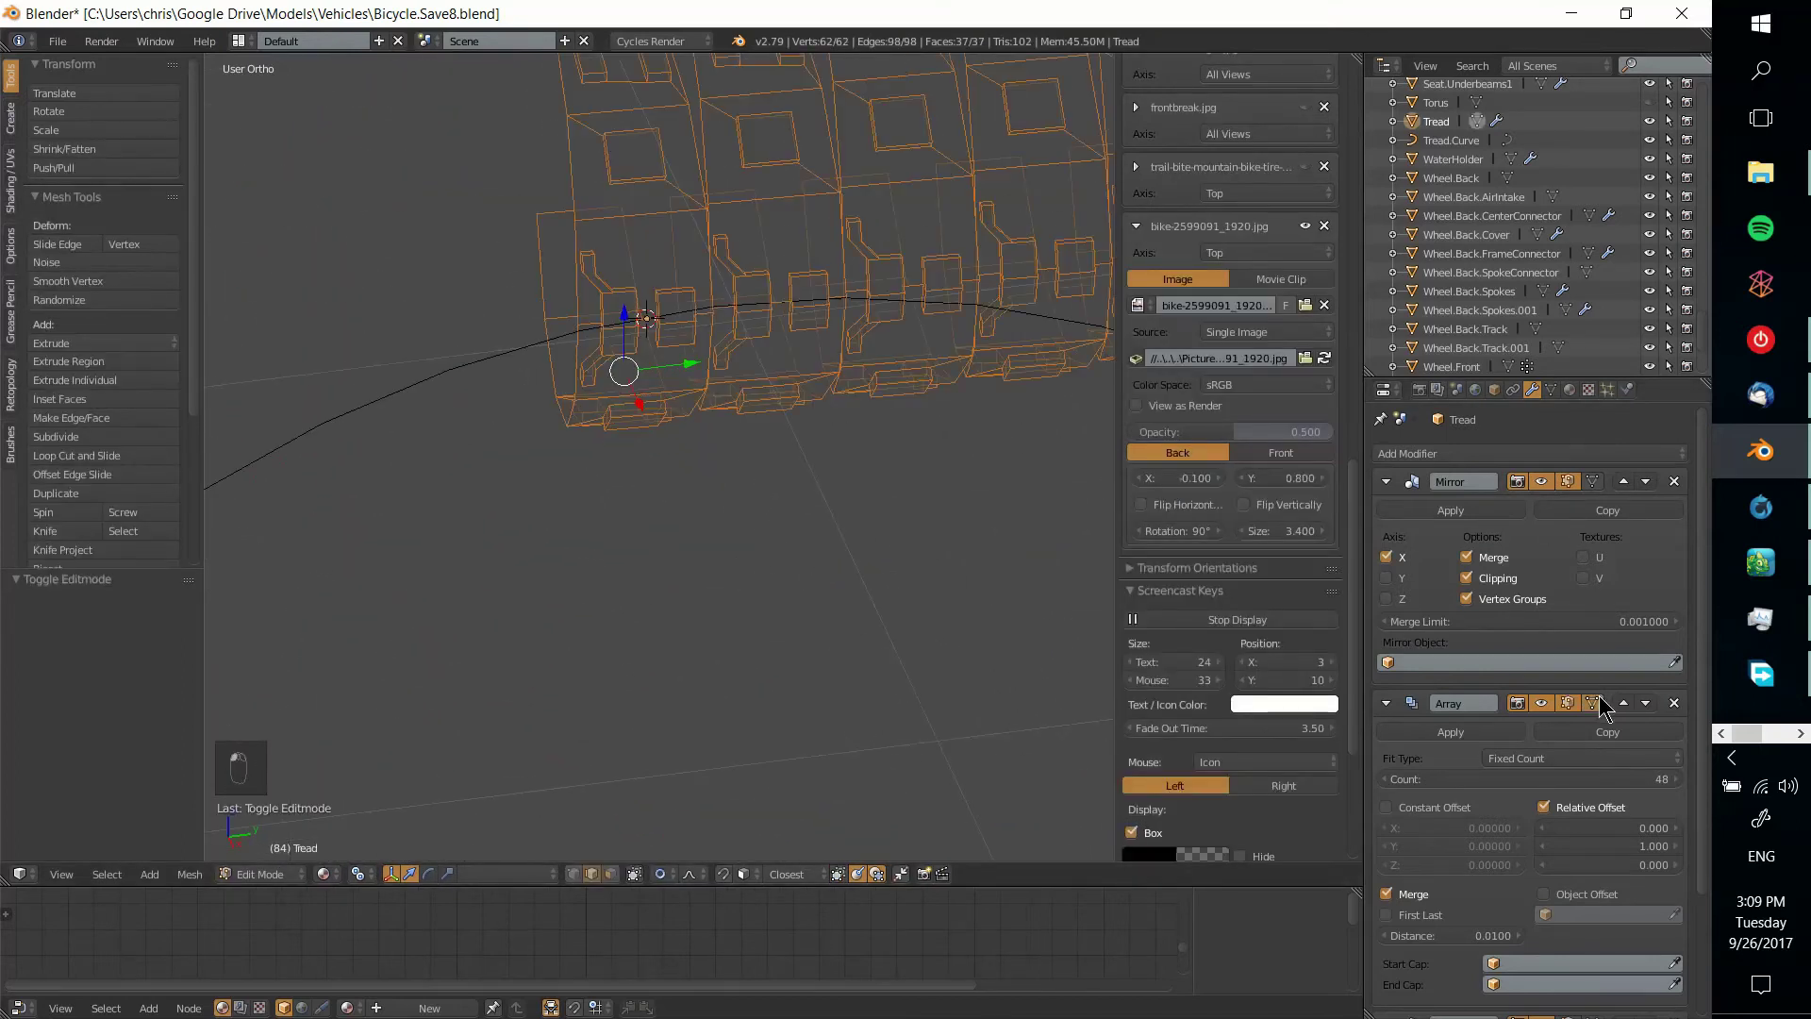
{"action": "middle_click_drag", "start_coordinate": [807, 522], "coordinate": [654, 533]}
{"action": "key", "text": "a"}
{"action": "scroll", "coordinate": [657, 522], "scroll_direction": "up", "scroll_amount": 6}
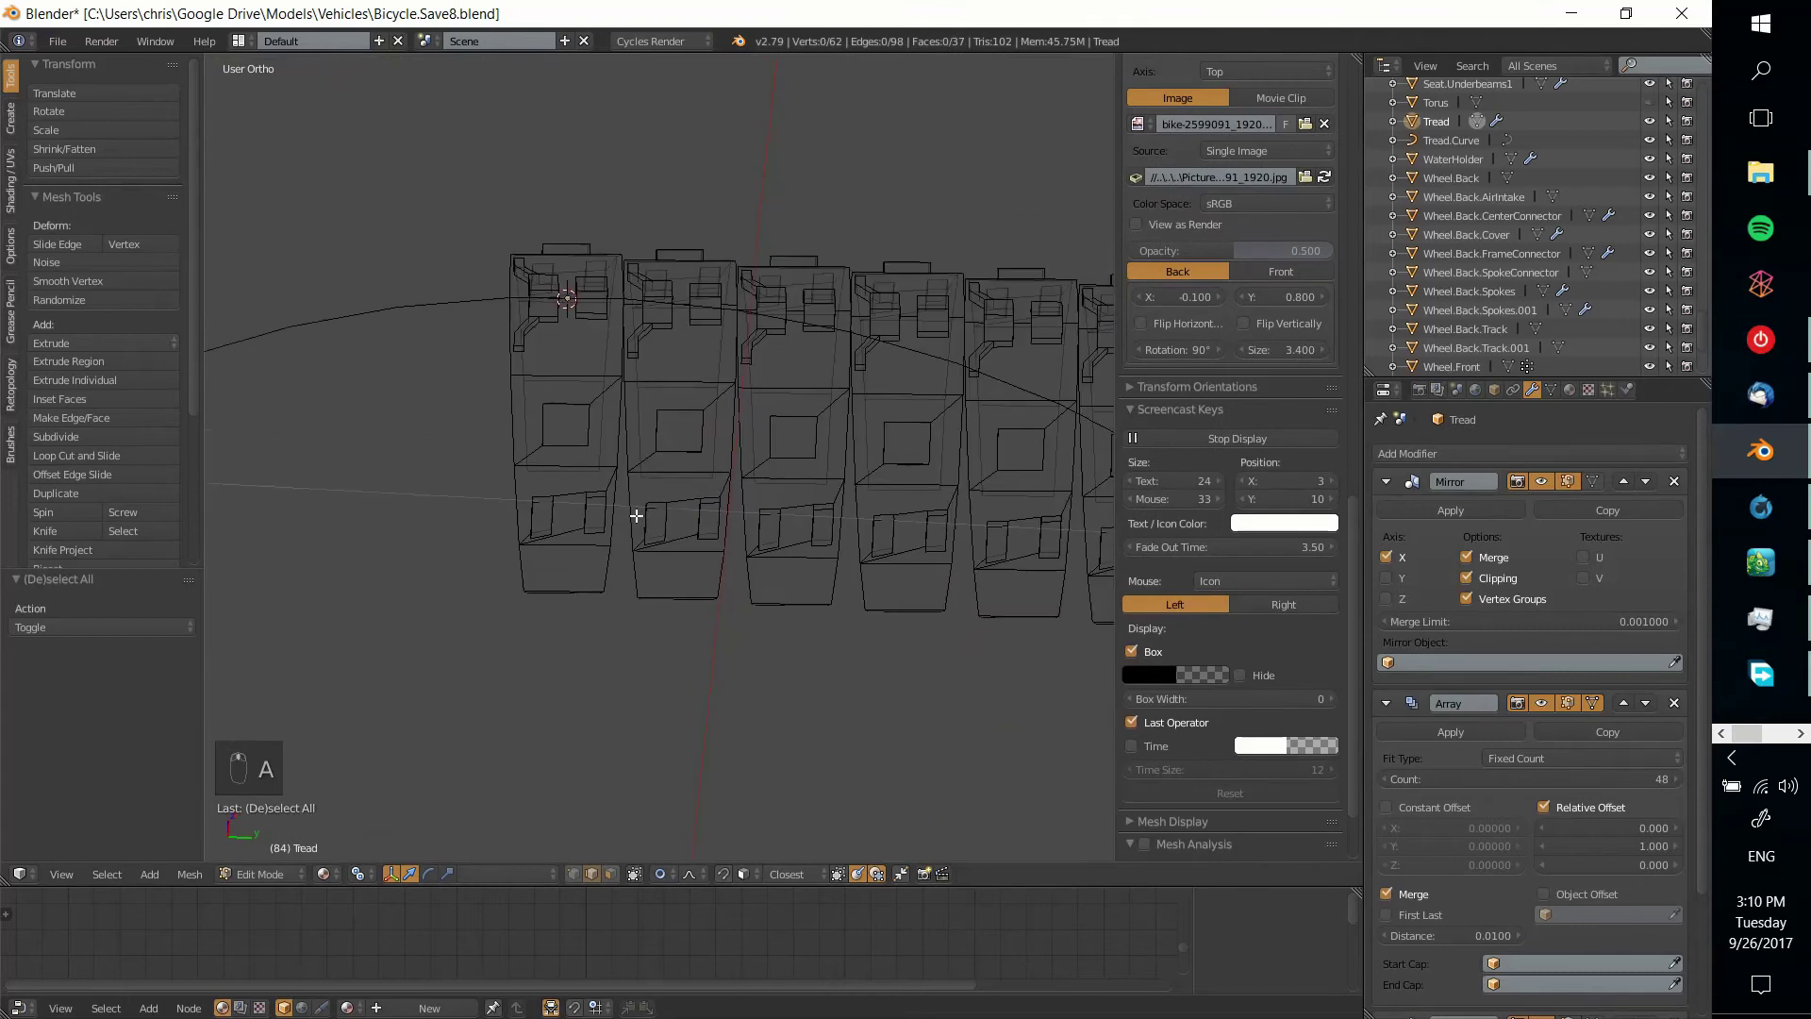
Select the corner vertex where the first two tread segments meet and move it slightly toward the neighbouring copy
{"action": "middle_click_drag", "start_coordinate": [600, 364], "coordinate": [654, 564], "text": "shift"}
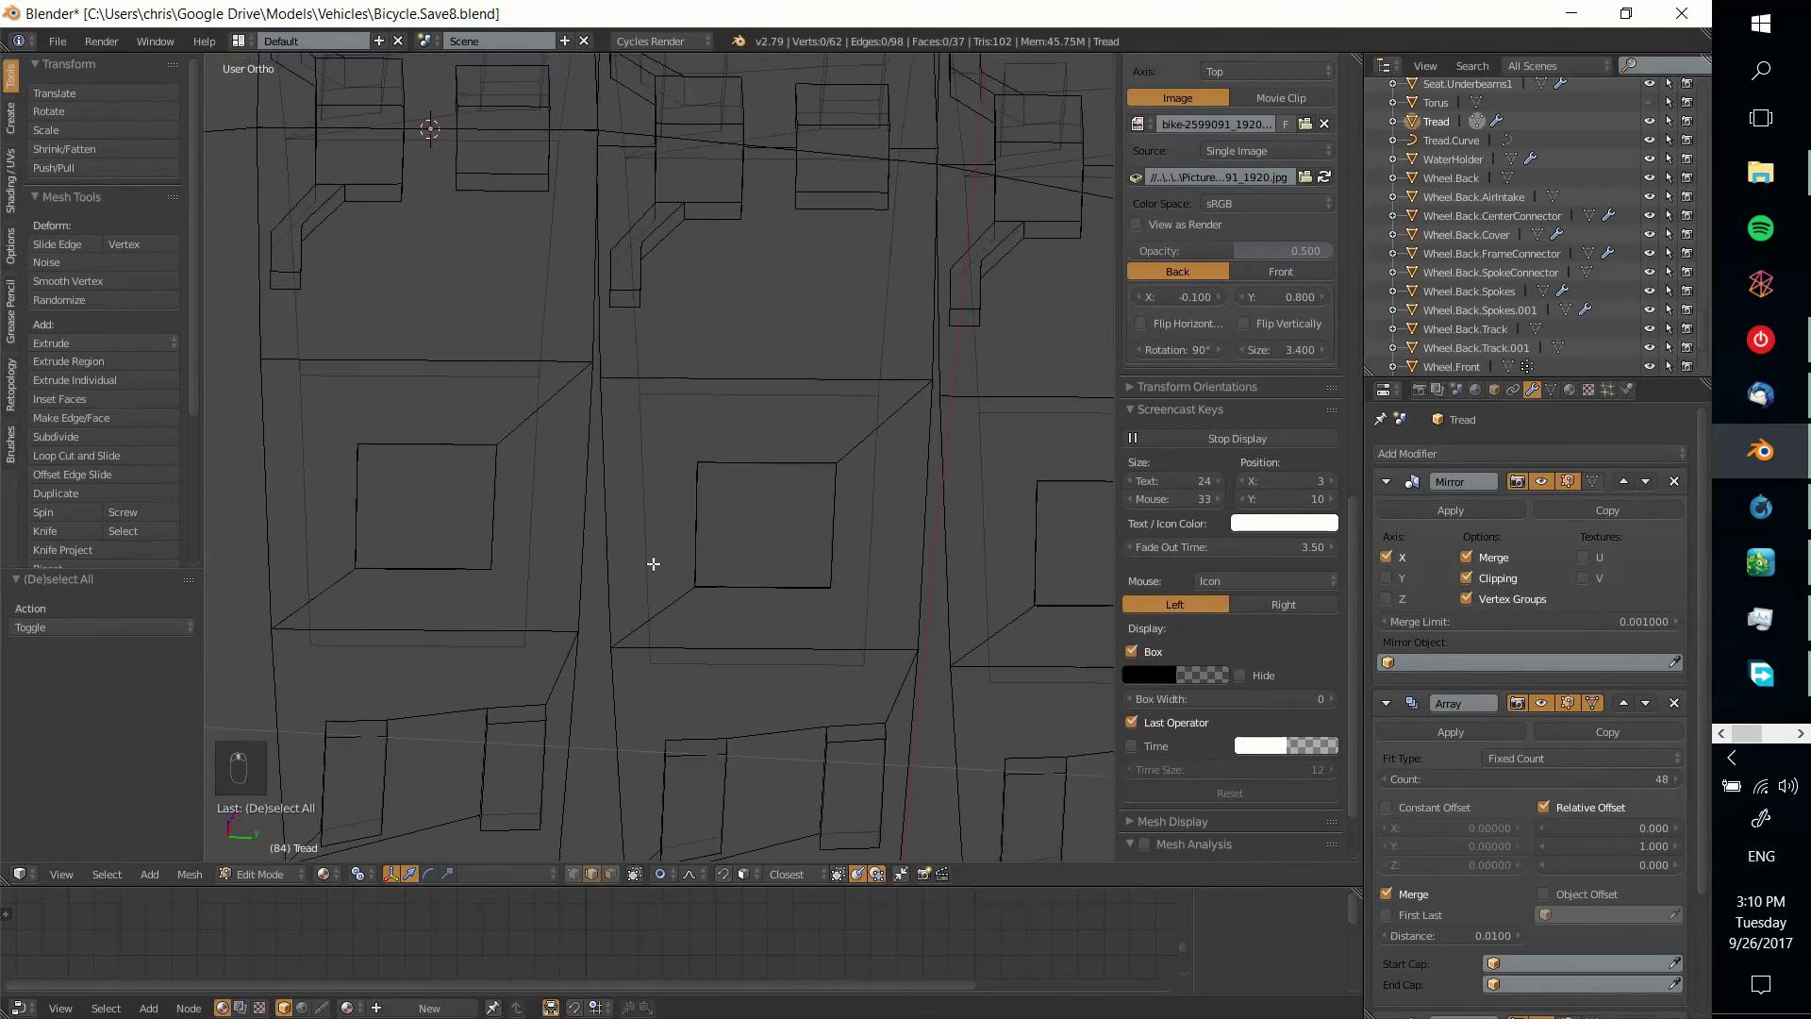
{"action": "right_click", "coordinate": [594, 363]}
{"action": "key", "text": "g"}
{"action": "left_click", "coordinate": [589, 364]}
{"action": "key", "text": "g"}
{"action": "left_click", "coordinate": [594, 363]}
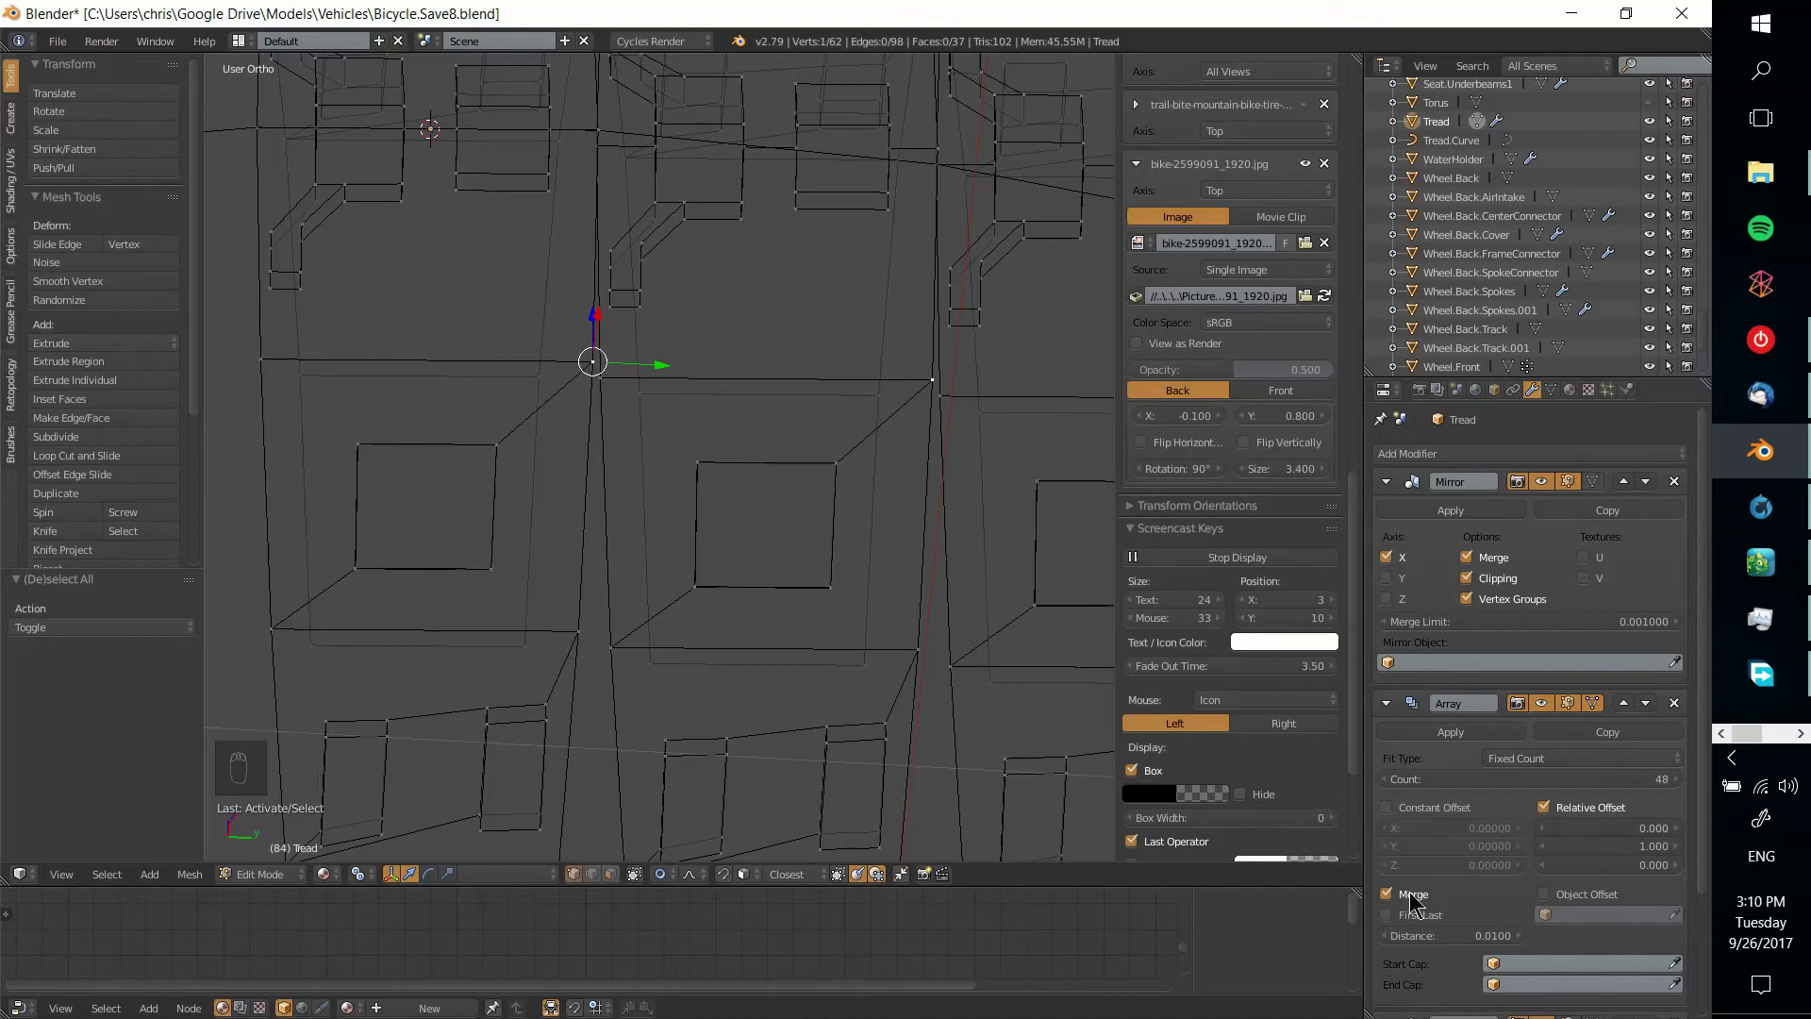
{"action": "key", "text": "g"}
{"action": "left_click", "coordinate": [640, 467]}
{"action": "key", "text": "g"}
{"action": "left_click", "coordinate": [653, 471]}
{"action": "middle_click_drag", "start_coordinate": [701, 553], "coordinate": [681, 464], "text": "shift"}
Move the segment's lower corner vertex, on the side facing the next copy, by 0.004 along global Y
{"action": "right_click", "coordinate": [563, 547]}
{"action": "key", "text": "g"}
{"action": "key", "text": "x"}
{"action": "right_click", "coordinate": [564, 547]}
{"action": "key", "text": "g"}
{"action": "key", "text": "y"}
{"action": "key", "text": "g"}
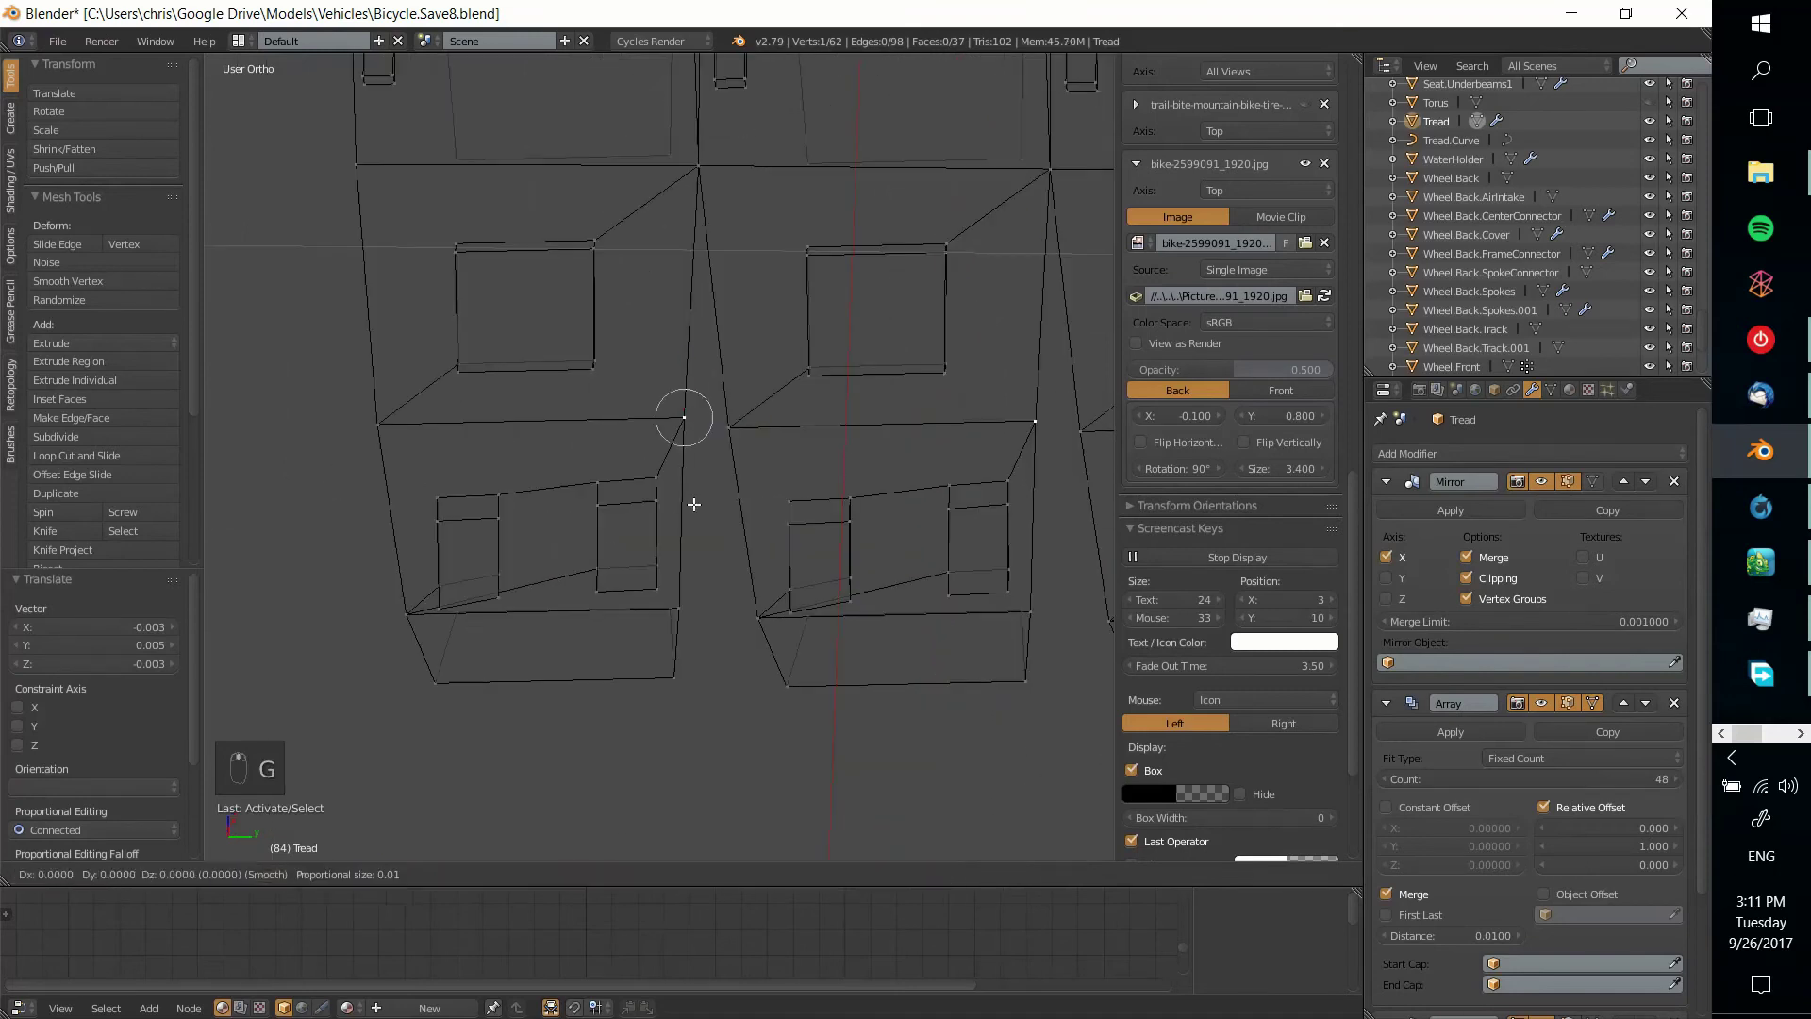
{"action": "key", "text": "y"}
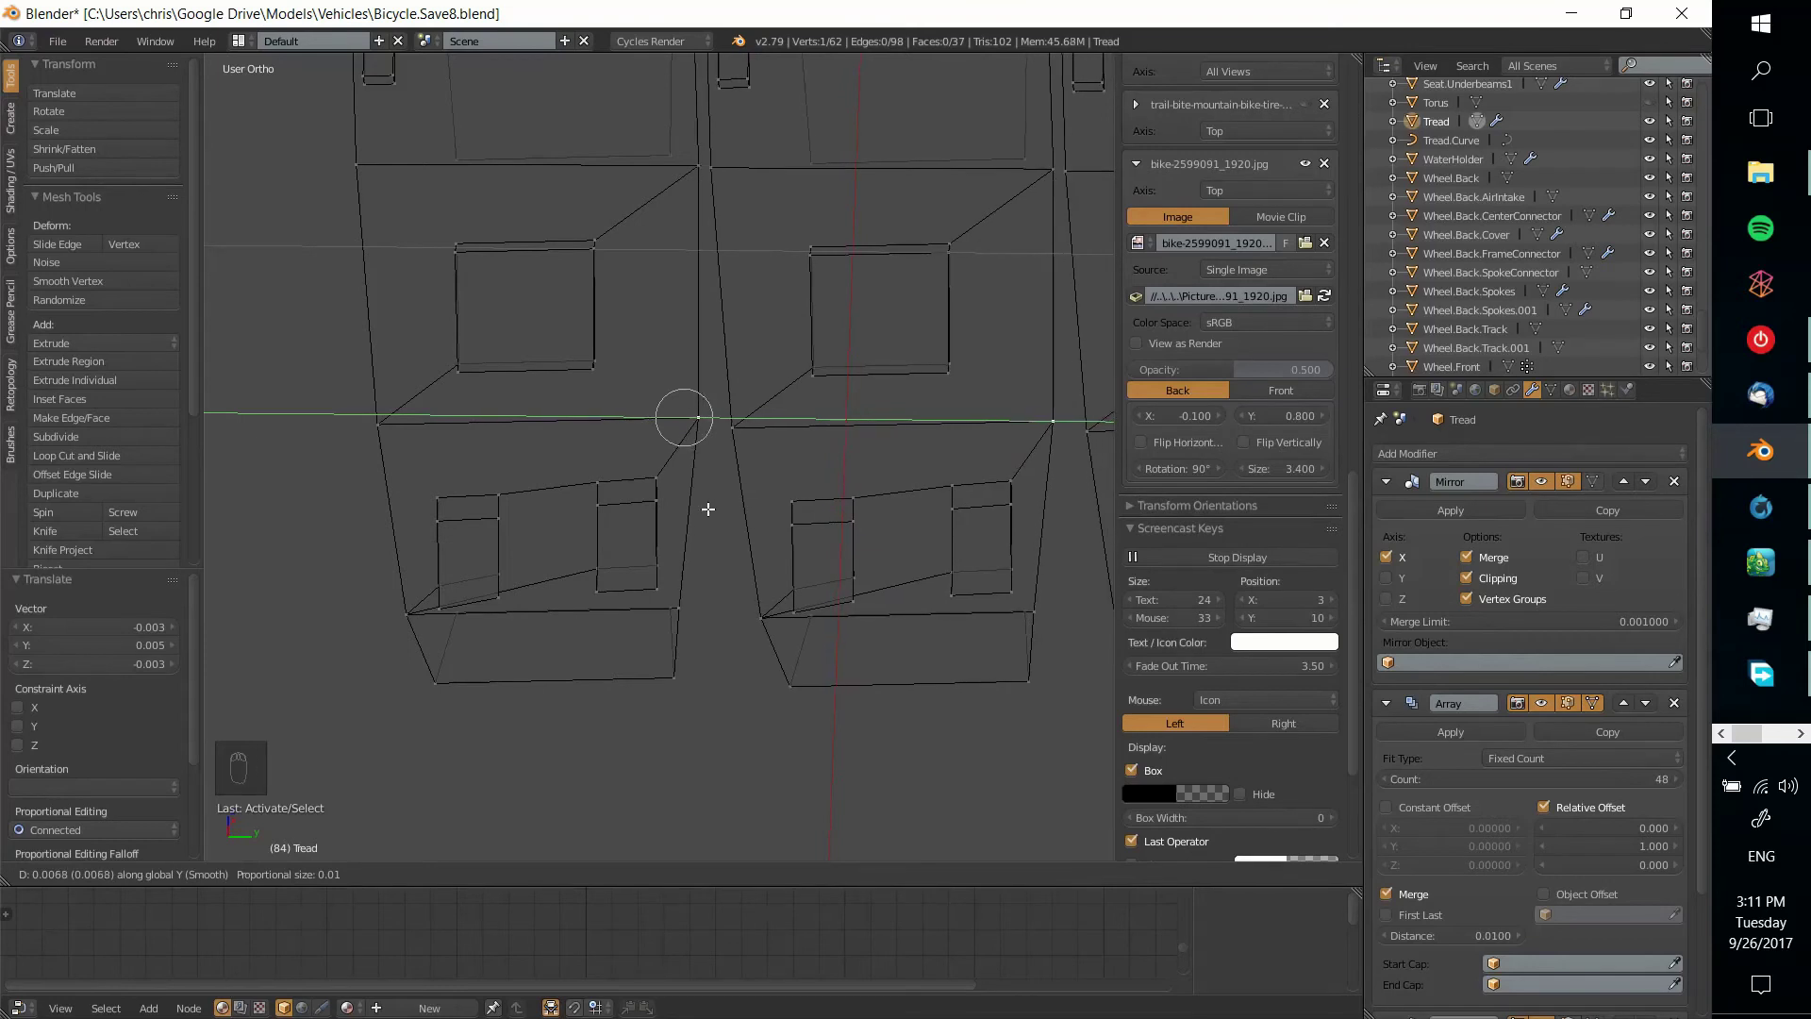
{"action": "left_click", "coordinate": [703, 510]}
Move the opposite corner vertex by -0.009 along global Y, and nudge the facing corner along Y to match the next copy
{"action": "right_click", "coordinate": [366, 425]}
{"action": "key", "text": "g"}
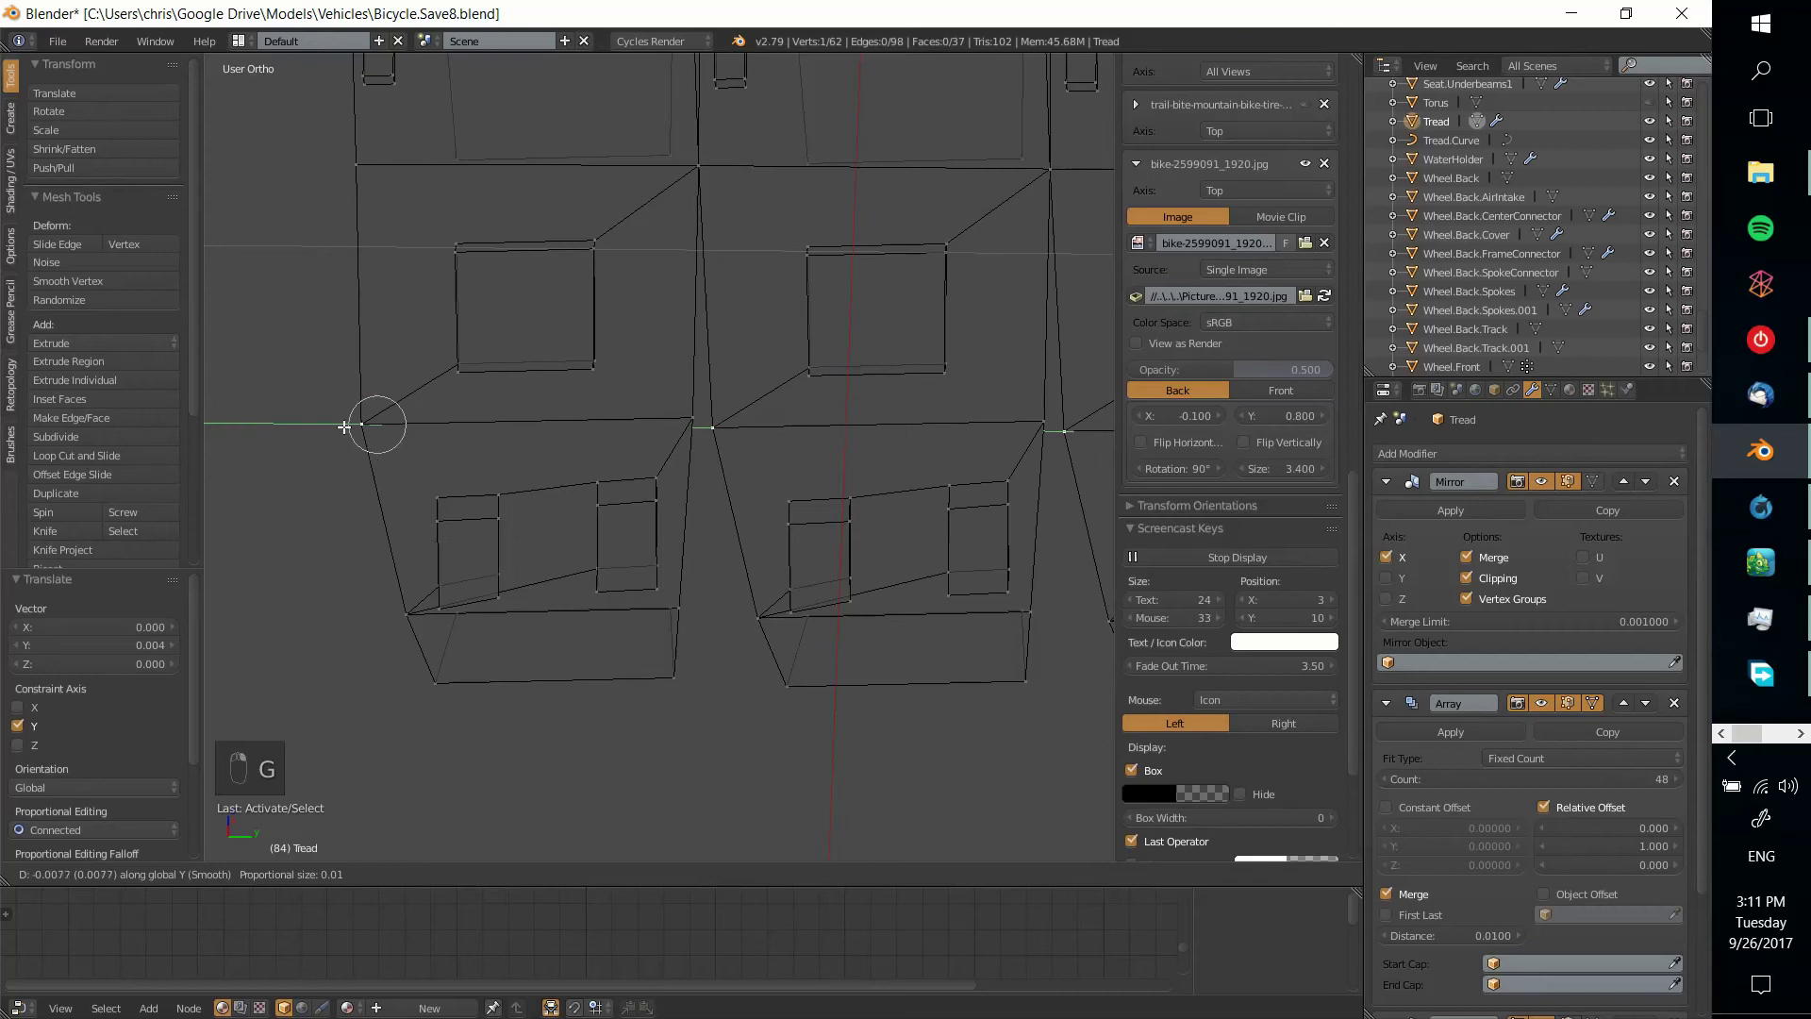
{"action": "left_click", "coordinate": [345, 426]}
{"action": "right_click", "coordinate": [693, 416]}
{"action": "key", "text": "g"}
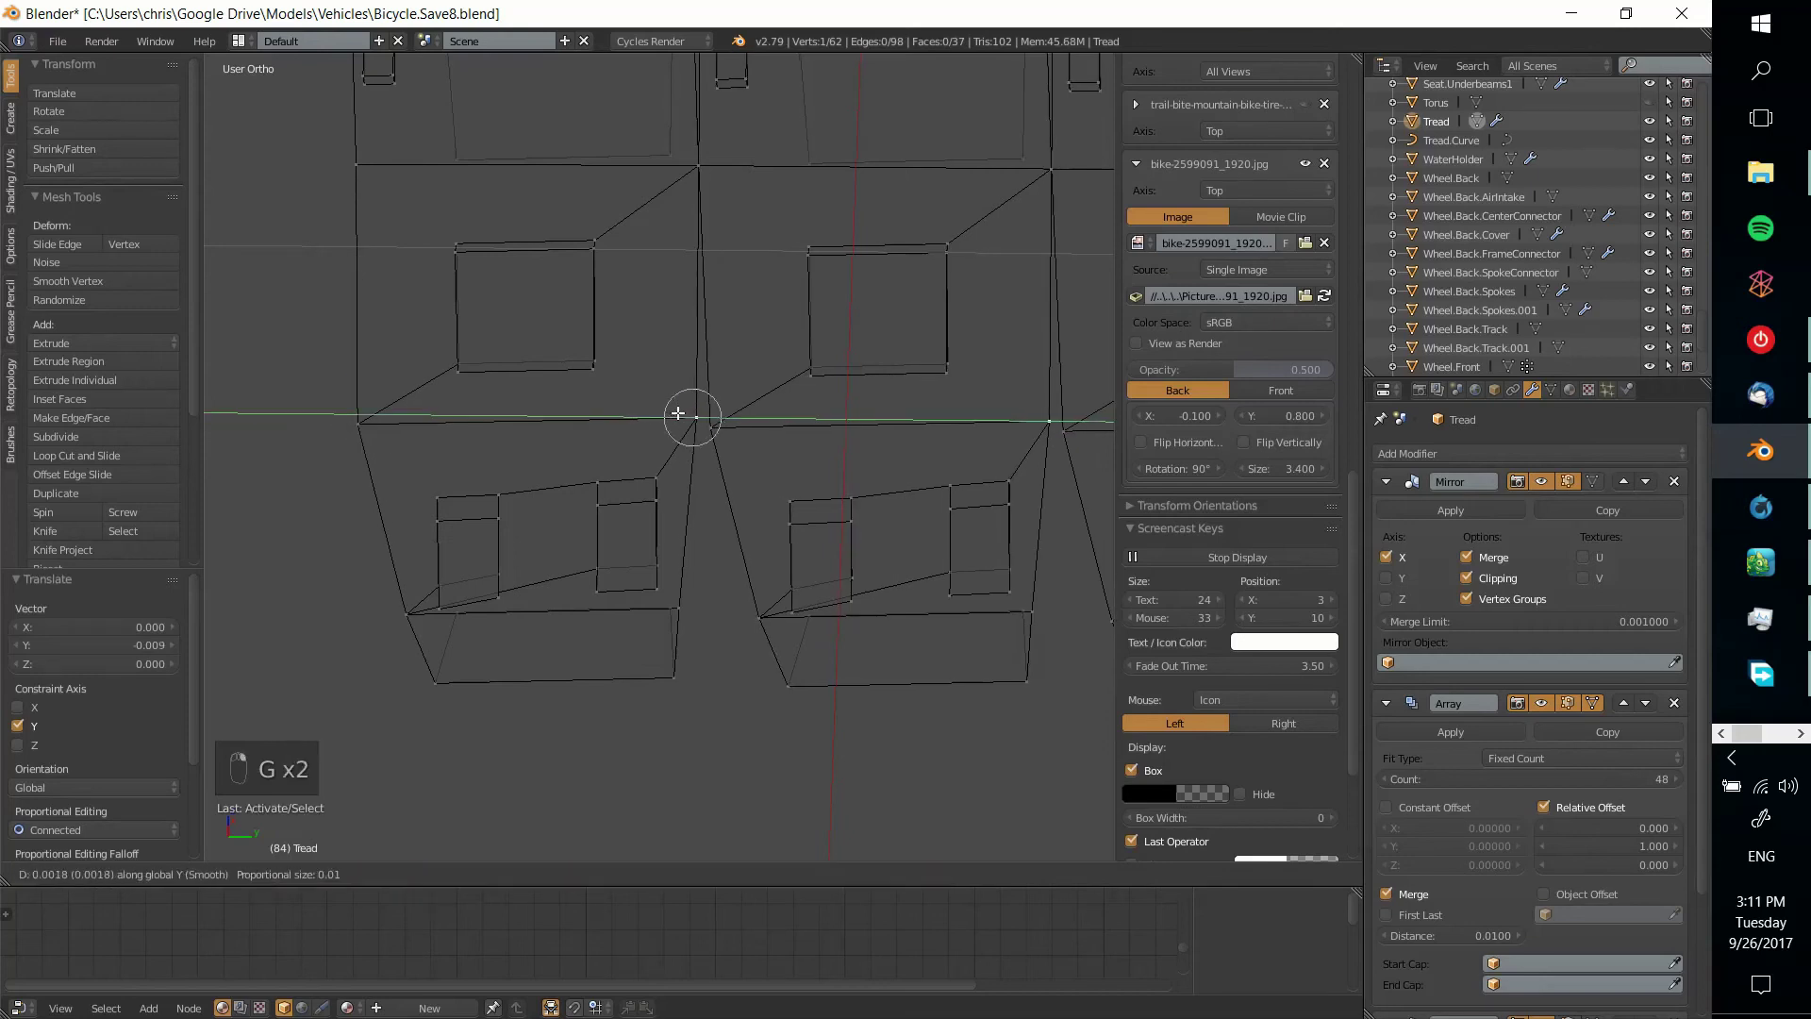
{"action": "left_click", "coordinate": [677, 413]}
{"action": "key", "text": "g"}
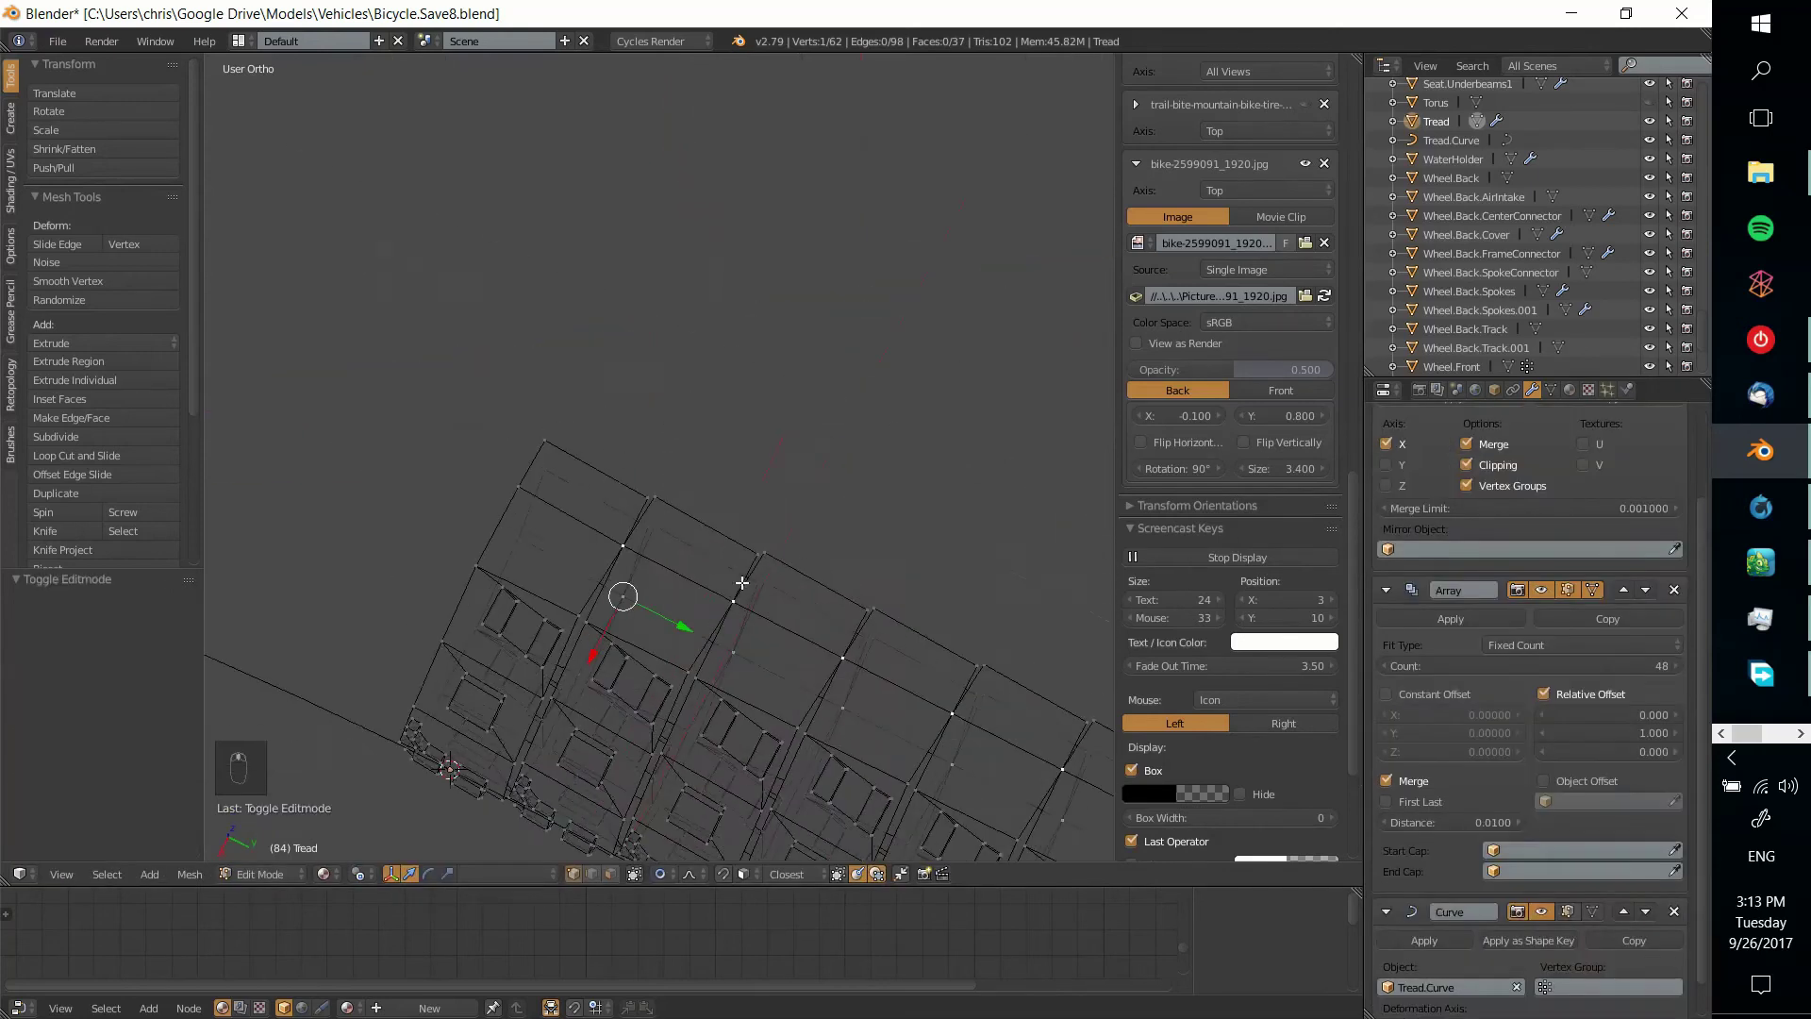
Select the edge loop along one side of the tread segment and flatten it with a scale of 0 along Y
{"action": "middle_click_drag", "start_coordinate": [739, 578], "coordinate": [694, 856]}
{"action": "left_click", "coordinate": [592, 874]}
{"action": "left_click", "coordinate": [675, 472], "text": "alt"}
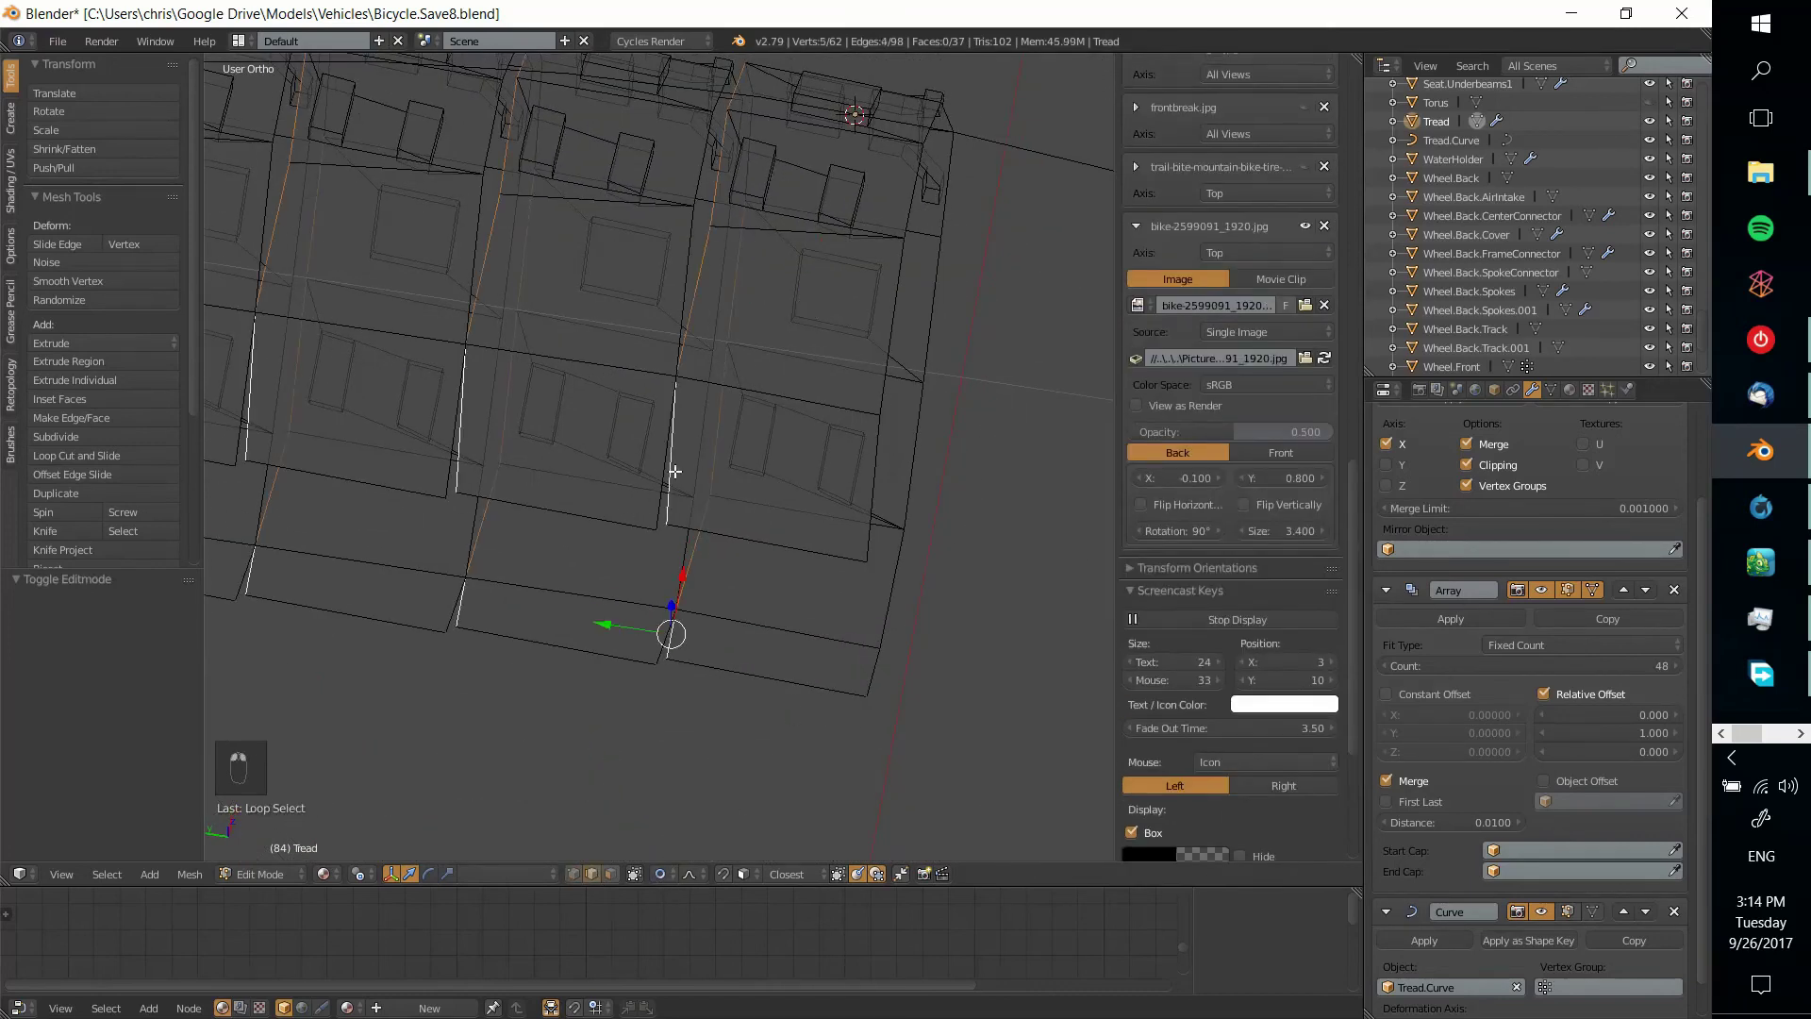
{"action": "middle_click_drag", "start_coordinate": [784, 477], "coordinate": [819, 529]}
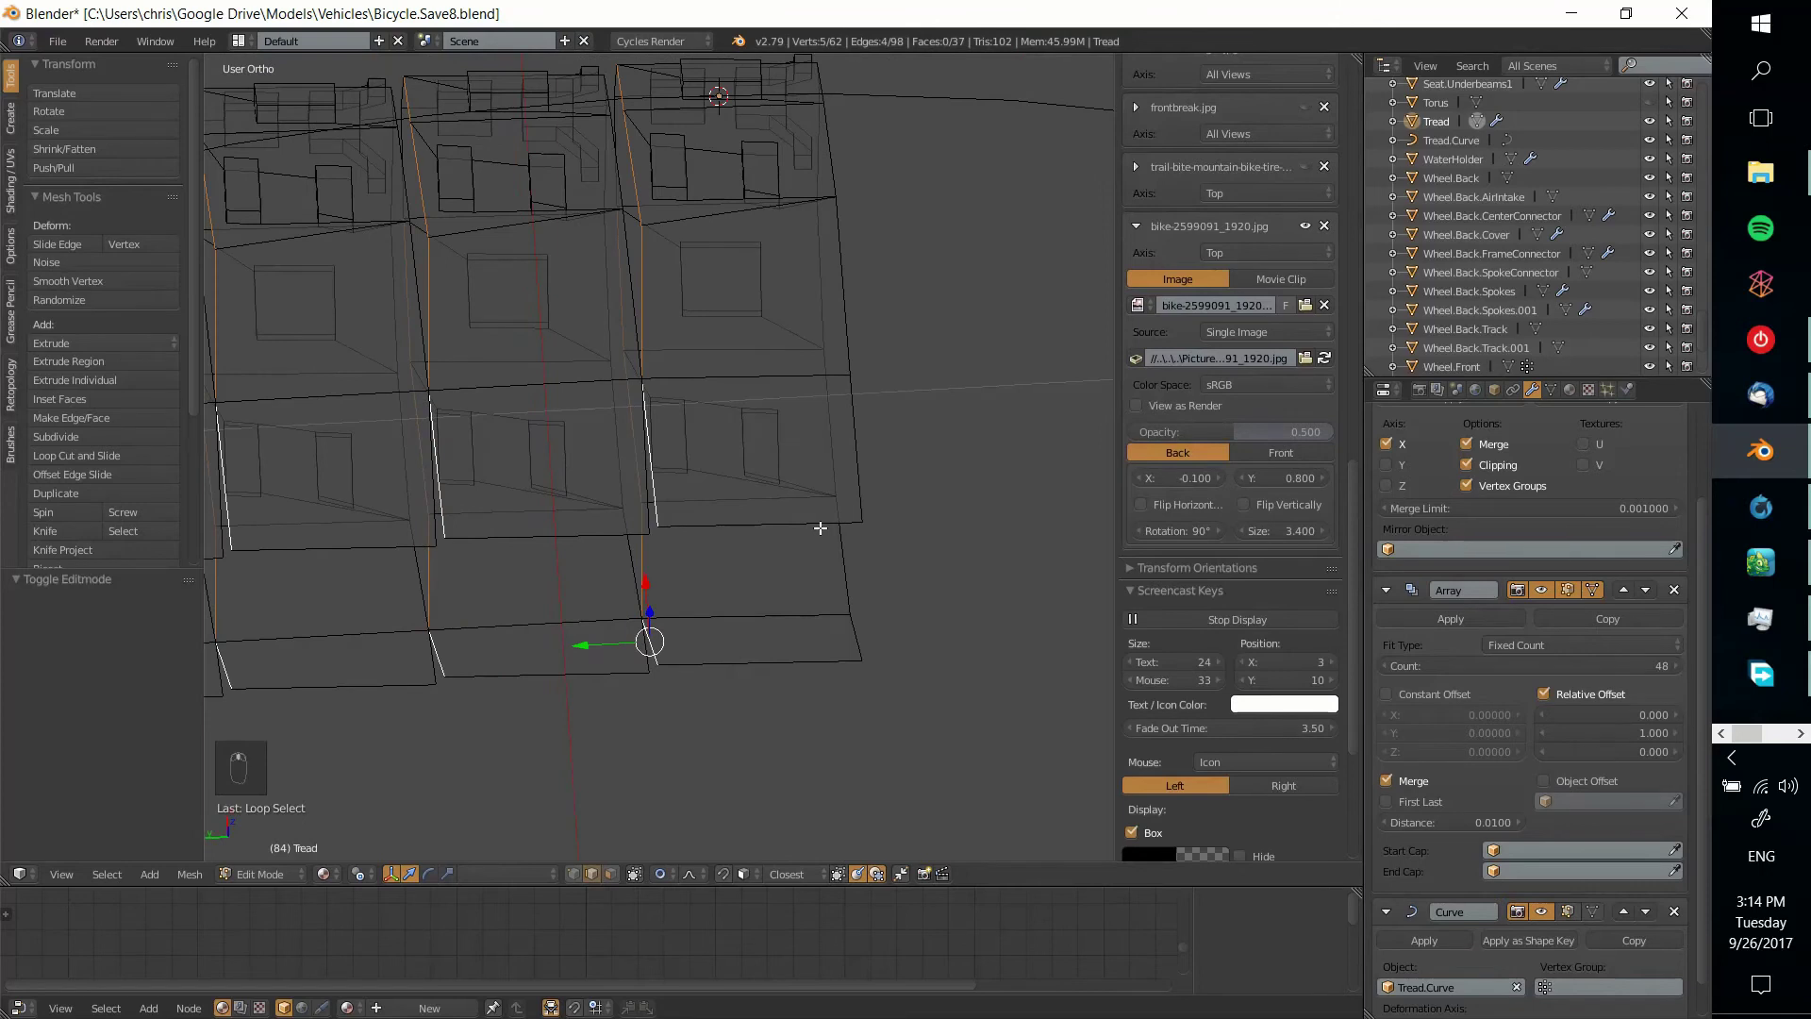
{"action": "key", "text": "s"}
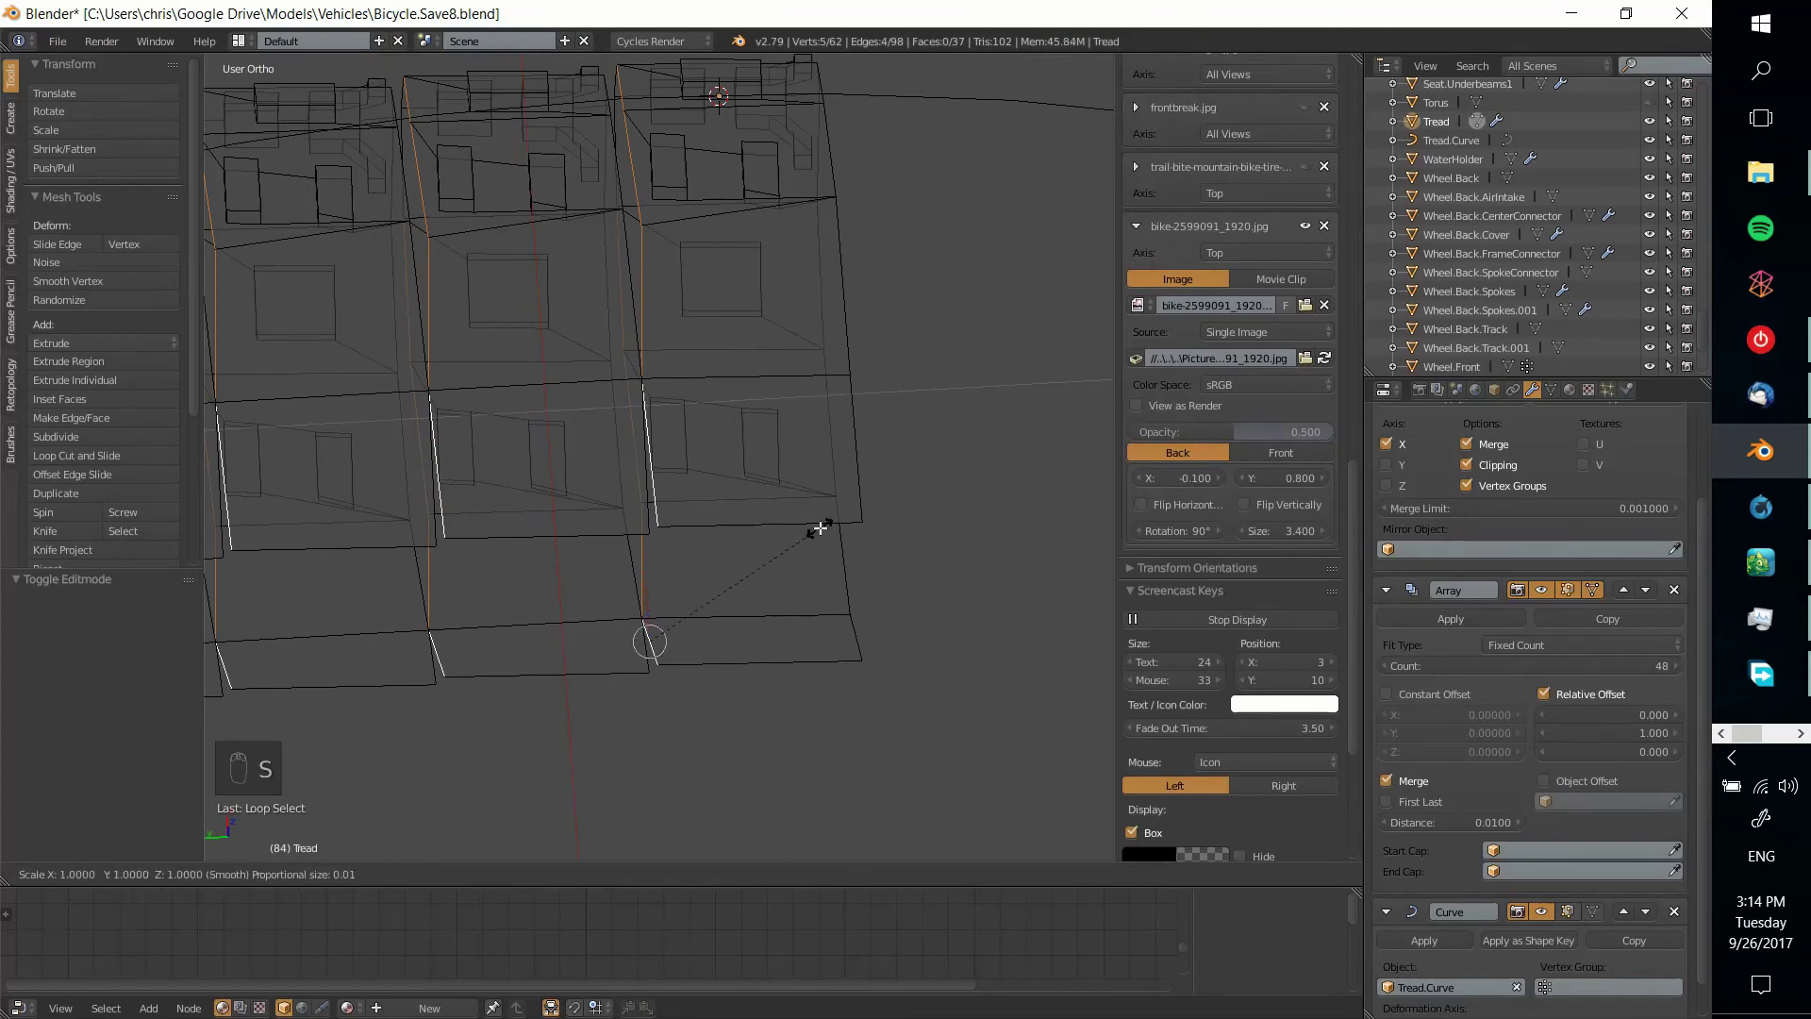
{"action": "right_click", "coordinate": [820, 526]}
{"action": "scroll", "coordinate": [821, 527], "scroll_direction": "down", "scroll_amount": 2}
{"action": "middle_click_drag", "start_coordinate": [820, 526], "coordinate": [933, 640]}
{"action": "type", "text": "s"}
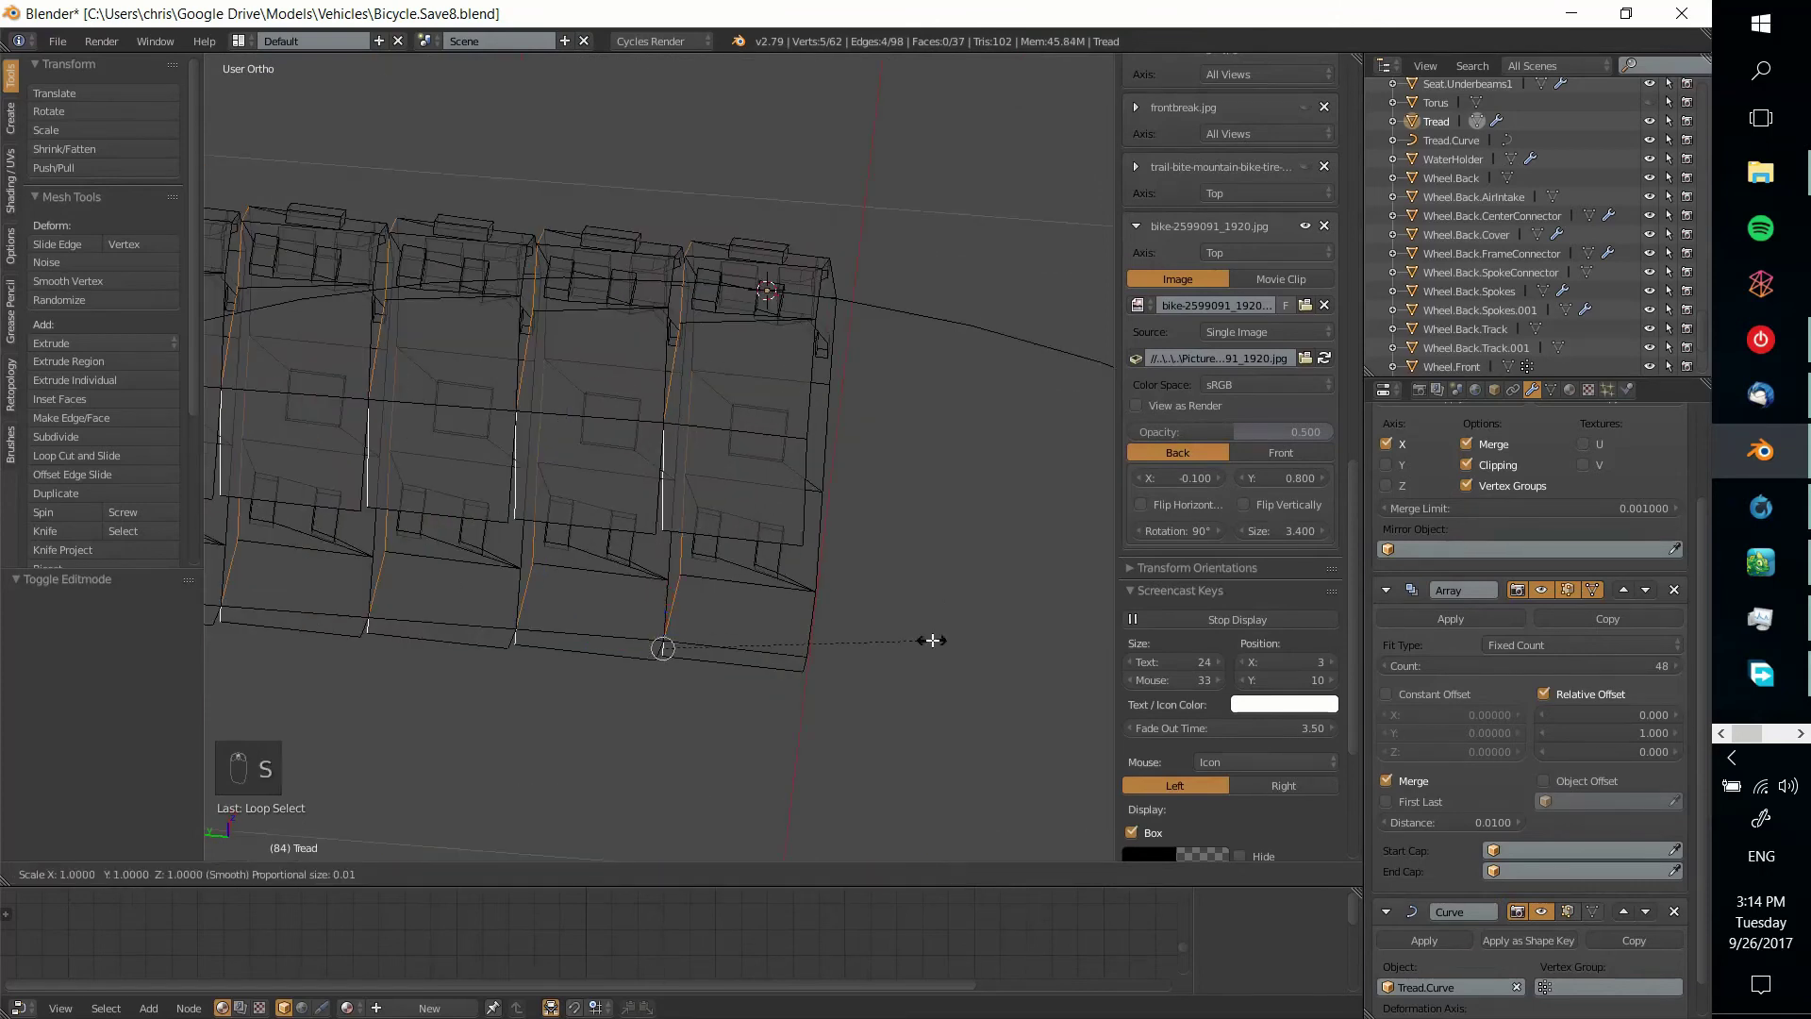
{"action": "type", "text": "0"}
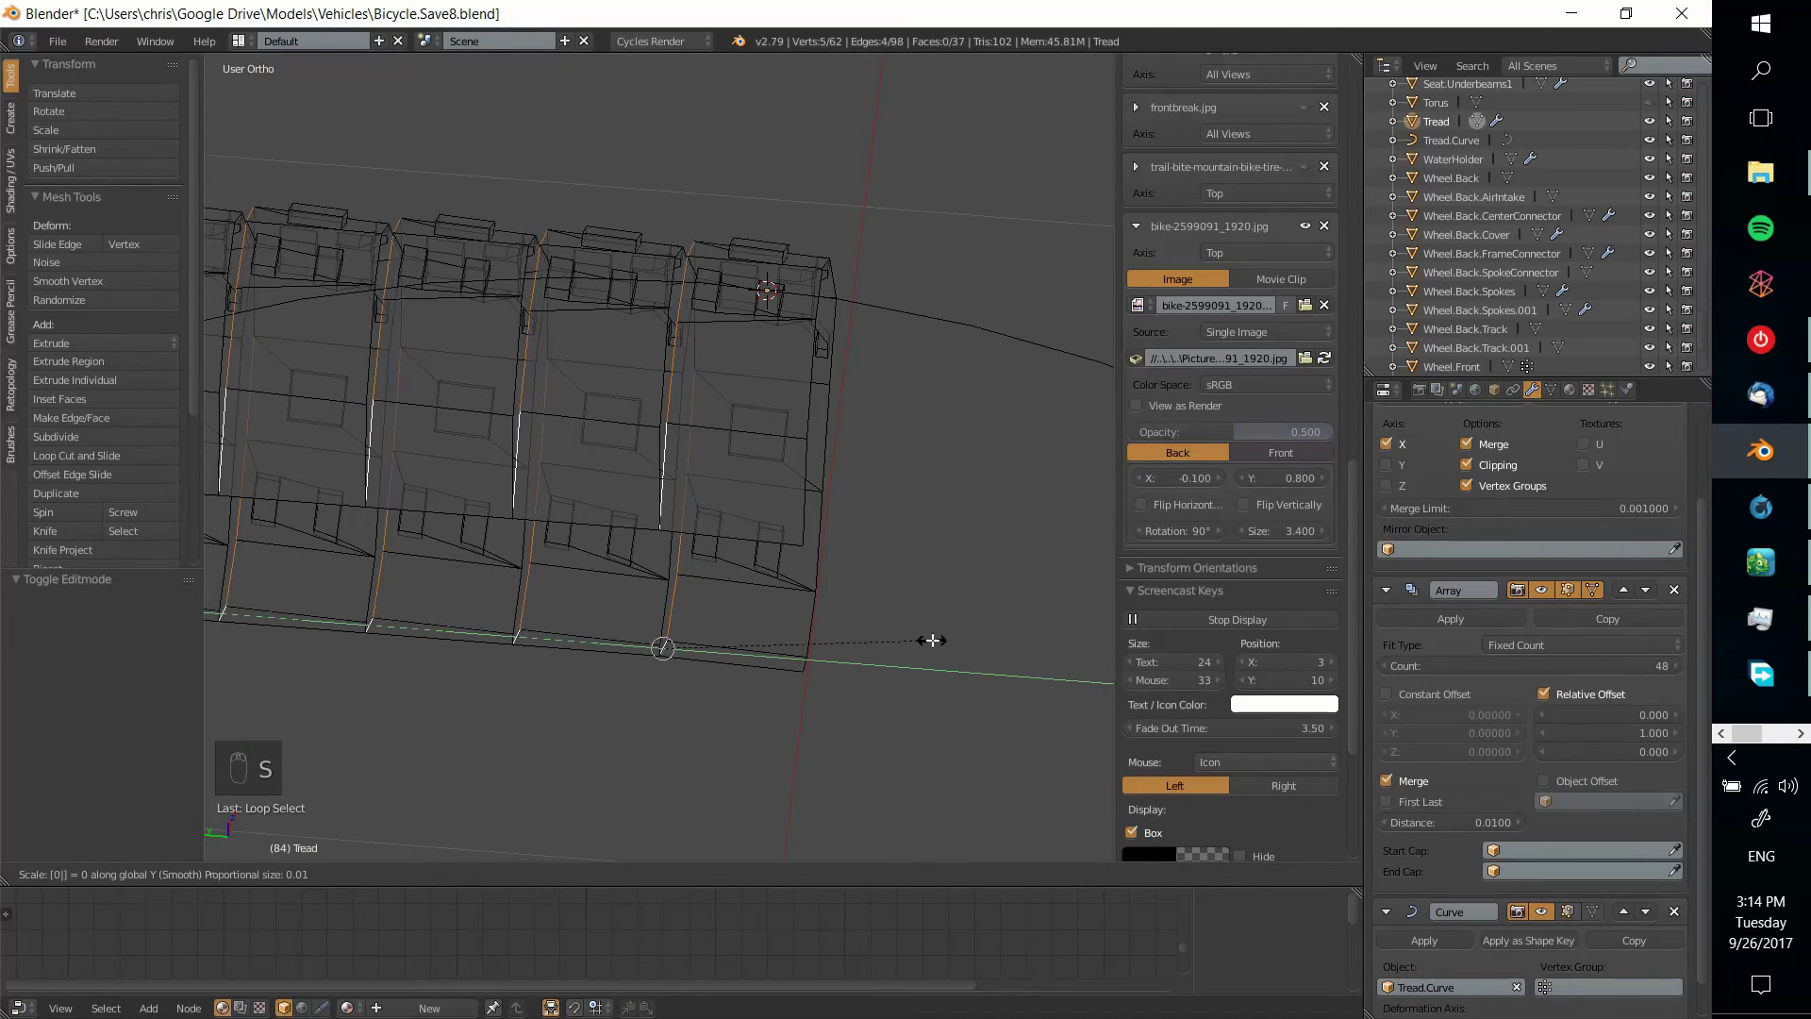
{"action": "key", "text": "Return"}
Select the edge loop on the segment's other side, try scaling it straight, and check the tread in Object Mode
{"action": "right_click", "coordinate": [802, 491], "text": "alt"}
{"action": "key", "text": "s"}
{"action": "right_click", "coordinate": [992, 522]}
{"action": "key", "text": "Tab"}
{"action": "scroll", "coordinate": [997, 525], "scroll_direction": "down", "scroll_amount": 3}
{"action": "middle_click_drag", "start_coordinate": [1009, 596], "coordinate": [910, 574]}
In Edit Mode, clear the selection, pick the tread's centre edge at the seam, and switch to vertex selection
{"action": "key", "text": "Tab"}
{"action": "key", "text": "a"}
{"action": "key", "text": "a"}
{"action": "key", "text": "a"}
{"action": "mouse_move", "coordinate": [744, 580]}
{"action": "middle_mouse_down"}
{"action": "mouse_move", "coordinate": [727, 384]}
{"action": "mouse_move", "coordinate": [732, 598]}
{"action": "middle_mouse_up"}
{"action": "scroll", "coordinate": [734, 451], "scroll_direction": "up", "scroll_amount": 3}
{"action": "scroll", "coordinate": [734, 588], "scroll_direction": "up", "scroll_amount": 5}
{"action": "right_click", "coordinate": [787, 665]}
{"action": "middle_click_drag", "start_coordinate": [786, 666], "coordinate": [614, 816]}
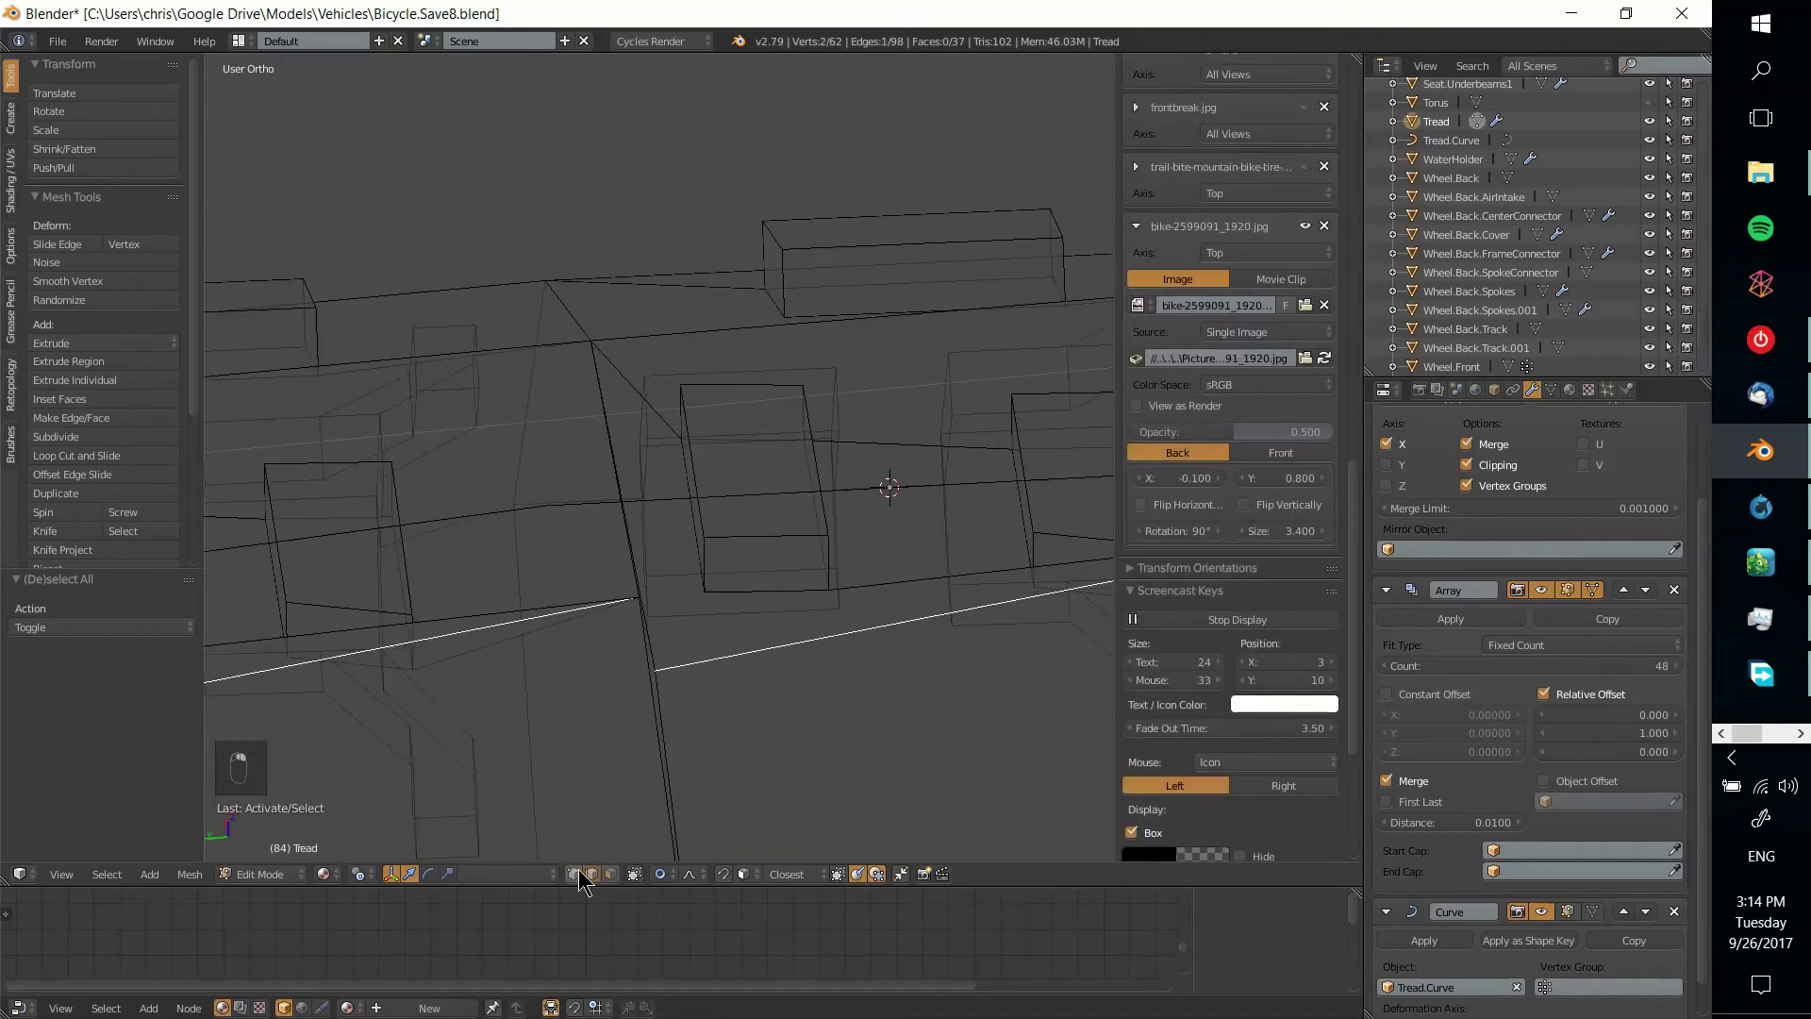
Select the two mismatched centre vertices of the segment, scale them together along Z, and return to Object Mode
{"action": "right_click", "coordinate": [664, 665]}
{"action": "middle_click_drag", "start_coordinate": [664, 665], "coordinate": [739, 623]}
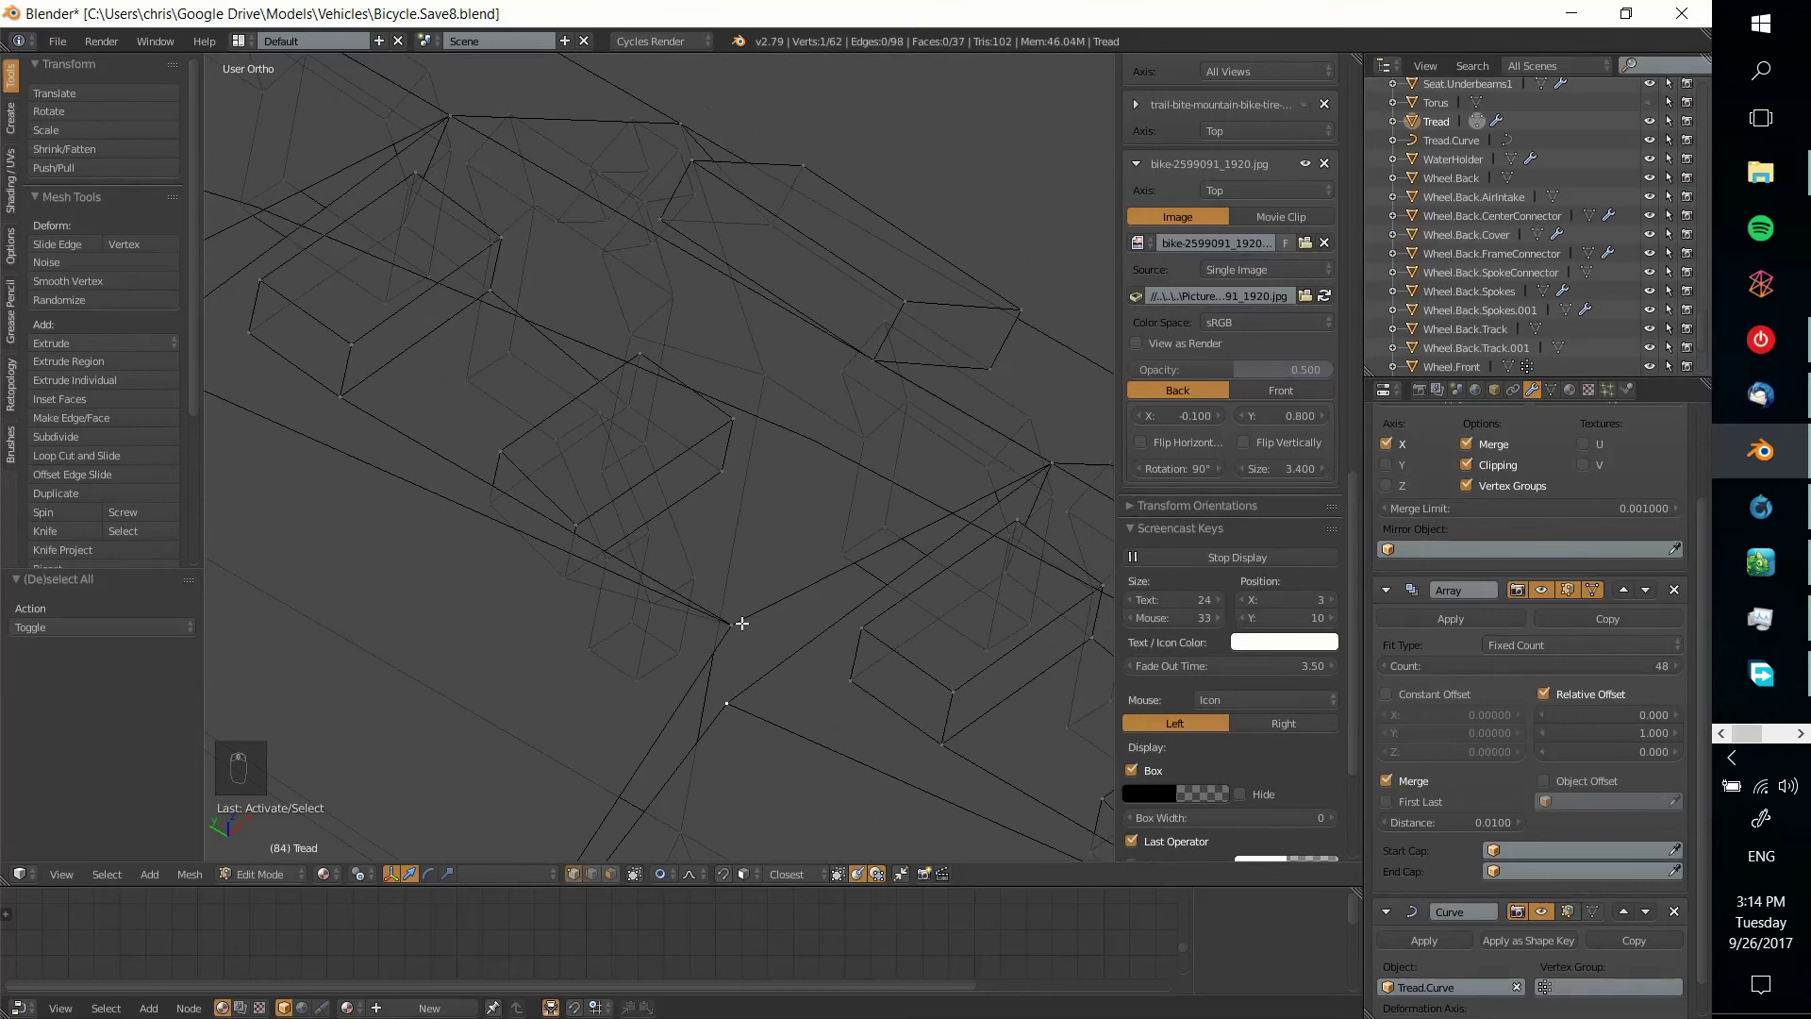
{"action": "right_click", "coordinate": [742, 624], "text": "shift"}
{"action": "key", "text": "s"}
{"action": "key", "text": "z"}
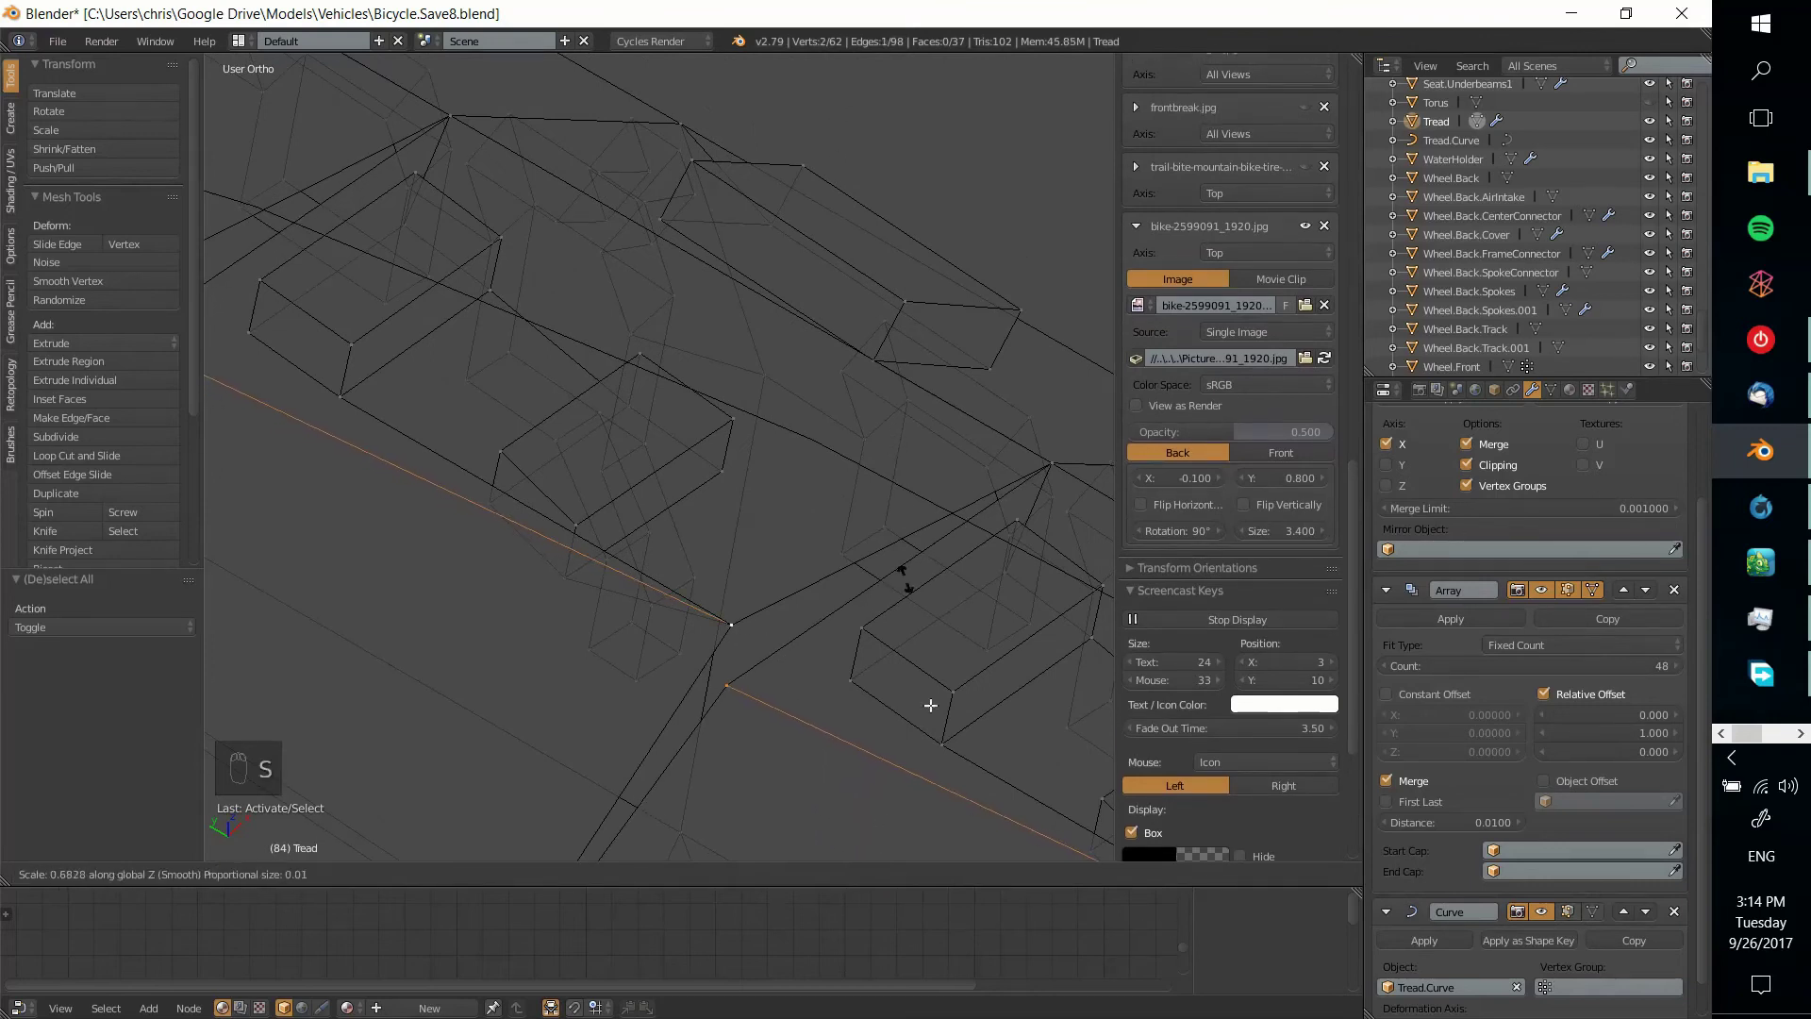
{"action": "left_click", "coordinate": [1079, 488]}
{"action": "scroll", "coordinate": [1074, 461], "scroll_direction": "down", "scroll_amount": 10}
{"action": "key", "text": "Tab"}
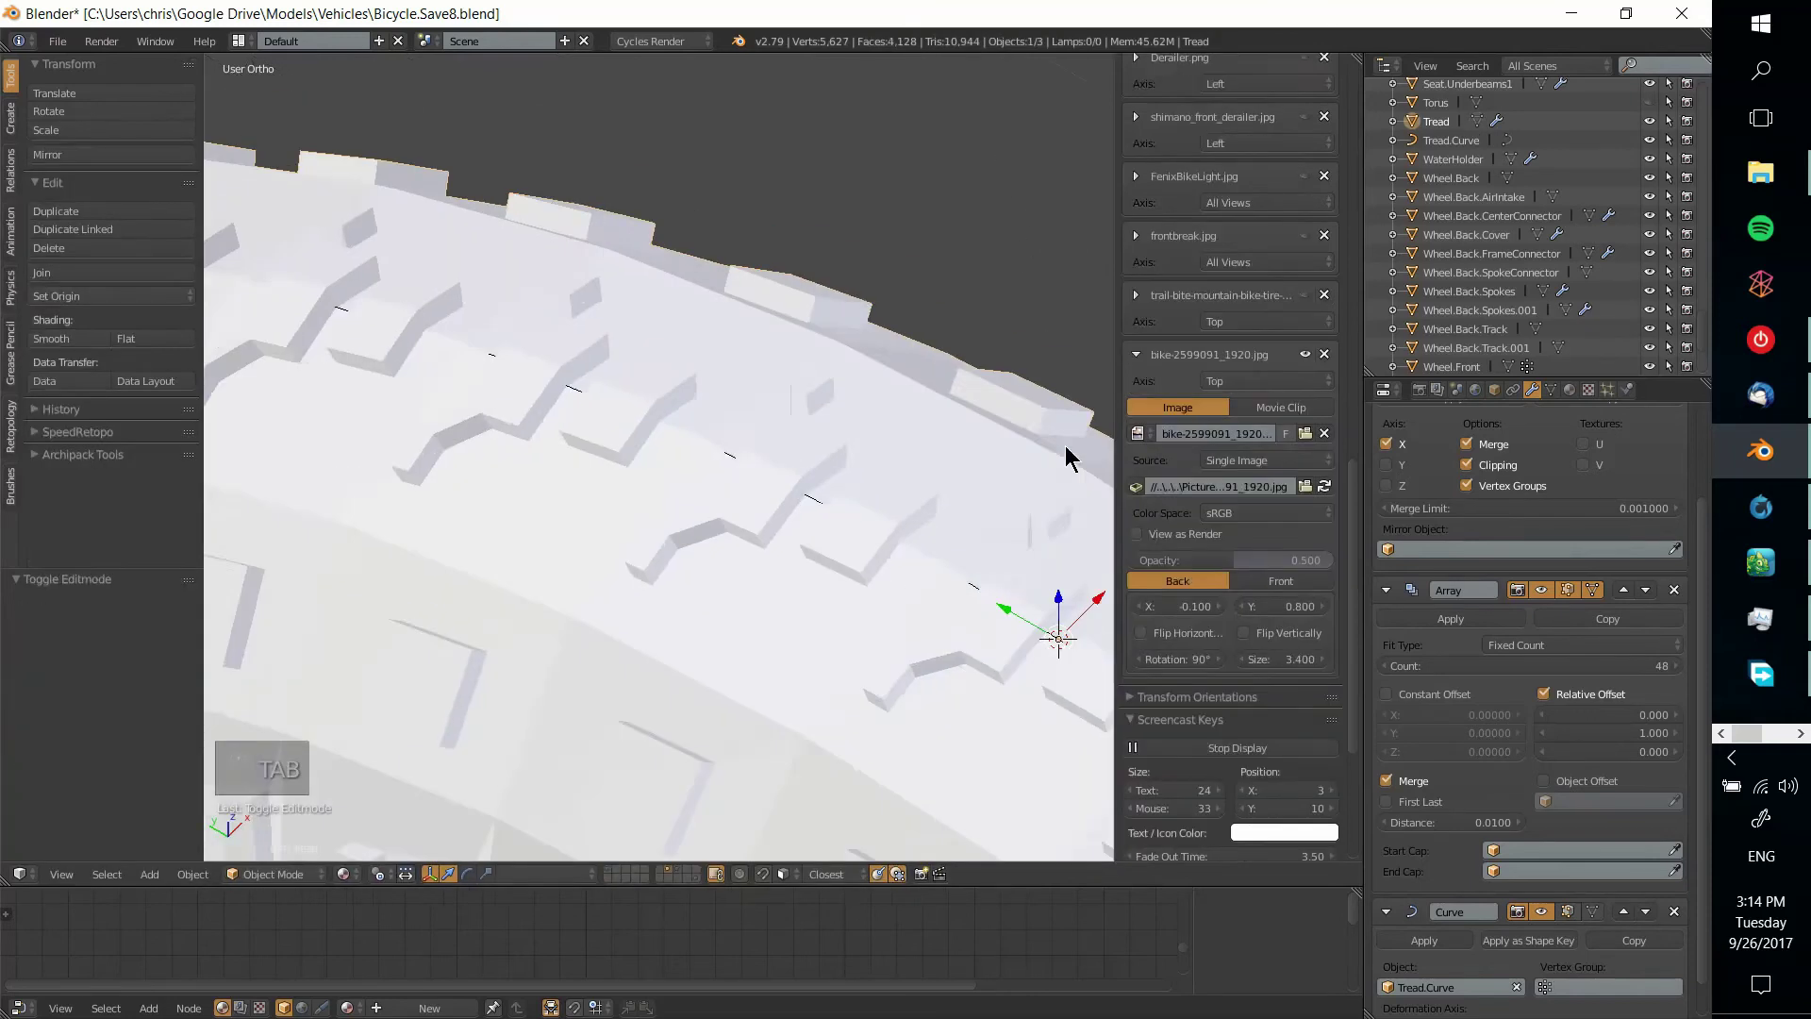
Inspect the closed seams around the tire in Object Mode and Edit Mode
{"action": "middle_click_drag", "start_coordinate": [1009, 481], "coordinate": [518, 428]}
{"action": "key", "text": "Tab"}
{"action": "scroll", "coordinate": [616, 466], "scroll_direction": "up", "scroll_amount": 4}
{"action": "key", "text": "a"}
{"action": "key", "text": "a"}
{"action": "key", "text": "a"}
{"action": "mouse_move", "coordinate": [566, 598]}
{"action": "middle_mouse_down"}
{"action": "mouse_move", "coordinate": [599, 340]}
{"action": "mouse_move", "coordinate": [660, 425]}
{"action": "mouse_move", "coordinate": [712, 352]}
{"action": "mouse_move", "coordinate": [670, 444]}
{"action": "mouse_move", "coordinate": [778, 258]}
{"action": "mouse_move", "coordinate": [711, 303]}
{"action": "mouse_move", "coordinate": [756, 324]}
{"action": "mouse_move", "coordinate": [799, 291]}
{"action": "mouse_move", "coordinate": [653, 387]}
{"action": "mouse_move", "coordinate": [740, 388]}
{"action": "mouse_move", "coordinate": [538, 372]}
{"action": "mouse_move", "coordinate": [607, 405]}
{"action": "mouse_move", "coordinate": [564, 413]}
{"action": "mouse_move", "coordinate": [595, 449]}
{"action": "mouse_move", "coordinate": [685, 437]}
{"action": "middle_mouse_up"}
{"action": "key", "text": "Tab"}
{"action": "middle_click_drag", "start_coordinate": [793, 456], "coordinate": [541, 415]}
{"action": "key", "text": "h"}
{"action": "key", "text": "ctrl+z"}
{"action": "middle_click_drag", "start_coordinate": [703, 475], "coordinate": [705, 315]}
{"action": "scroll", "coordinate": [683, 341], "scroll_direction": "down", "scroll_amount": 4}
{"action": "scroll", "coordinate": [773, 394], "scroll_direction": "up", "scroll_amount": 5}
{"action": "scroll", "coordinate": [705, 328], "scroll_direction": "down", "scroll_amount": 6}
Turn off the viewport display of the Array and Curve modifiers in Edit Mode and examine the single tread segment
{"action": "key", "text": "Tab"}
{"action": "middle_click_drag", "start_coordinate": [714, 481], "coordinate": [1000, 477]}
{"action": "scroll", "coordinate": [849, 470], "scroll_direction": "up", "scroll_amount": 4}
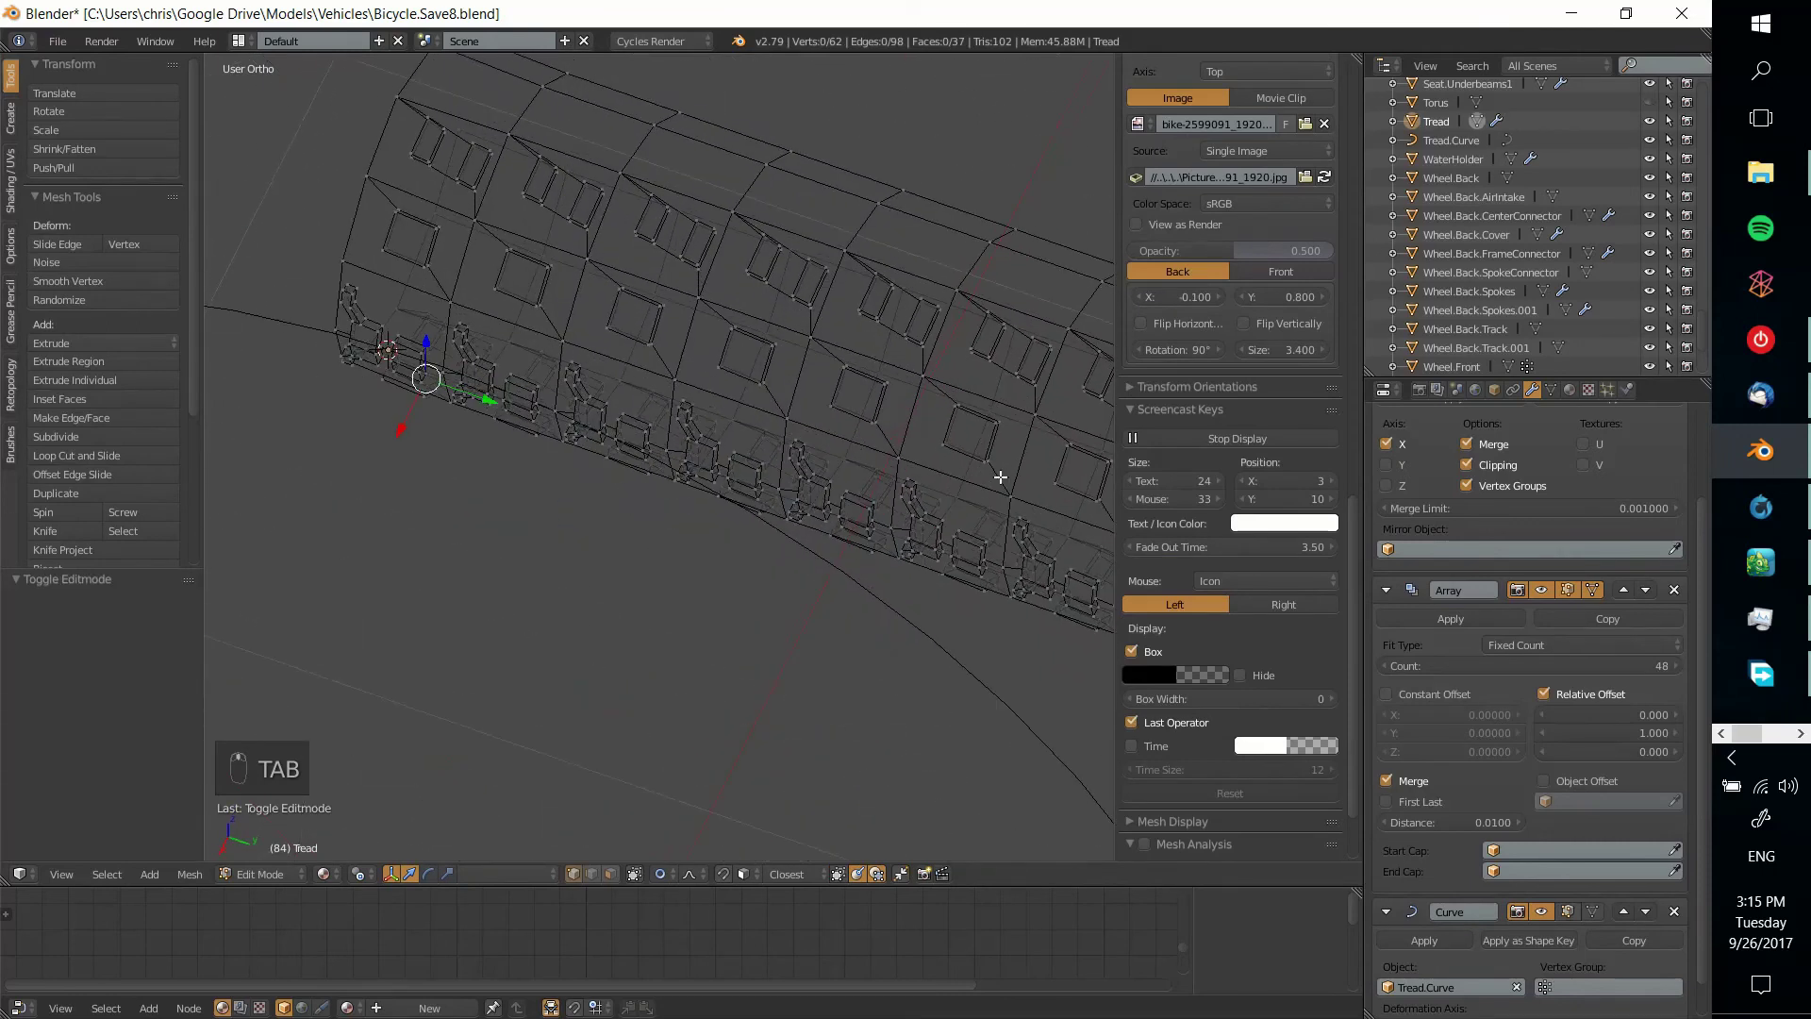
{"action": "left_click", "coordinate": [1542, 589]}
{"action": "left_click", "coordinate": [1386, 589]}
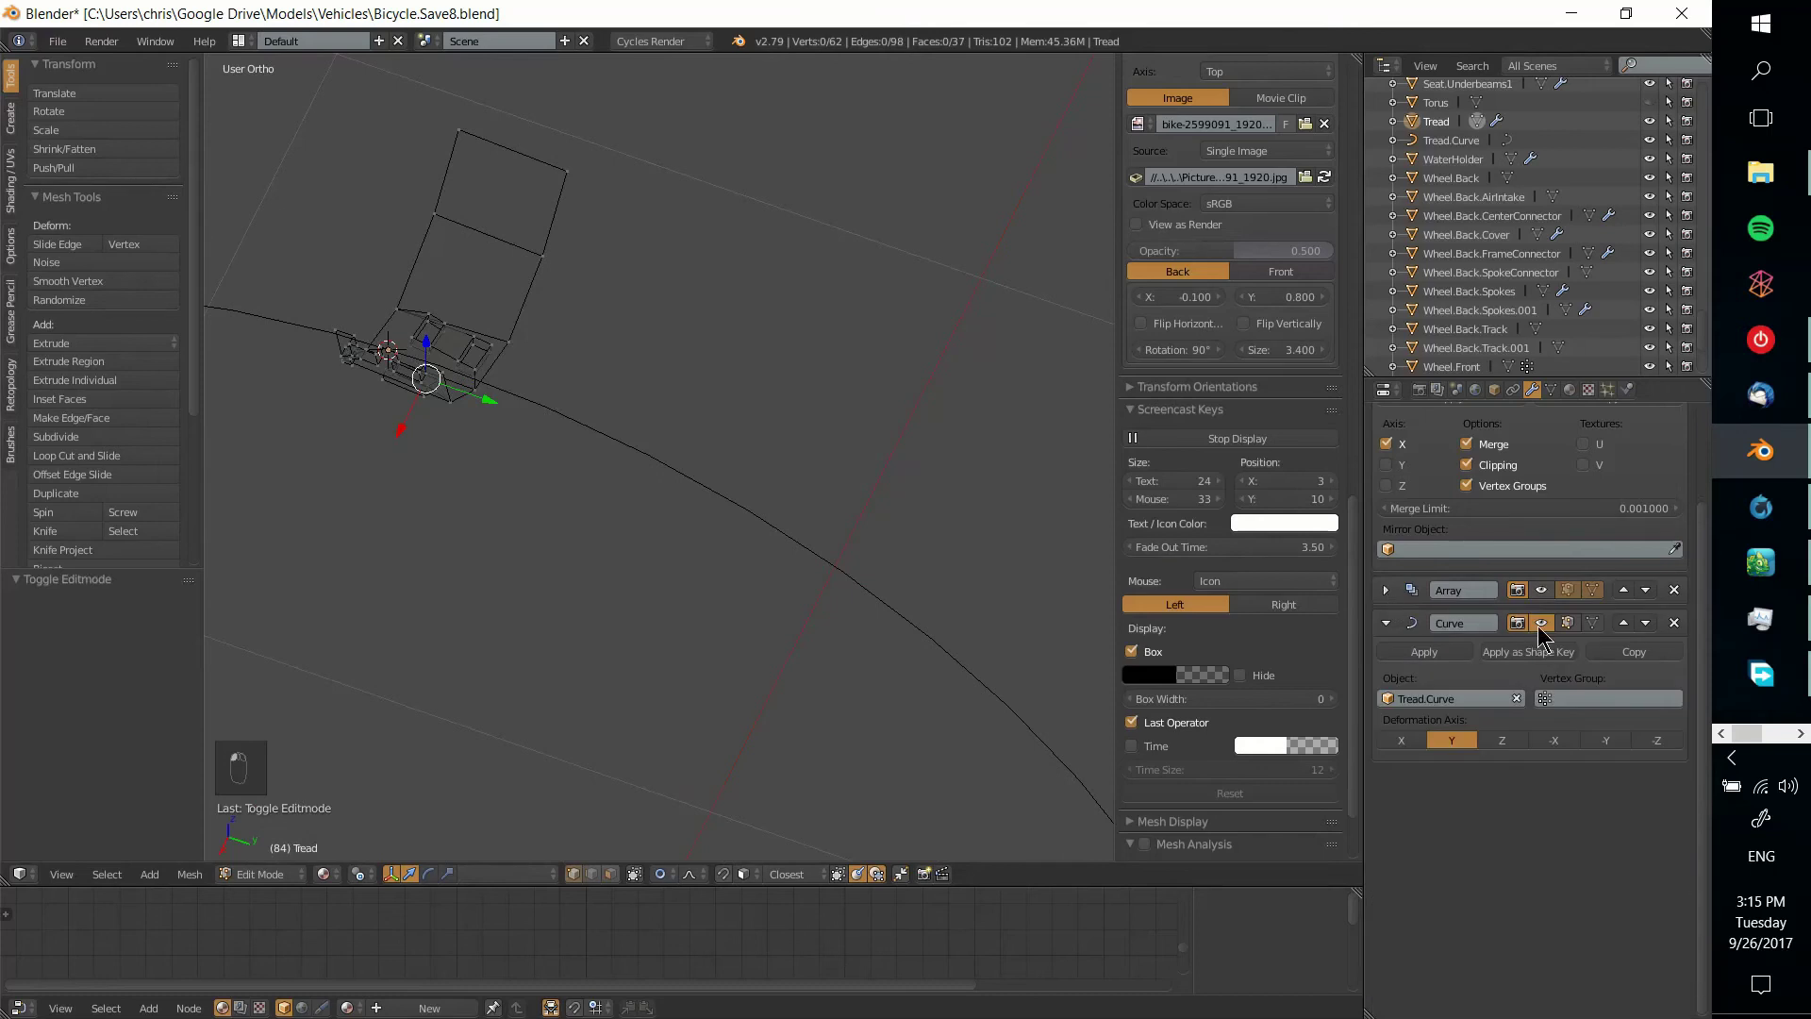
{"action": "middle_click_drag", "start_coordinate": [552, 460], "coordinate": [641, 392]}
{"action": "scroll", "coordinate": [748, 462], "scroll_direction": "up", "scroll_amount": 5}
{"action": "middle_click_drag", "start_coordinate": [930, 587], "coordinate": [661, 492], "text": "shift"}
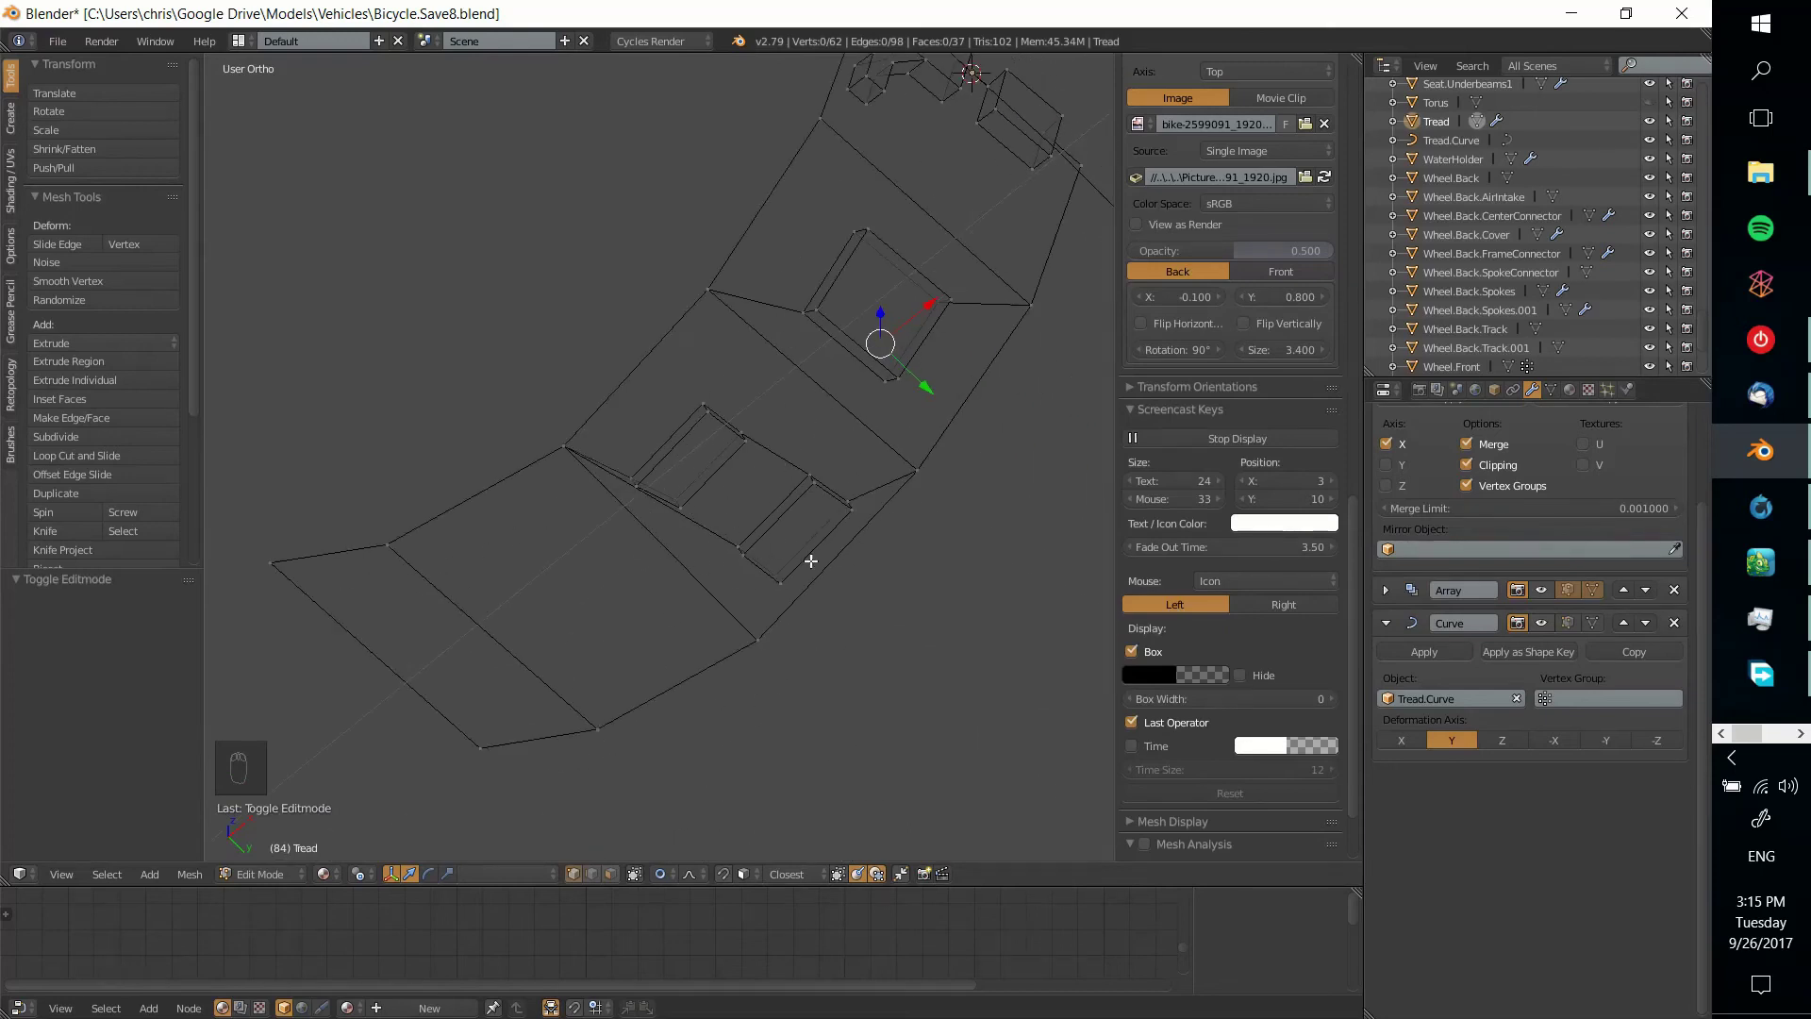
{"action": "middle_click_drag", "start_coordinate": [812, 561], "coordinate": [849, 604]}
{"action": "scroll", "coordinate": [1468, 545], "scroll_direction": "up", "scroll_amount": 3}
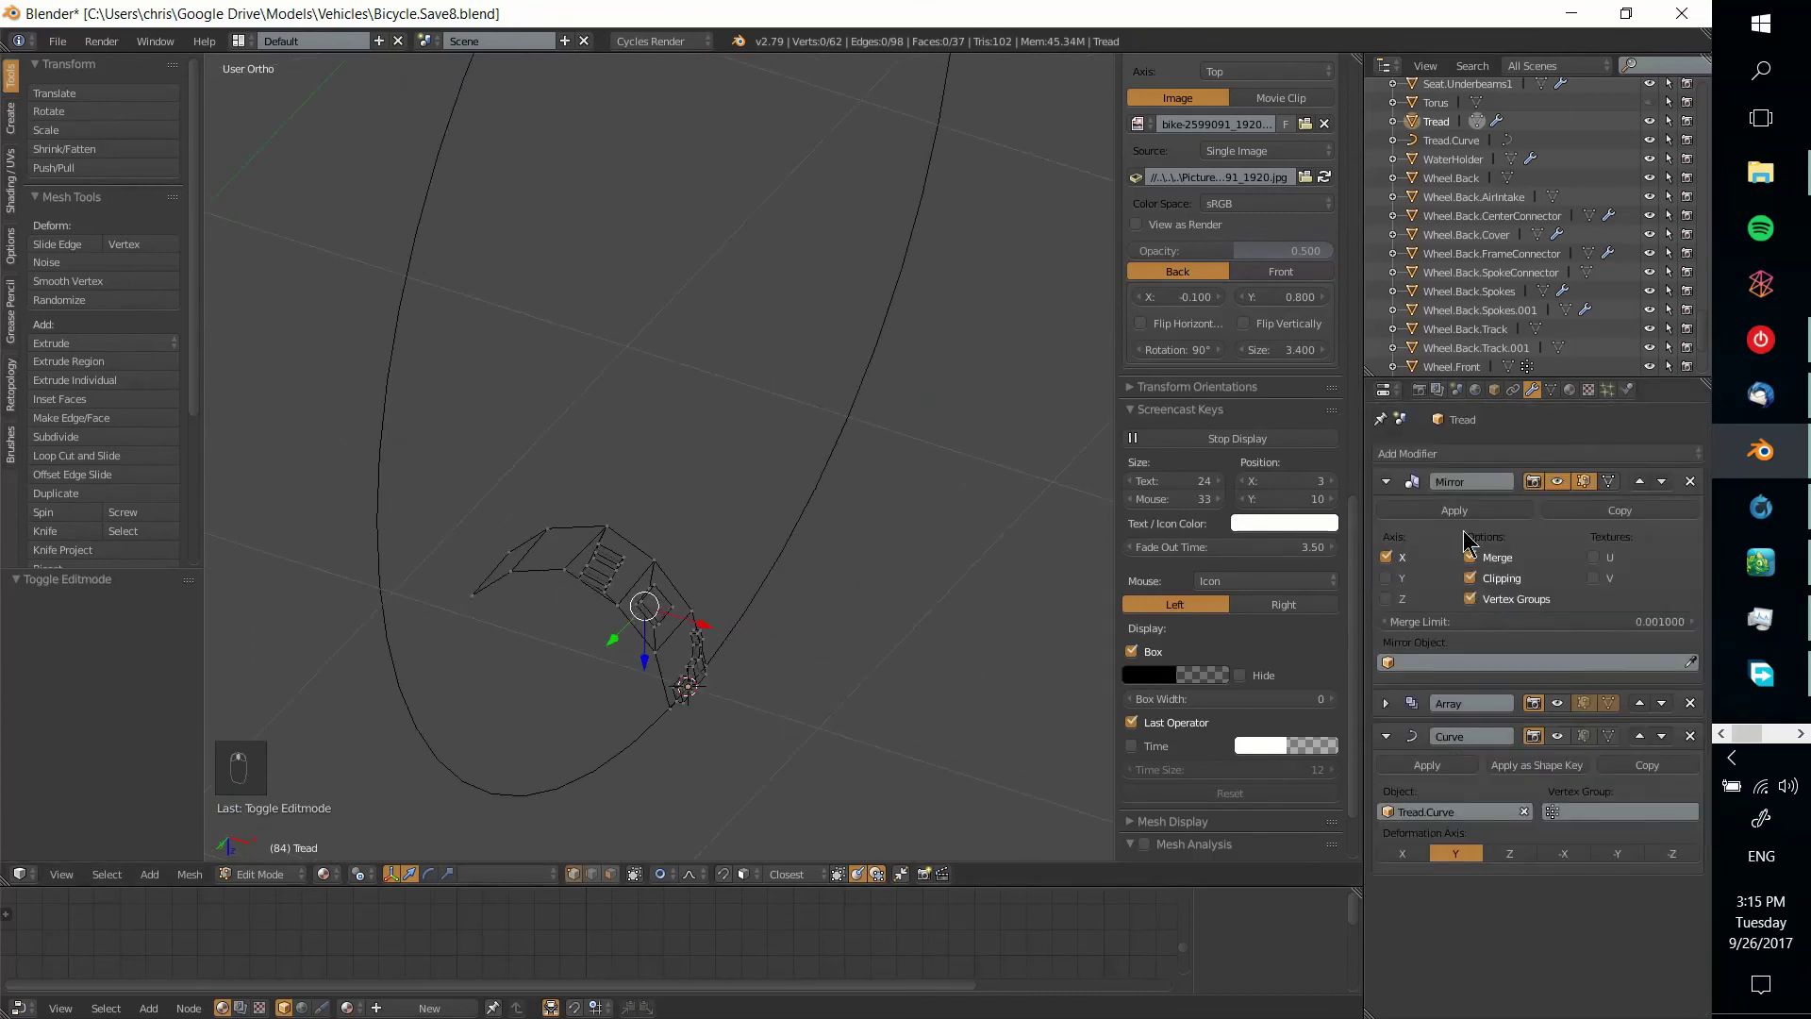
Return to Object Mode and turn the viewport display of the Array and Curve modifiers back on
{"action": "left_click", "coordinate": [1384, 485]}
{"action": "left_click", "coordinate": [1386, 483]}
{"action": "left_click", "coordinate": [1386, 703]}
{"action": "key", "text": "Tab"}
{"action": "key", "text": "Tab"}
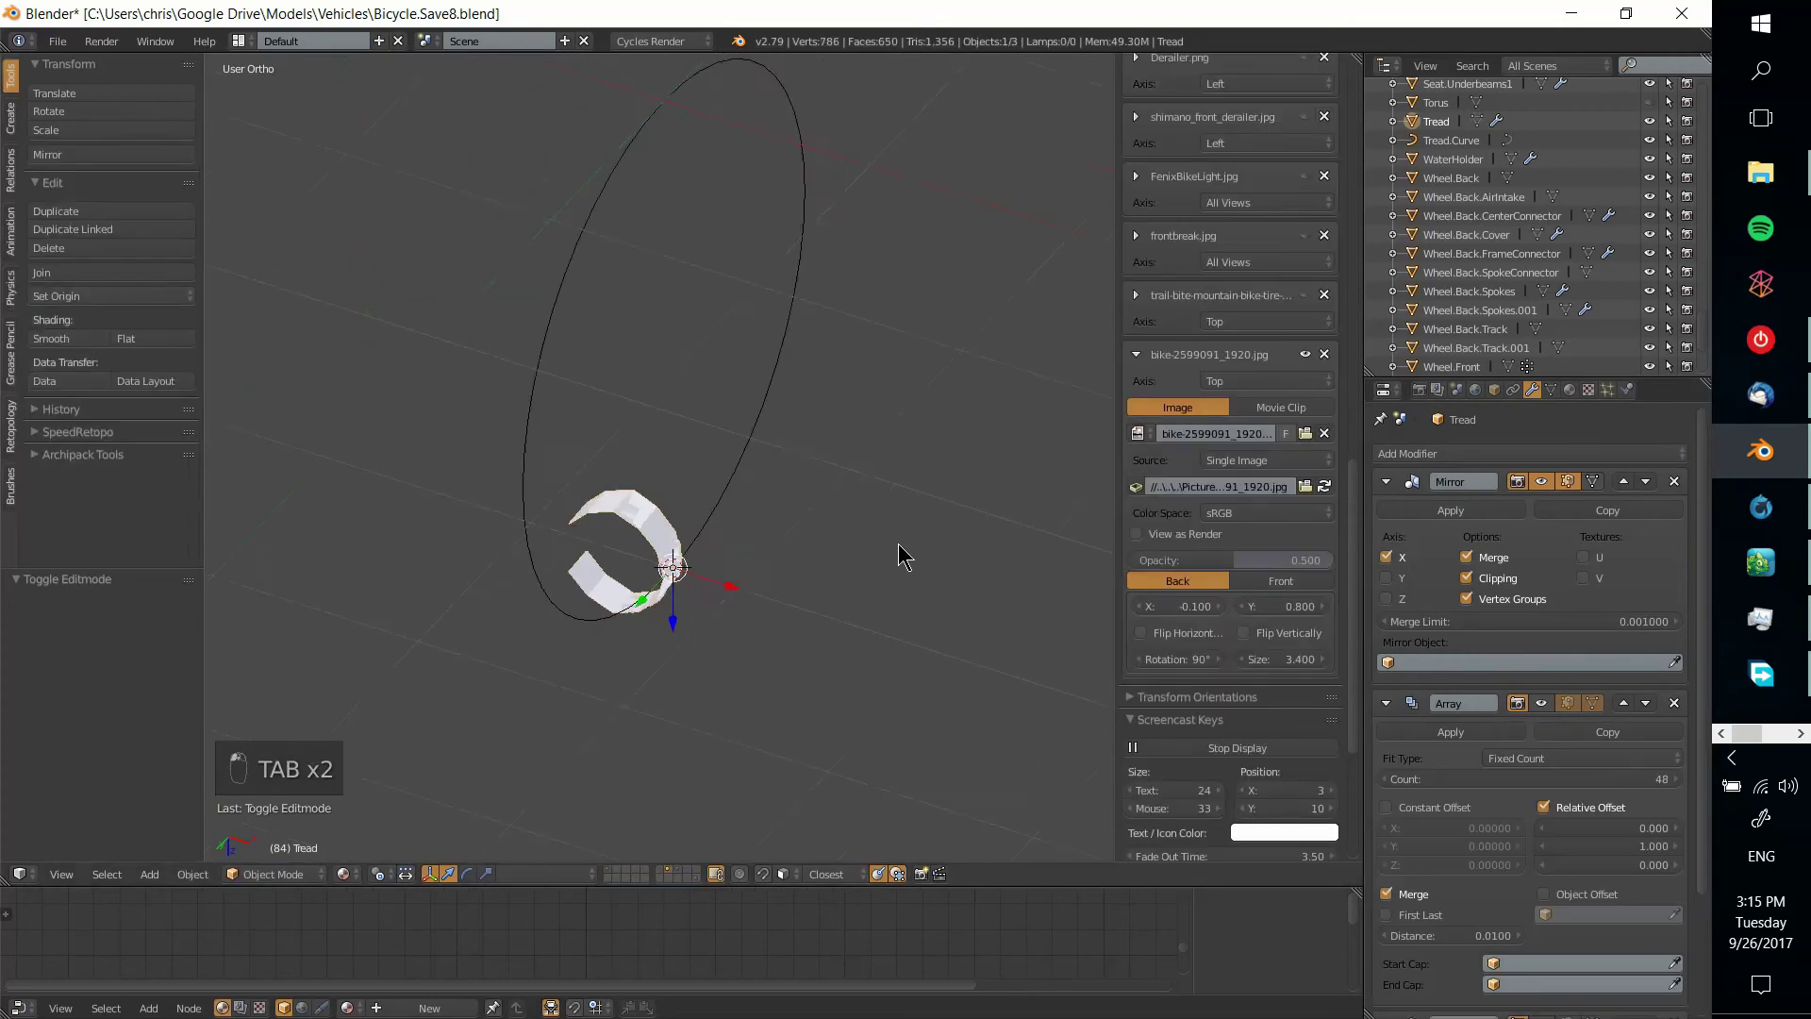
{"action": "left_click", "coordinate": [1541, 702]}
{"action": "scroll", "coordinate": [1552, 769], "scroll_direction": "down", "scroll_amount": 4}
{"action": "left_click", "coordinate": [1540, 873]}
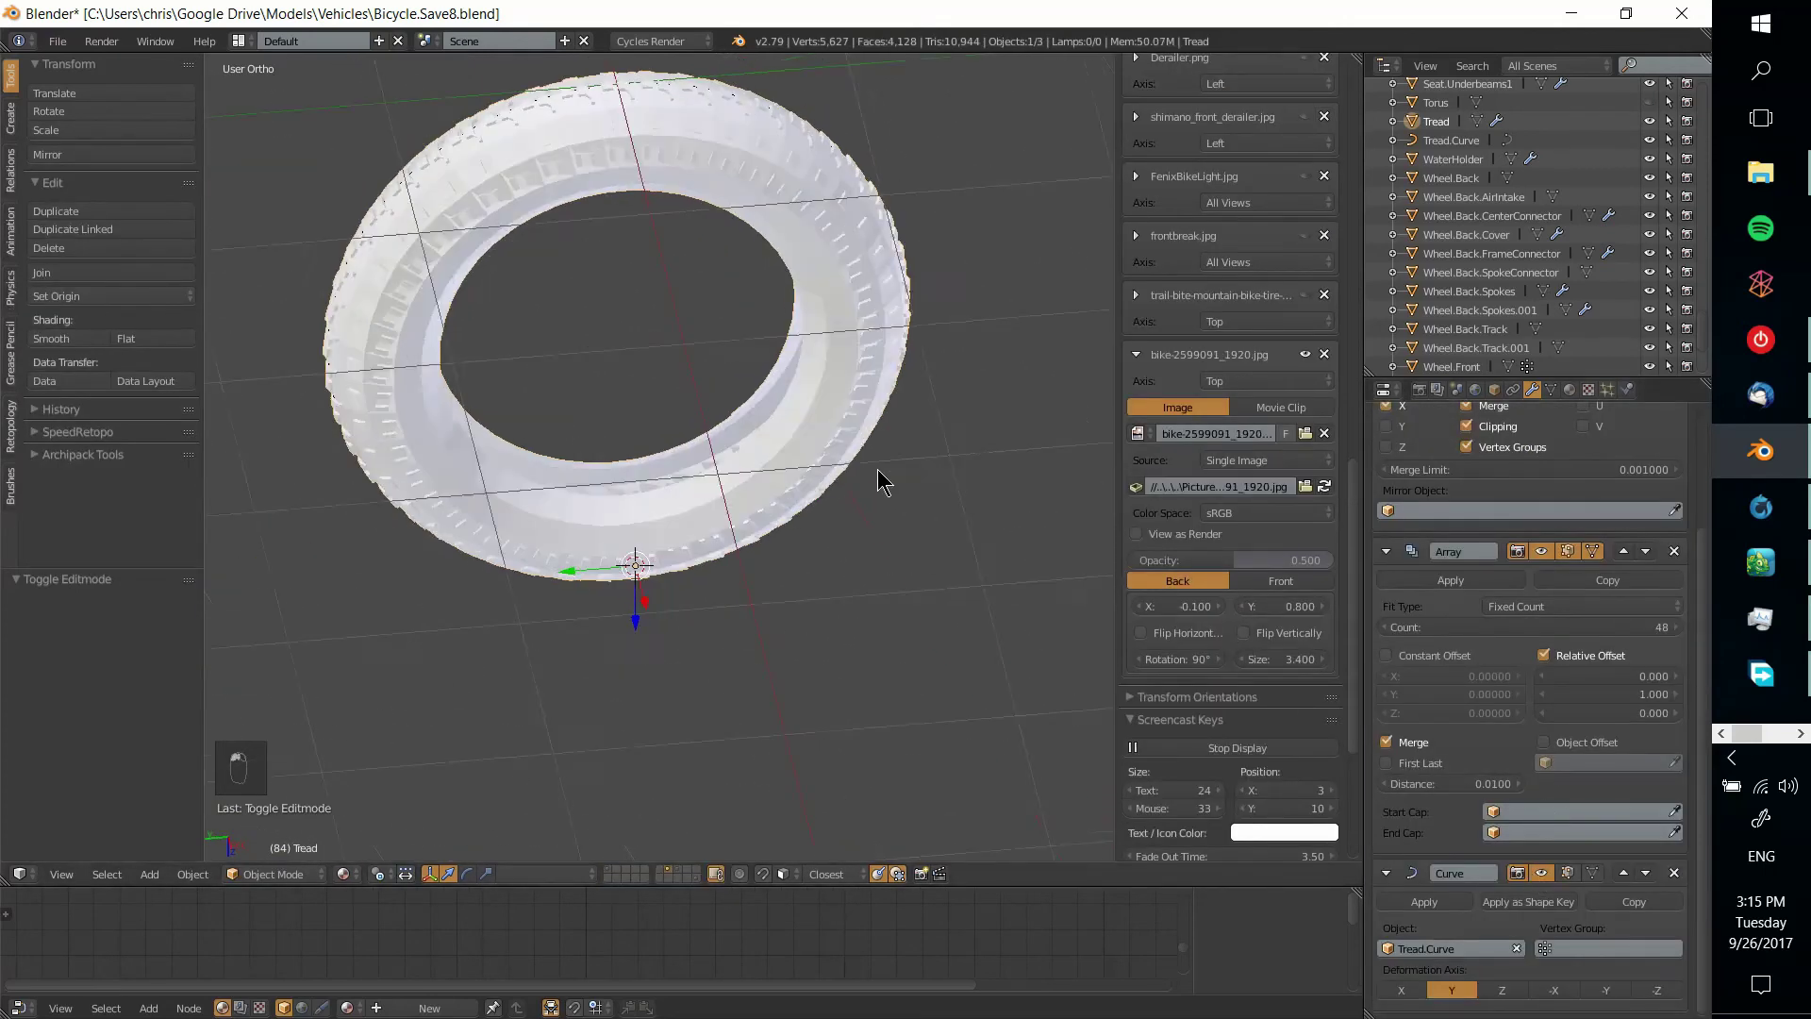
Reveal the hidden objects and select the Torus inside the tread
{"action": "key", "text": "Tab"}
{"action": "key", "text": "Tab"}
{"action": "right_click", "coordinate": [839, 280]}
{"action": "middle_click_drag", "start_coordinate": [840, 279], "coordinate": [851, 169]}
{"action": "middle_click_drag", "start_coordinate": [830, 245], "coordinate": [905, 259]}
{"action": "key", "text": "alt+h"}
{"action": "right_click", "coordinate": [786, 313]}
Try moving the Torus along Y, along X, and freely to compare it with the tread around it
{"action": "middle_click_drag", "start_coordinate": [787, 313], "coordinate": [890, 364]}
{"action": "key", "text": "g"}
{"action": "key", "text": "y"}
{"action": "right_click", "coordinate": [998, 390]}
{"action": "key", "text": "g"}
{"action": "key", "text": "x"}
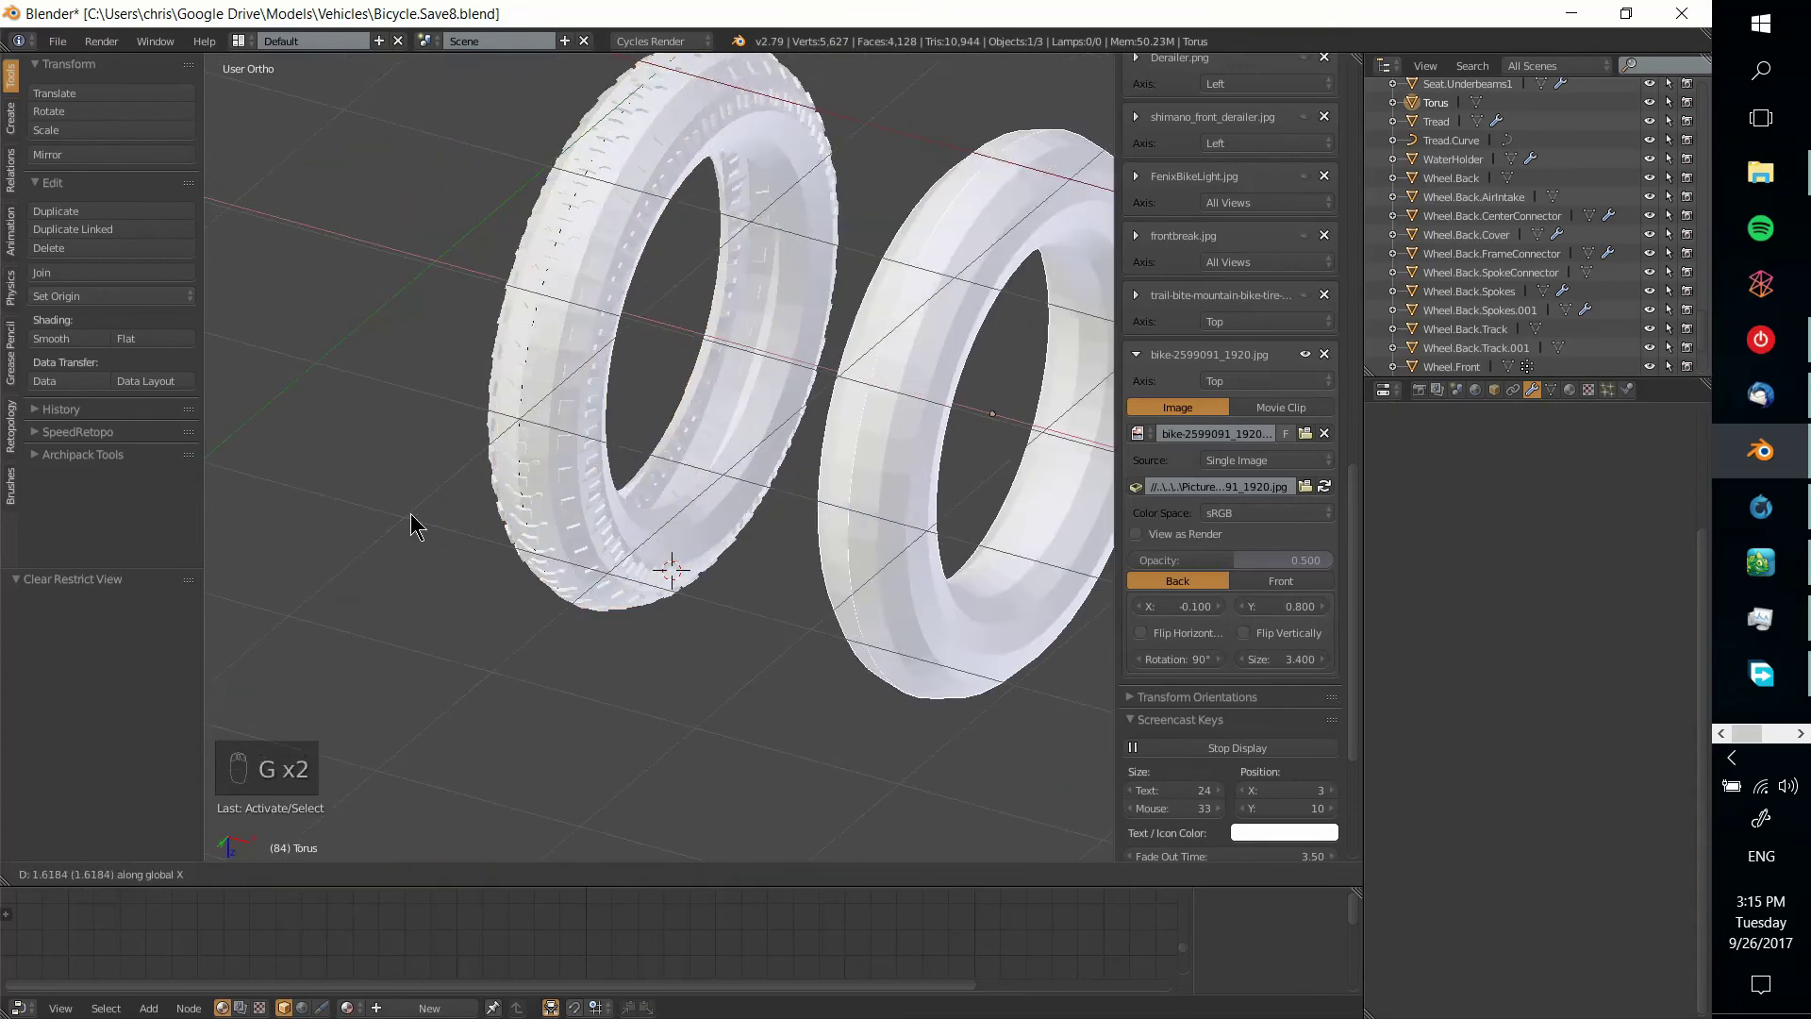
{"action": "right_click", "coordinate": [410, 513]}
{"action": "key", "text": "g"}
{"action": "key", "text": "x"}
{"action": "right_click", "coordinate": [582, 586]}
{"action": "key", "text": "g"}
{"action": "key", "text": "x"}
{"action": "right_click", "coordinate": [760, 586]}
{"action": "middle_click_drag", "start_coordinate": [790, 496], "coordinate": [746, 523], "text": "shift"}
{"action": "key", "text": "g"}
{"action": "right_click", "coordinate": [862, 579]}
{"action": "key", "text": "g"}
{"action": "right_click", "coordinate": [909, 524]}
{"action": "middle_click_drag", "start_coordinate": [909, 535], "coordinate": [906, 651]}
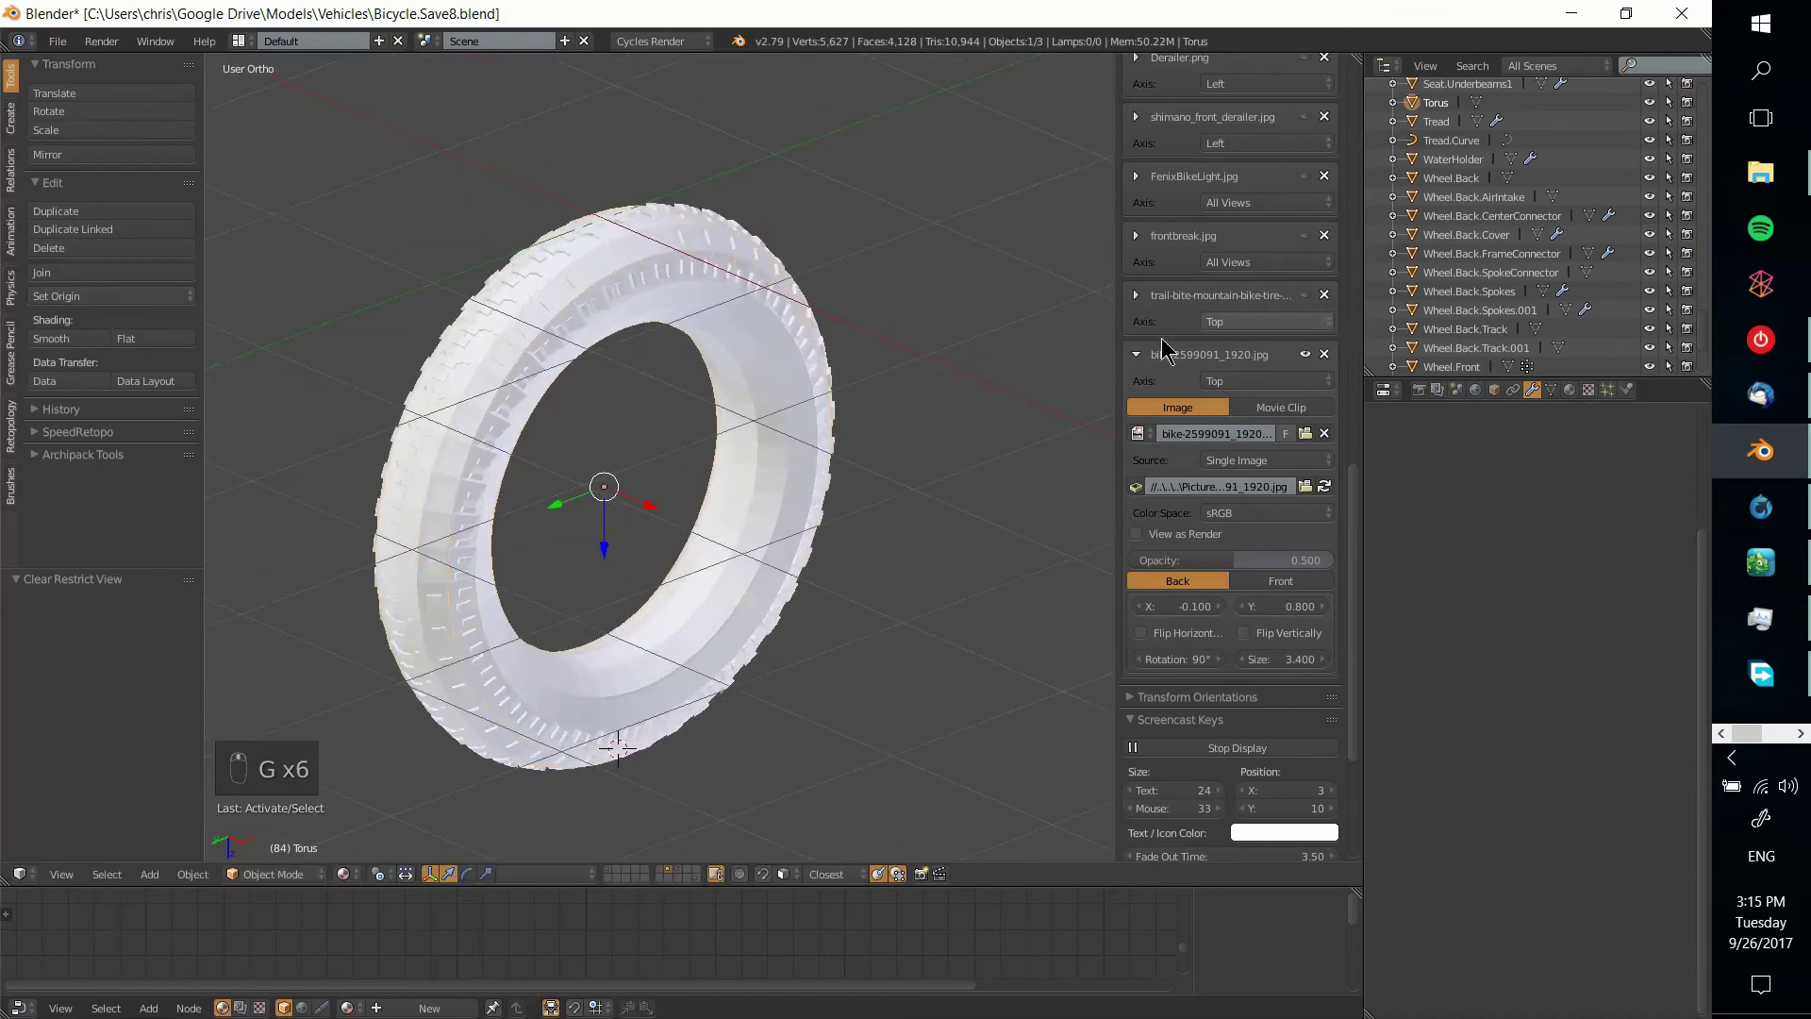
Assign the existing Rubber material to the Torus
{"action": "left_click", "coordinate": [1569, 391]}
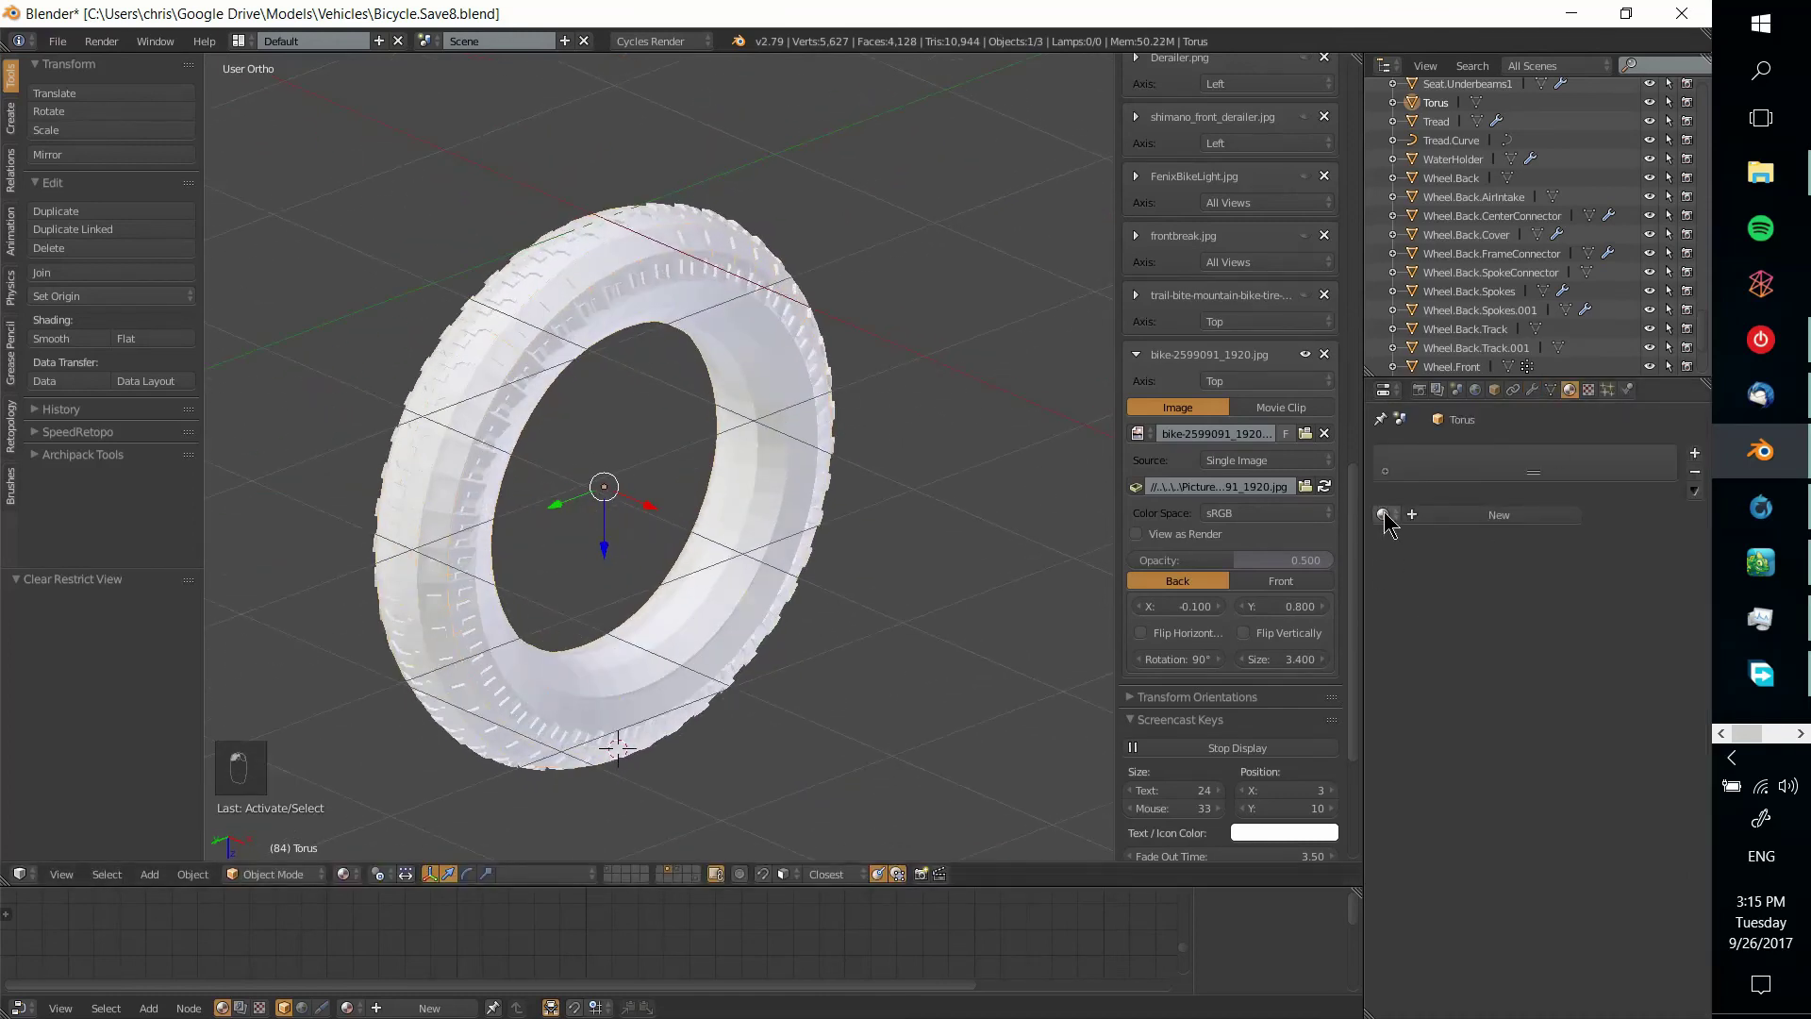
{"action": "scroll", "coordinate": [830, 464], "scroll_direction": "up", "scroll_amount": 5}
{"action": "middle_click_drag", "start_coordinate": [1009, 175], "coordinate": [956, 323], "text": "shift"}
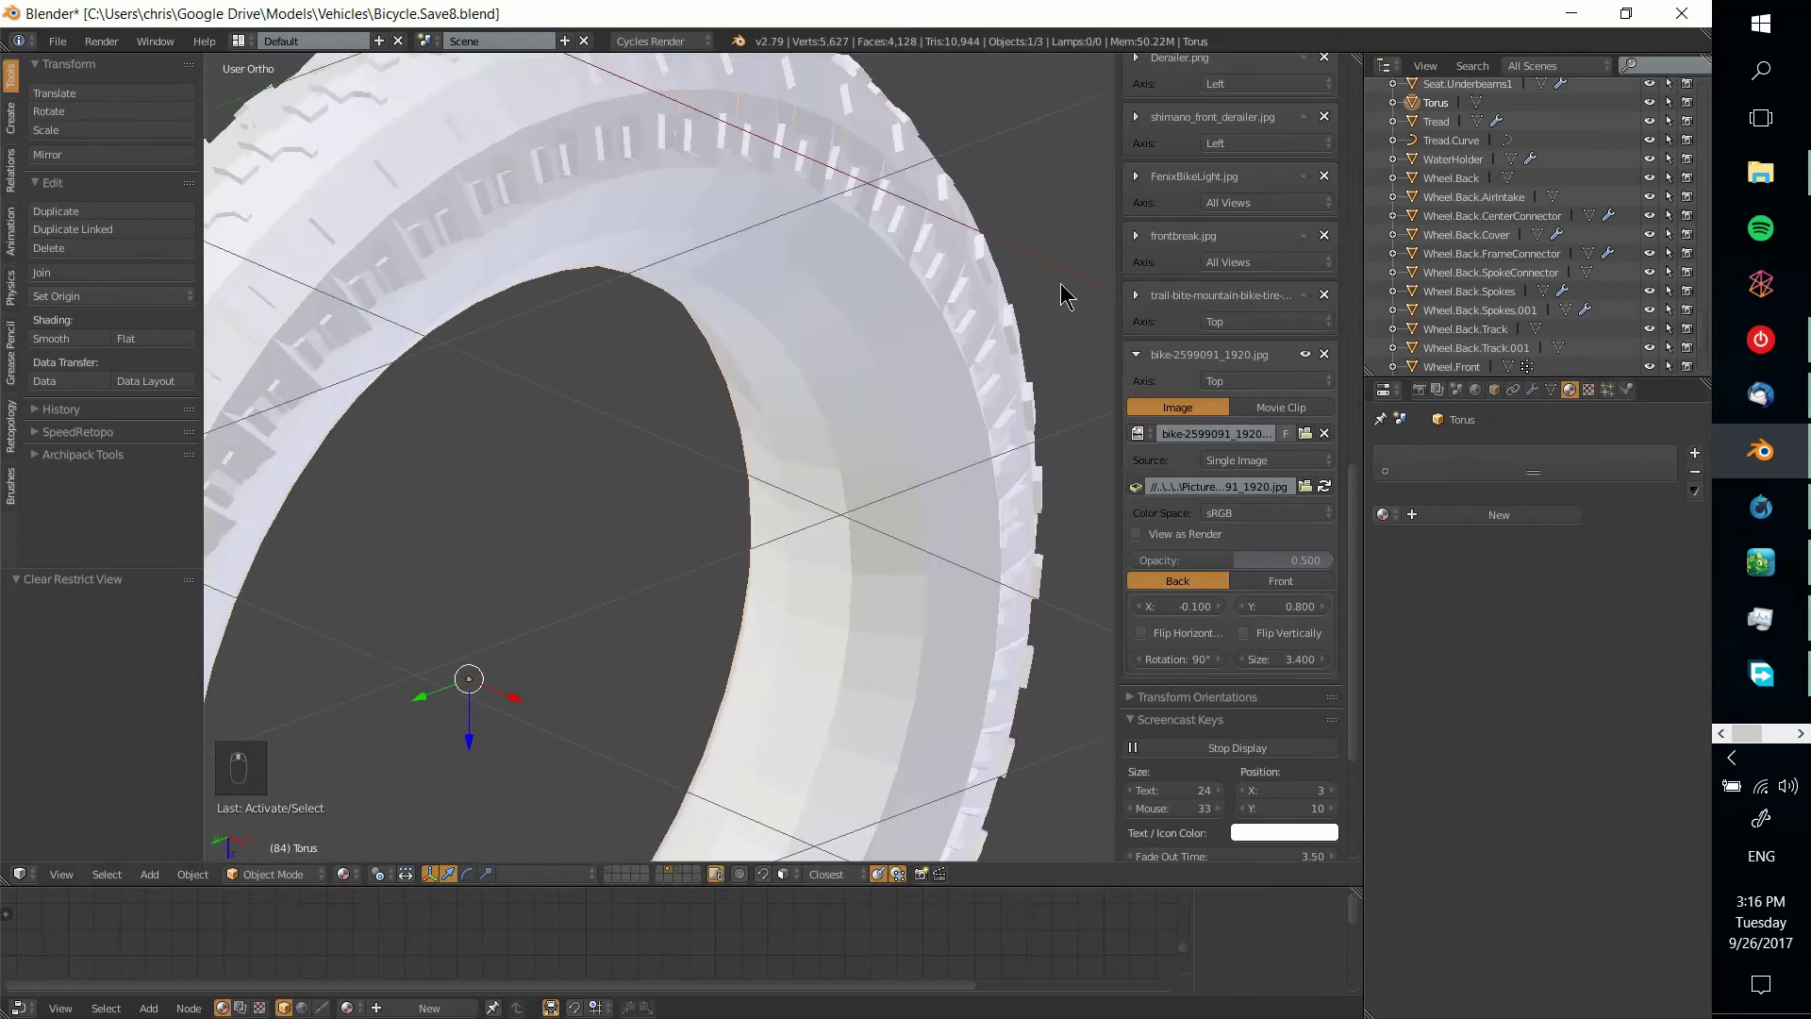
{"action": "middle_click_drag", "start_coordinate": [894, 189], "coordinate": [614, 229]}
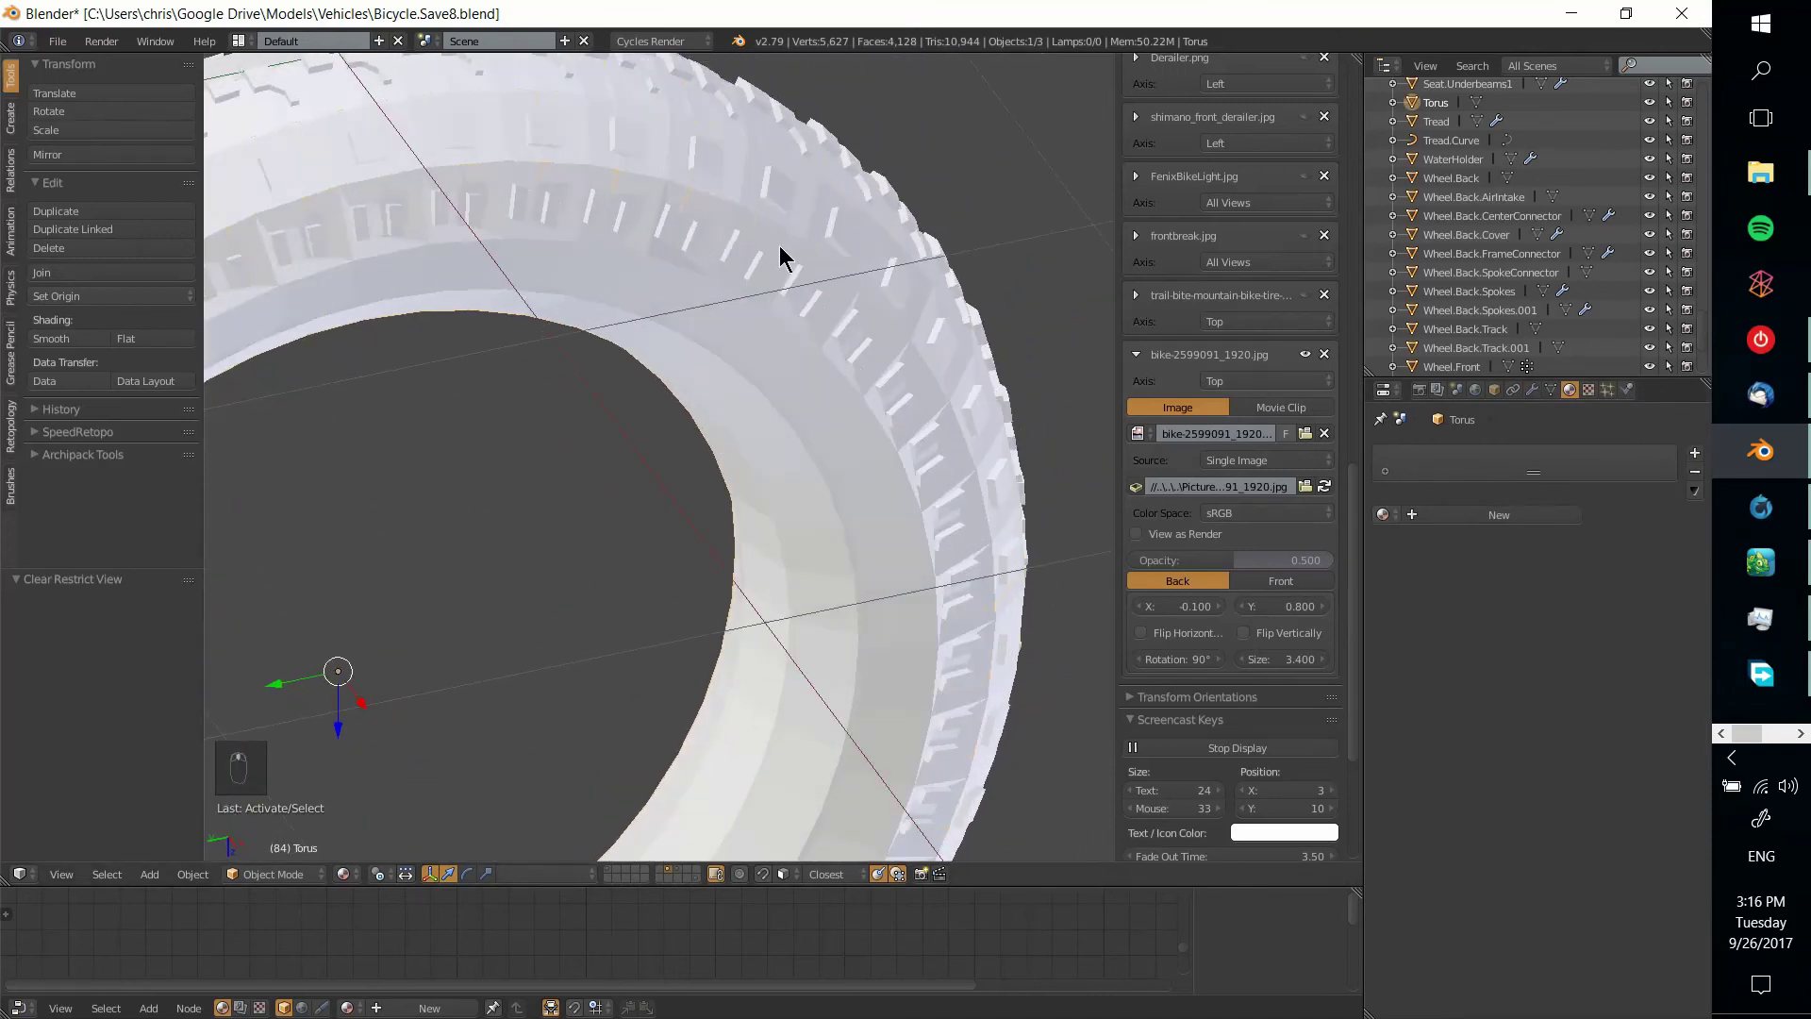
{"action": "middle_click_drag", "start_coordinate": [755, 325], "coordinate": [891, 349]}
{"action": "left_click", "coordinate": [1384, 514]}
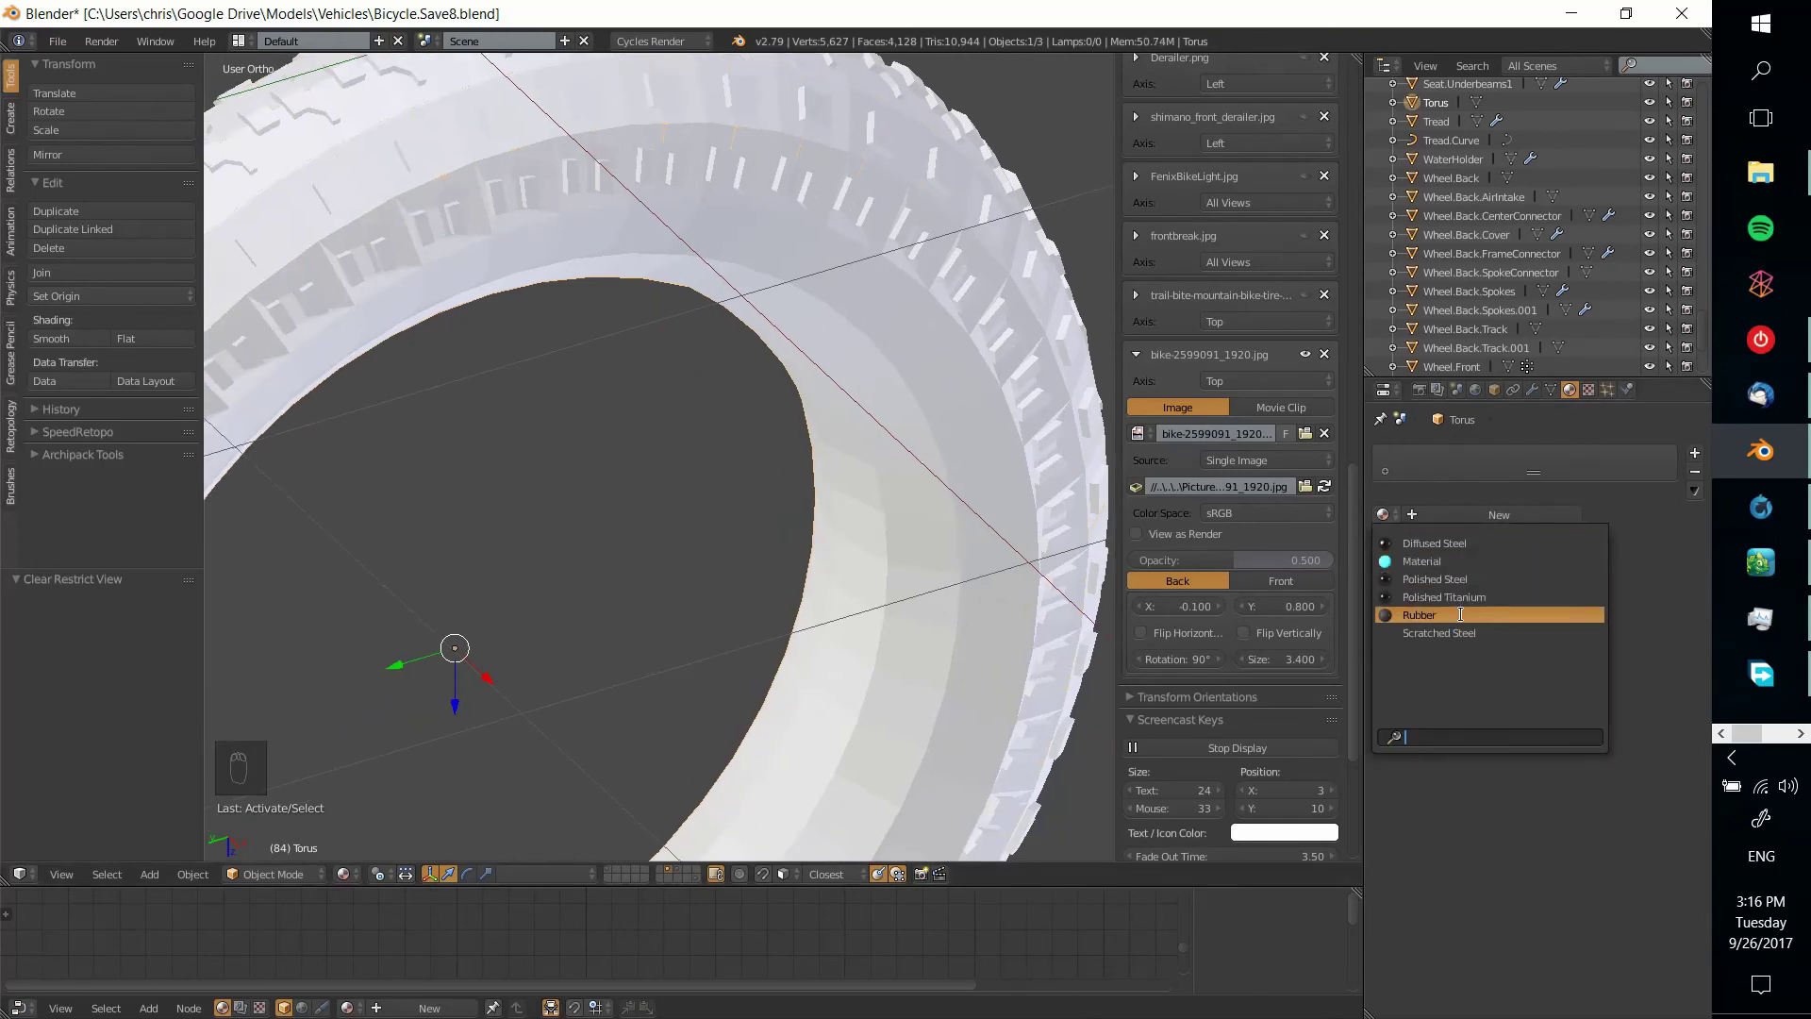
{"action": "left_click", "coordinate": [1460, 614]}
{"action": "scroll", "coordinate": [877, 497], "scroll_direction": "down", "scroll_amount": 5}
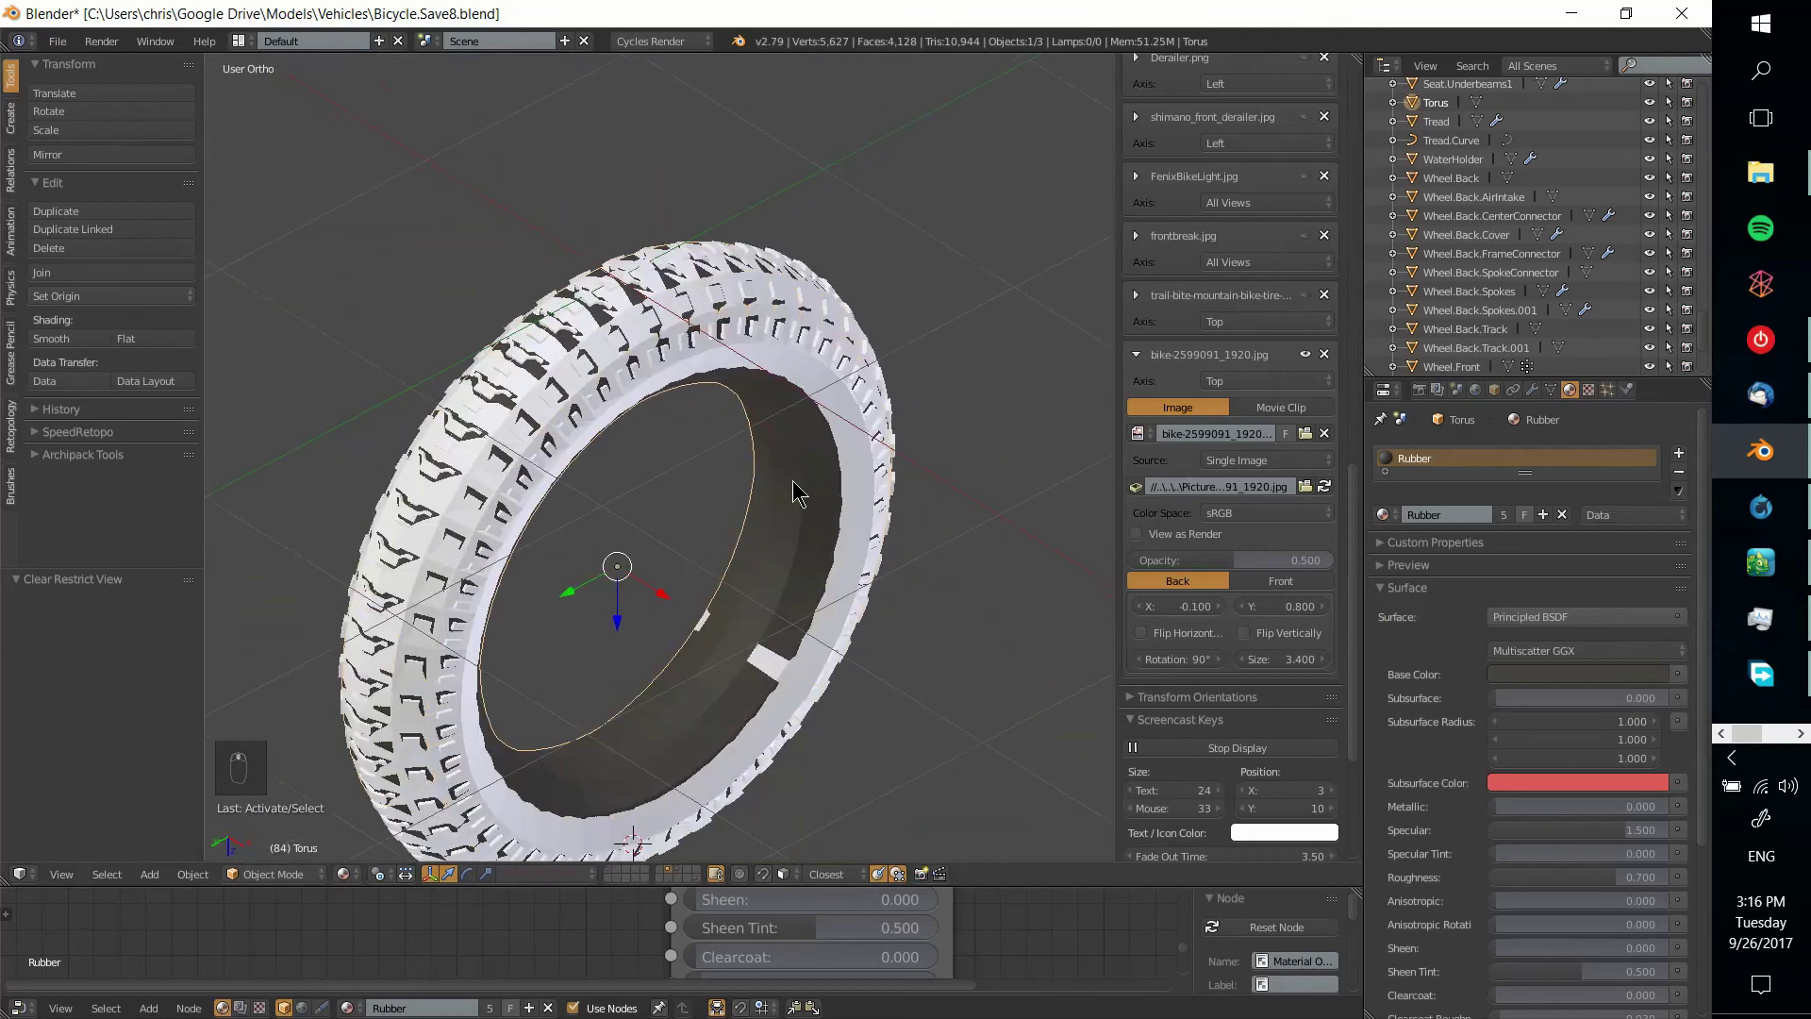
Select the Tread object around the torus and look briefly at its mesh in Edit Mode
{"action": "scroll", "coordinate": [793, 480], "scroll_direction": "up", "scroll_amount": 4}
{"action": "right_click", "coordinate": [795, 273]}
{"action": "middle_click_drag", "start_coordinate": [496, 368], "coordinate": [574, 302]}
{"action": "scroll", "coordinate": [574, 302], "scroll_direction": "down", "scroll_amount": 3}
{"action": "key", "text": "Tab"}
Select the Tread's entire mesh in Edit Mode, scale it by 1.01, and return to Object Mode
{"action": "key", "text": "Tab"}
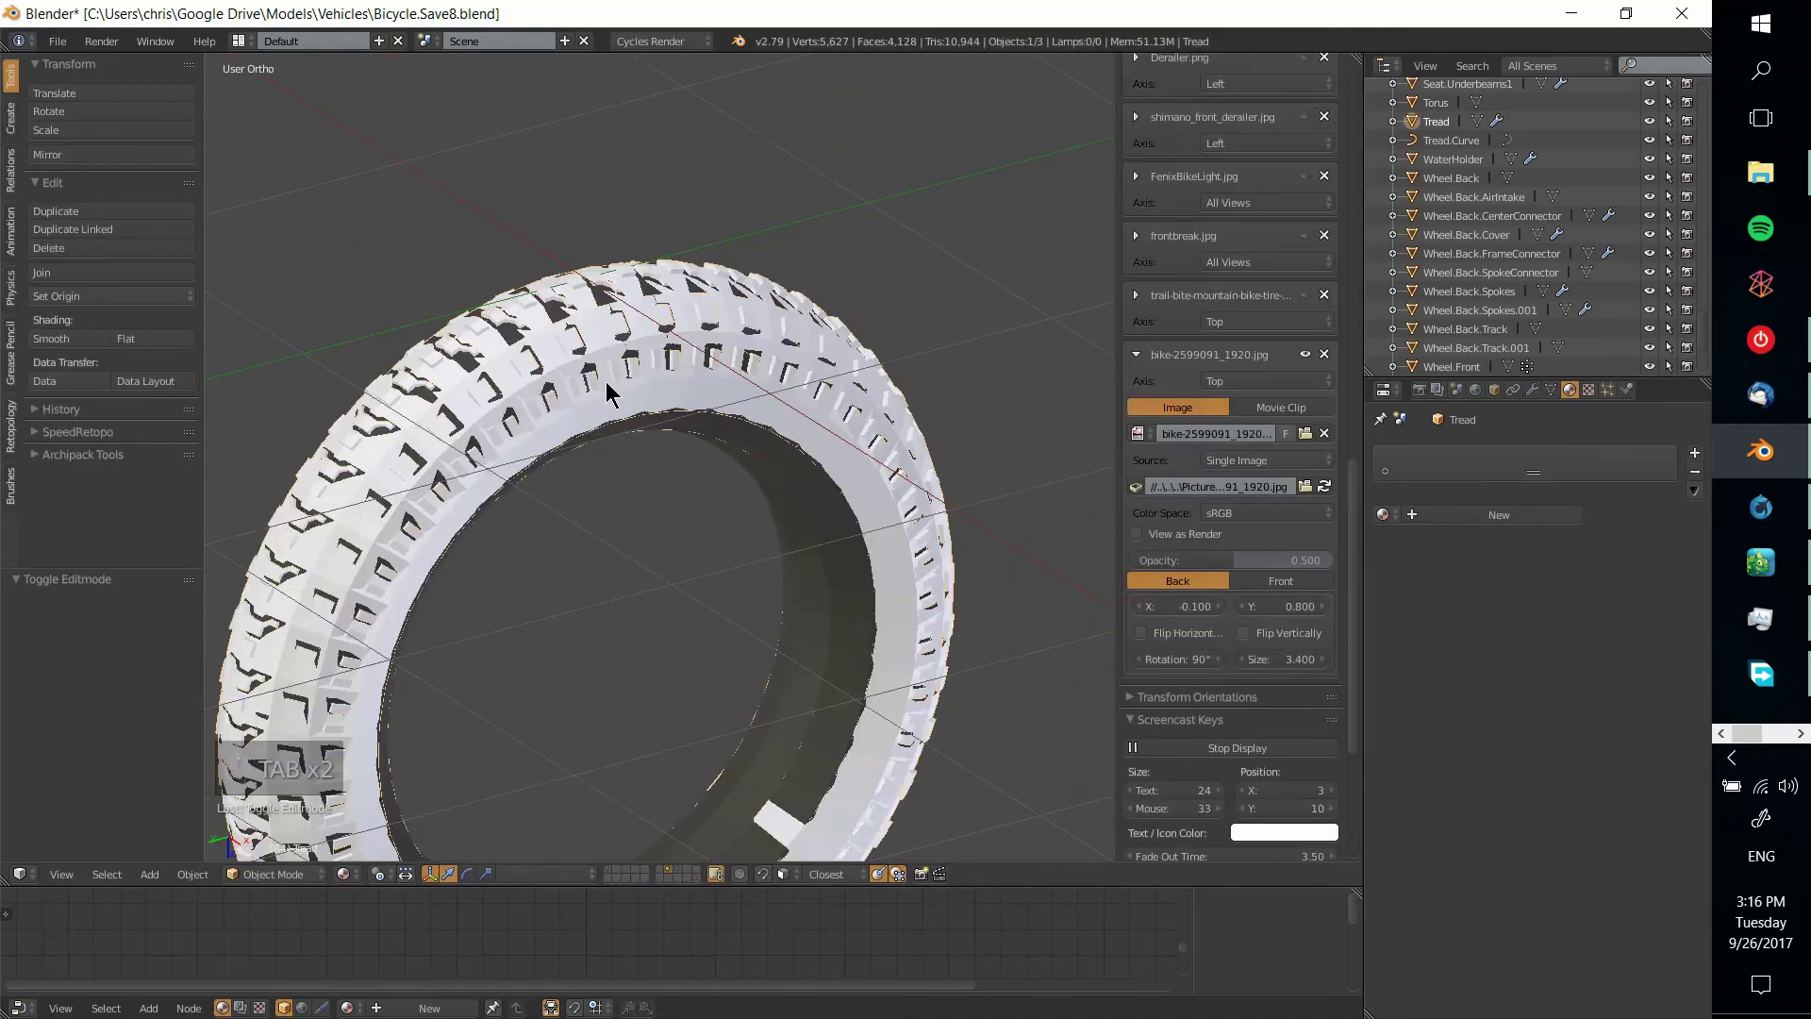
{"action": "middle_click_drag", "start_coordinate": [744, 616], "coordinate": [881, 403], "text": "shift"}
{"action": "key", "text": "Tab"}
{"action": "key", "text": "a"}
{"action": "key", "text": "a"}
{"action": "key", "text": "a"}
{"action": "key", "text": "a"}
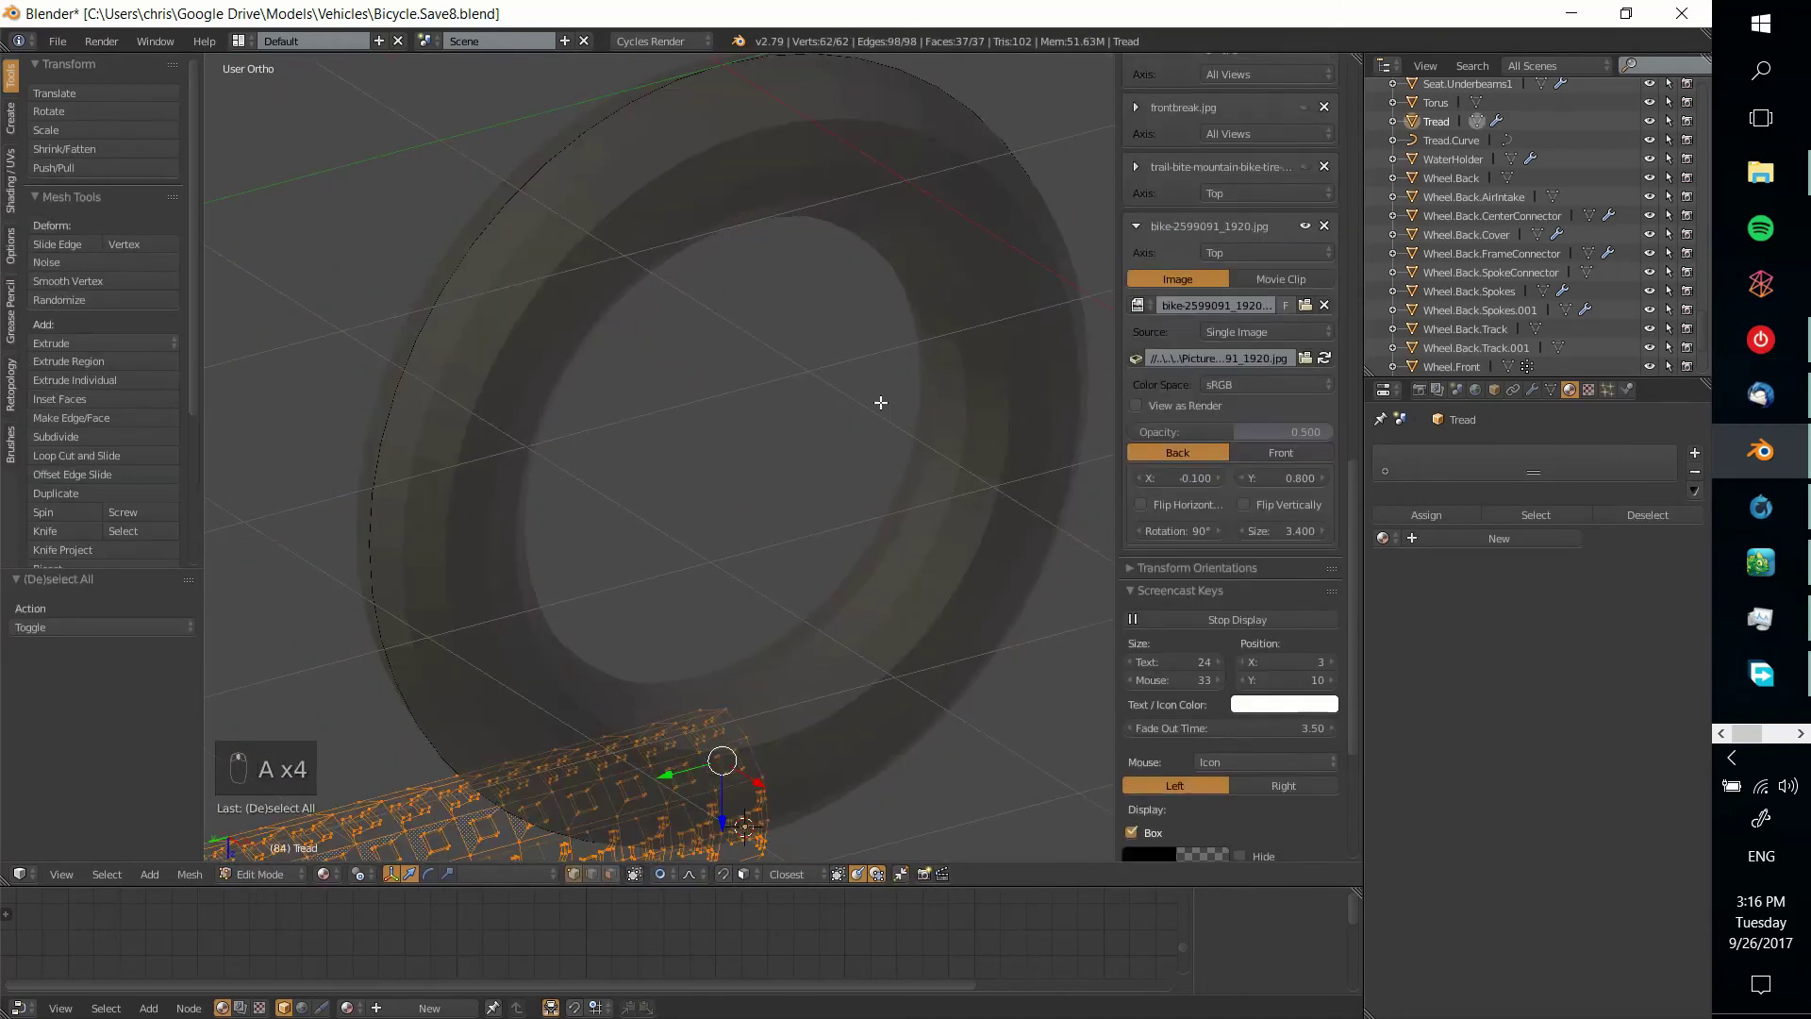
{"action": "scroll", "coordinate": [880, 402], "scroll_direction": "down", "scroll_amount": 4}
{"action": "scroll", "coordinate": [807, 472], "scroll_direction": "down", "scroll_amount": 2}
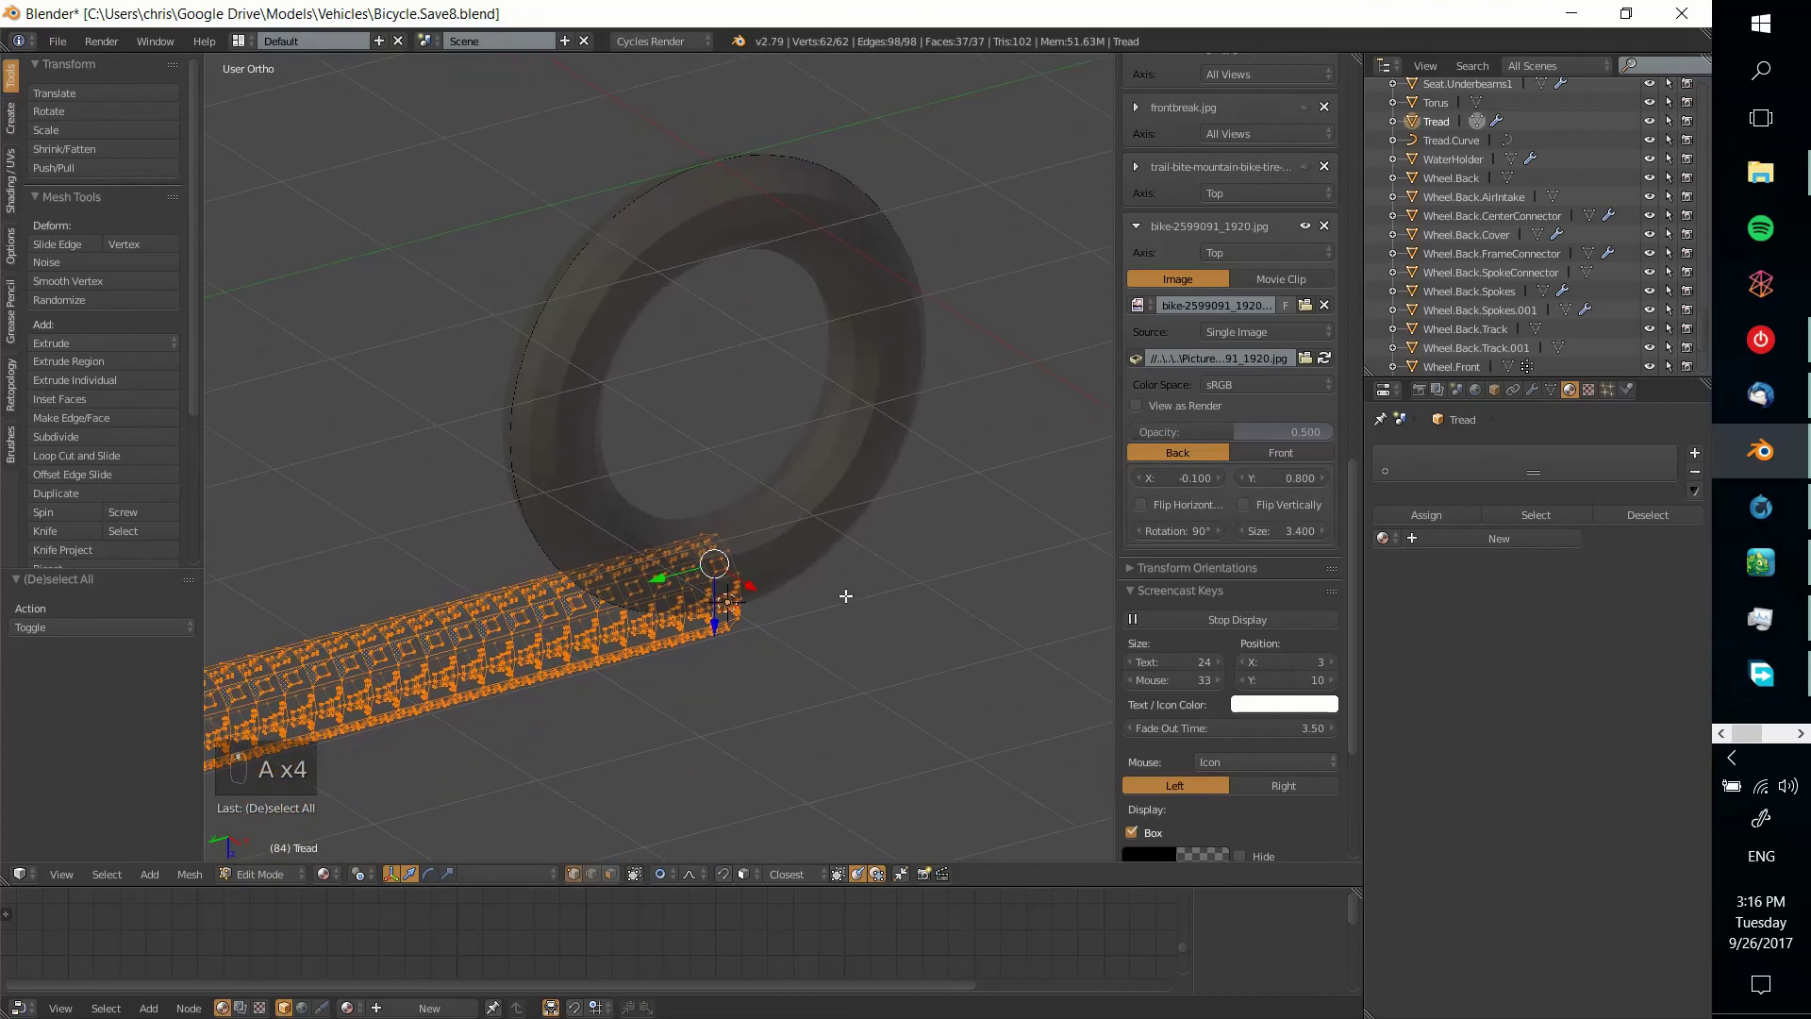
{"action": "key", "text": "s"}
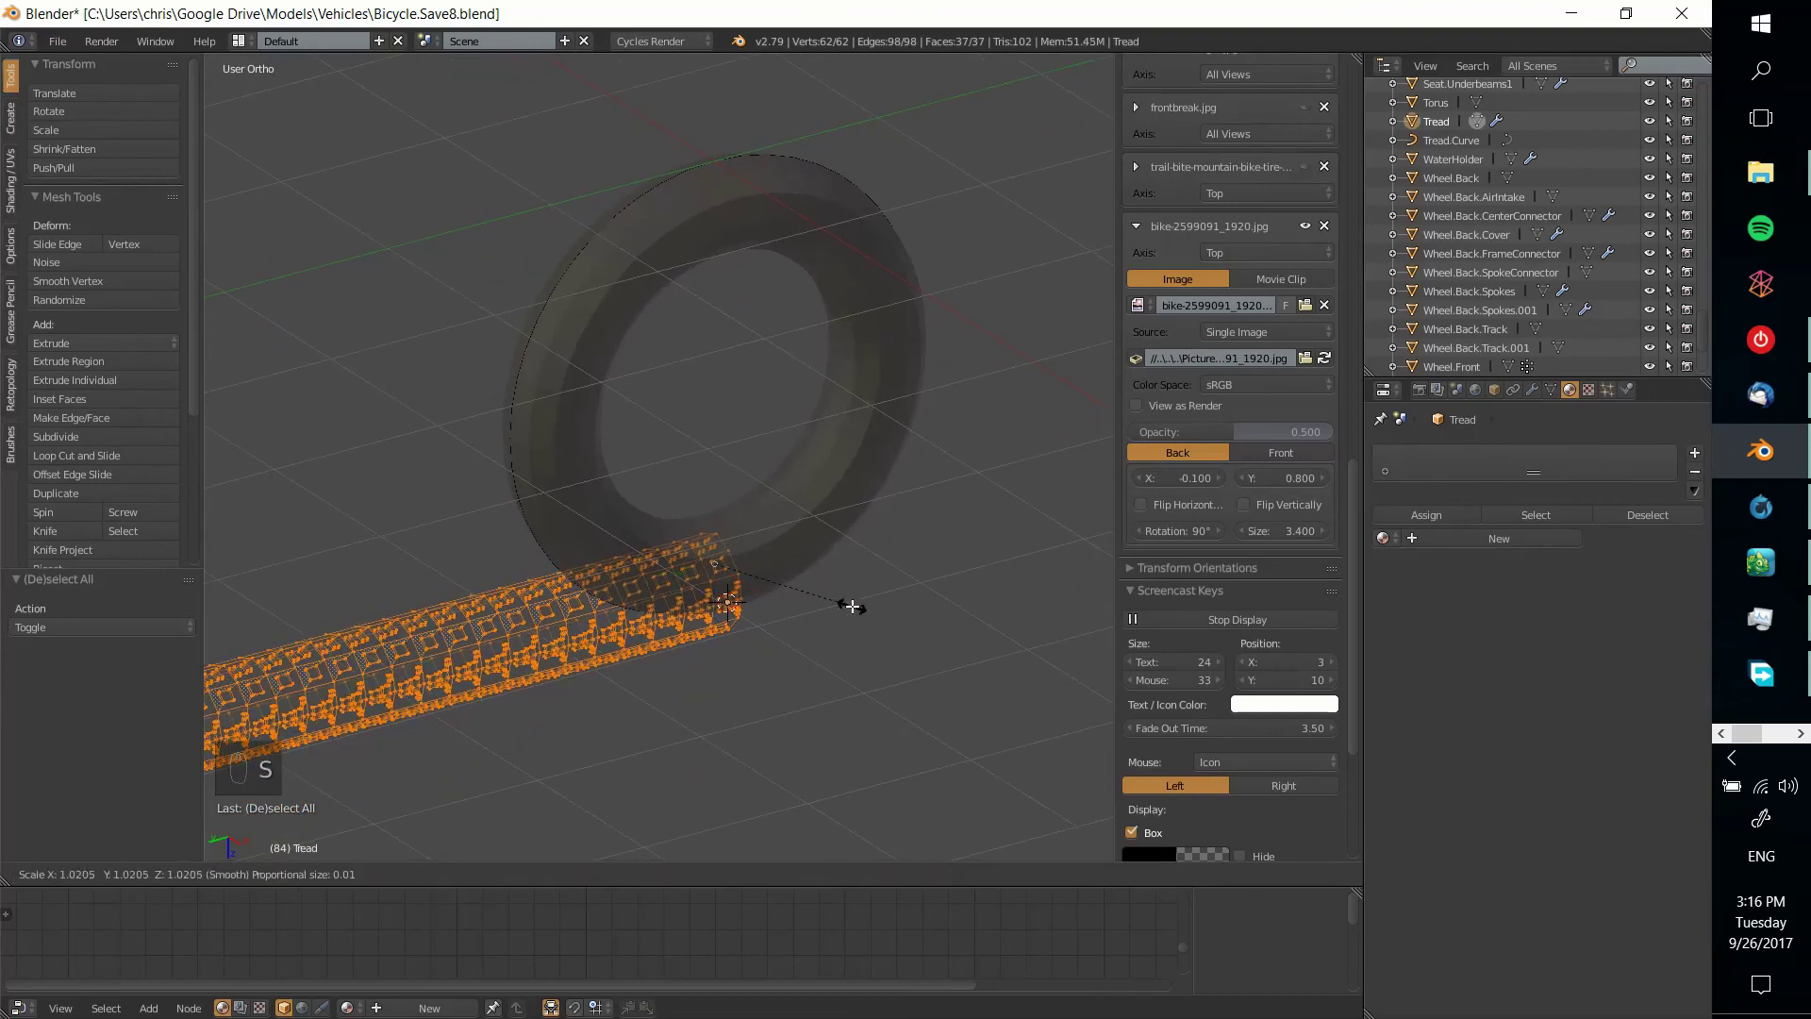
{"action": "type", "text": "1.01"}
{"action": "key", "text": "Return"}
{"action": "key", "text": "Tab"}
Scale the whole tread mesh up slightly in further passes, comparing the ring in Object Mode between them
{"action": "key", "text": "Tab"}
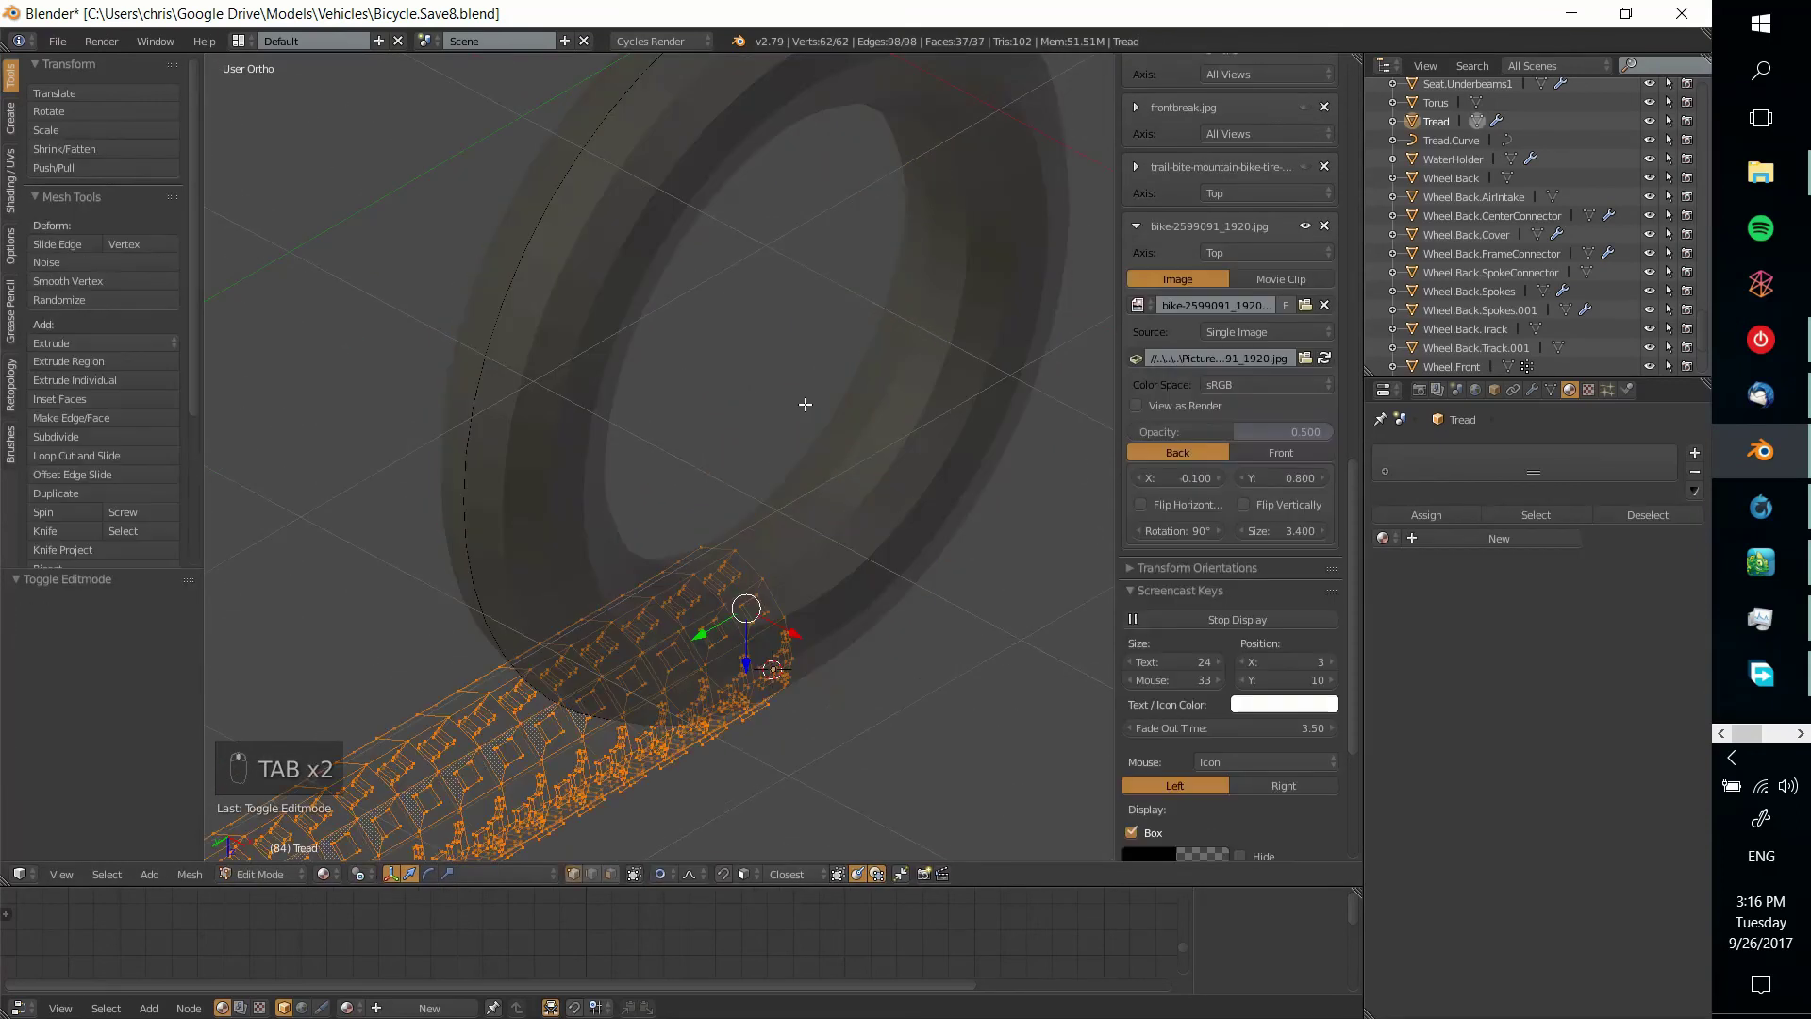
{"action": "type", "text": ".01"}
{"action": "key", "text": "Return"}
{"action": "key", "text": "Tab"}
{"action": "scroll", "coordinate": [805, 404], "scroll_direction": "down", "scroll_amount": 2}
{"action": "key", "text": "Tab"}
{"action": "key", "text": "s"}
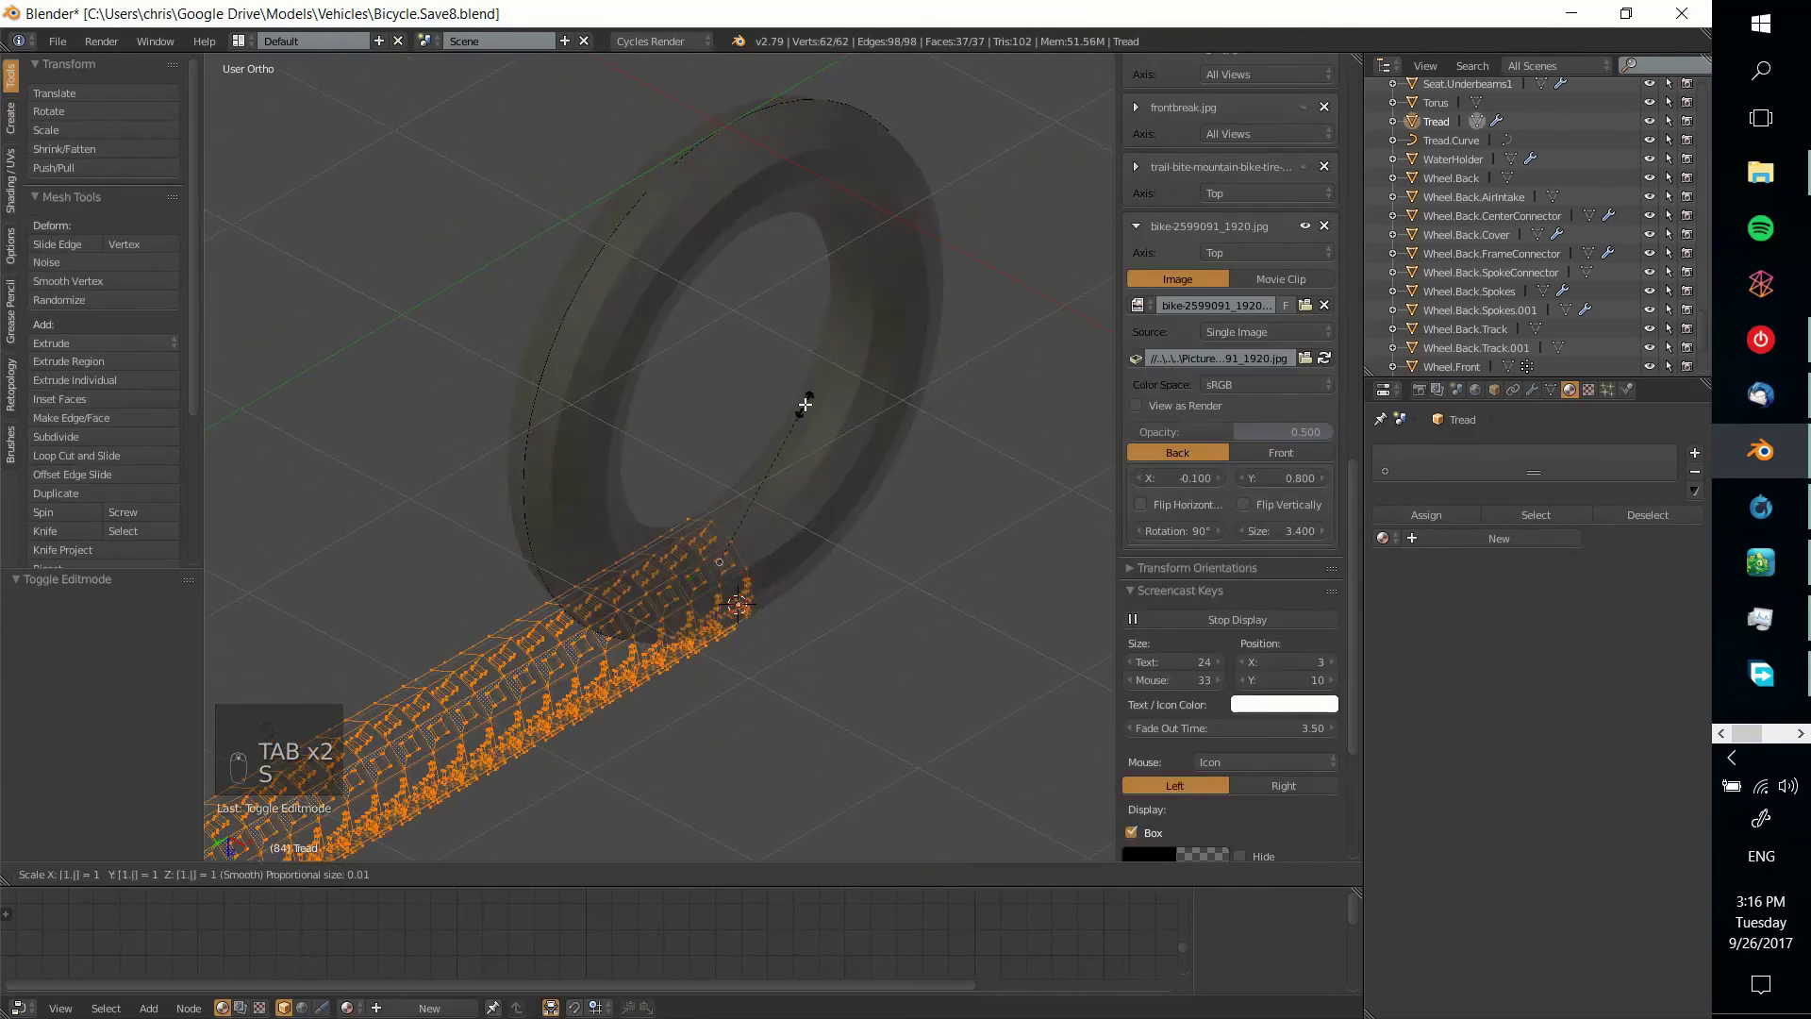
{"action": "key", "text": "Tab"}
{"action": "key", "text": "Tab"}
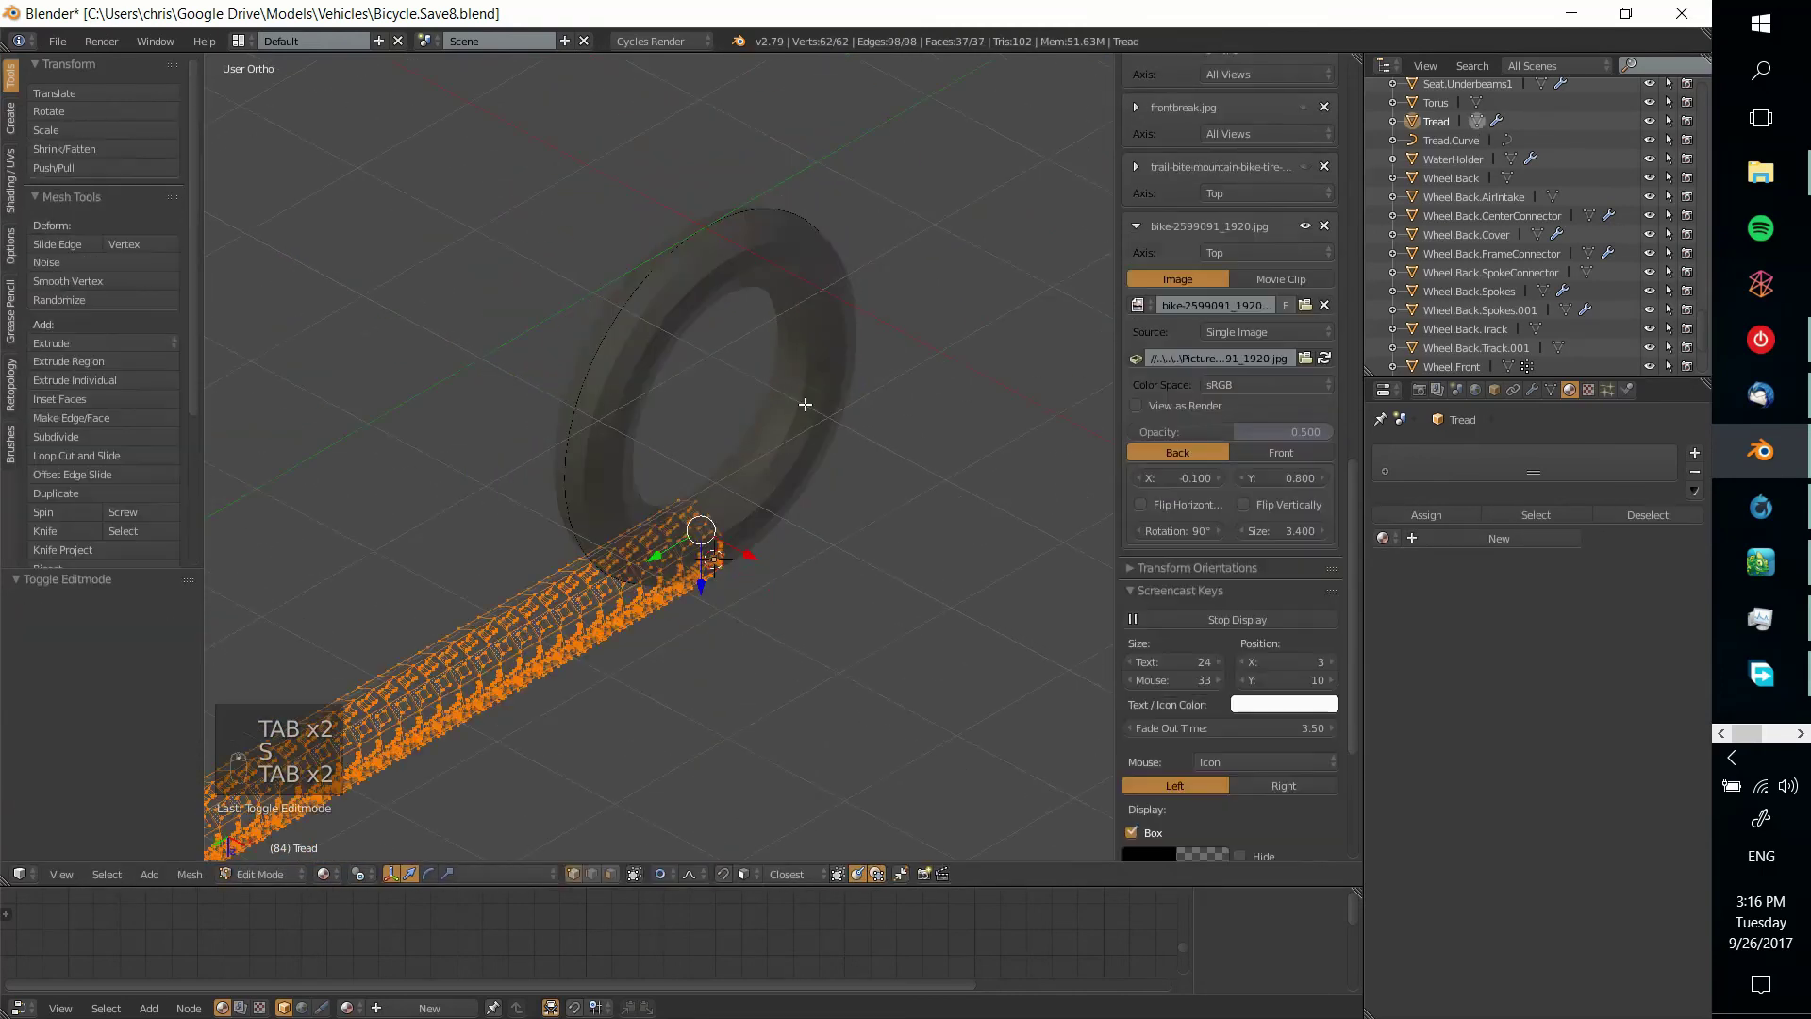
{"action": "key", "text": "Tab"}
Select the Torus and the Tread in turn and examine where the torus shows through the tread
{"action": "right_click", "coordinate": [817, 483]}
{"action": "middle_click_drag", "start_coordinate": [817, 483], "coordinate": [637, 552]}
{"action": "middle_click_drag", "start_coordinate": [748, 612], "coordinate": [603, 233]}
{"action": "scroll", "coordinate": [764, 411], "scroll_direction": "up", "scroll_amount": 5}
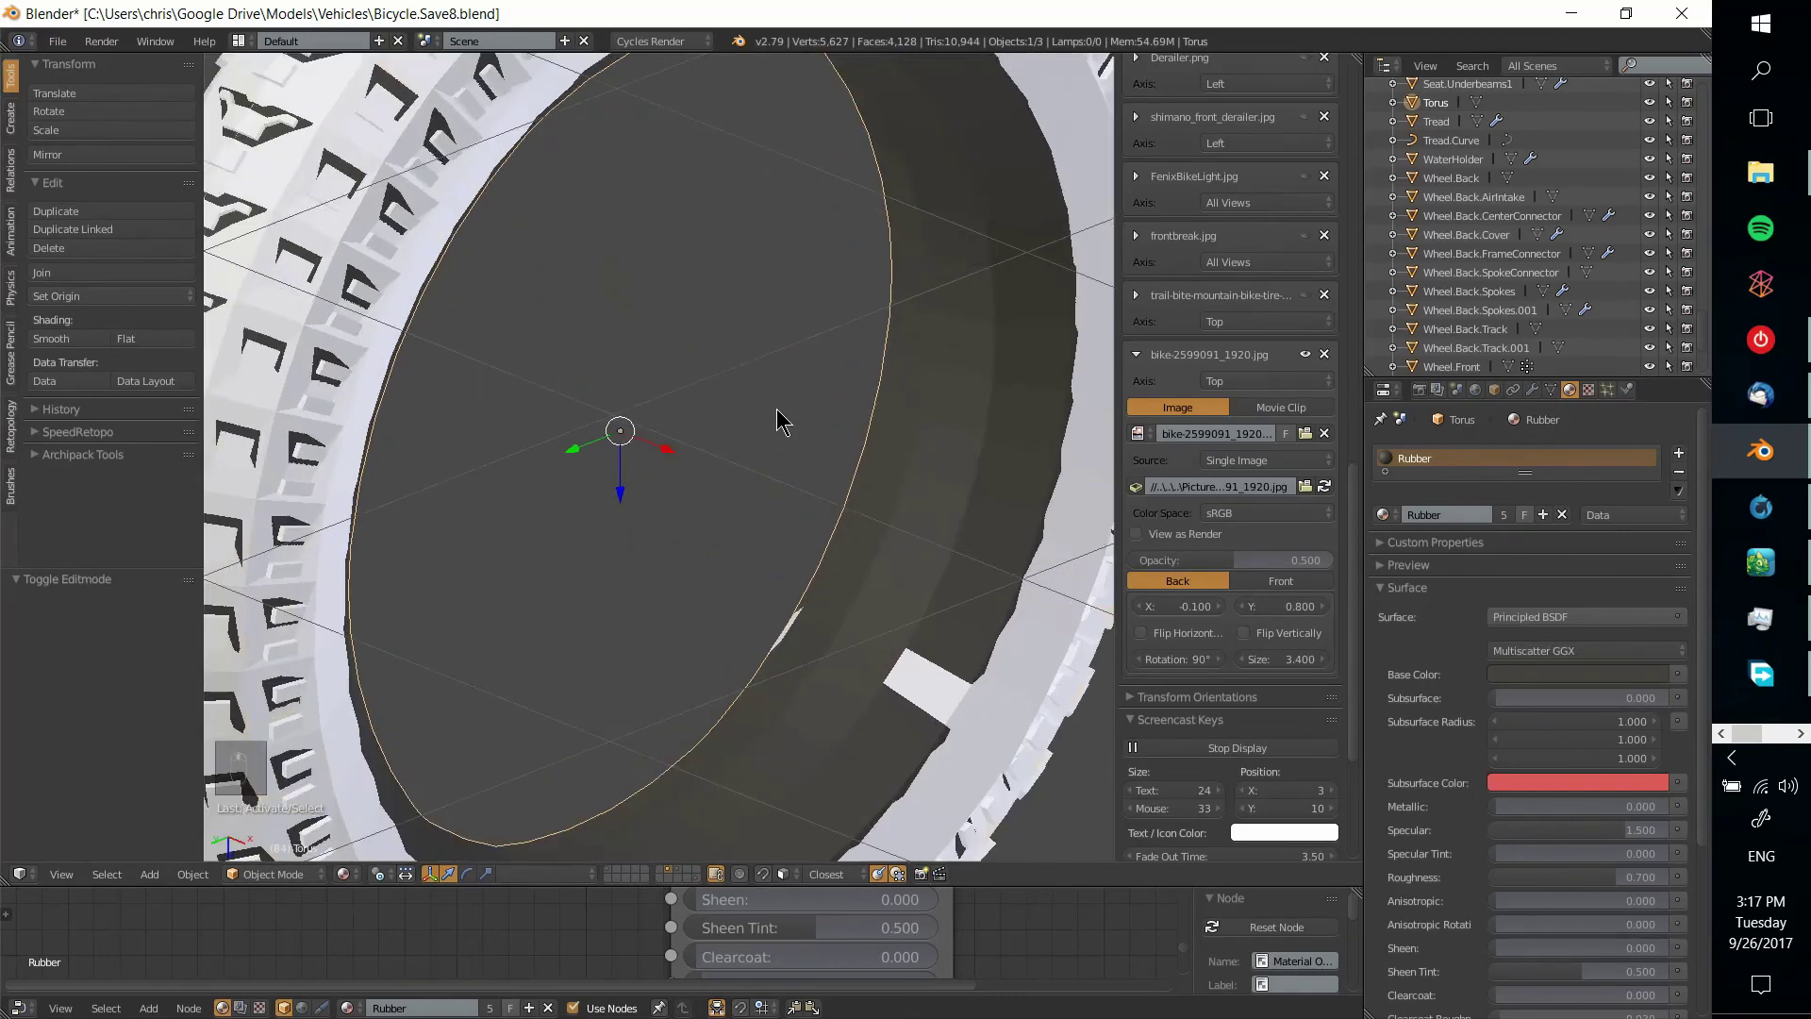
{"action": "middle_click_drag", "start_coordinate": [602, 344], "coordinate": [829, 718], "text": "shift"}
{"action": "right_click", "coordinate": [723, 440]}
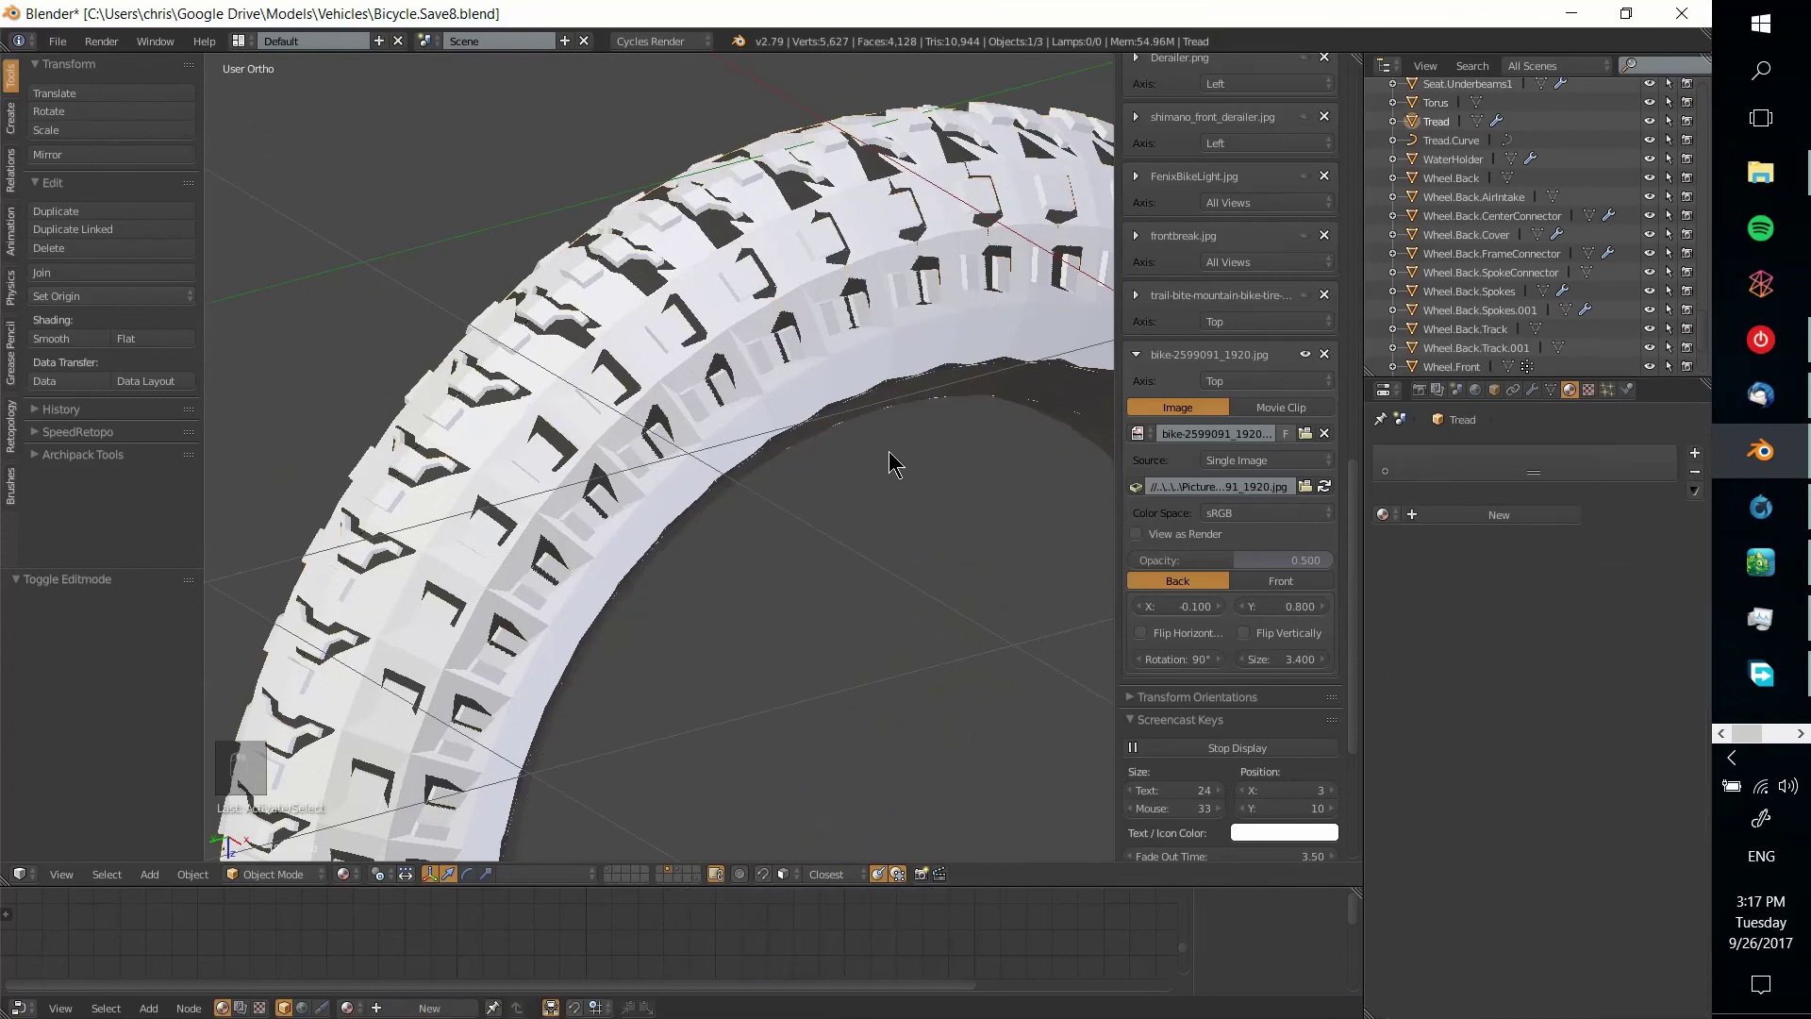
{"action": "scroll", "coordinate": [865, 453], "scroll_direction": "down", "scroll_amount": 3}
{"action": "middle_click_drag", "start_coordinate": [866, 453], "coordinate": [816, 467]}
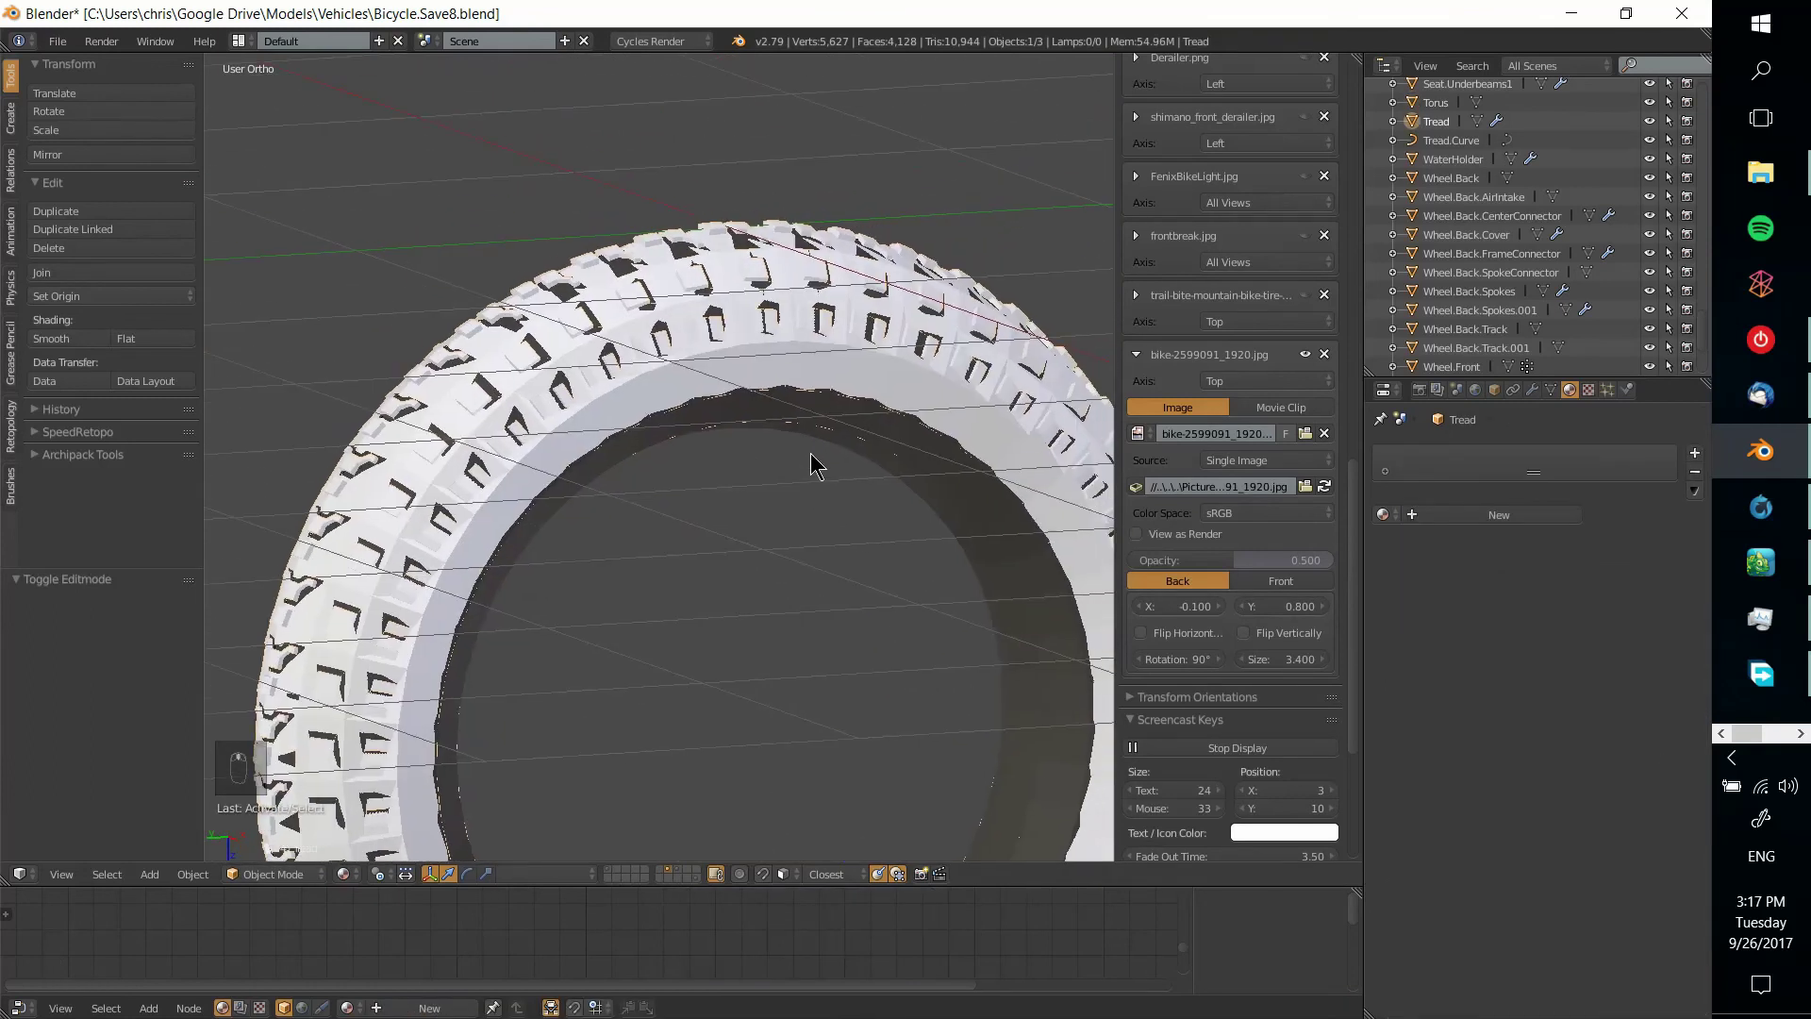
{"action": "middle_click_drag", "start_coordinate": [745, 363], "coordinate": [740, 403]}
Scale the Tread's entire mesh by 1.05 in Edit Mode and return to Object Mode
{"action": "key", "text": "Tab"}
{"action": "scroll", "coordinate": [720, 404], "scroll_direction": "down", "scroll_amount": 2}
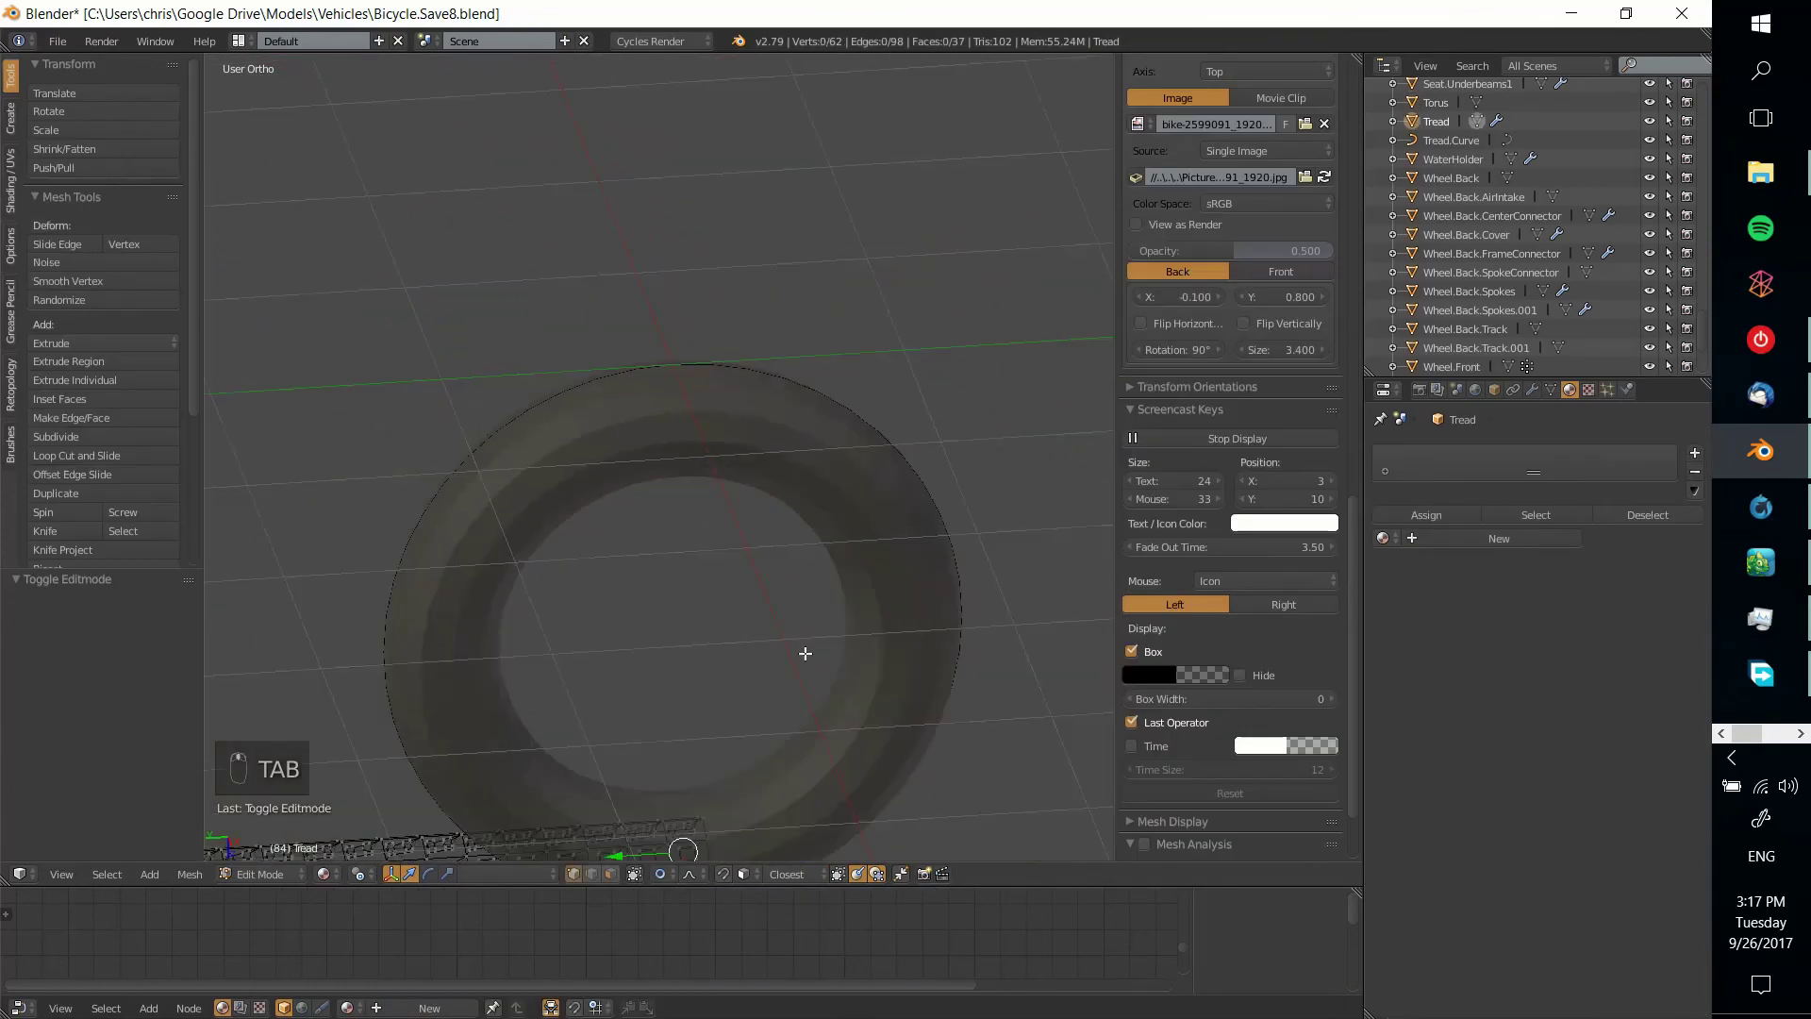
{"action": "middle_click_drag", "start_coordinate": [805, 655], "coordinate": [711, 563]}
{"action": "key", "text": "a"}
{"action": "key", "text": "a"}
{"action": "key", "text": "Tab"}
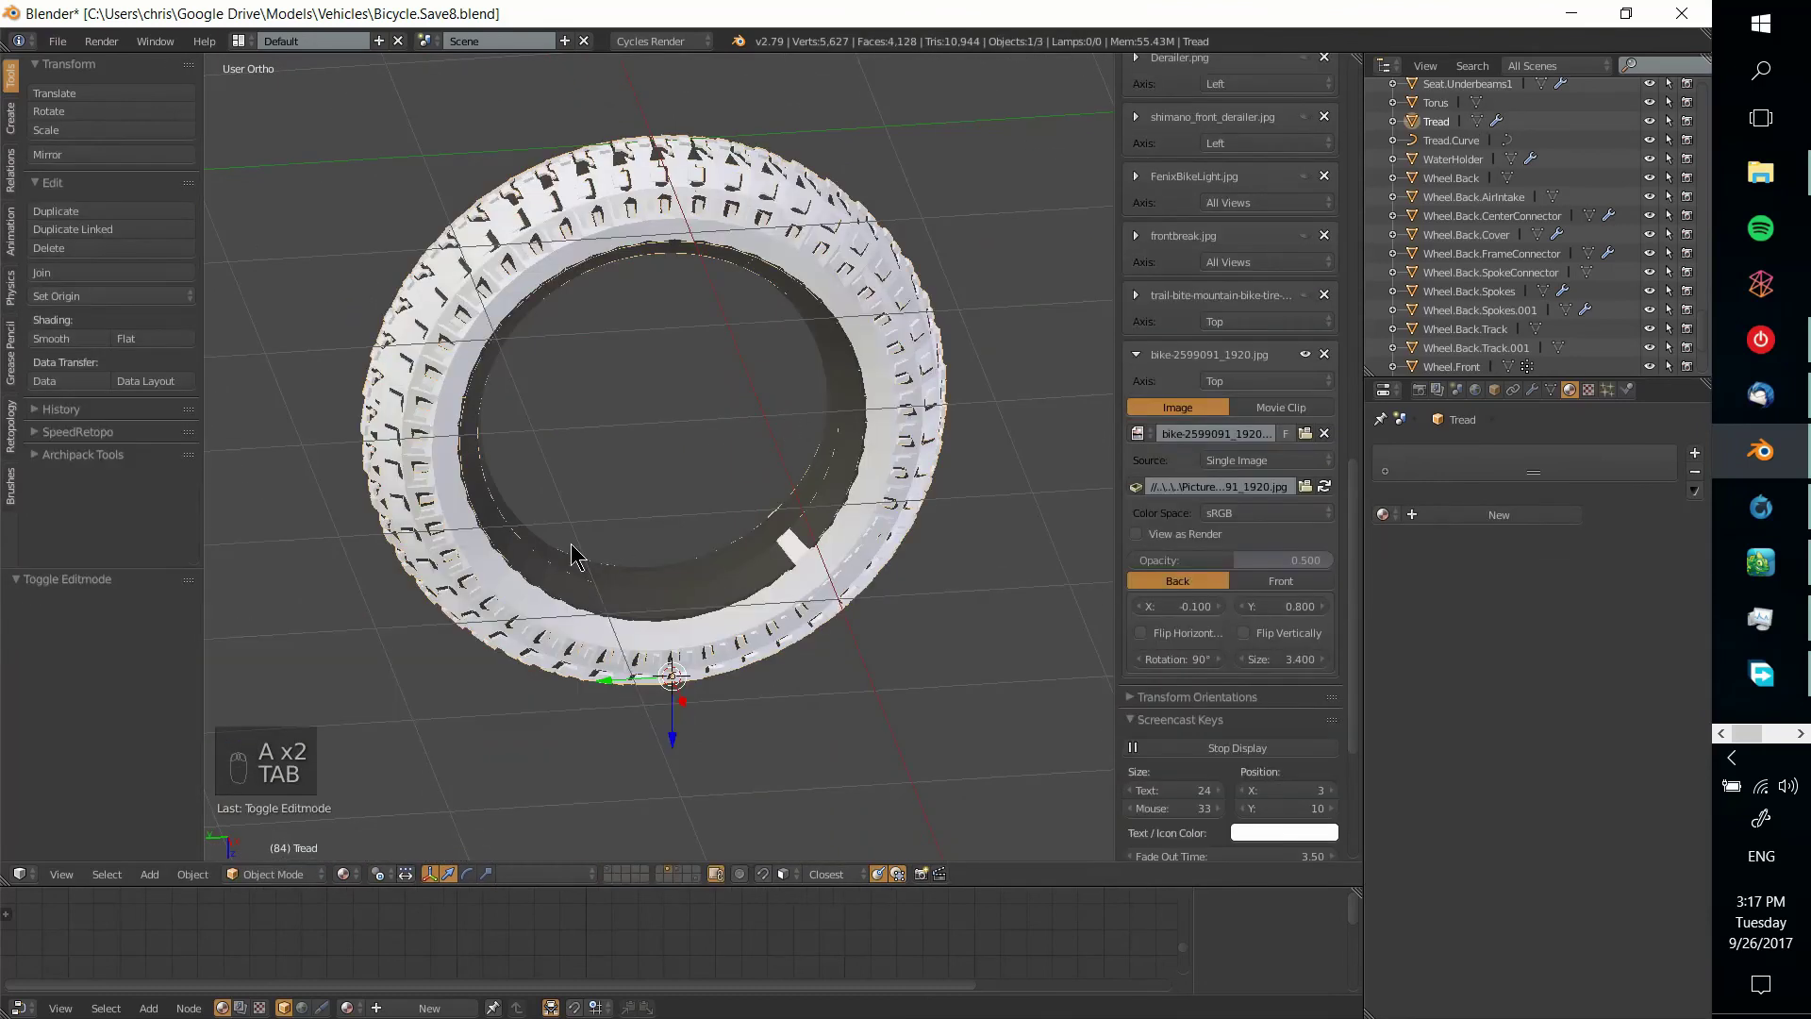
{"action": "middle_click_drag", "start_coordinate": [802, 546], "coordinate": [832, 491]}
{"action": "key", "text": "Tab"}
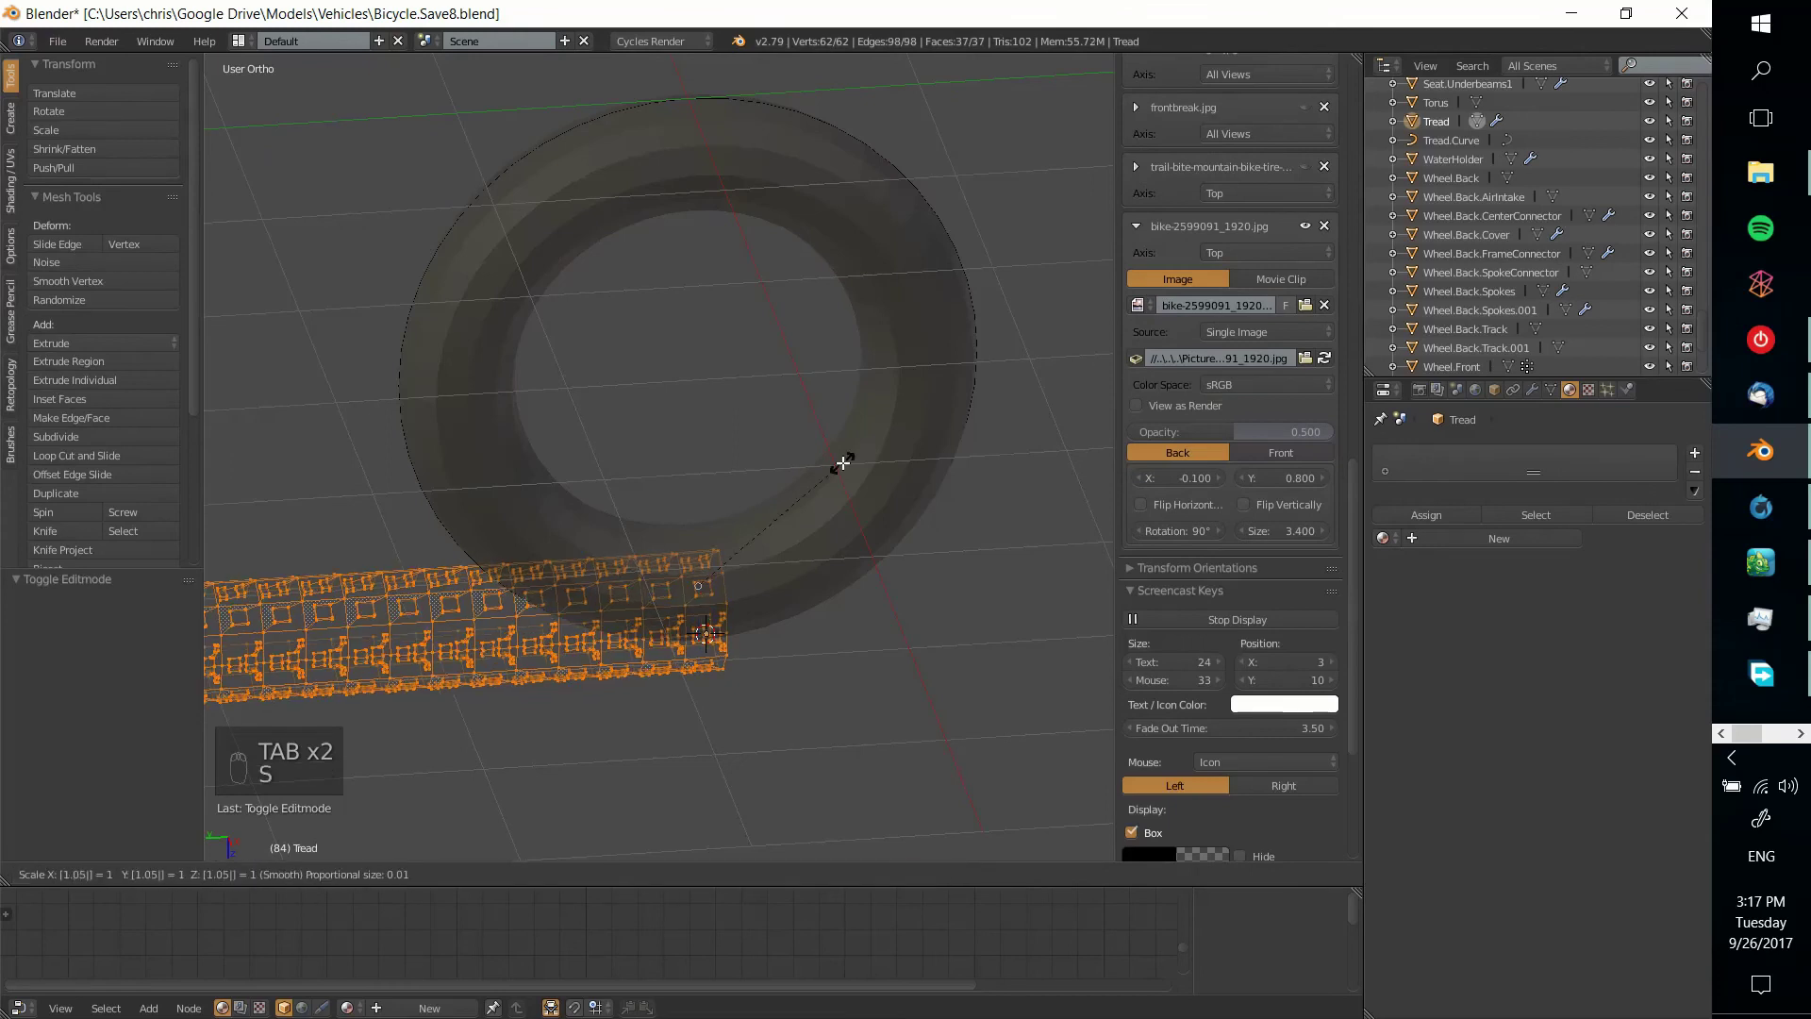
{"action": "left_click", "coordinate": [842, 463]}
{"action": "key", "text": "Tab"}
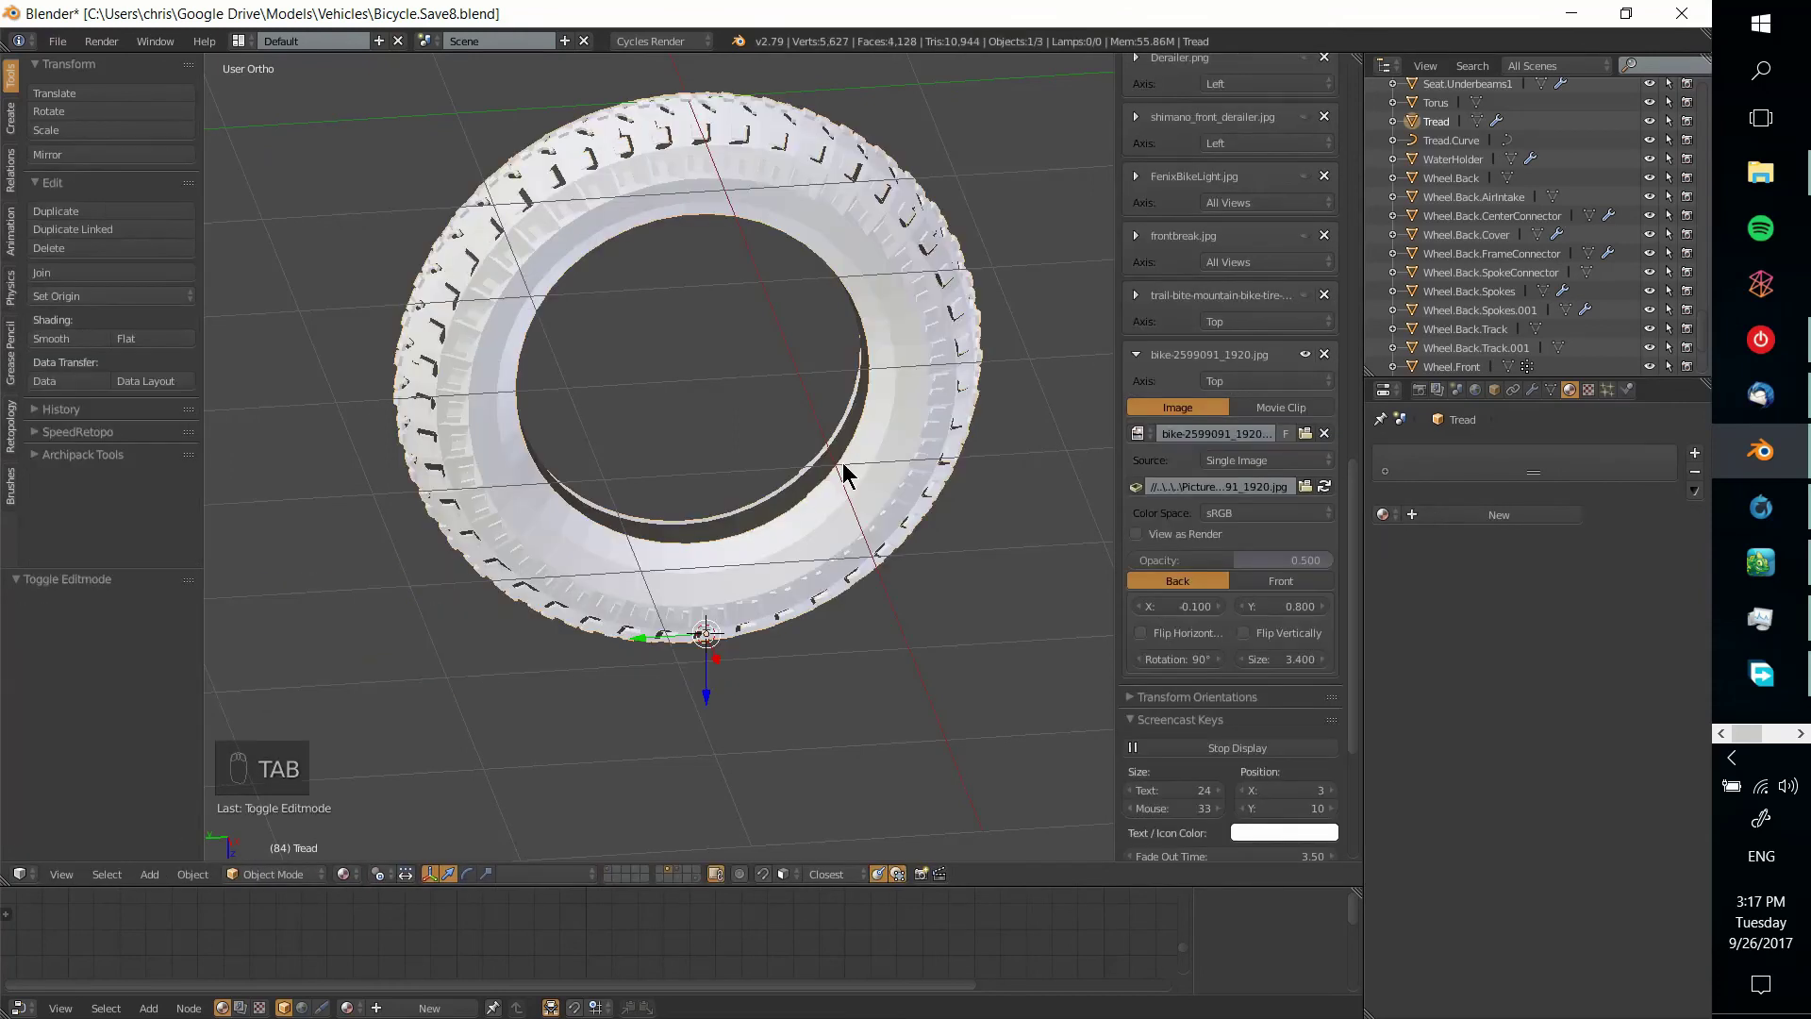
Rescale the whole tread mesh in Edit Mode to adjust its fit over the torus, ending in Object Mode
{"action": "key", "text": "Tab"}
{"action": "key", "text": "Tab"}
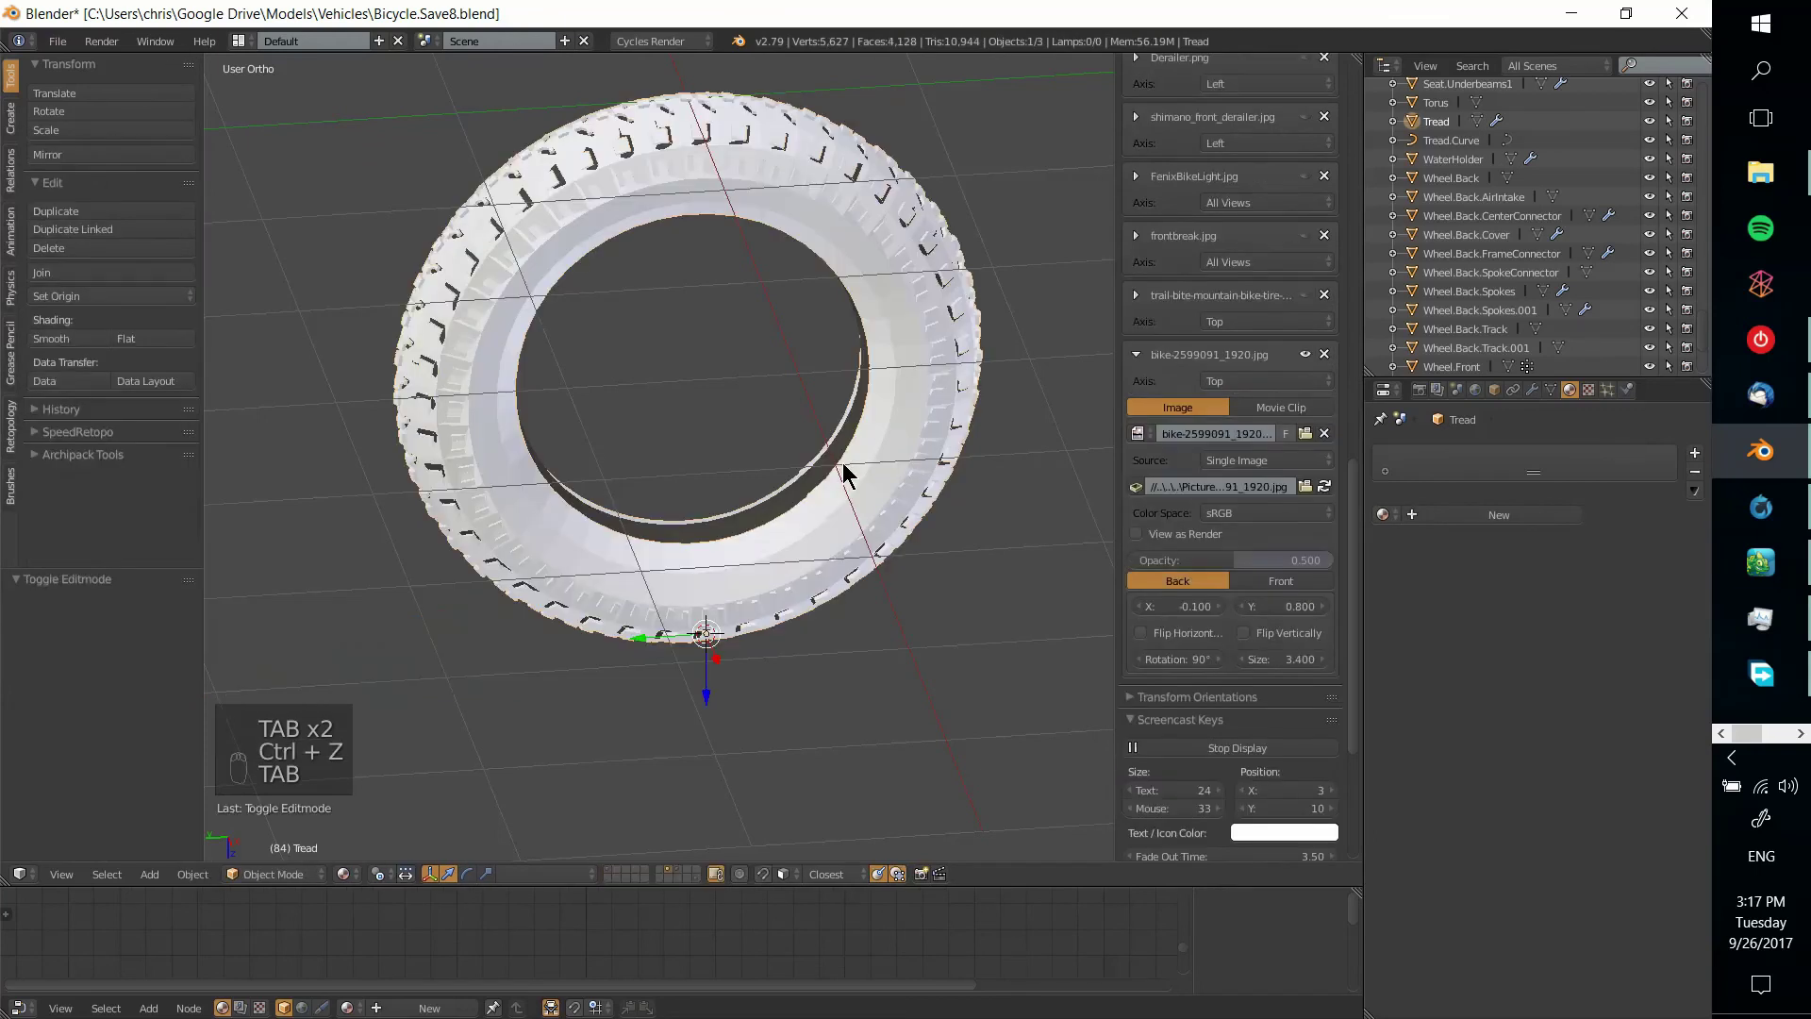
{"action": "key", "text": "Tab"}
{"action": "key", "text": "Tab"}
{"action": "key", "text": "s"}
{"action": "left_click", "coordinate": [842, 463]}
{"action": "key", "text": "Tab"}
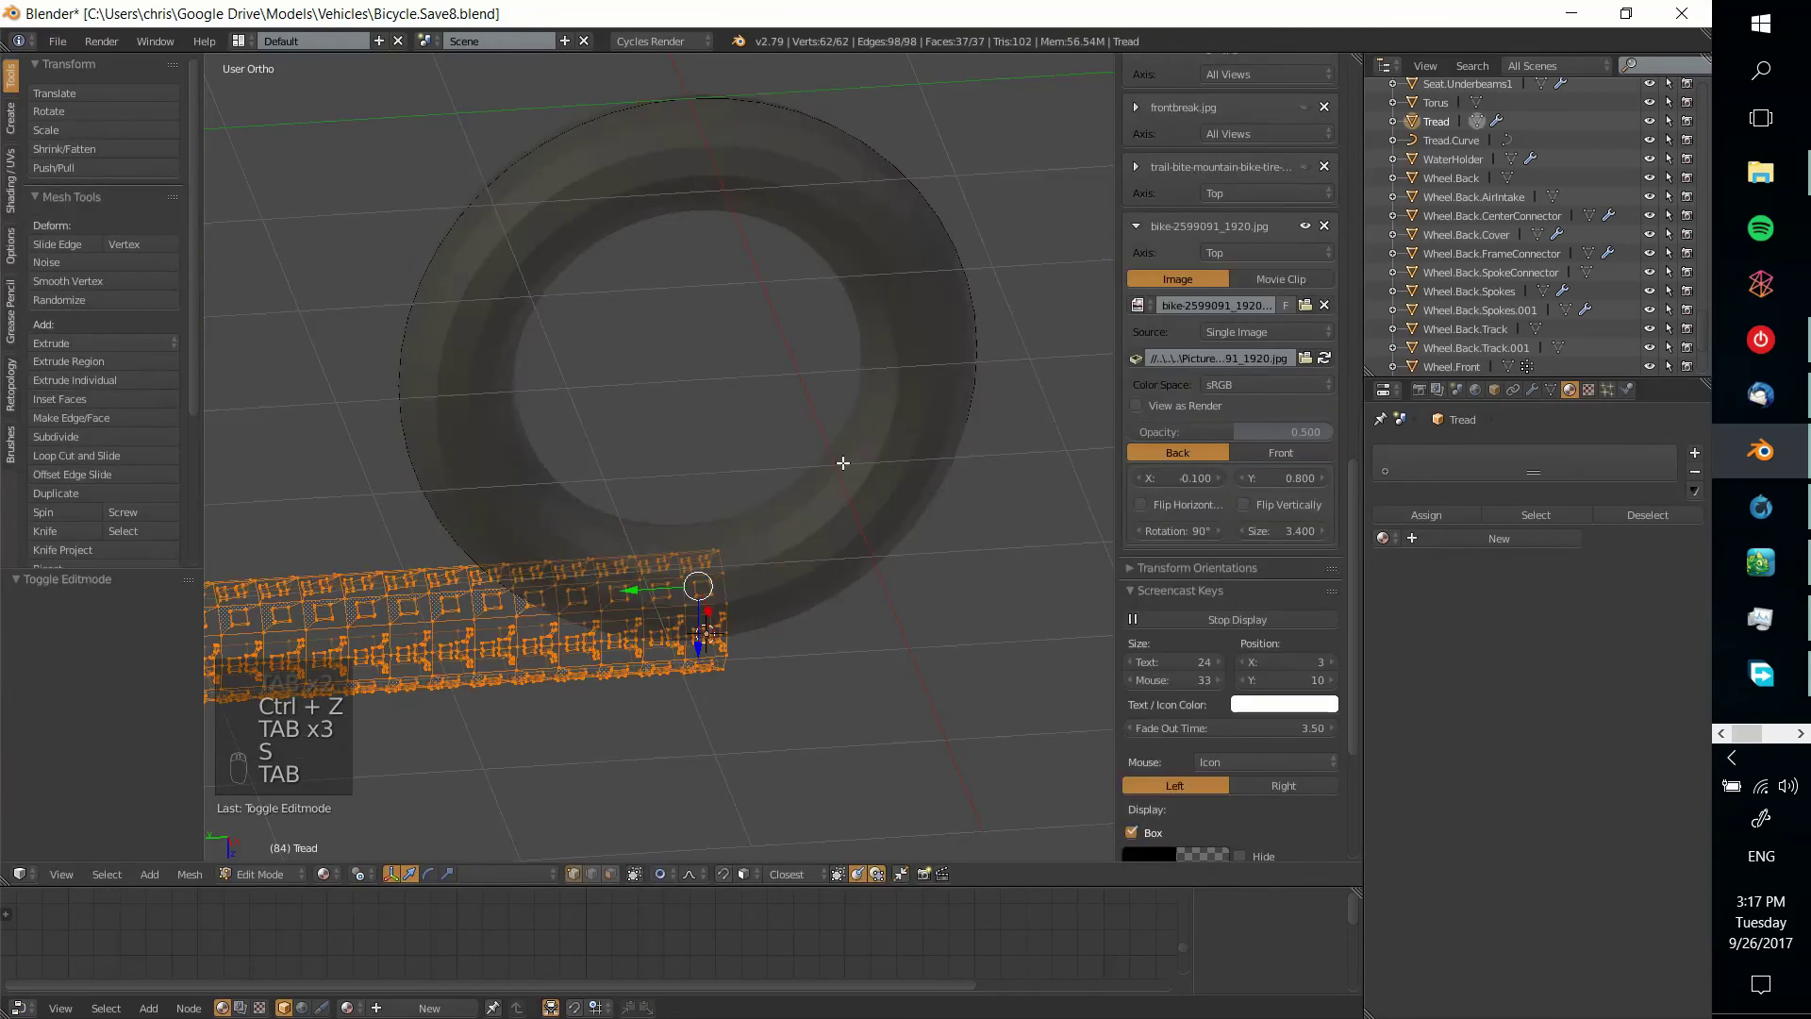
{"action": "key", "text": "s"}
{"action": "left_click", "coordinate": [842, 463]}
{"action": "key", "text": "Tab"}
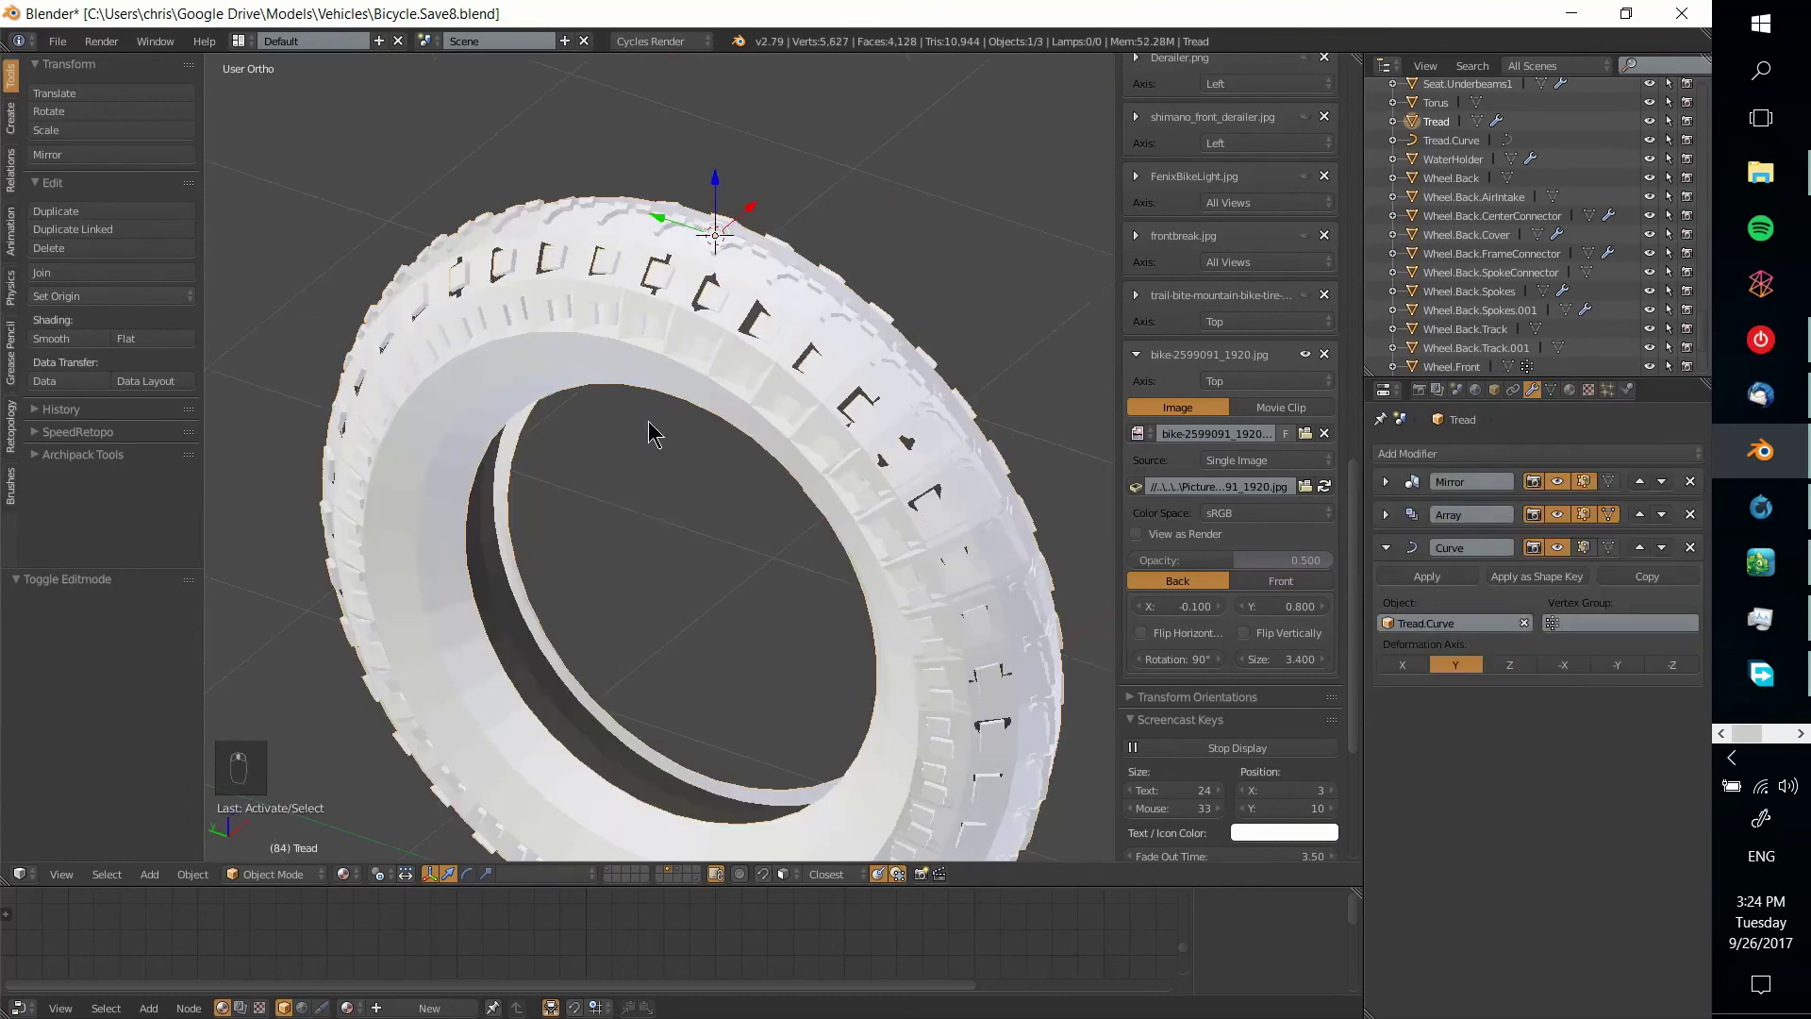
Select the Torus inside the tread and rename it InnerTube
{"action": "scroll", "coordinate": [656, 433], "scroll_direction": "up", "scroll_amount": 5}
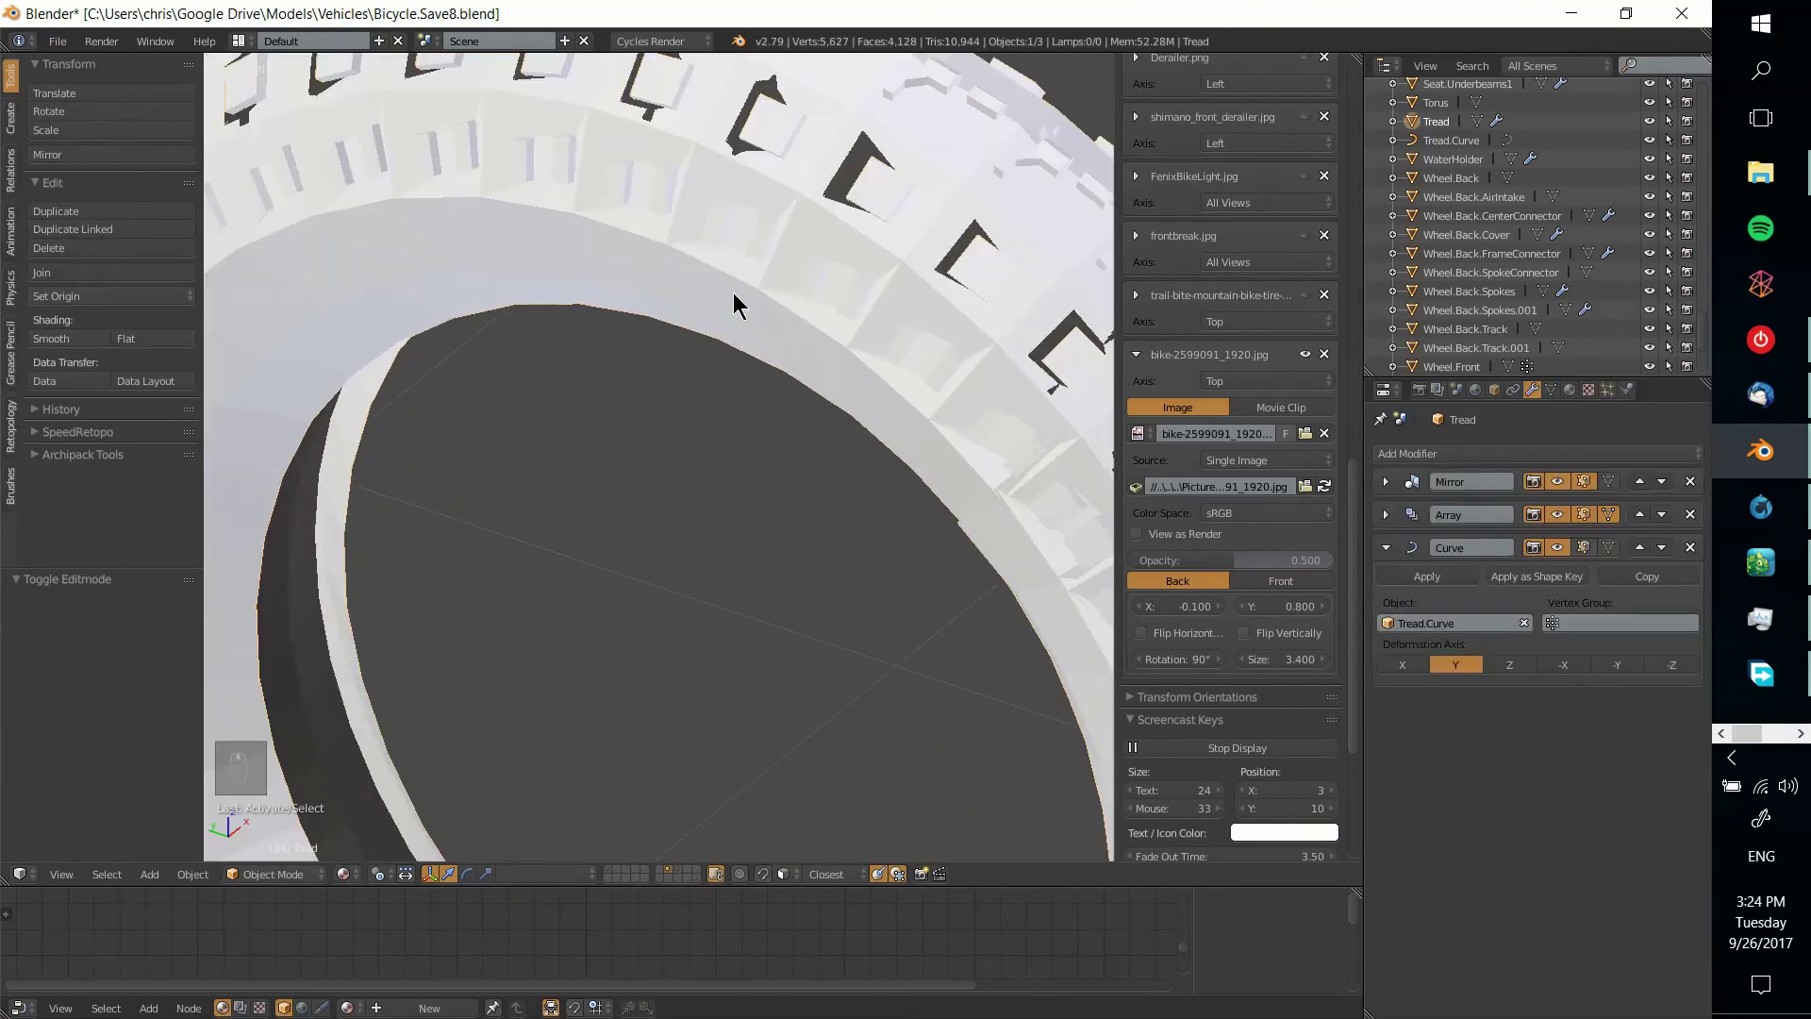
{"action": "middle_click_drag", "start_coordinate": [732, 355], "coordinate": [854, 344]}
{"action": "middle_click_drag", "start_coordinate": [873, 408], "coordinate": [451, 624]}
{"action": "right_click", "coordinate": [447, 627]}
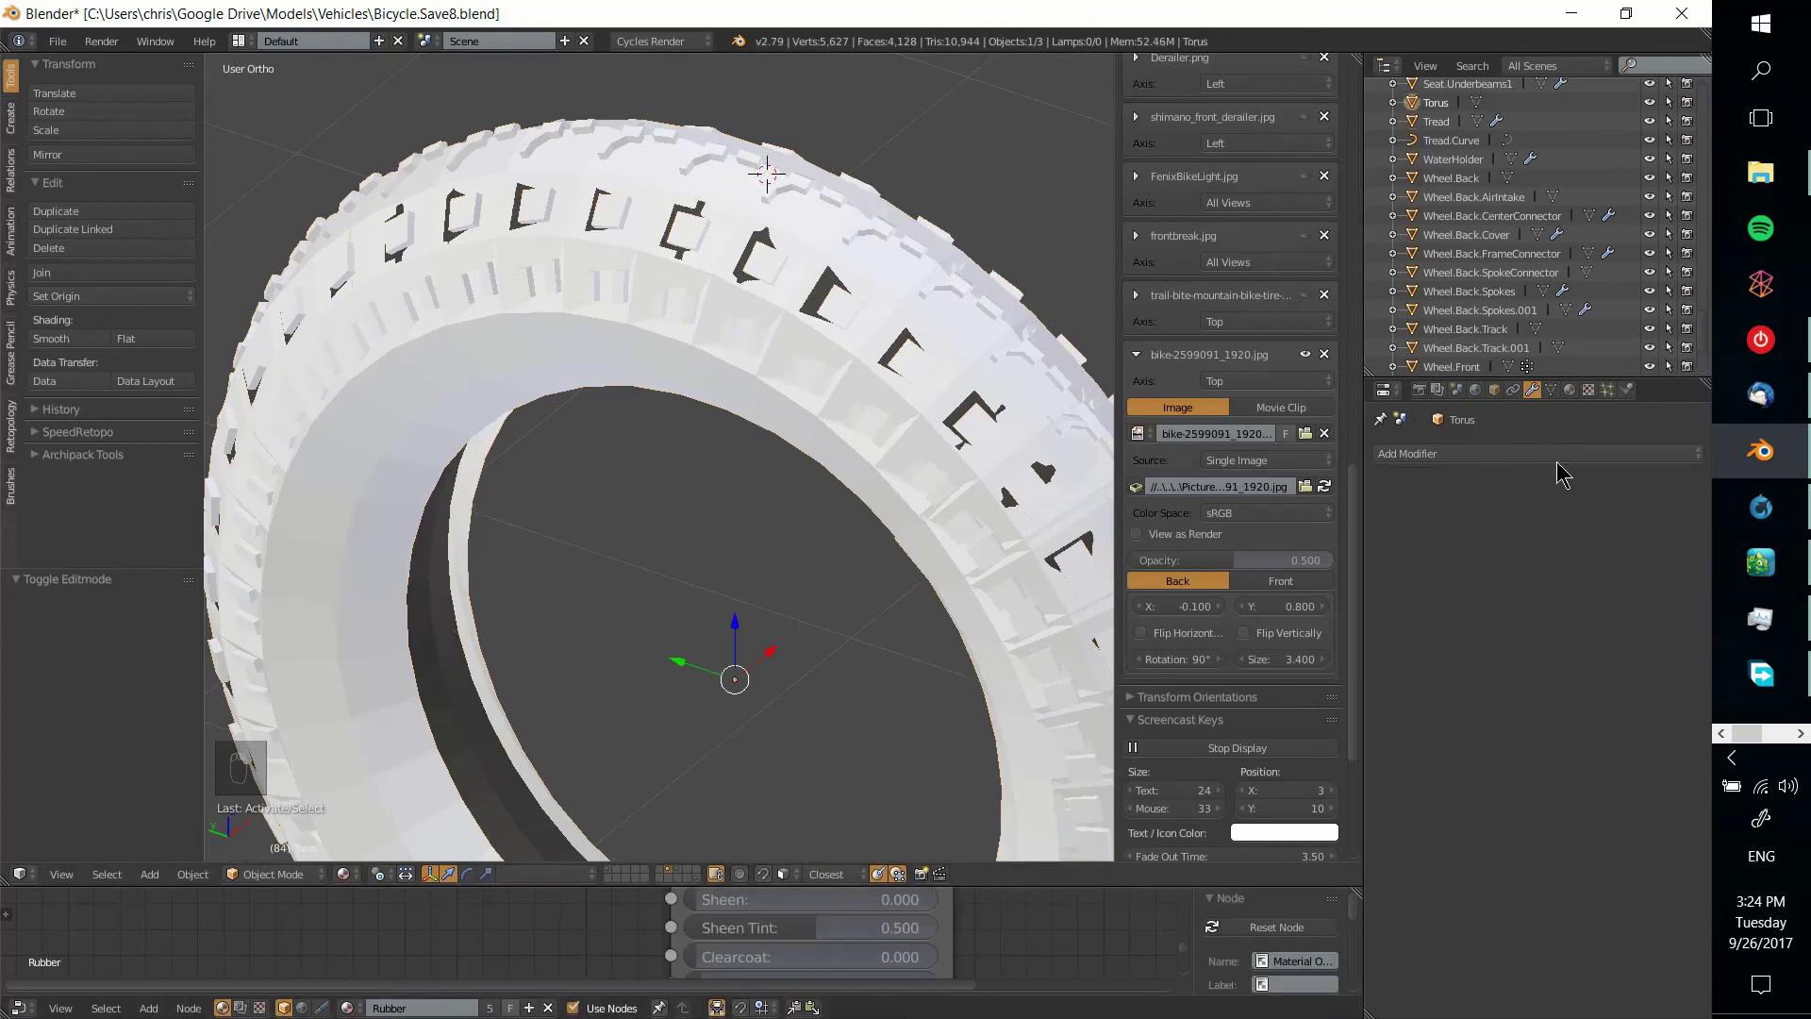
{"action": "double_click", "coordinate": [1441, 102]}
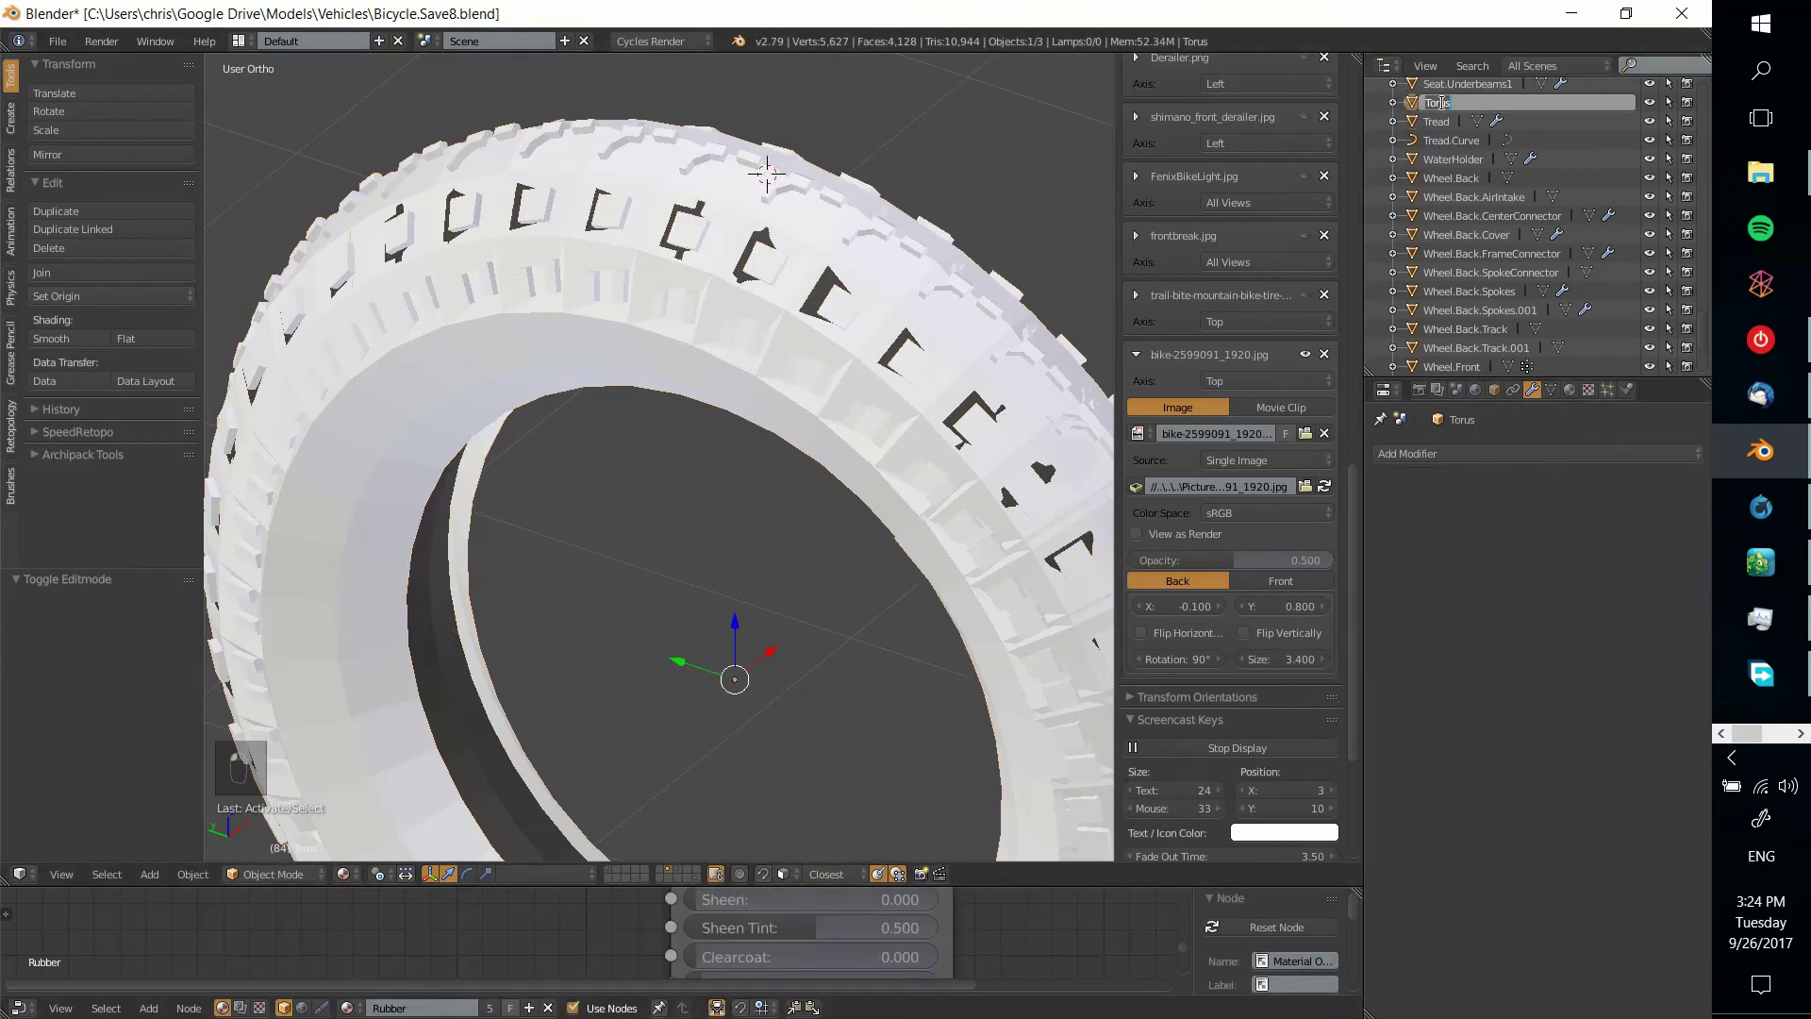
{"action": "type", "text": "InnerTube"}
{"action": "key", "text": "Return"}
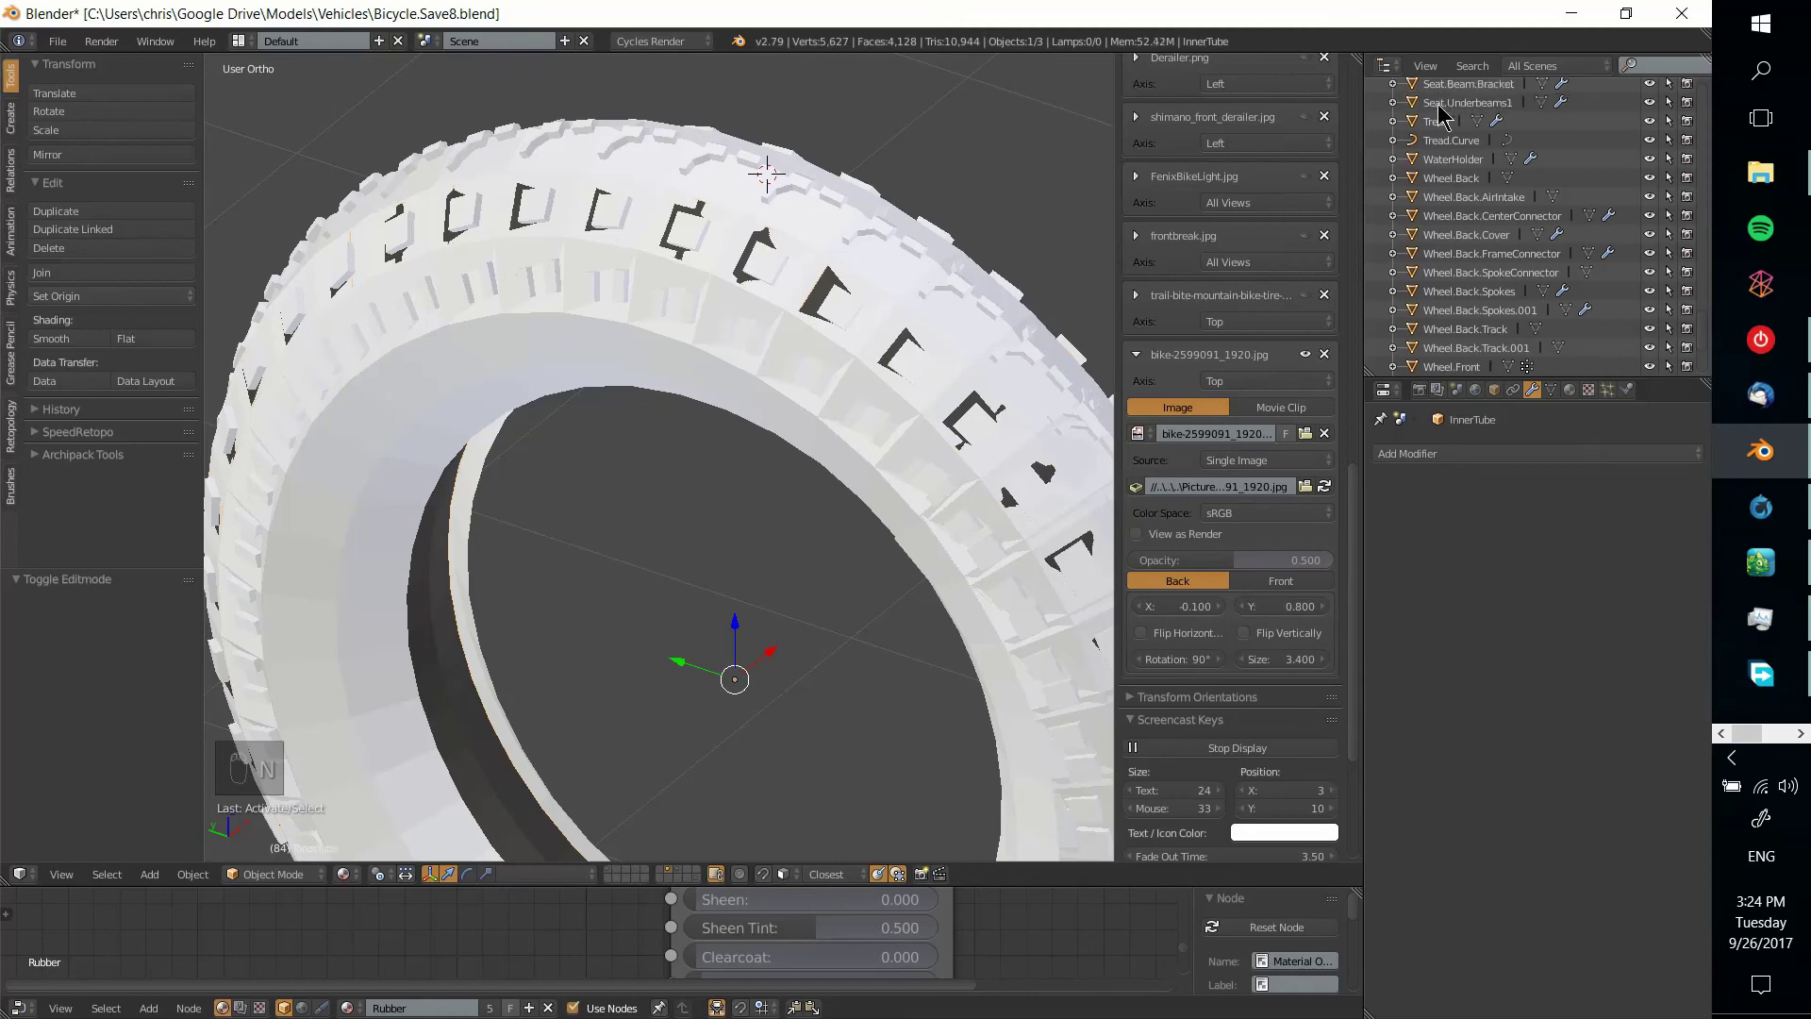
Scale the InnerTube by 0.998 so that it sits beneath the tread surface
{"action": "key", "text": "s"}
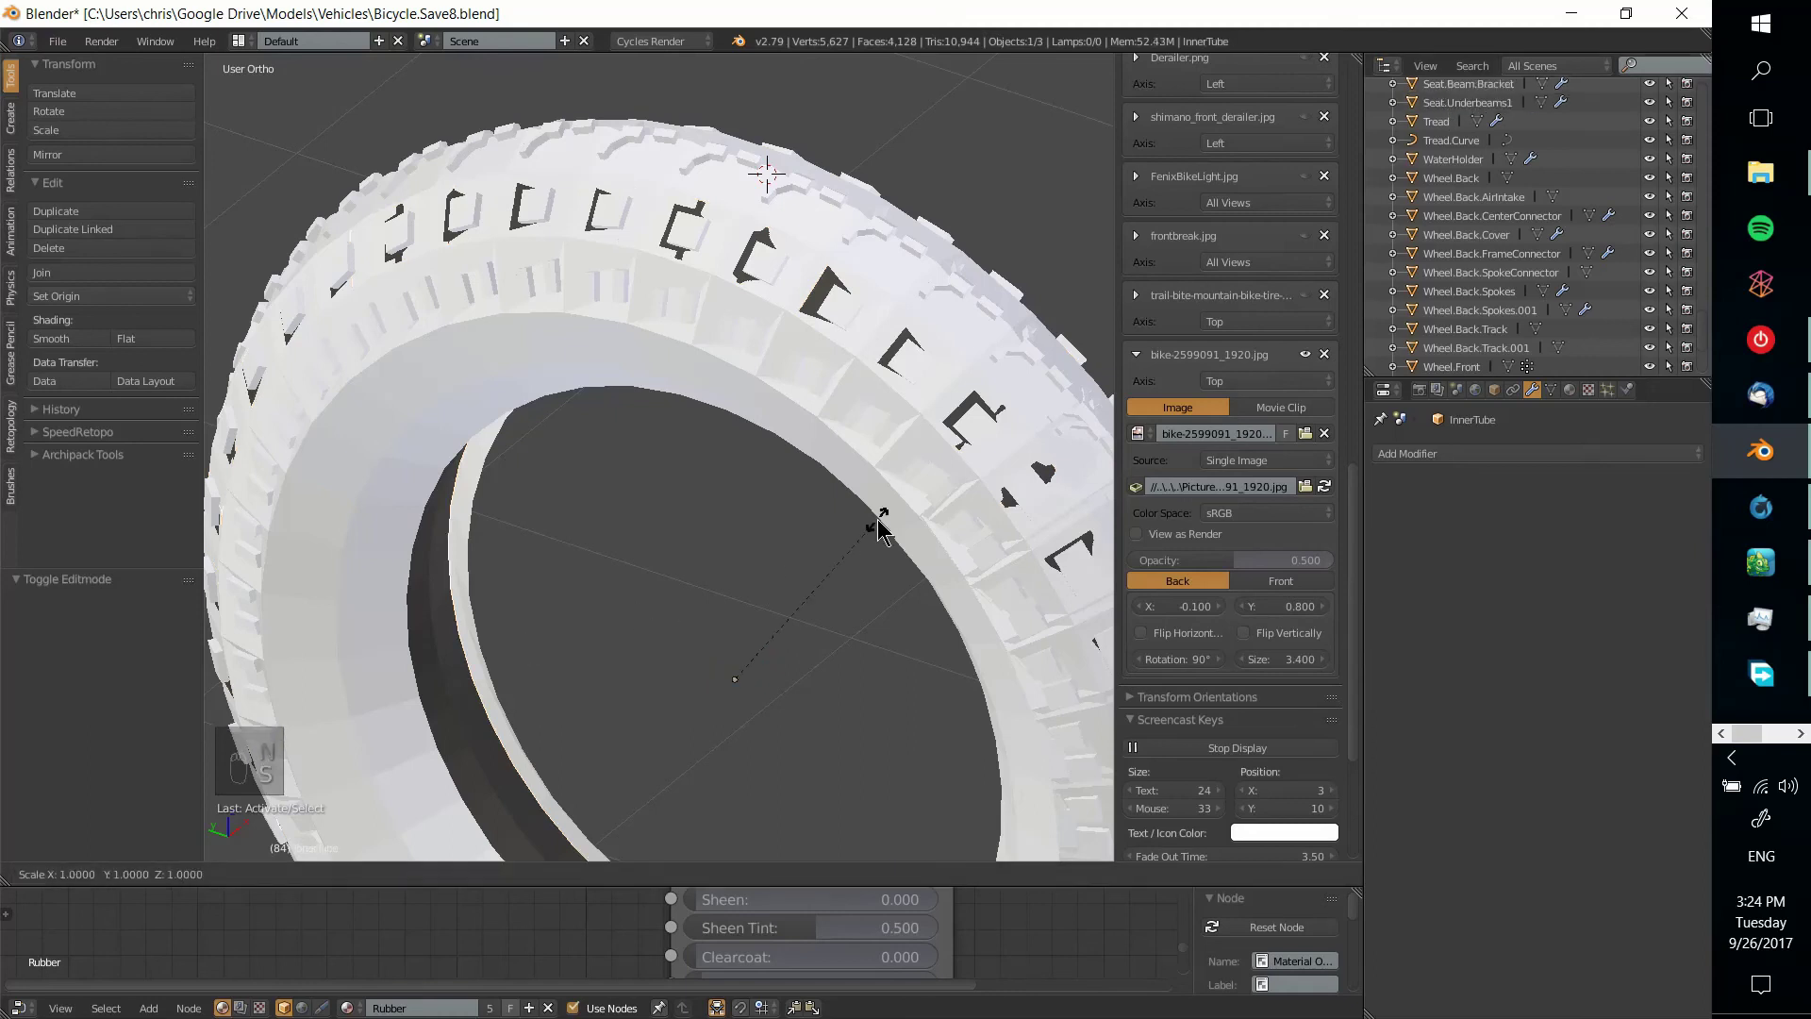
{"action": "type", "text": "0."}
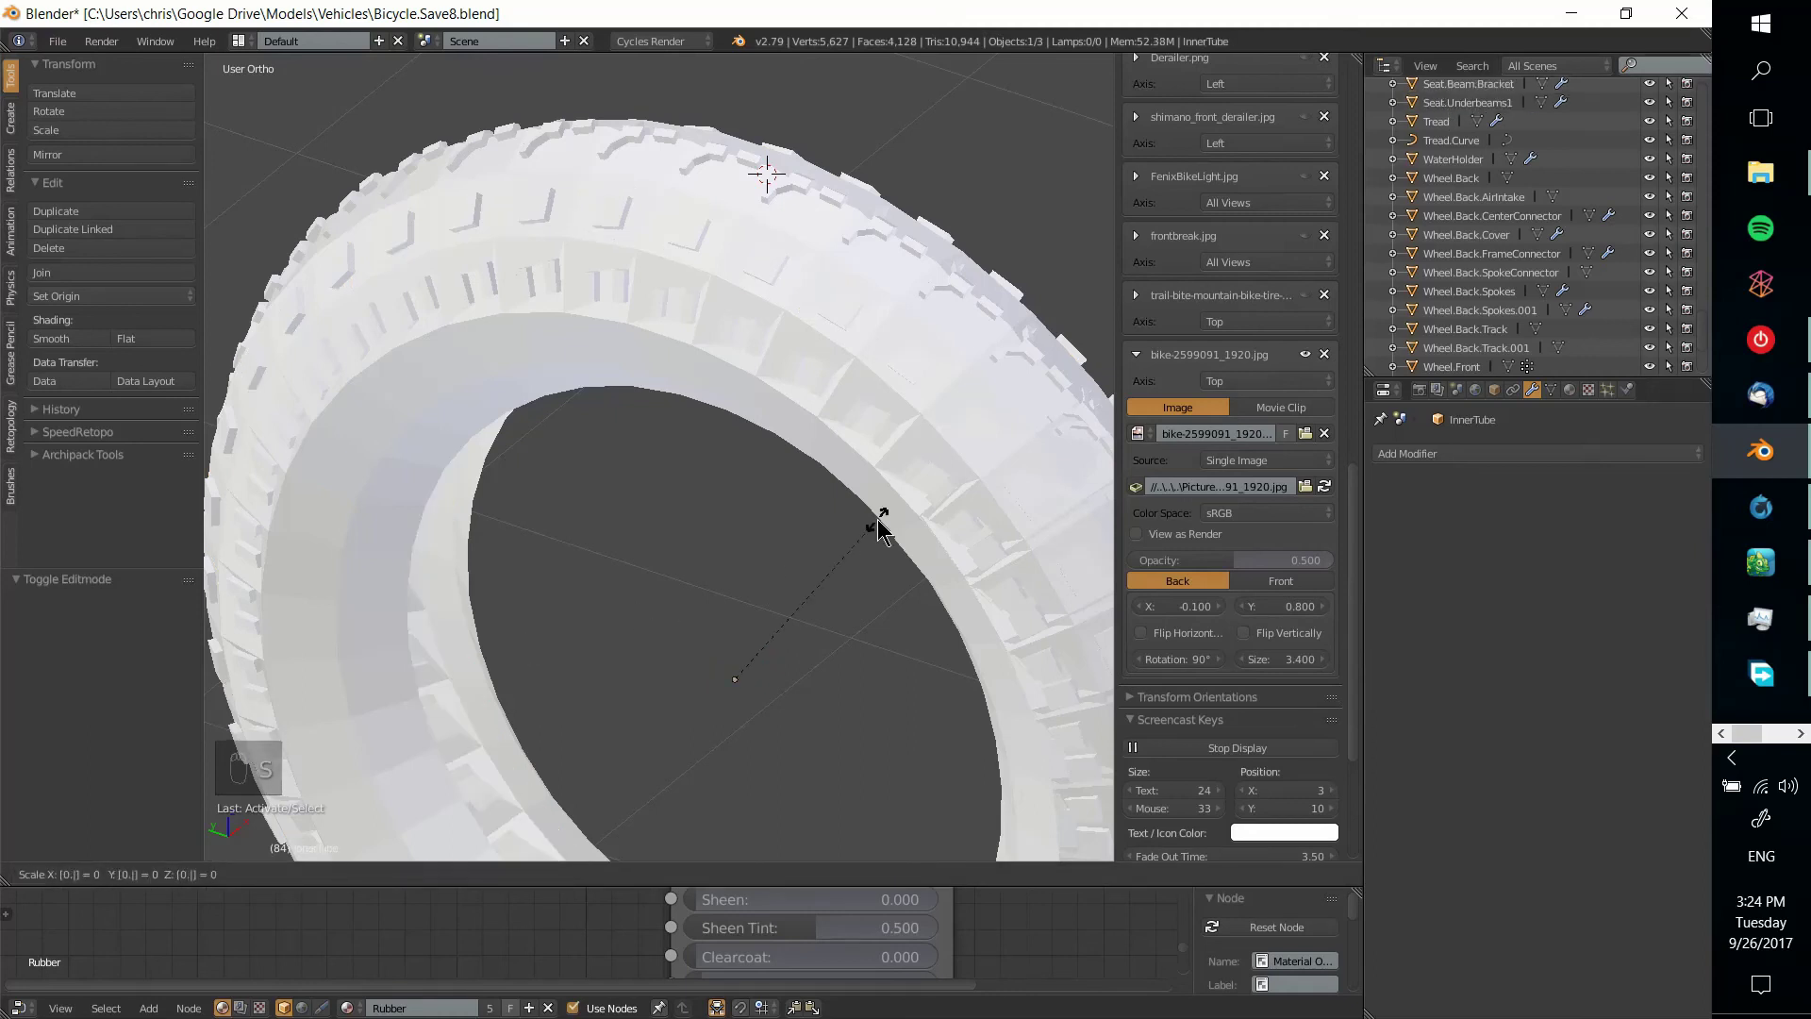
{"action": "type", "text": "998"}
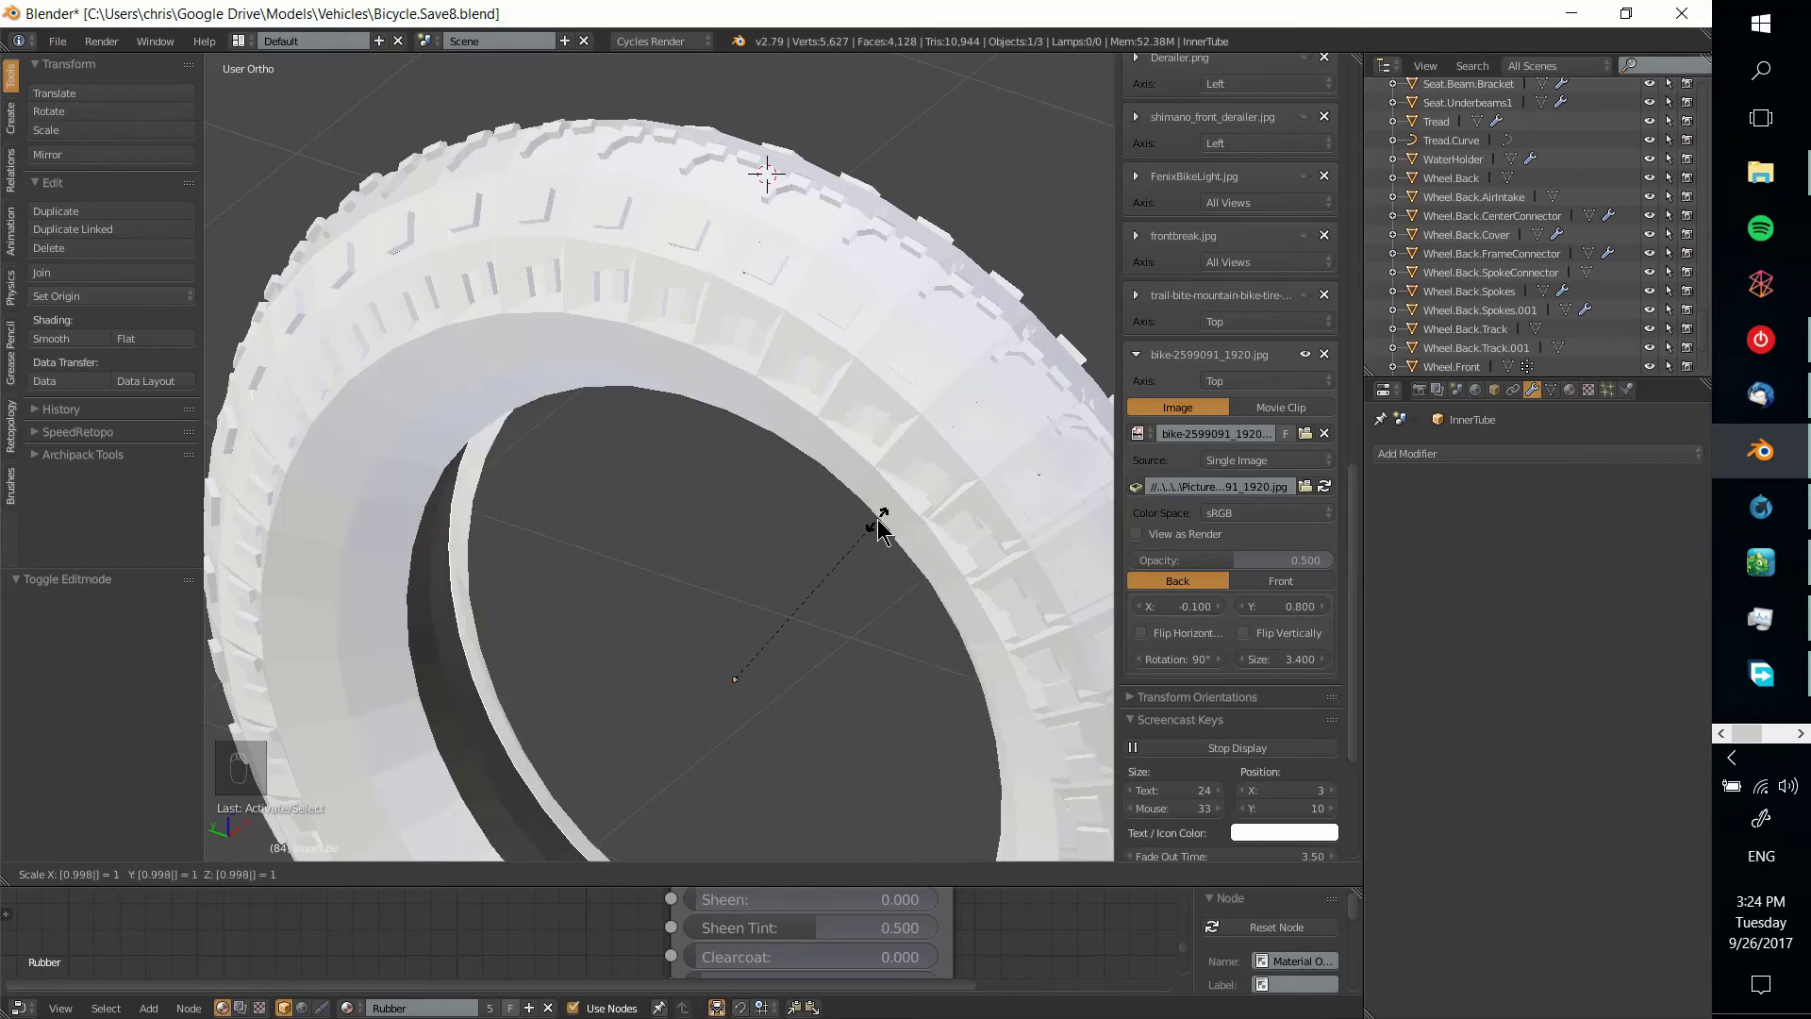
{"action": "key", "text": "BackSpace"}
{"action": "type", "text": "9"}
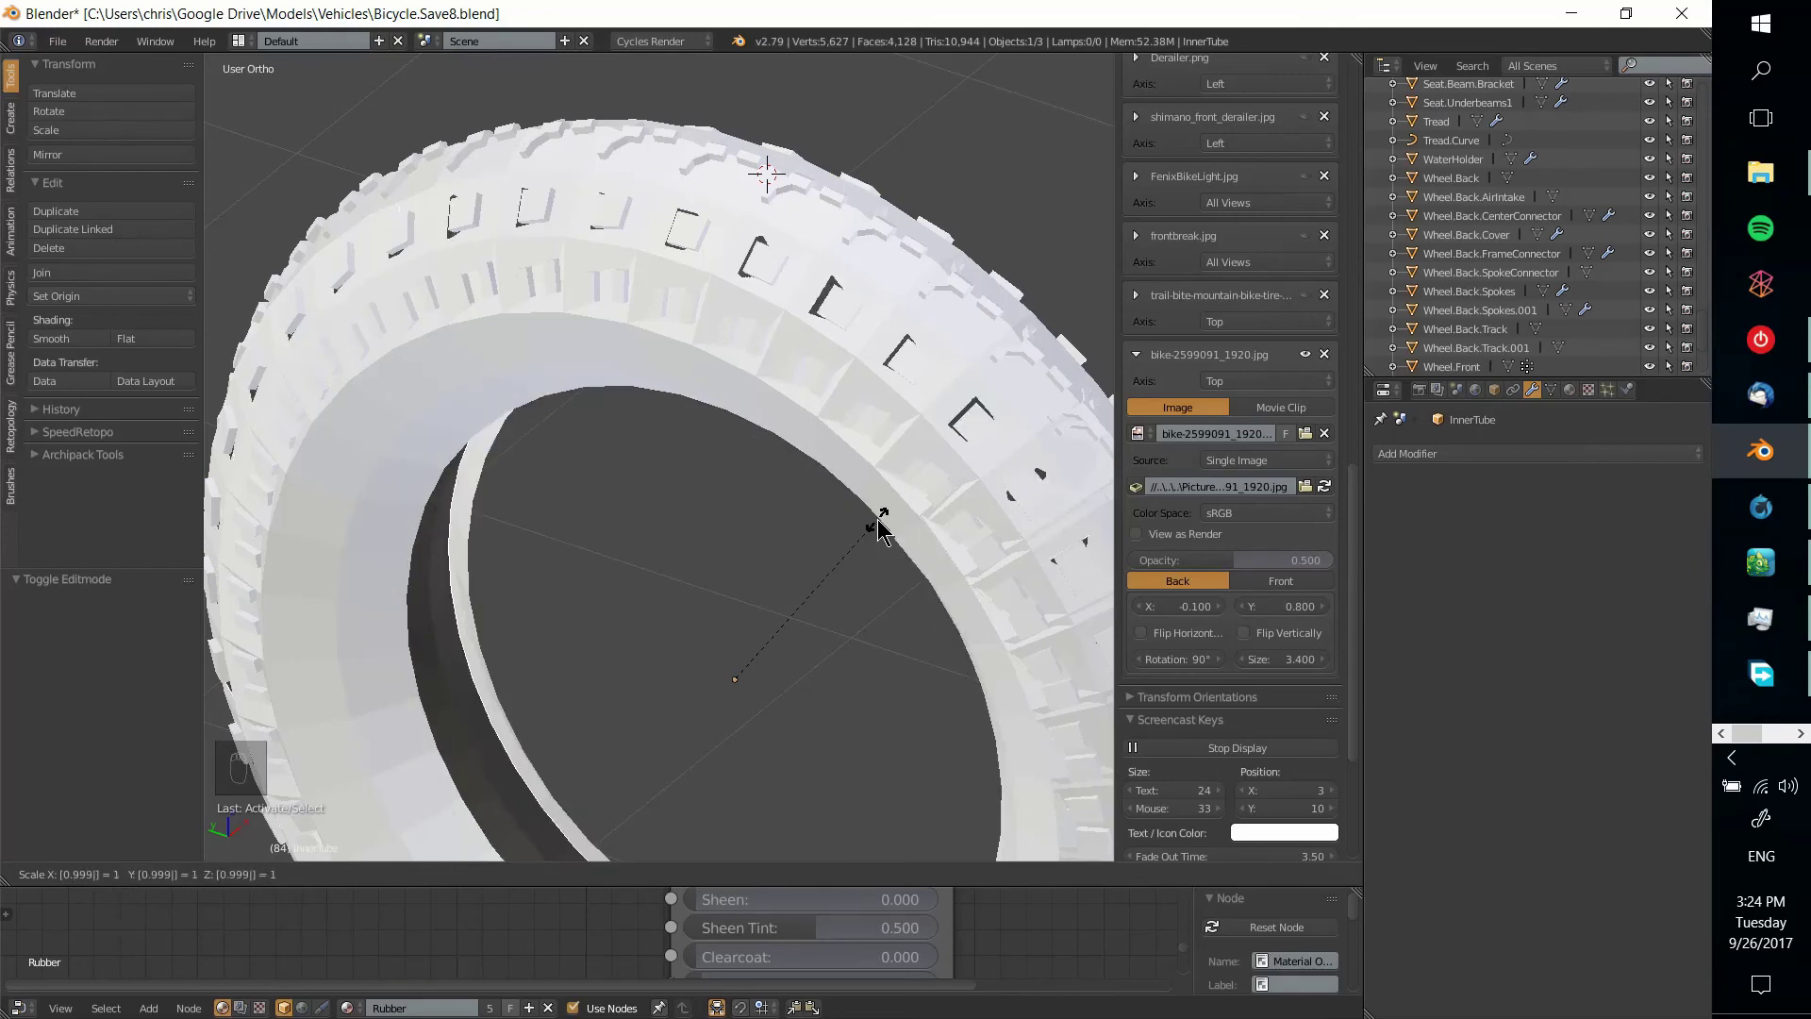
{"action": "key", "text": "BackSpace"}
{"action": "type", "text": "8"}
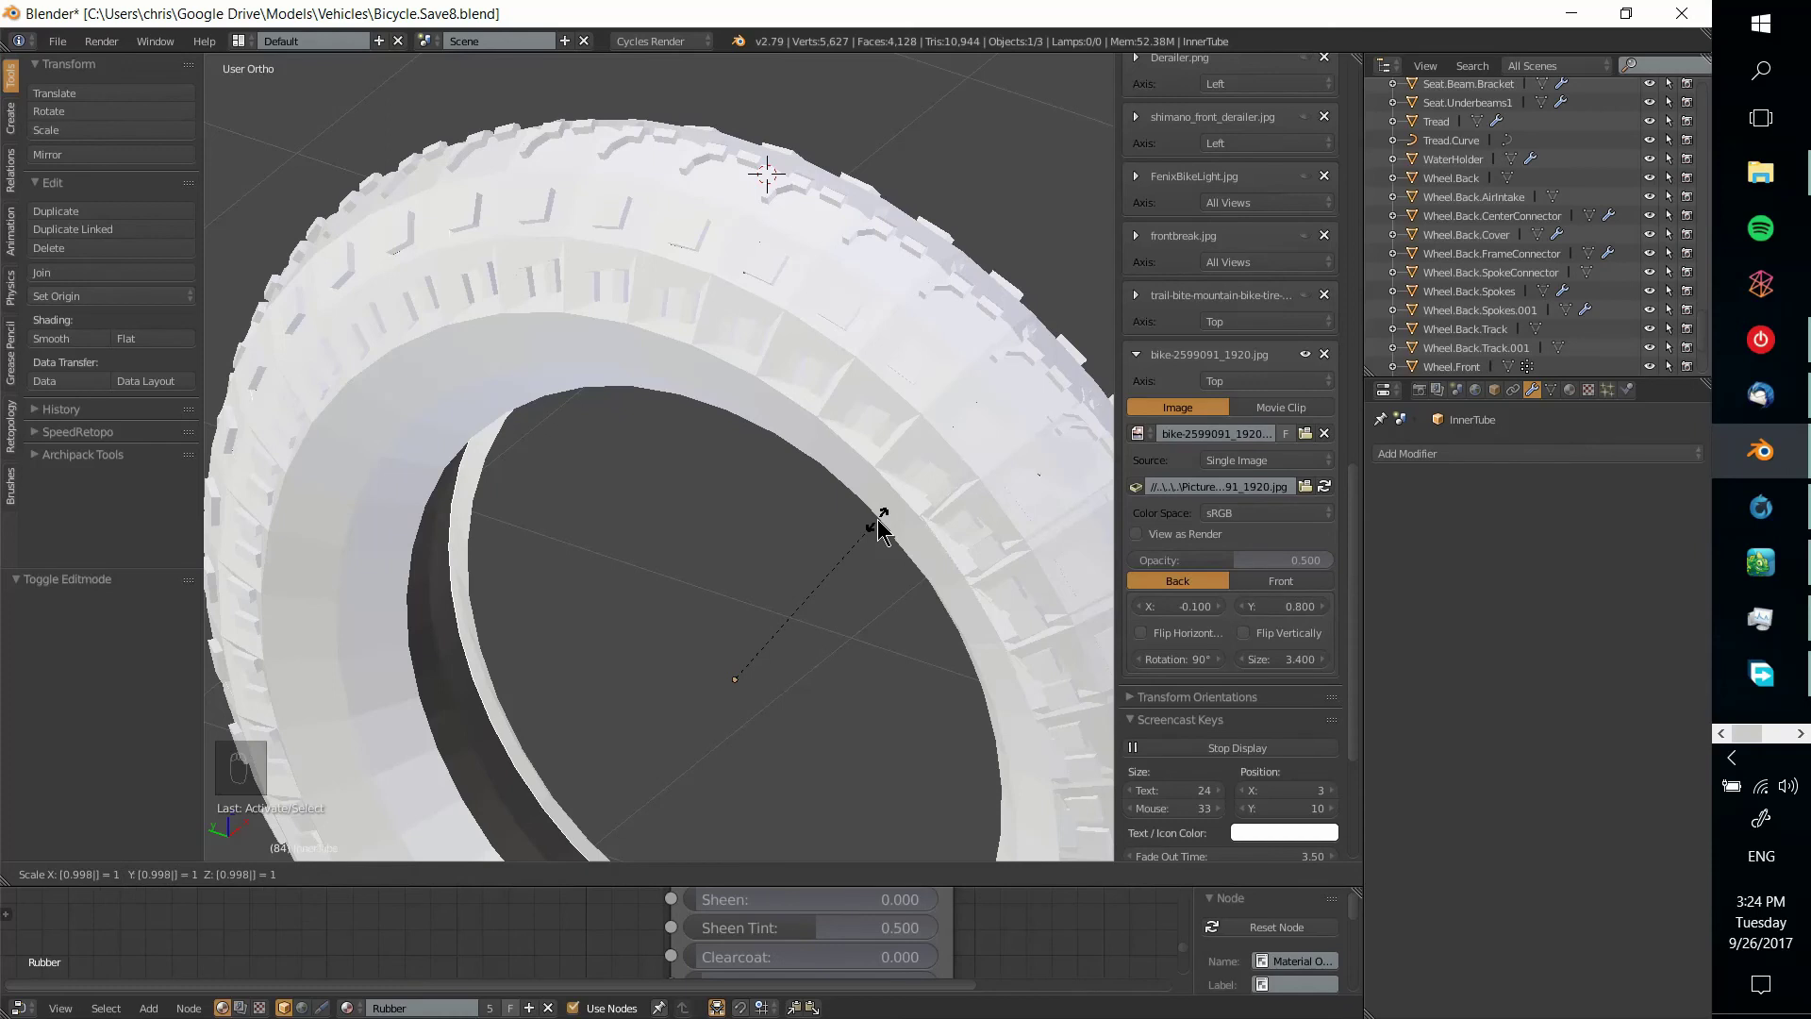
{"action": "key", "text": "Return"}
Shrink the InnerTube once more by a factor of 0.999
{"action": "scroll", "coordinate": [875, 526], "scroll_direction": "down", "scroll_amount": 3}
{"action": "middle_click_drag", "start_coordinate": [873, 526], "coordinate": [898, 557]}
{"action": "scroll", "coordinate": [943, 415], "scroll_direction": "up", "scroll_amount": 6}
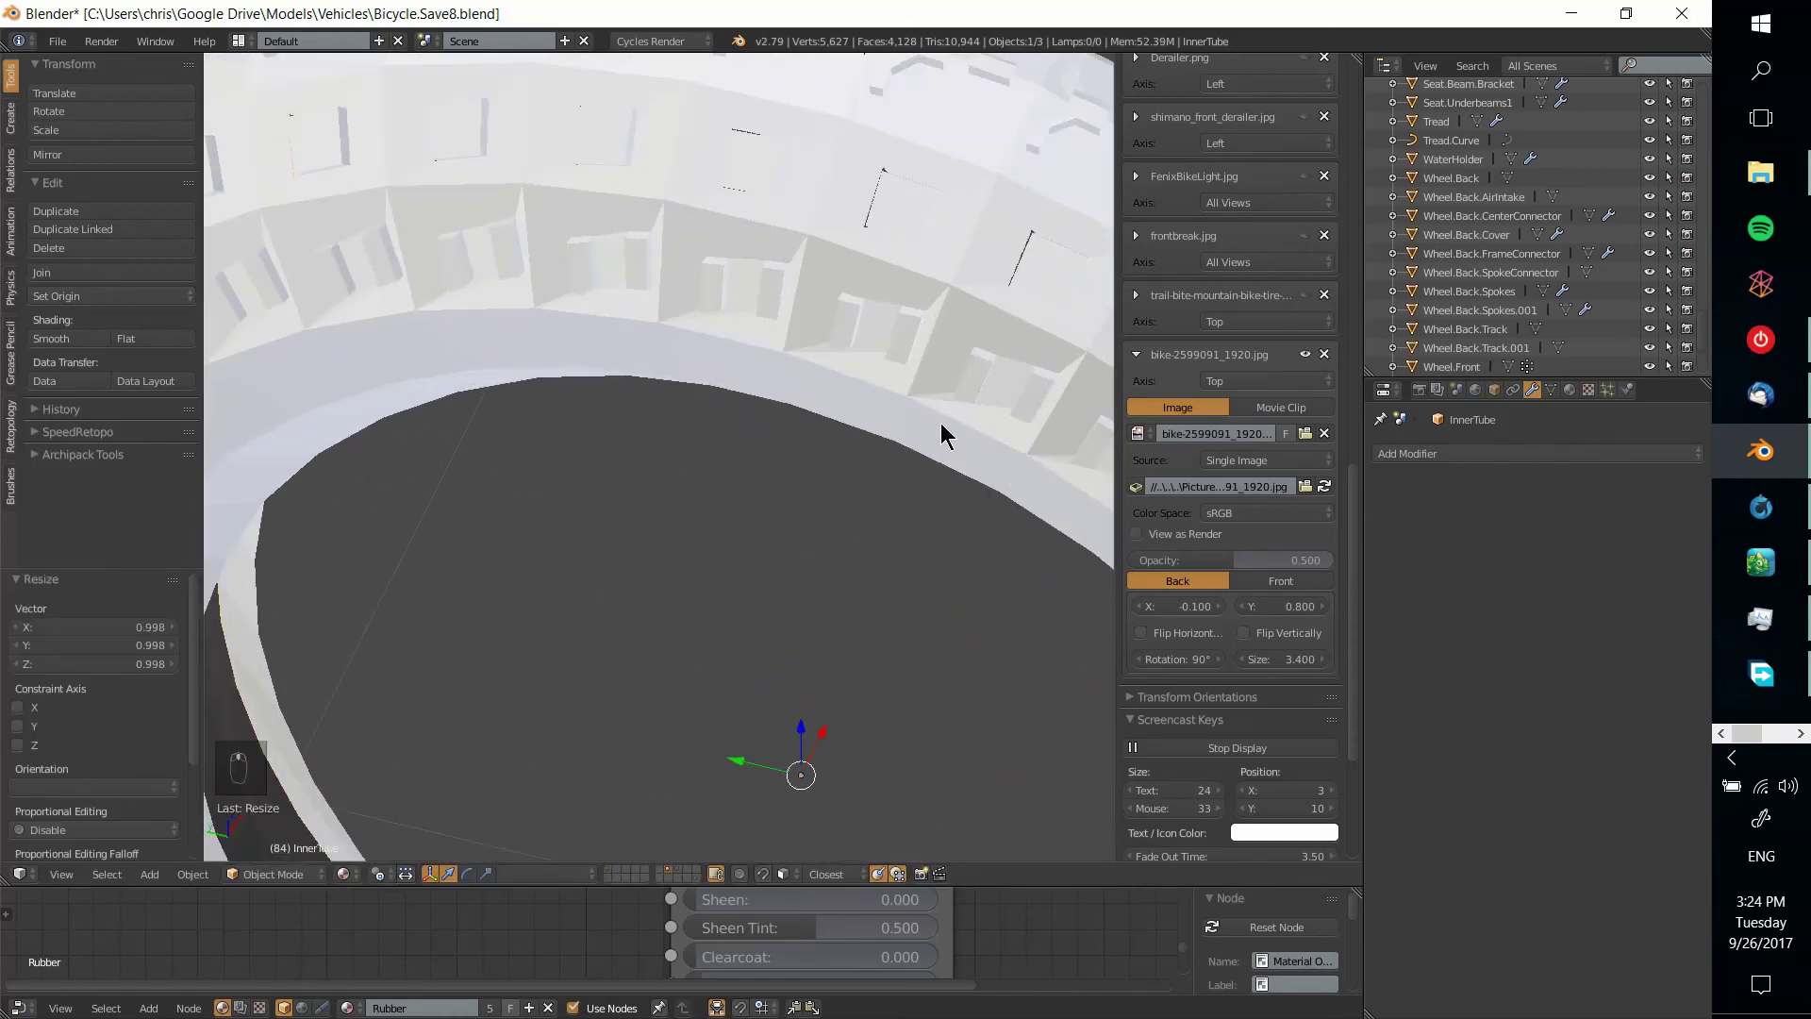
{"action": "middle_click_drag", "start_coordinate": [943, 443], "coordinate": [925, 477], "text": "shift"}
{"action": "type", "text": "s0.999"}
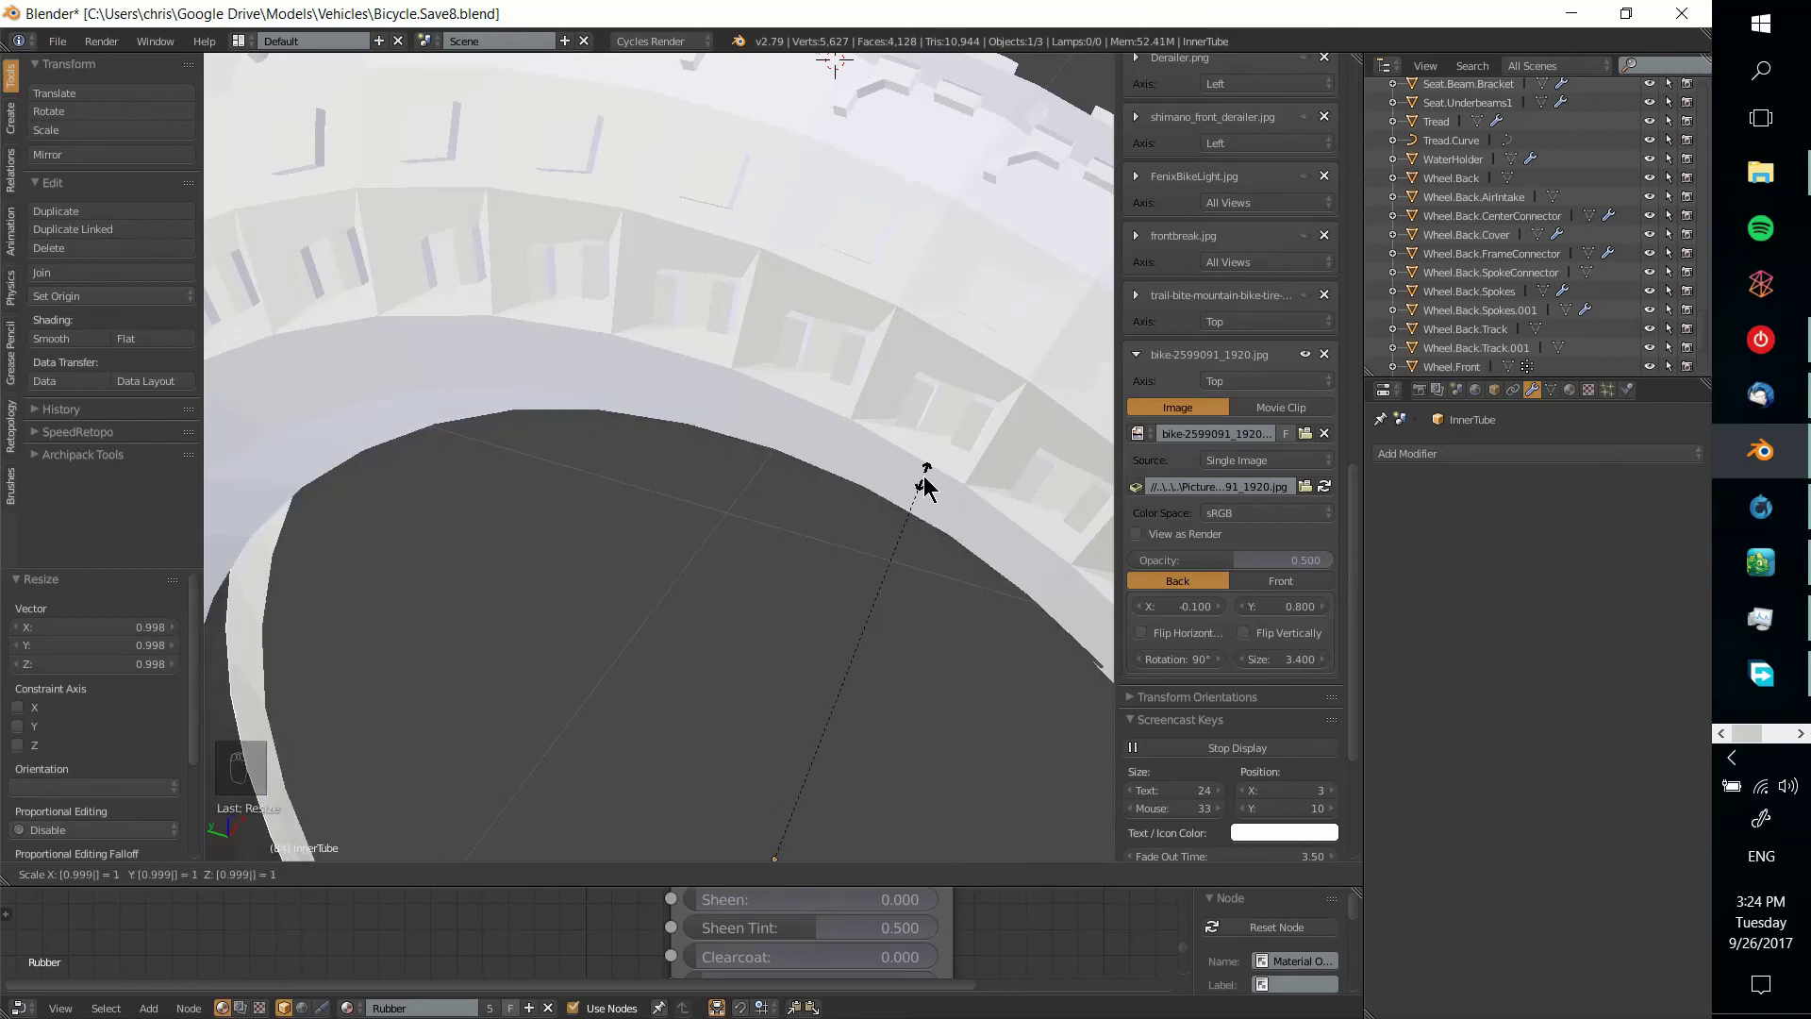
{"action": "key", "text": "Return"}
Examine the tire from several sides, repeatedly hiding the Tread and undoing it to compare it with the InnerTube
{"action": "scroll", "coordinate": [925, 475], "scroll_direction": "down", "scroll_amount": 5}
{"action": "middle_click_drag", "start_coordinate": [863, 524], "coordinate": [767, 366]}
{"action": "scroll", "coordinate": [627, 518], "scroll_direction": "up", "scroll_amount": 5}
{"action": "middle_click_drag", "start_coordinate": [592, 475], "coordinate": [731, 542]}
{"action": "scroll", "coordinate": [643, 452], "scroll_direction": "down", "scroll_amount": 11}
{"action": "scroll", "coordinate": [691, 290], "scroll_direction": "up", "scroll_amount": 5}
{"action": "key", "text": "h"}
{"action": "key", "text": "ctrl+z"}
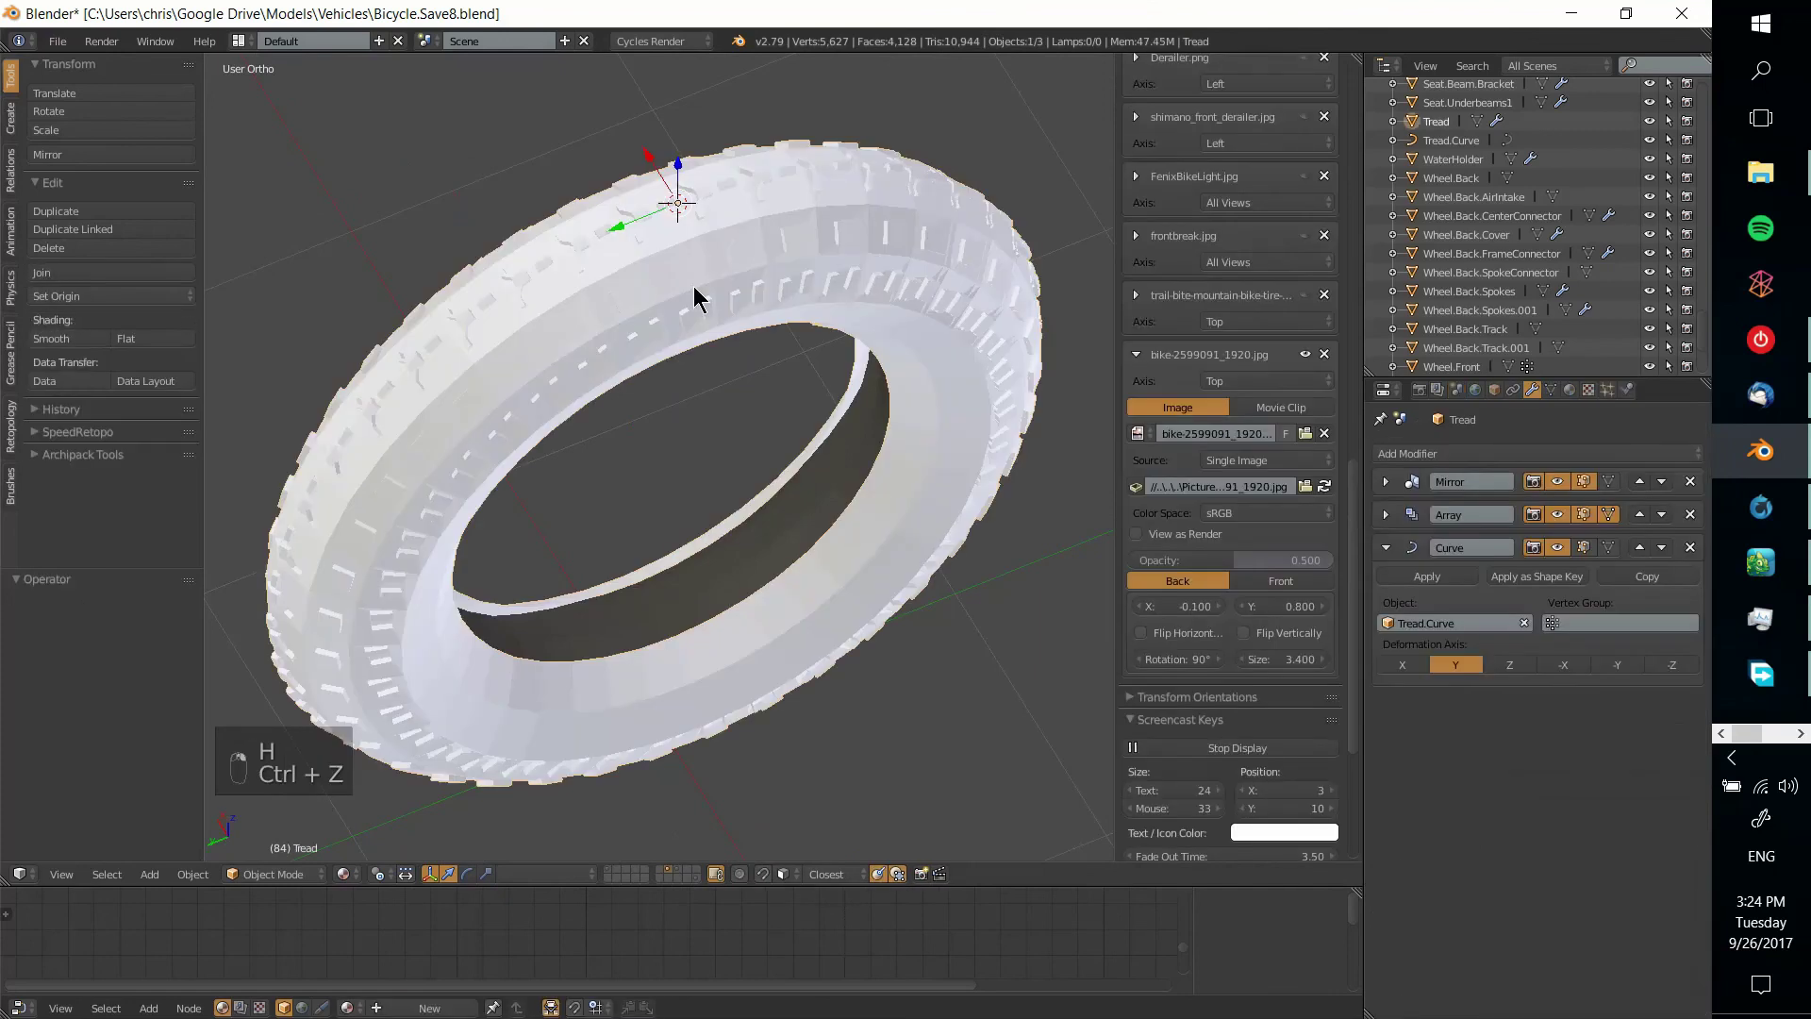
{"action": "key", "text": "h"}
{"action": "key", "text": "ctrl+z"}
{"action": "key", "text": "h"}
{"action": "key", "text": "ctrl+z"}
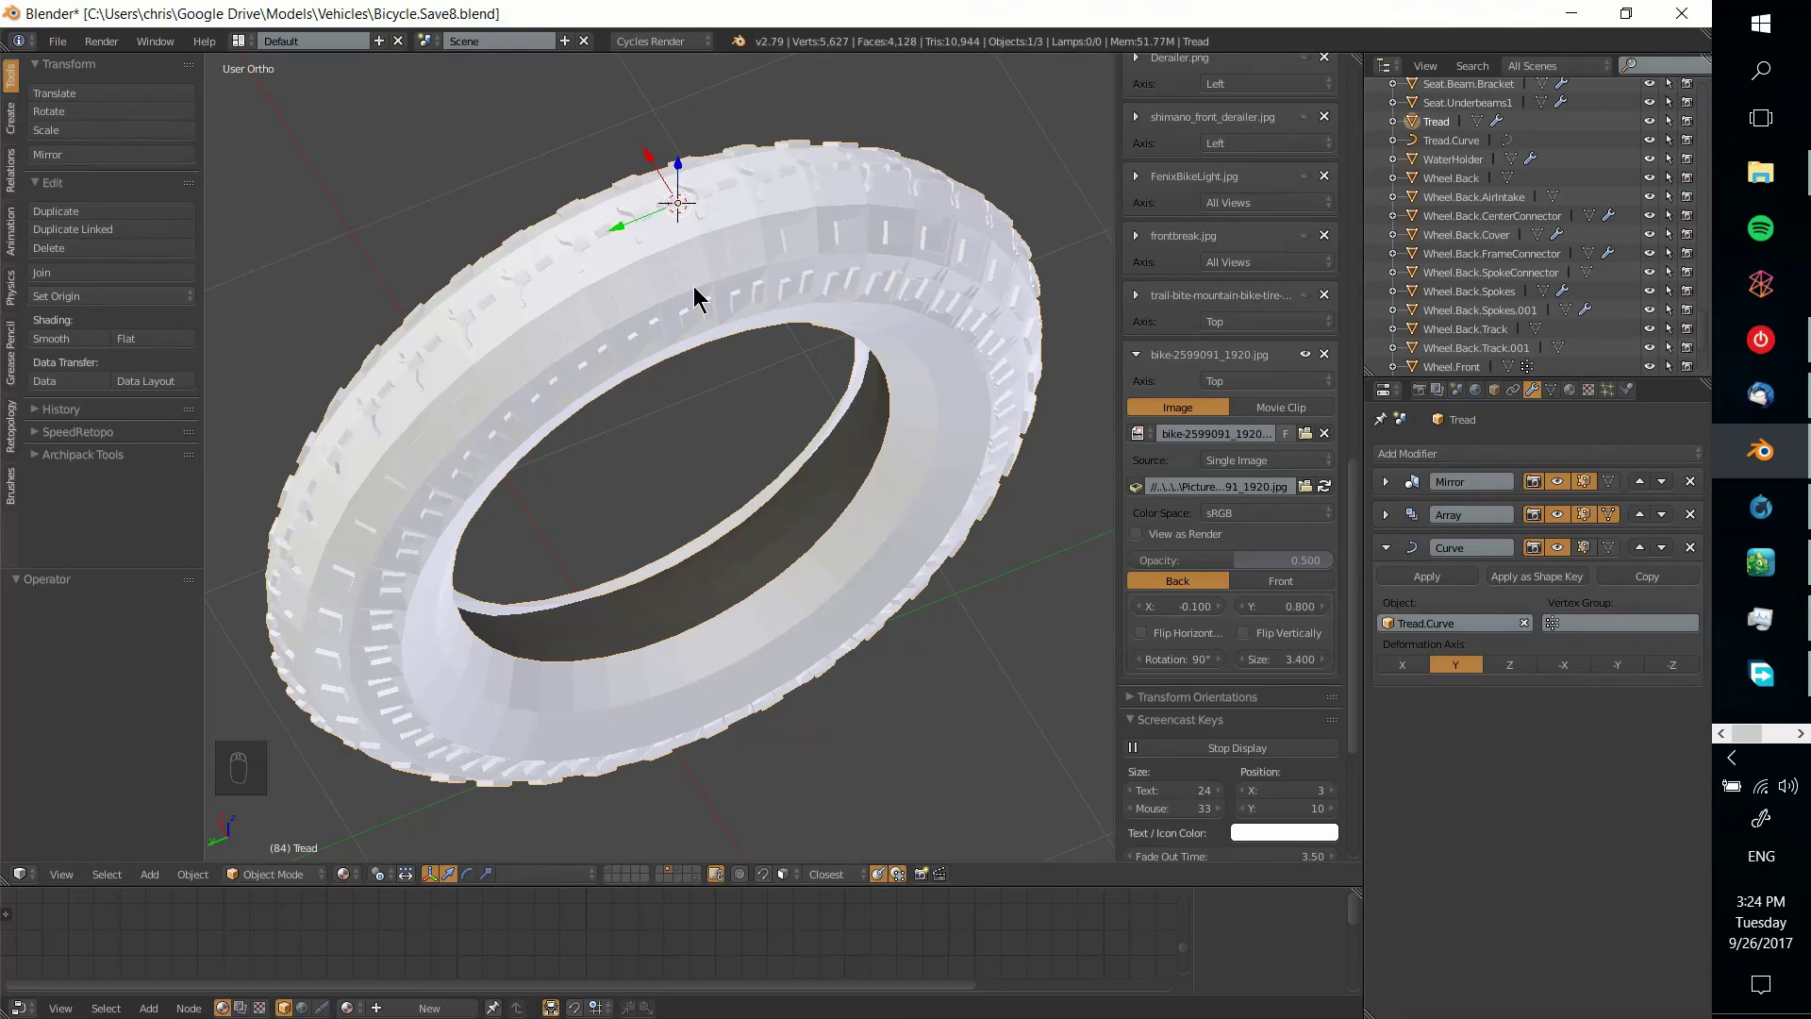
Display the material settings and select the InnerTube to check its assigned material
{"action": "middle_click_drag", "start_coordinate": [726, 406], "coordinate": [634, 365]}
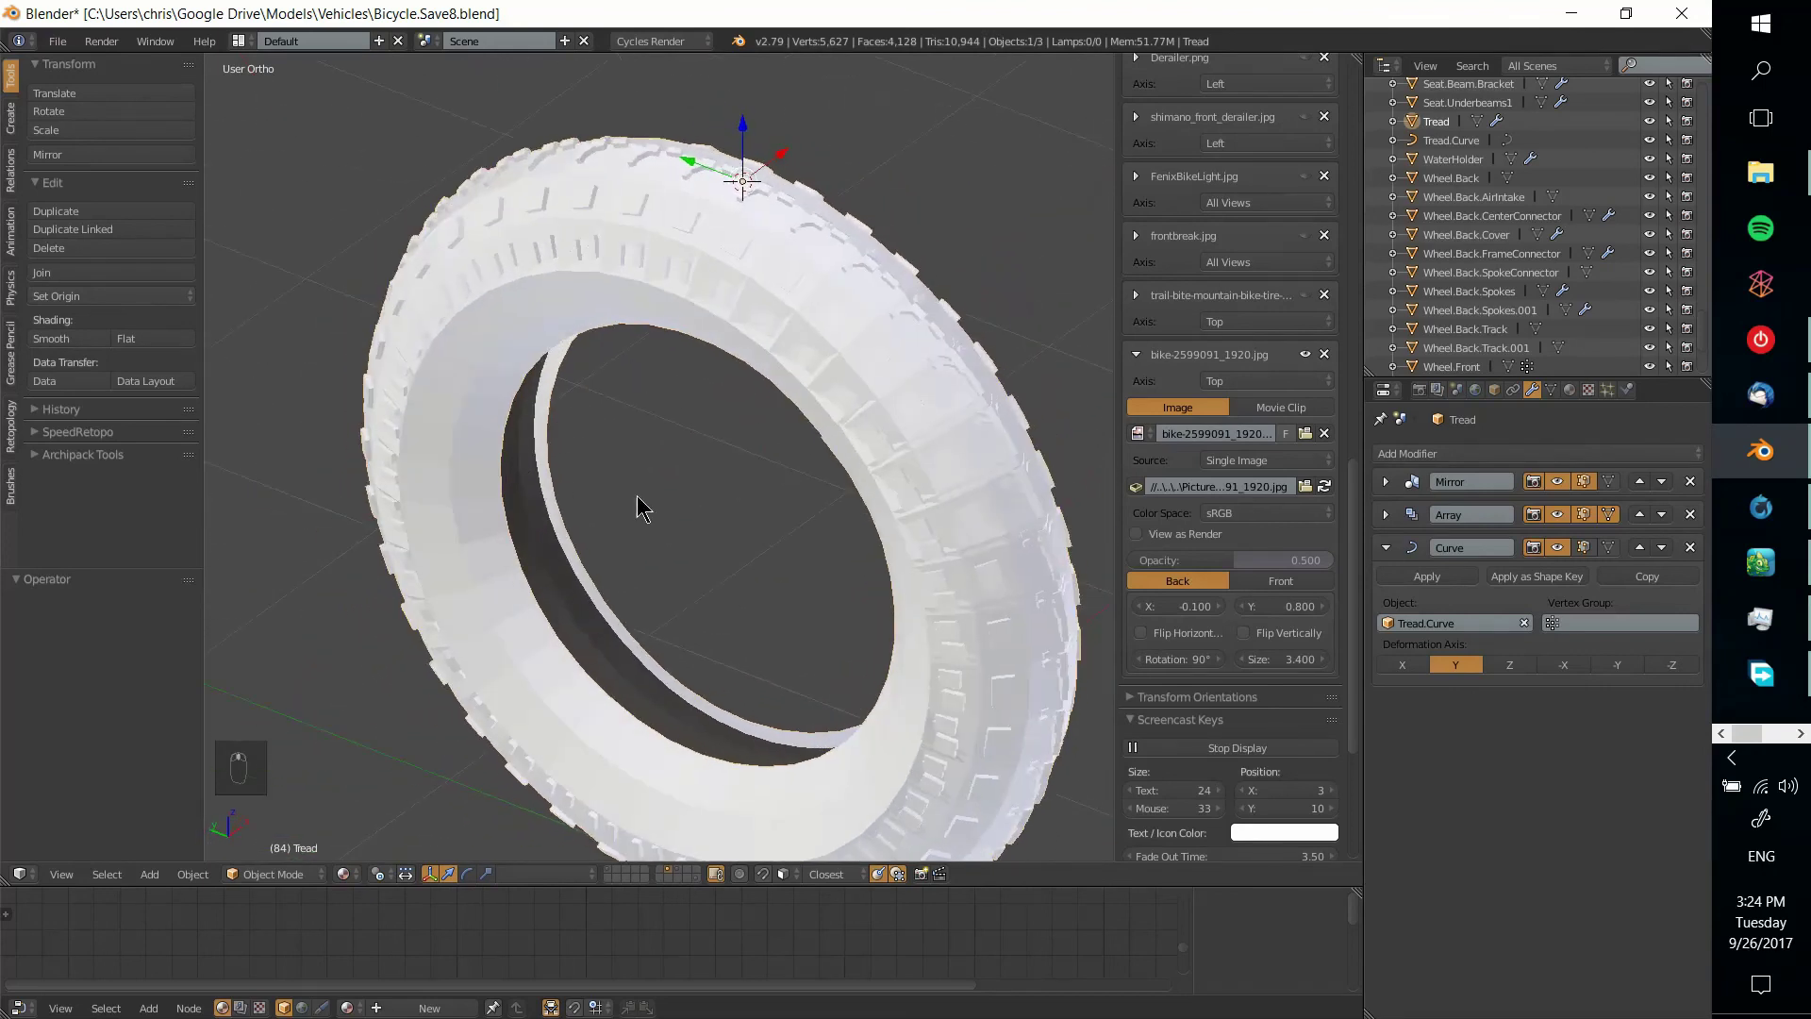
{"action": "middle_click_drag", "start_coordinate": [726, 547], "coordinate": [666, 553]}
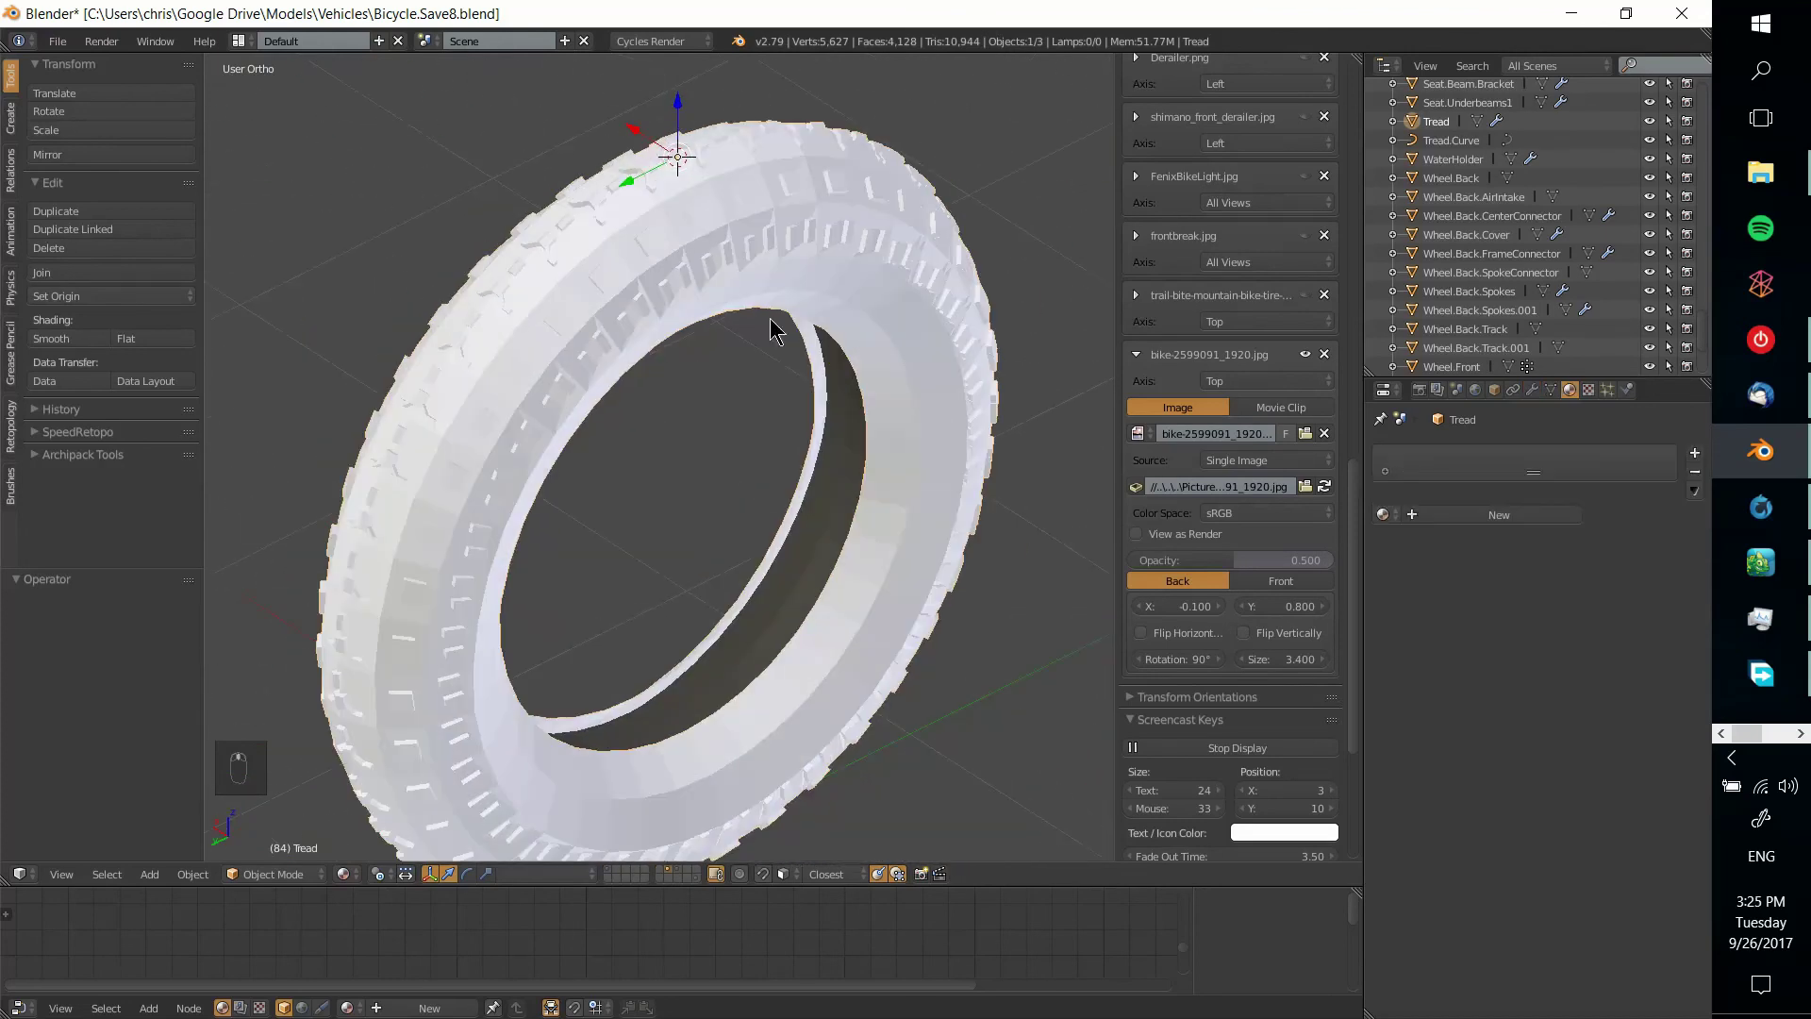
{"action": "middle_click_drag", "start_coordinate": [780, 328], "coordinate": [847, 473]}
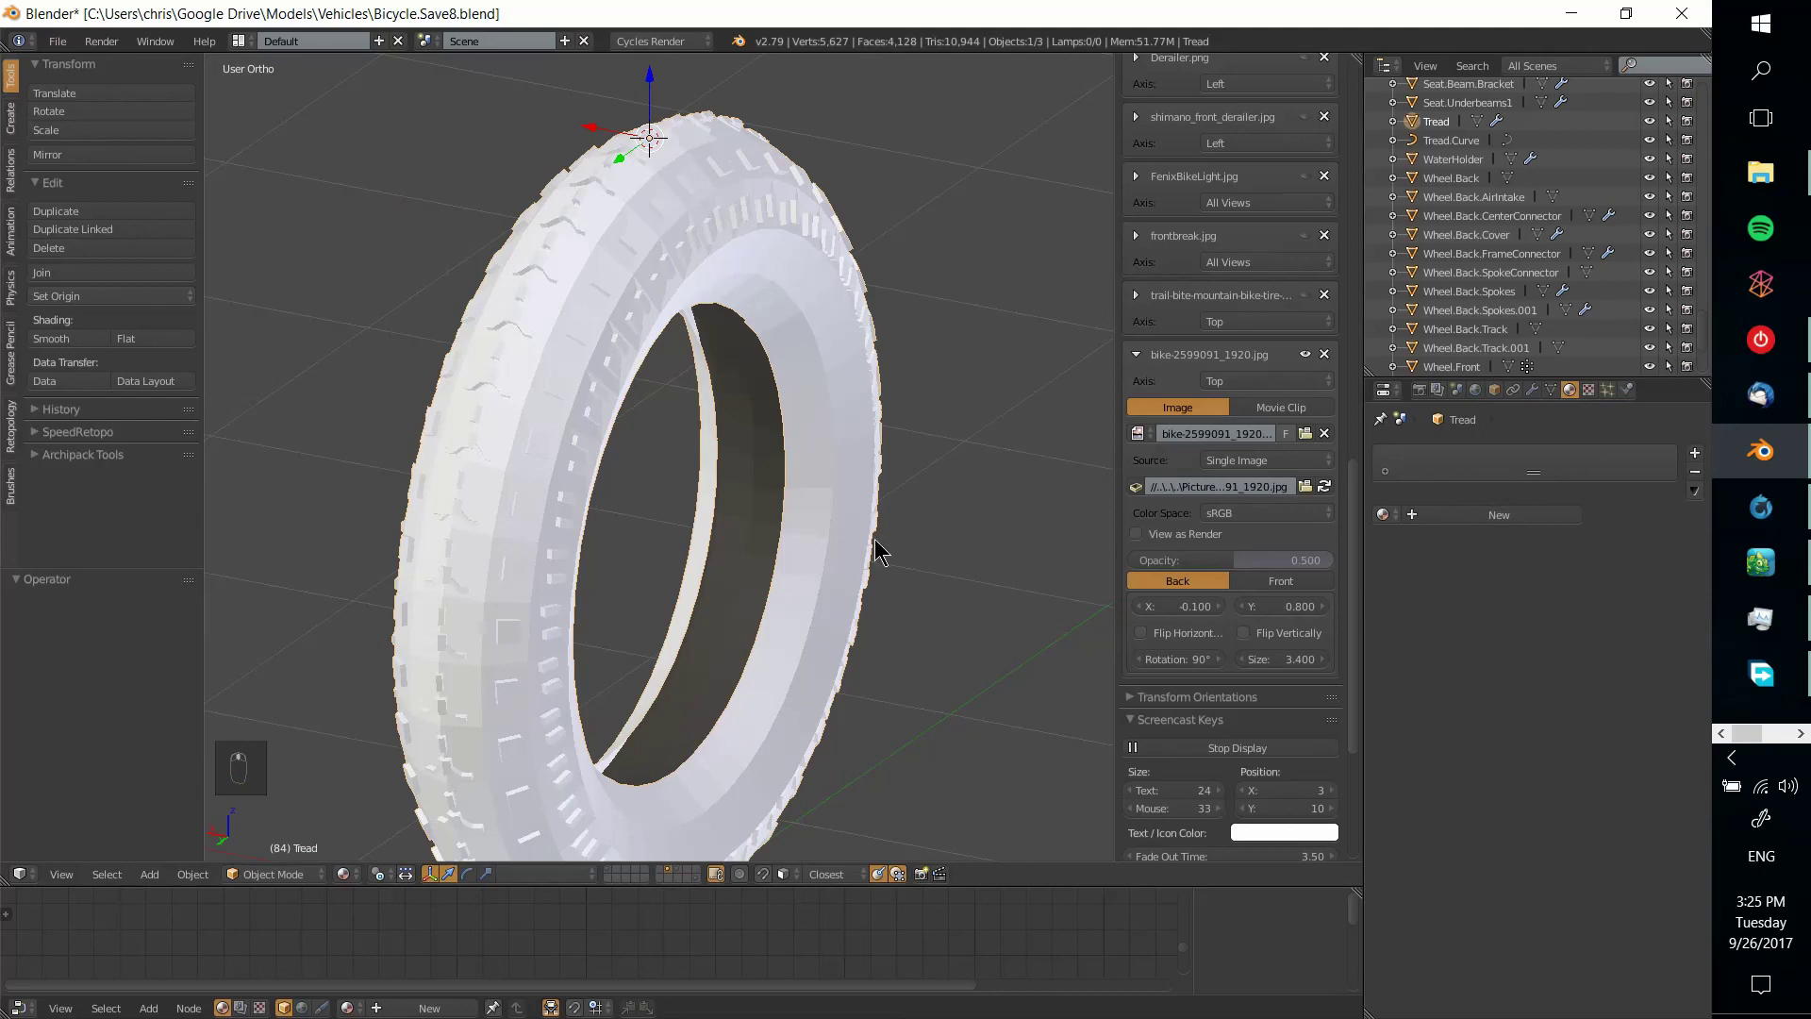
{"action": "middle_click_drag", "start_coordinate": [841, 541], "coordinate": [564, 358]}
{"action": "right_click", "coordinate": [564, 358]}
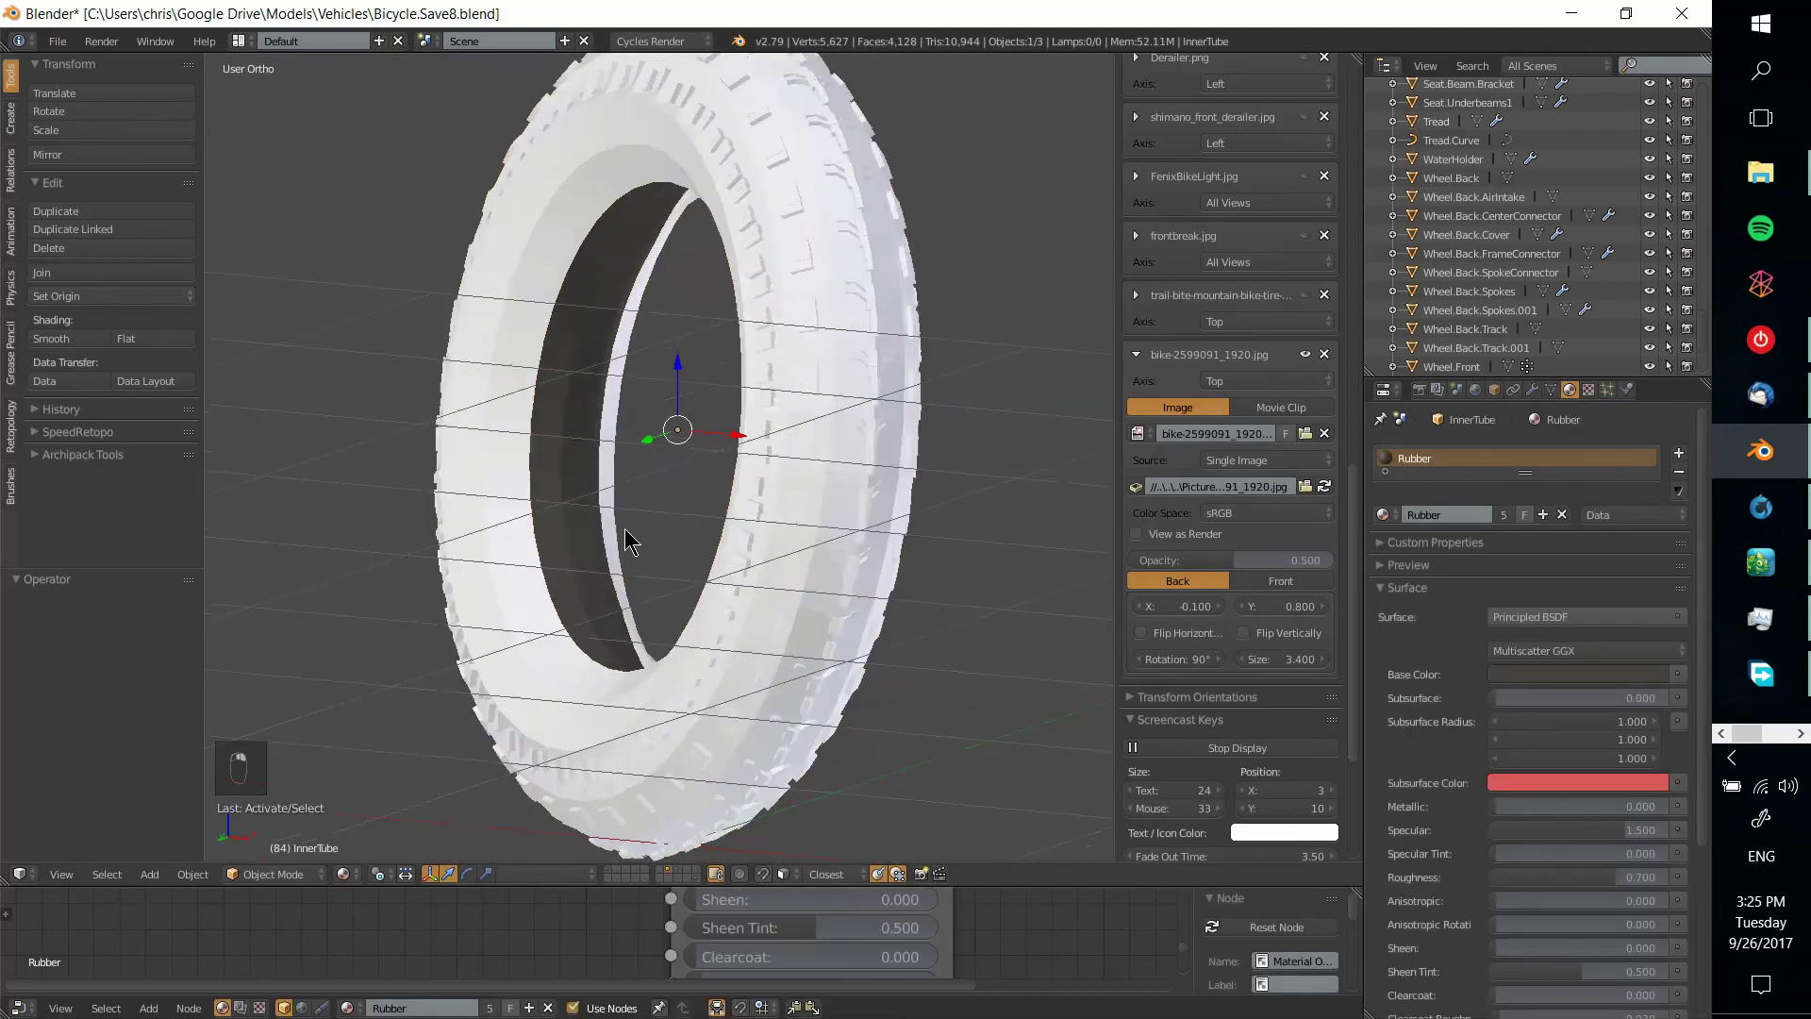
Examine the tread and the InnerTube from several sides, near and far, to check how they fit together
{"action": "middle_click_drag", "start_coordinate": [615, 542], "coordinate": [841, 477]}
{"action": "scroll", "coordinate": [776, 181], "scroll_direction": "down", "scroll_amount": 2}
{"action": "middle_click_drag", "start_coordinate": [775, 181], "coordinate": [782, 400]}
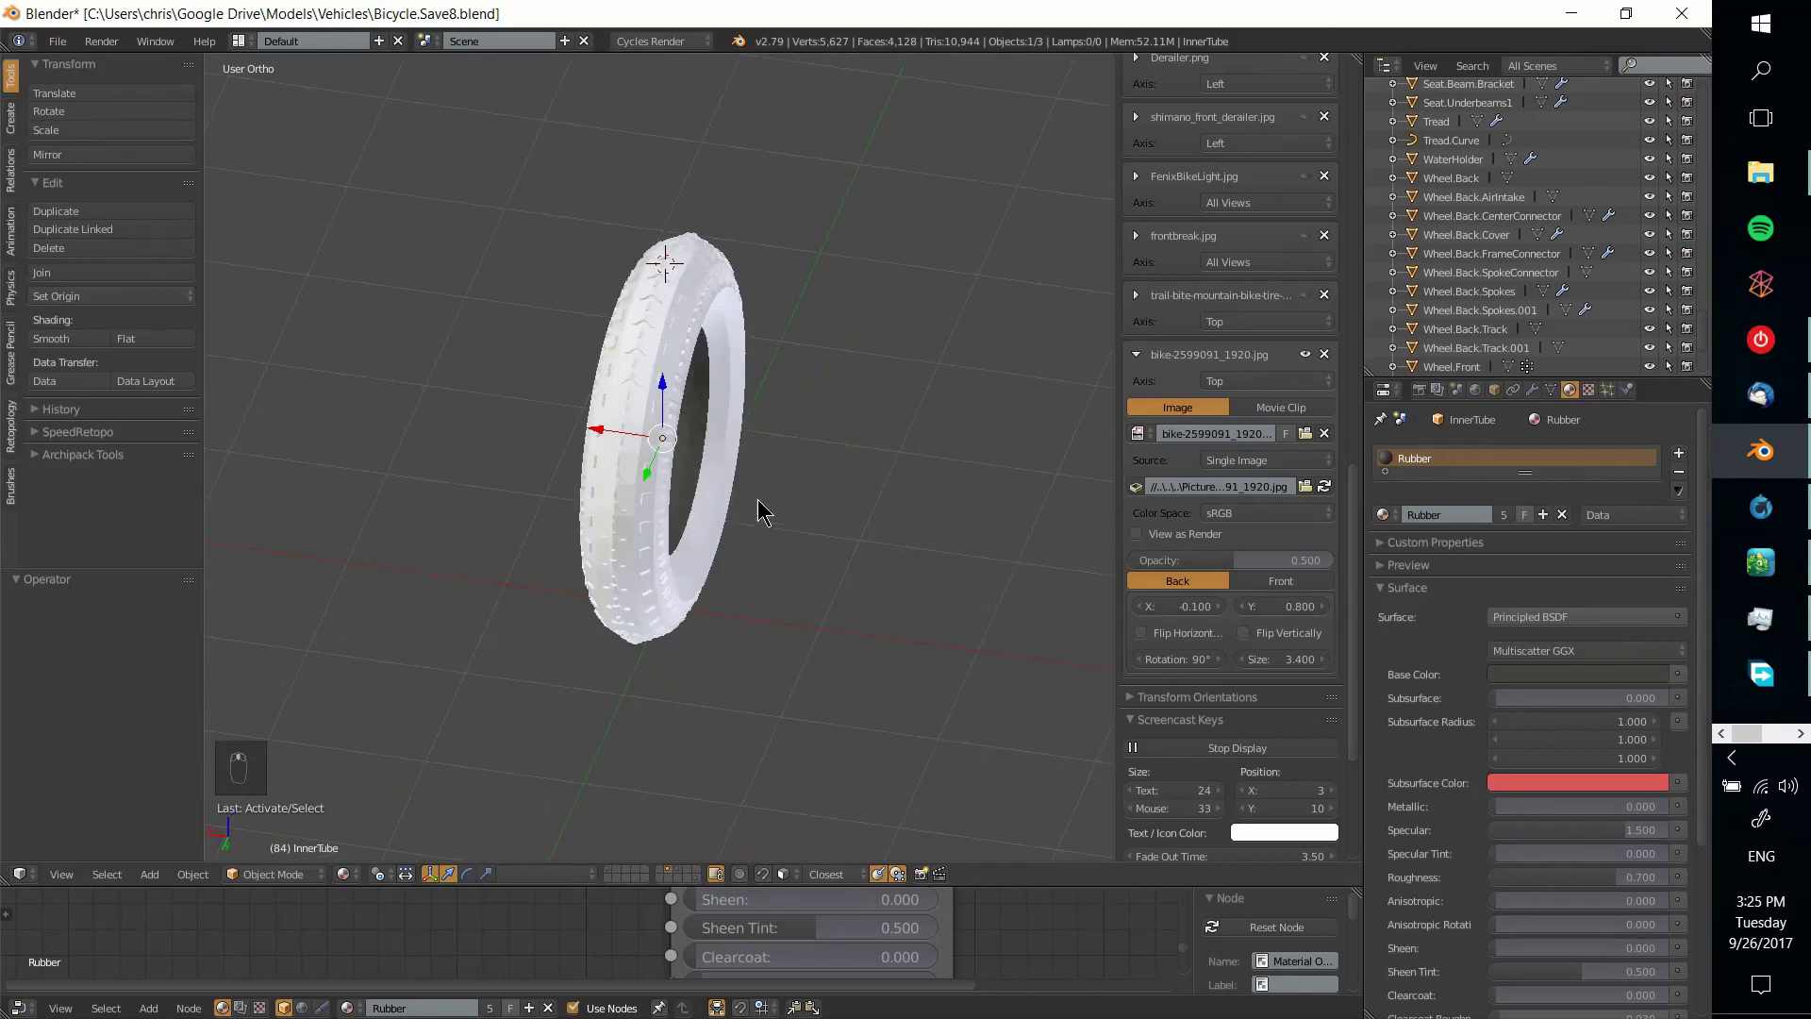
{"action": "middle_click_drag", "start_coordinate": [761, 510], "coordinate": [630, 459]}
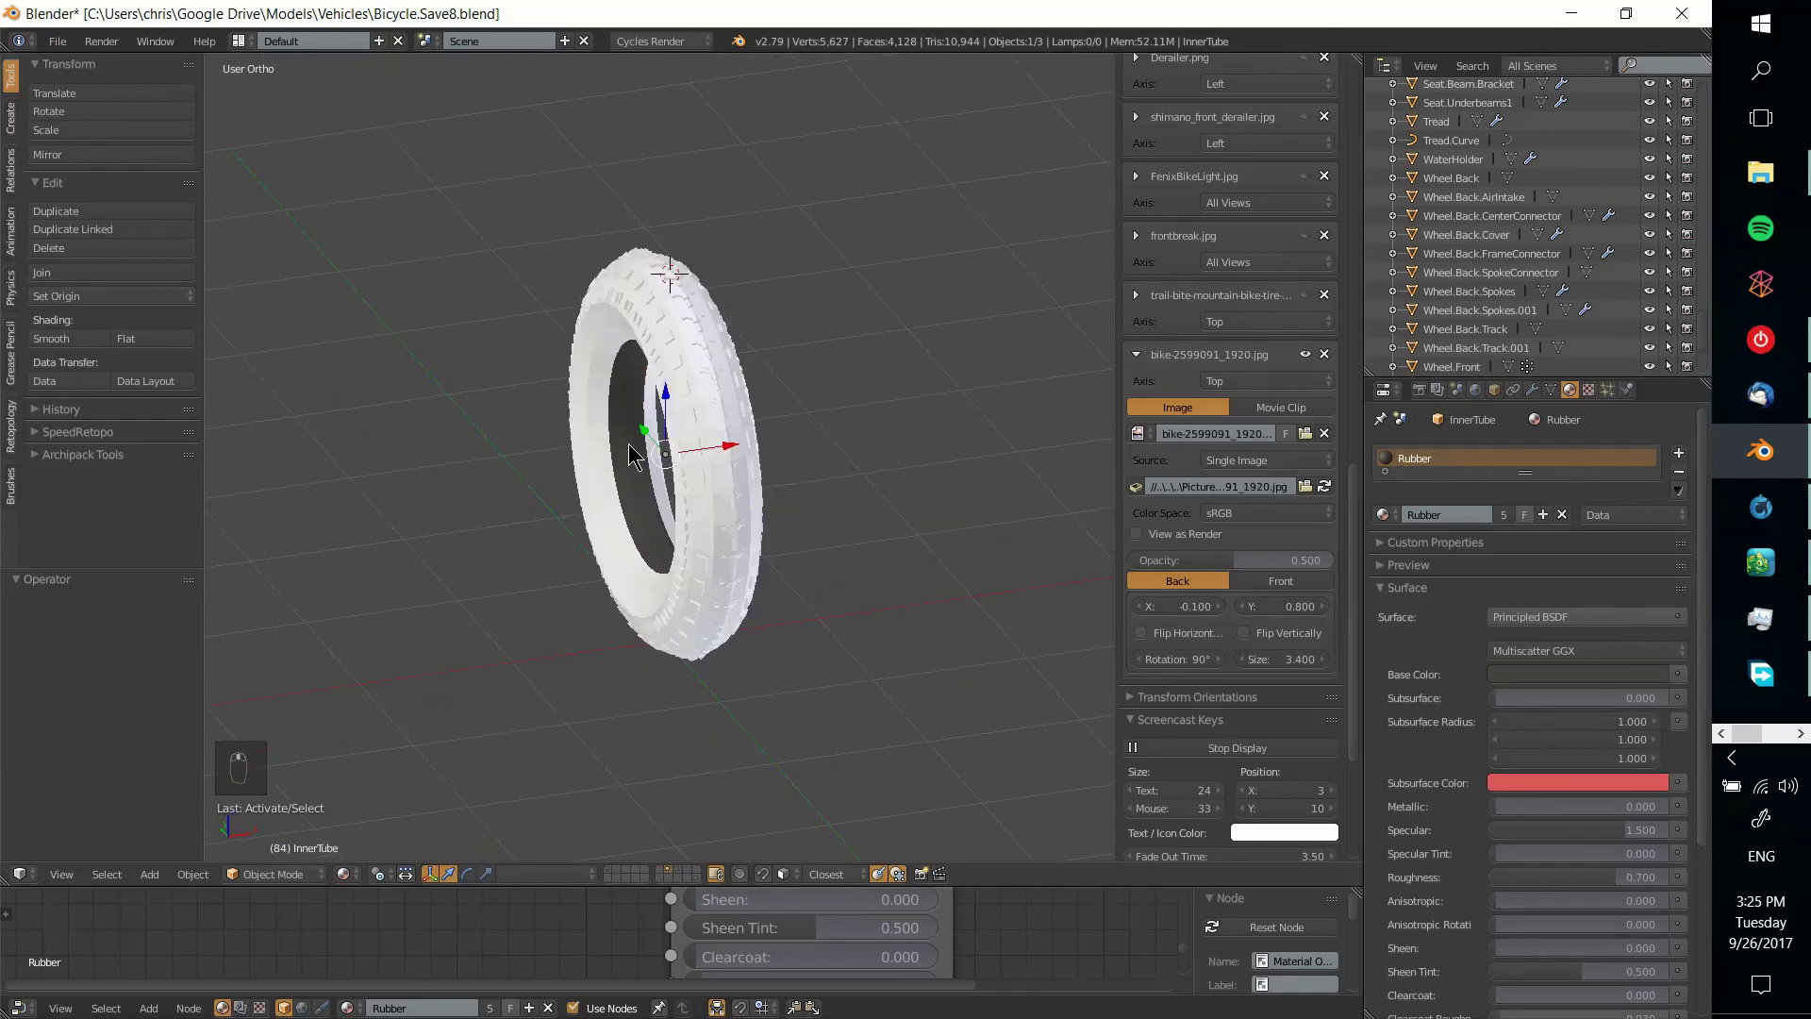
{"action": "right_click", "coordinate": [632, 458]}
{"action": "middle_click_drag", "start_coordinate": [760, 457], "coordinate": [790, 691]}
{"action": "scroll", "coordinate": [768, 647], "scroll_direction": "up", "scroll_amount": 4}
{"action": "right_click", "coordinate": [747, 334]}
{"action": "scroll", "coordinate": [878, 377], "scroll_direction": "down", "scroll_amount": 4}
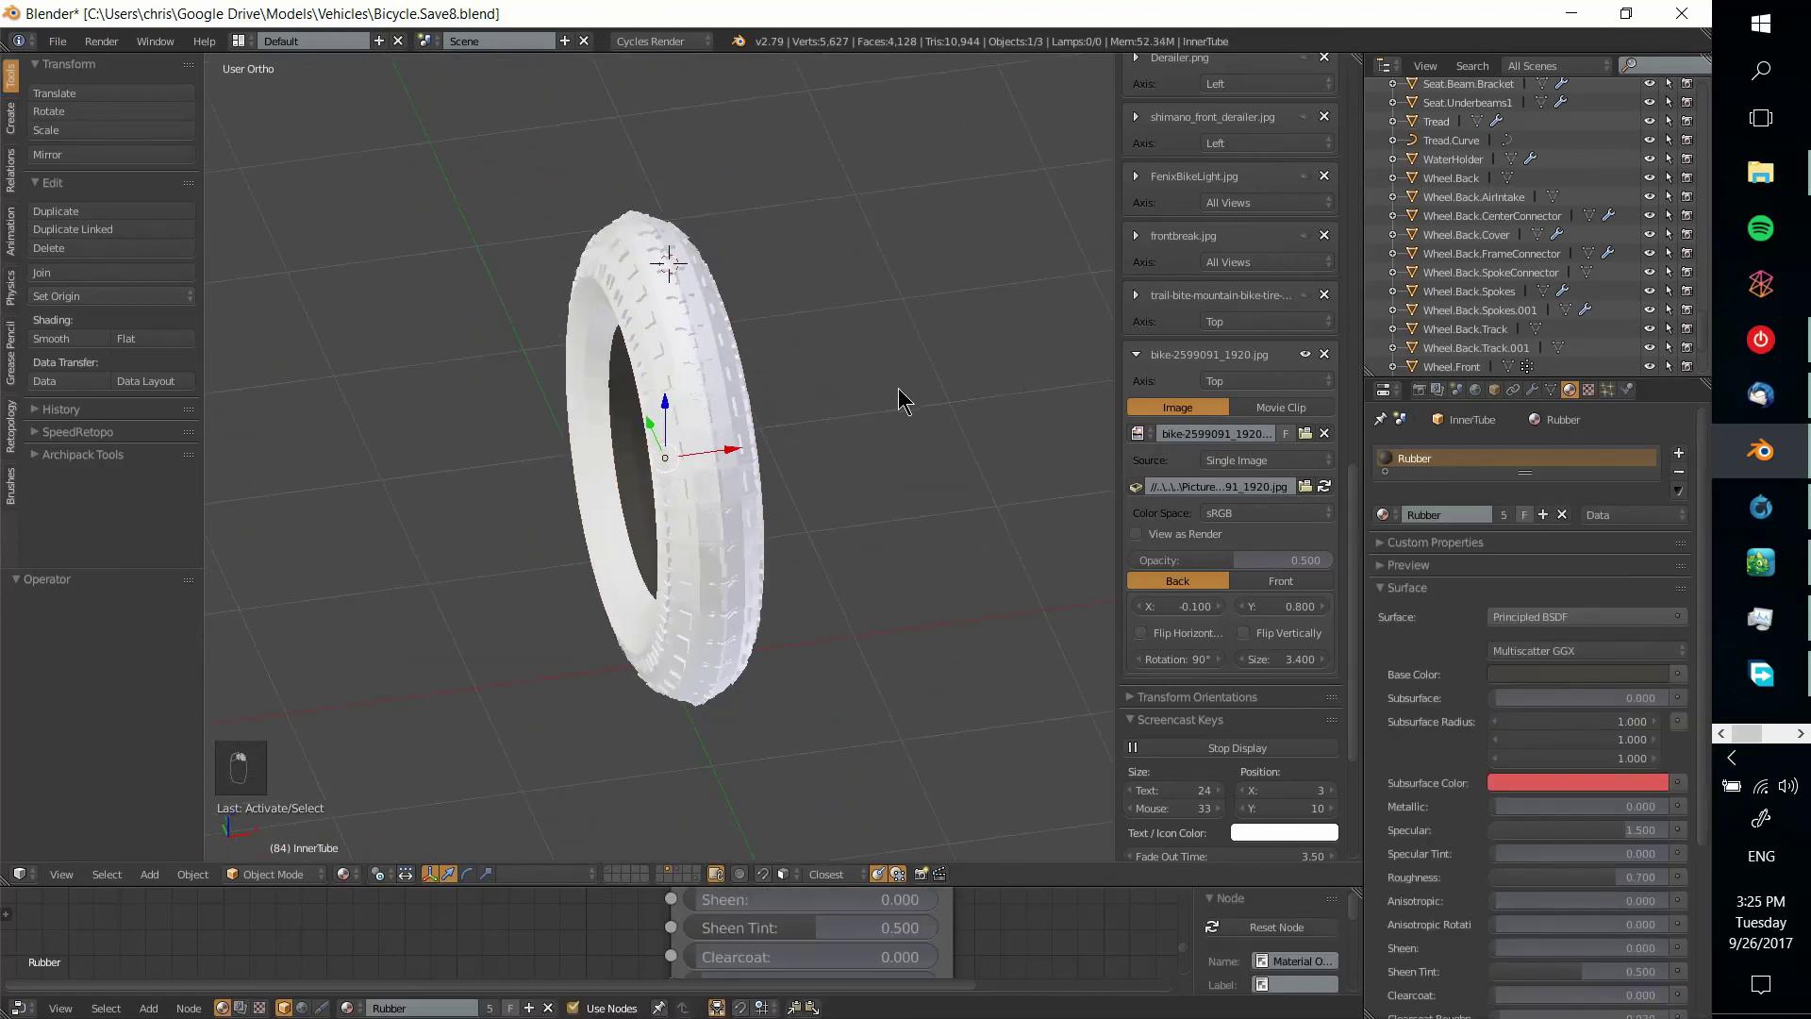
{"action": "middle_click_drag", "start_coordinate": [911, 407], "coordinate": [811, 464]}
{"action": "middle_click_drag", "start_coordinate": [696, 341], "coordinate": [760, 339]}
Select the Tread and open the list of existing materials for it
{"action": "left_click", "coordinate": [1383, 514]}
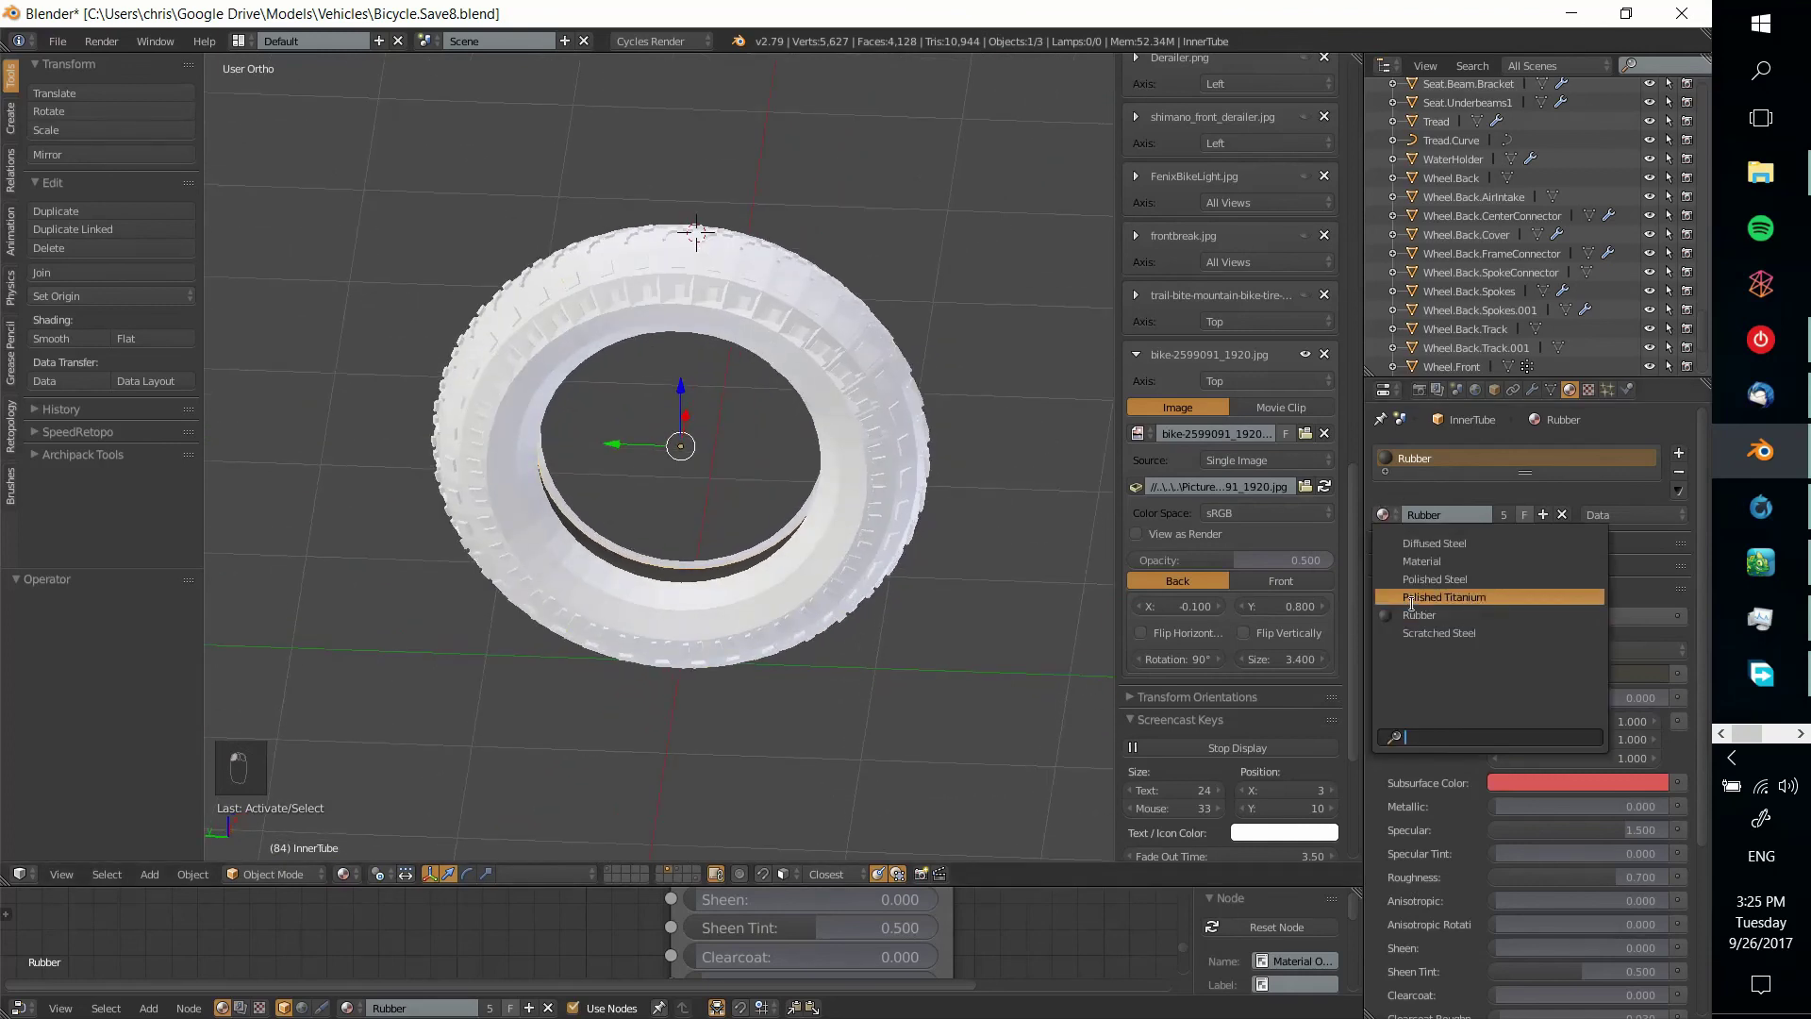
{"action": "right_click", "coordinate": [800, 303]}
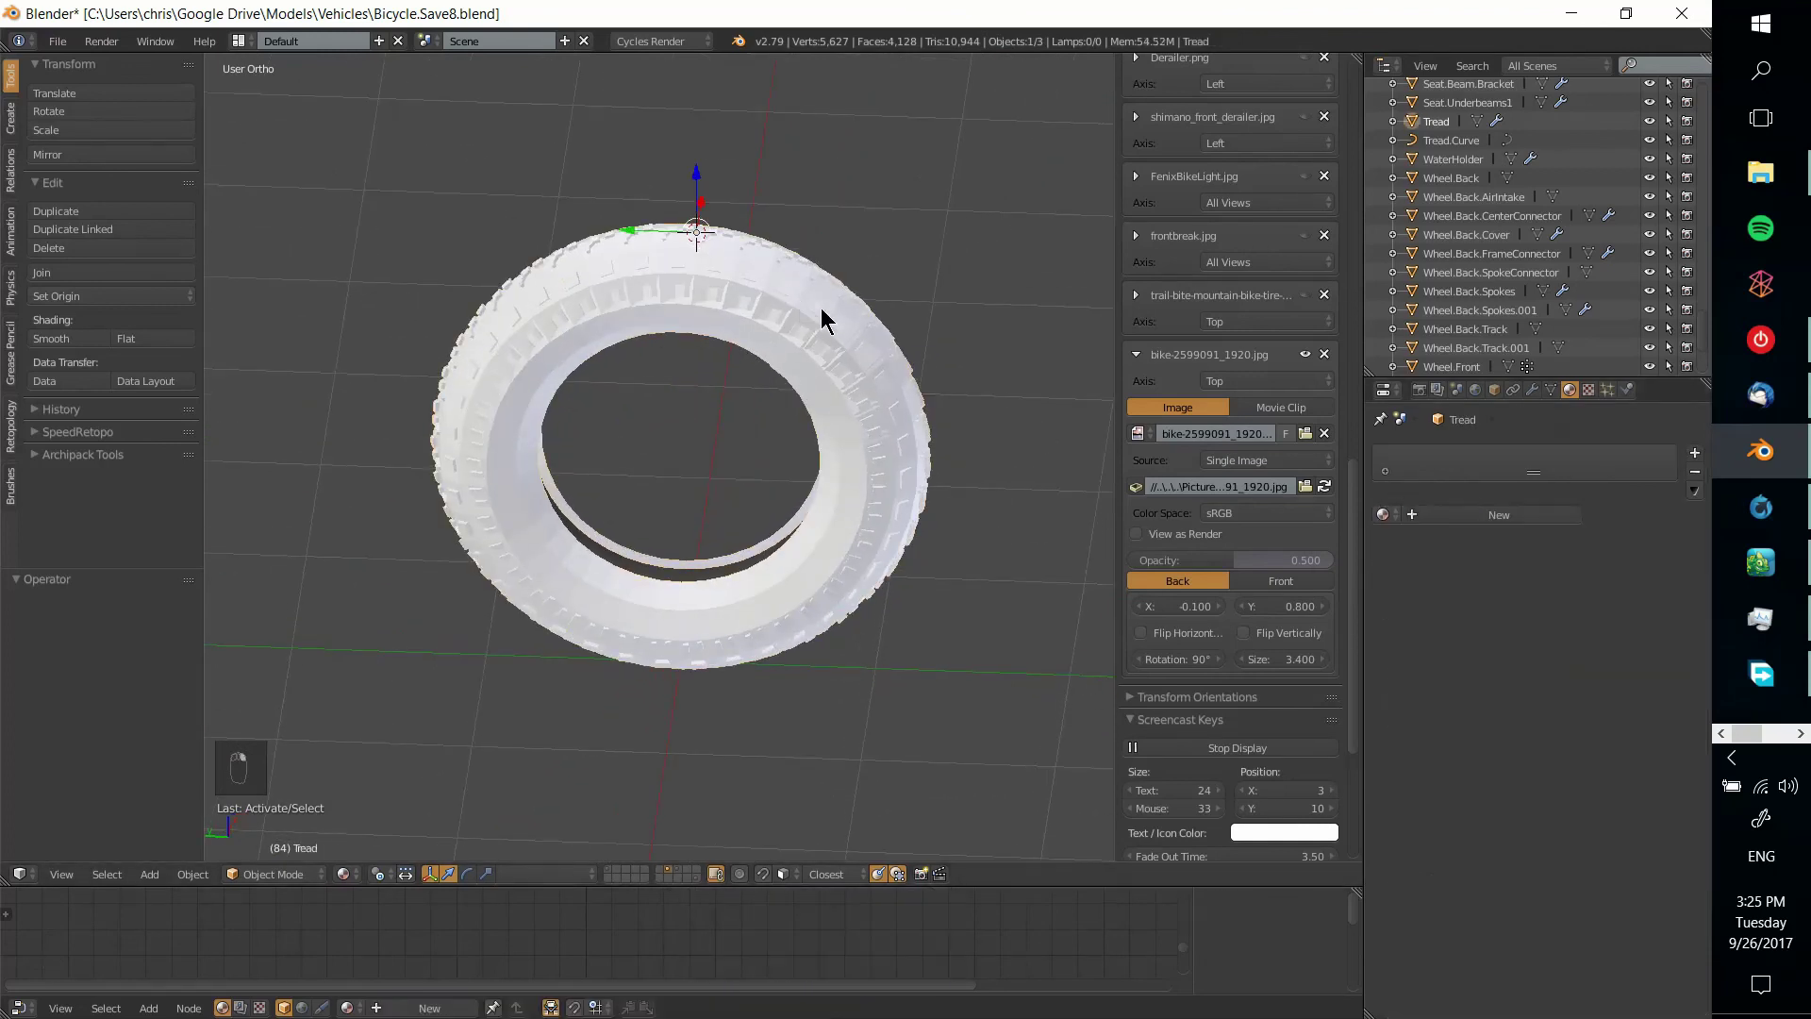
{"action": "left_click", "coordinate": [1380, 514]}
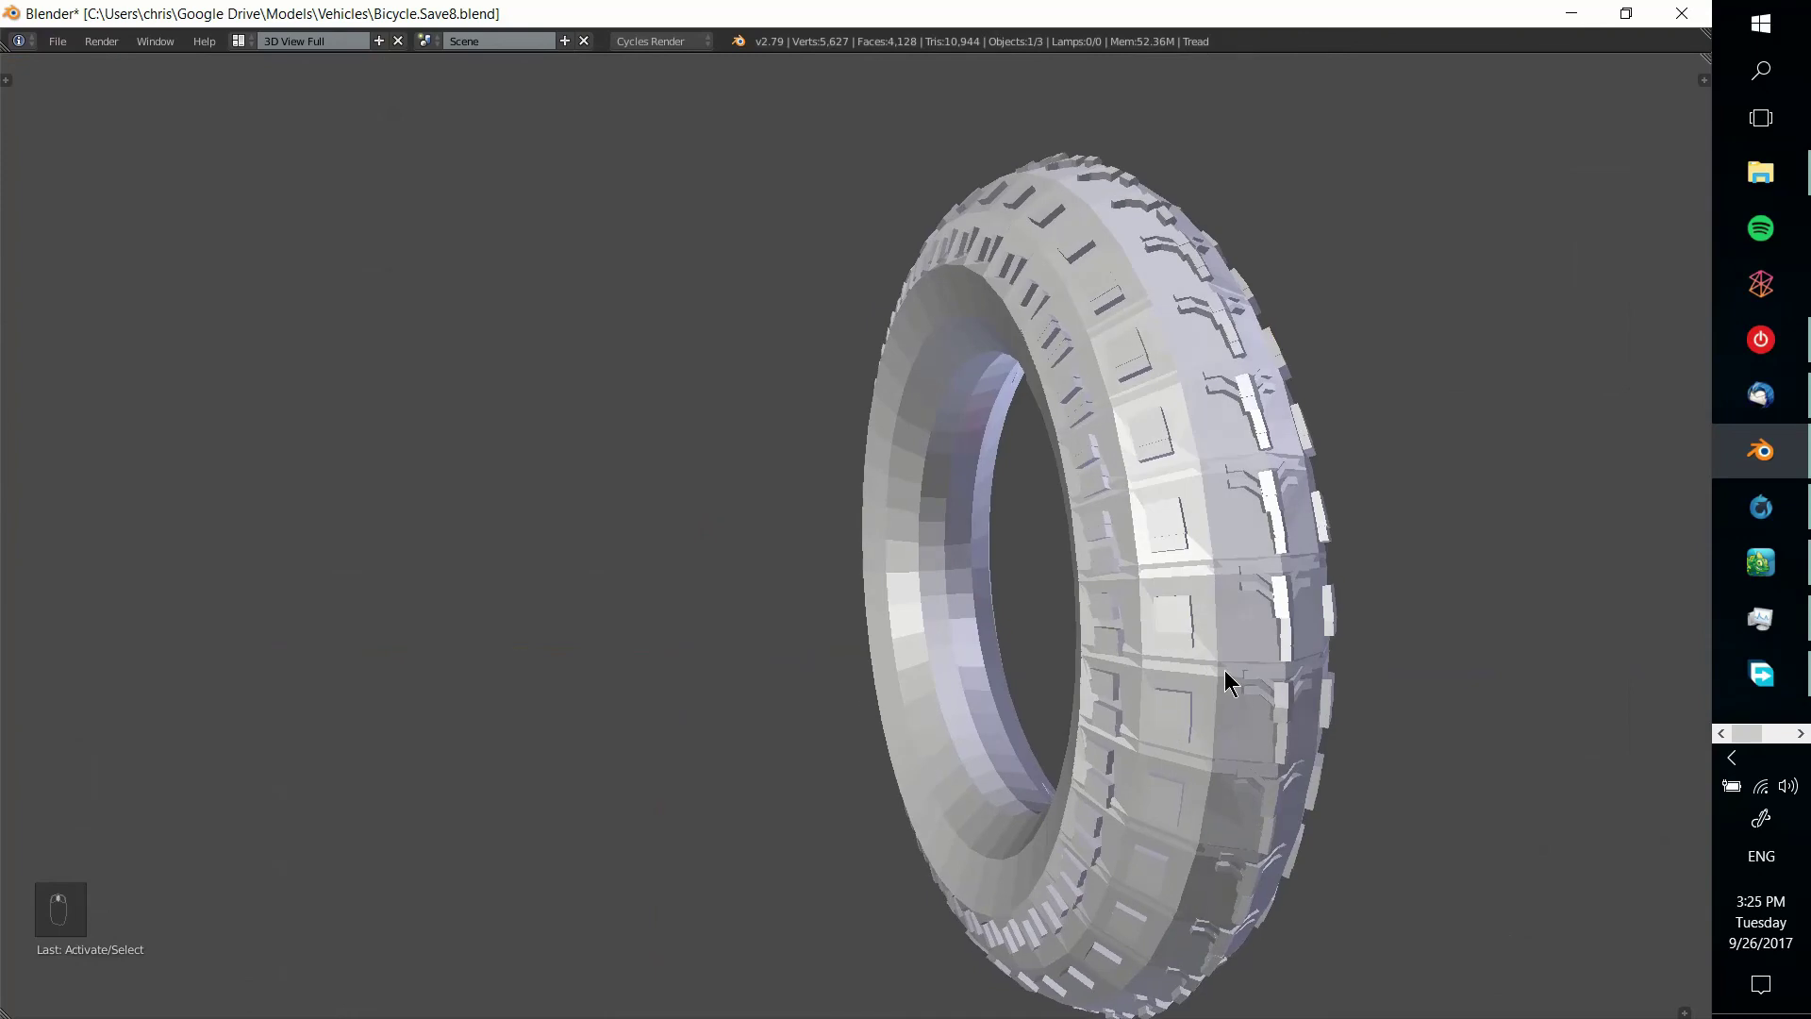
View the tire's tread in the 3D View Full layout and open the list of screen layouts
{"action": "middle_click_drag", "start_coordinate": [1226, 681], "coordinate": [343, 251]}
{"action": "left_click", "coordinate": [659, 44]}
{"action": "left_click", "coordinate": [656, 42]}
{"action": "left_click", "coordinate": [240, 41]}
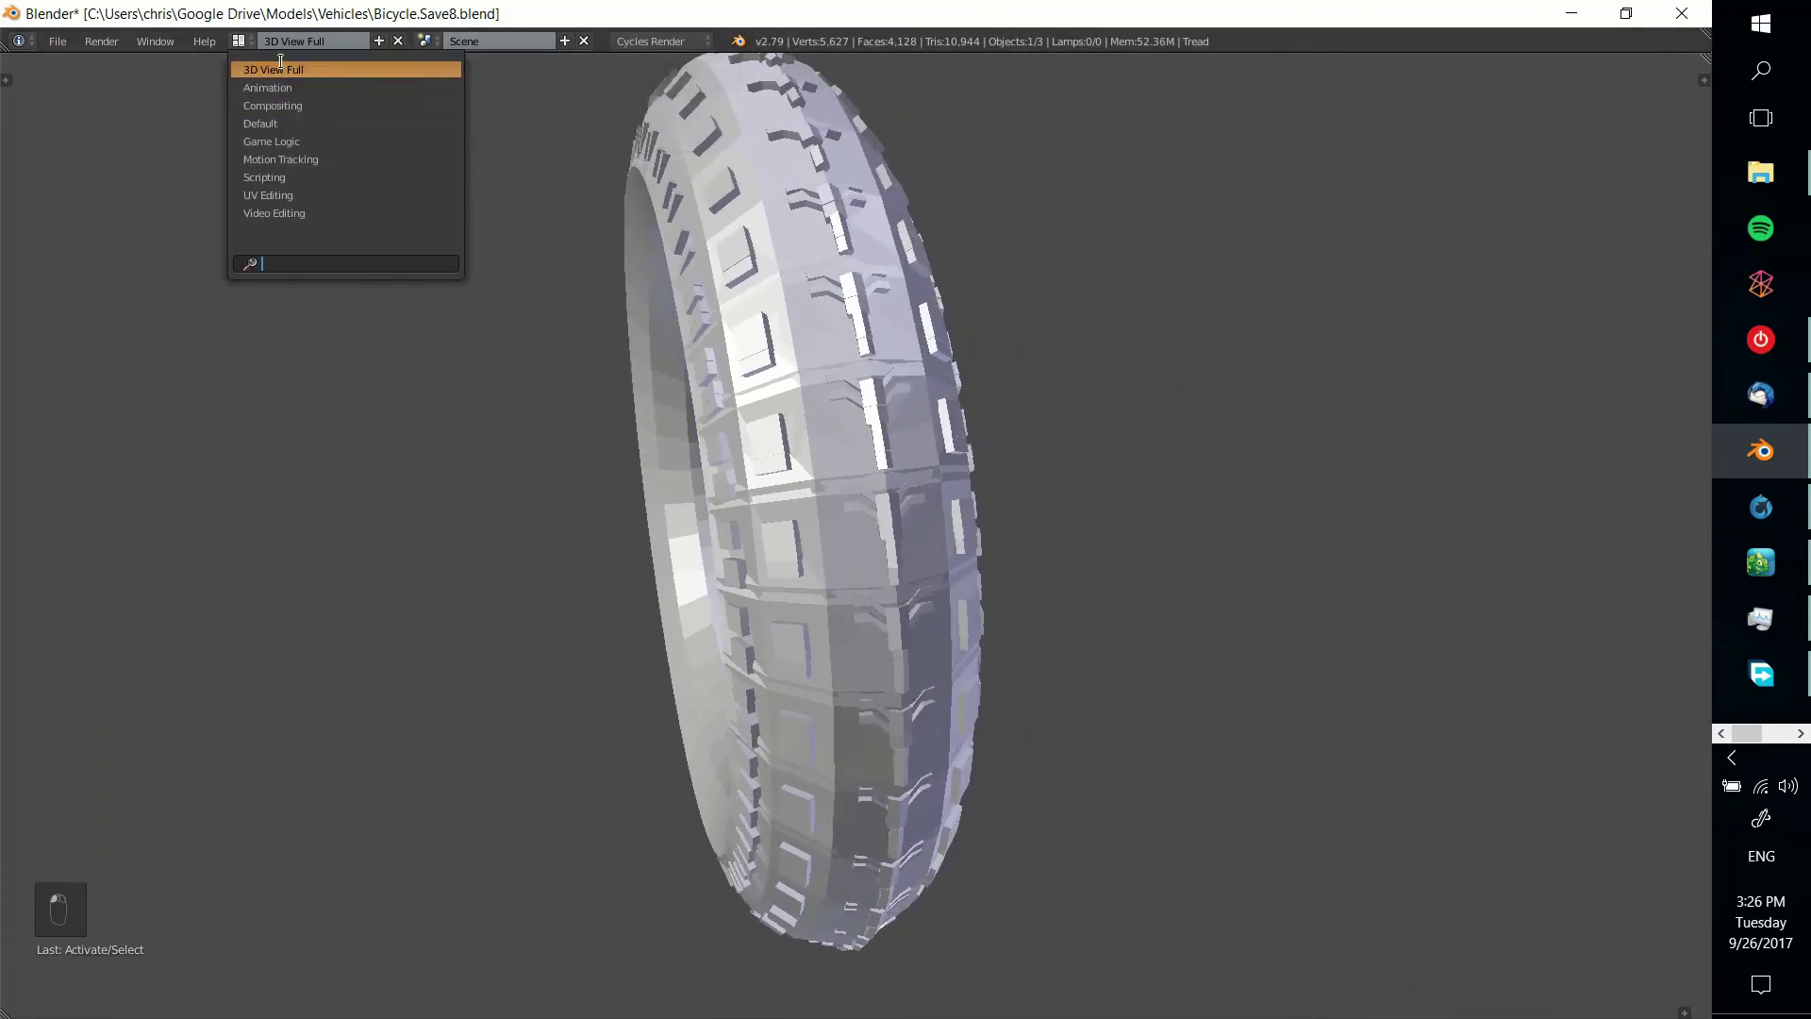